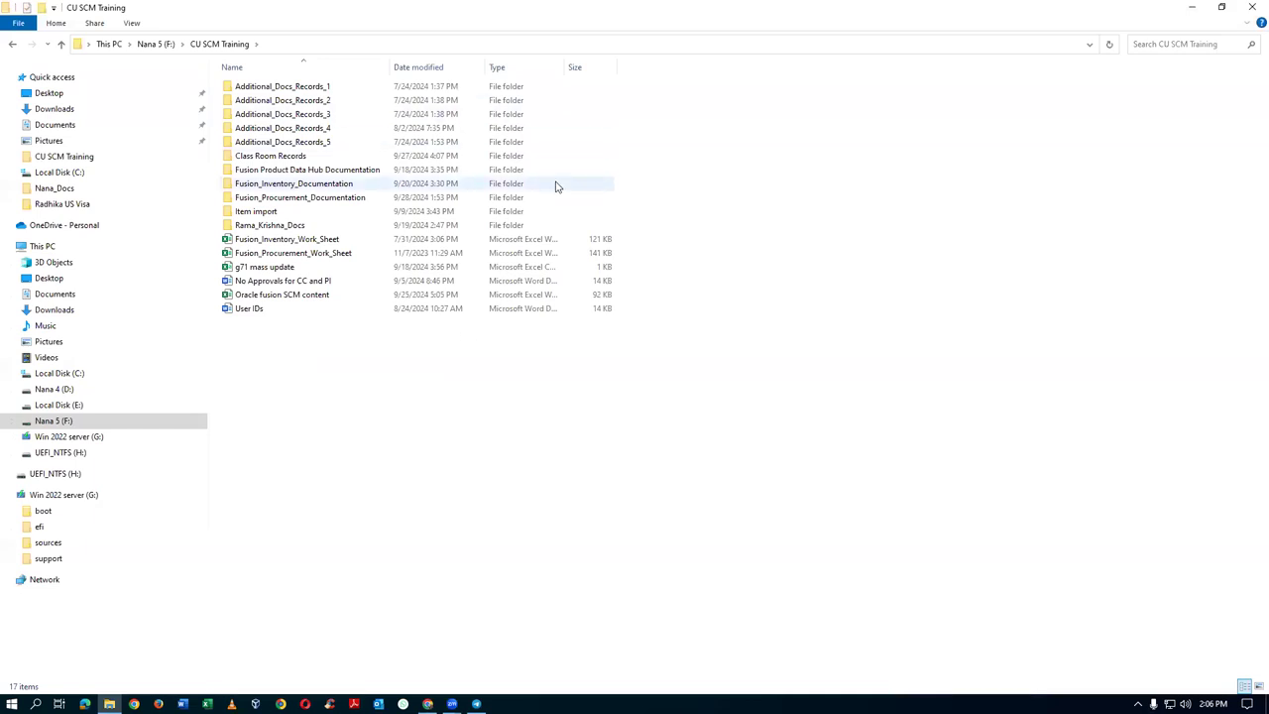
Step: Open the 03_Asset_Expense_Items_Sub_Inventories workbook from the Additional_Docs_Records_5 folder
click(285, 146)
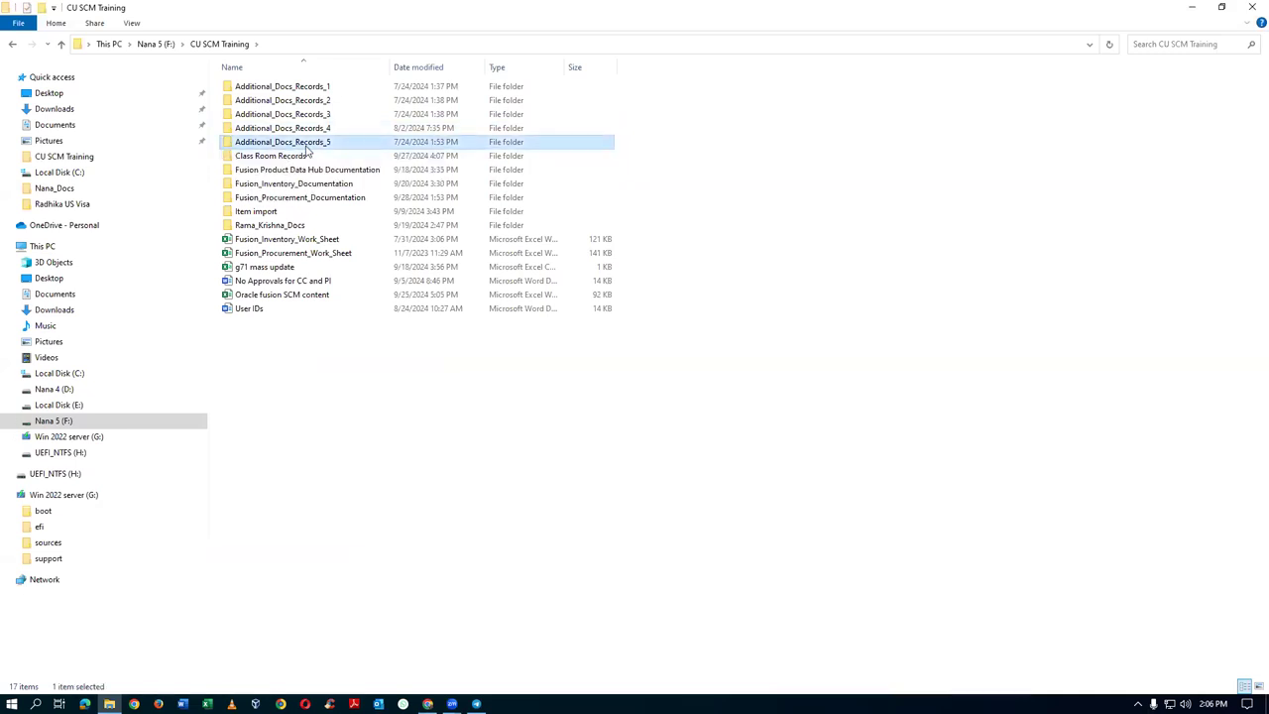
double_click(315, 150)
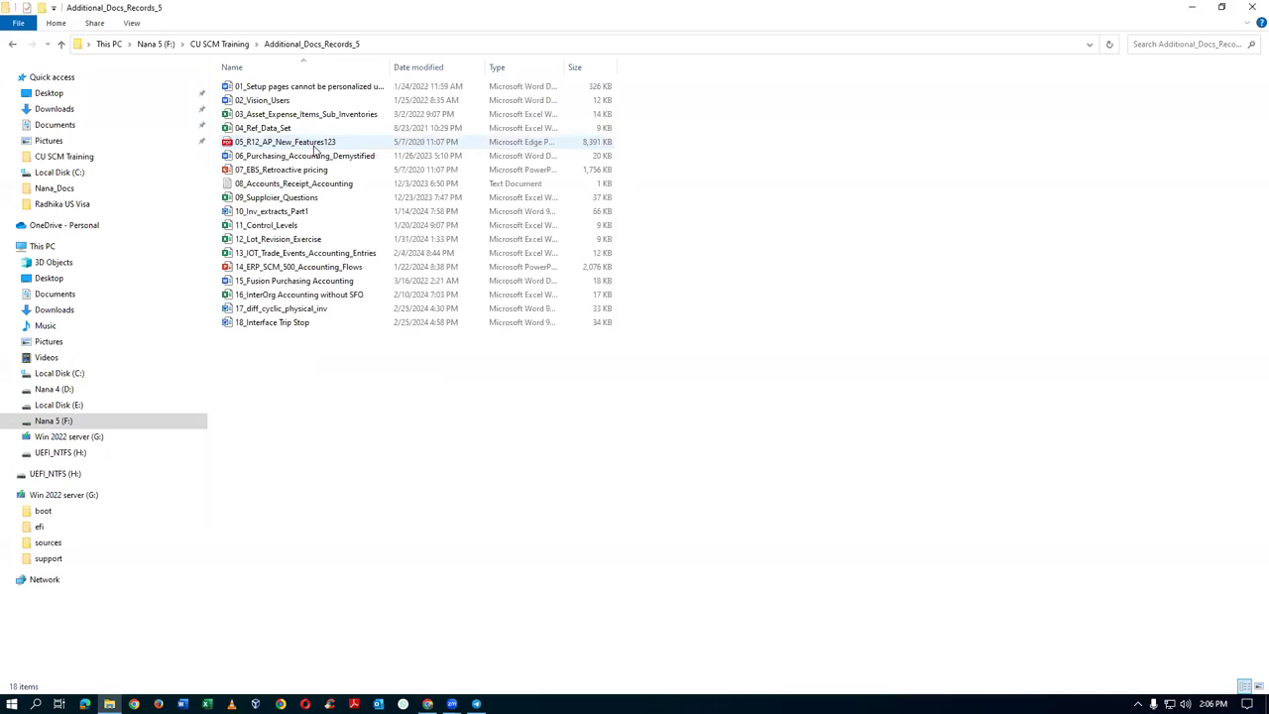
click(263, 117)
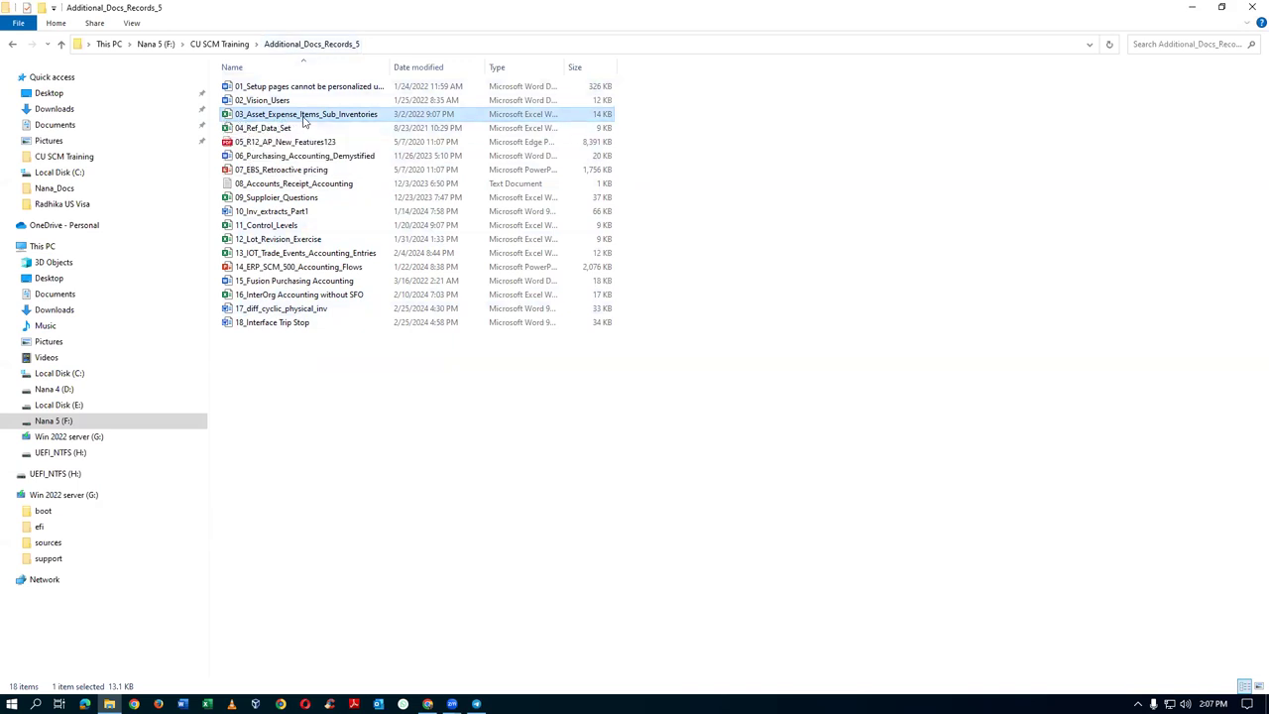
double_click(359, 116)
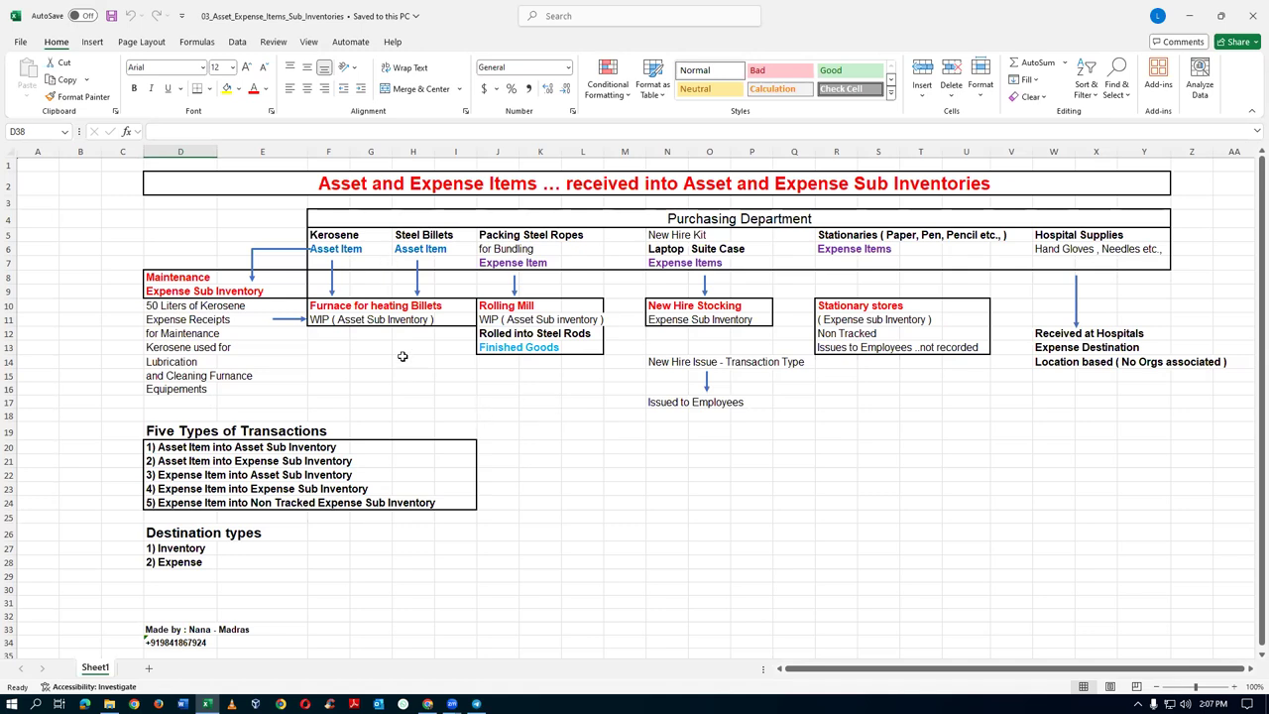
Step: Review the Kerosene and Steel Billets asset items and follow their flow through the furnace and Rolling Mill to Finished Goods
click(484, 333)
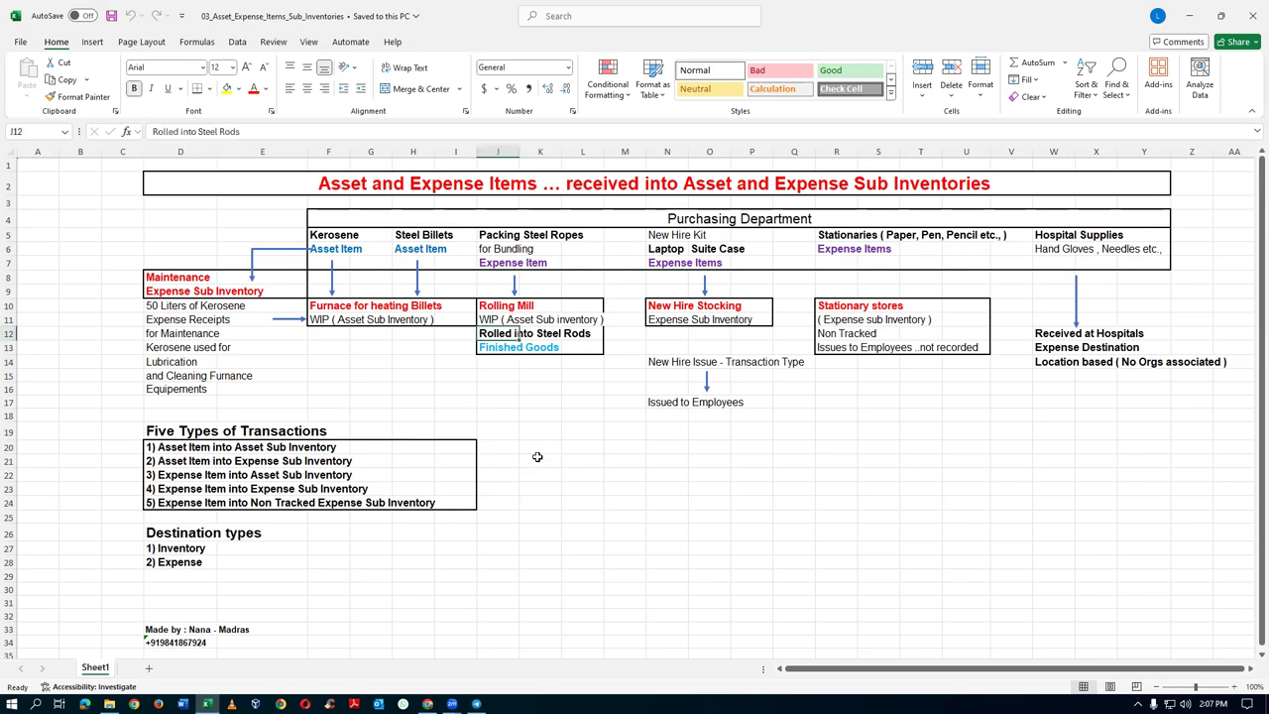
click(317, 235)
click(322, 252)
click(327, 239)
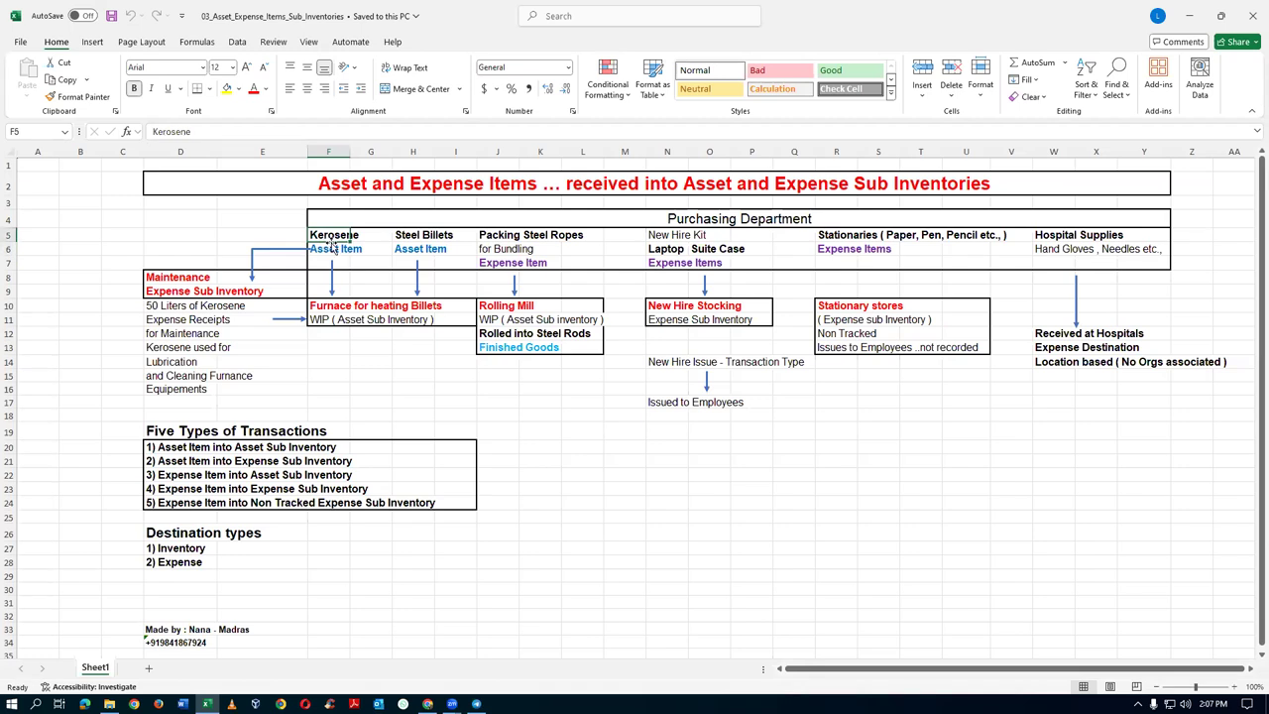
click(414, 236)
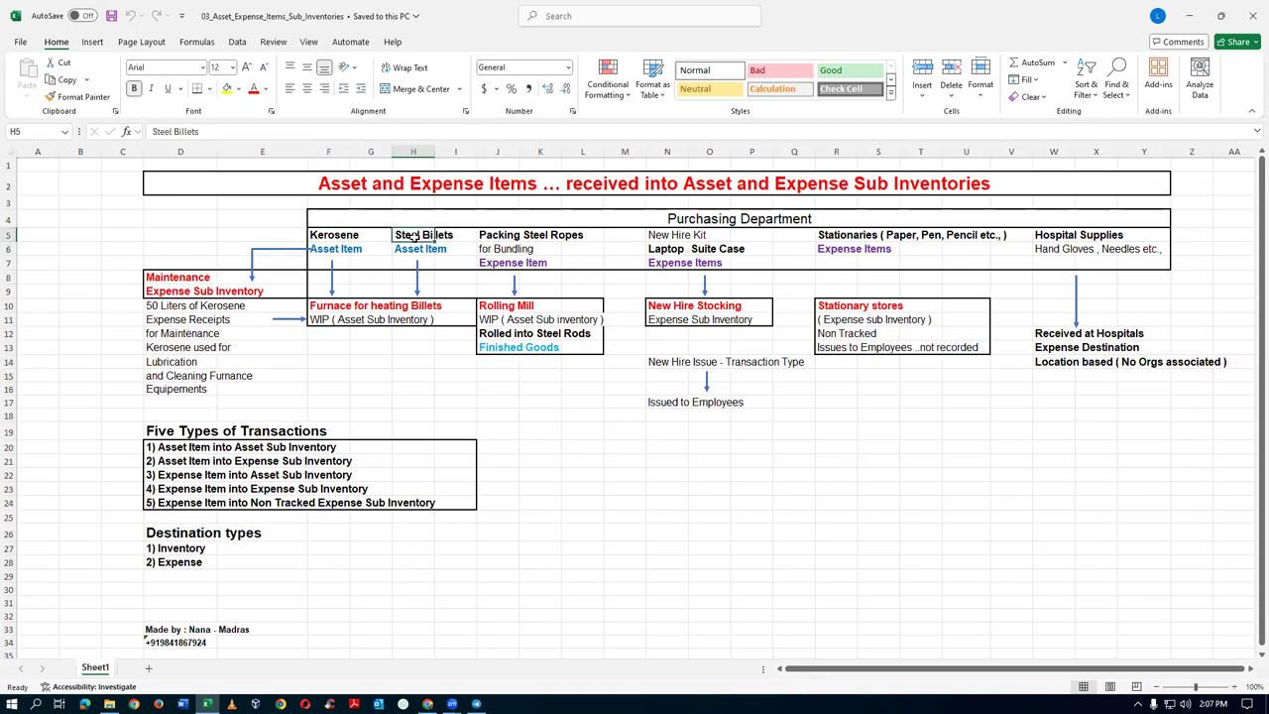
click(413, 250)
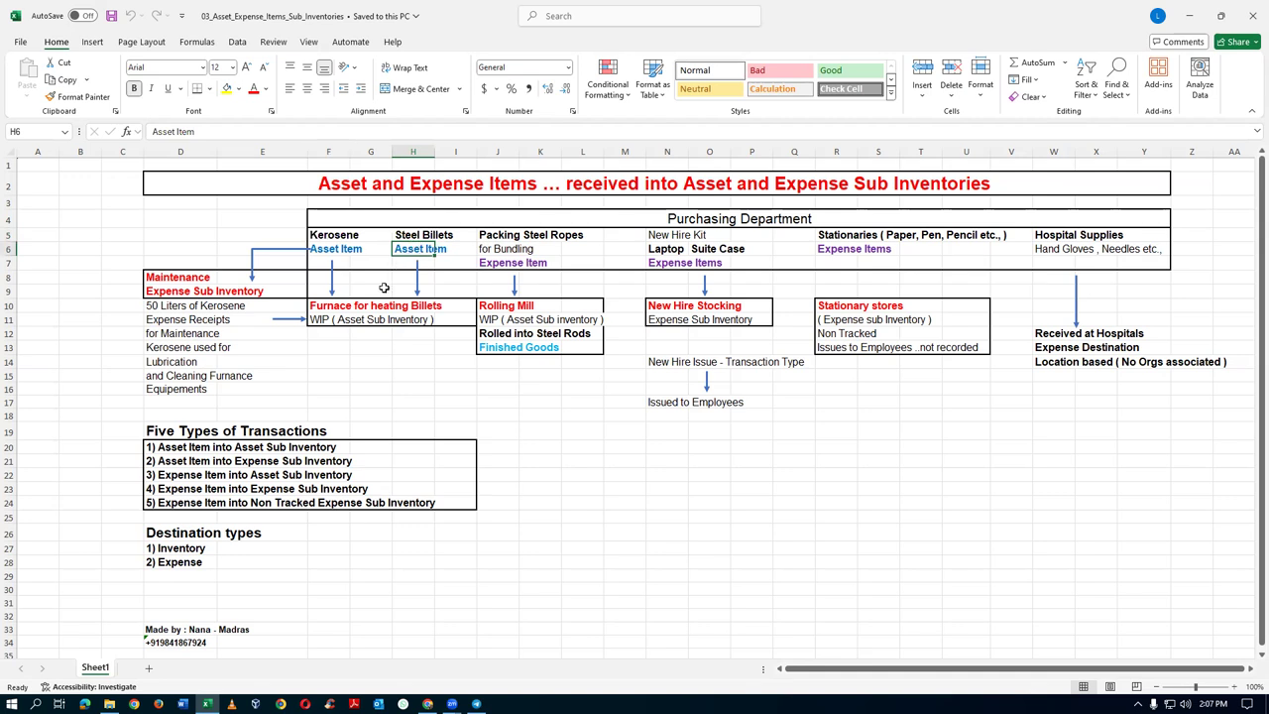
click(324, 309)
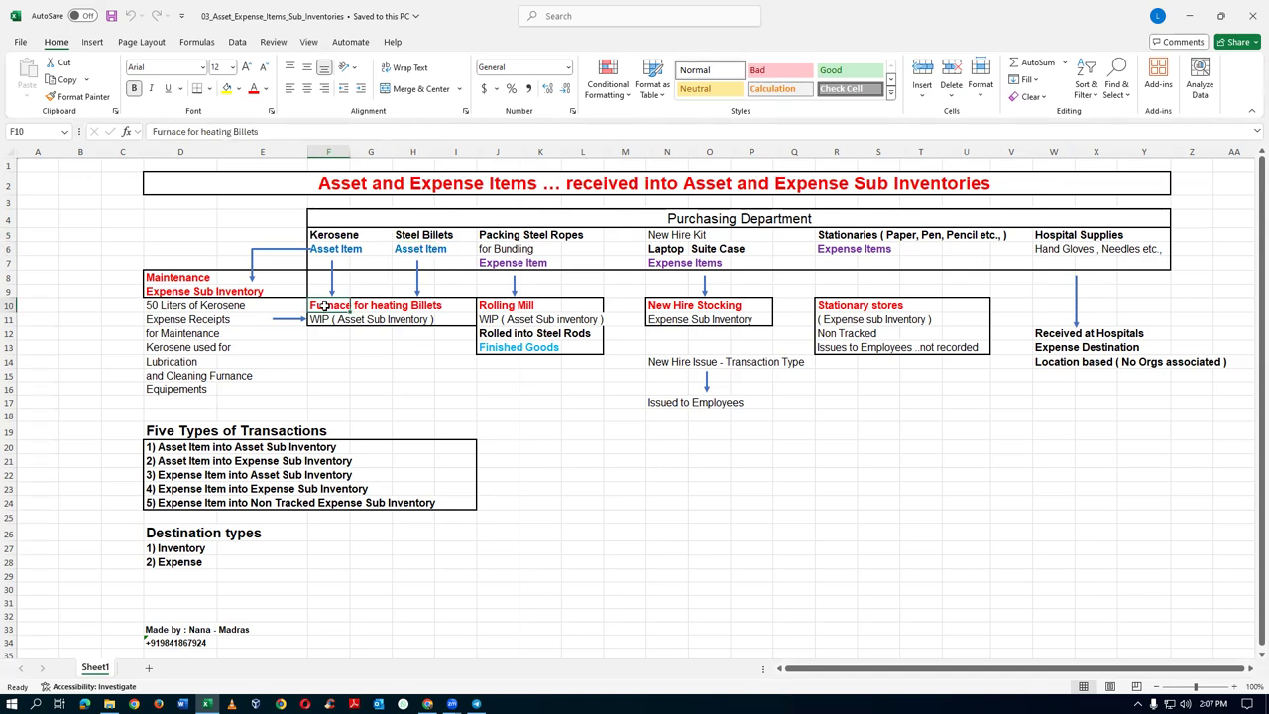
click(320, 317)
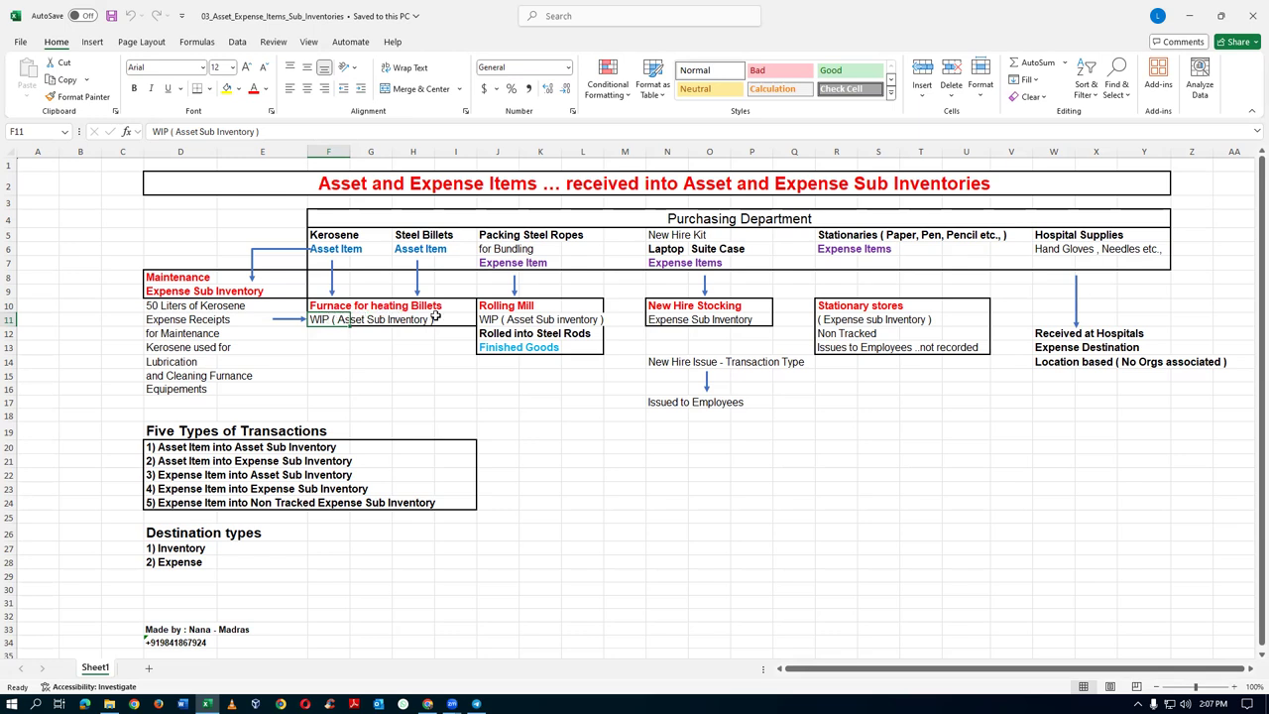
click(512, 309)
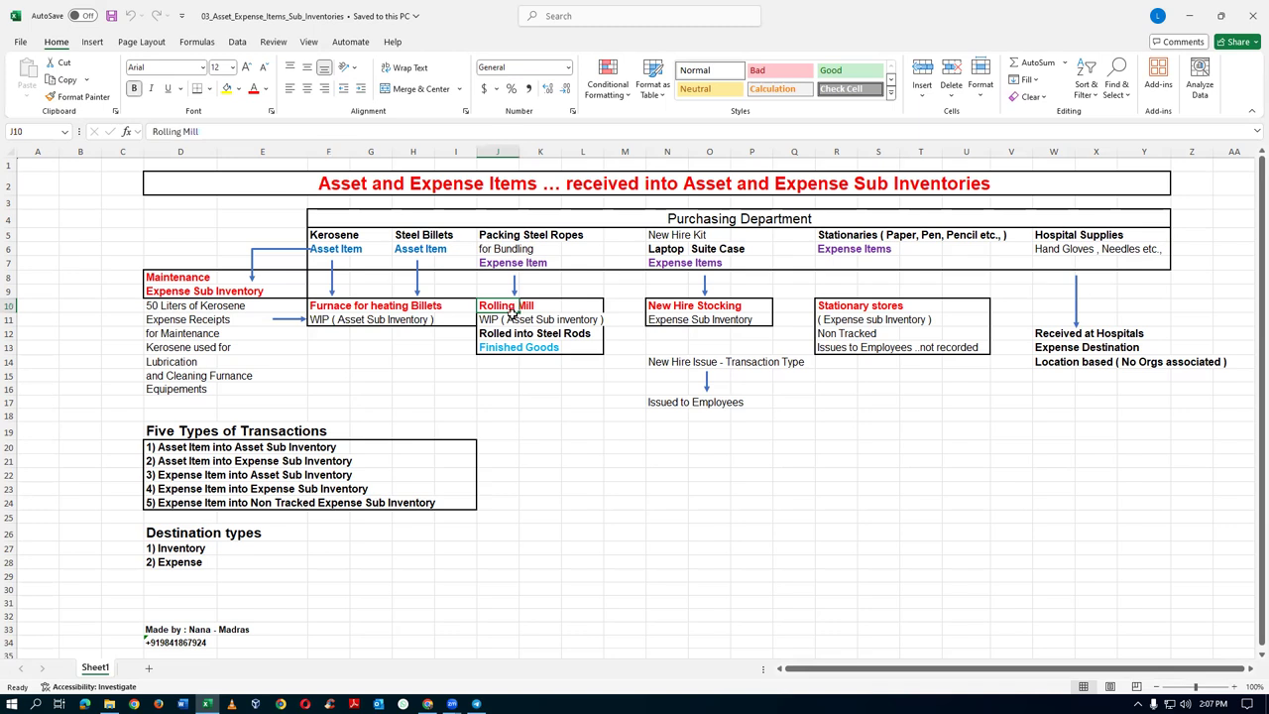
click(494, 340)
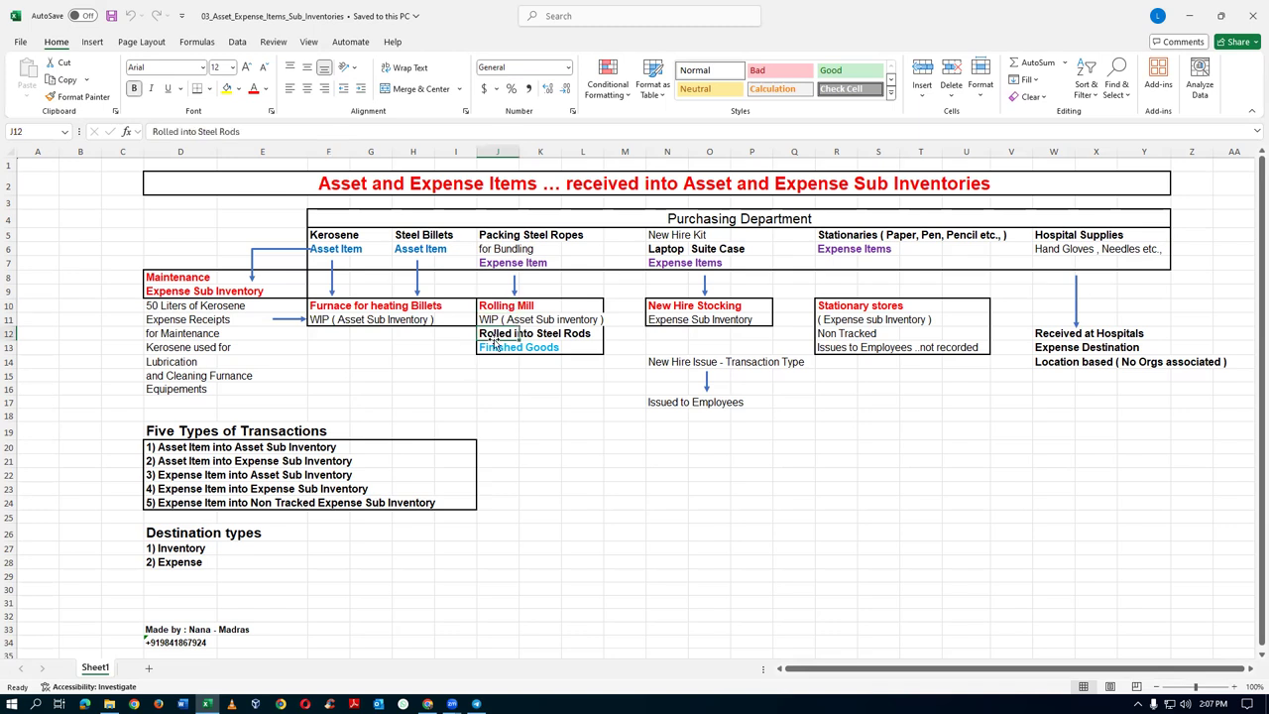
click(494, 349)
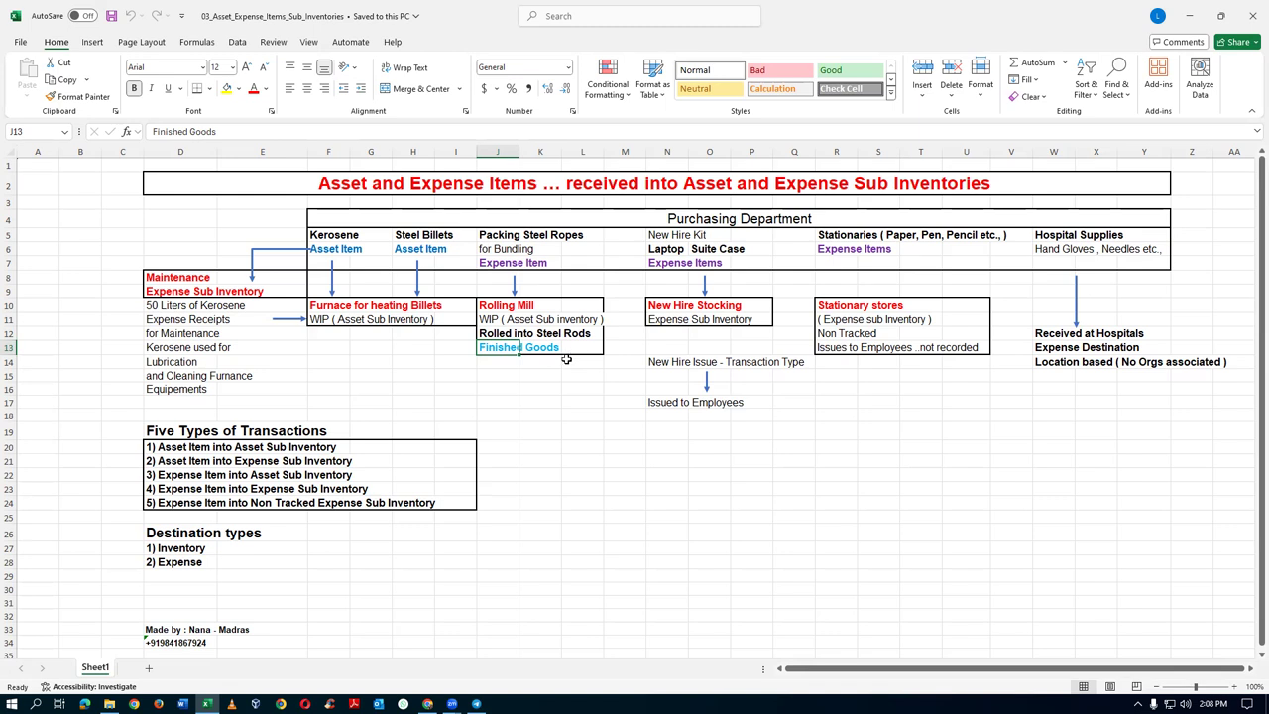
Step: Examine the Packing Steel Ropes expense item against the steel rods it bundles and the Steel Billets asset item
click(486, 238)
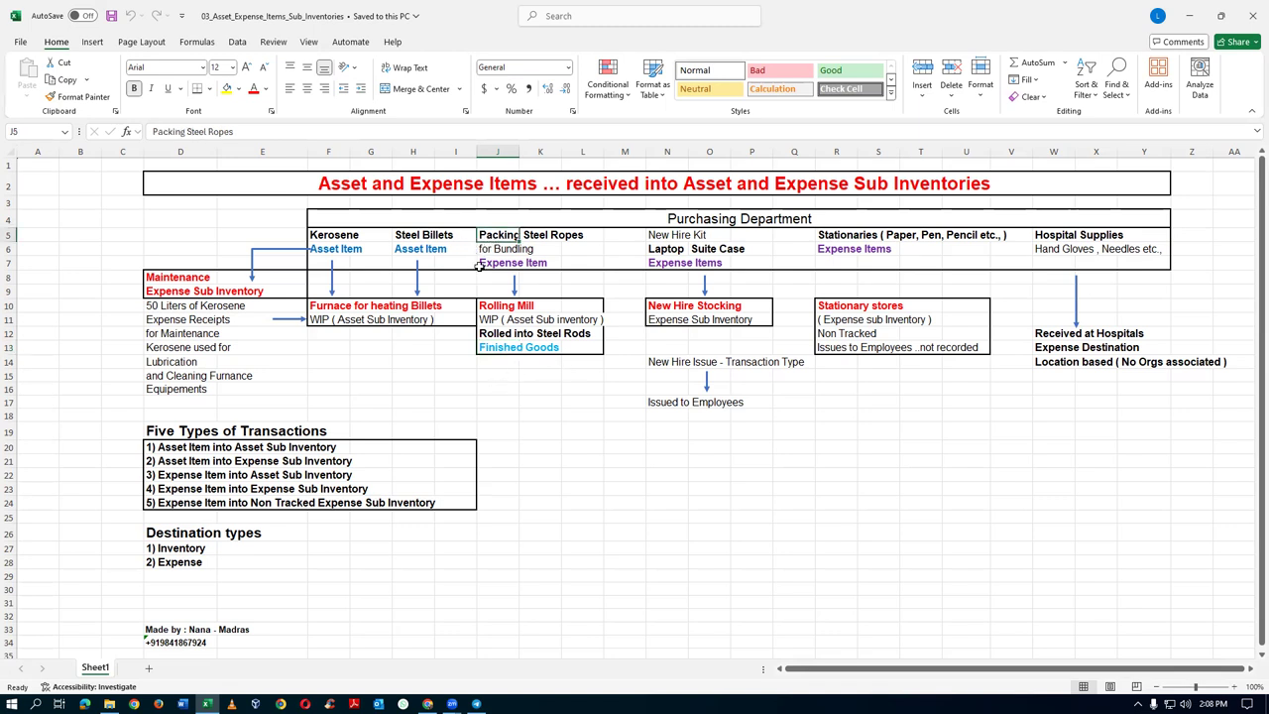
click(496, 264)
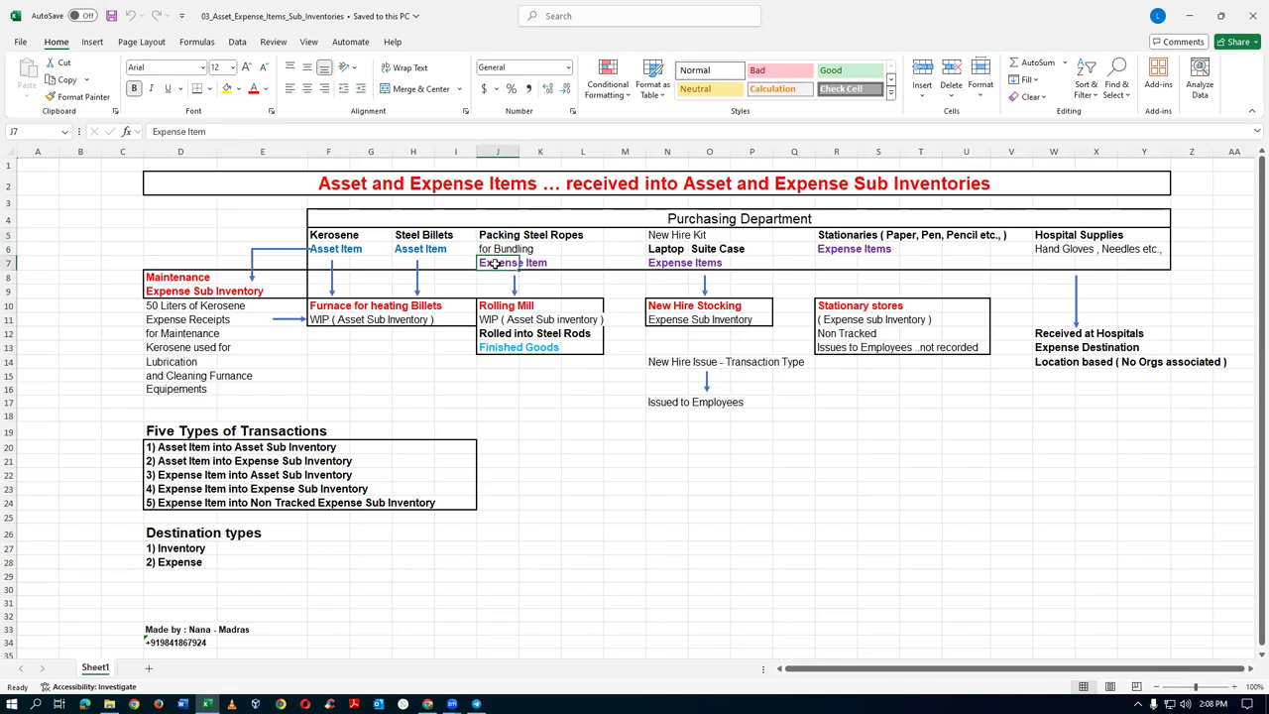
click(493, 240)
click(498, 263)
click(500, 238)
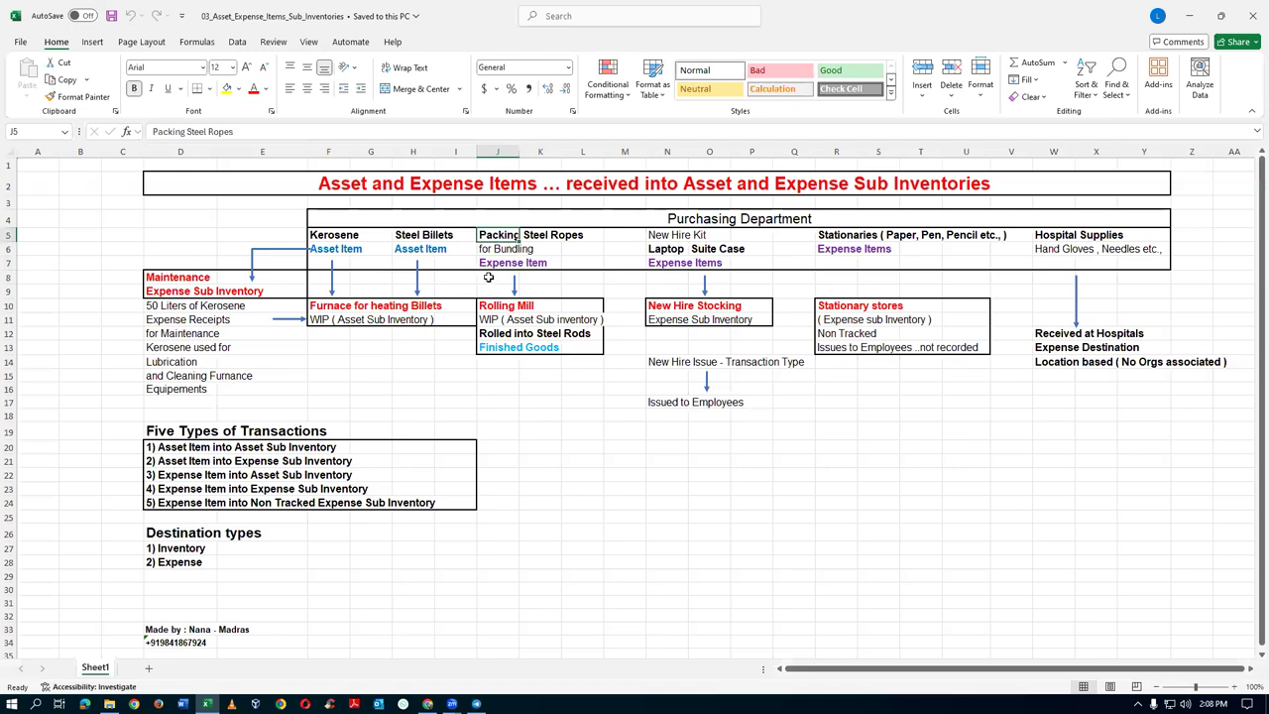
click(486, 336)
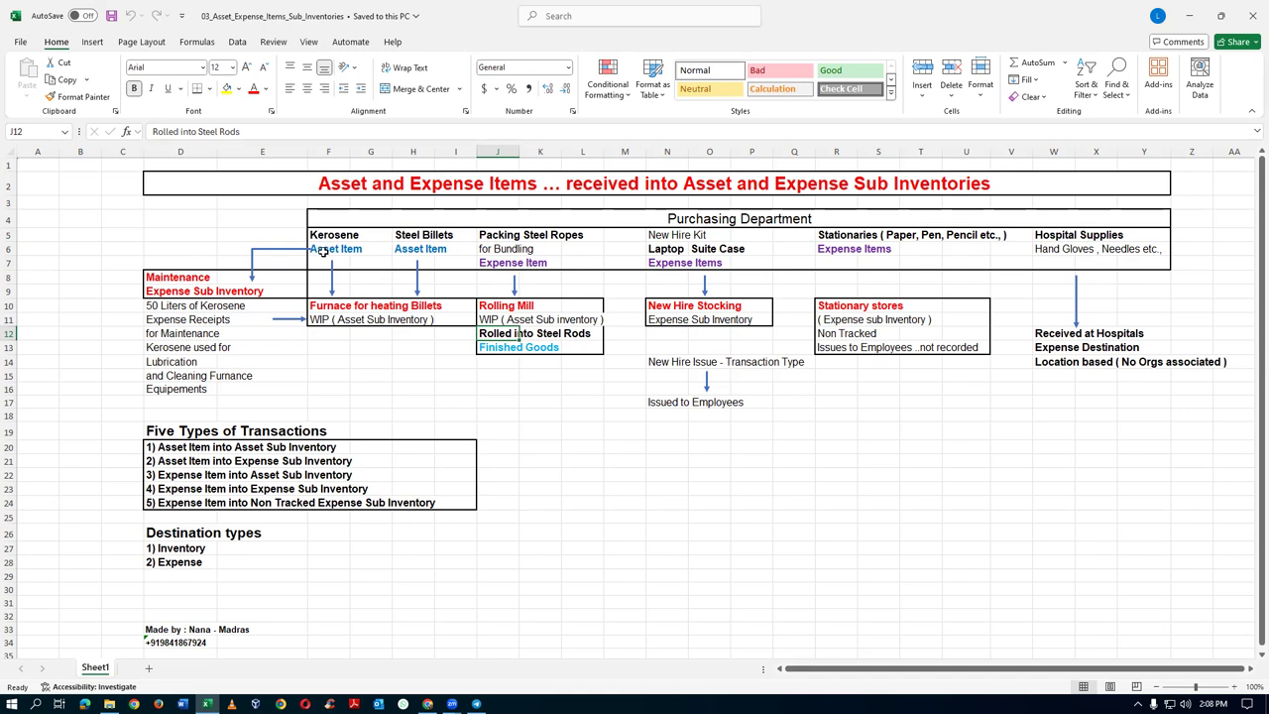
click(415, 249)
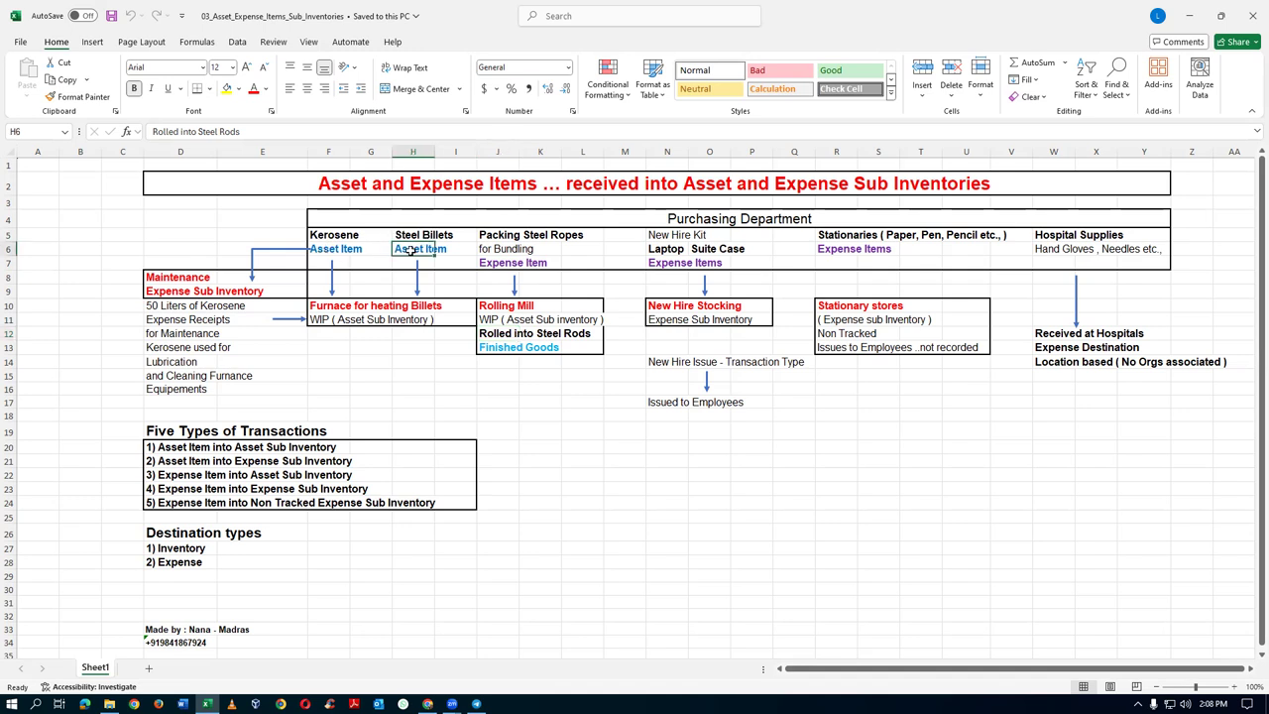
click(493, 239)
click(495, 260)
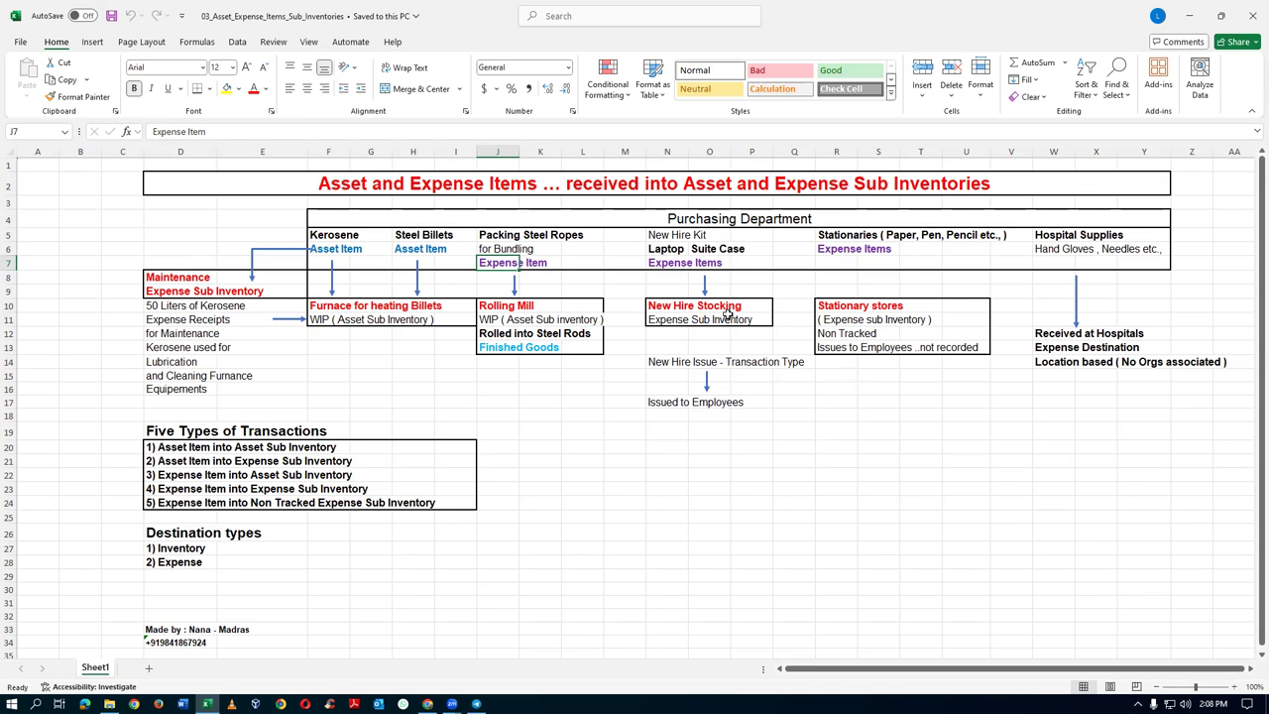
Step: Review the New Hire Kit entries, Laptop and Suite Case, in the Purchasing Department table
click(658, 235)
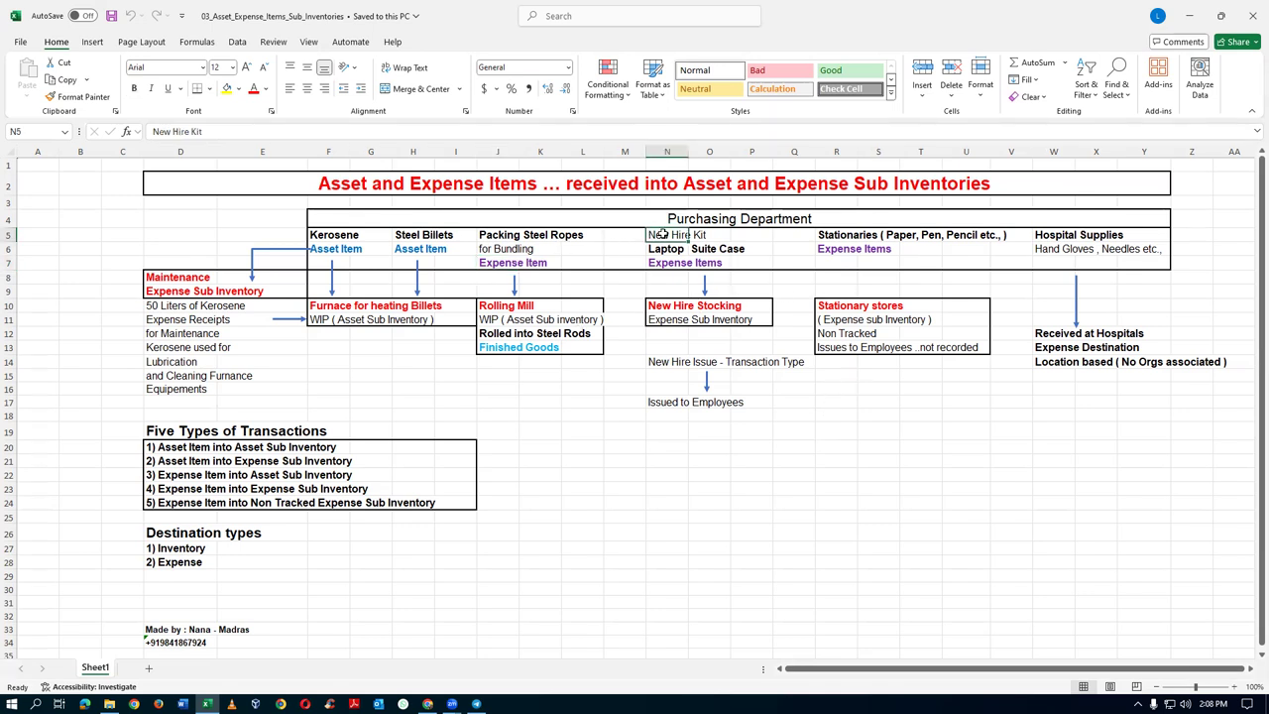
click(661, 249)
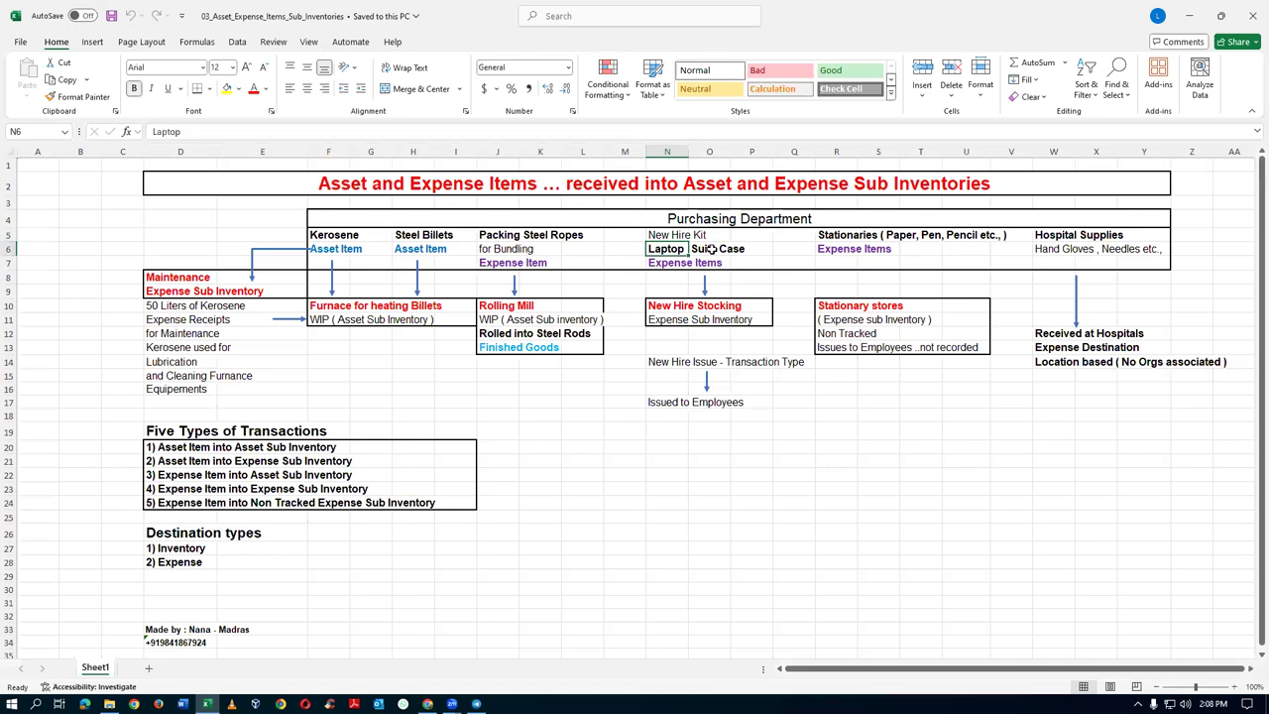
click(710, 249)
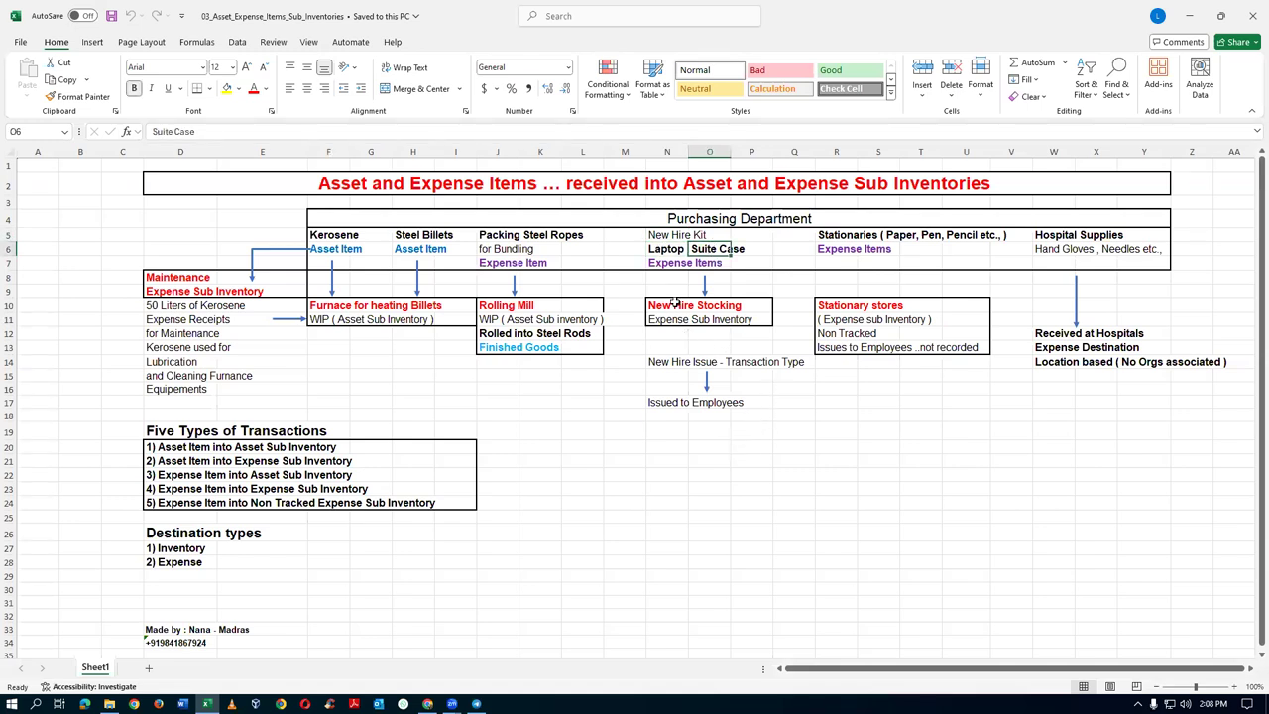
click(658, 253)
click(710, 250)
click(658, 251)
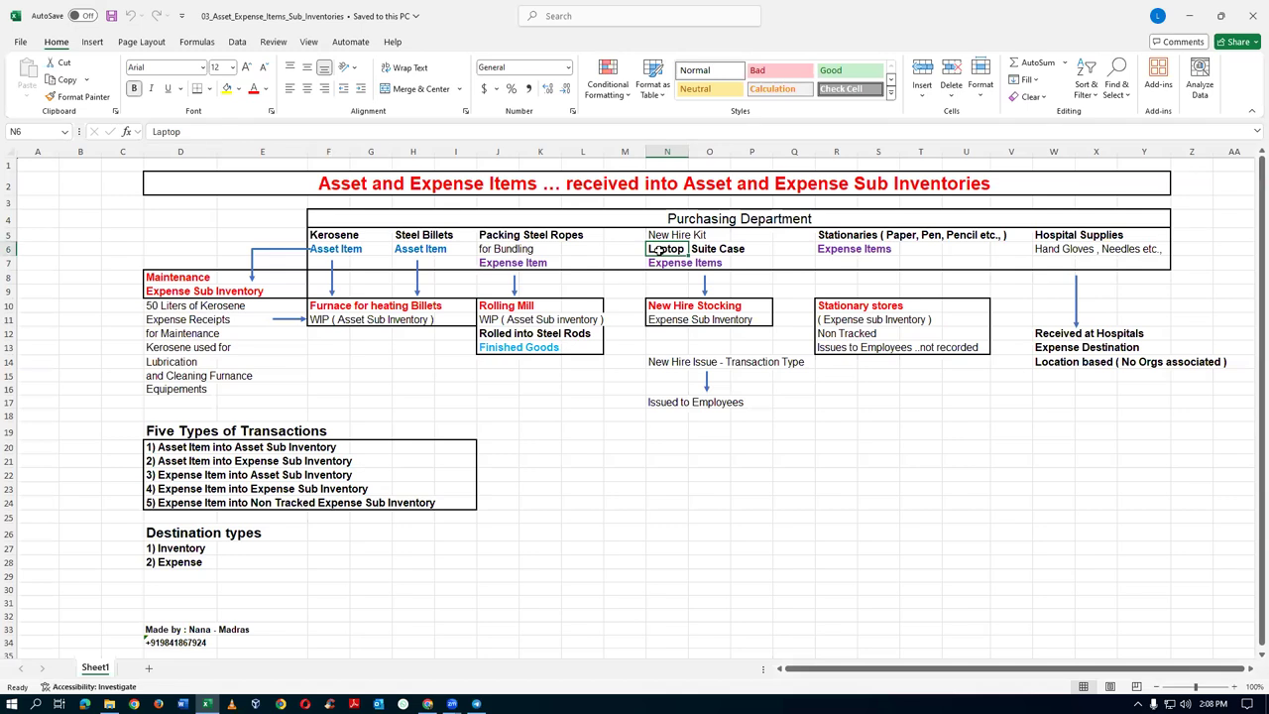
click(702, 252)
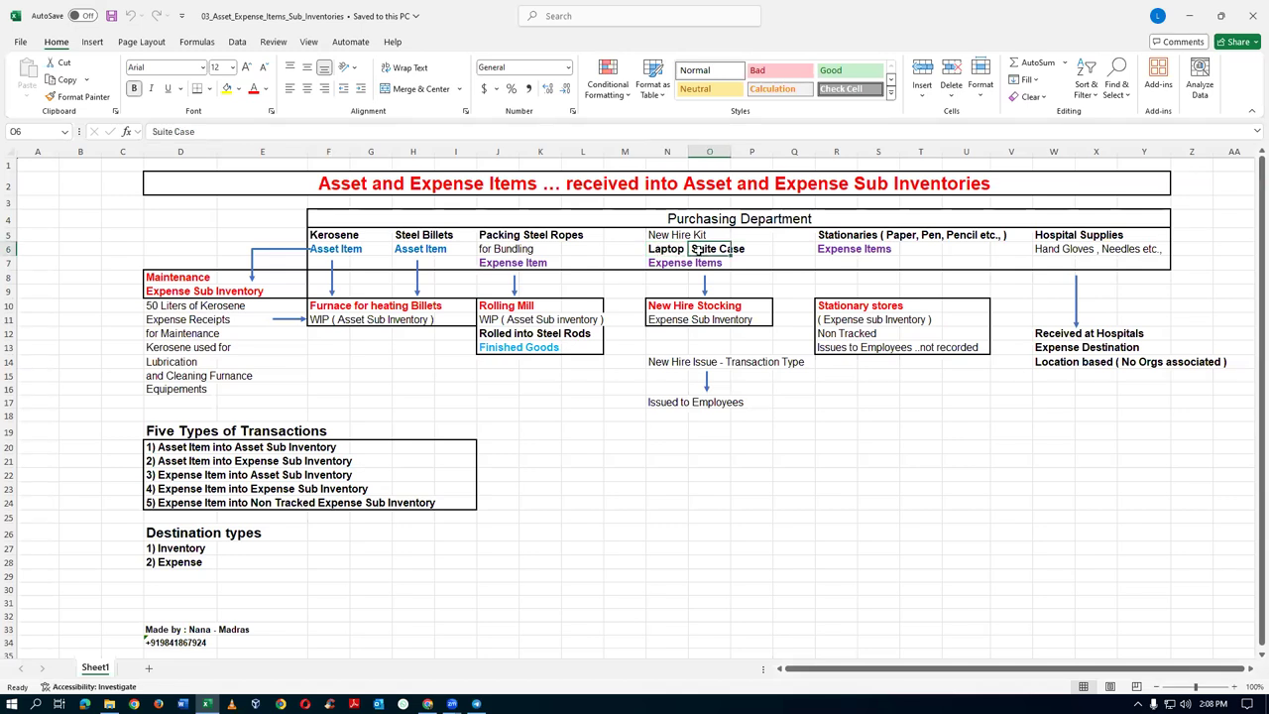
click(663, 254)
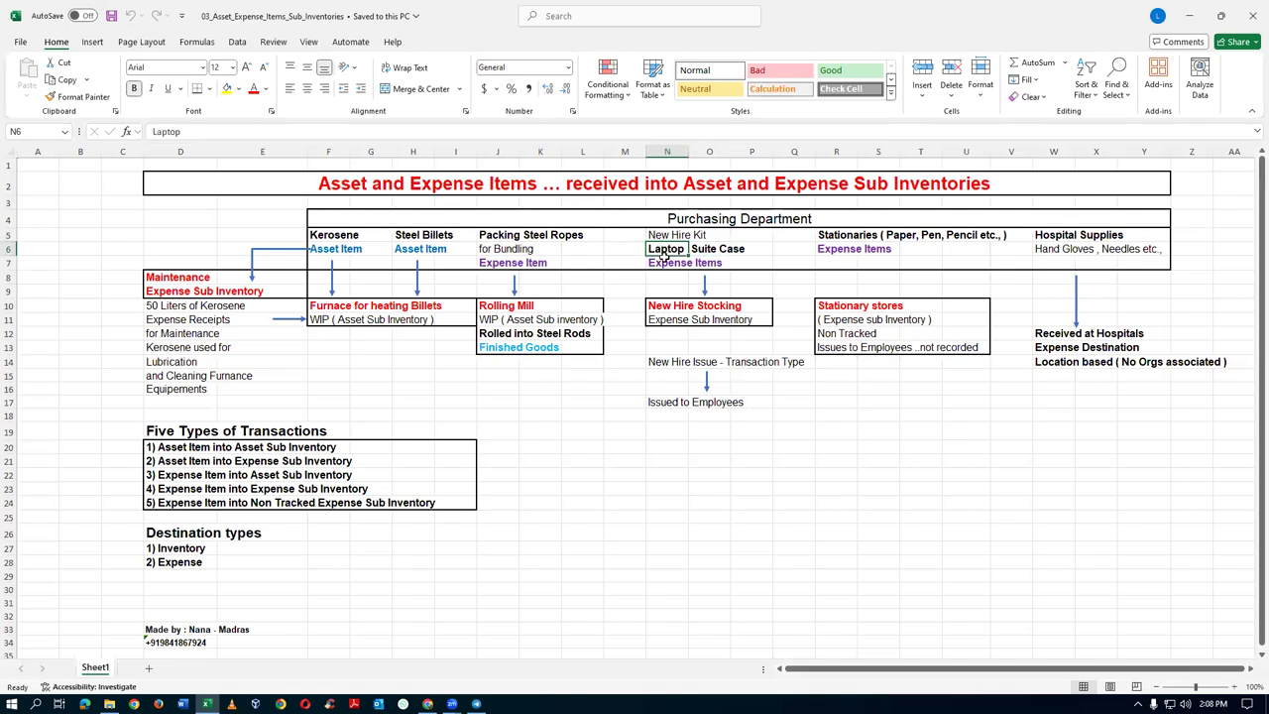
click(710, 248)
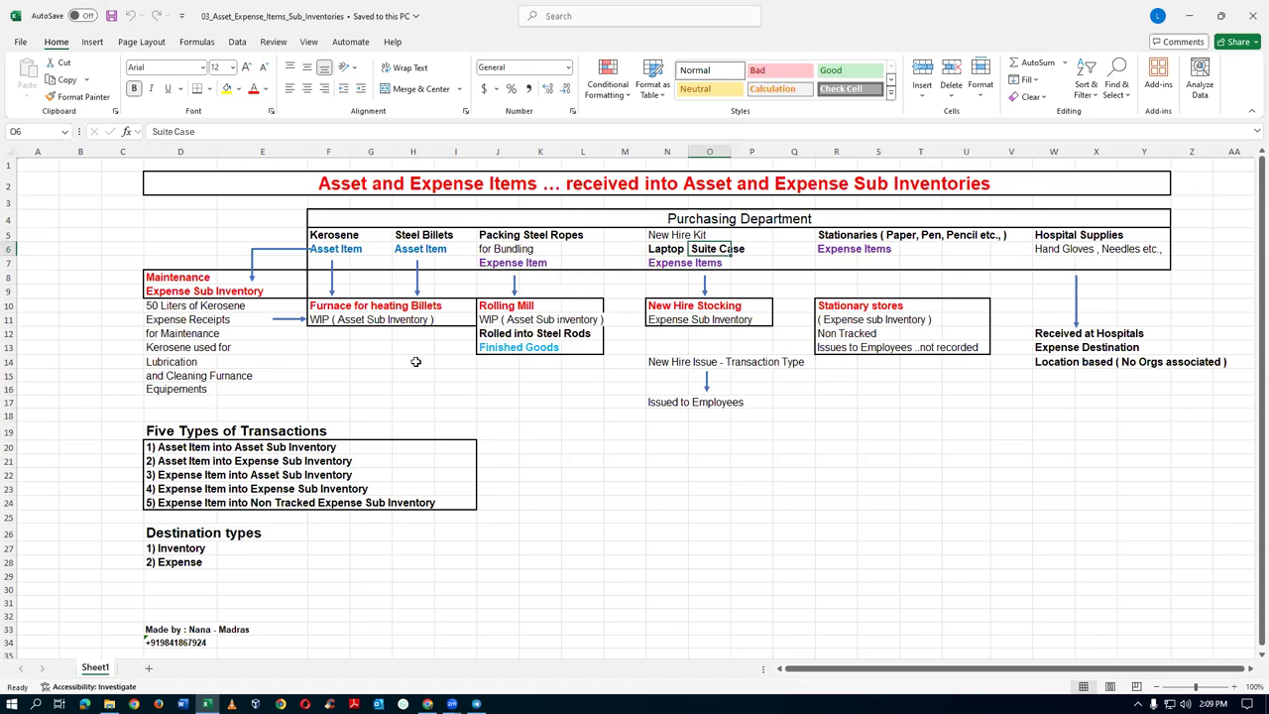
Step: Compare the Laptop and Suite Case expense items with the Rolling Mill's finished goods and check the New Hire Stocking sub inventory
click(491, 335)
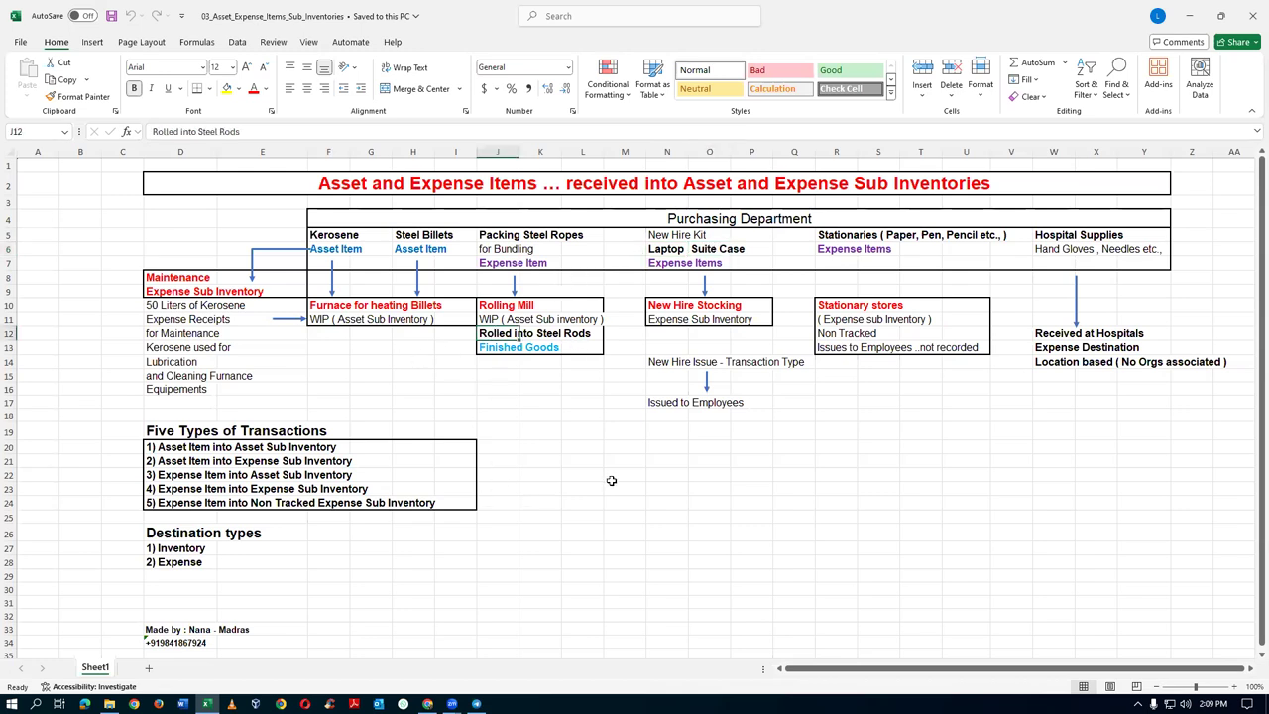
click(666, 254)
click(706, 250)
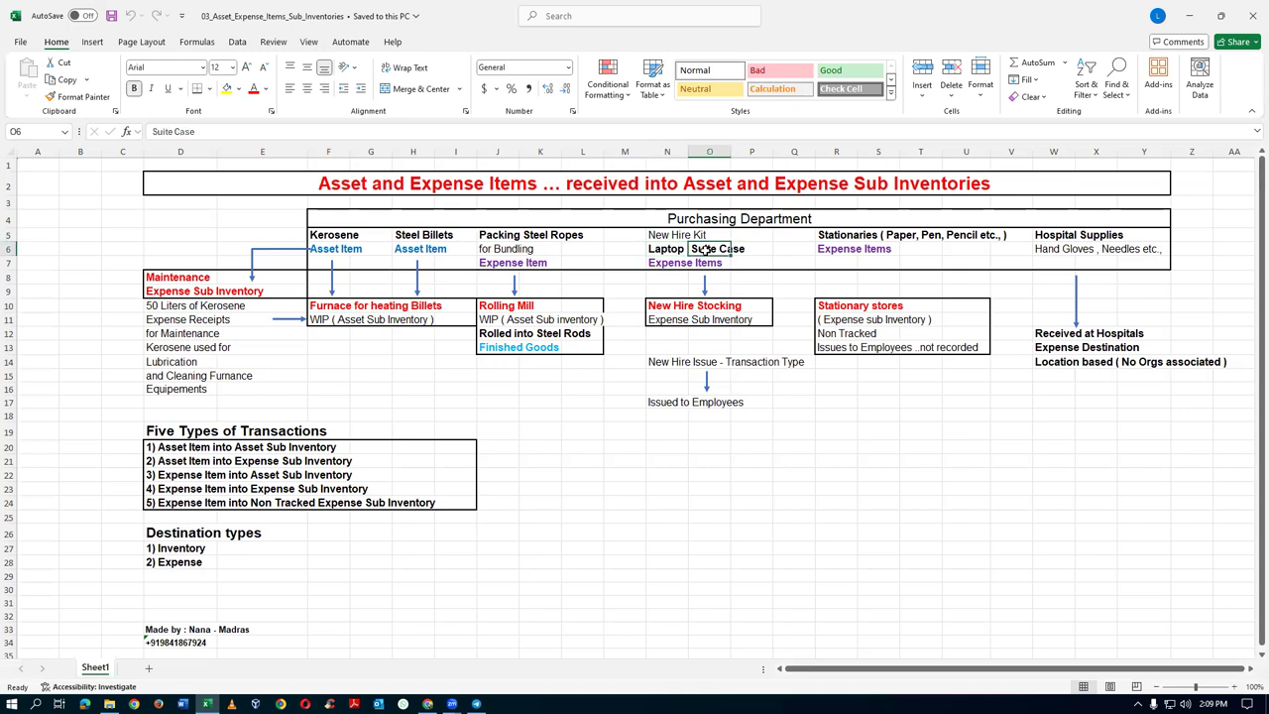
click(661, 250)
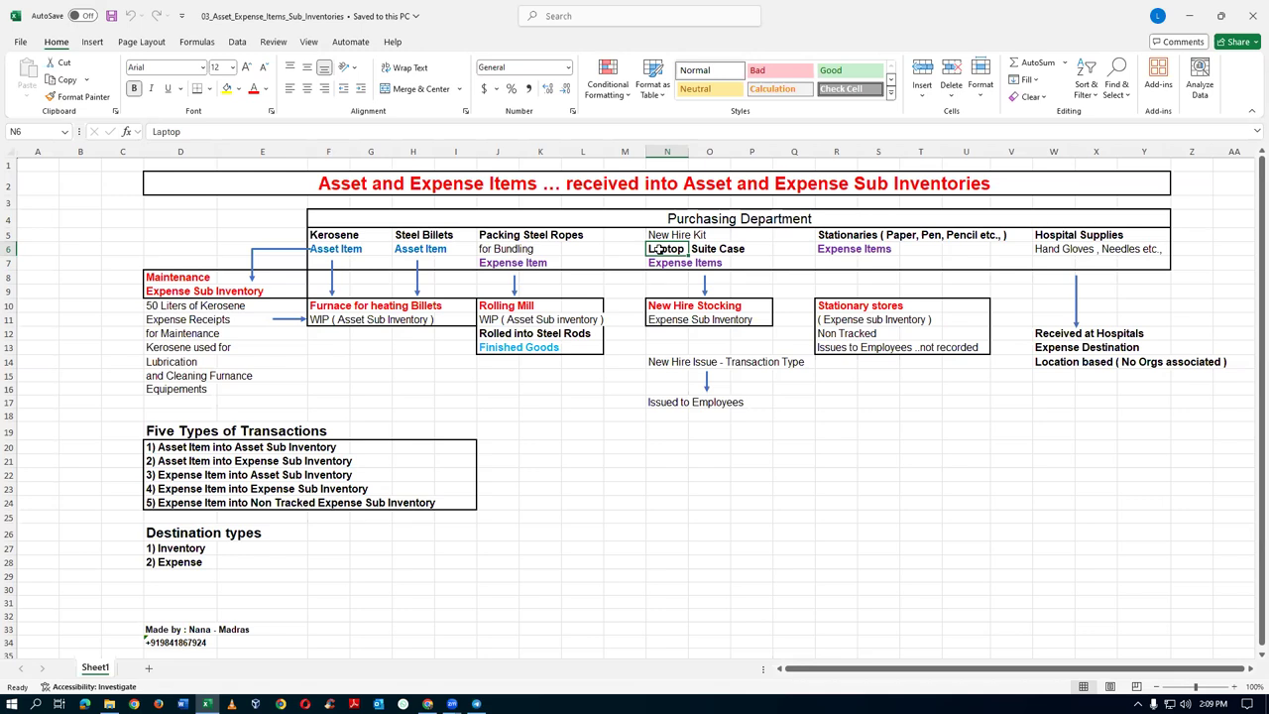
click(485, 347)
click(680, 250)
click(668, 447)
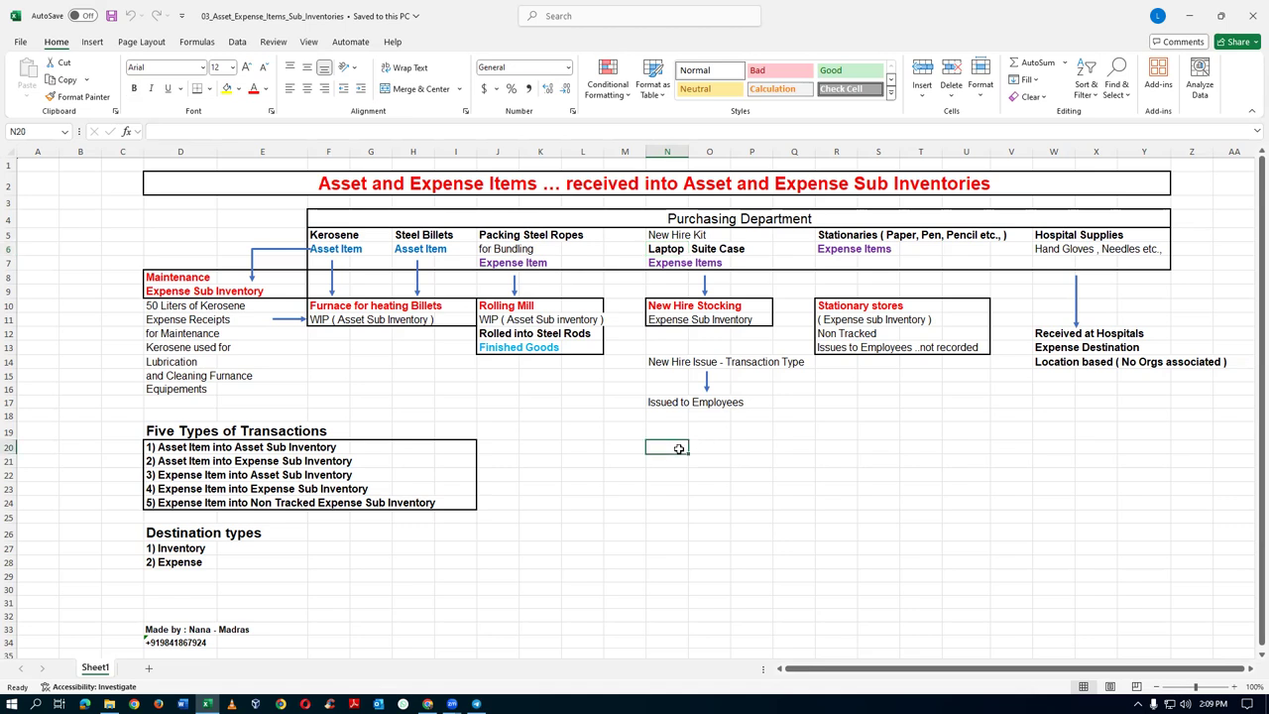
click(696, 447)
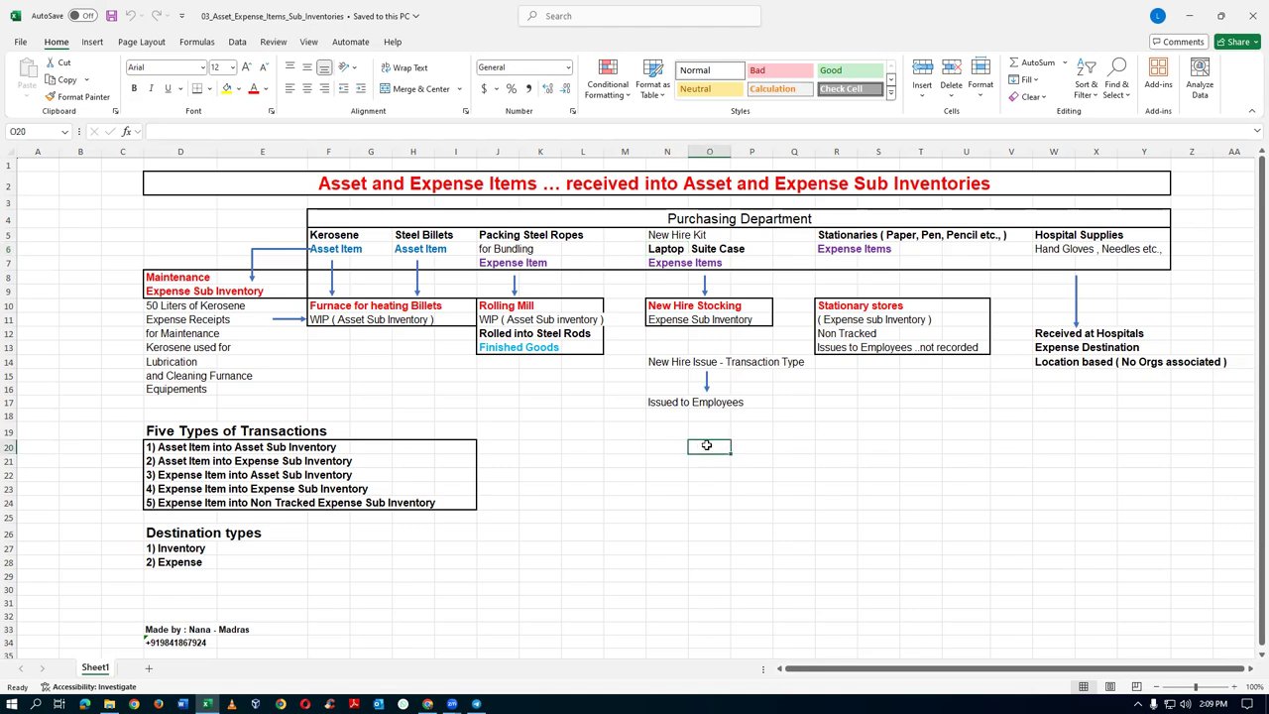
click(657, 251)
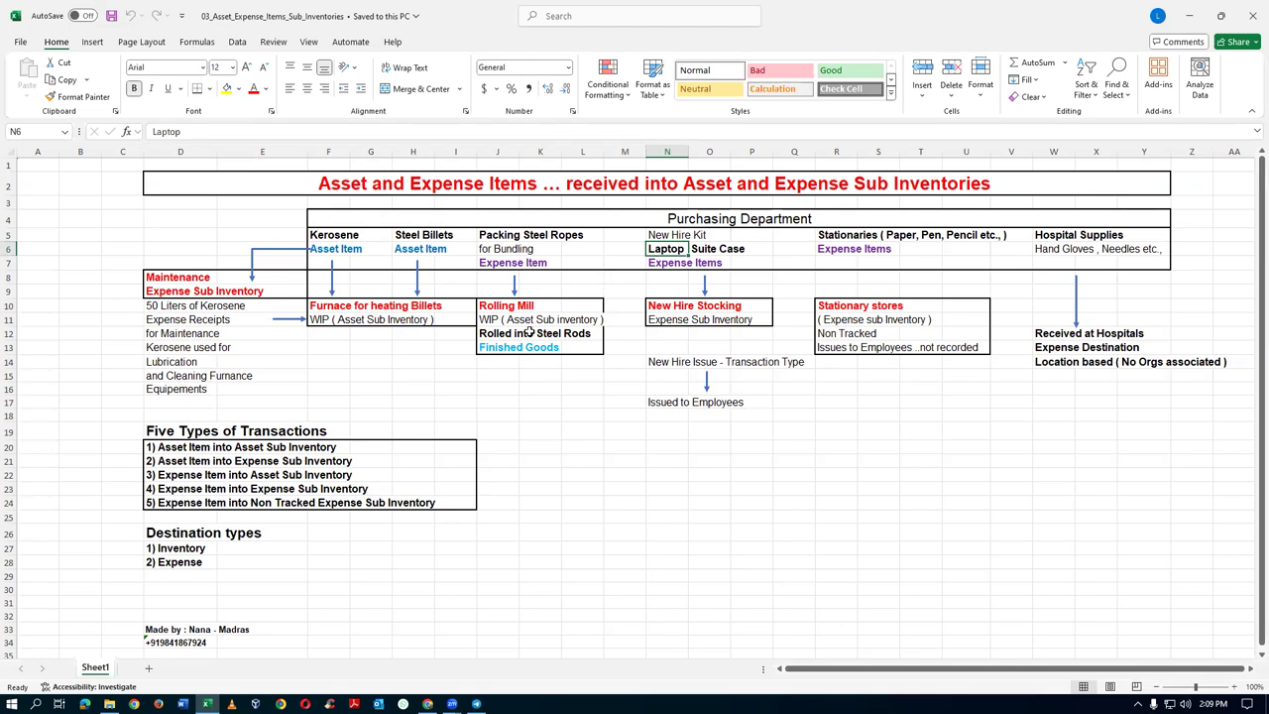
drag(496, 307, 501, 349)
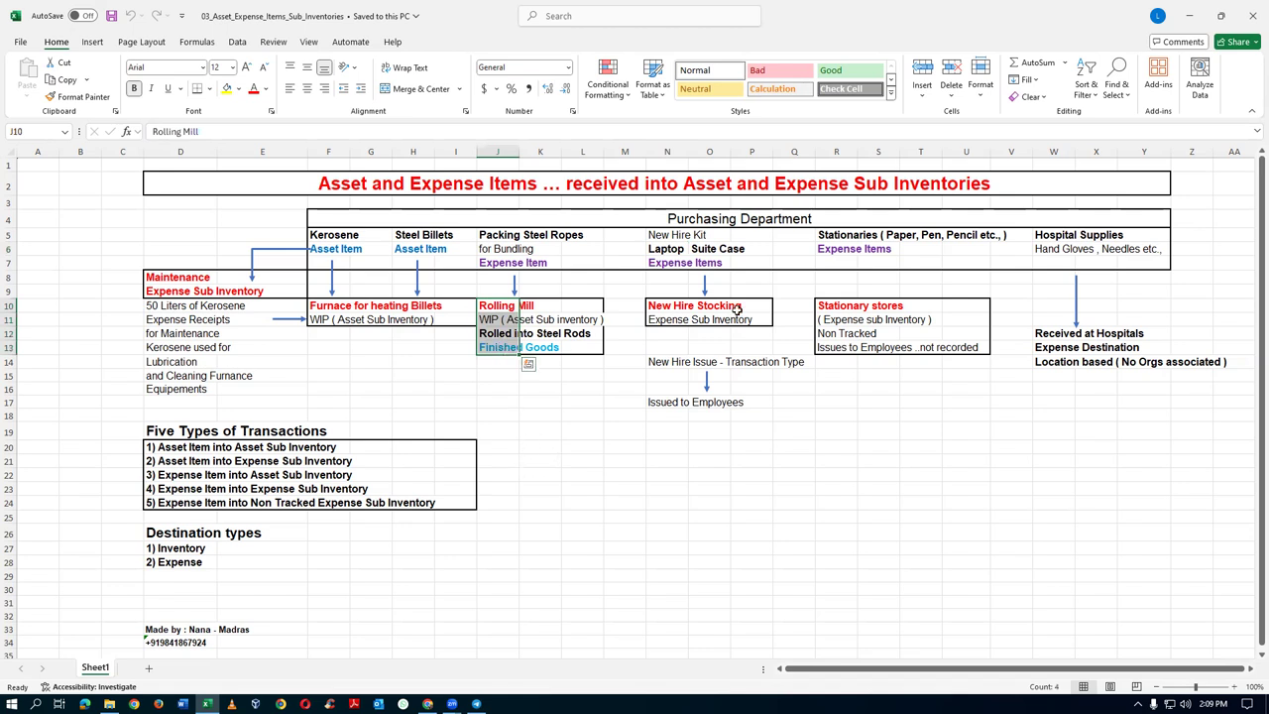
click(657, 248)
click(714, 249)
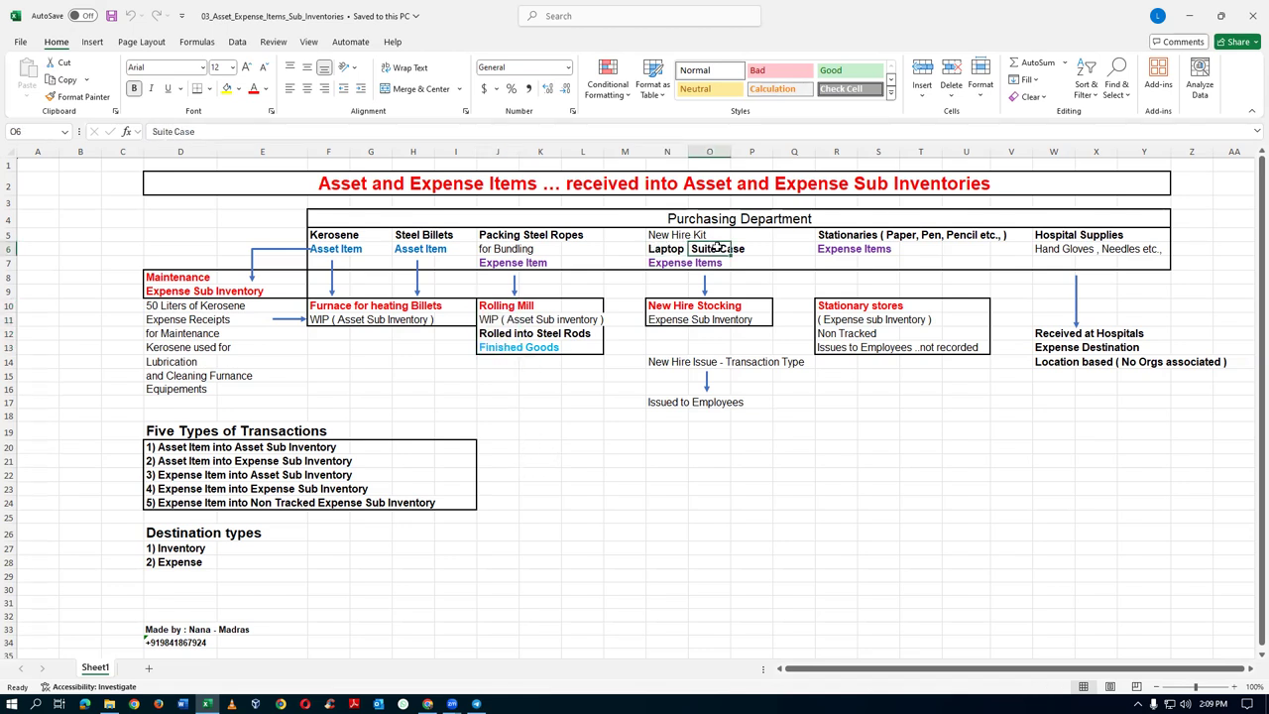
click(653, 307)
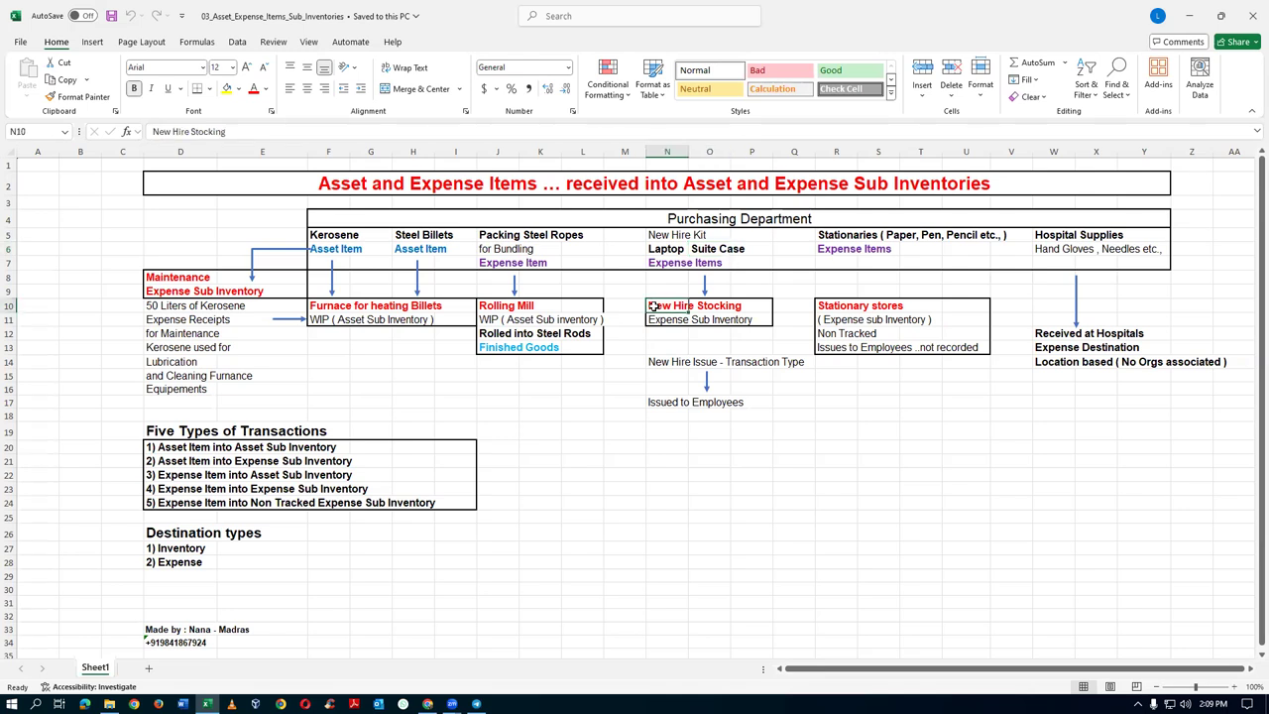
Step: Follow the New Hire Kit expense items into the New Hire Stocking expense sub inventory and on to Issued to Employees
click(664, 320)
click(655, 264)
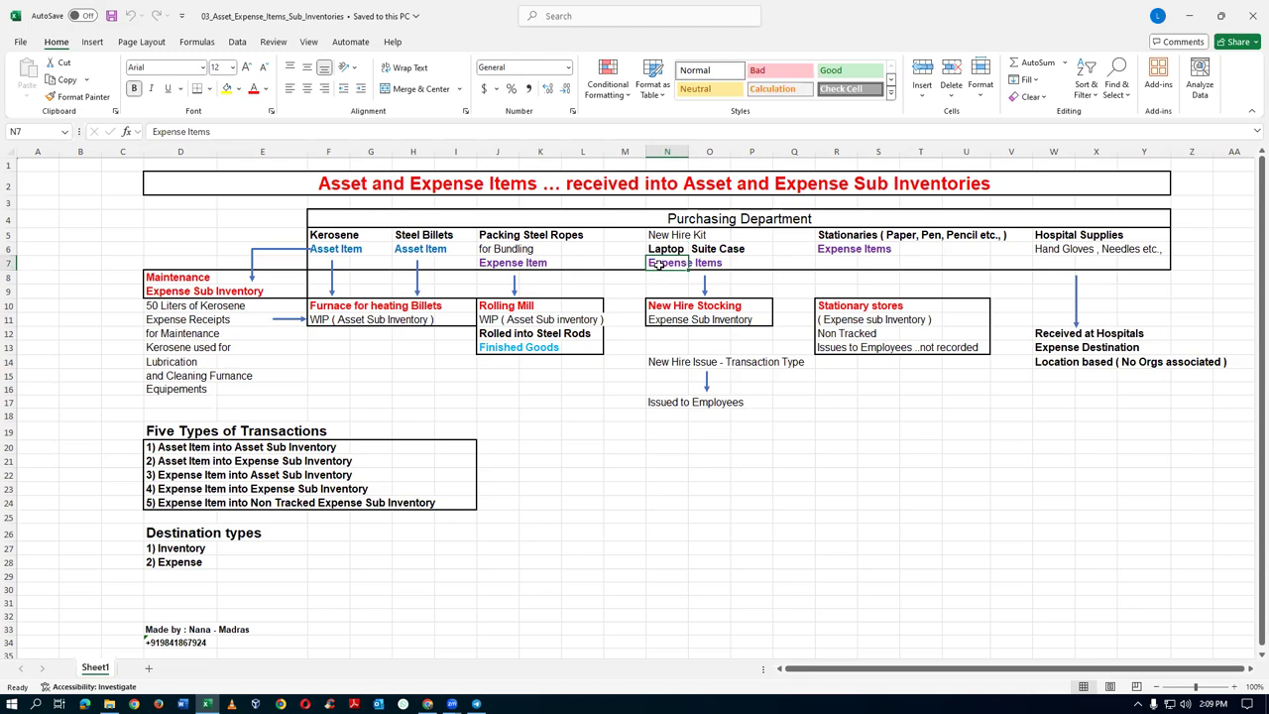
click(662, 248)
click(665, 265)
click(657, 321)
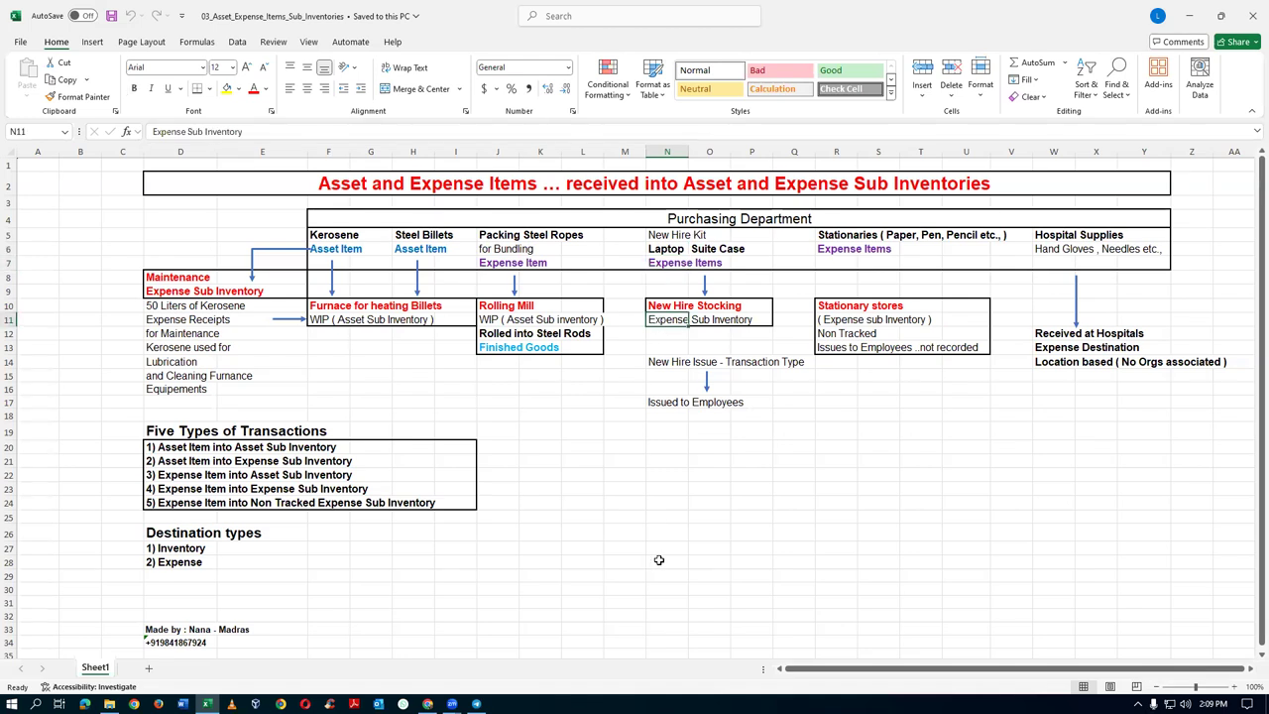
click(657, 364)
click(662, 414)
click(662, 403)
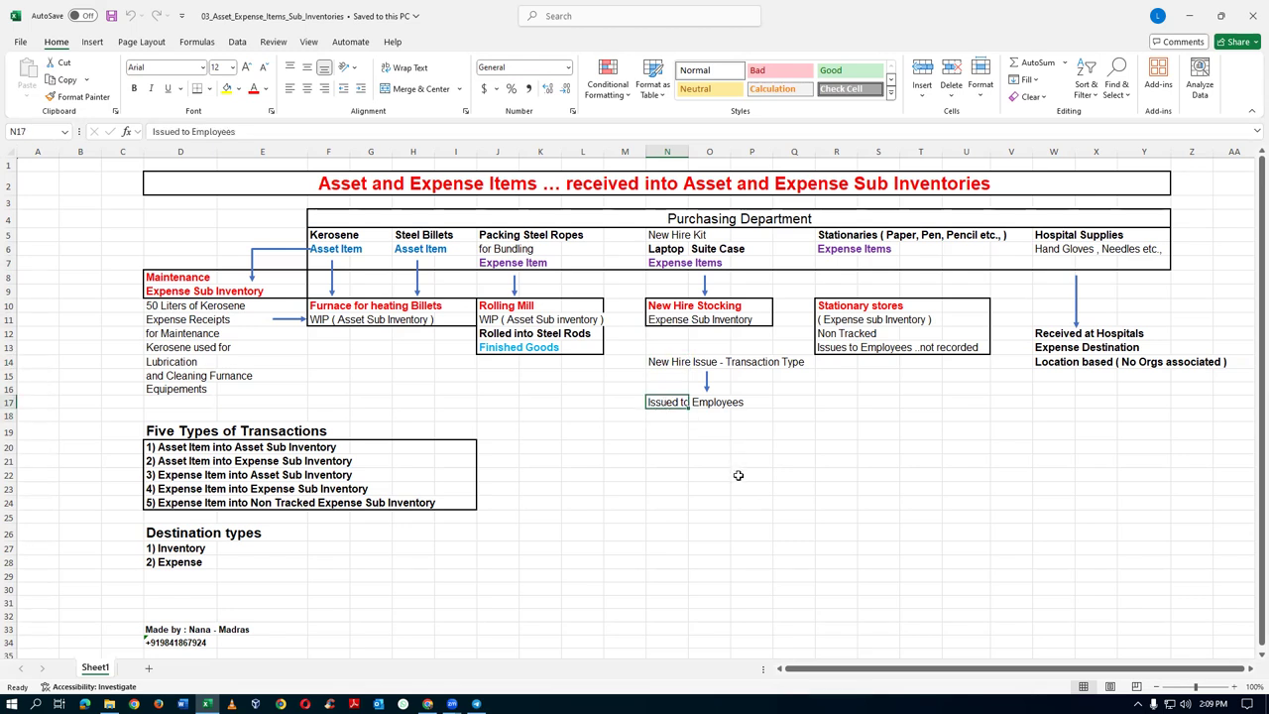
Step: Review the Stationaries expense items and the Stationary stores notes on non-tracked stock and issues to employees
click(824, 235)
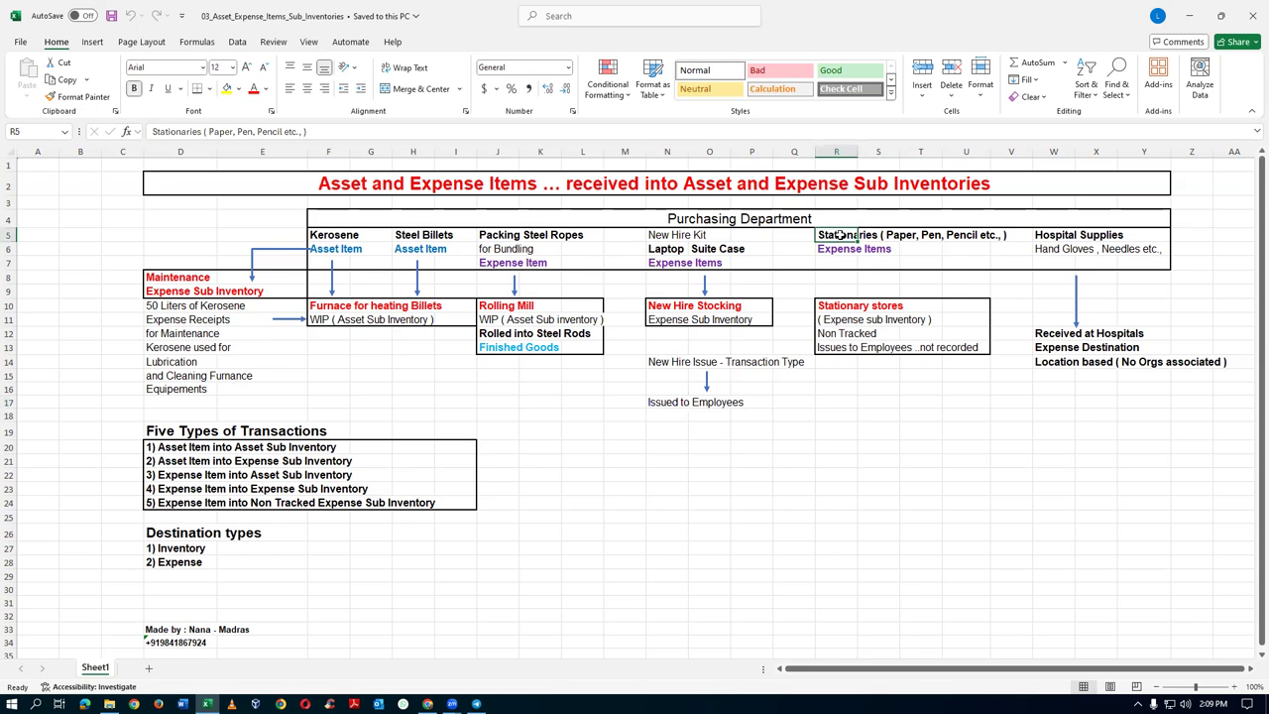
click(836, 248)
click(838, 309)
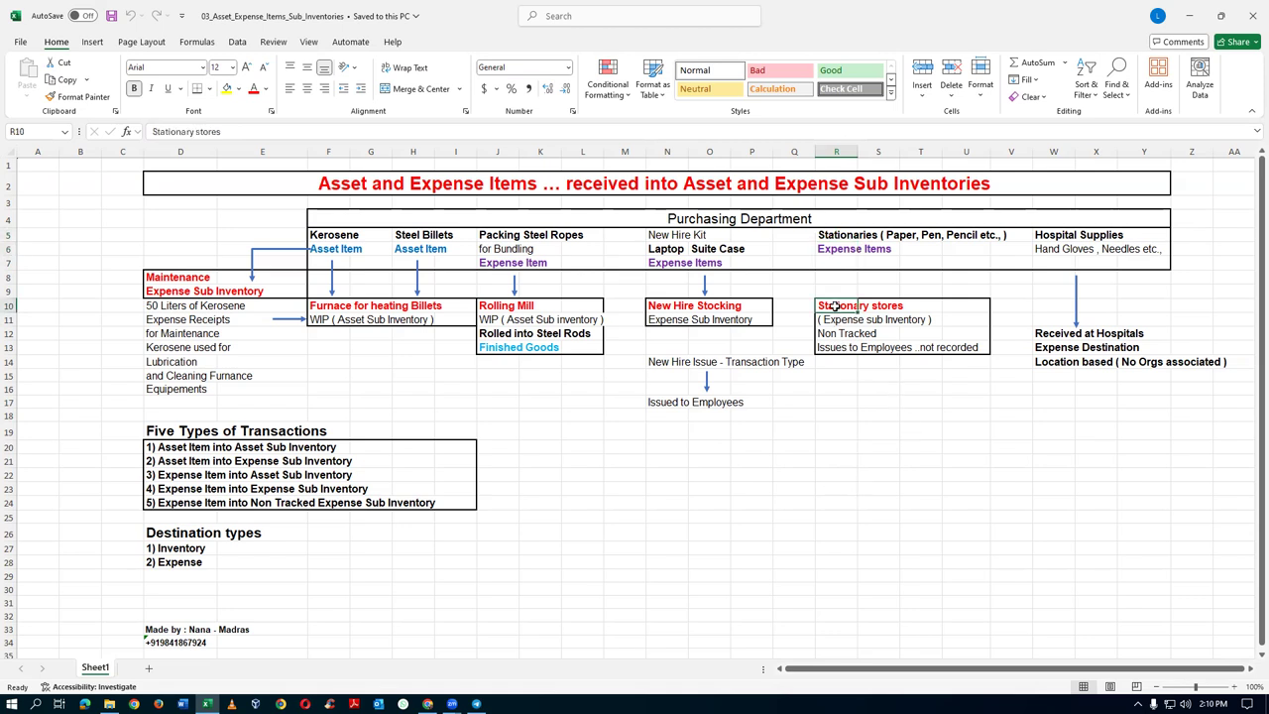
click(828, 335)
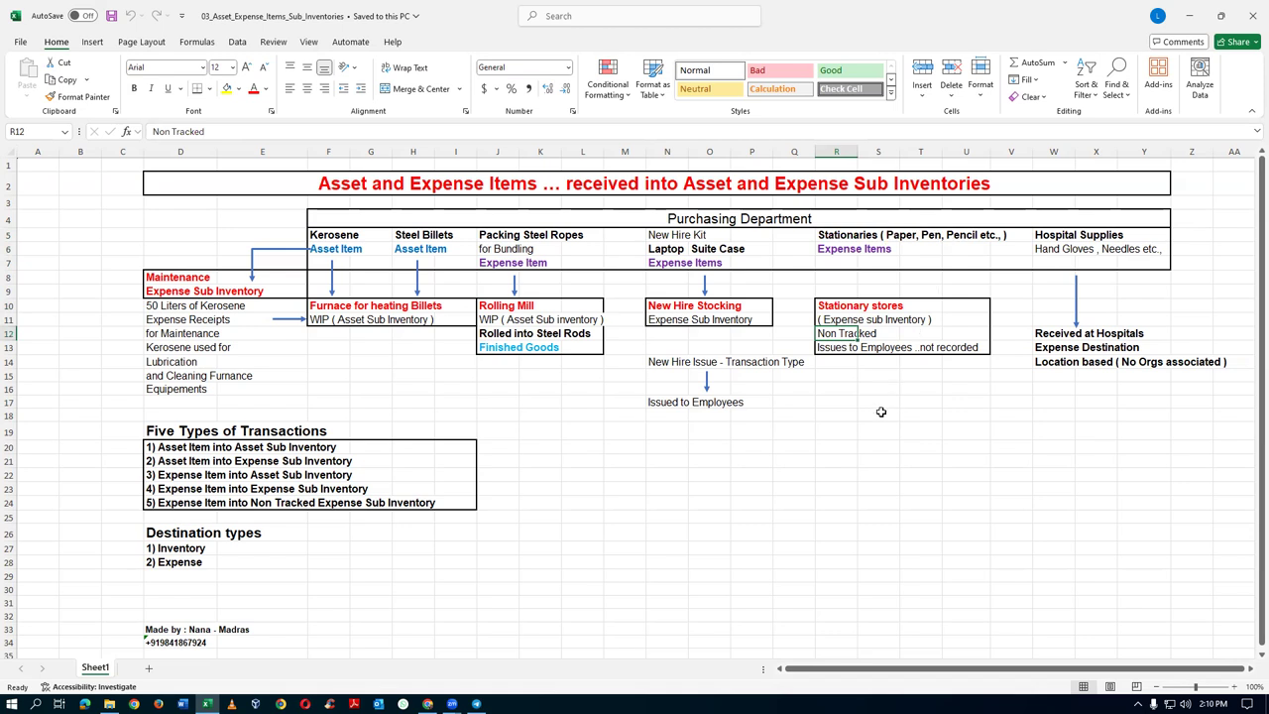
click(826, 348)
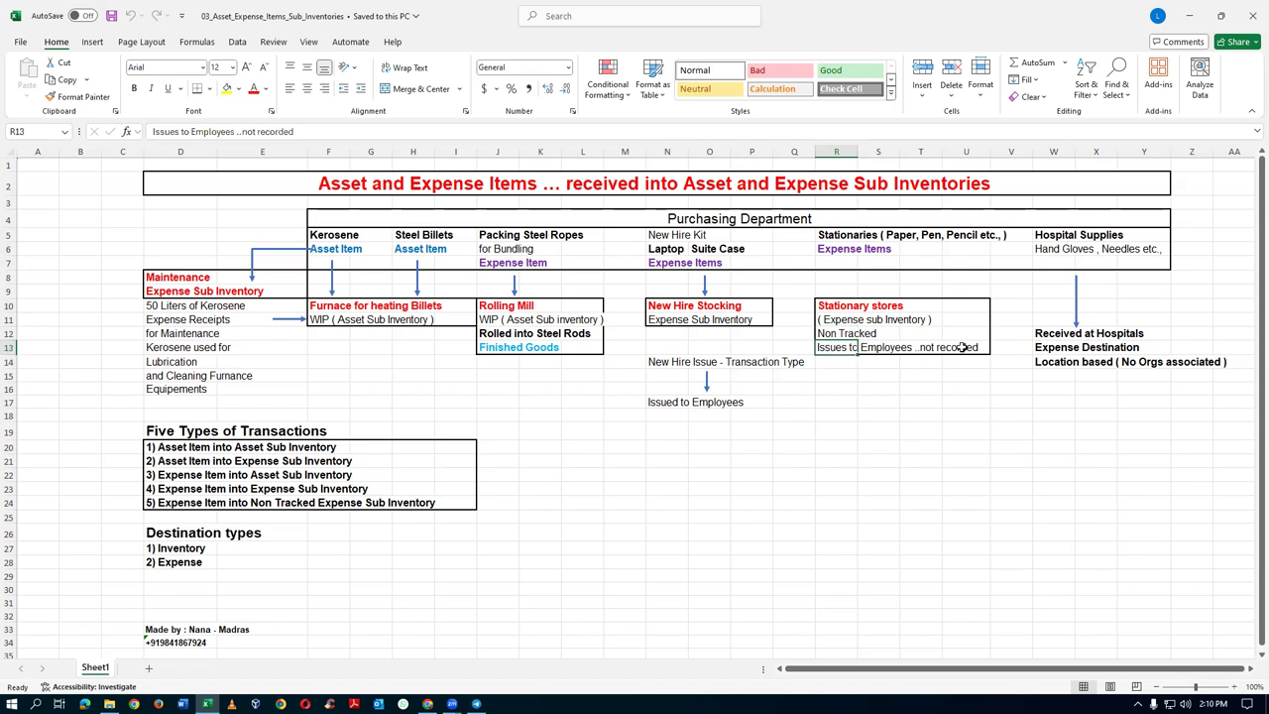
click(833, 306)
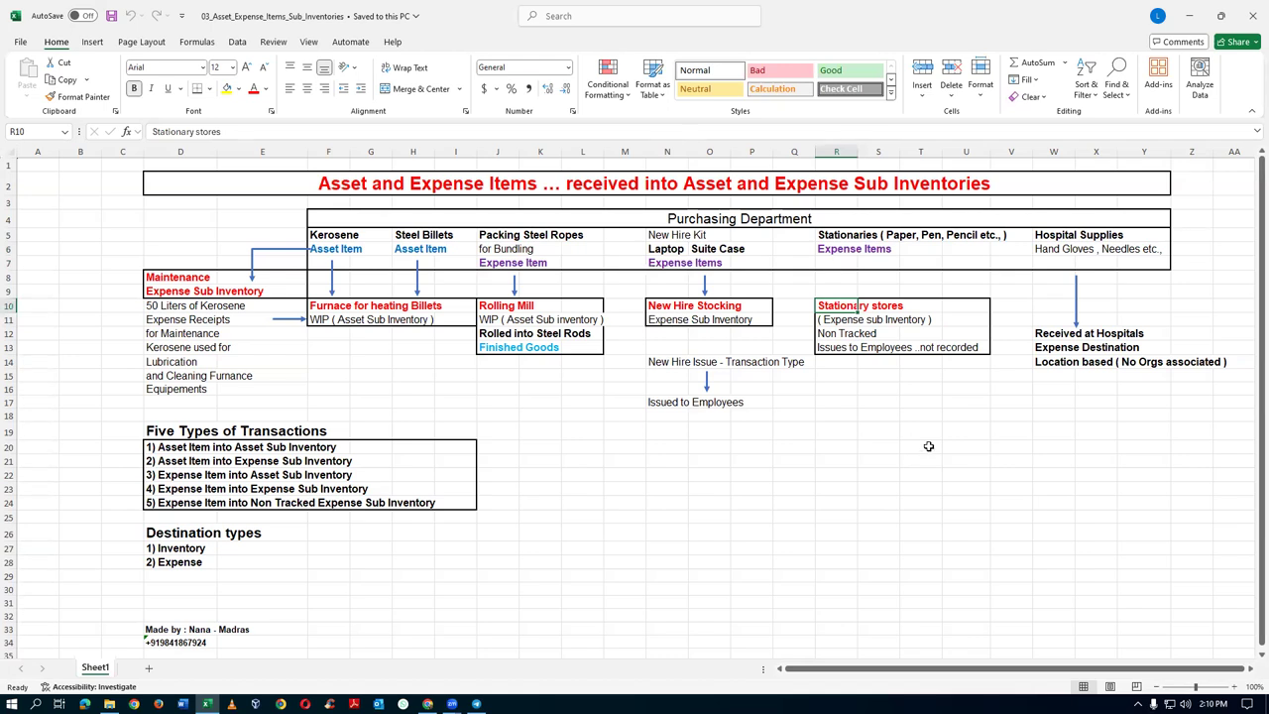
click(838, 251)
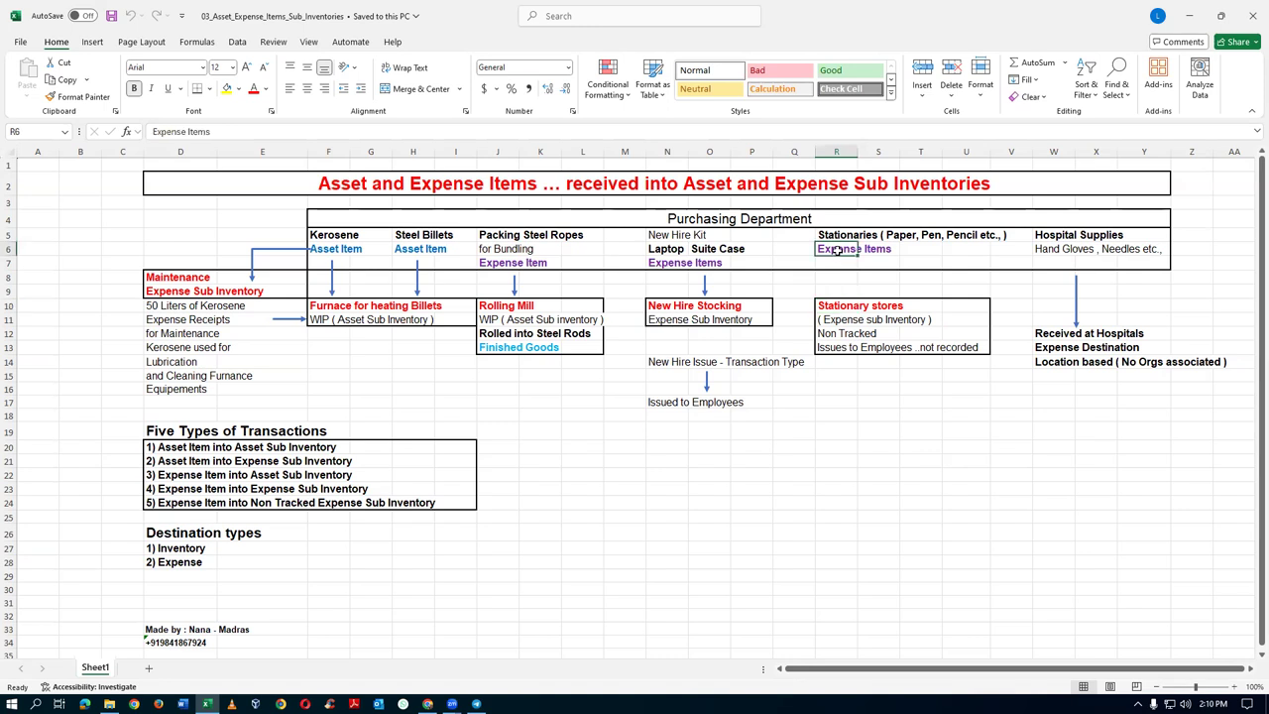
click(826, 334)
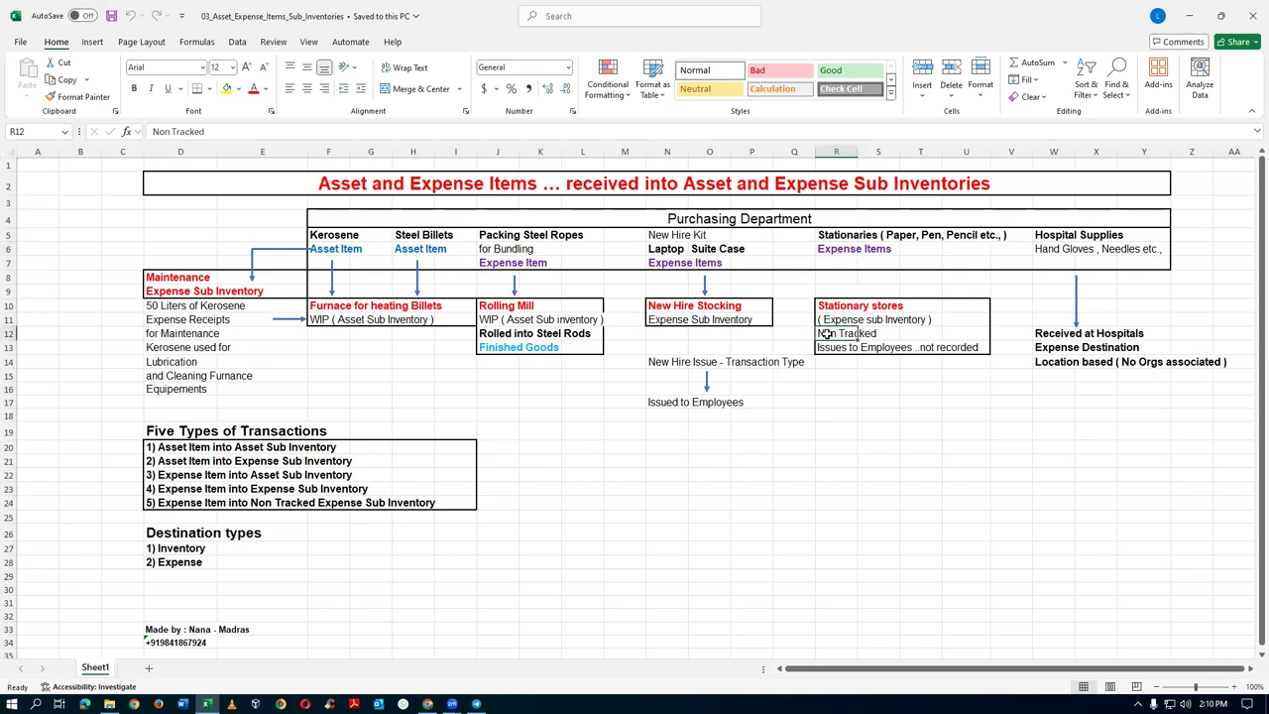
Step: Compare the New Hire Kit expense items and their sub inventory with the Stationaries entry and its Non Tracked note
click(662, 262)
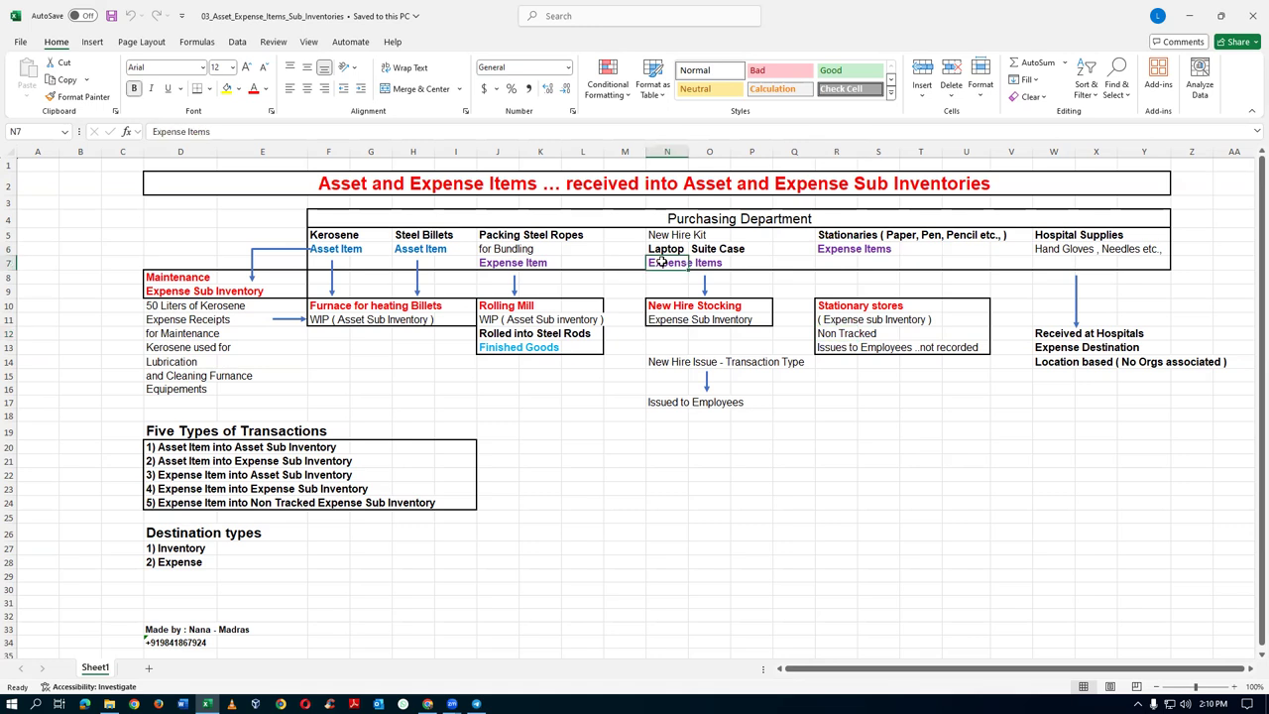
click(669, 320)
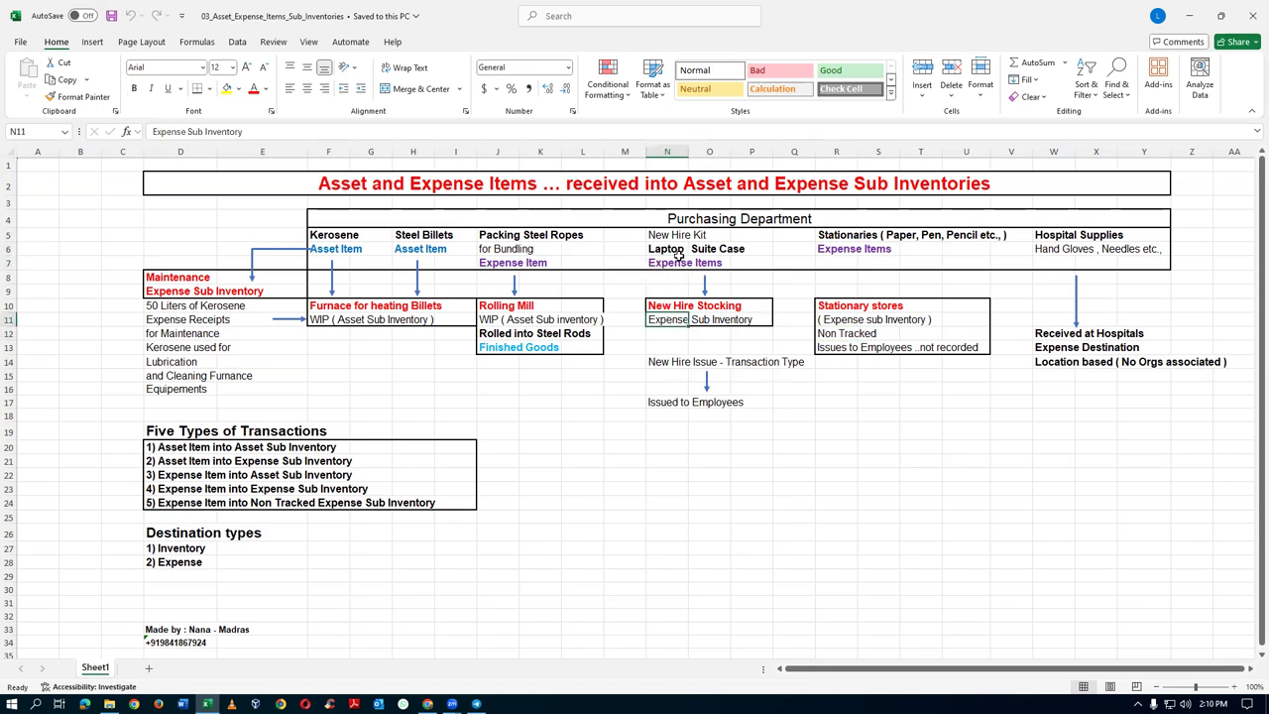
click(711, 253)
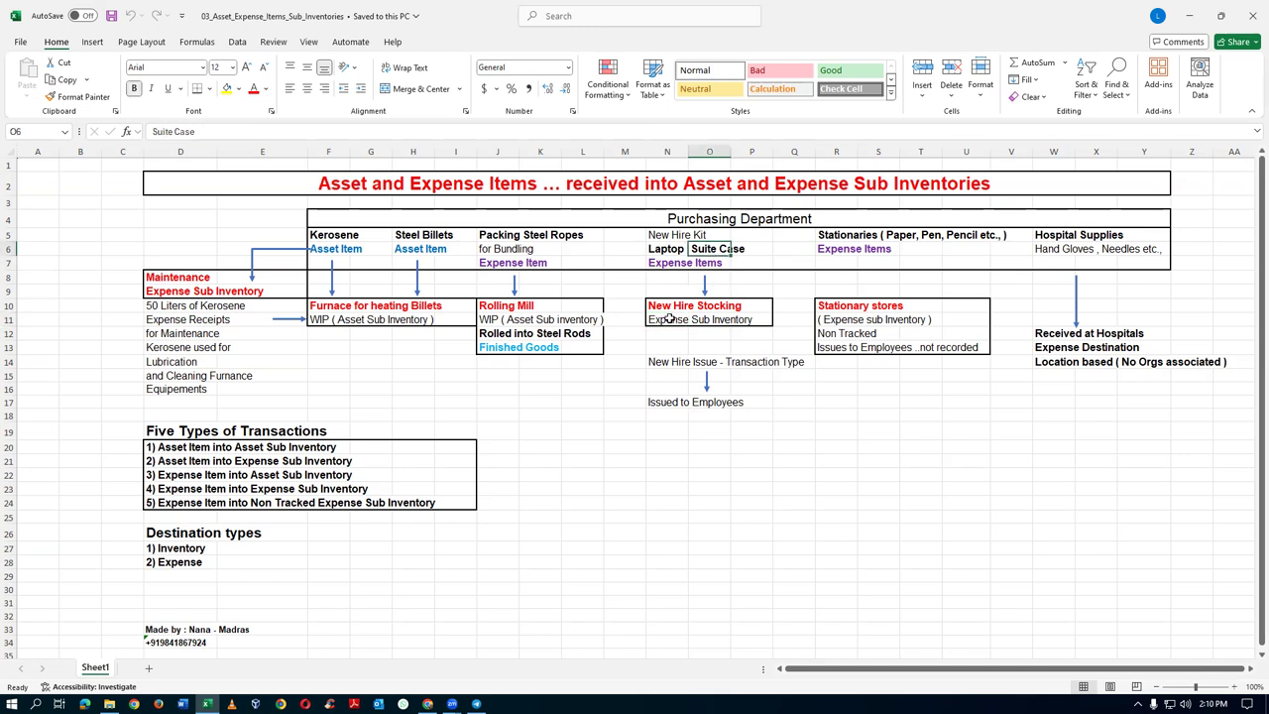
click(848, 237)
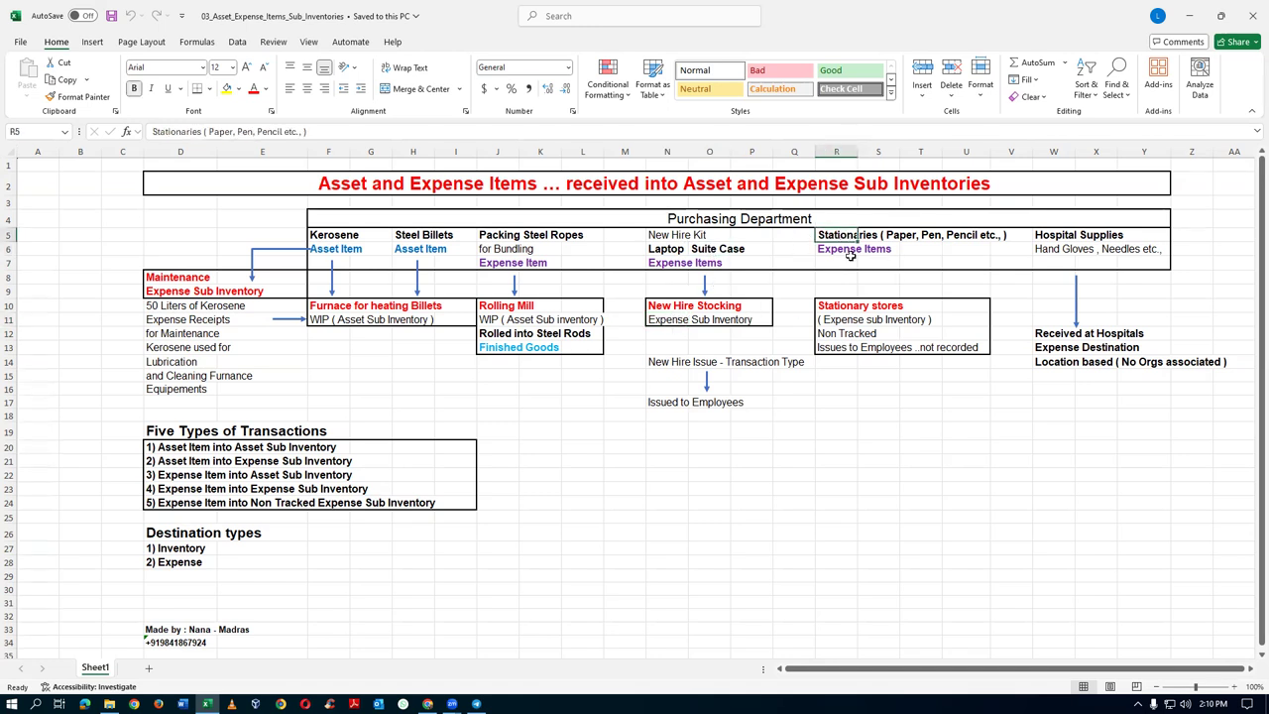
click(905, 238)
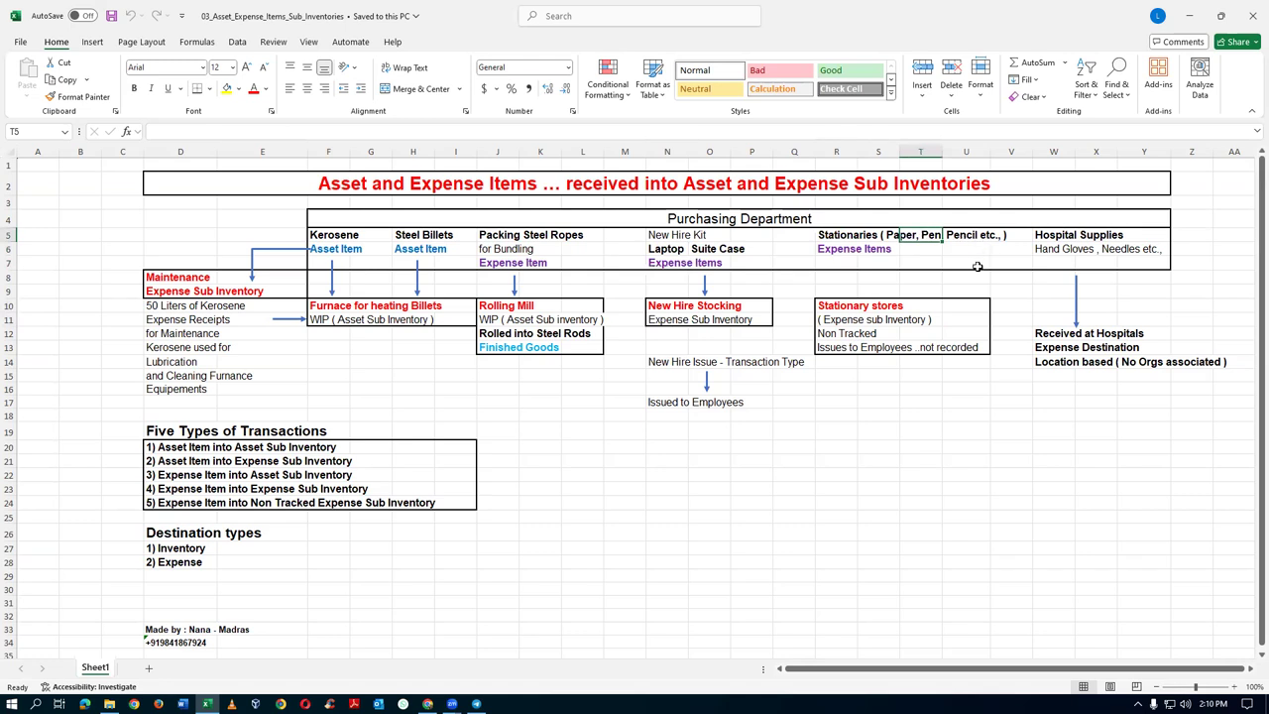
click(822, 335)
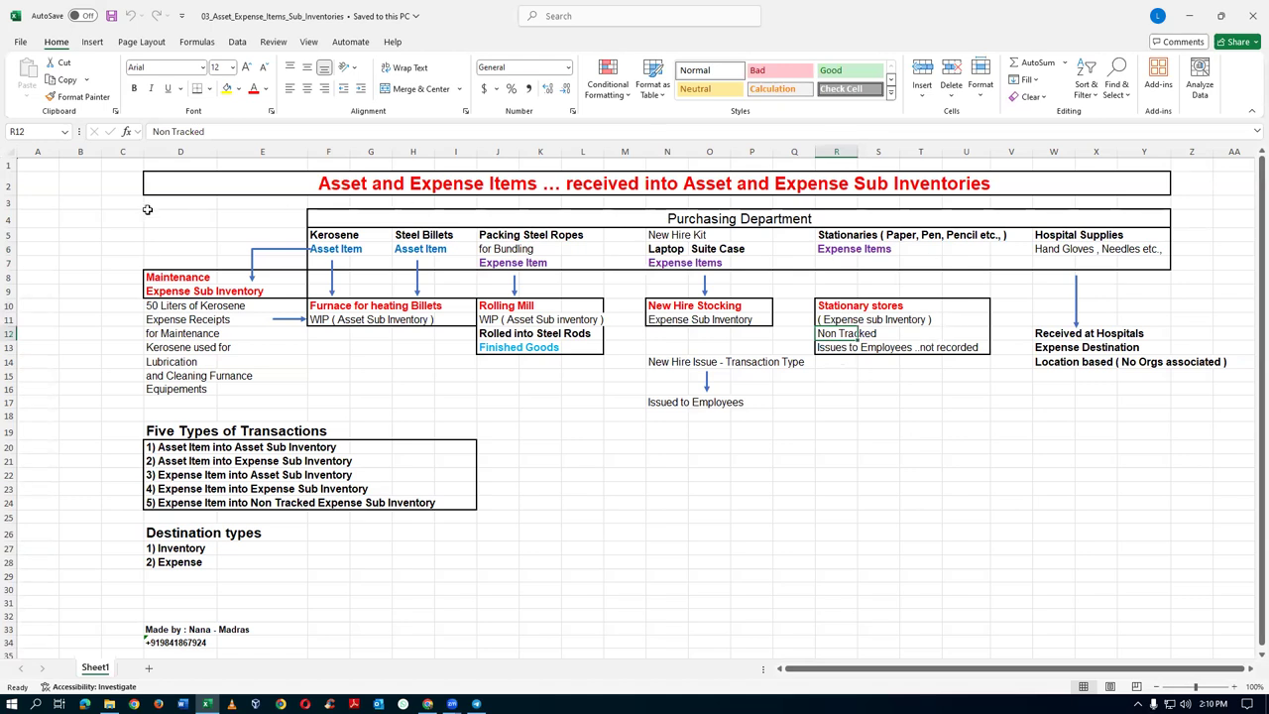
Step: Review transaction types 1 and 2, tracing Kerosene as an asset item into the Maintenance Expense Sub Inventory
click(8, 448)
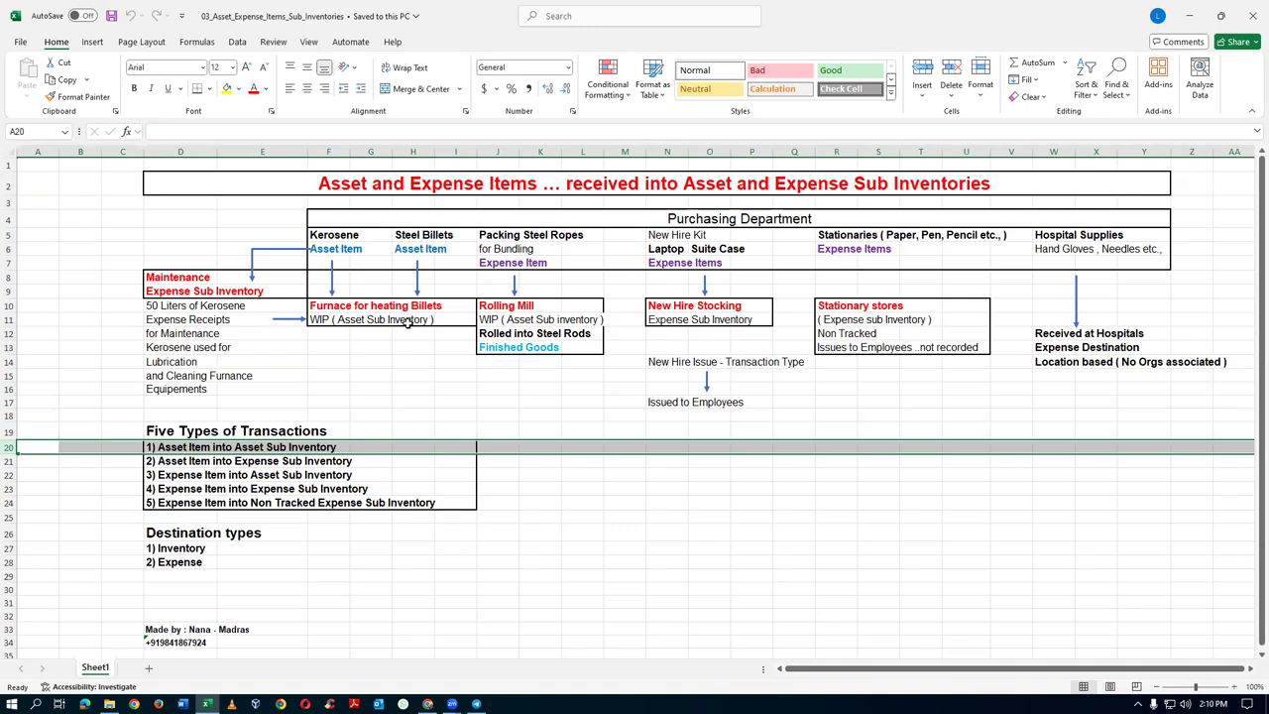
click(12, 462)
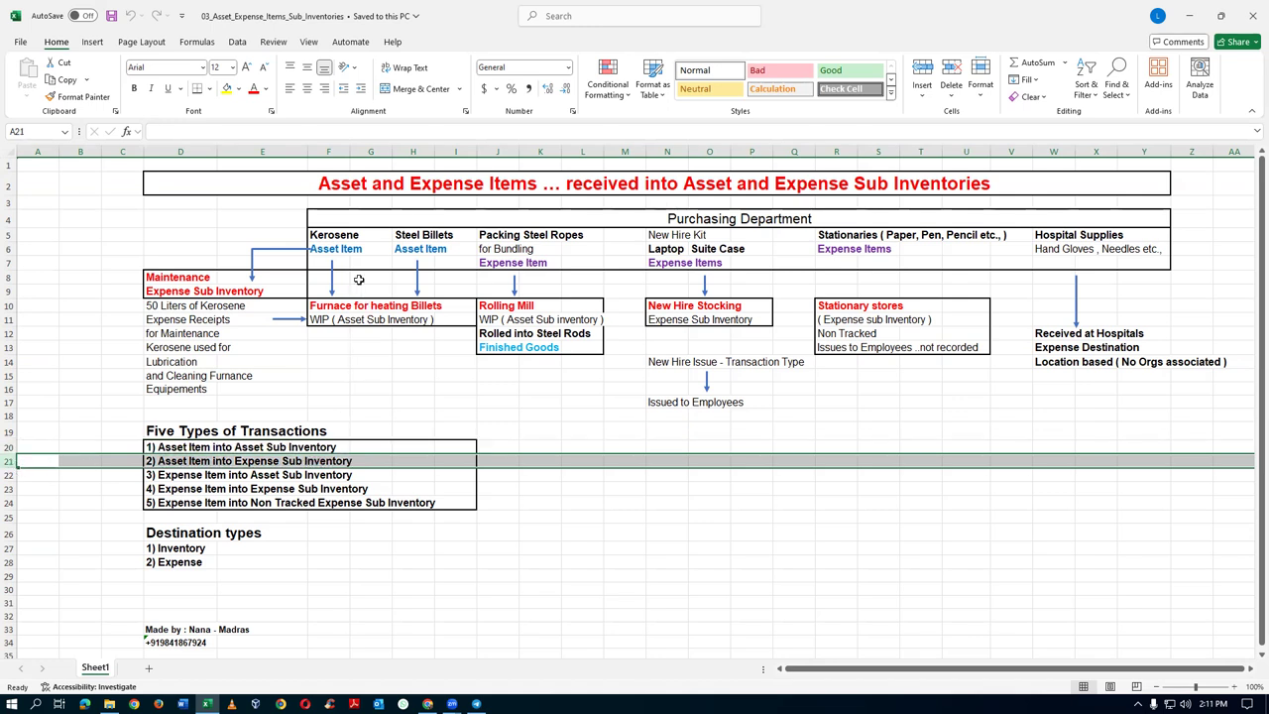
click(335, 235)
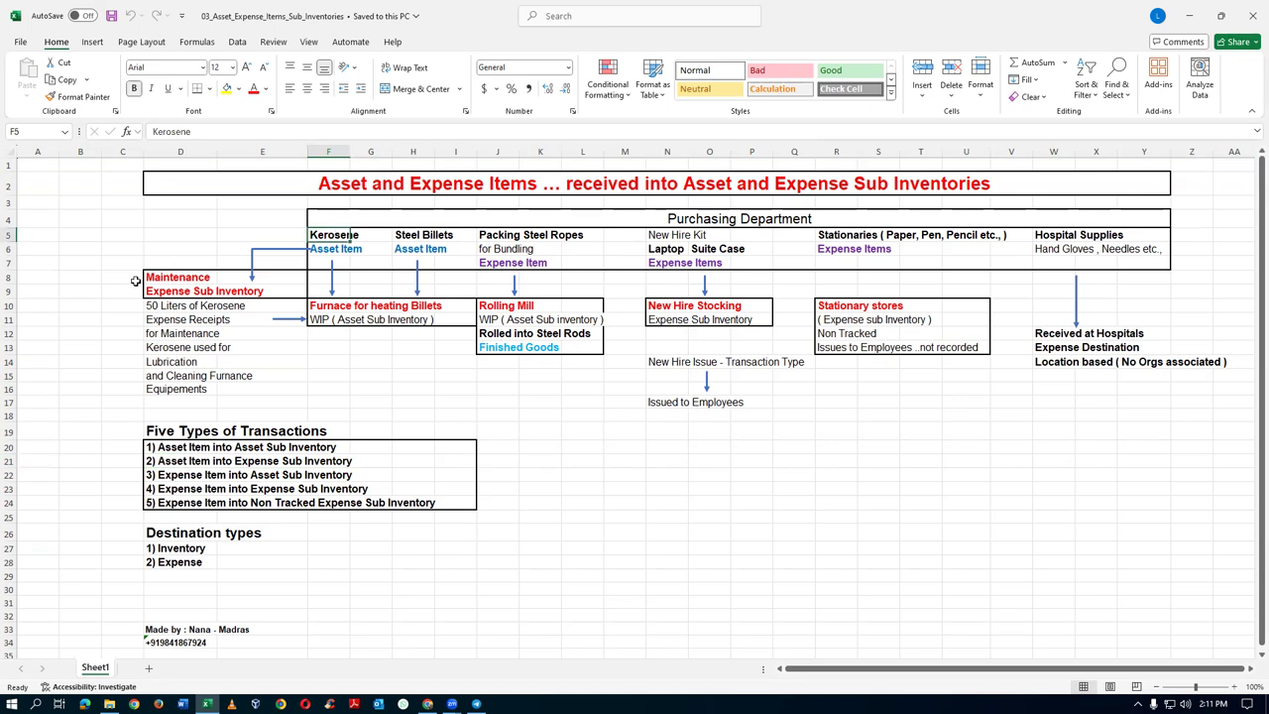
click(167, 278)
click(160, 290)
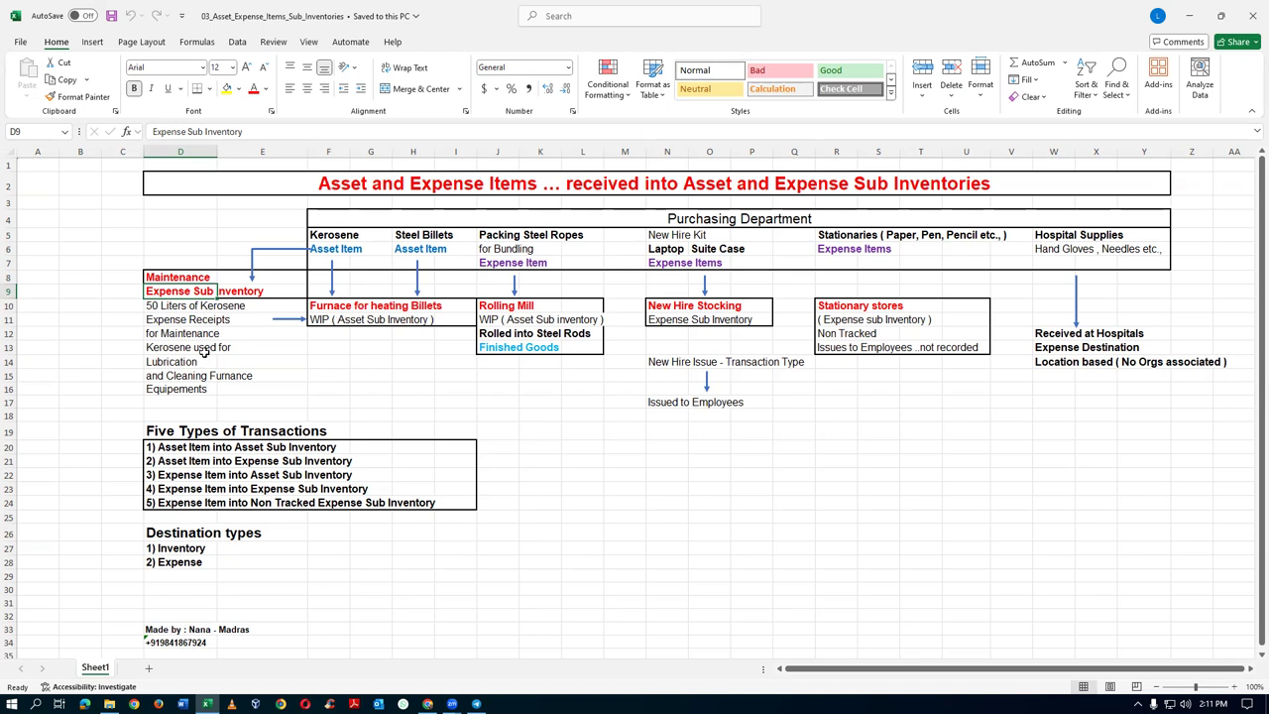
Step: Examine the maintenance notes on the 50 liters of kerosene and relate them to Asset Item into Expense Sub Inventory
click(150, 308)
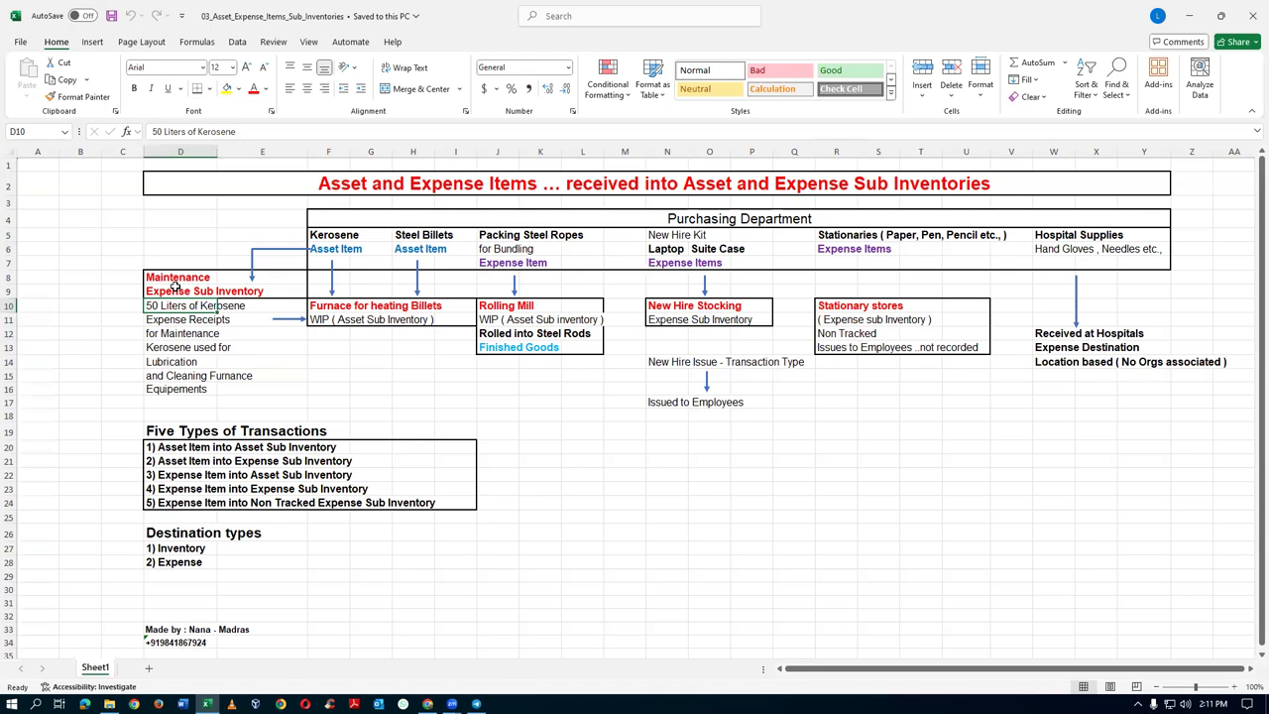
click(167, 324)
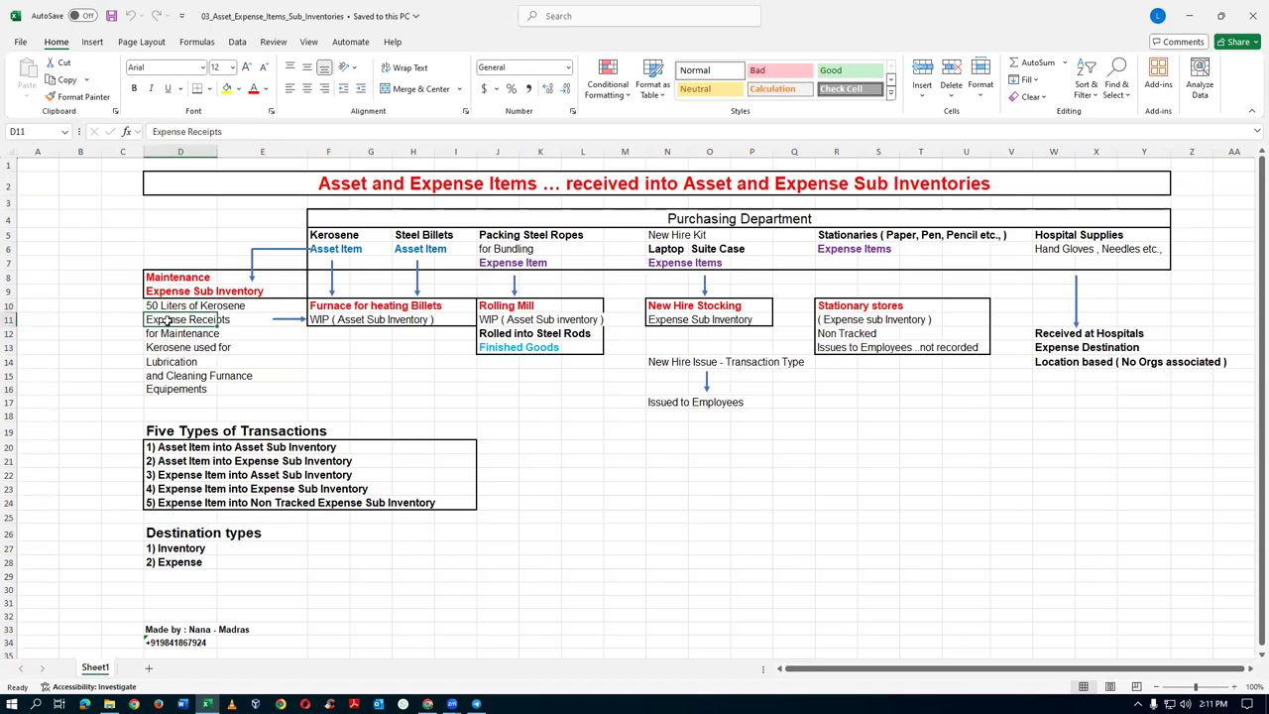
click(166, 334)
click(163, 348)
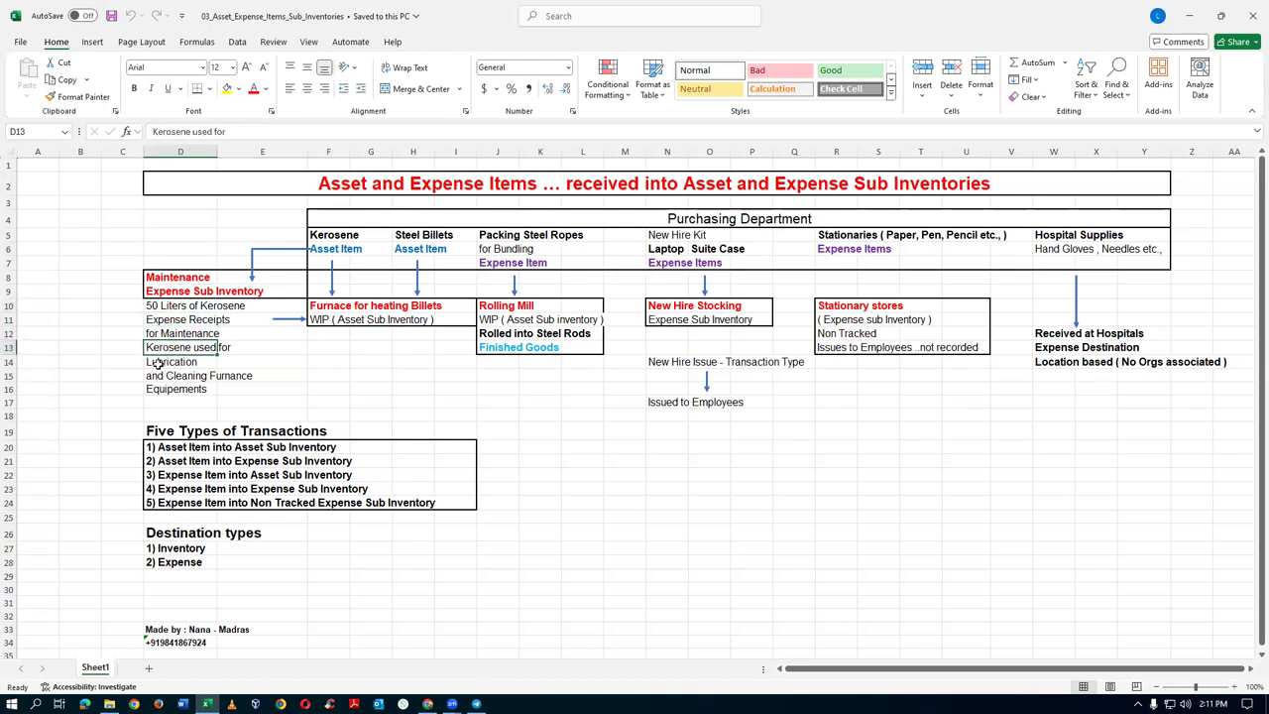
click(157, 379)
drag(158, 320, 156, 378)
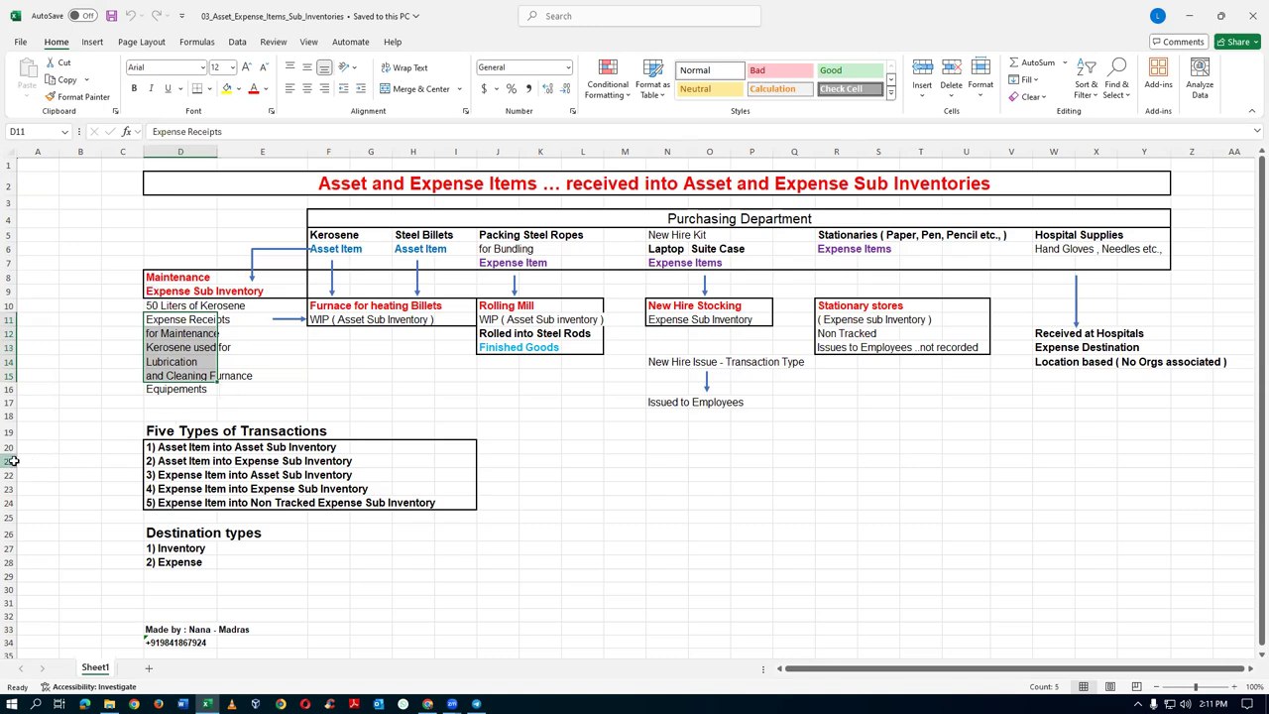
click(12, 461)
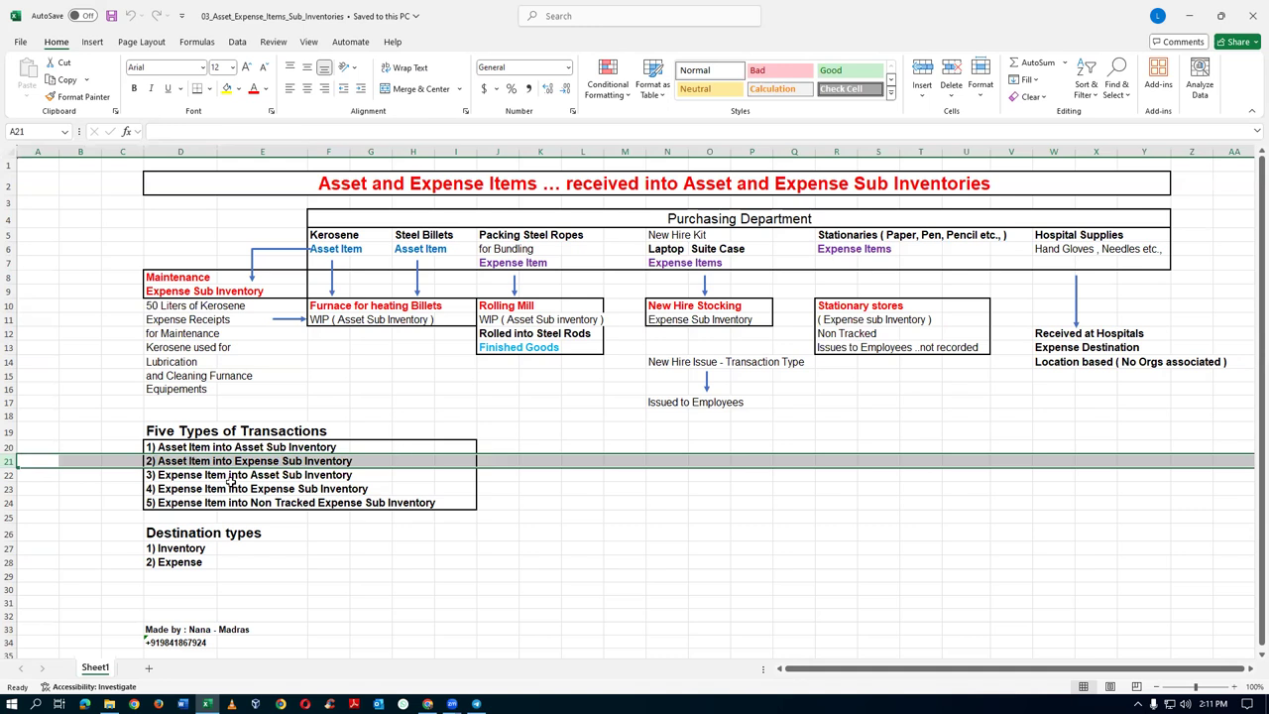
Step: Match the Expense Item into Asset Sub Inventory type to Packing Steel Ropes and the Rolling Mill WIP sub inventory
click(8, 475)
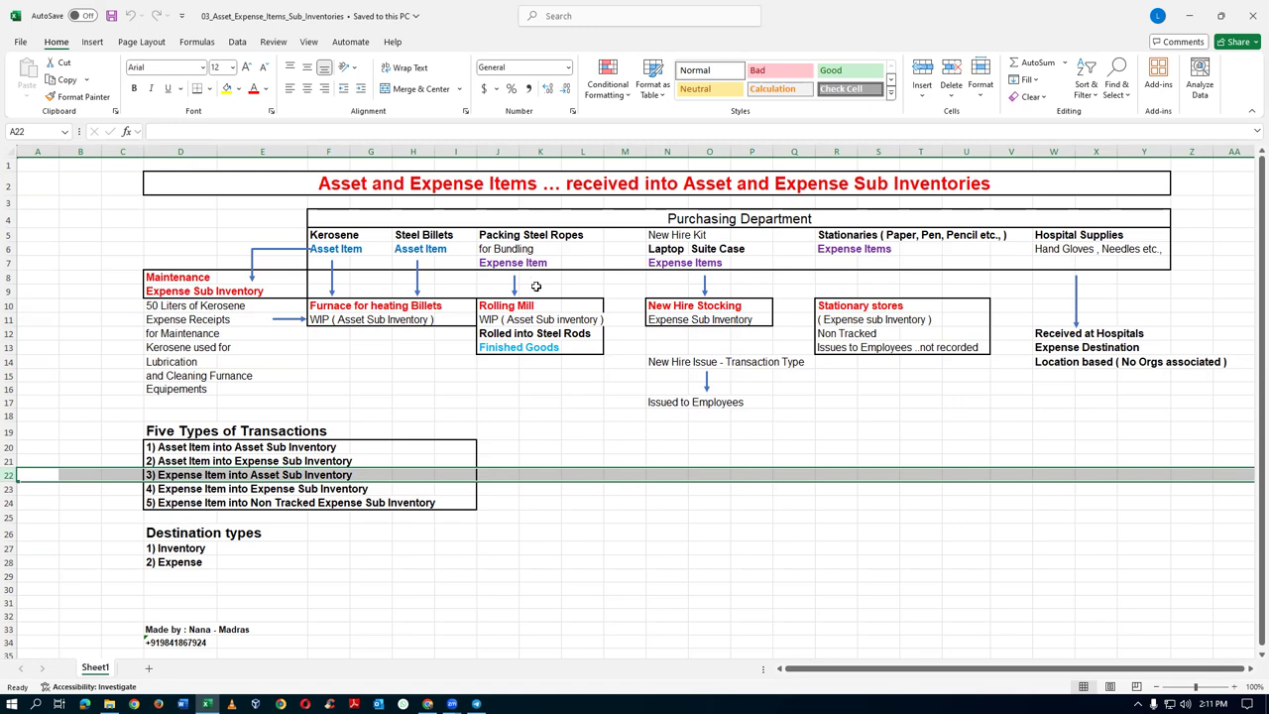
click(490, 263)
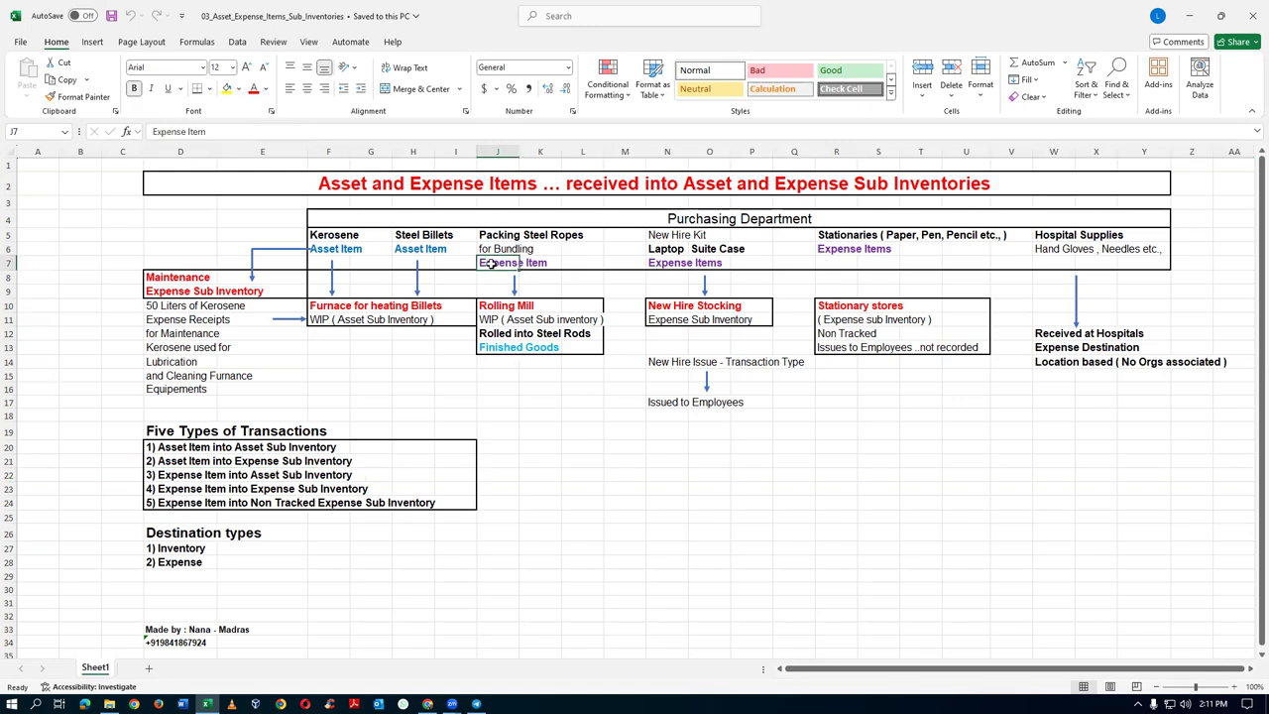
click(490, 319)
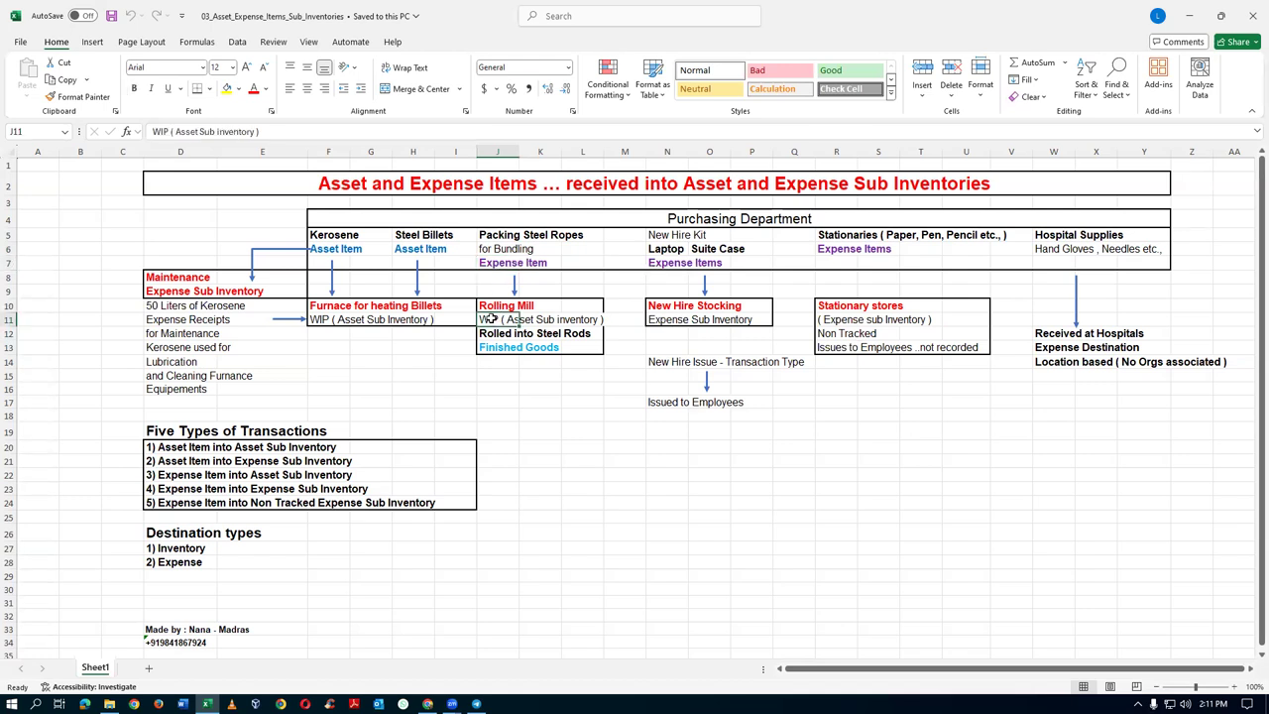
click(492, 266)
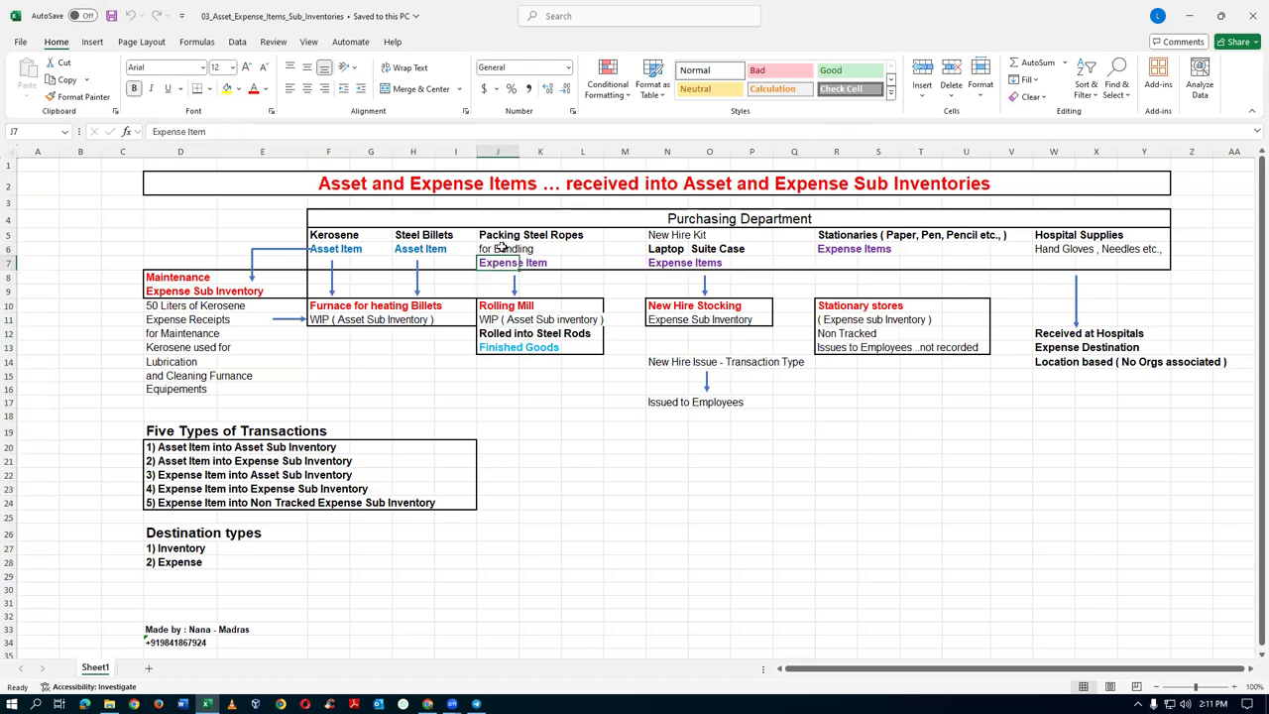
click(9, 475)
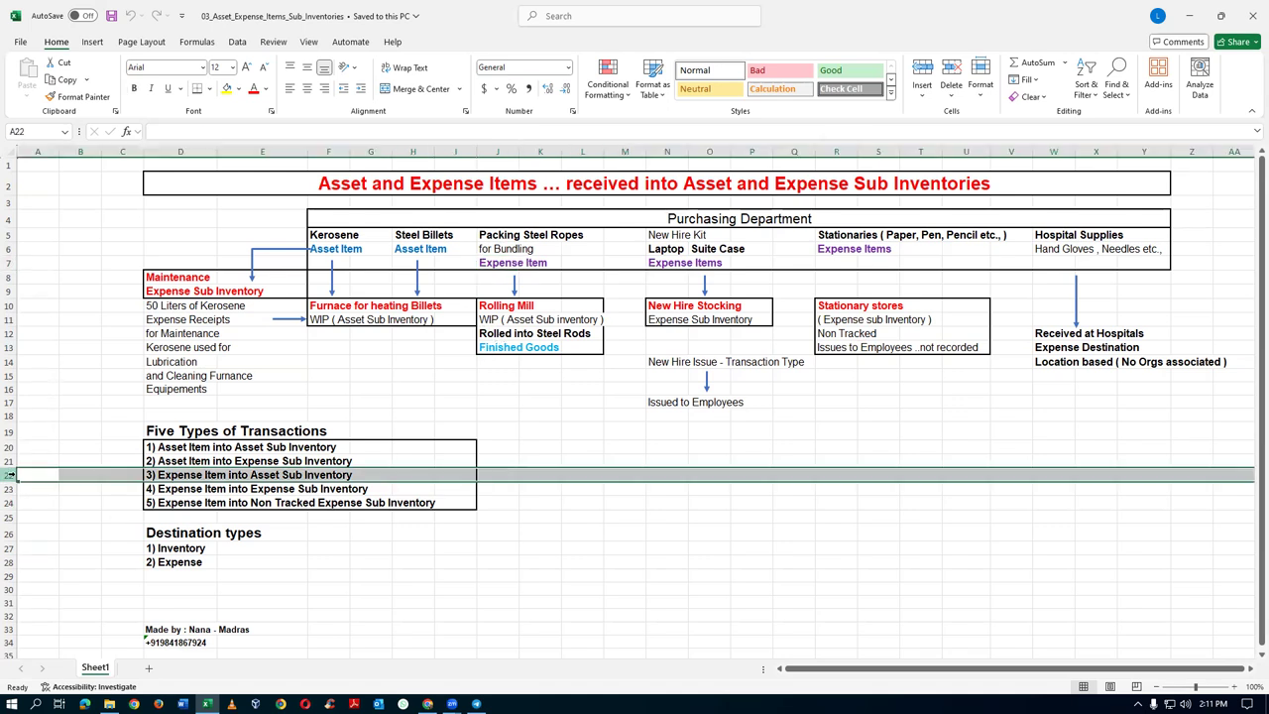
Step: Match the Expense Item into Expense Sub Inventory type to Laptop and New Hire Stocking, and check the Stationary stores' Non Tracked note
click(9, 488)
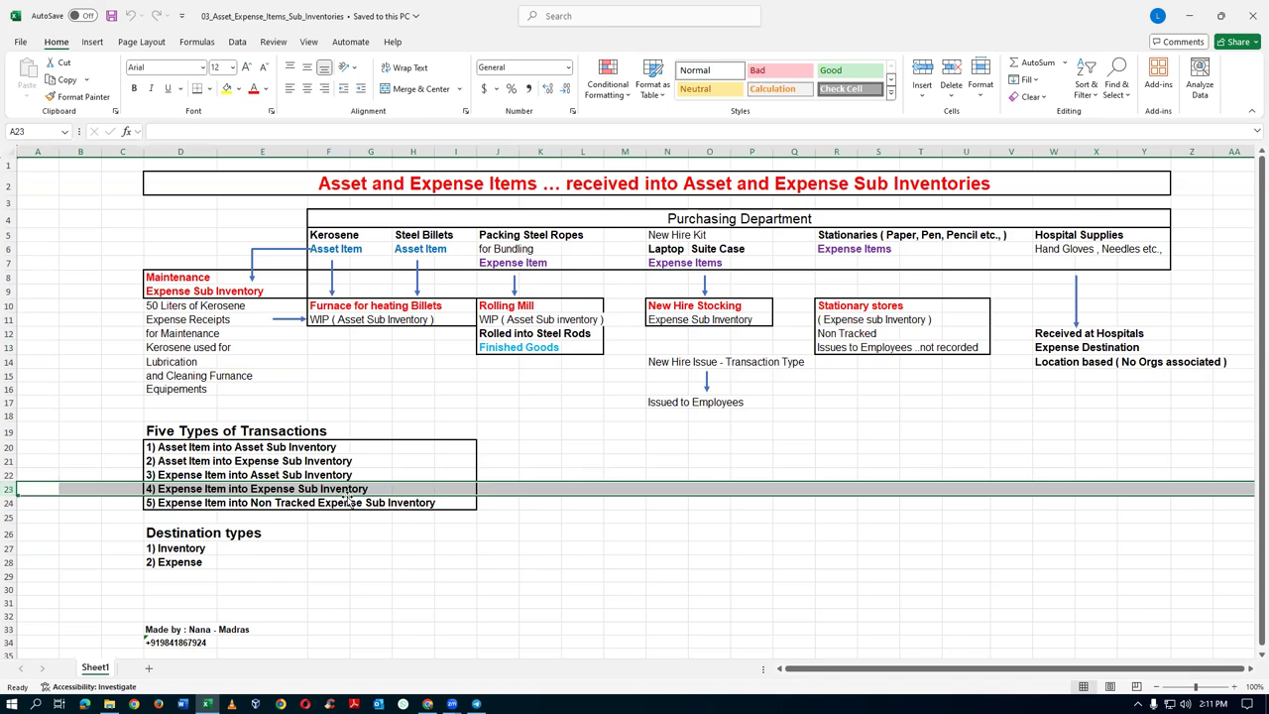
click(670, 250)
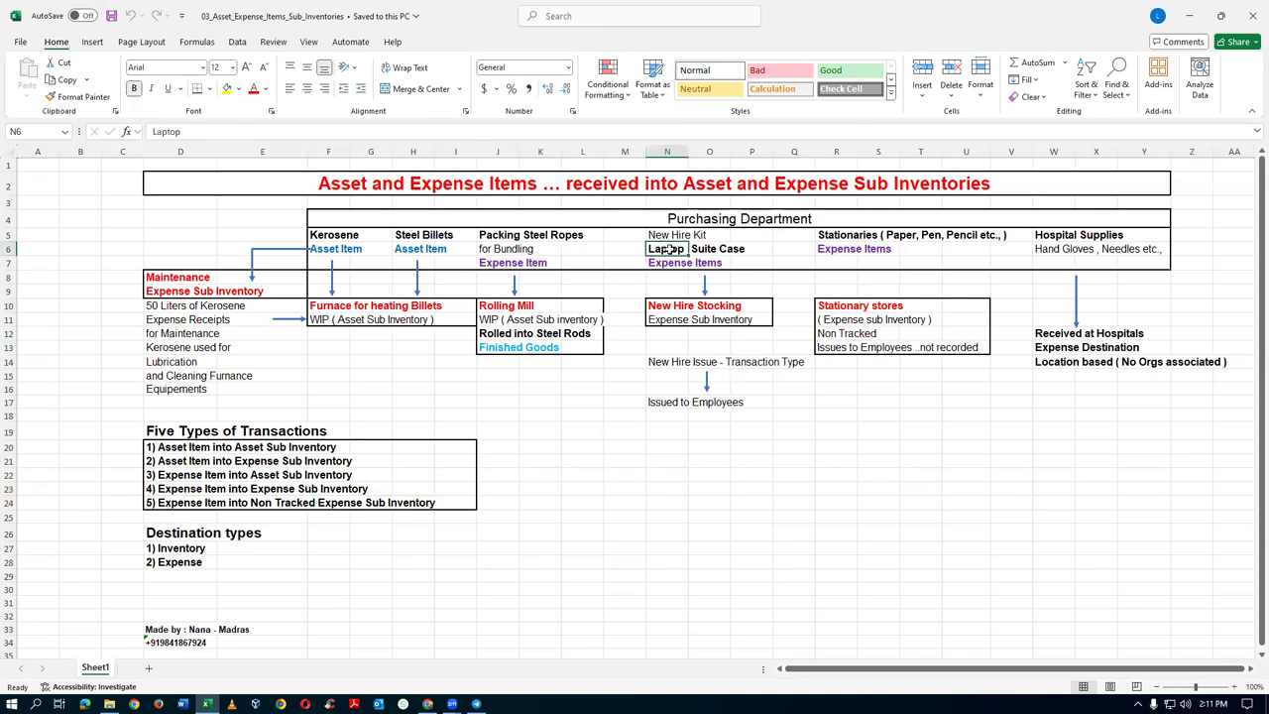
click(666, 320)
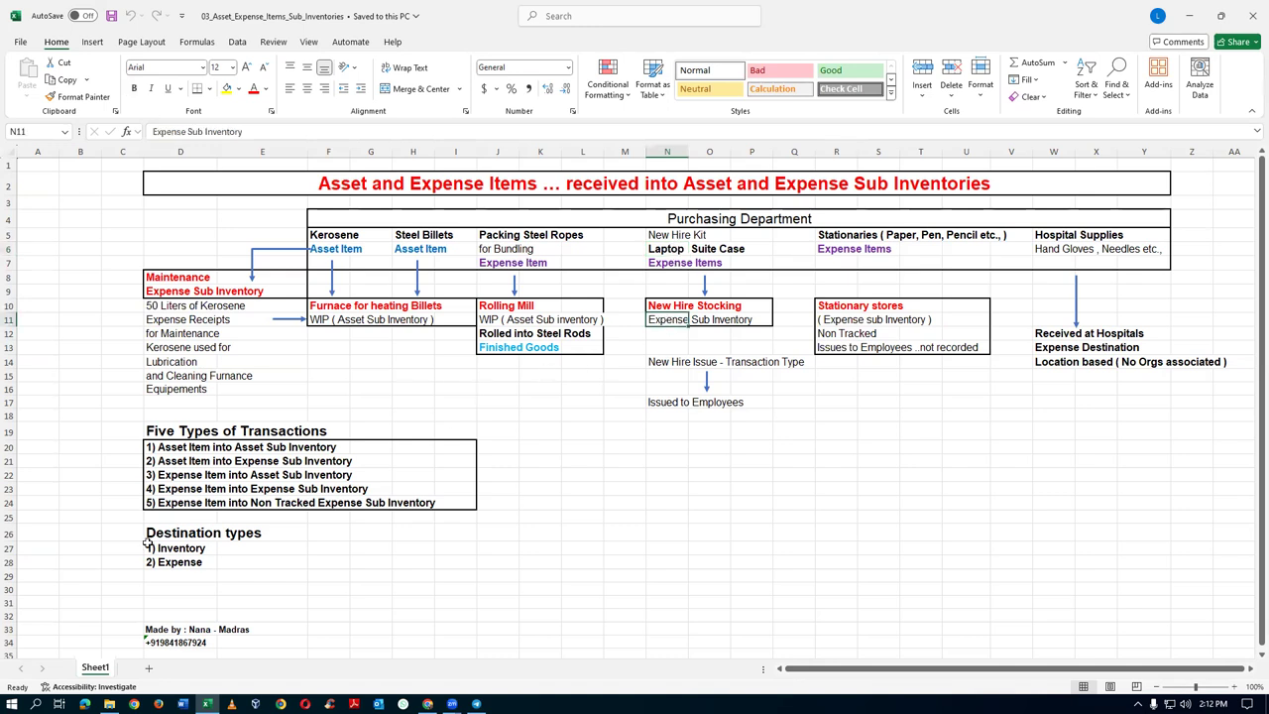
click(8, 488)
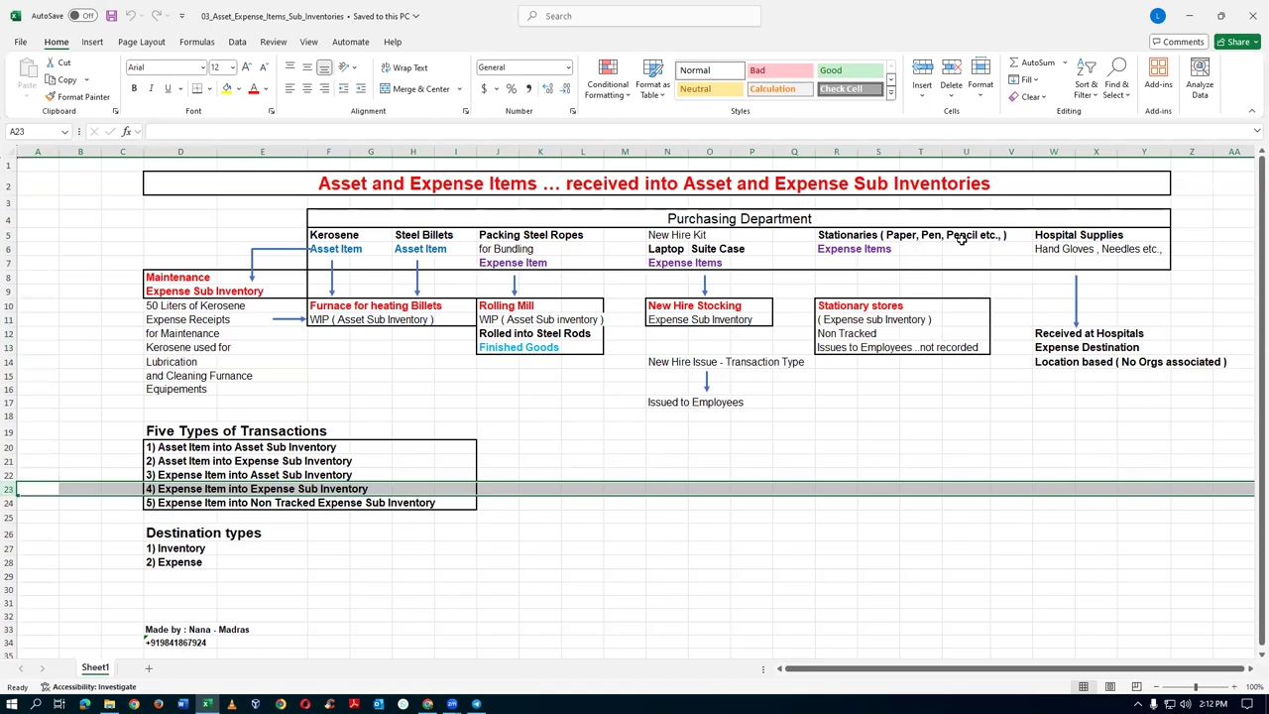
click(833, 335)
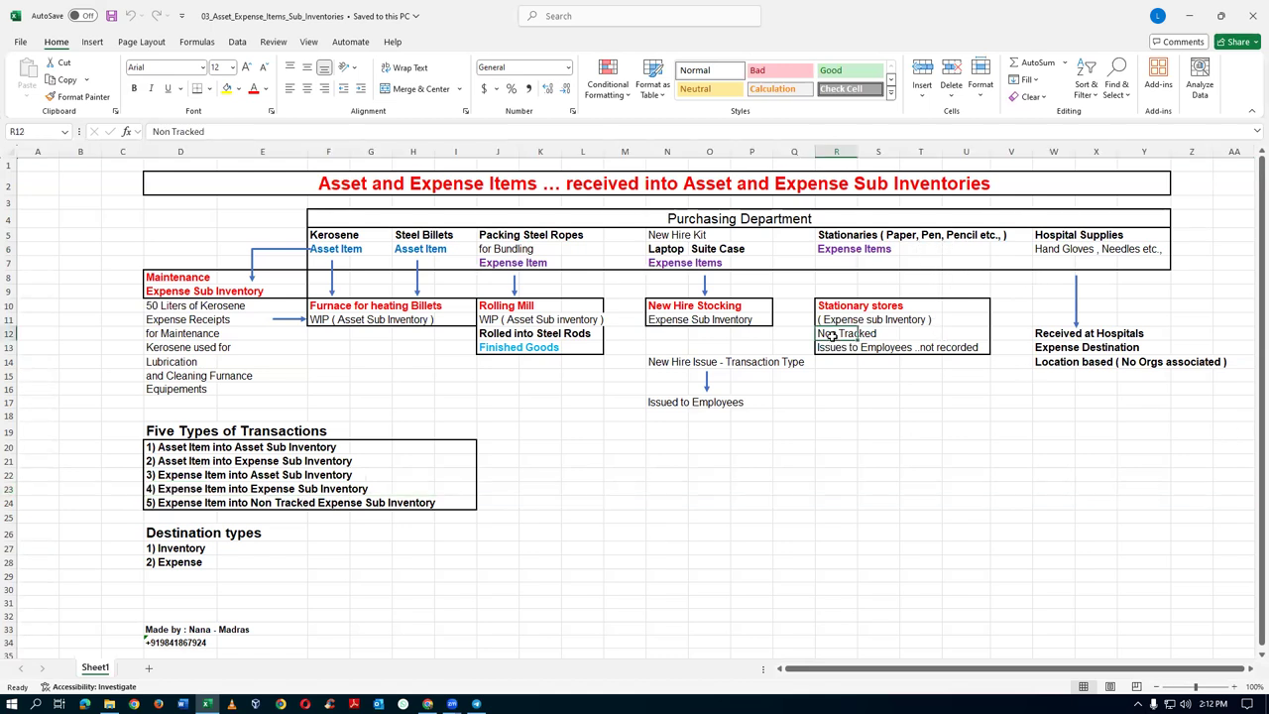
Step: Review the Expense Item into Non Tracked Expense Sub Inventory type together with the full list of five transaction types
click(8, 503)
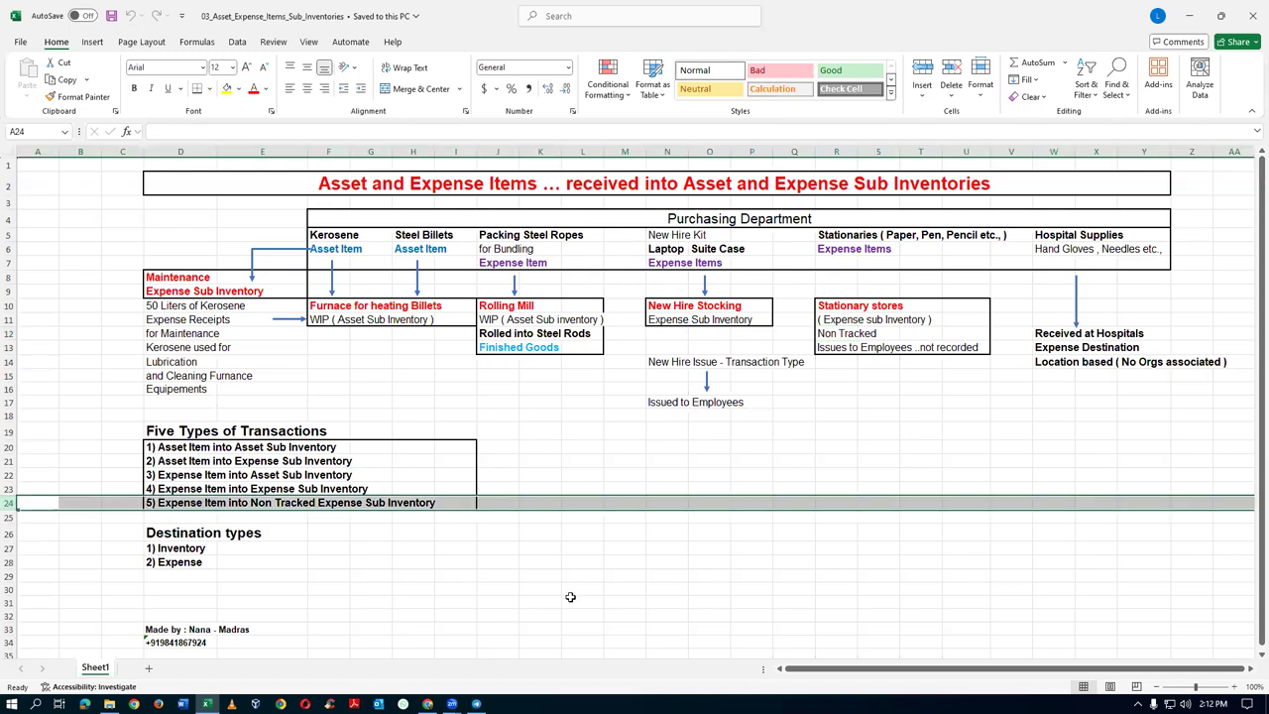
click(472, 562)
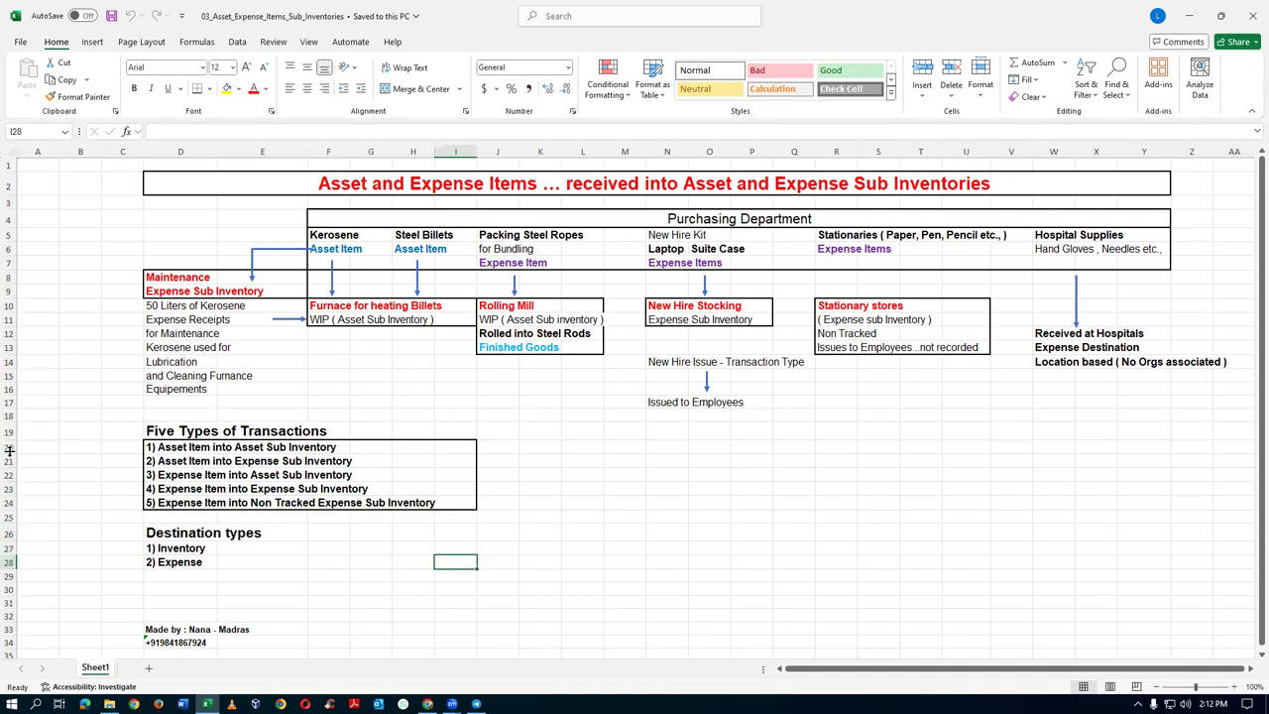
drag(8, 447, 8, 503)
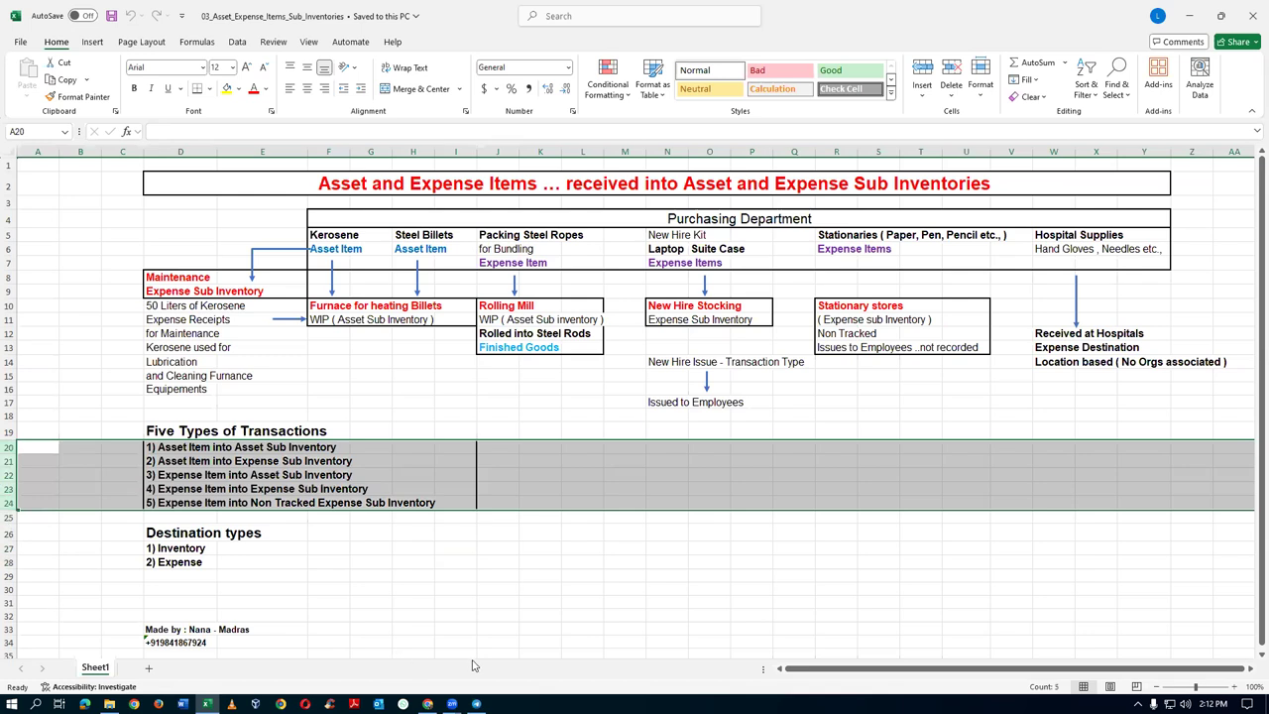
click(442, 575)
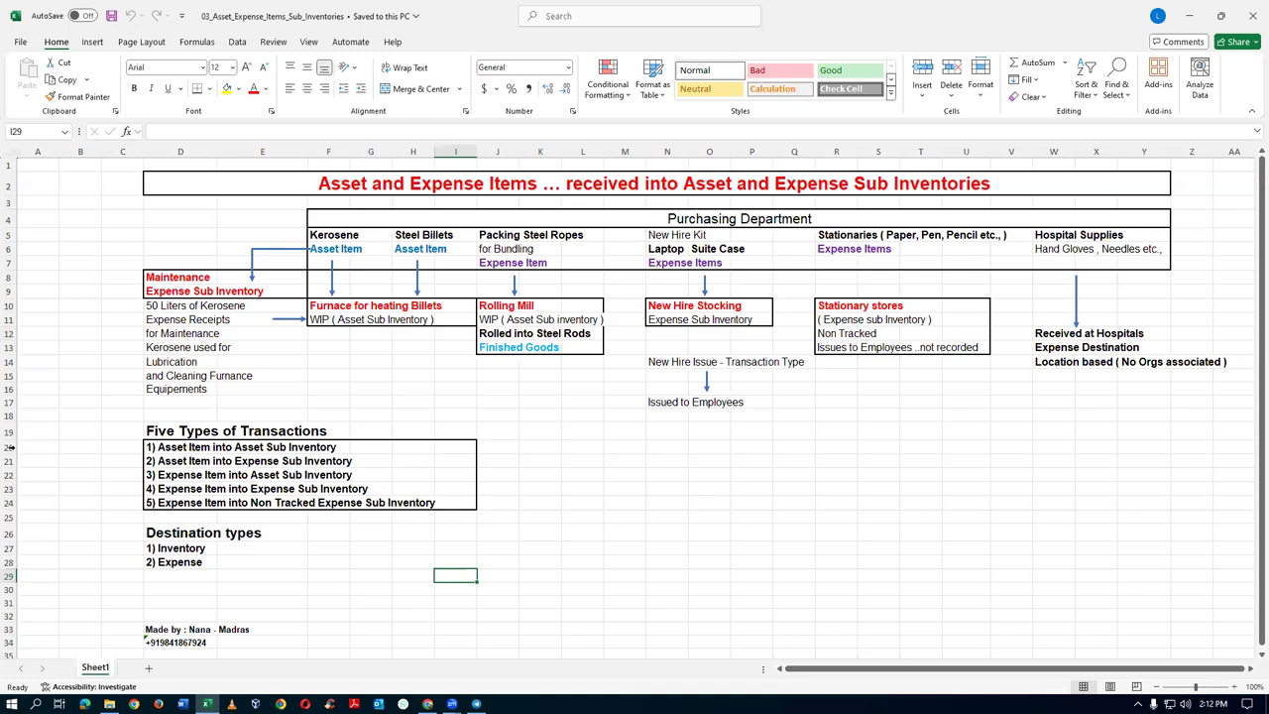
Step: Relate transaction types 1 to 4 to the Inventory entry under Destination types
drag(10, 448, 13, 486)
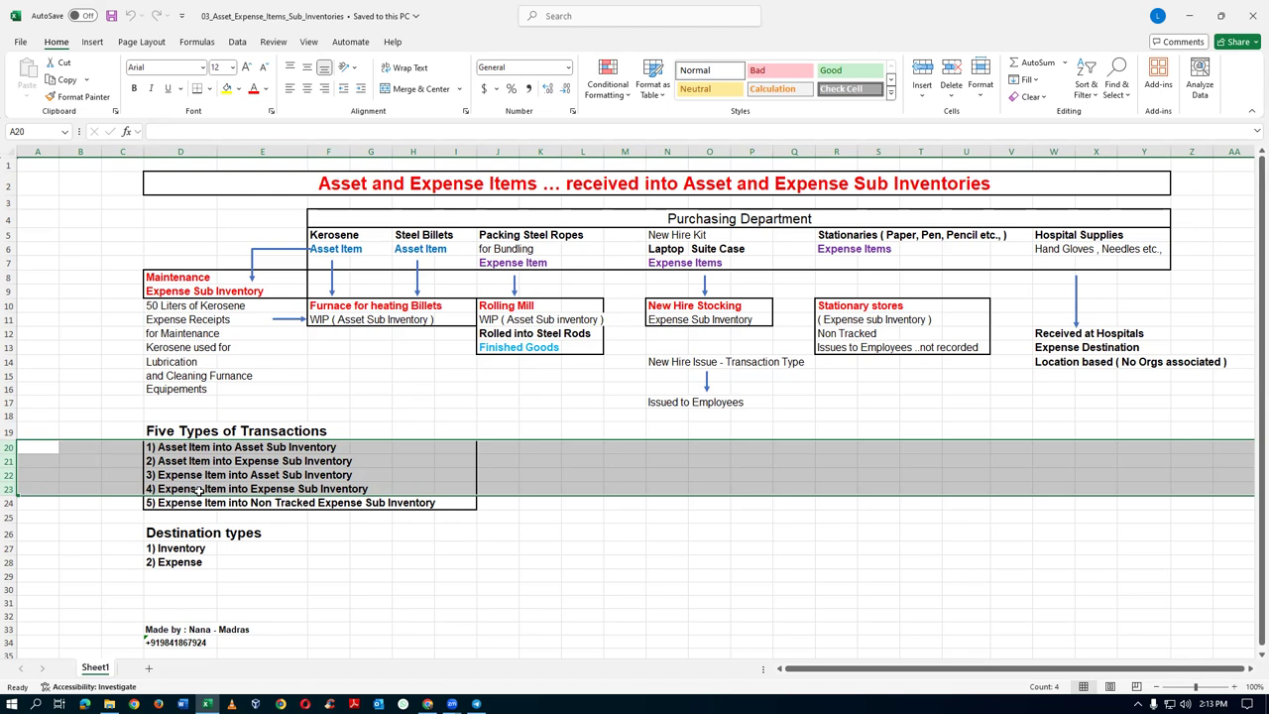
click(162, 549)
click(149, 528)
click(156, 550)
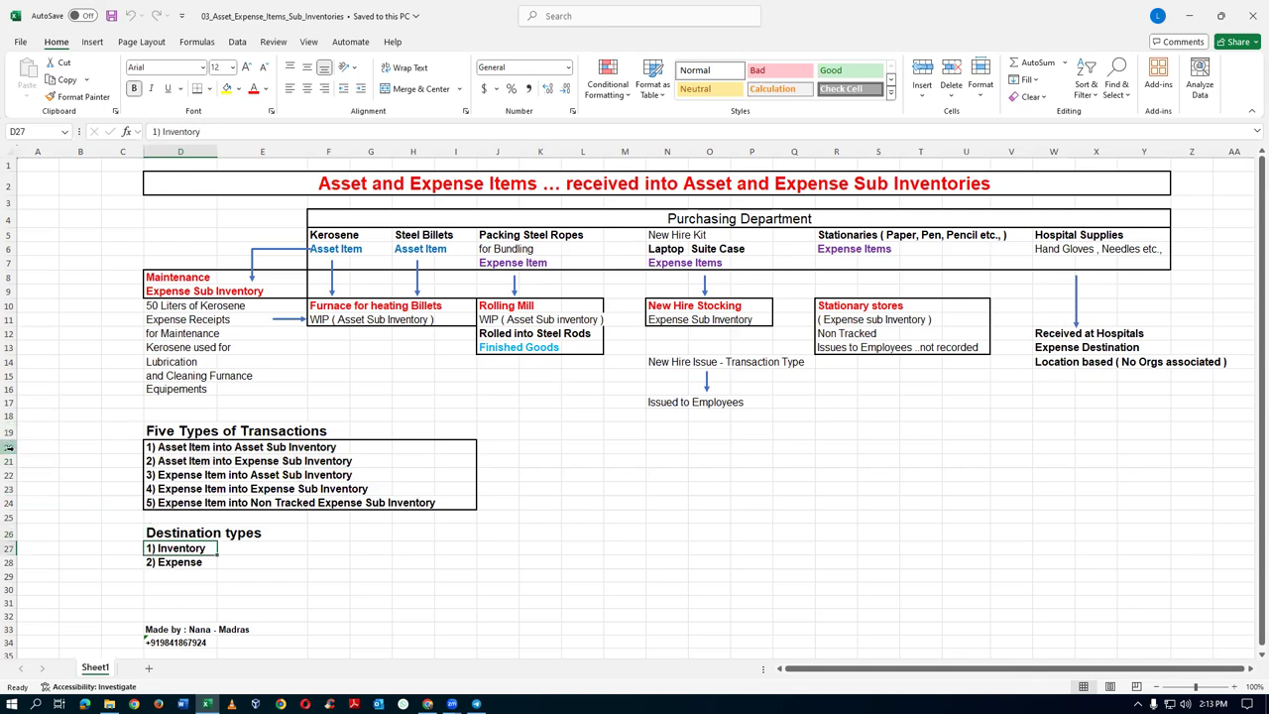
drag(8, 448, 8, 488)
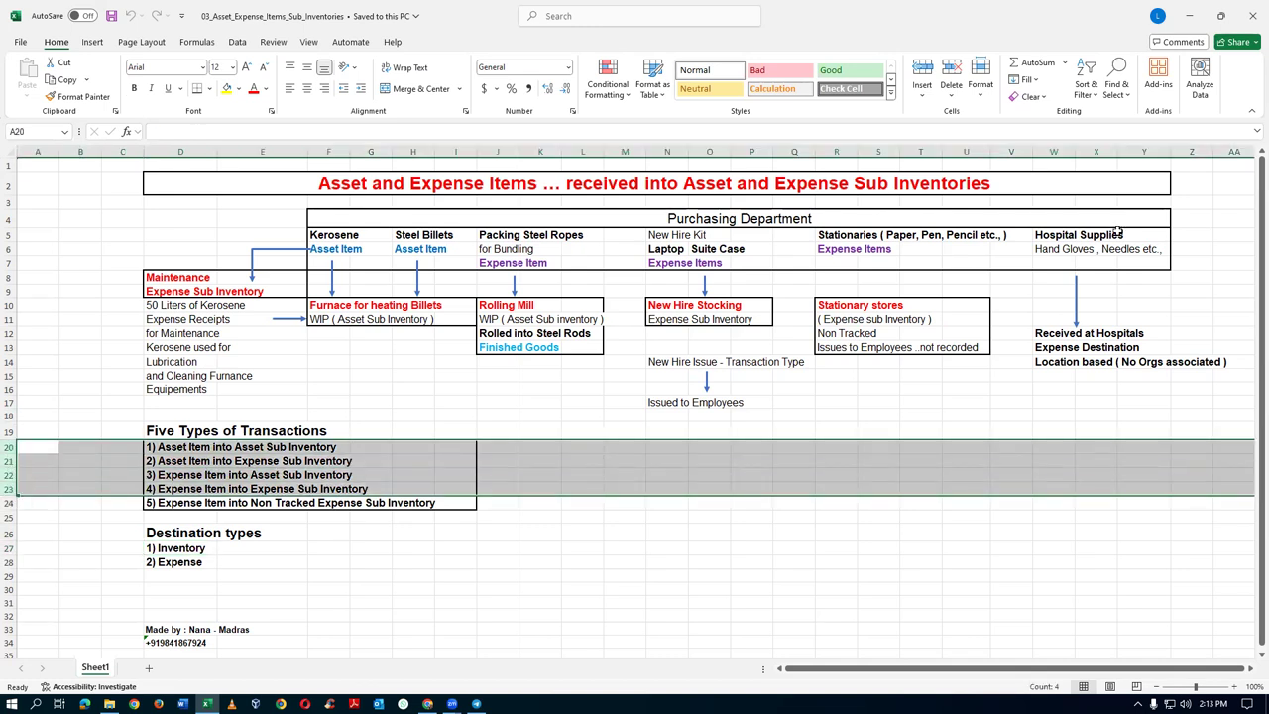
Step: Examine the Hospital Supplies example with its Received at Hospitals and Expense Destination notes, and compare it with transaction types 1 to 4
click(1041, 236)
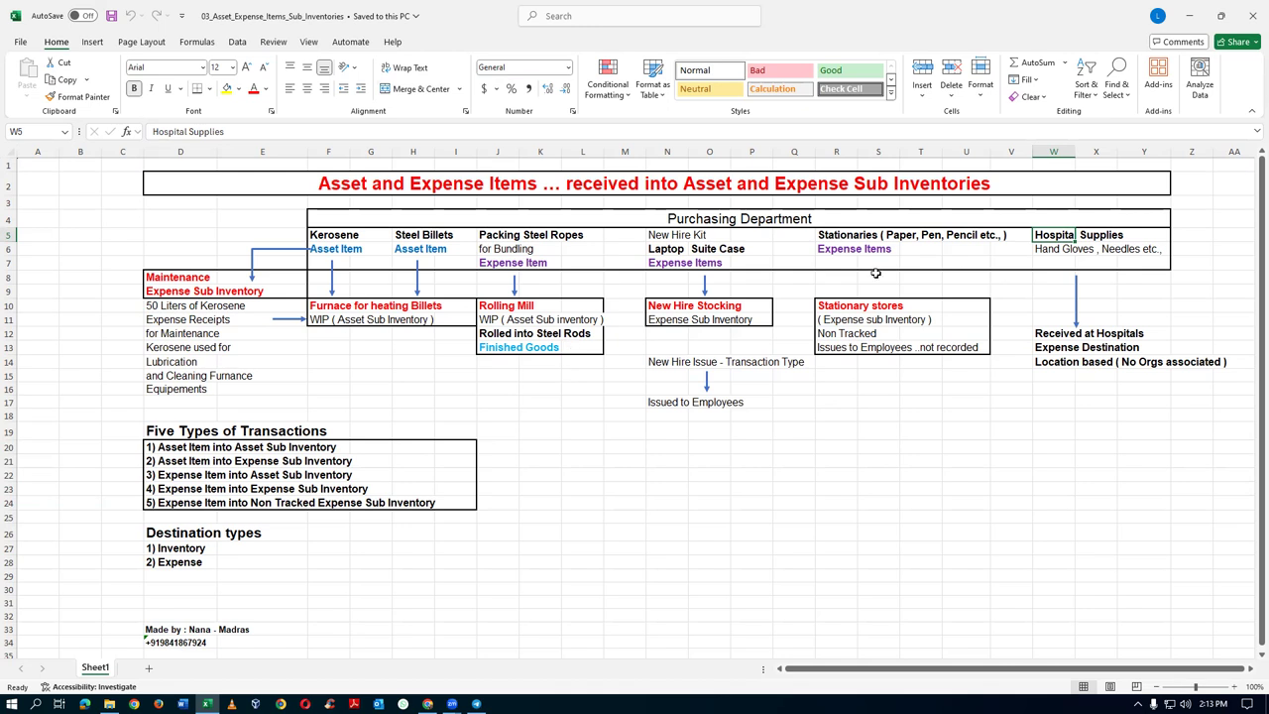
click(1039, 250)
click(1057, 236)
click(1055, 250)
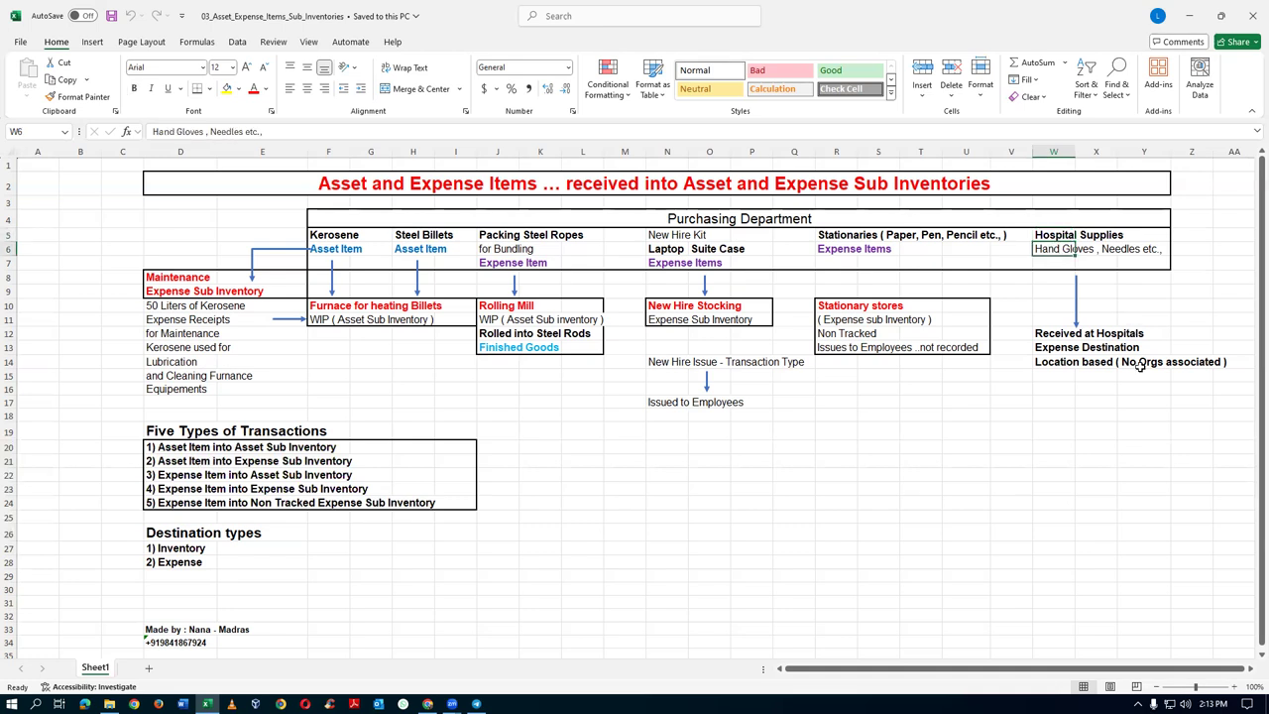
click(1048, 338)
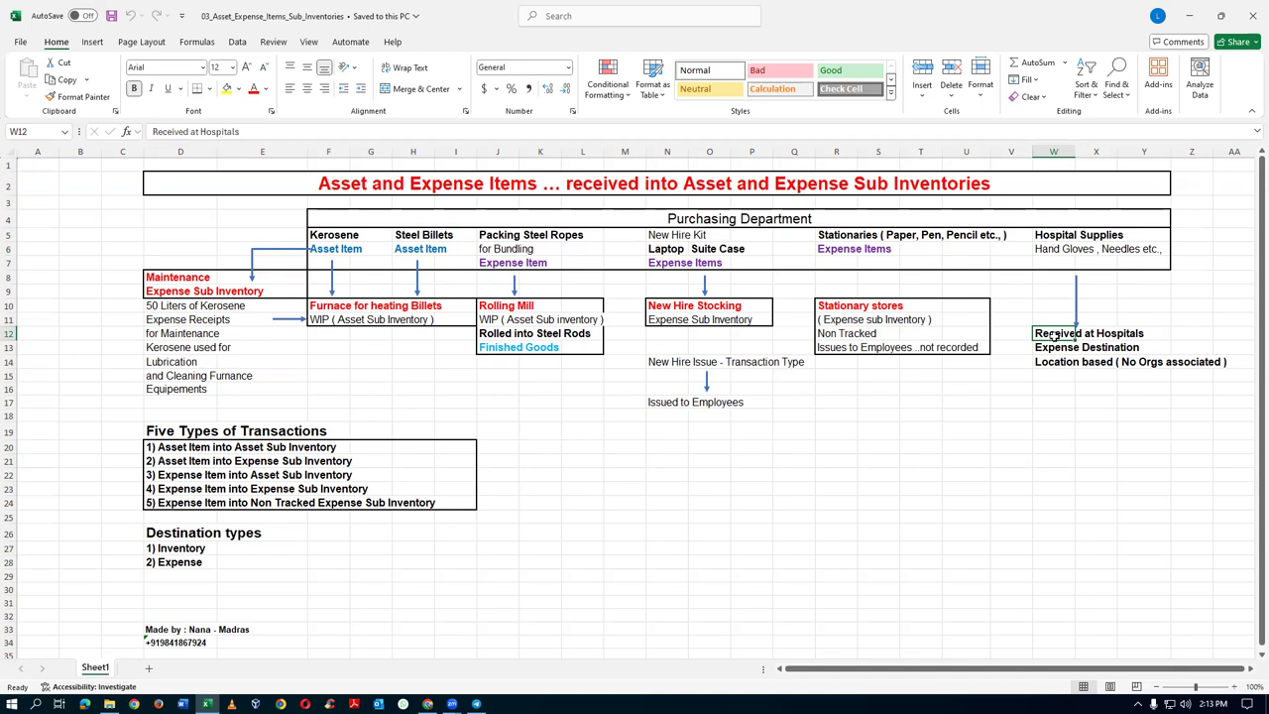
click(1053, 235)
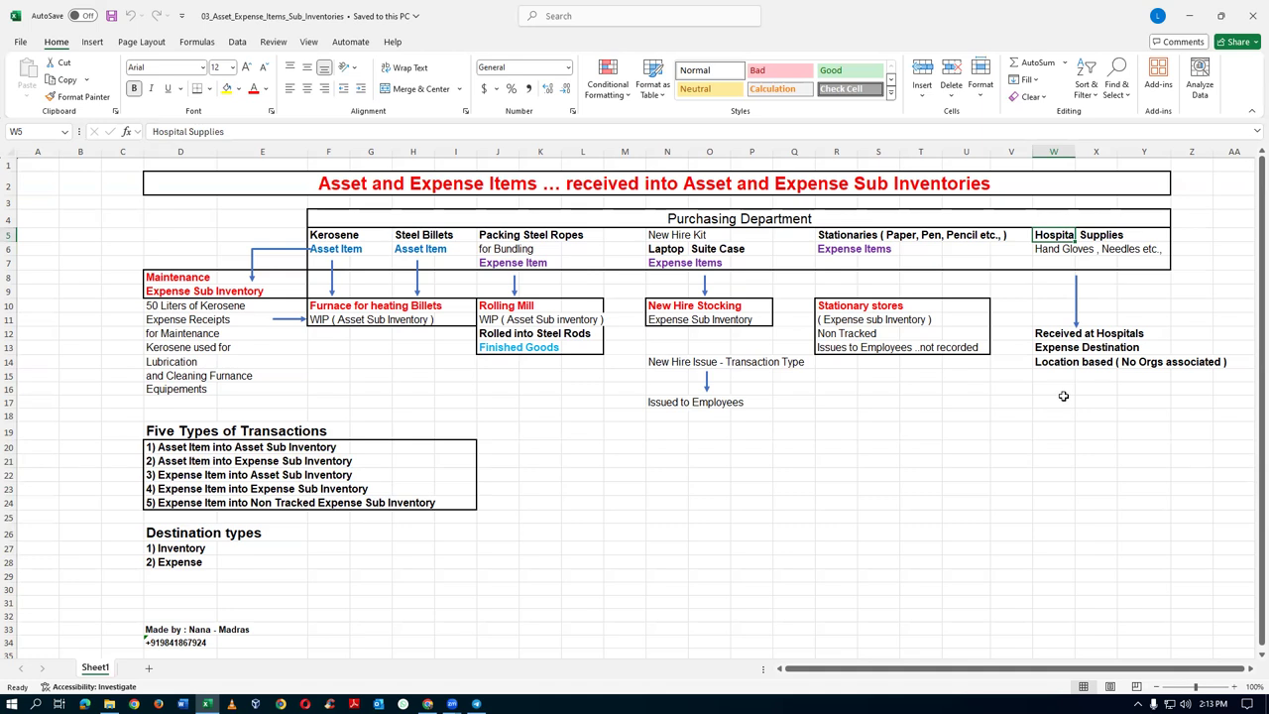
click(1049, 347)
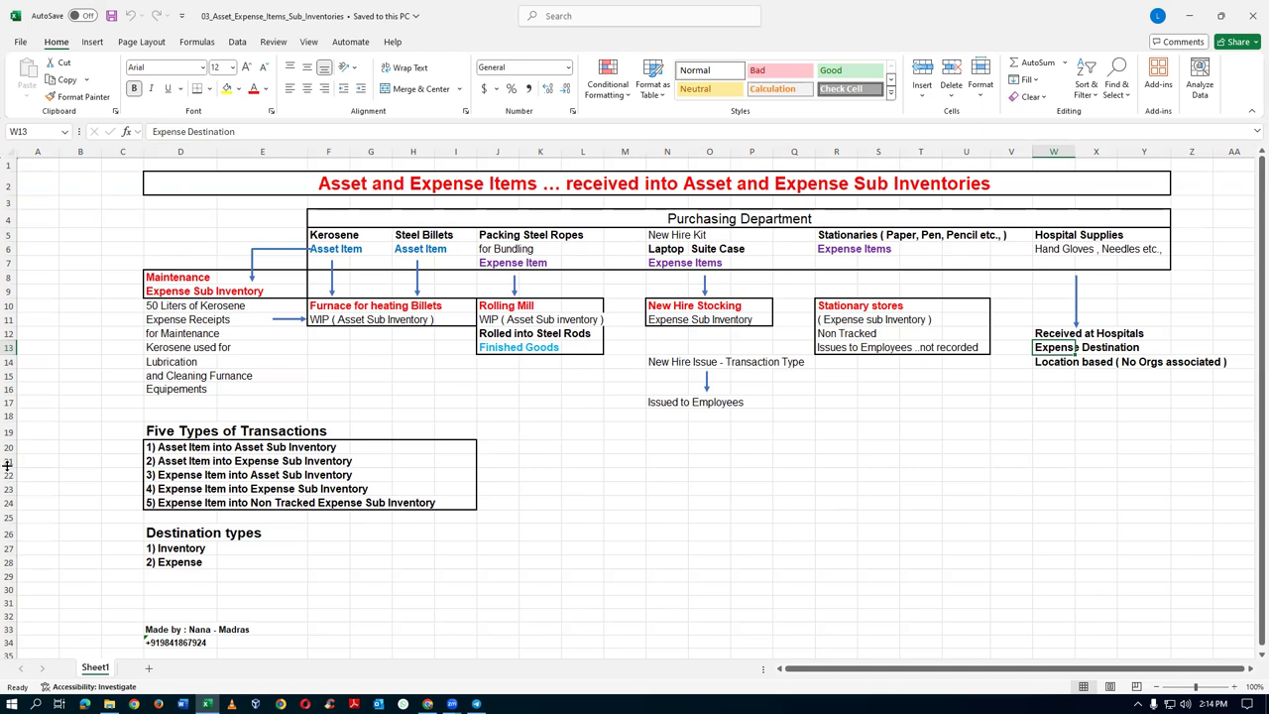
drag(5, 448, 5, 488)
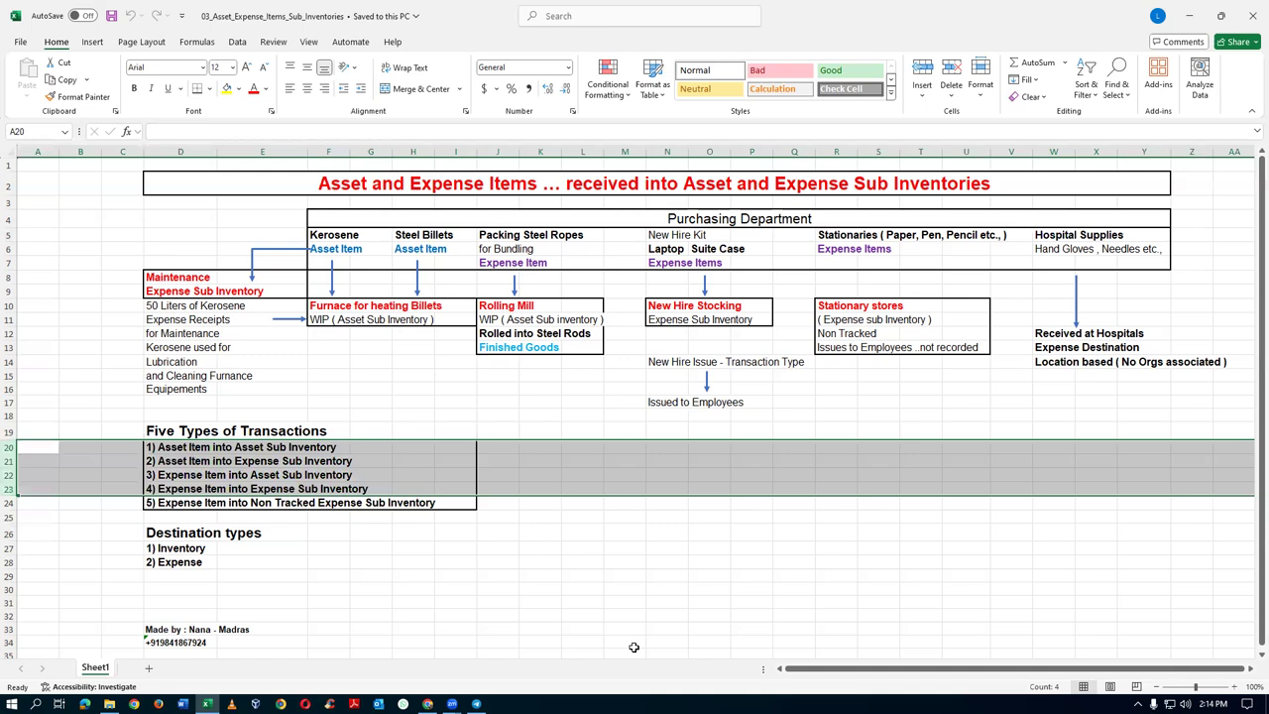
Step: Switch to File Explorer and open the Fusion Purchasing Accounting document from CU SCM Training's Fusion_Procurement_Documentation folder
key(alt+Tab)
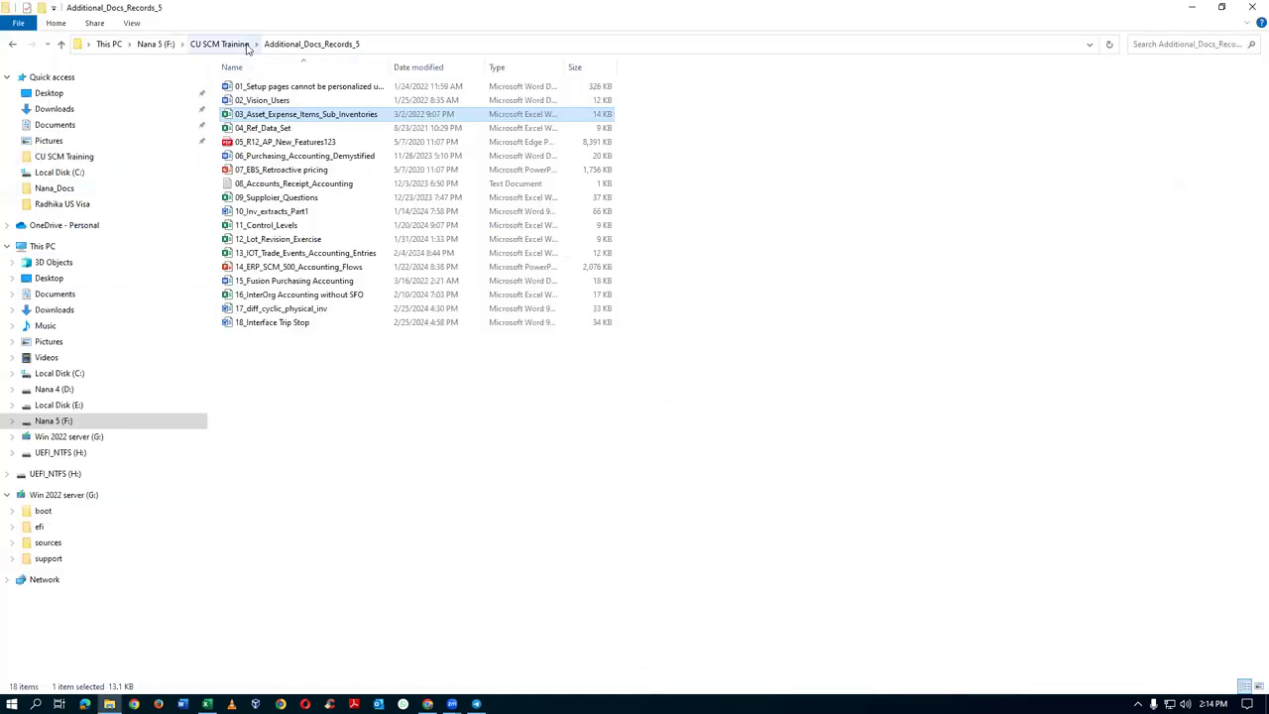
click(220, 44)
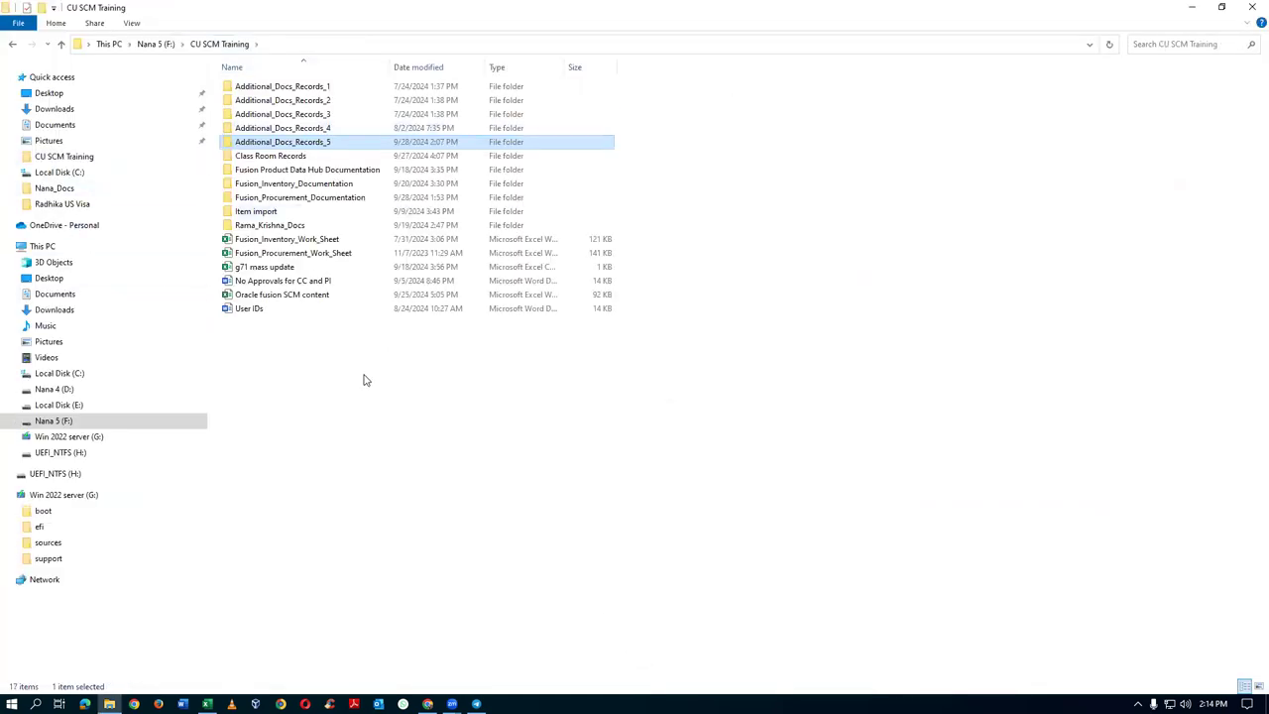
double_click(310, 197)
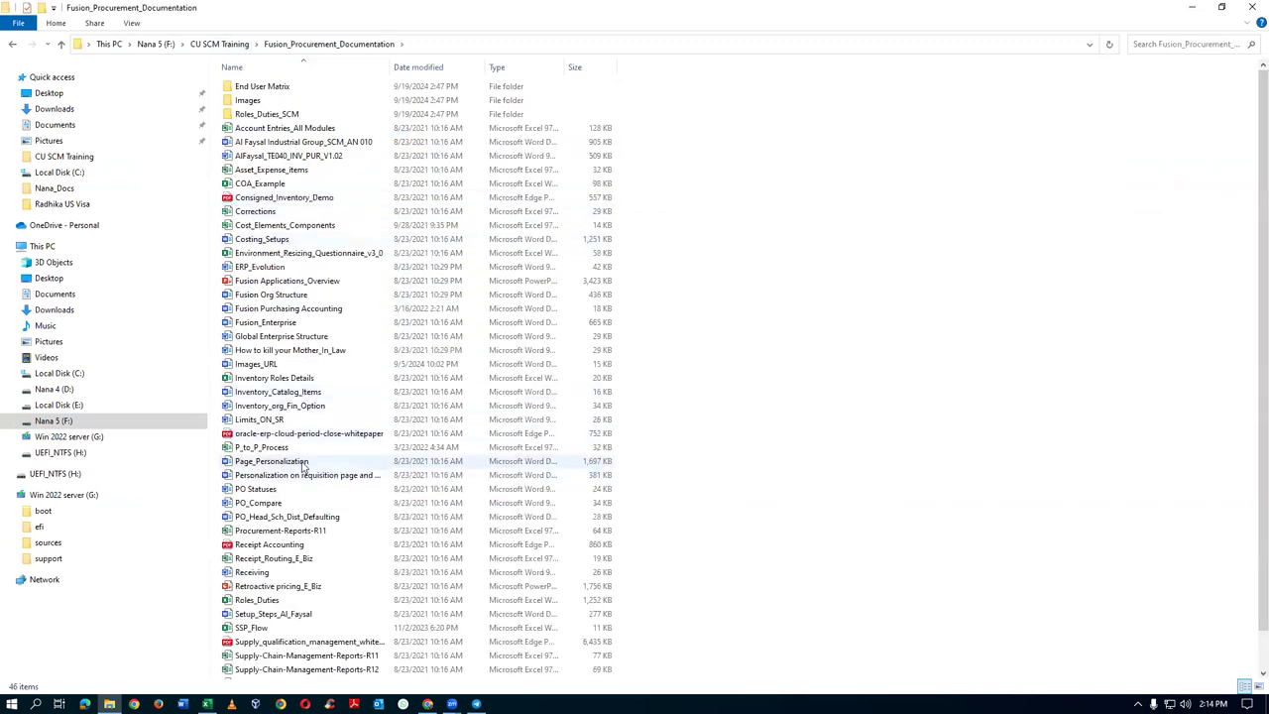
click(306, 313)
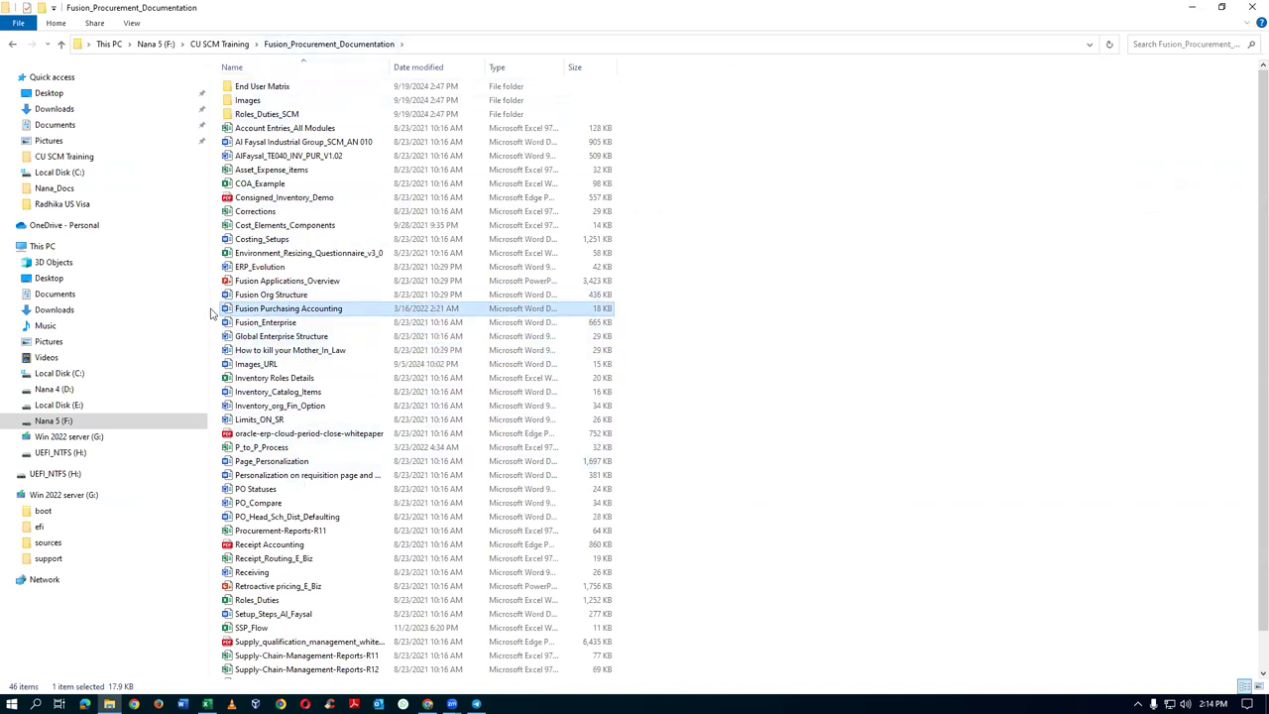
double_click(361, 312)
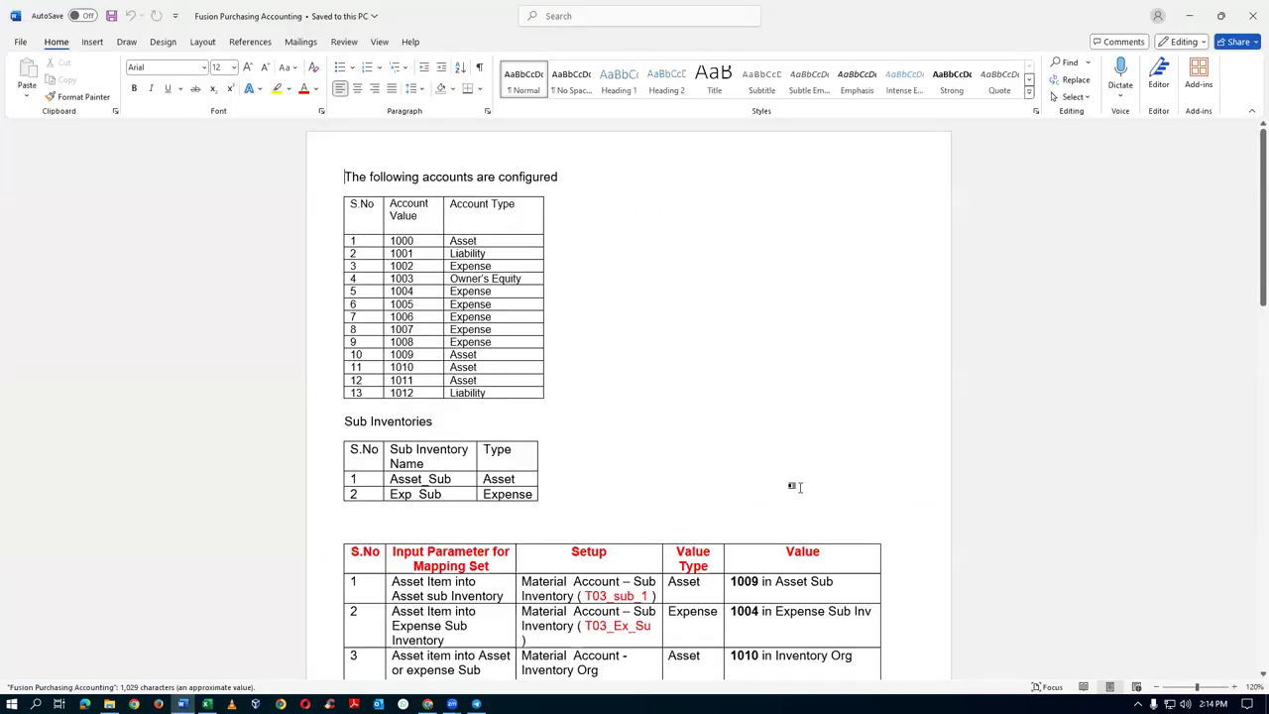
Step: Review the account values 1000 to 1012 and their account types in the configured accounts table
scroll(799, 486, up, 2)
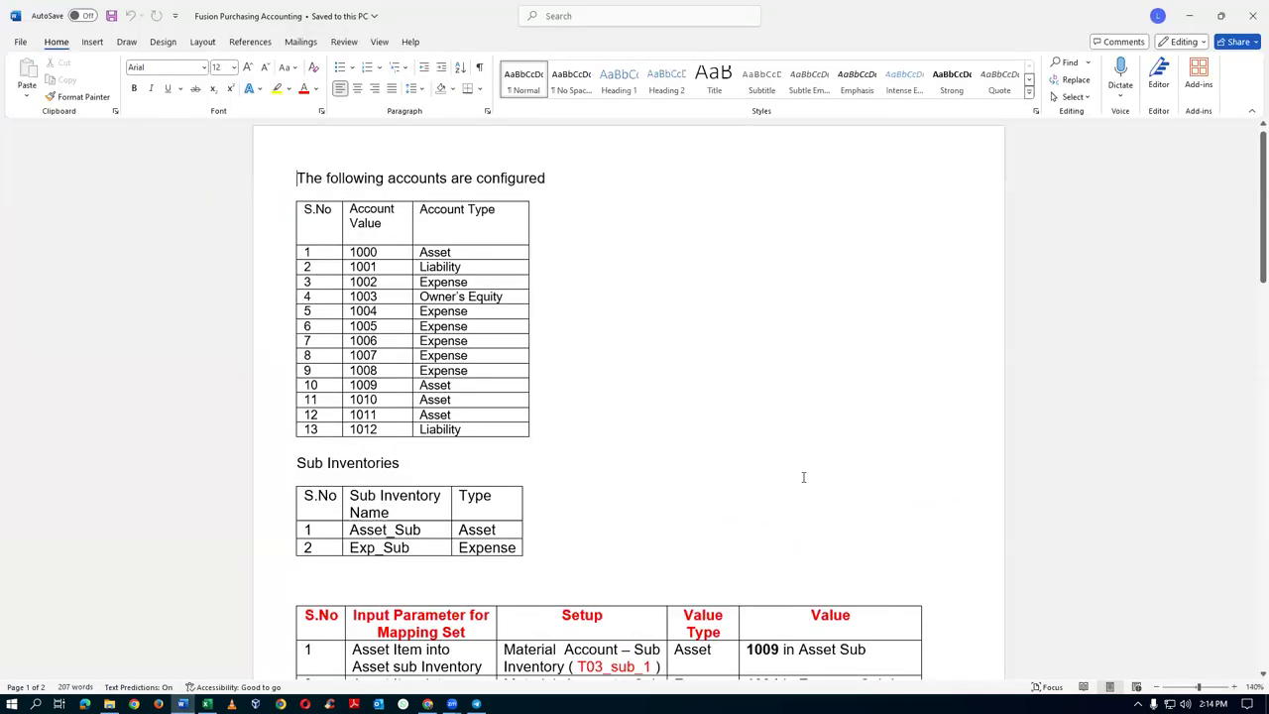
drag(402, 252, 417, 429)
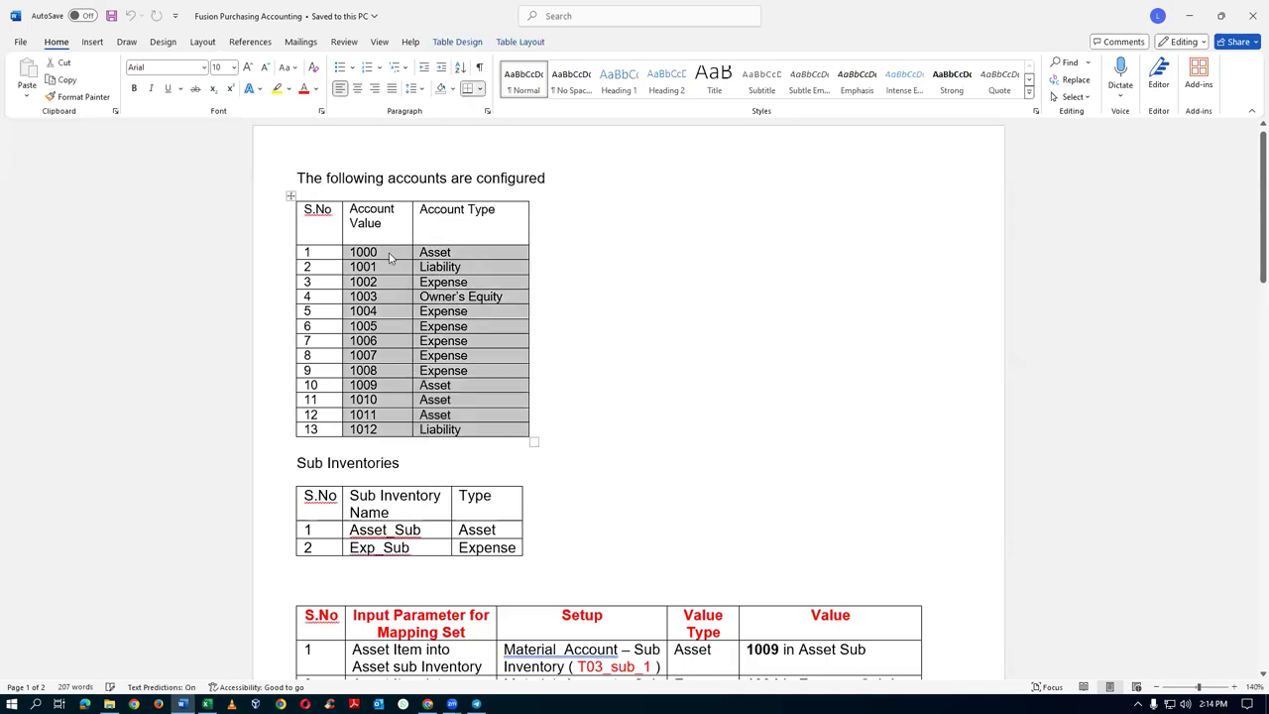
click(389, 270)
click(385, 284)
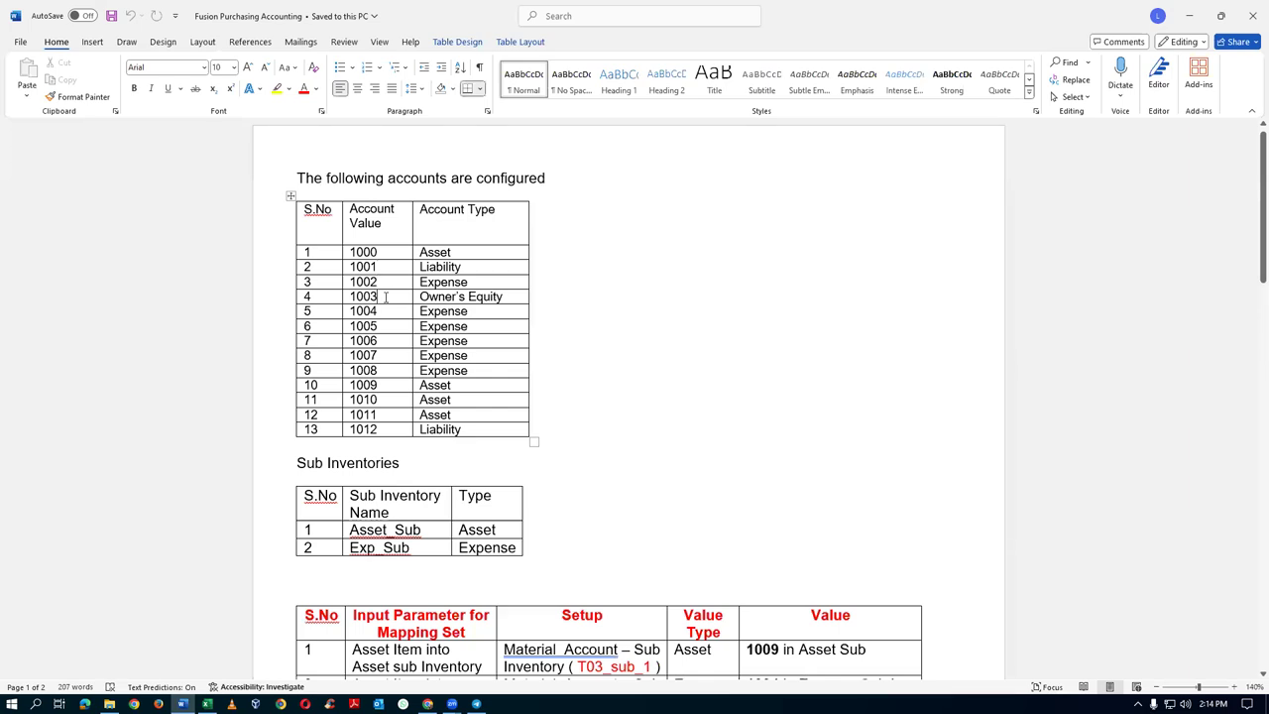
click(396, 314)
Step: Switch to the Oracle Fusion Cloud Applications page in Chrome and open Setup and Maintenance
key(alt+Tab)
key(alt+Tab)
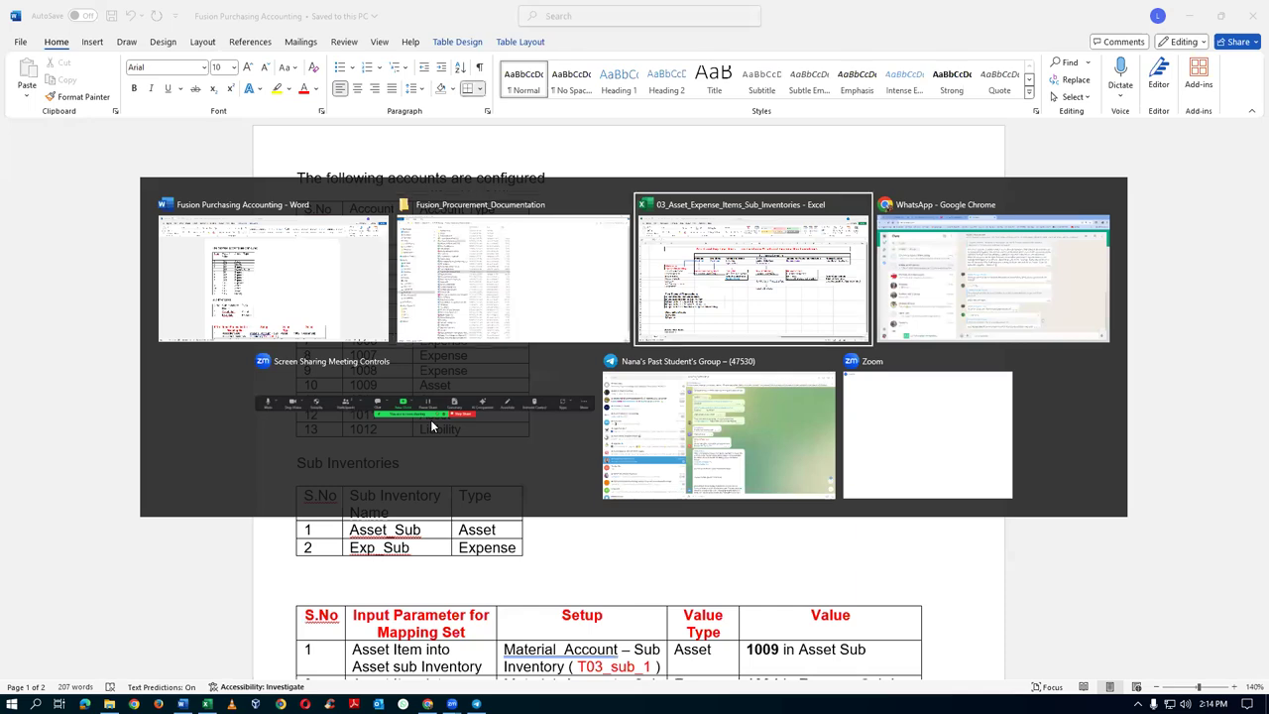
key(alt+Tab)
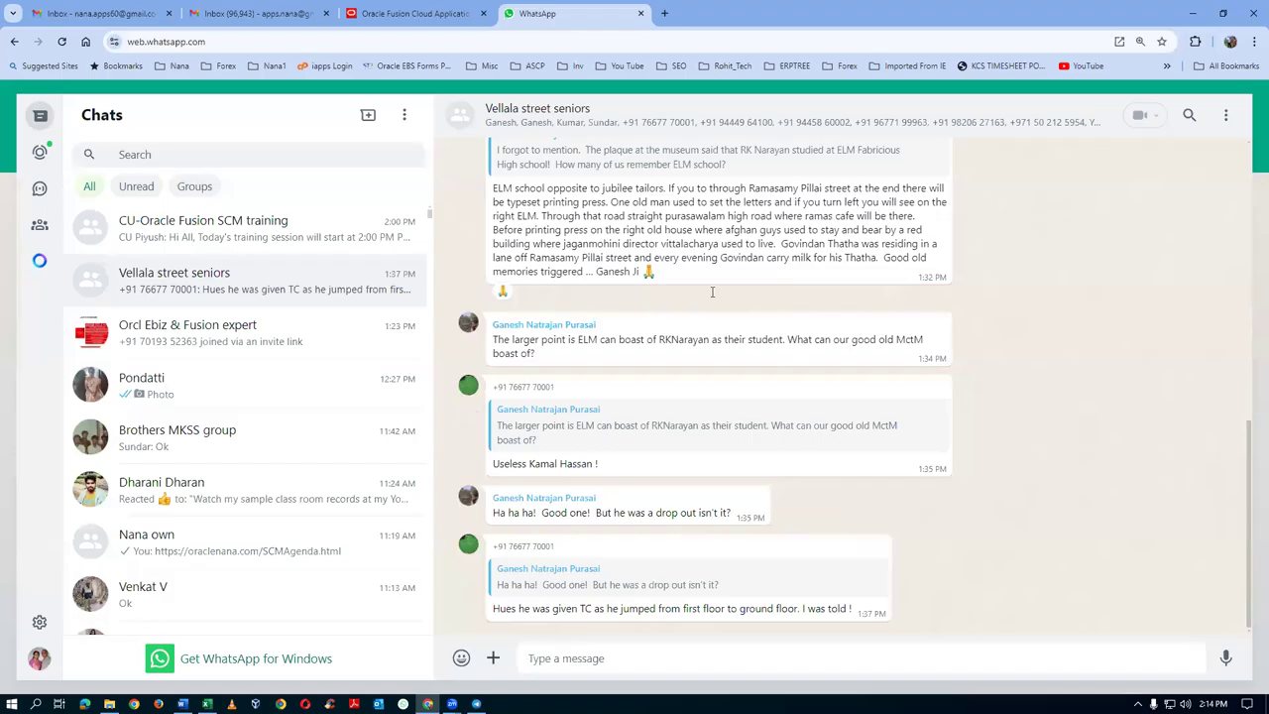
click(412, 12)
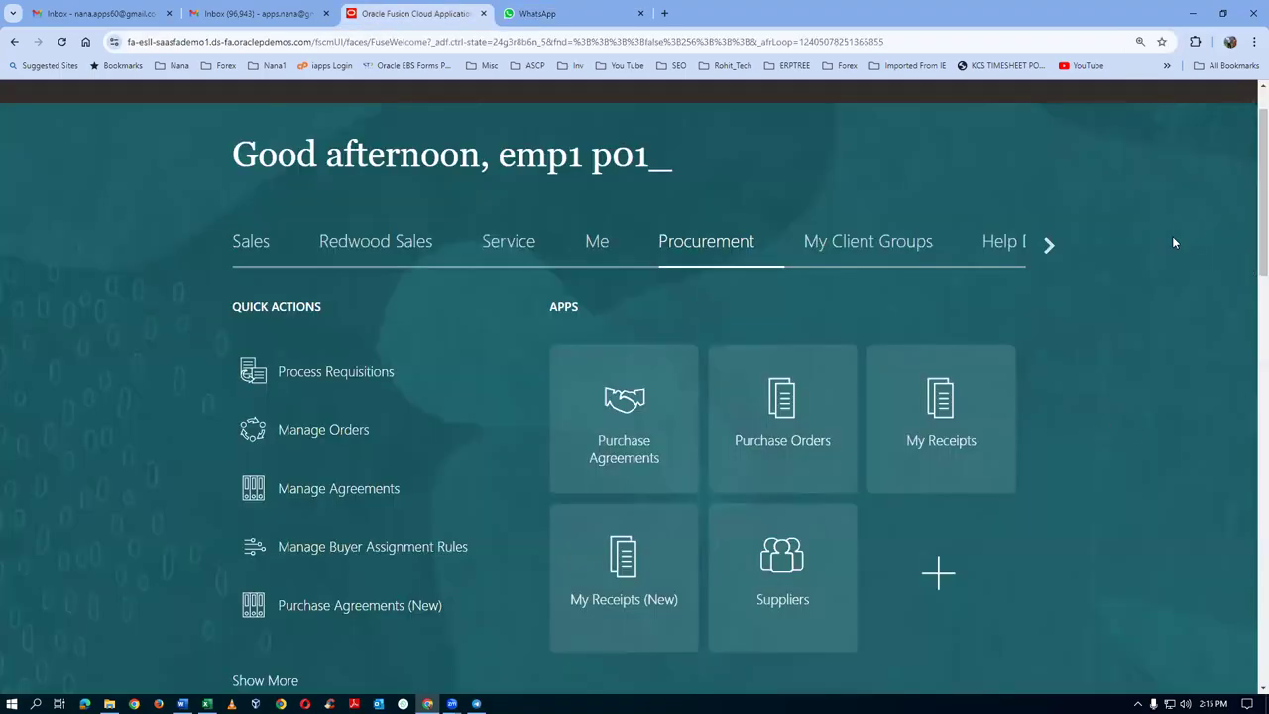
scroll(1249, 214, up, 2)
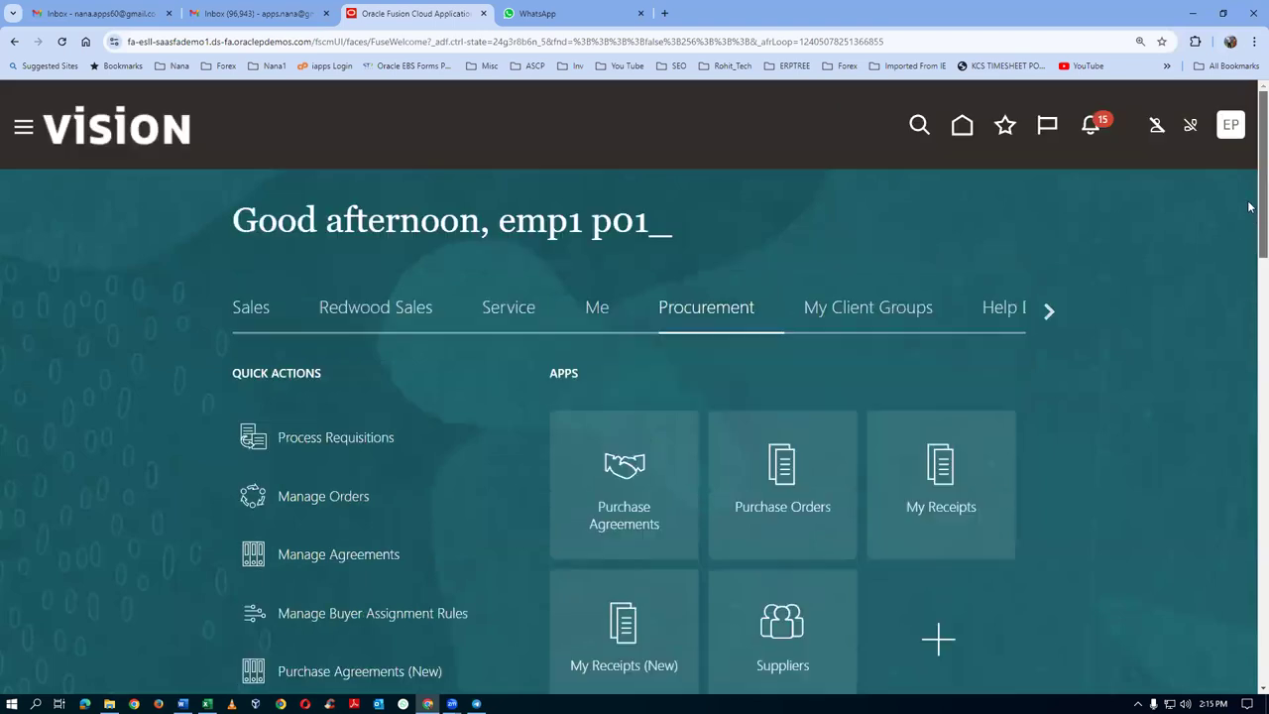
click(1229, 131)
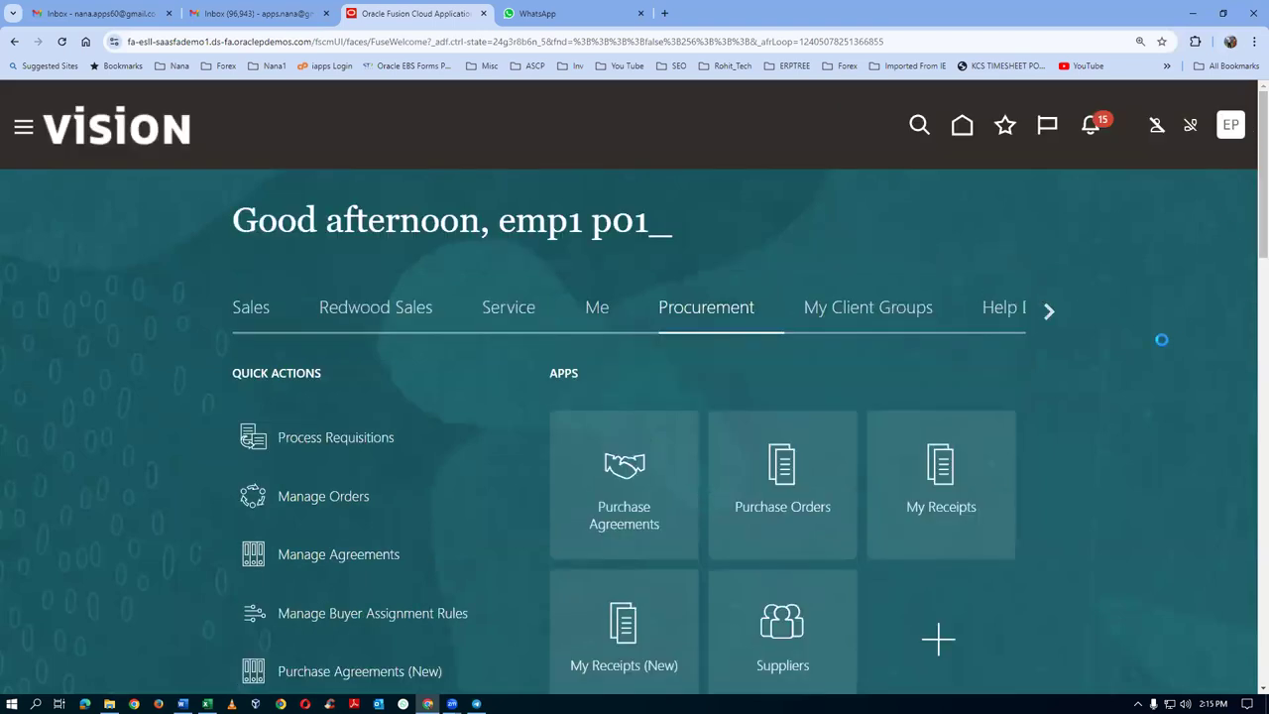
click(917, 424)
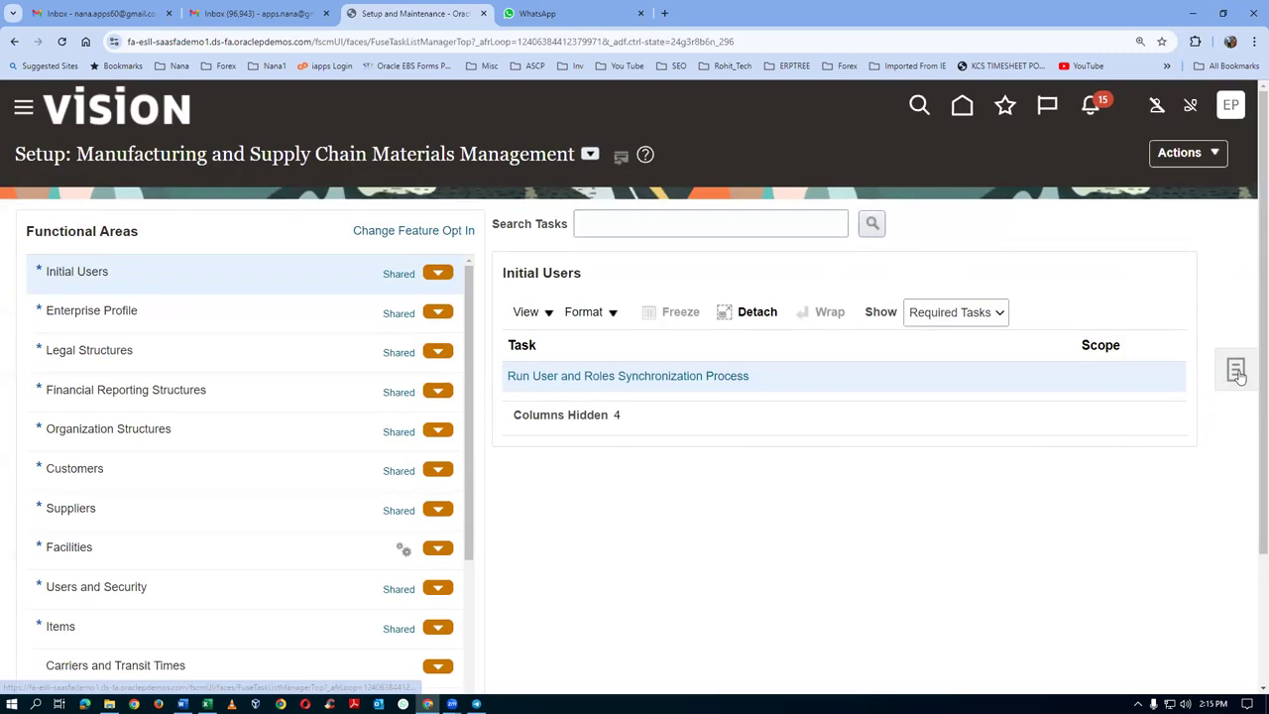
Step: Search the setup tasks for "man%chart%value%set%" and open Manage Chart of Accounts Value Sets
click(1235, 370)
click(1101, 442)
text(man%chart%va)
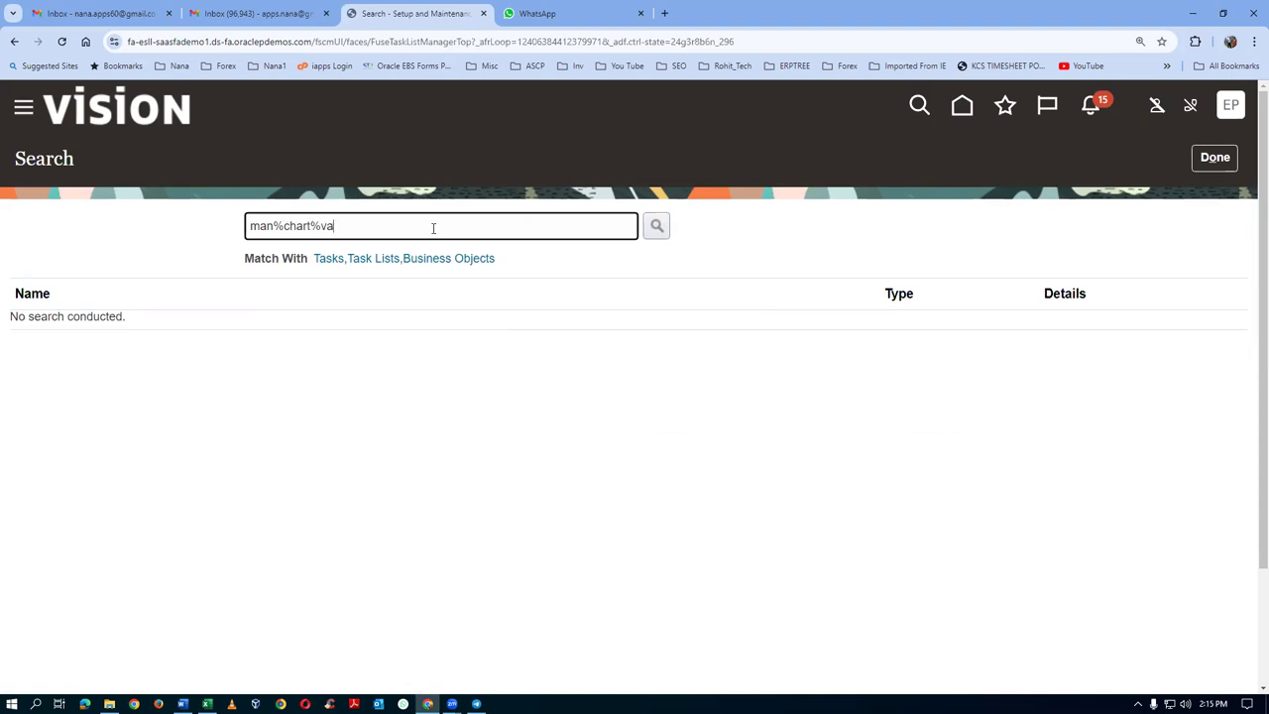
text(lue%sey)
text(%)
key(Return)
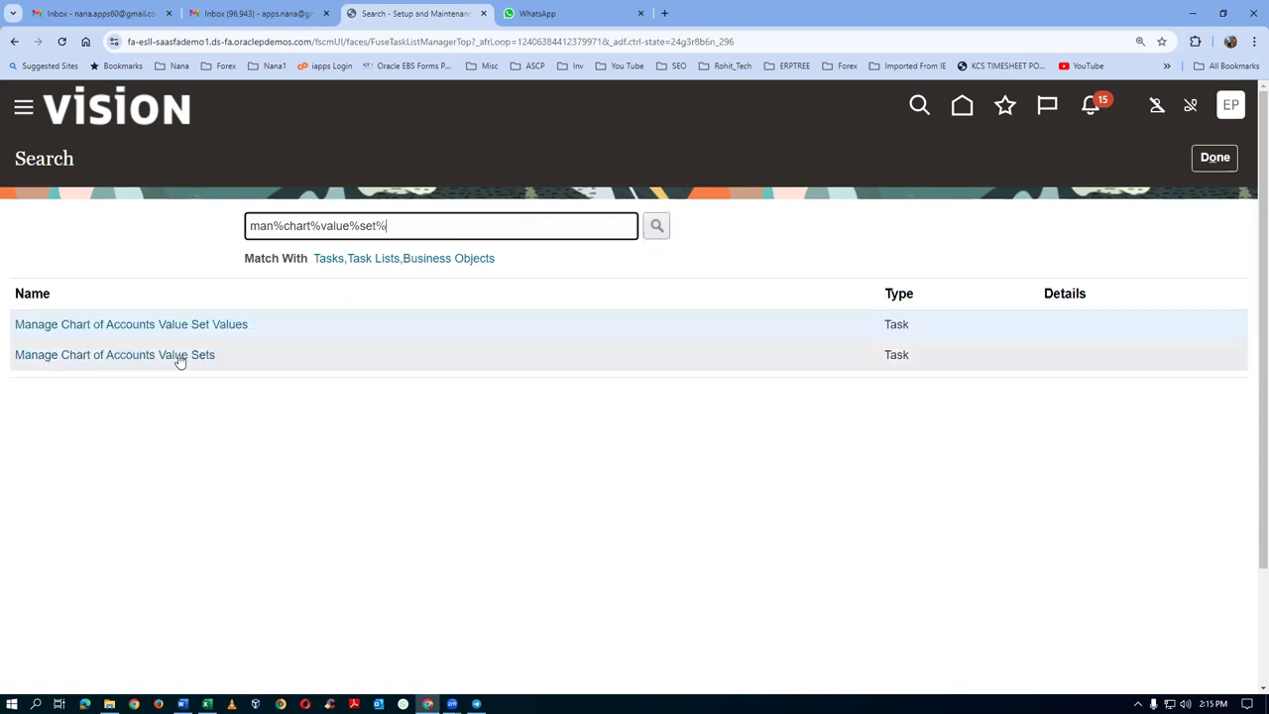
click(79, 355)
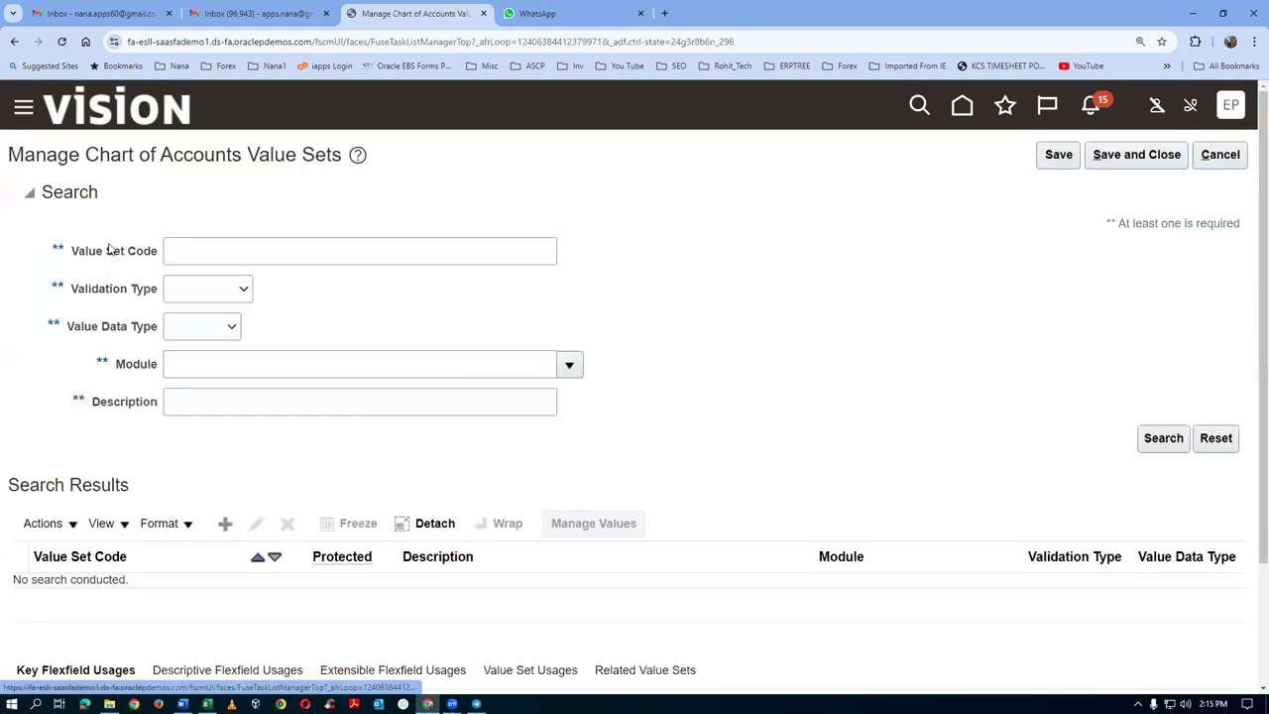
Step: Search for chart of accounts value sets with the value set code p01
click(184, 252)
text(p0)
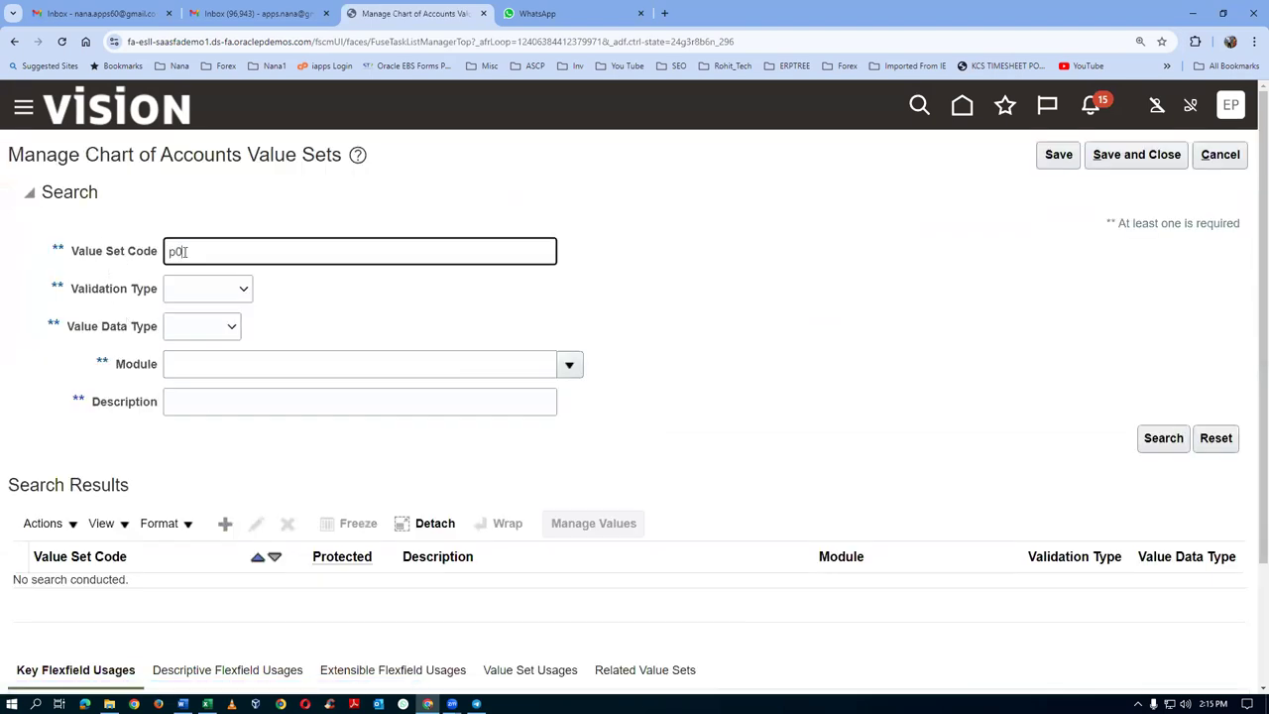
text(1)
click(1170, 443)
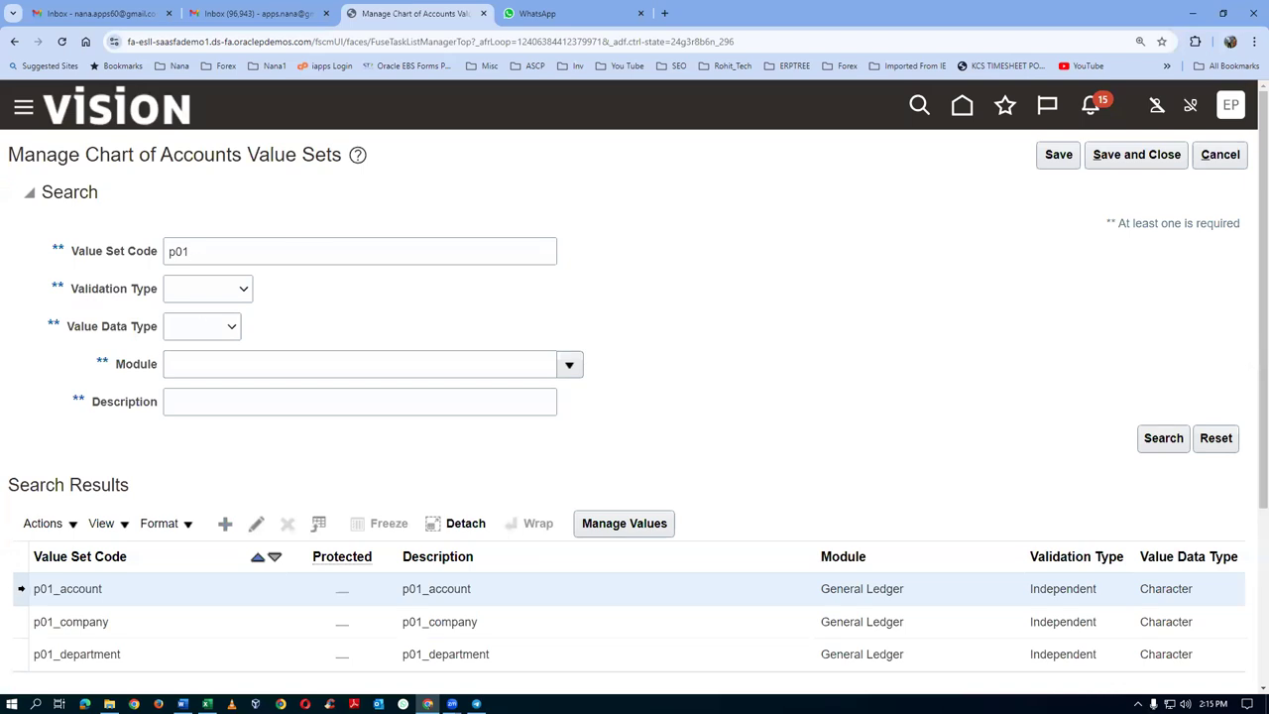
Step: Open the values of the p01_account value set and list all of its account values
click(625, 525)
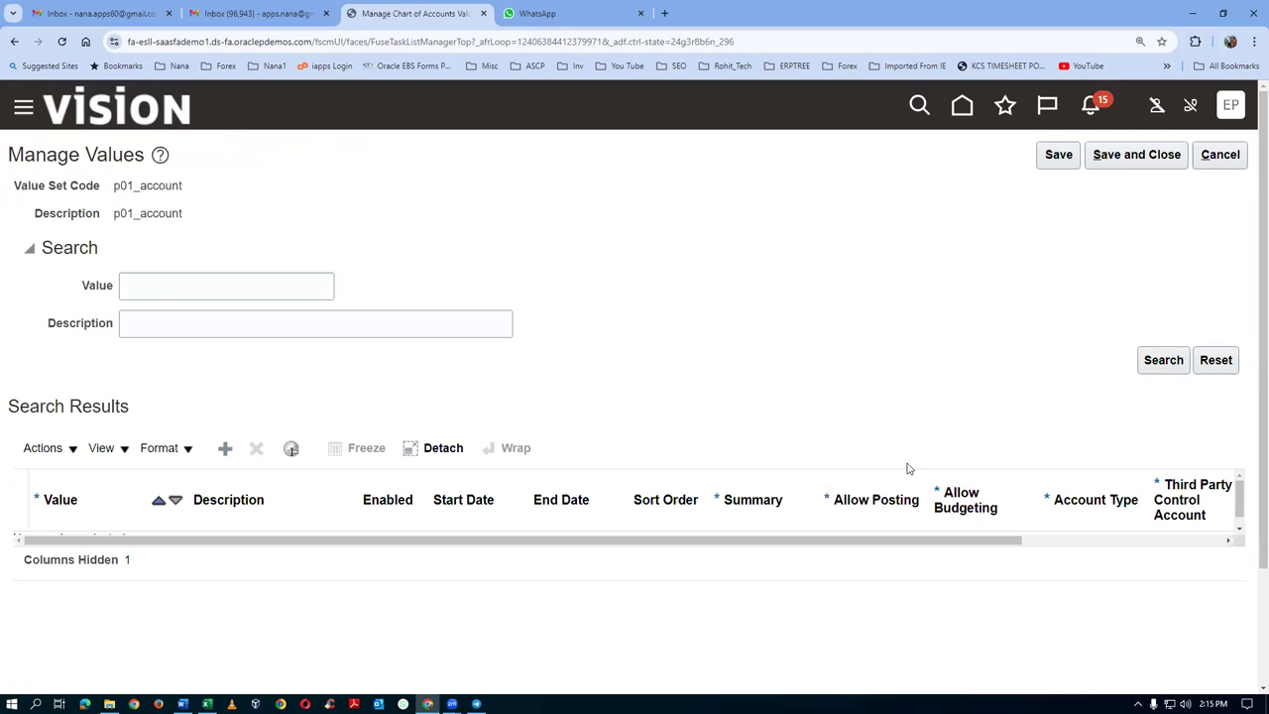
click(1168, 363)
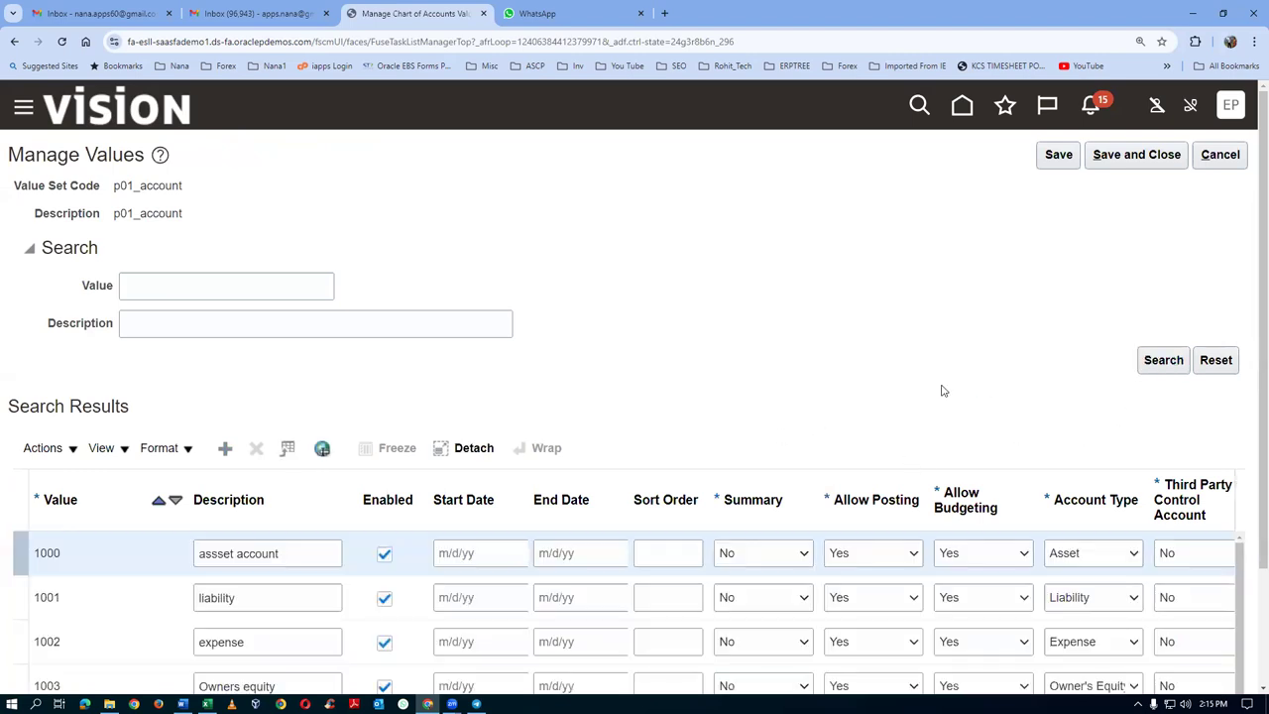
scroll(871, 376, down, 2)
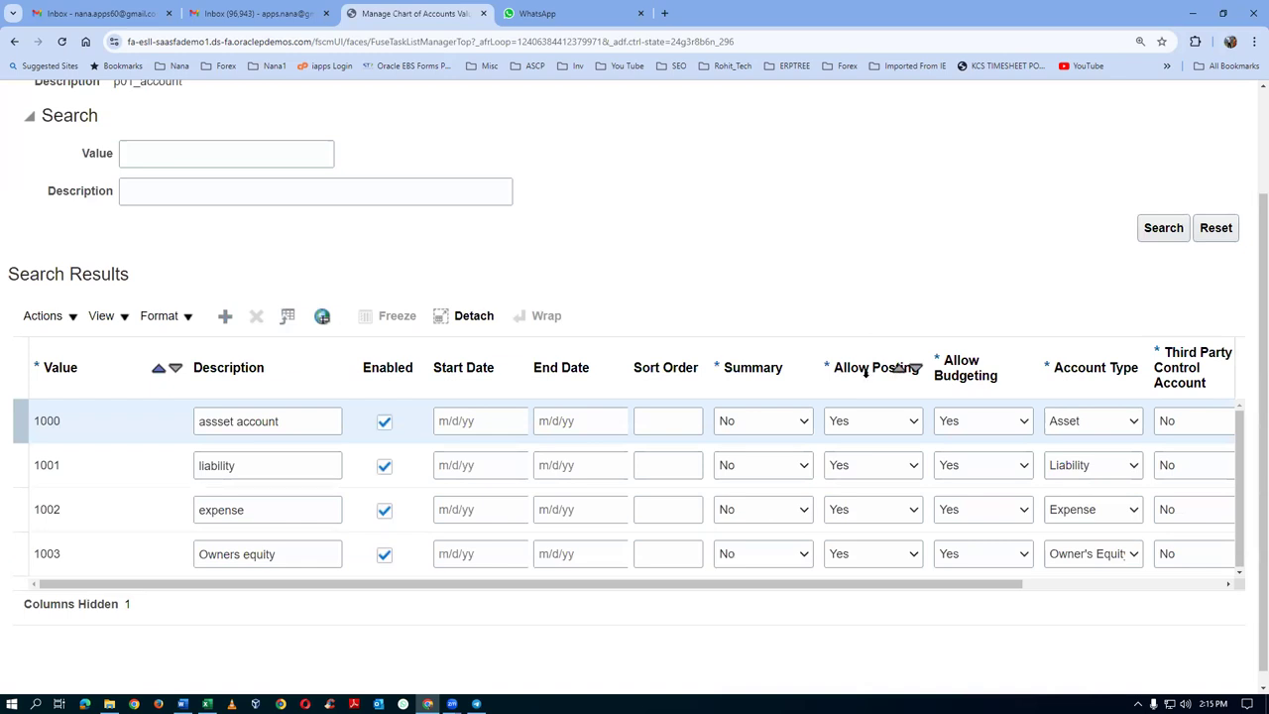
Step: Insert a blank account value row and mark accounts 1004 to 1008 in the Word document's configured accounts table before returning to Chrome
click(287, 315)
key(alt+Tab)
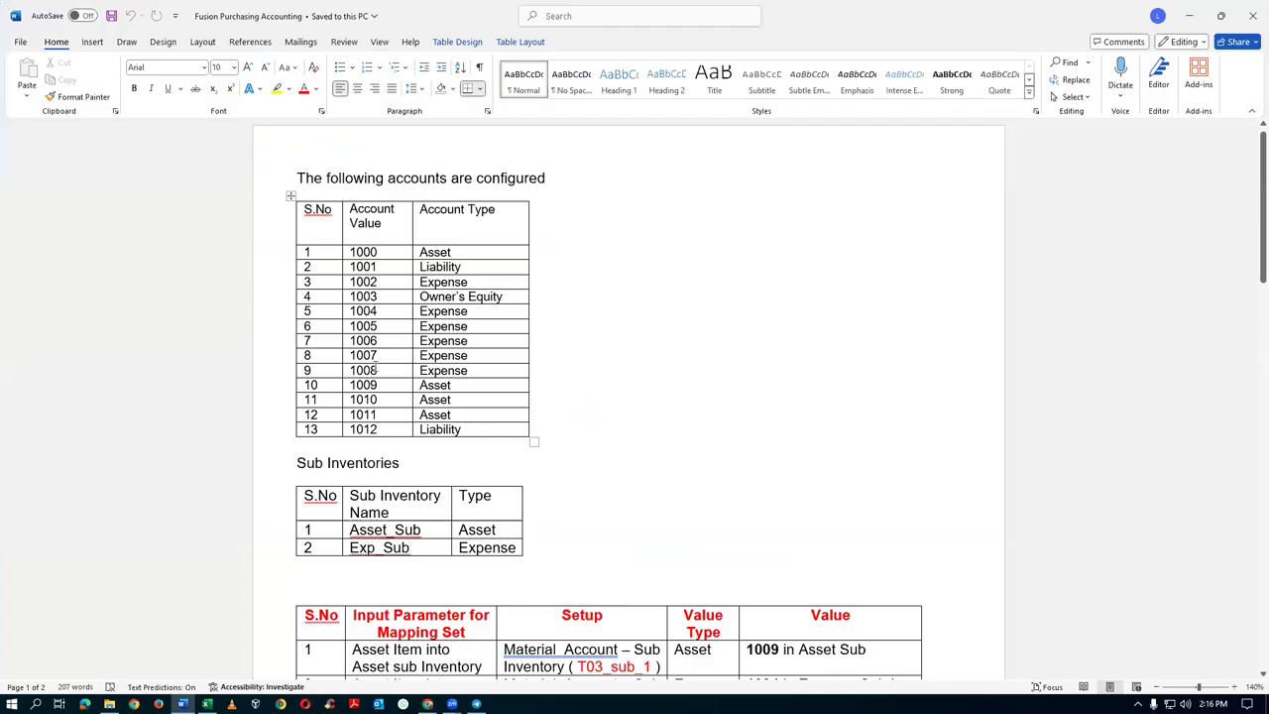
drag(385, 311, 386, 375)
key(alt+Tab)
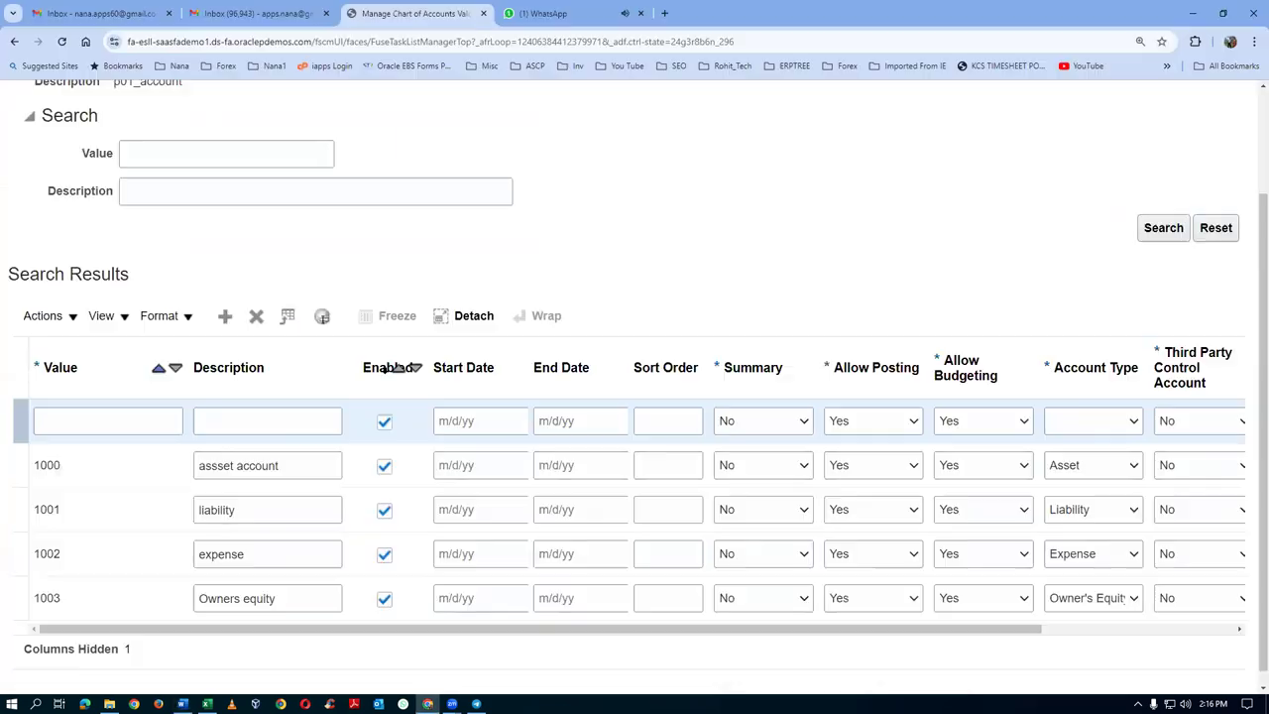
Step: Fill in the blank row with value 1004, description 1004 and account type Expense
click(145, 422)
text(1004)
key(Tab)
text(1004)
key(Tab)
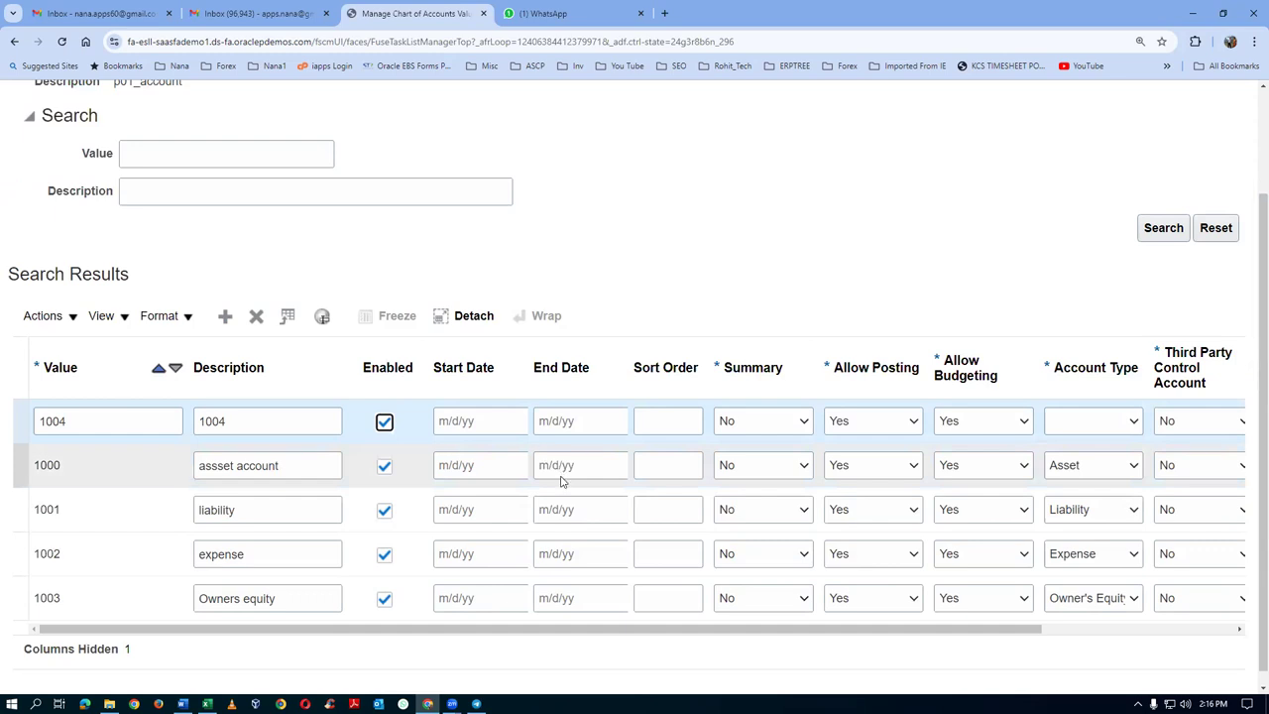
click(1113, 425)
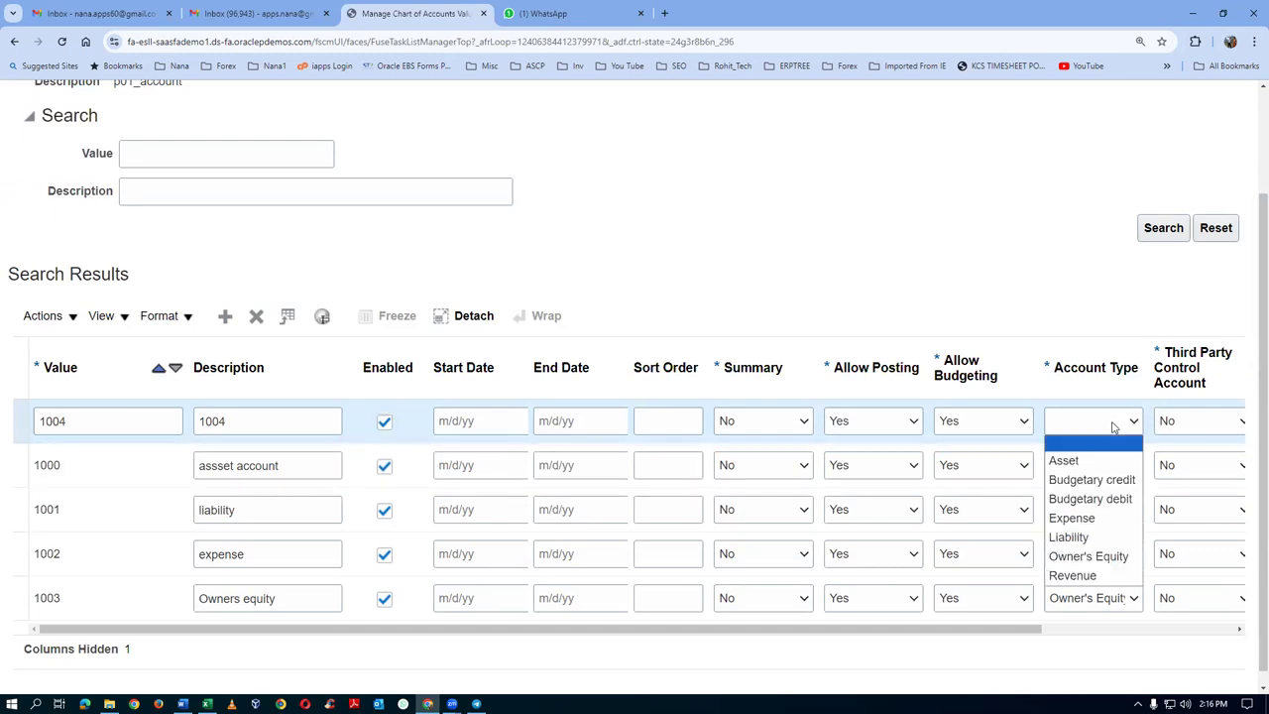
key(Down)
key(Down)
key(Down)
key(Down)
key(Return)
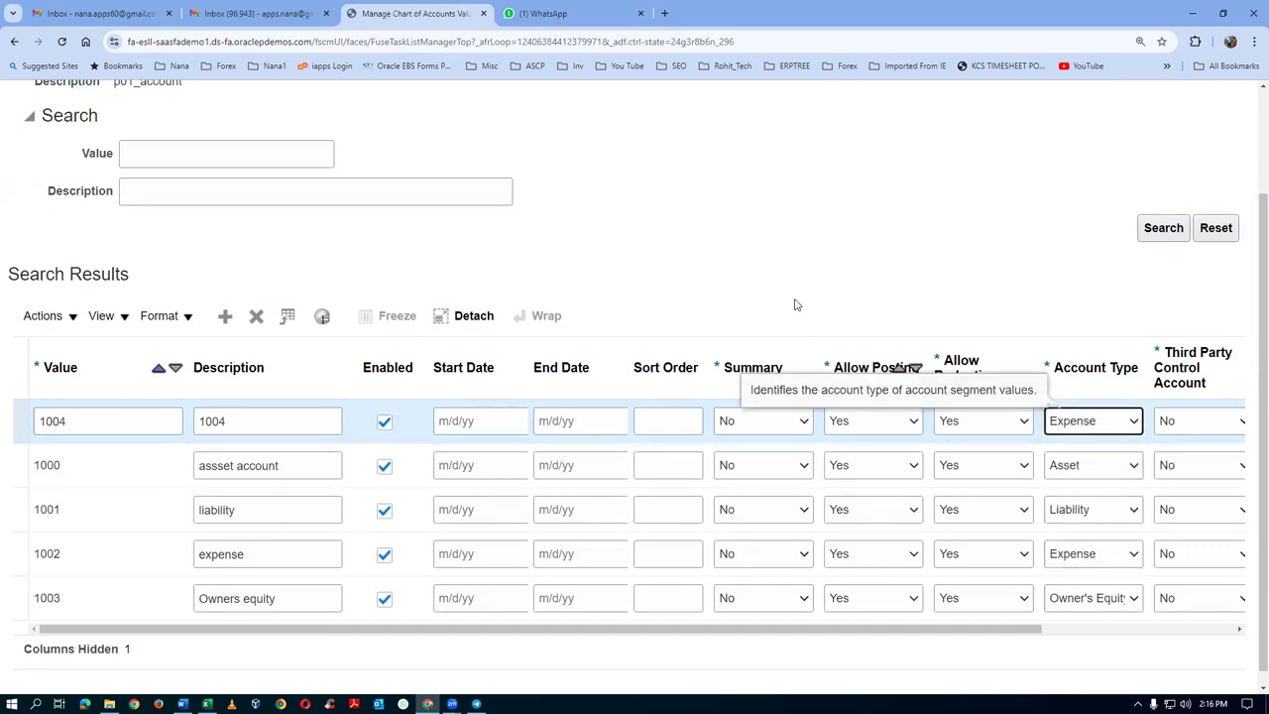
Step: Add account value 1005 with description 1005 and account type Expense
click(225, 317)
click(127, 423)
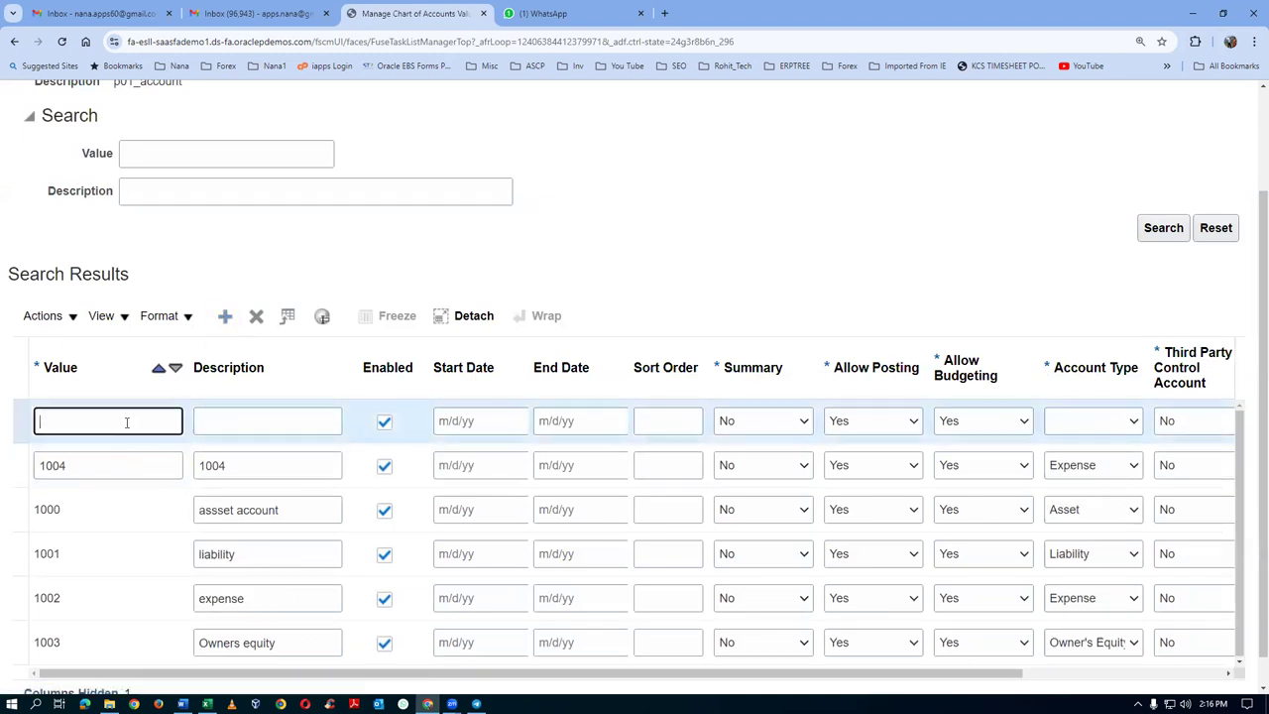
key(Tab)
text(1005)
key(Tab)
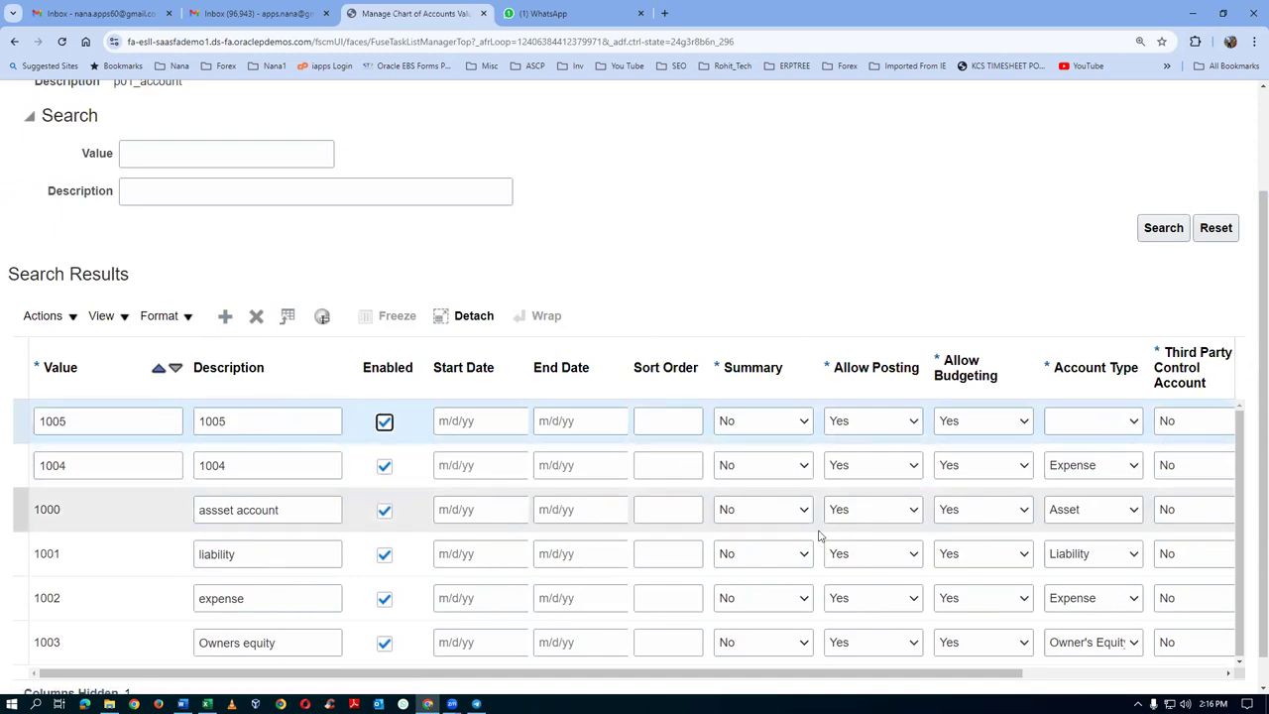
click(1080, 422)
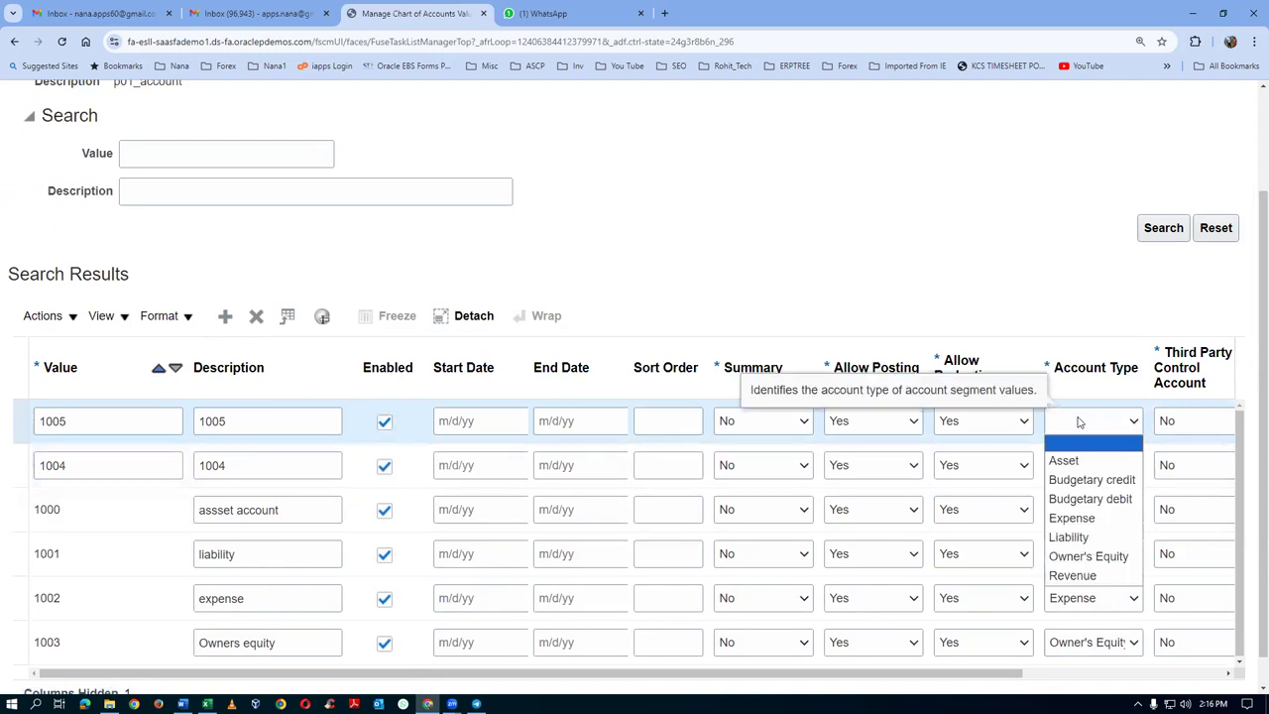
click(1057, 525)
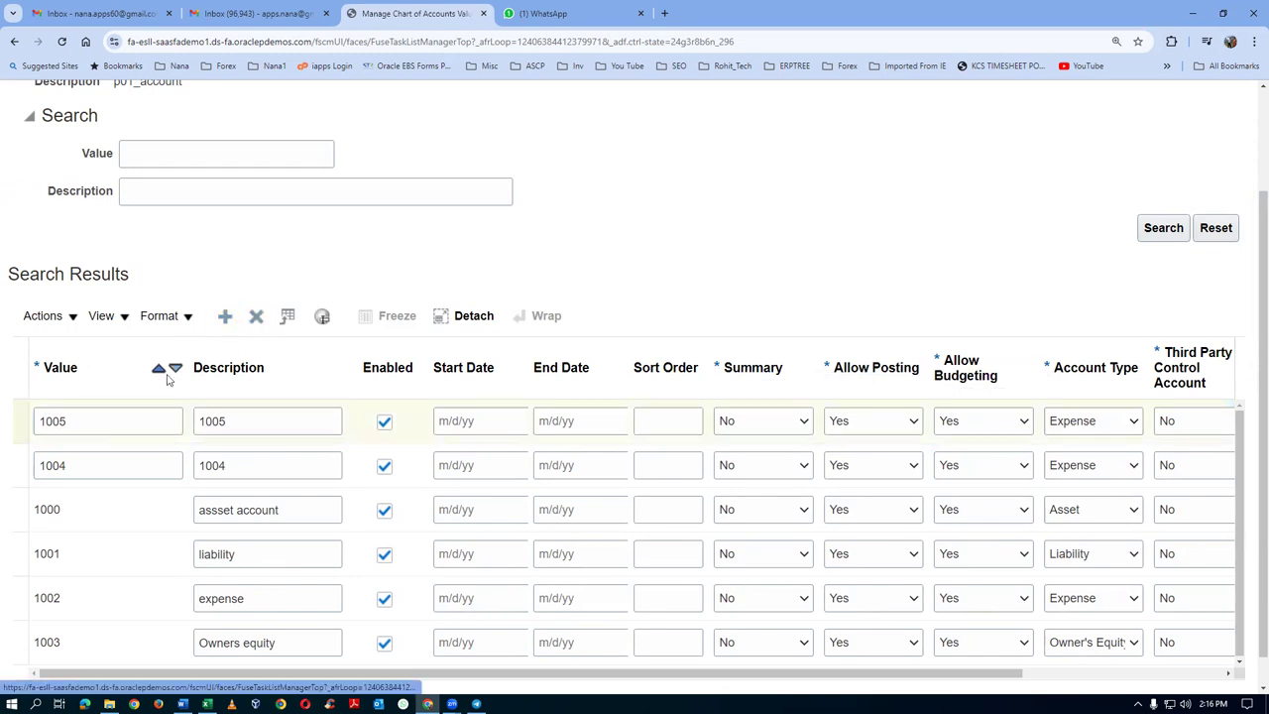
Step: Add account value 1006 with description 1006 and account type Expense
click(119, 420)
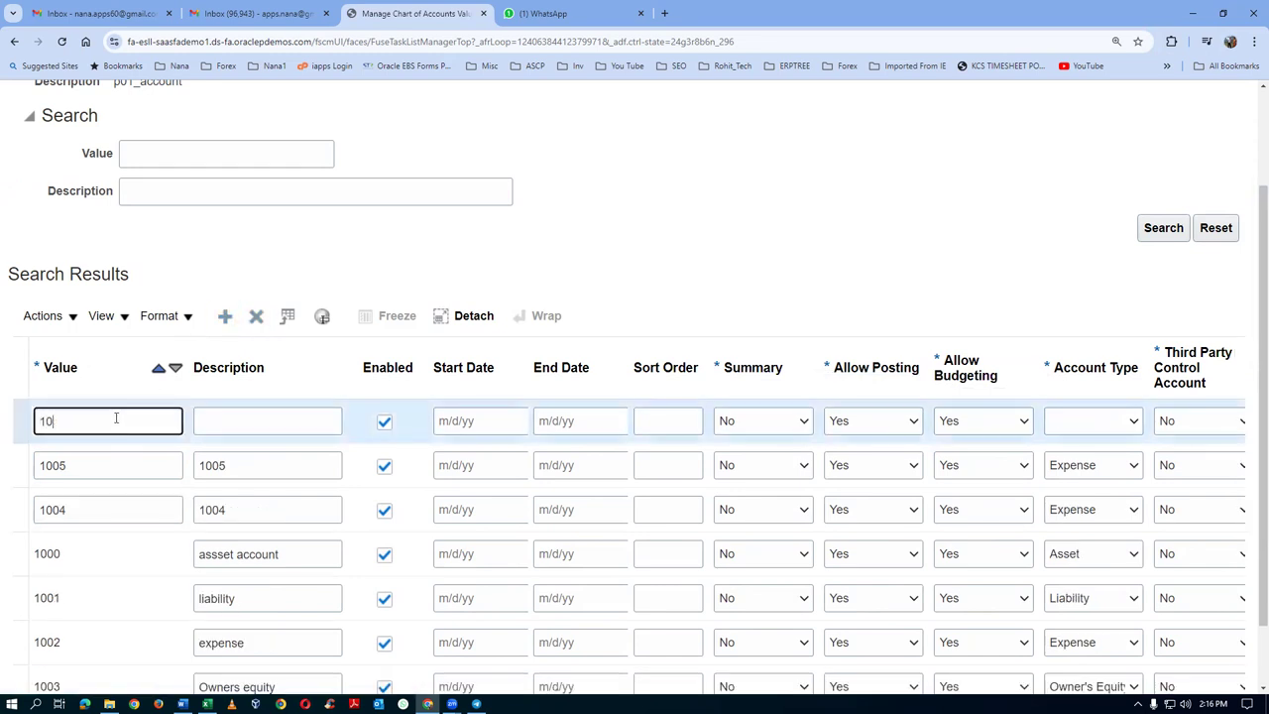
key(Tab)
text(1006)
key(Tab)
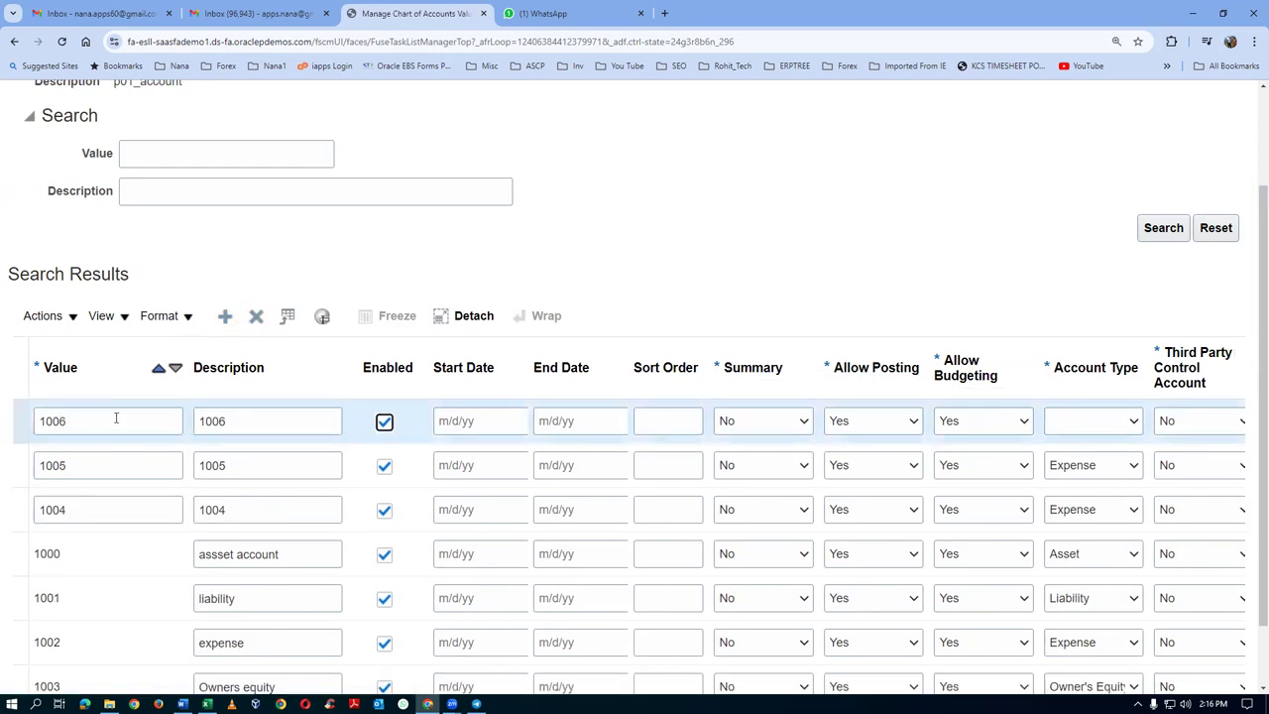
click(1088, 433)
click(1071, 517)
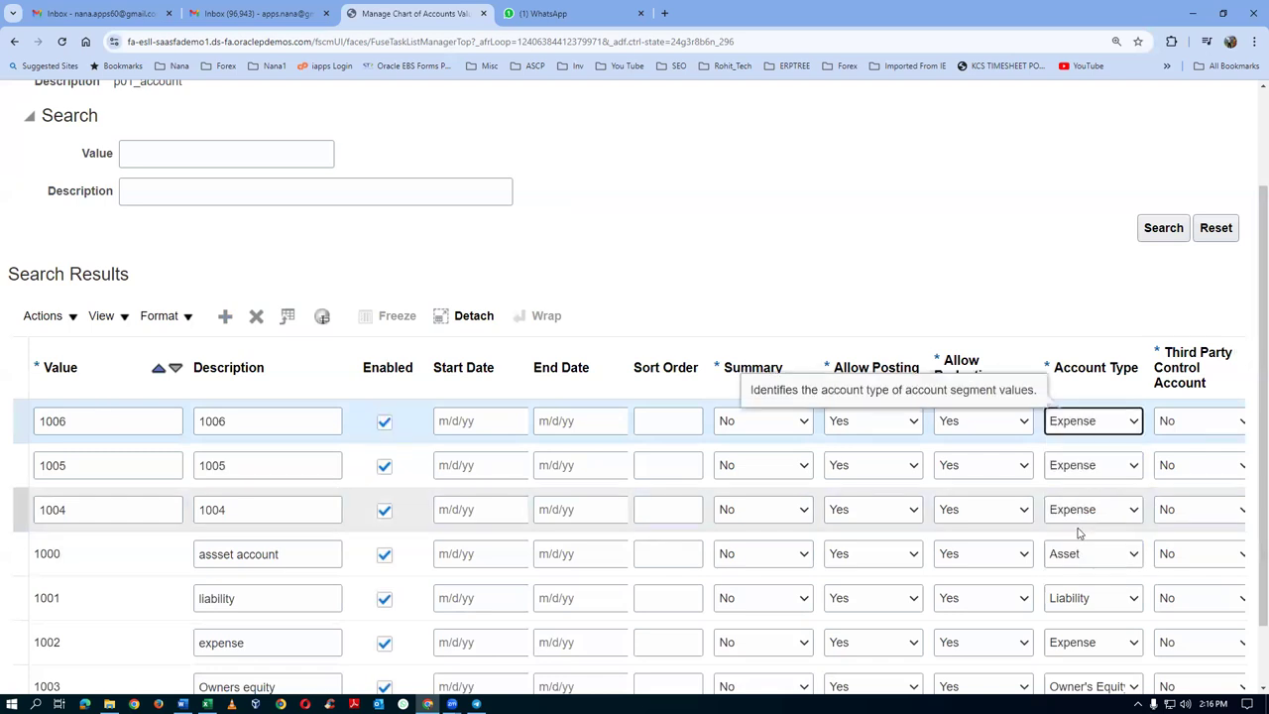
Step: Add account value 1007 with description 1007 and account type Expense
click(224, 316)
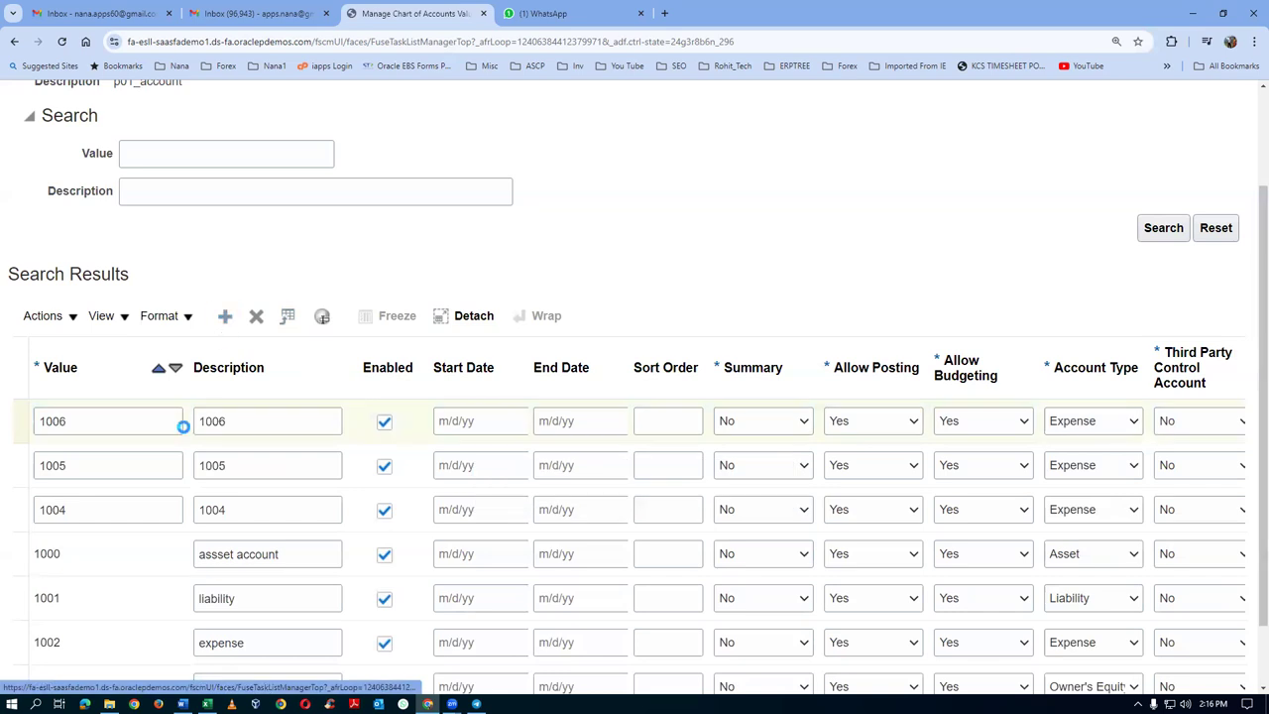
click(152, 426)
text(1007)
key(Tab)
text(1007)
key(Tab)
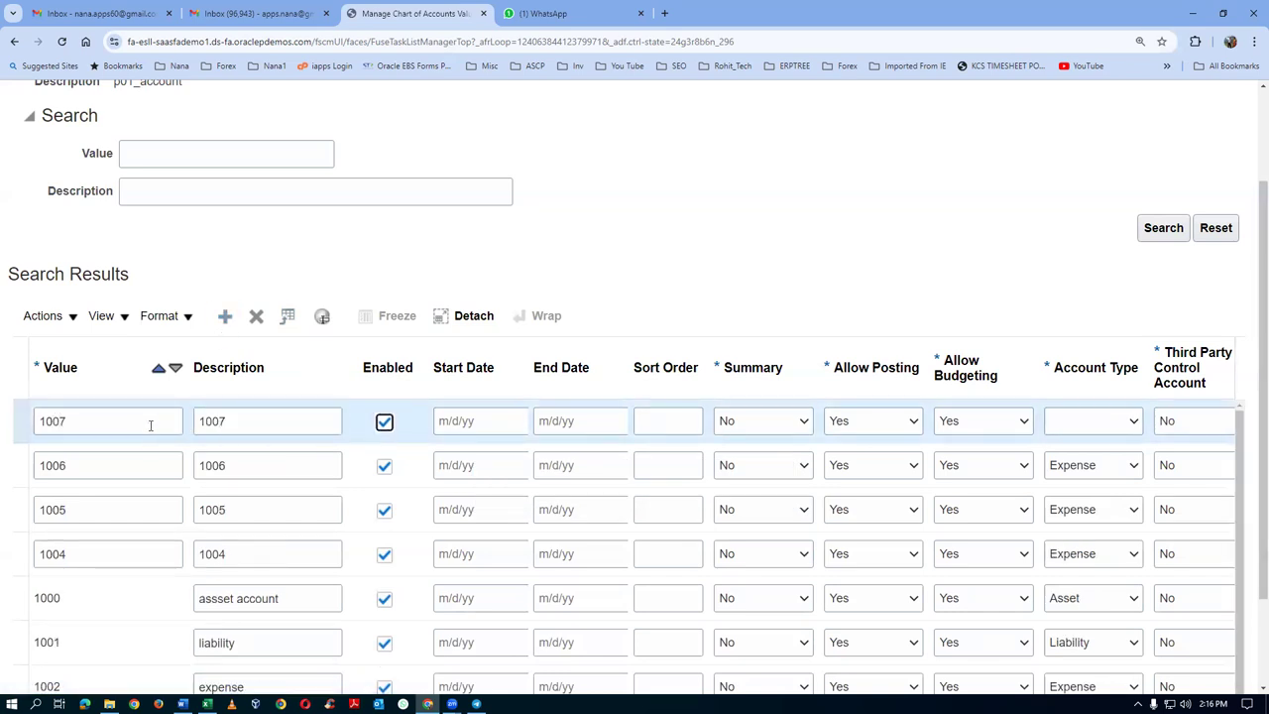
click(1060, 431)
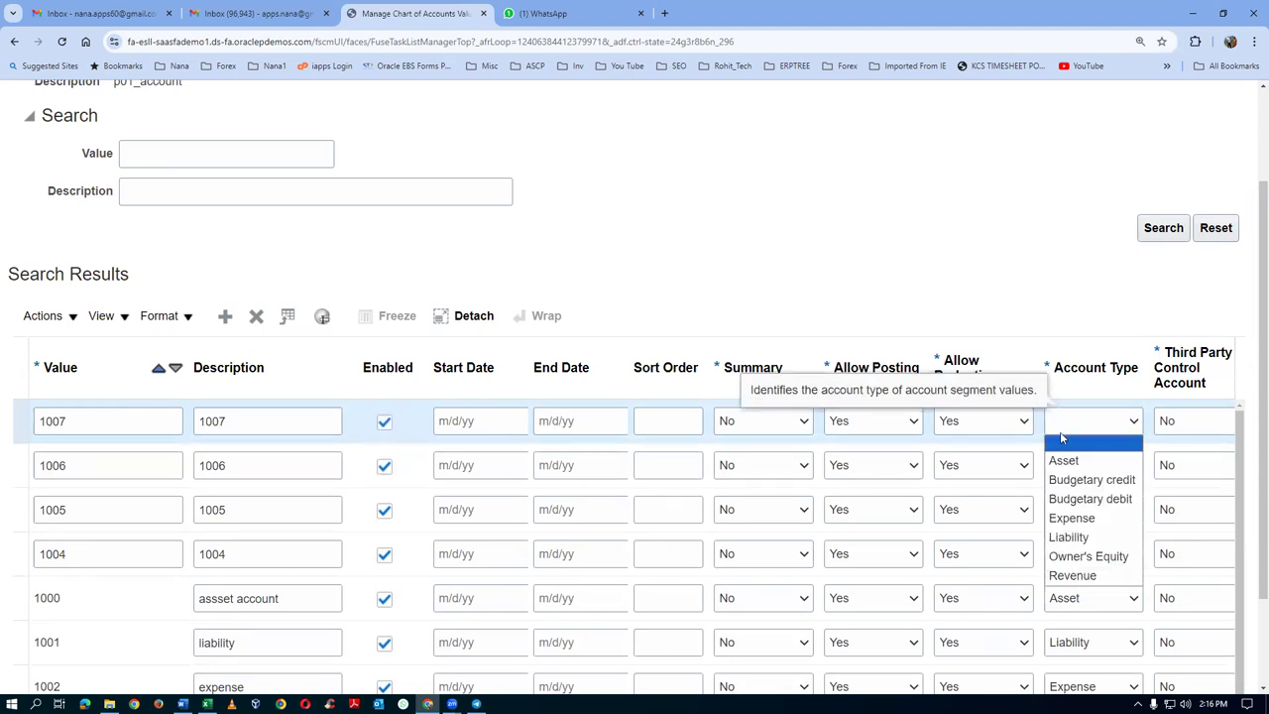
click(1072, 519)
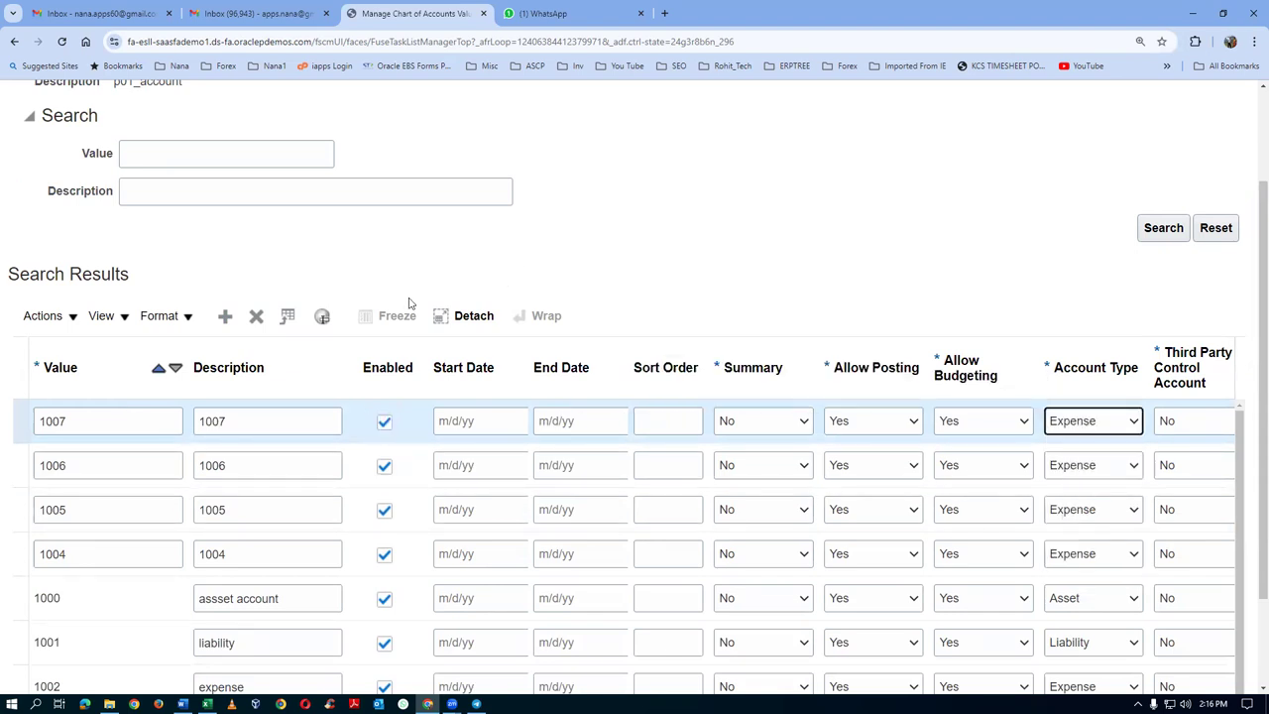
Step: Add account value 1008 with description 1008 and account type Expense
click(225, 315)
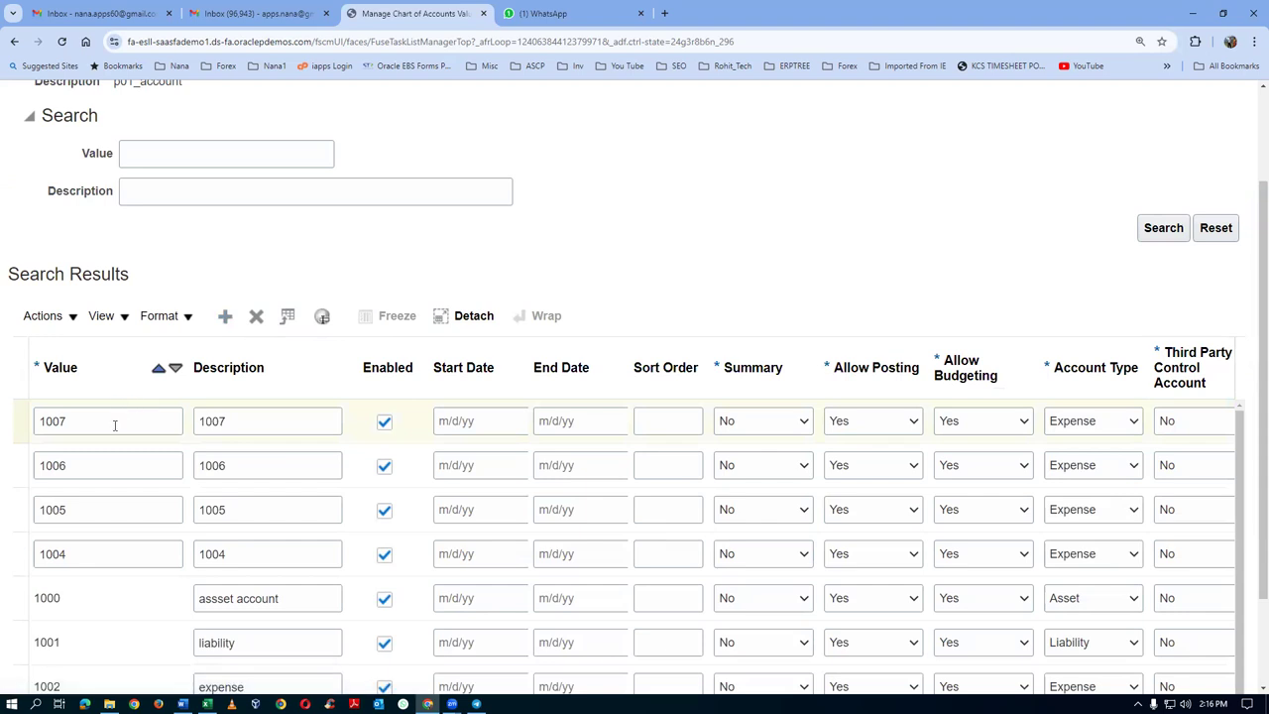
click(113, 421)
text(1008)
key(Tab)
text(1008)
key(Tab)
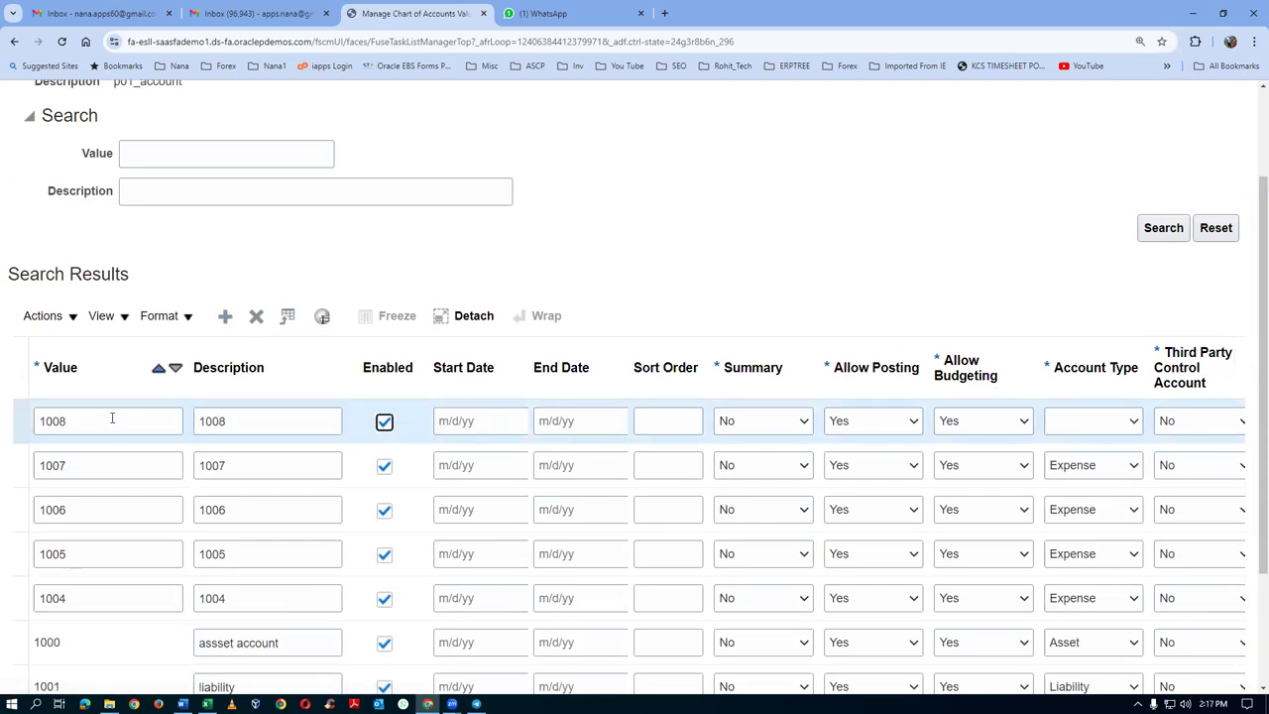
click(1079, 417)
click(1076, 522)
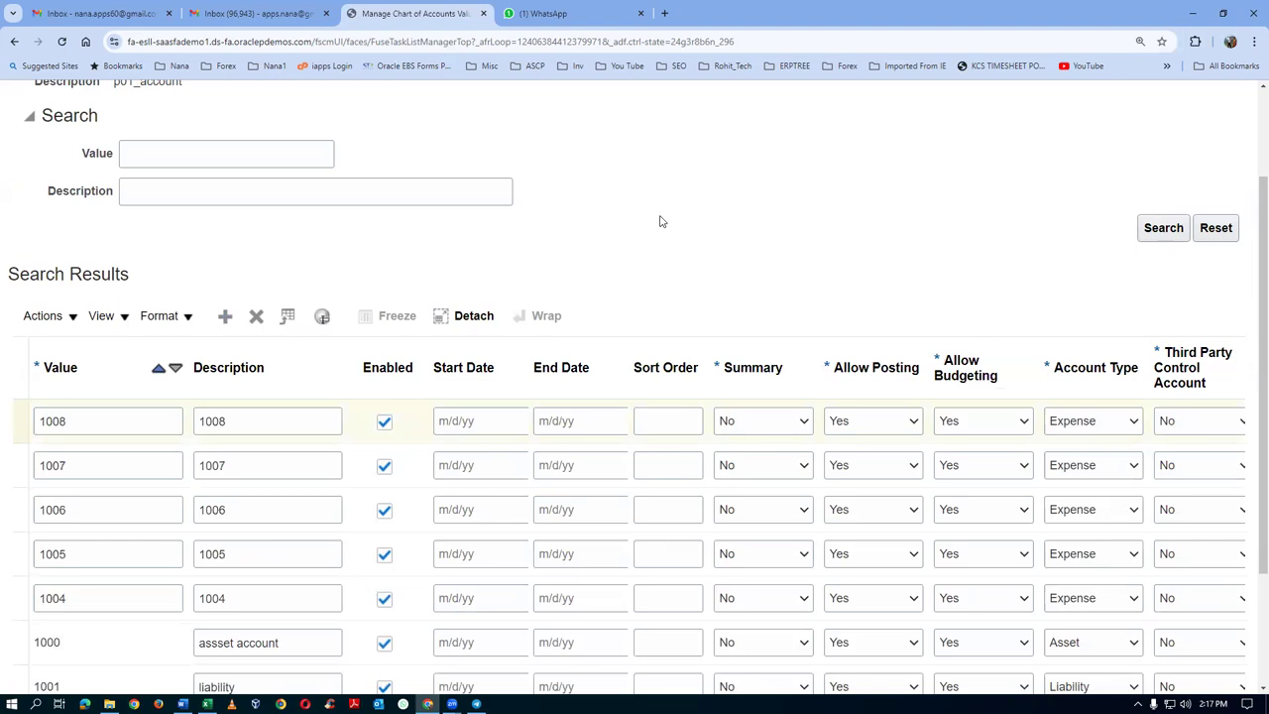
Step: Check accounts 1009 to 1011 in the Word document's configured accounts table and return to the value set page in Chrome
key(alt+Tab)
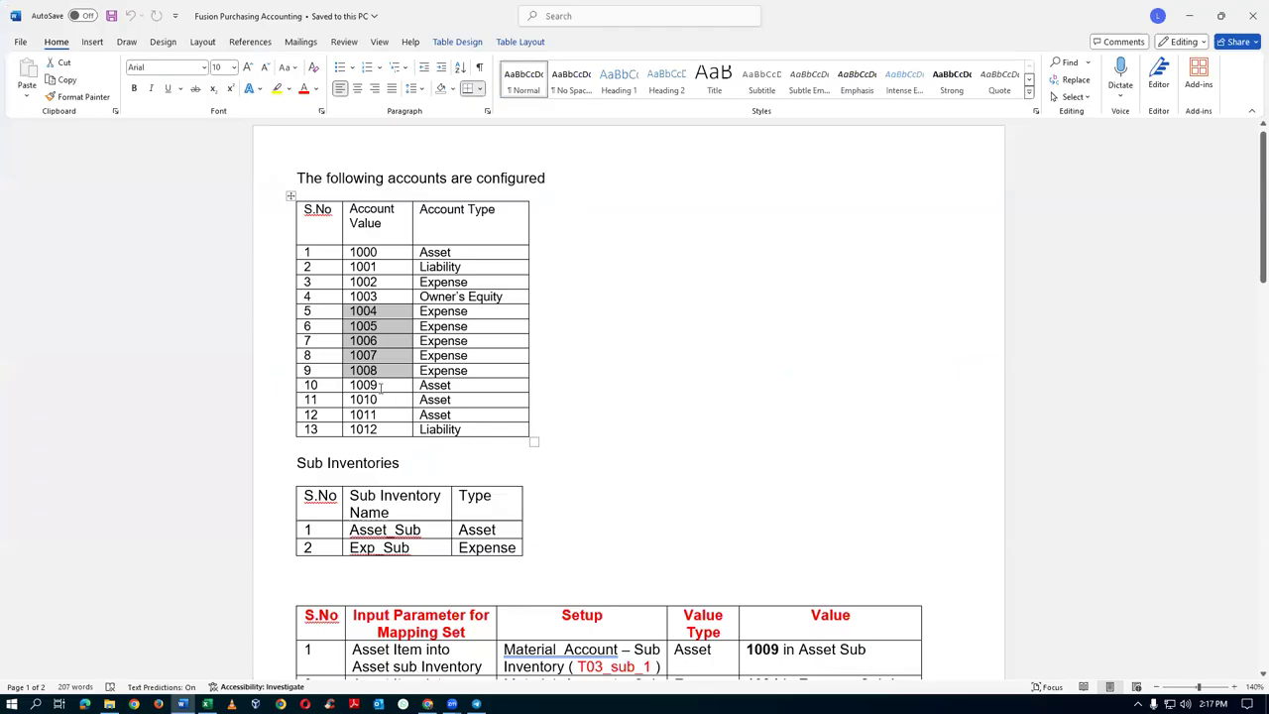
drag(381, 385, 394, 419)
key(alt+Tab)
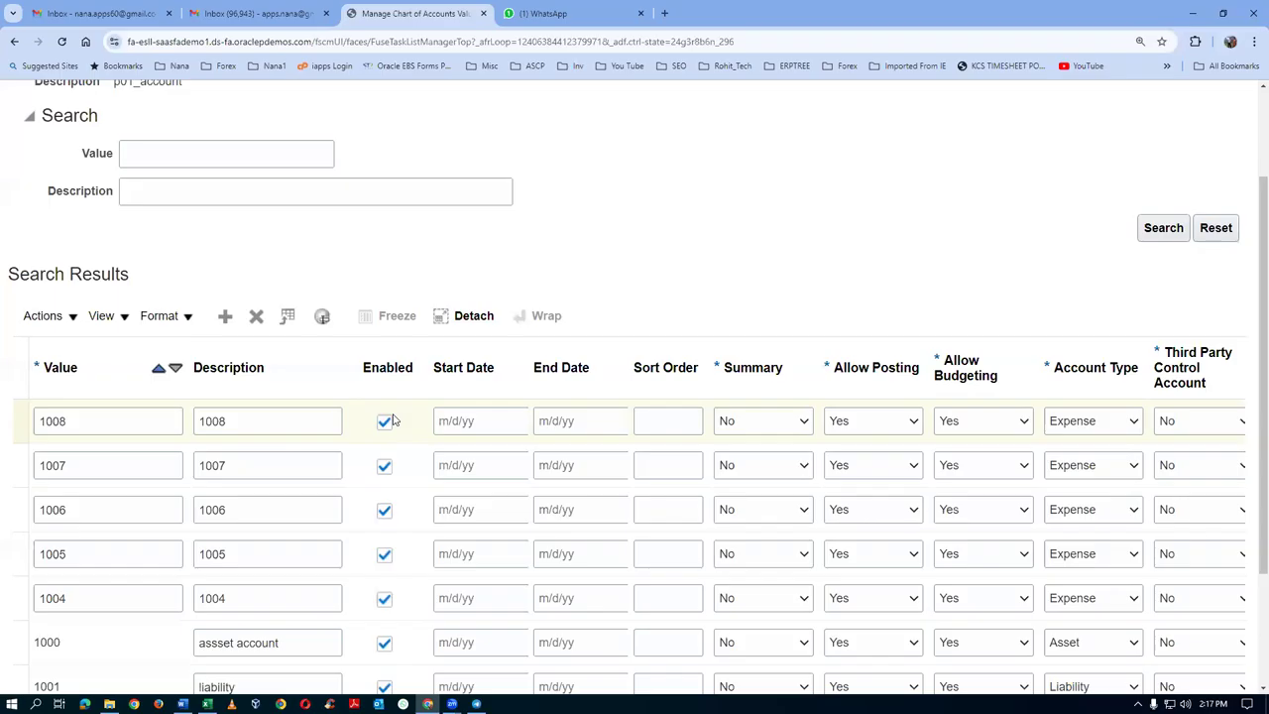
Step: Add account value 1009 with description 1009 and account type Asset
click(225, 315)
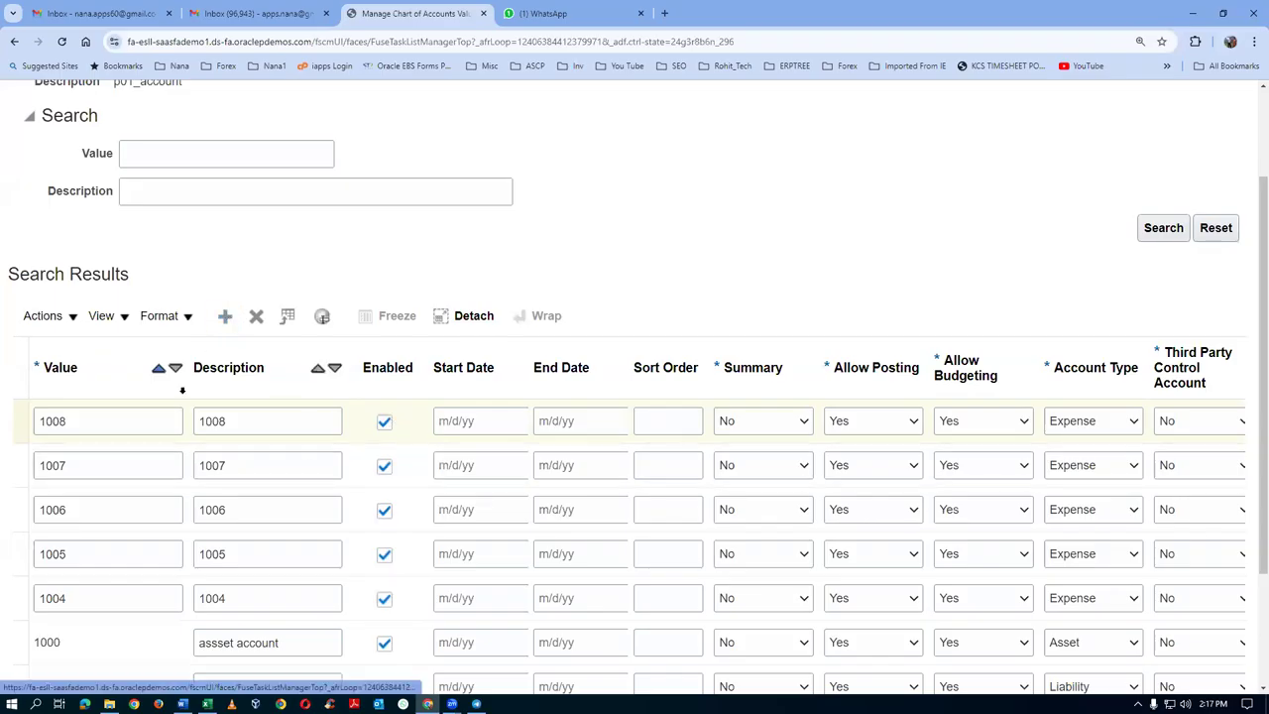
click(95, 427)
text(1009)
key(Tab)
text(1009)
key(Tab)
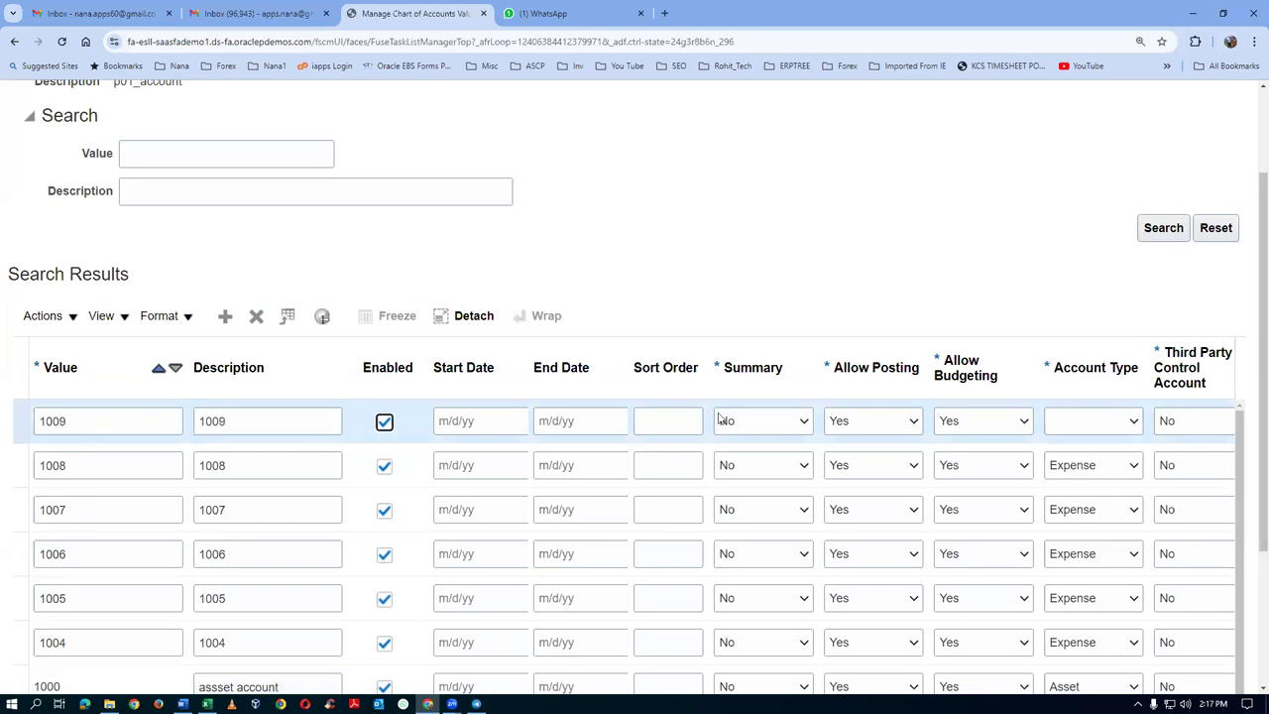
click(1078, 431)
click(1066, 457)
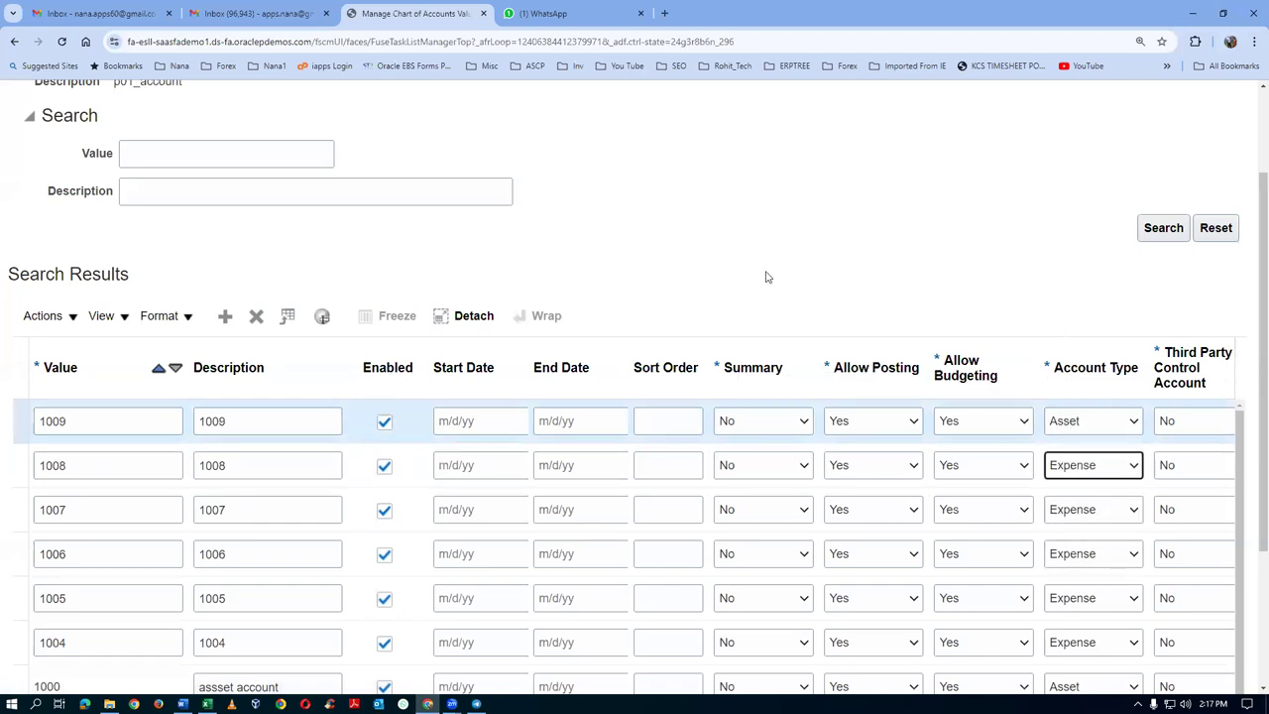
Step: Add account value 1010 with description 1010 and account type Asset
click(99, 419)
key(Tab)
text(1010)
key(Tab)
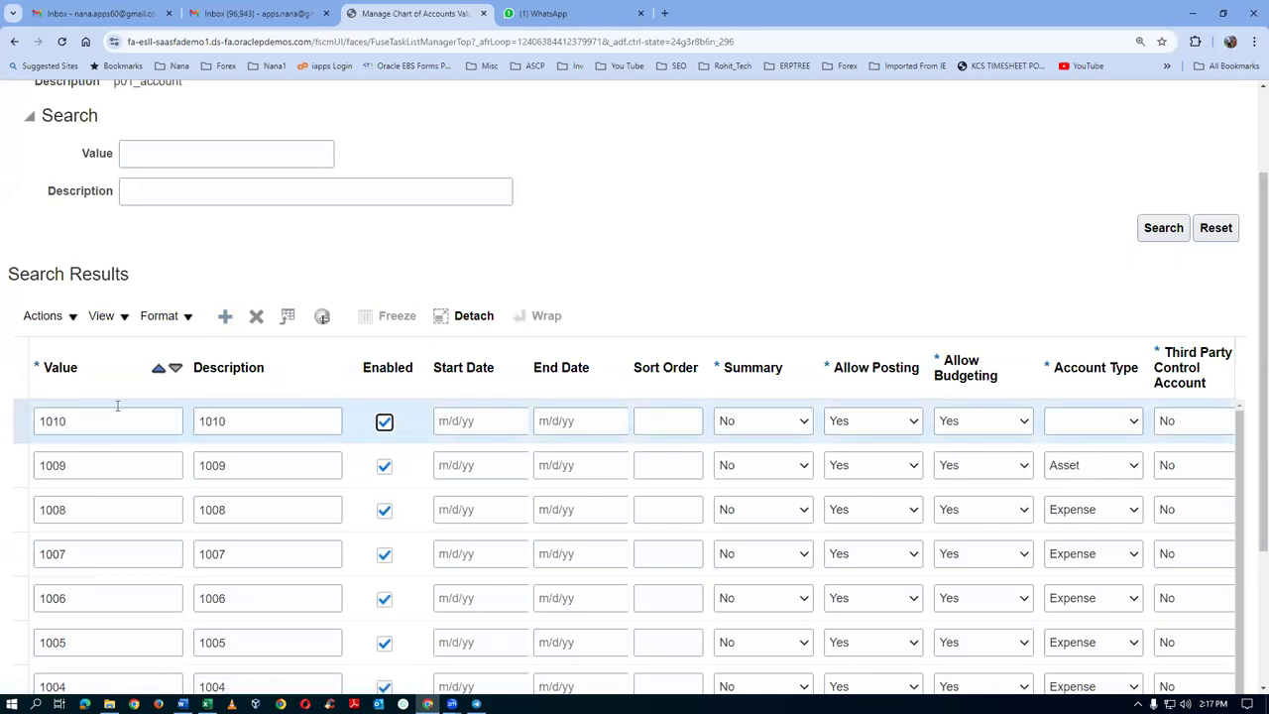
click(1079, 426)
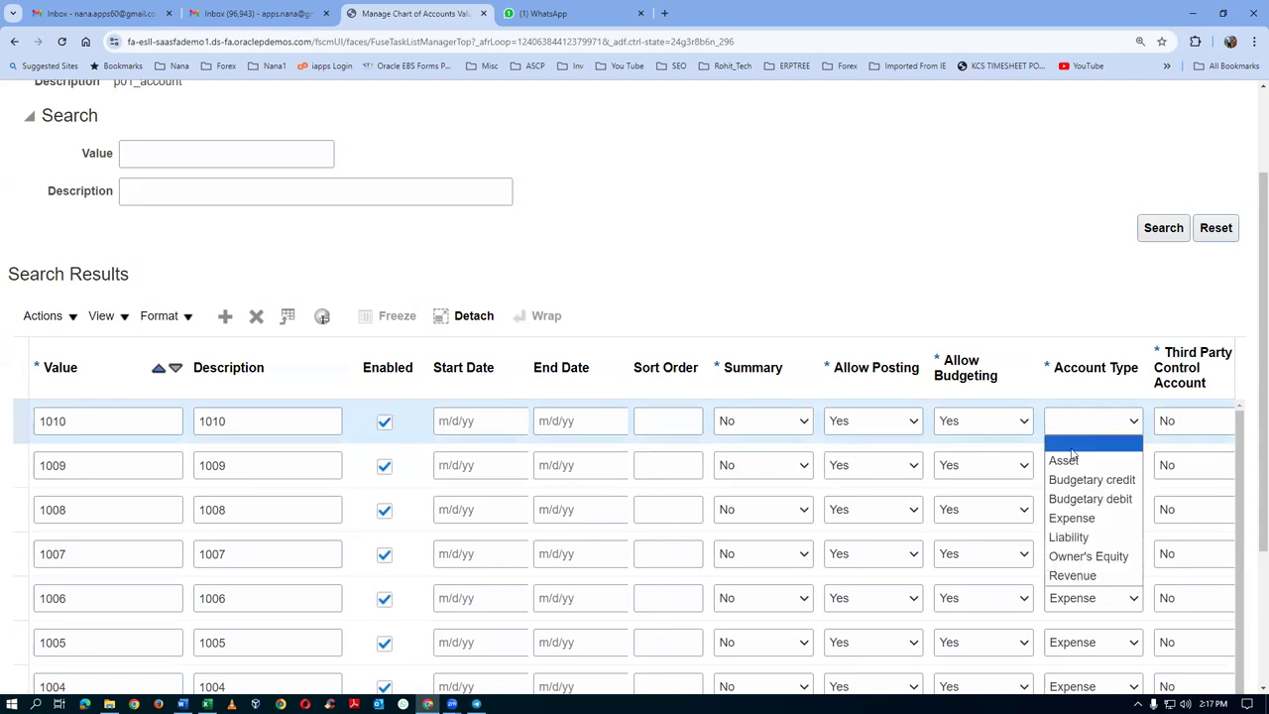
click(1069, 459)
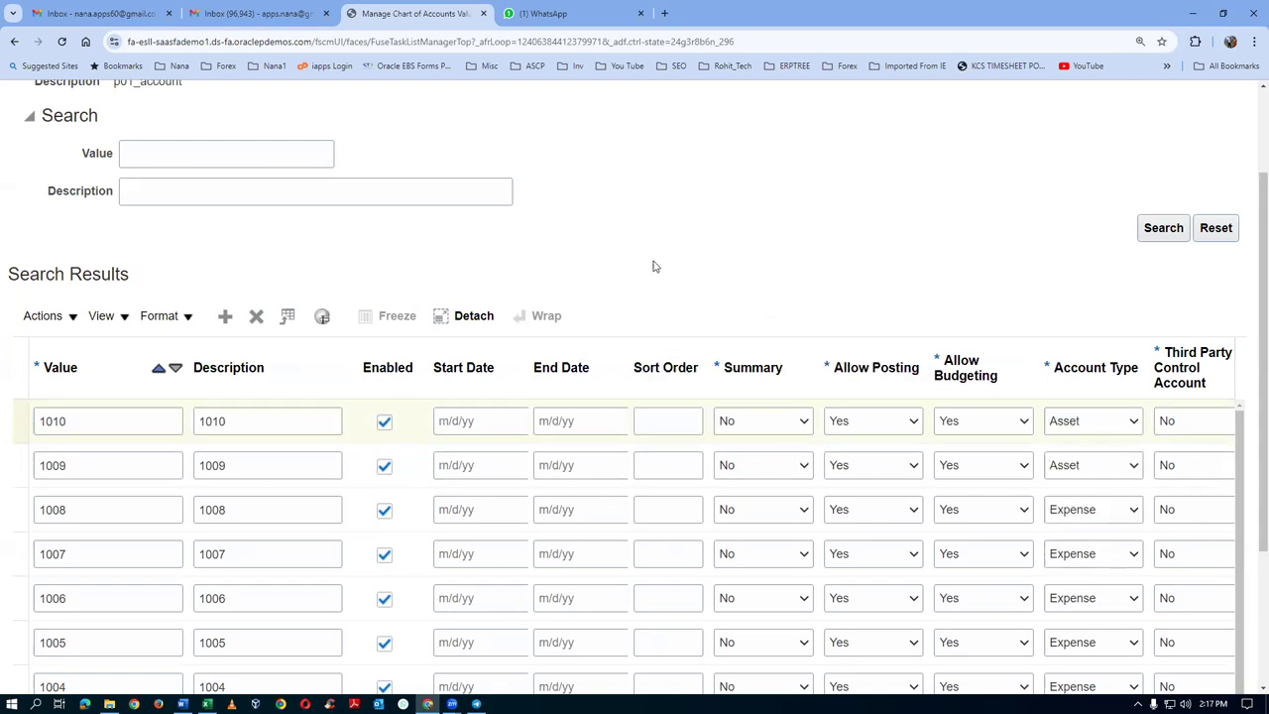
Step: Add account value 1011 with description 1011 and account type Asset
click(225, 315)
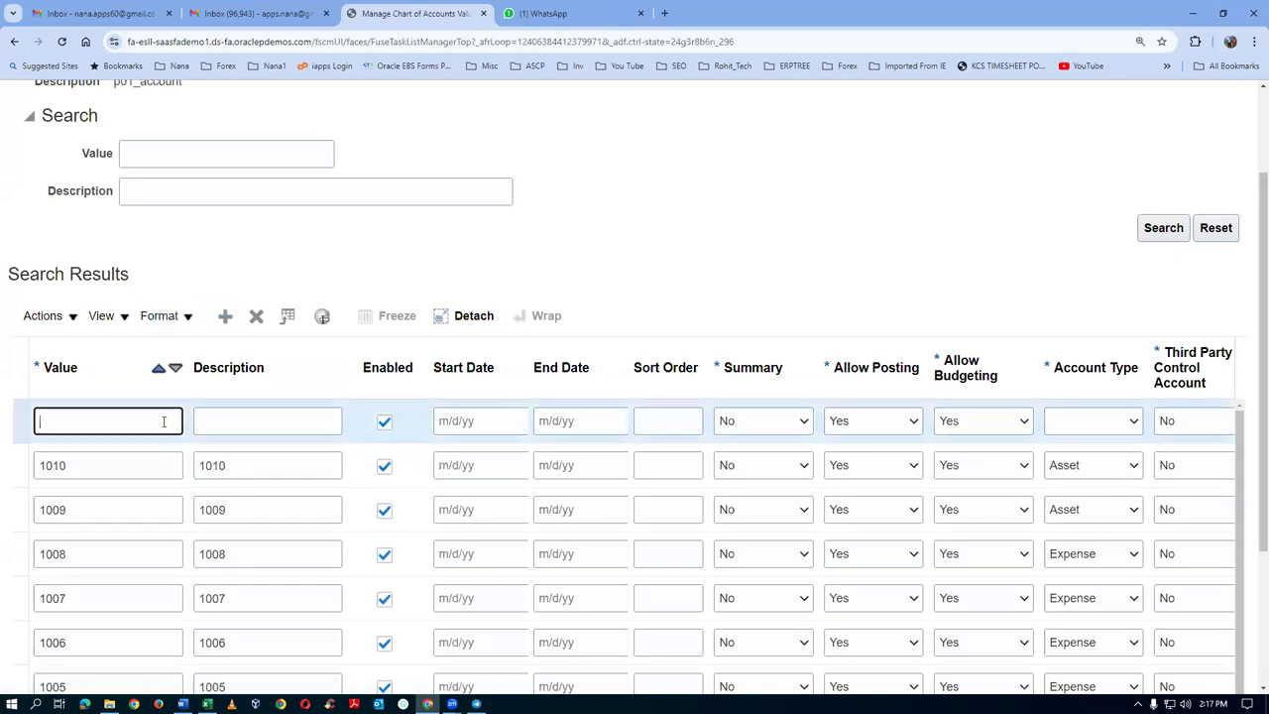
text(1011)
key(Tab)
text(1011)
key(Tab)
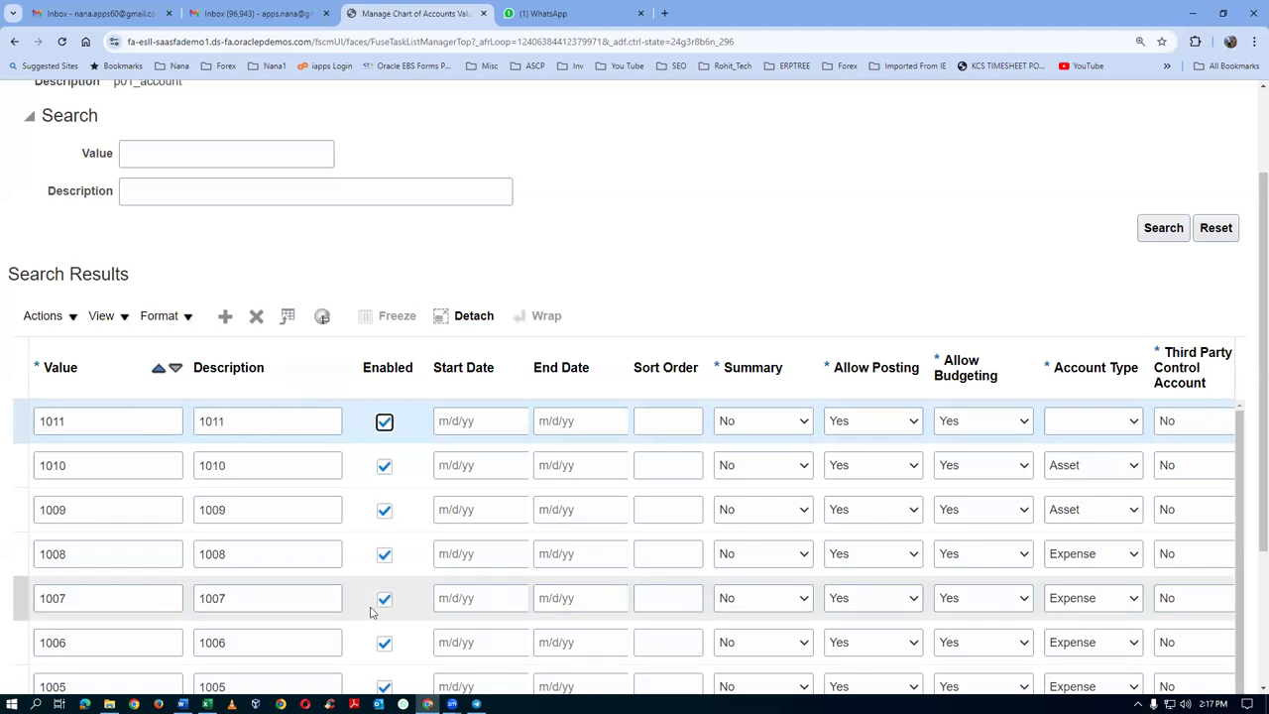
click(1091, 425)
click(1067, 461)
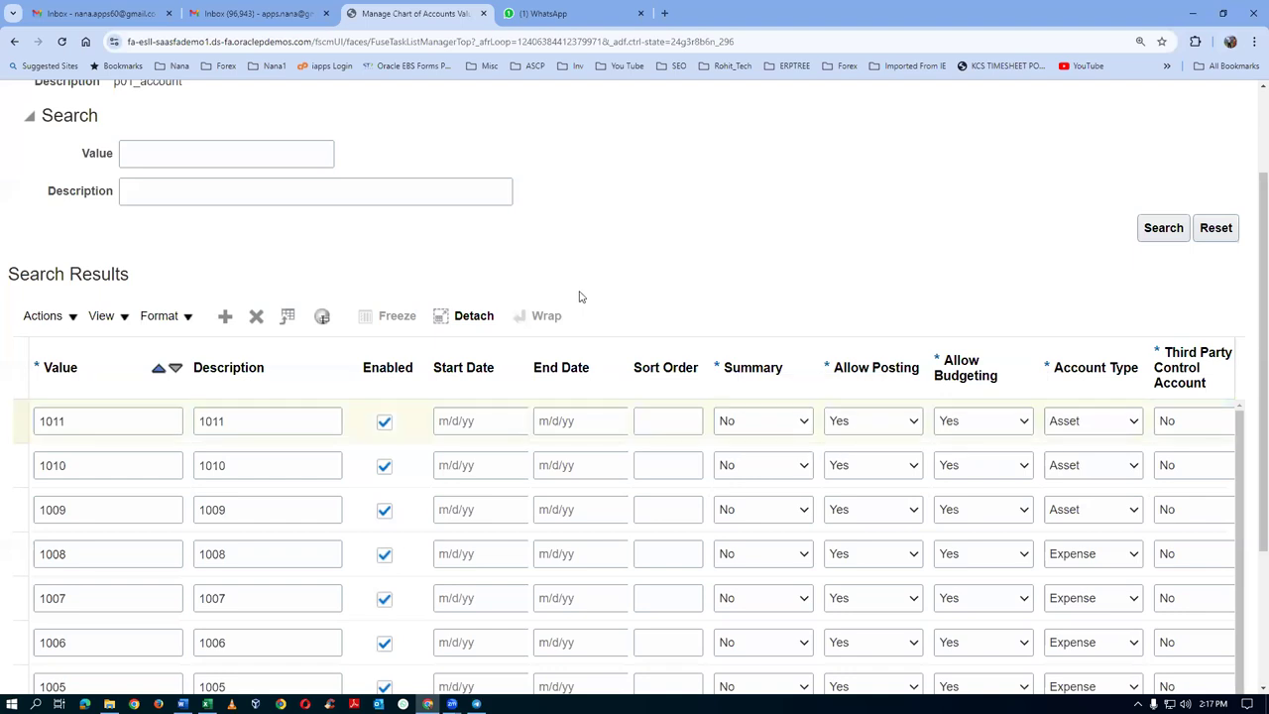
Step: Compare accounts 1012 and 1001 in the Word document's configured accounts table, then return to the value set page in Chrome
key(alt+Tab)
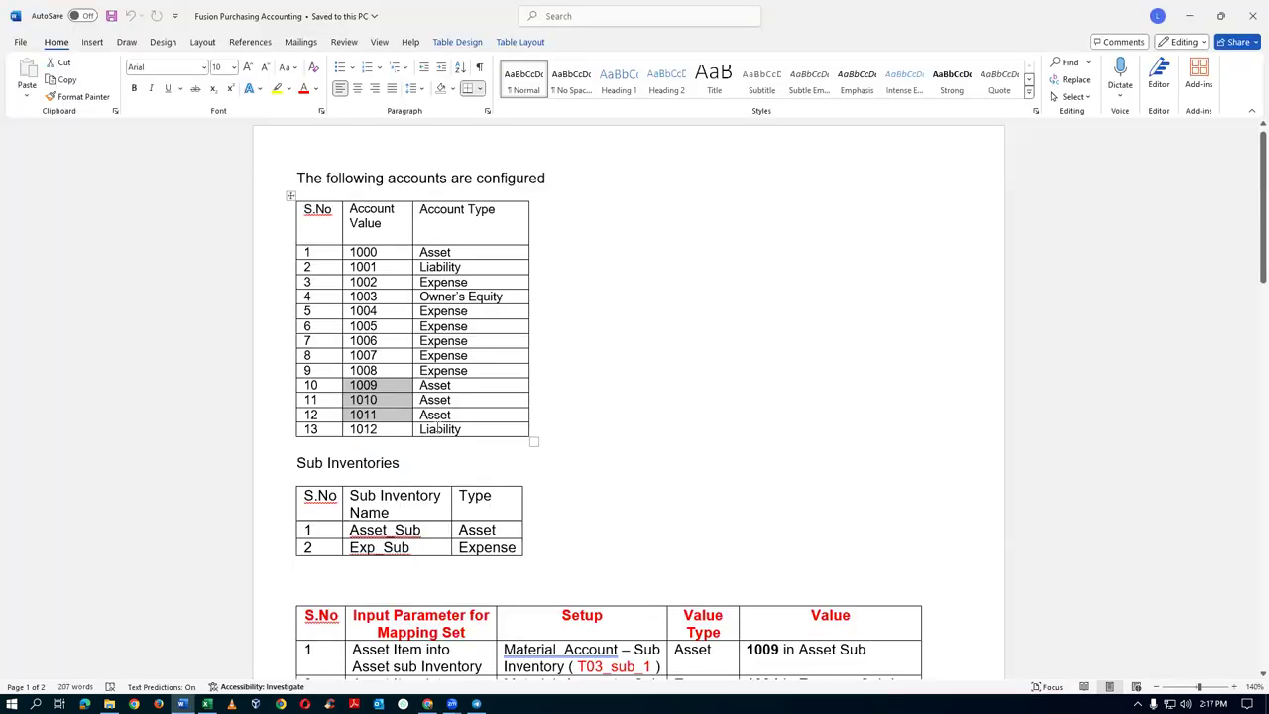
click(423, 430)
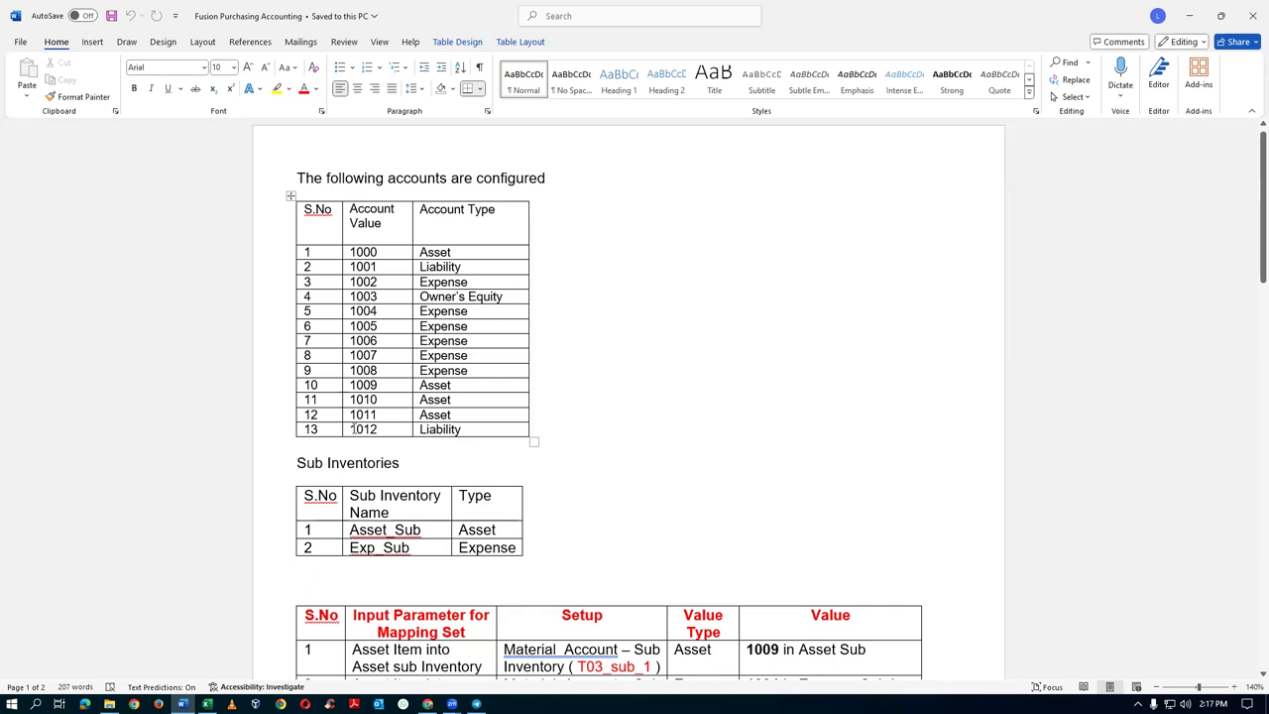
drag(349, 430, 390, 427)
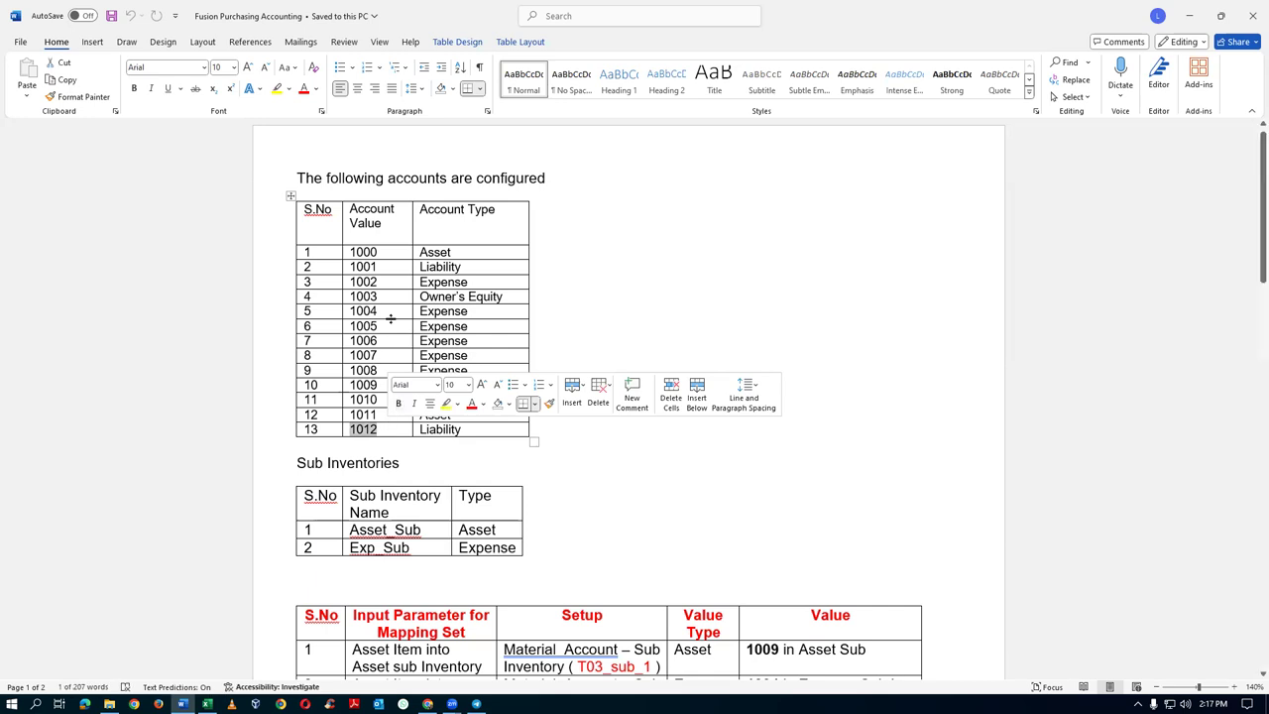
drag(351, 266, 378, 266)
drag(349, 429, 383, 430)
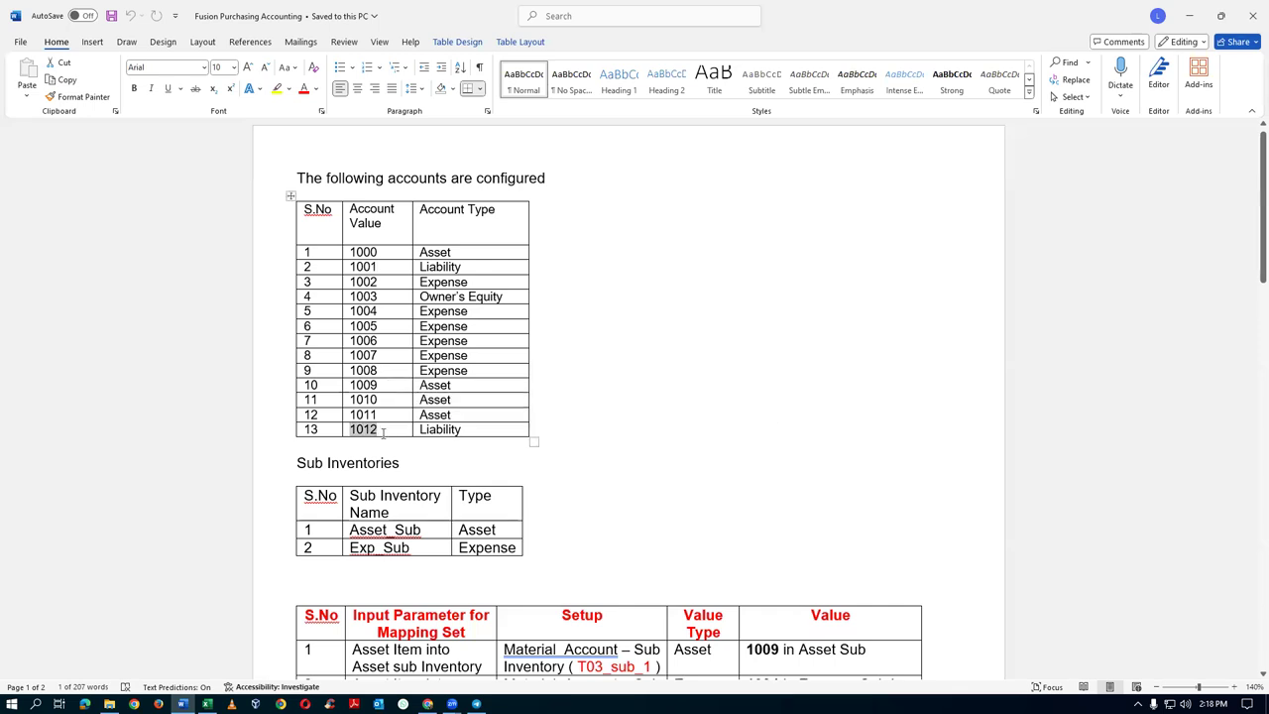
key(alt+Tab)
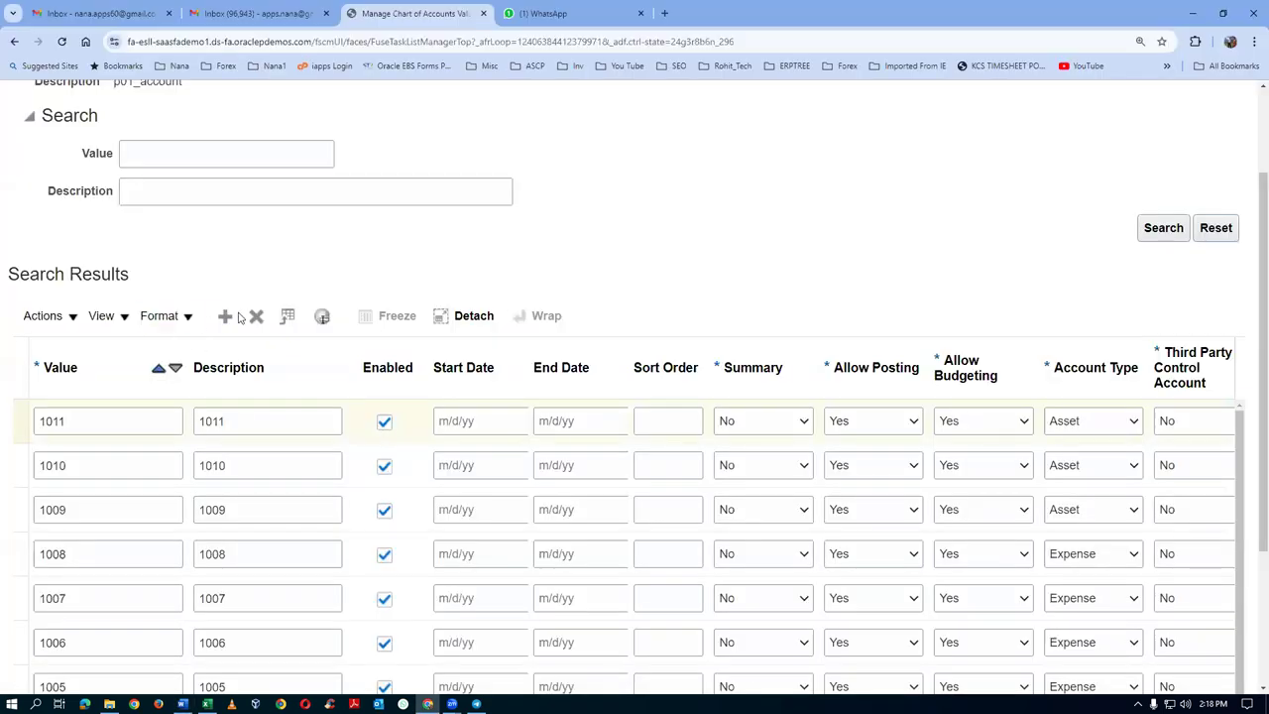
Step: Add account value 1012 with description 1012 and account type Liability, then save and close the p01_account values
click(127, 421)
key(Tab)
text(1012)
key(Tab)
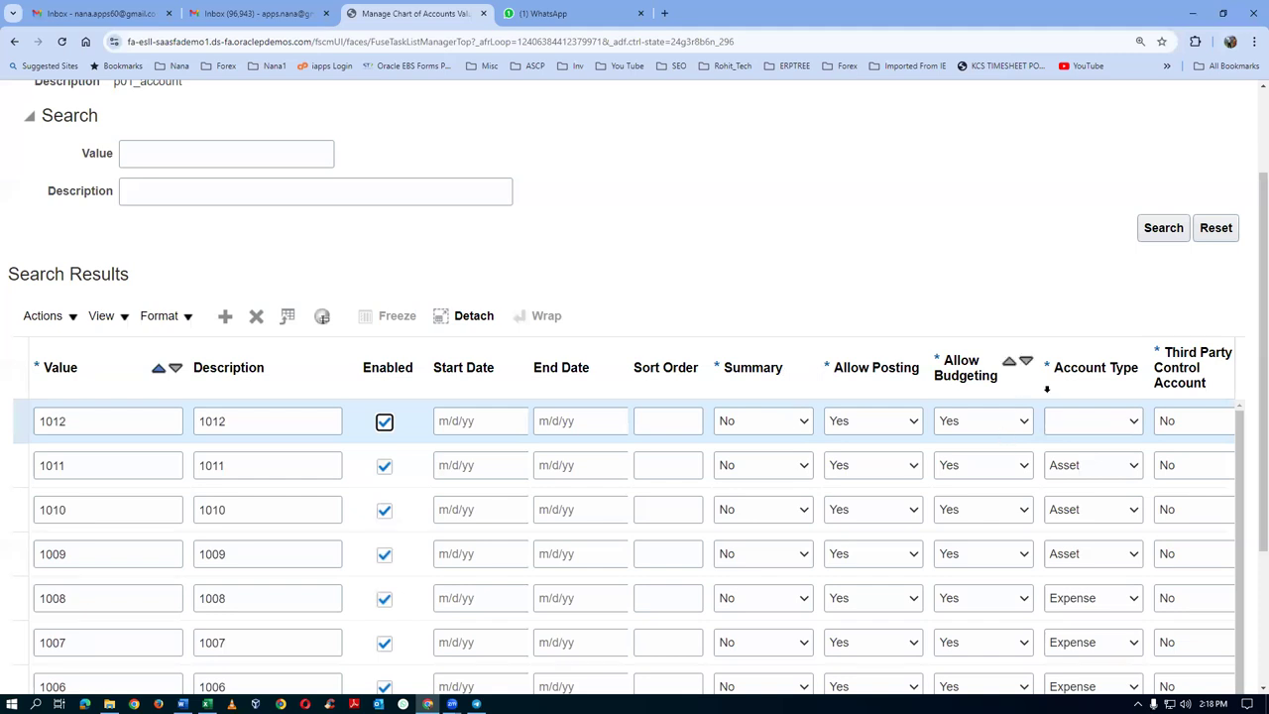
click(1120, 424)
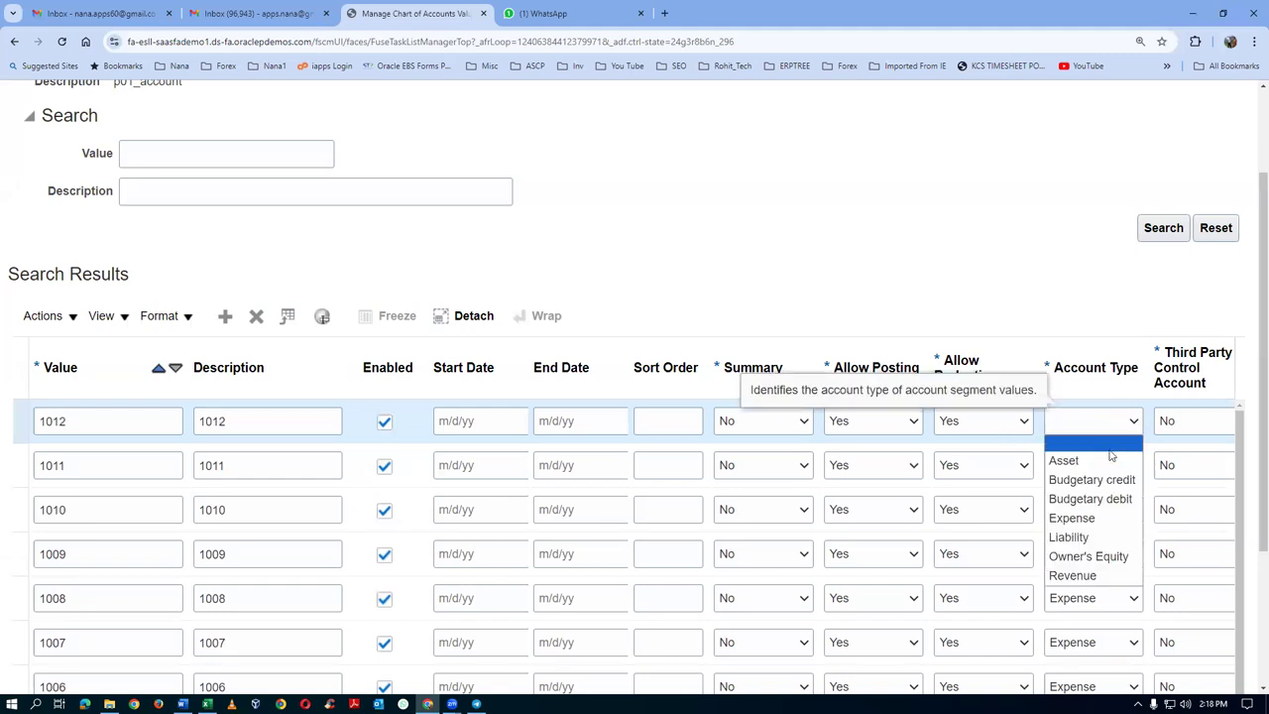
click(1081, 536)
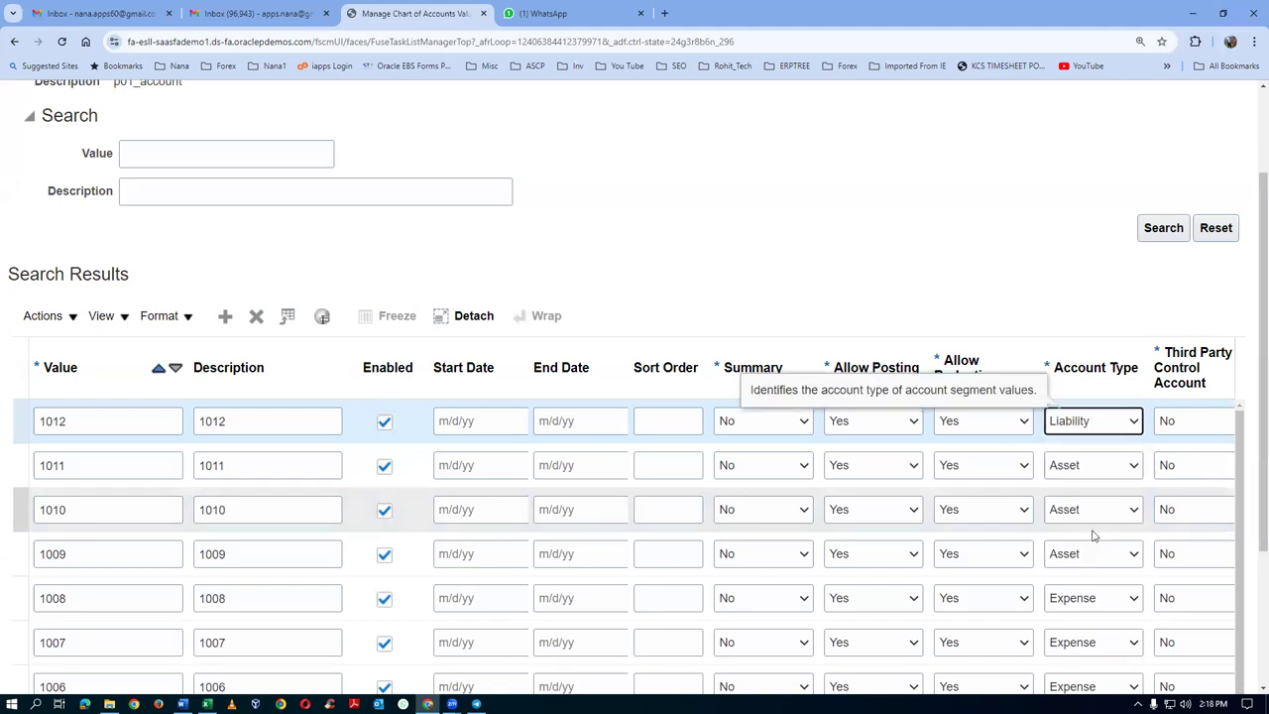
click(838, 269)
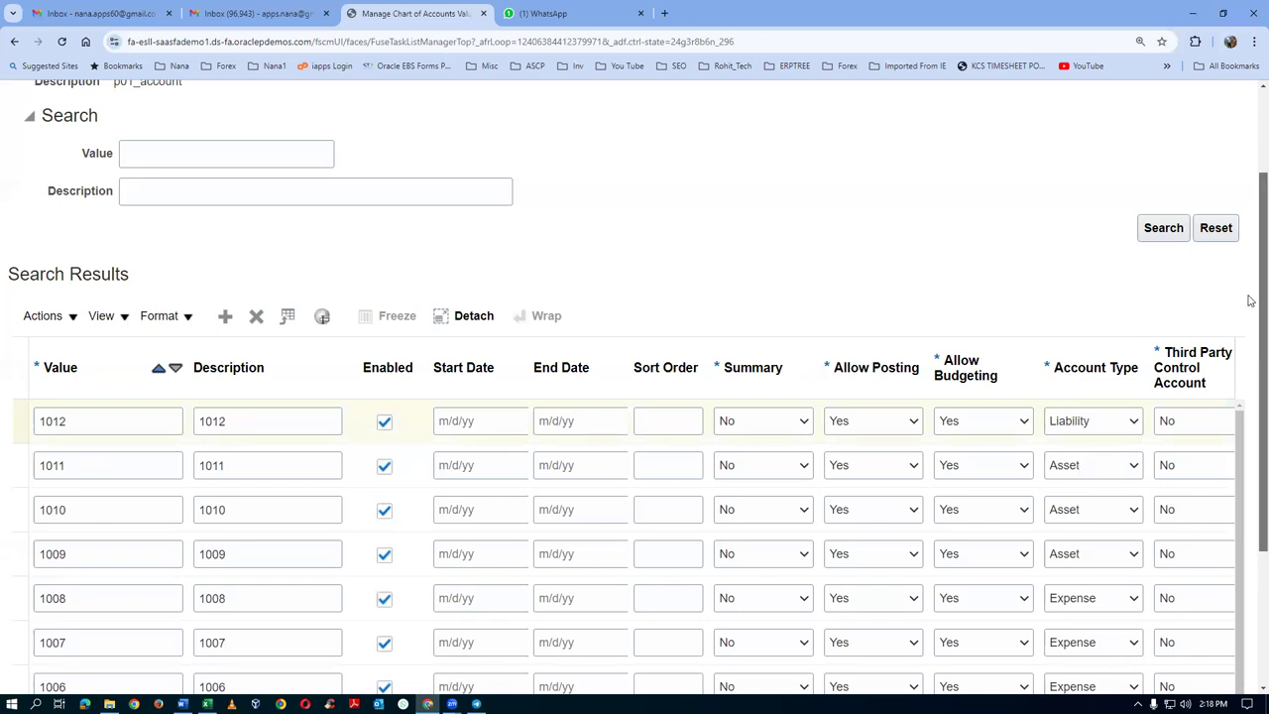
scroll(1251, 301, up, 2)
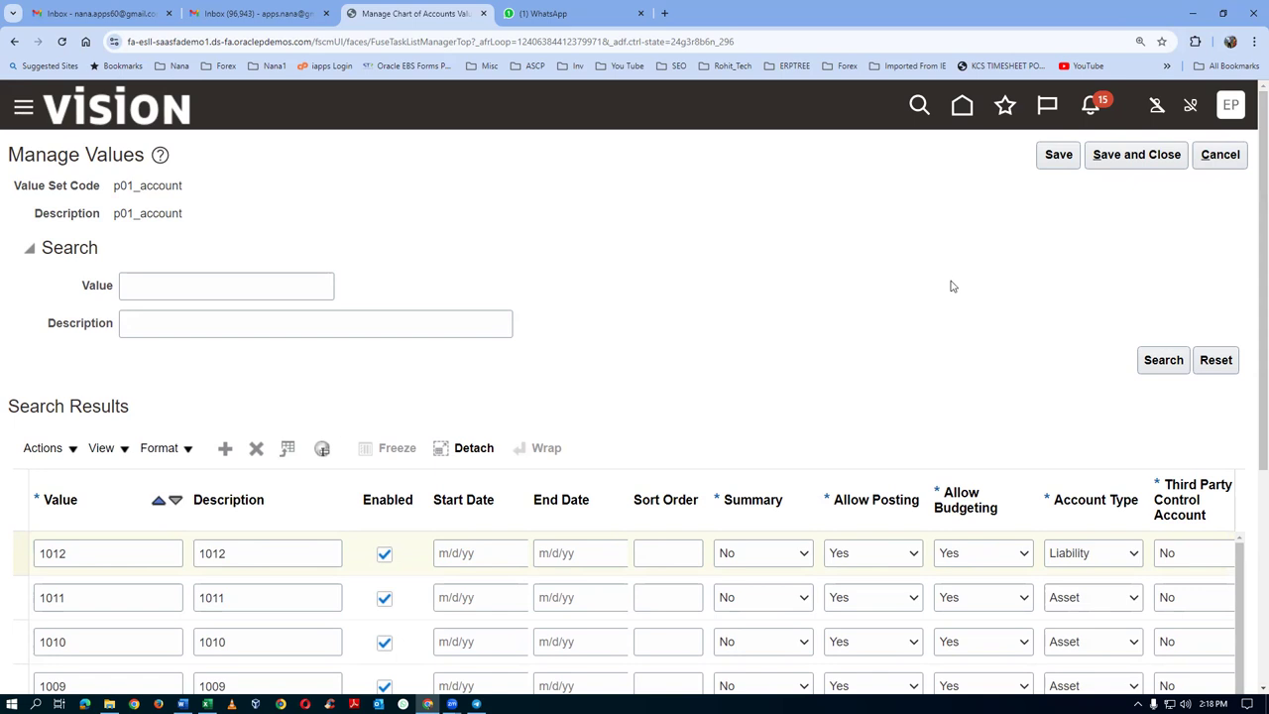
click(1130, 161)
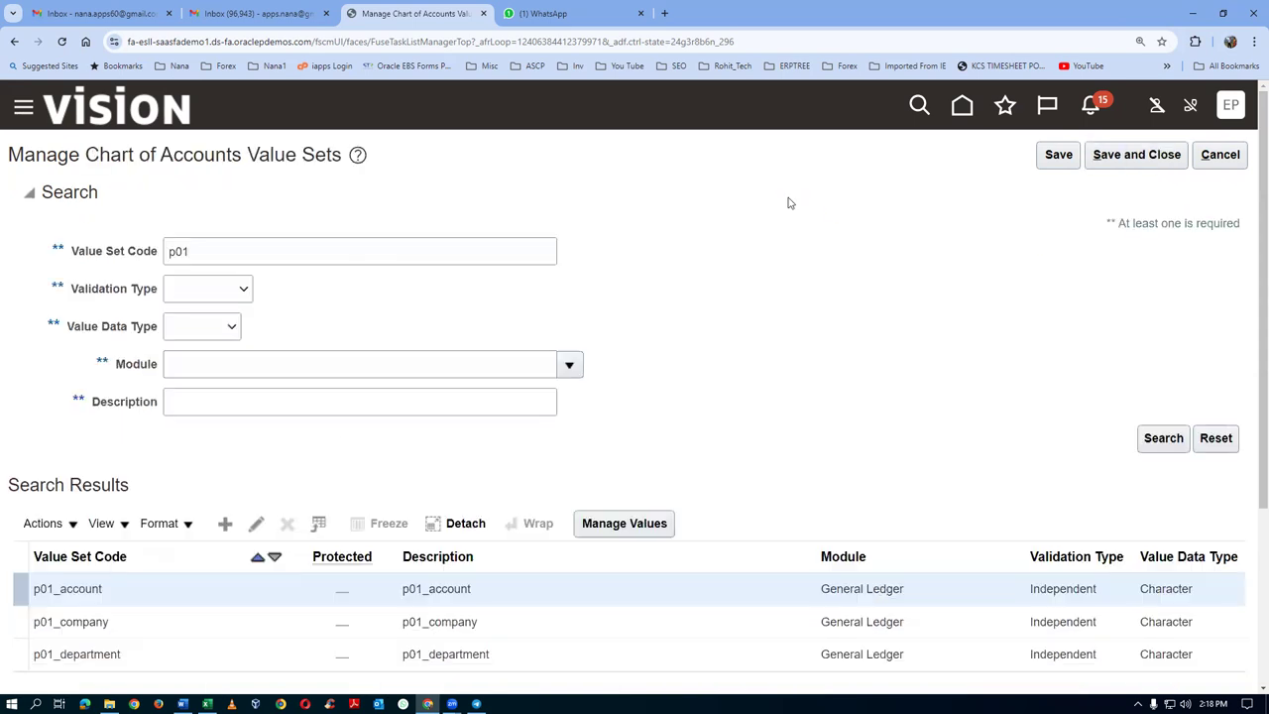
Step: Reopen the p01_account values, list them all, and check accounts 1000 to 1012 and their account types
click(635, 512)
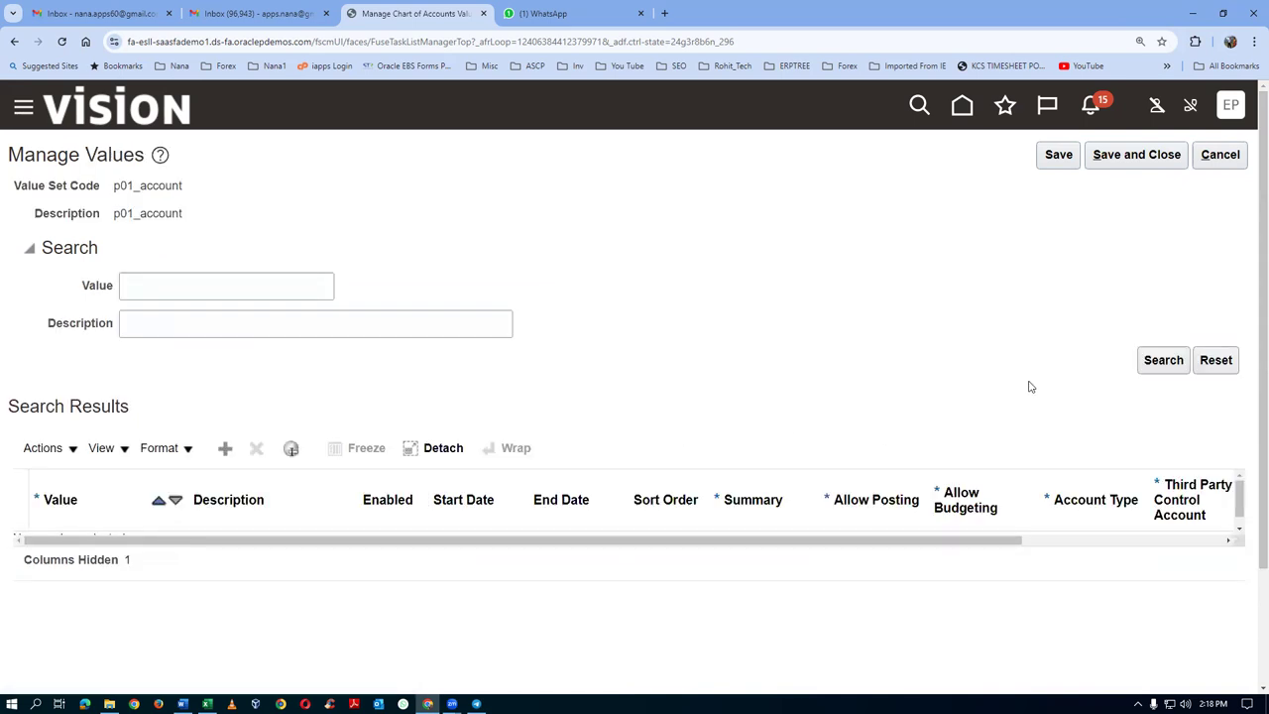
click(1166, 361)
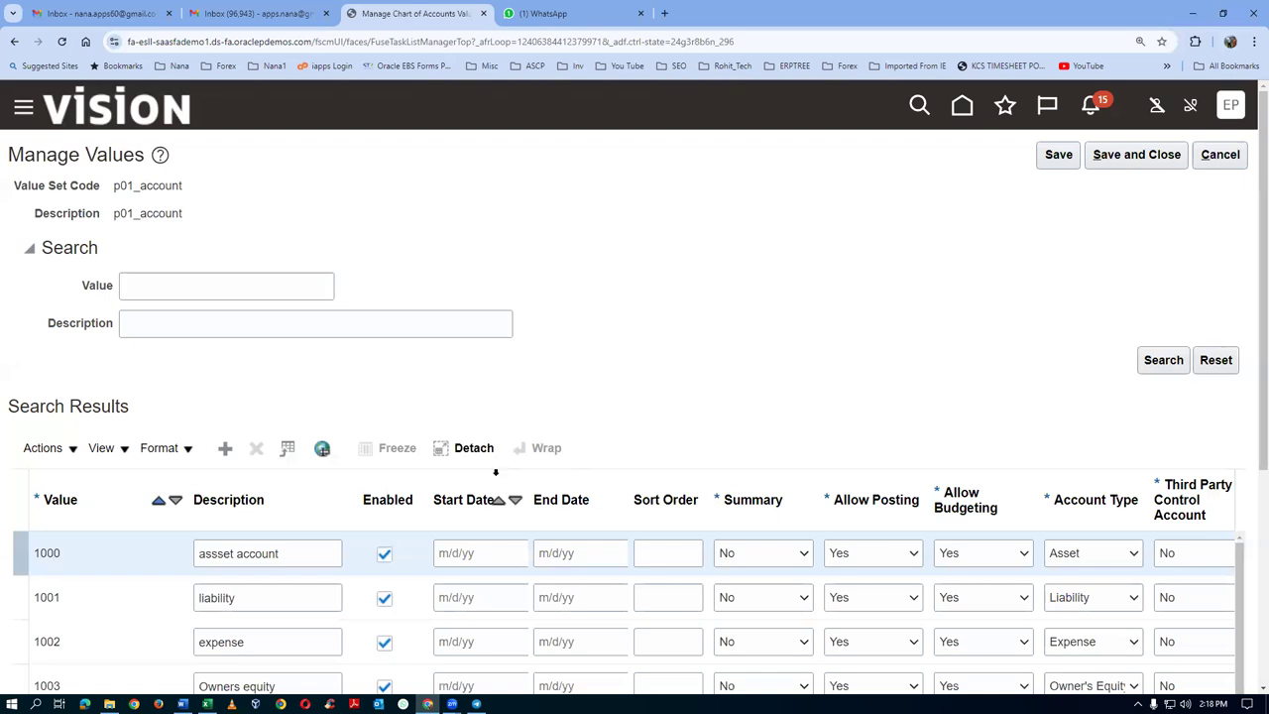
scroll(377, 514, down, 1)
scroll(376, 514, down, 6)
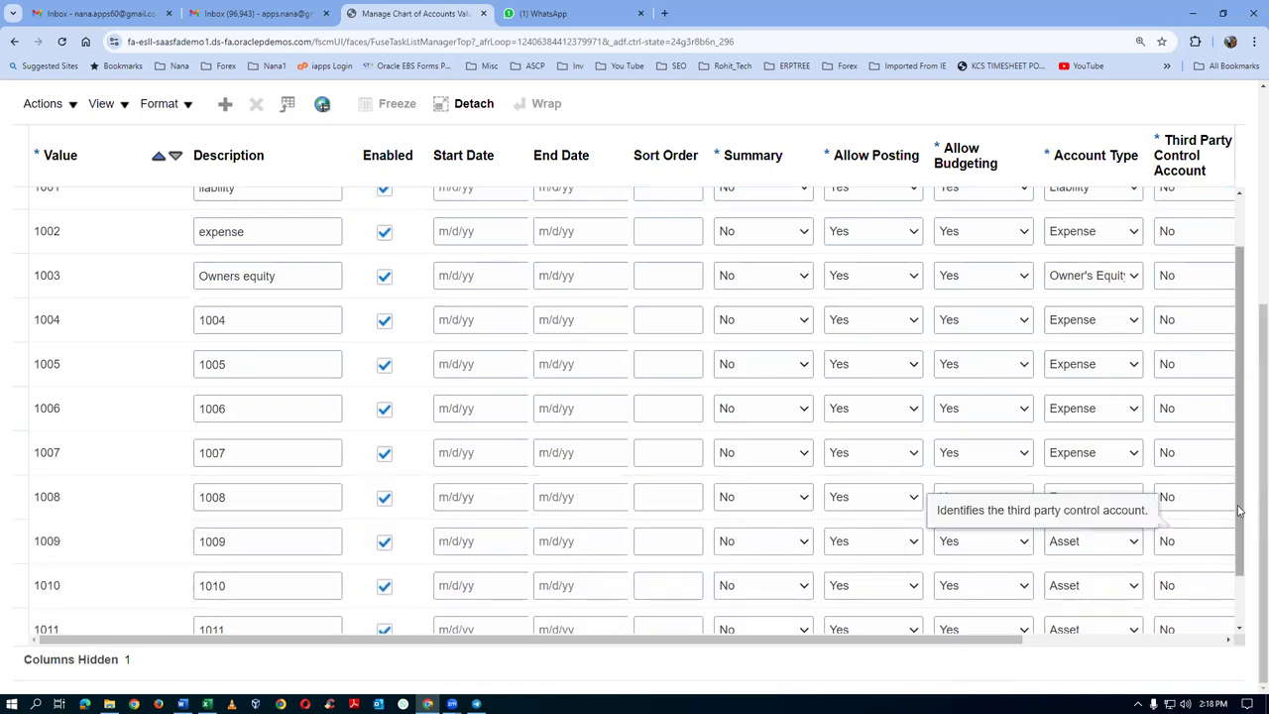
drag(1242, 511, 1249, 563)
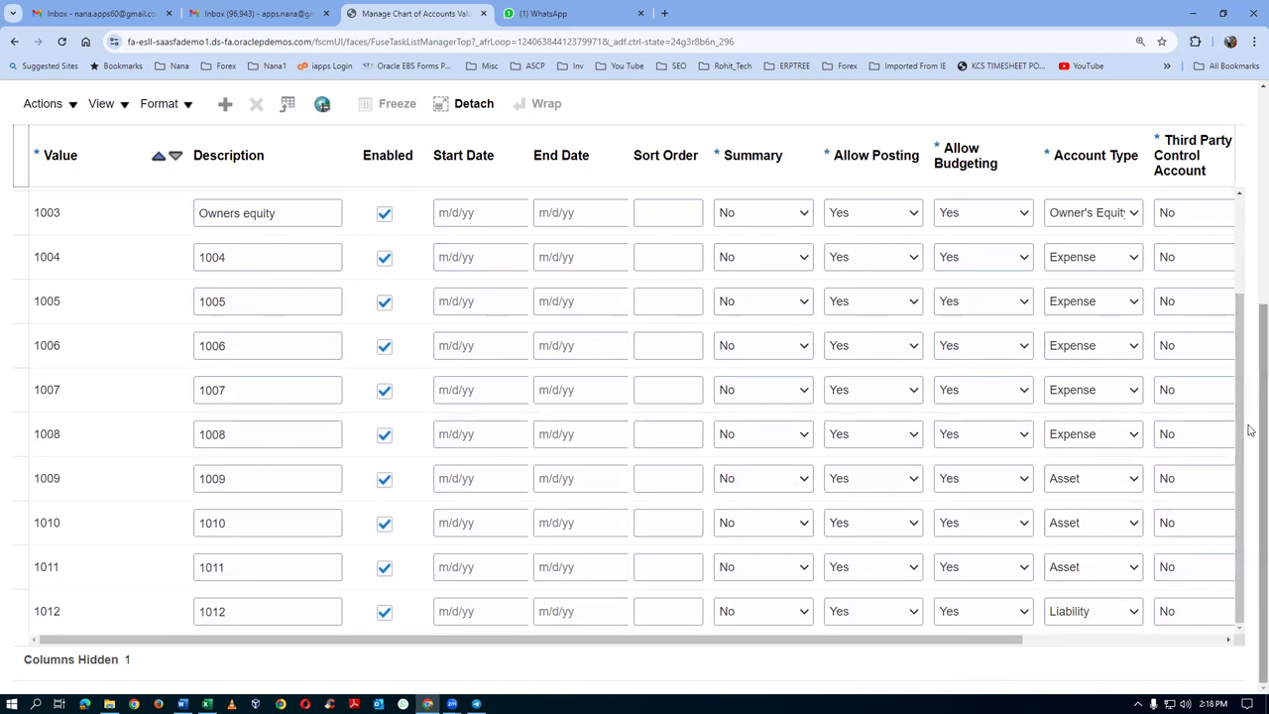
scroll(1250, 430, up, 4)
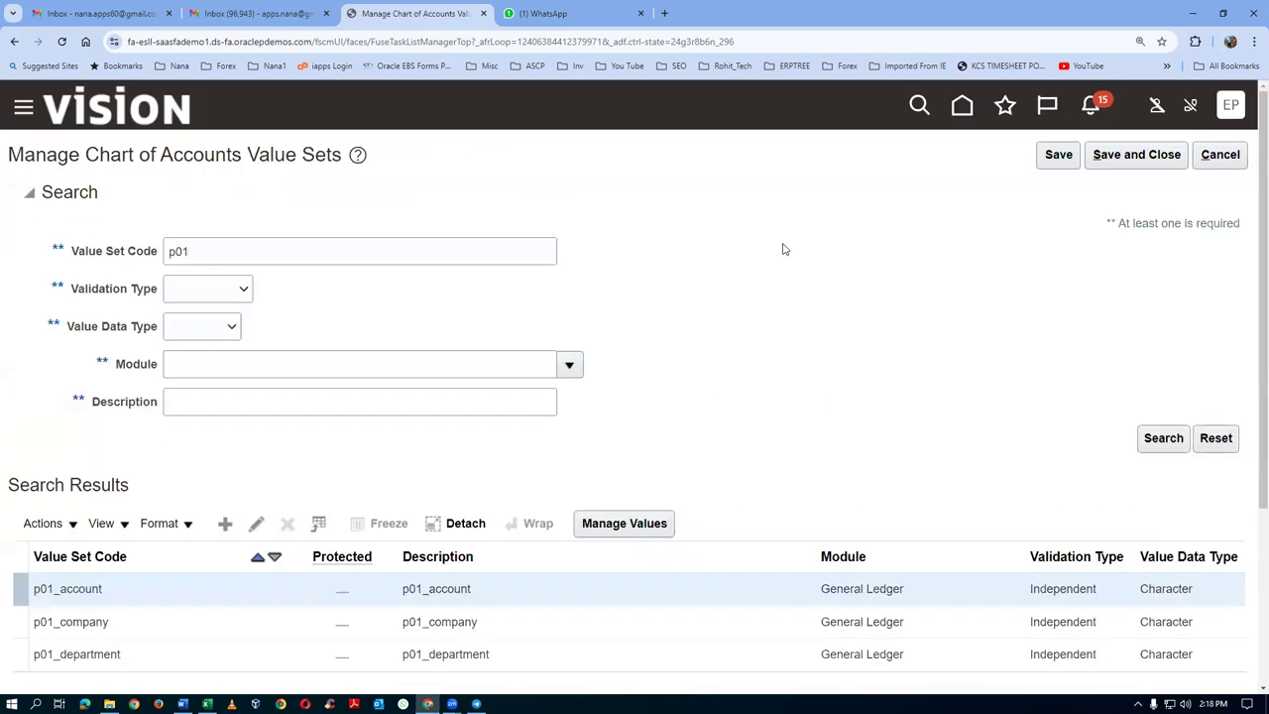
Step: Copy the name Asset_Sub from the Word document's Sub Inventories table and return to the value sets page in Chrome
key(alt+Tab)
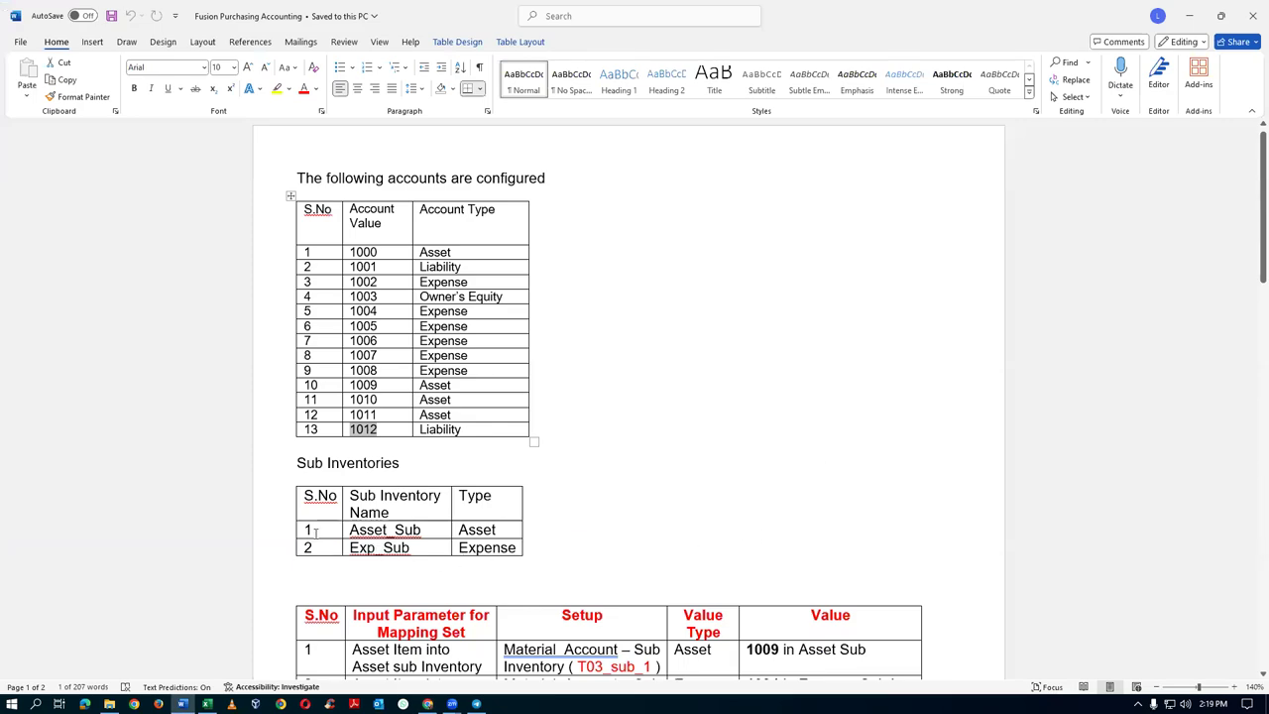
click(316, 532)
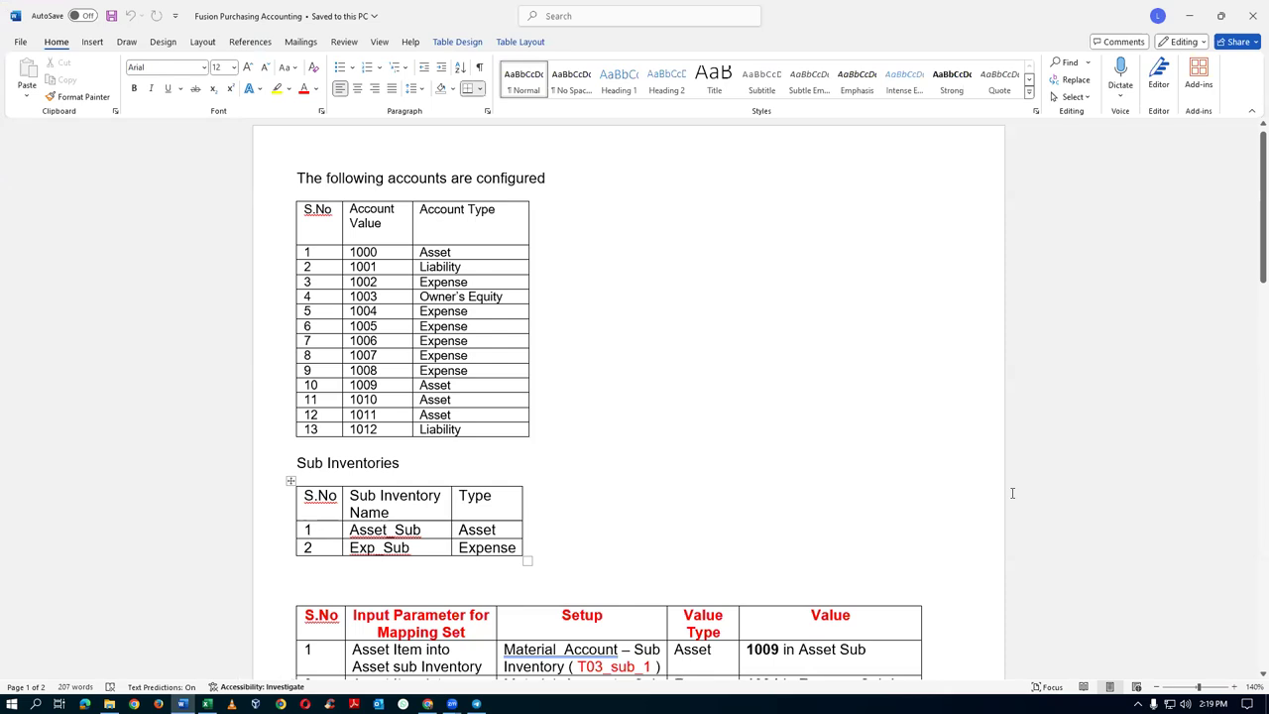
key(Tab)
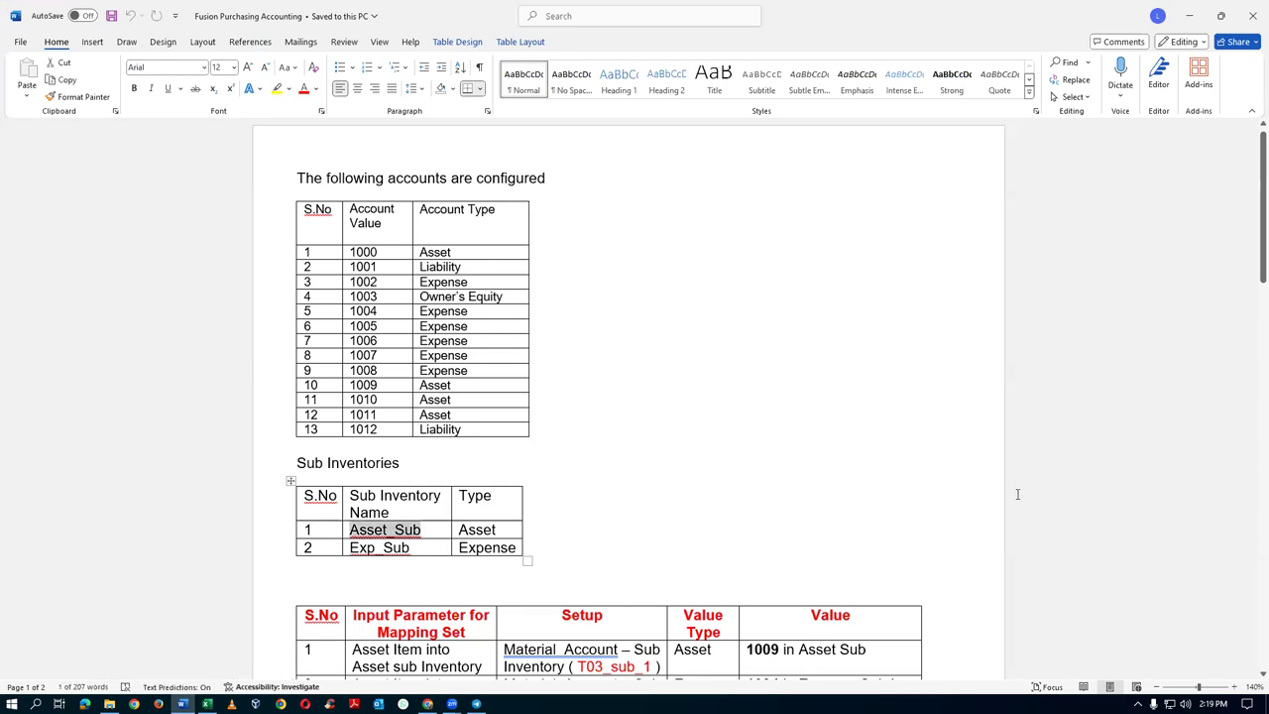
key(ctrl+c)
key(alt+Tab)
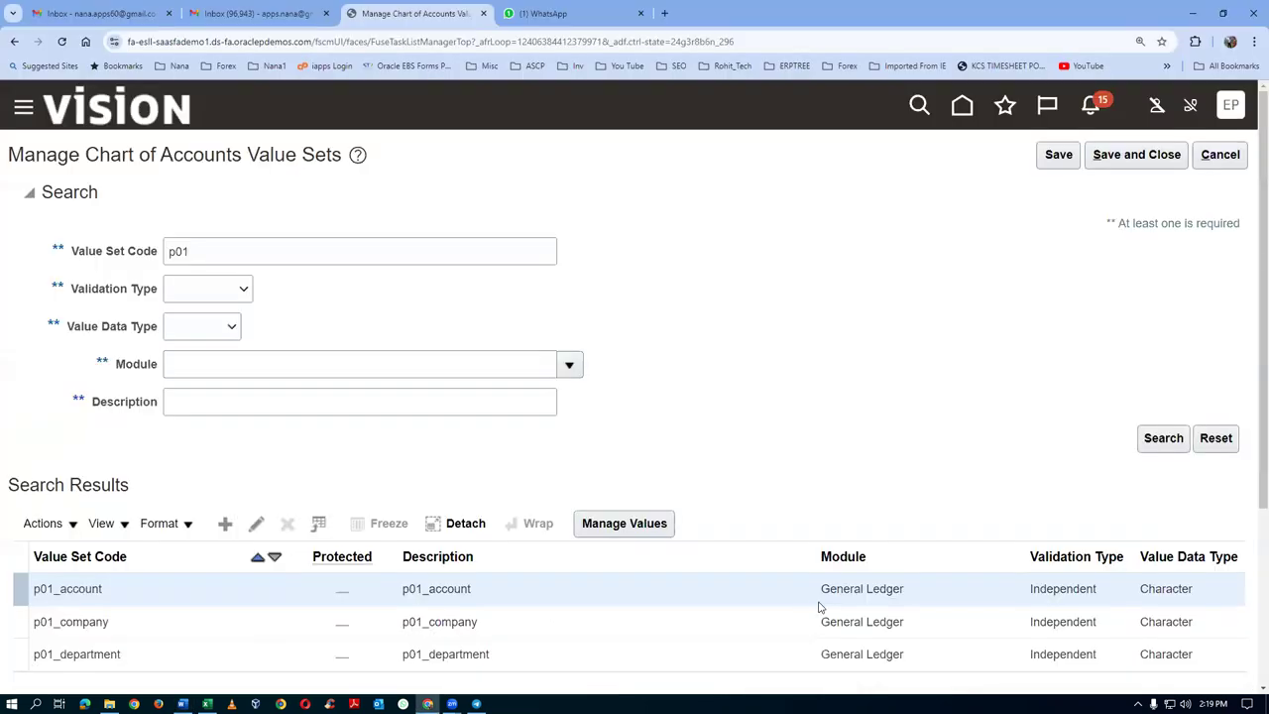
Step: Search the setup tasks for man%sub%loca% and open Manage Subinventories and Locators for organization P011
click(1218, 159)
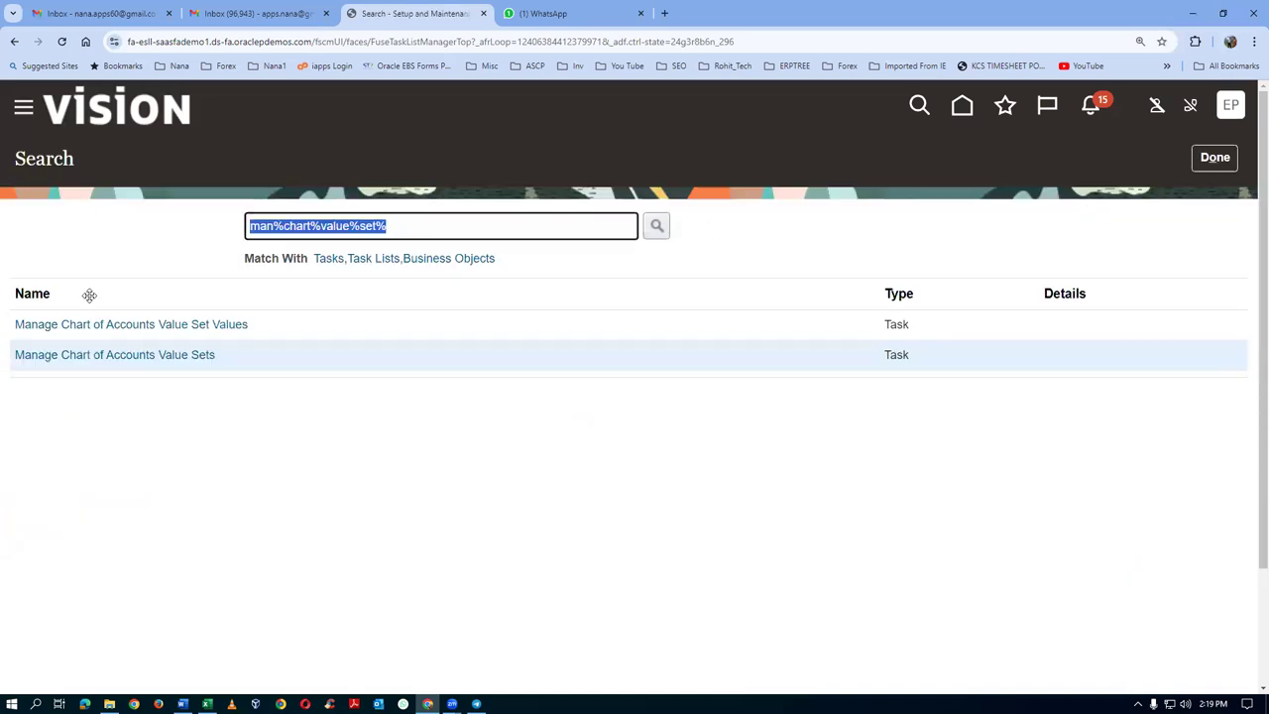
text(man%sub%loca%)
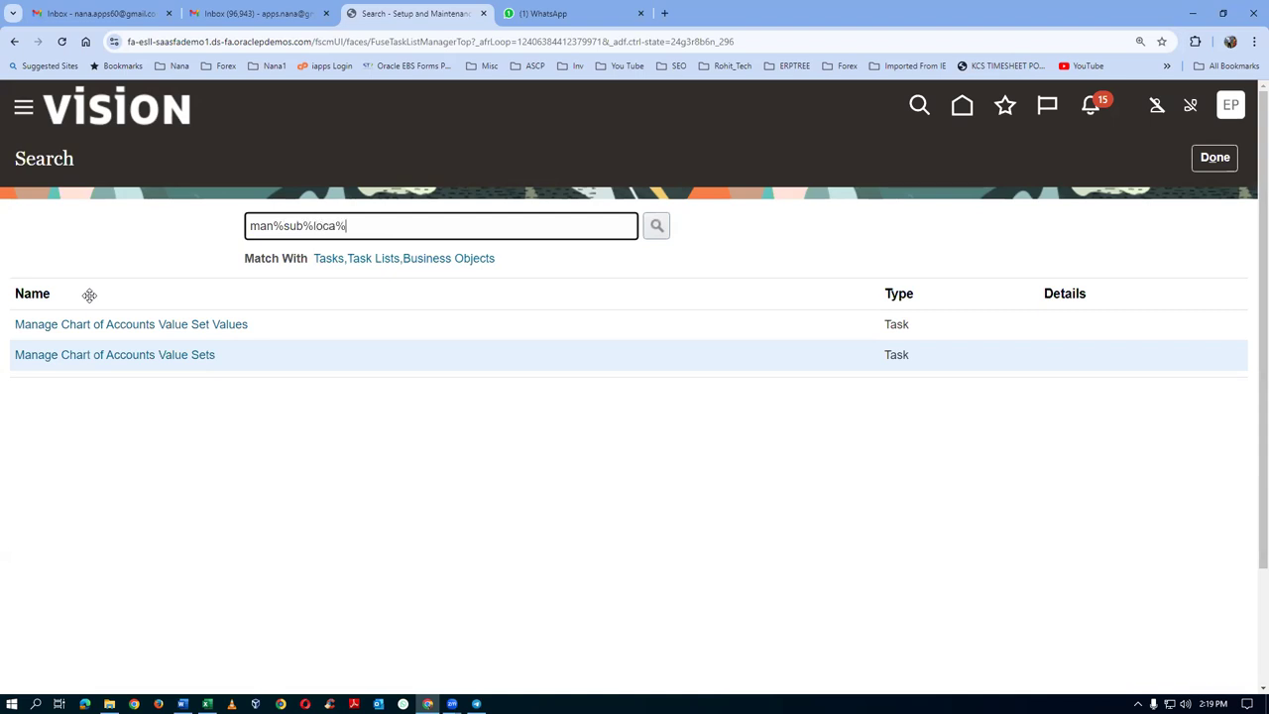
key(Return)
click(93, 327)
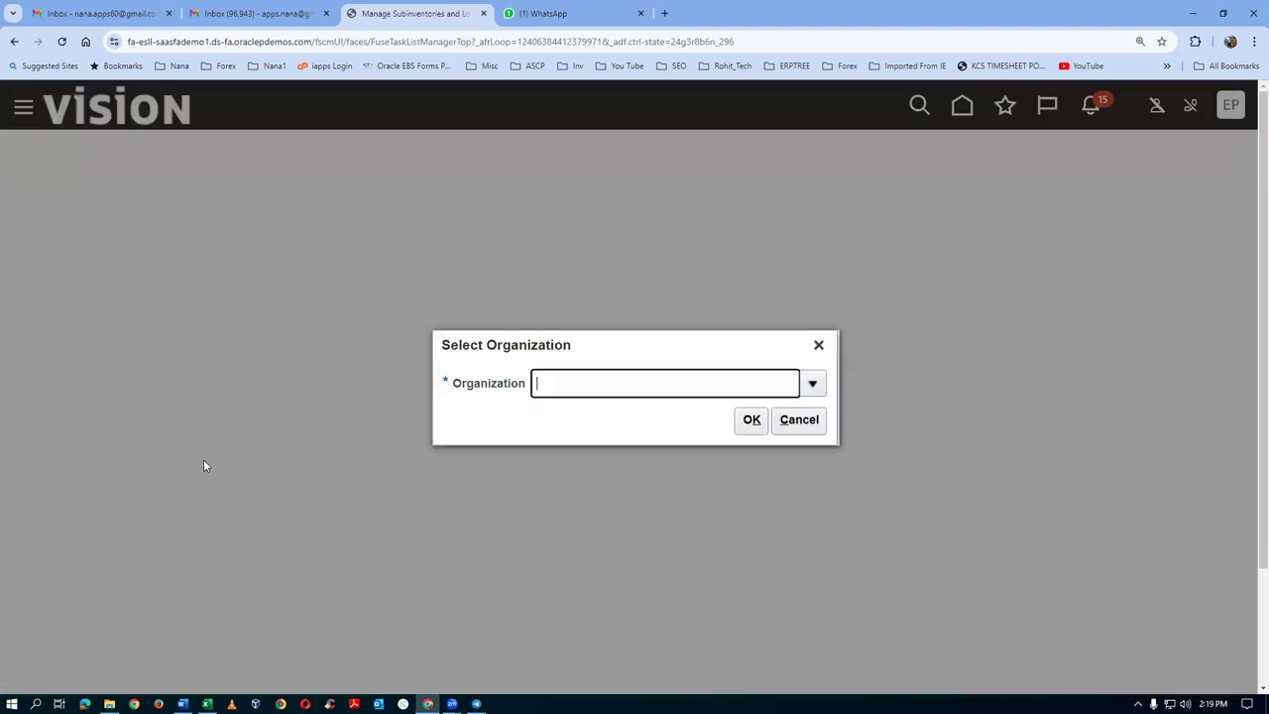
text(P011)
key(Tab)
click(751, 421)
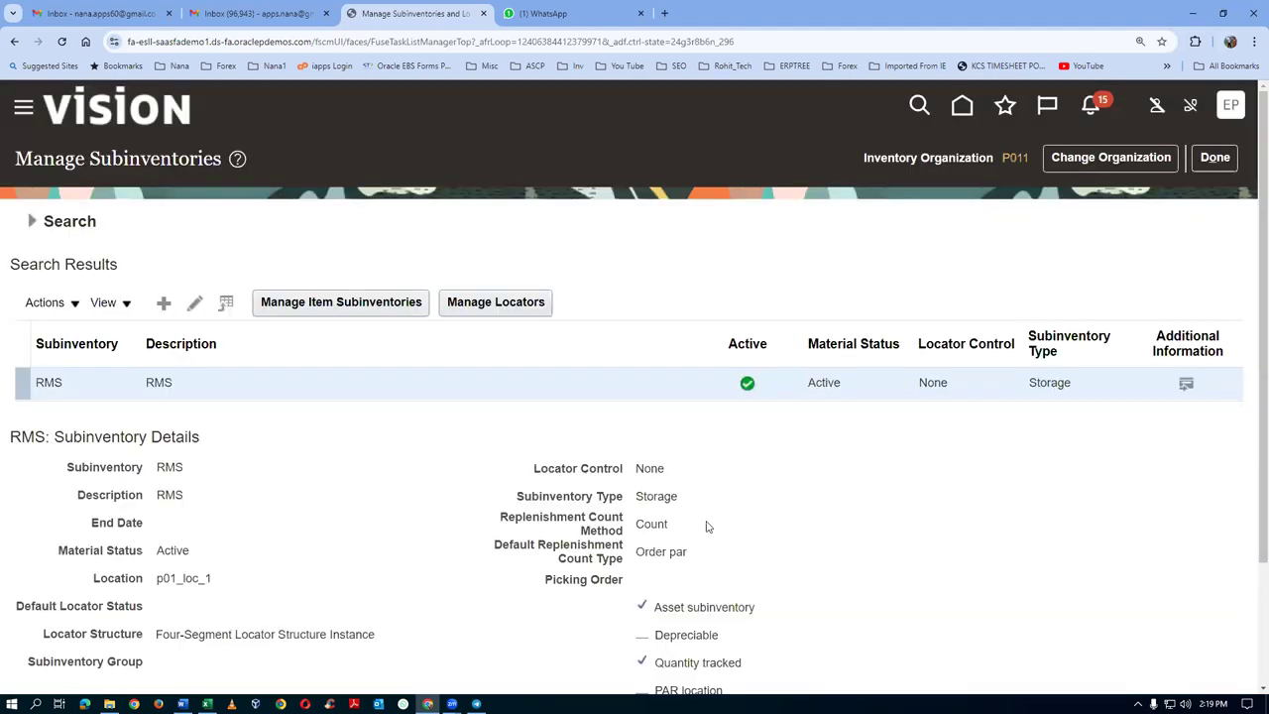
Step: Create and save an asset subinventory named Asset_Sub with description Asset_Sub and location p01_loc_1
click(164, 303)
click(231, 259)
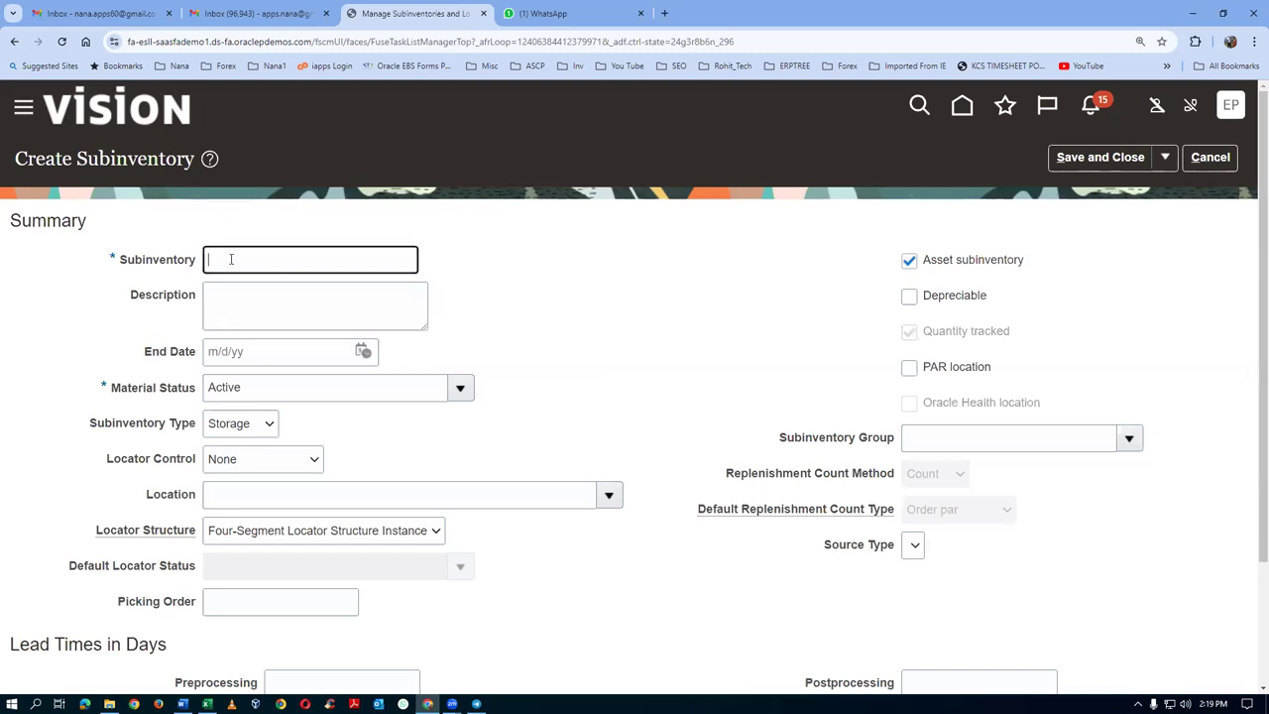
text(Asset_Sub)
click(238, 328)
key(ctrl+v)
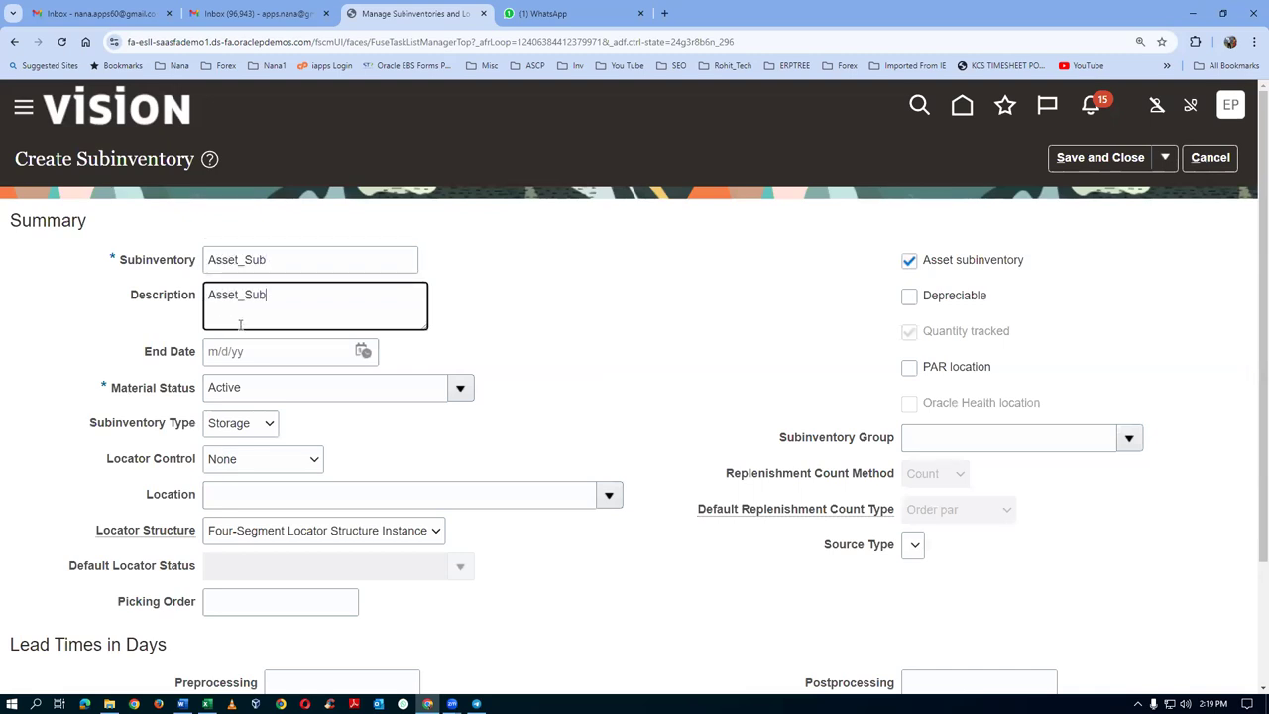
click(249, 501)
text(p01)
key(Tab)
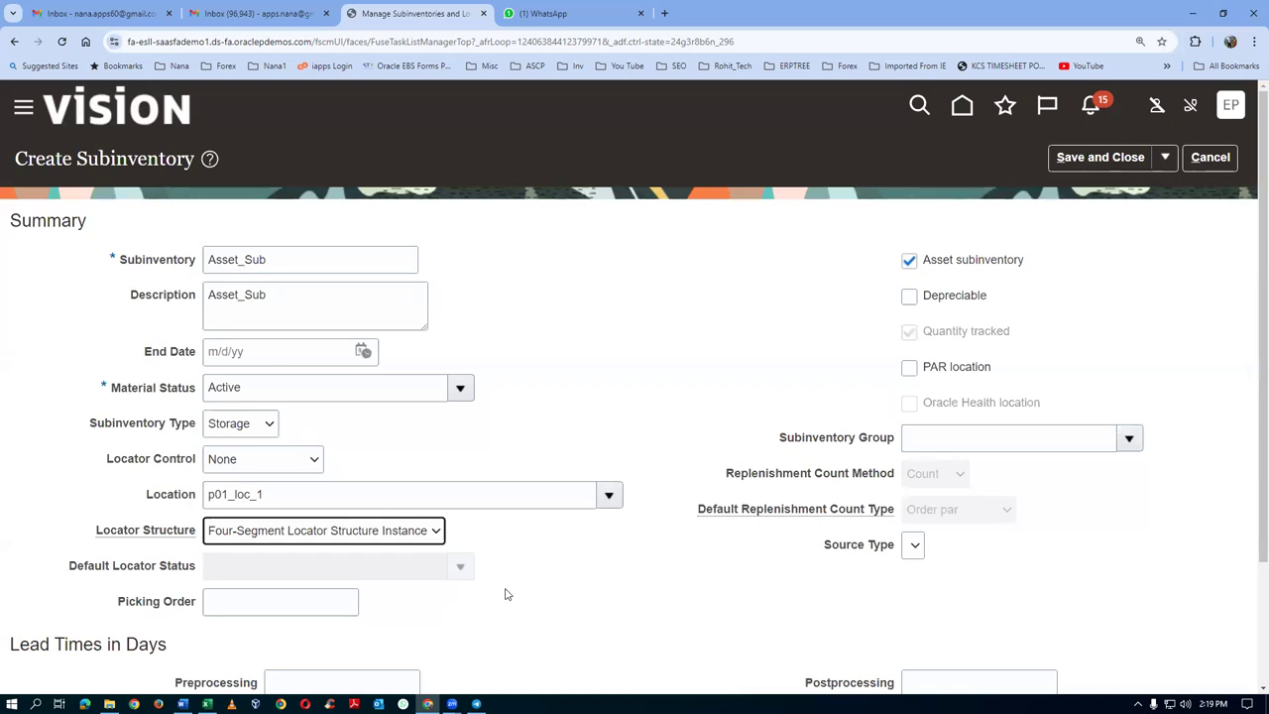
click(1127, 159)
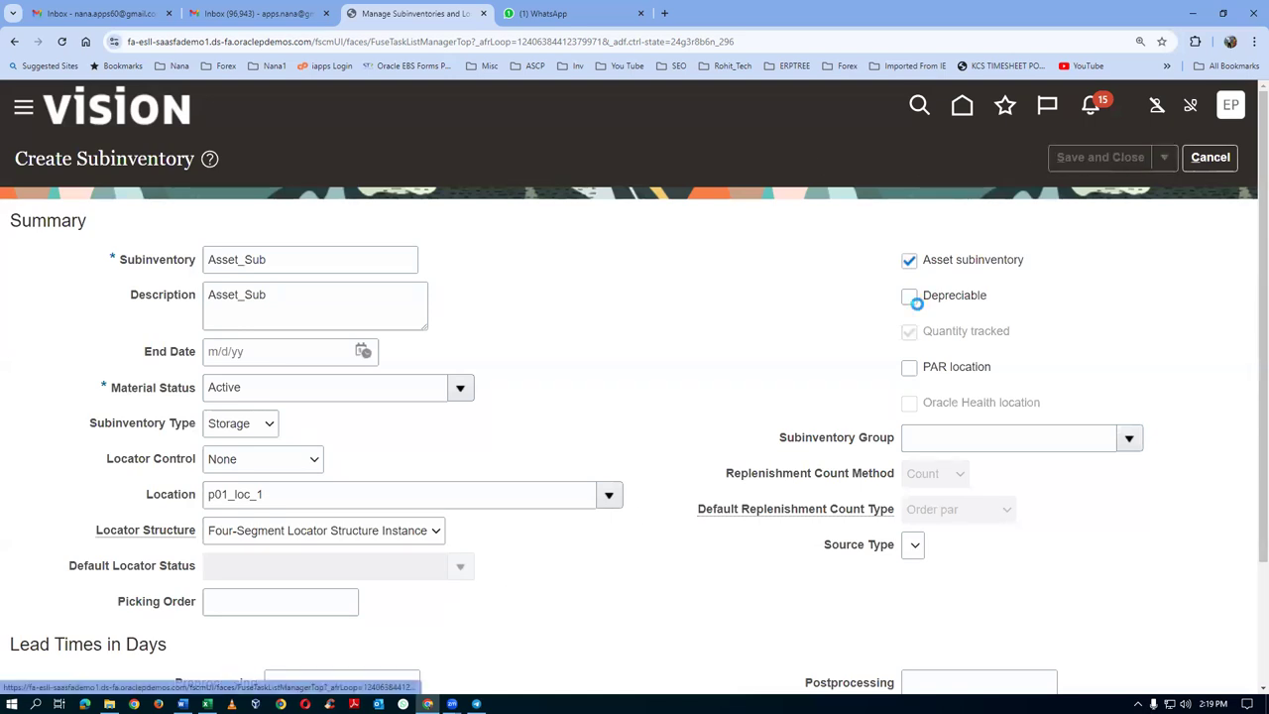
click(682, 267)
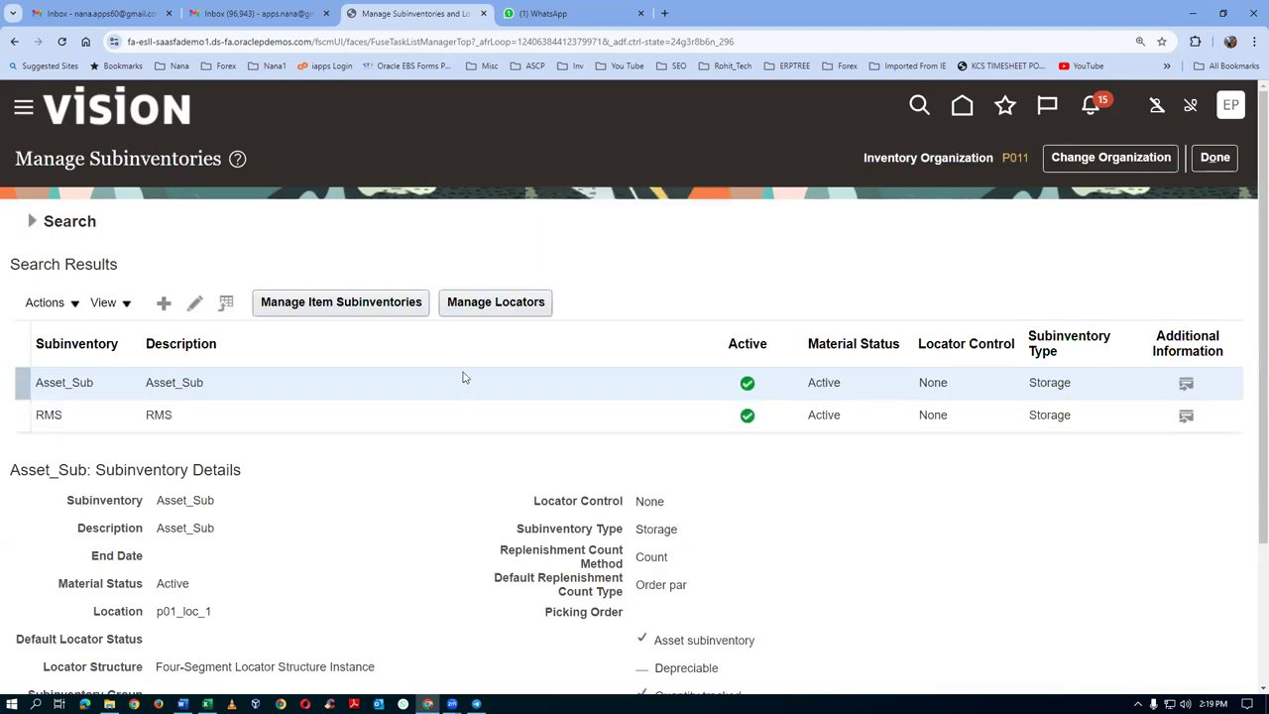
Step: Copy the name Exp_Sub from the Word document, then create and save subinventory Exp_Sub in Chrome with description Exp_Sub and location p01_loc_1
key(alt+Tab)
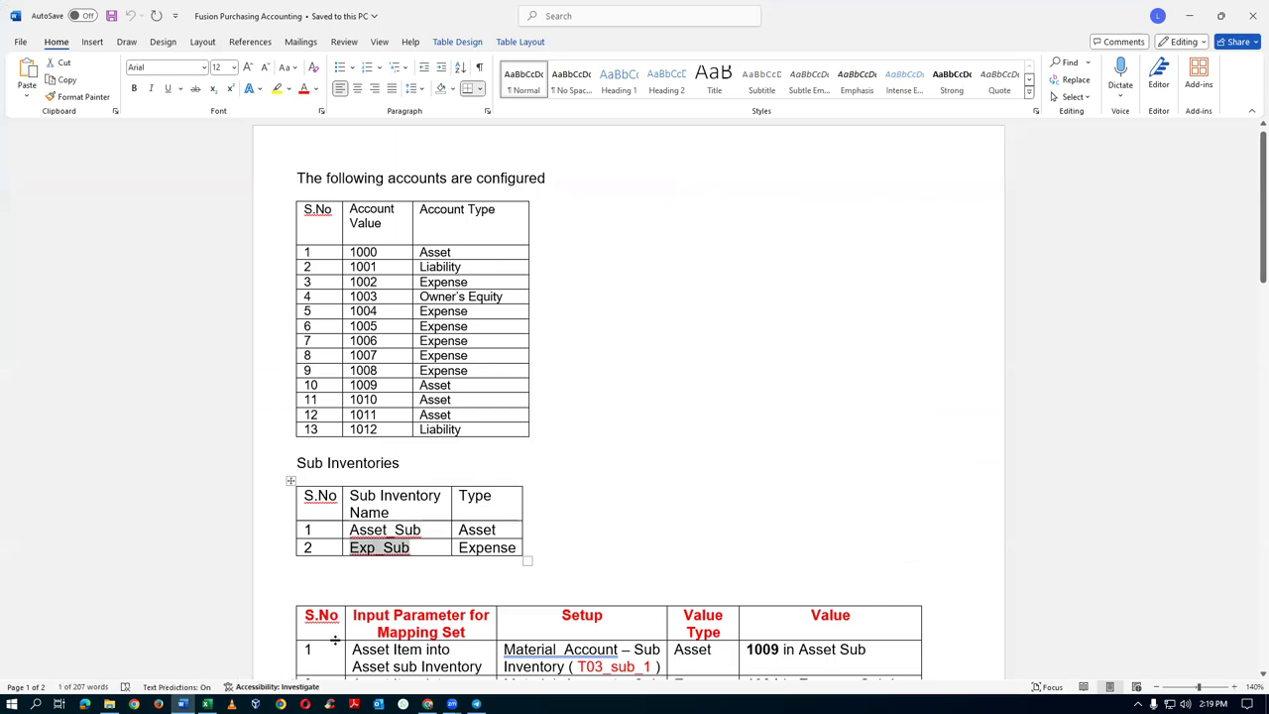
key(alt+Tab)
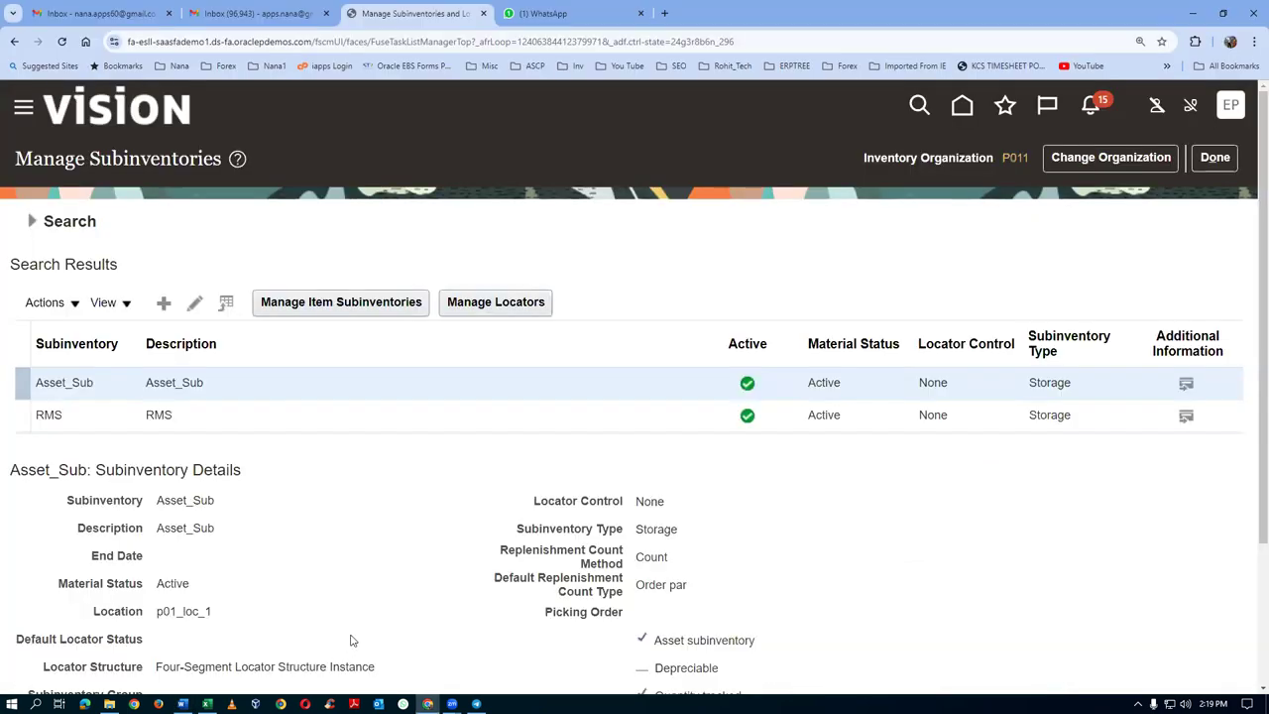
click(165, 305)
click(252, 261)
text(Exp_Sub)
click(239, 306)
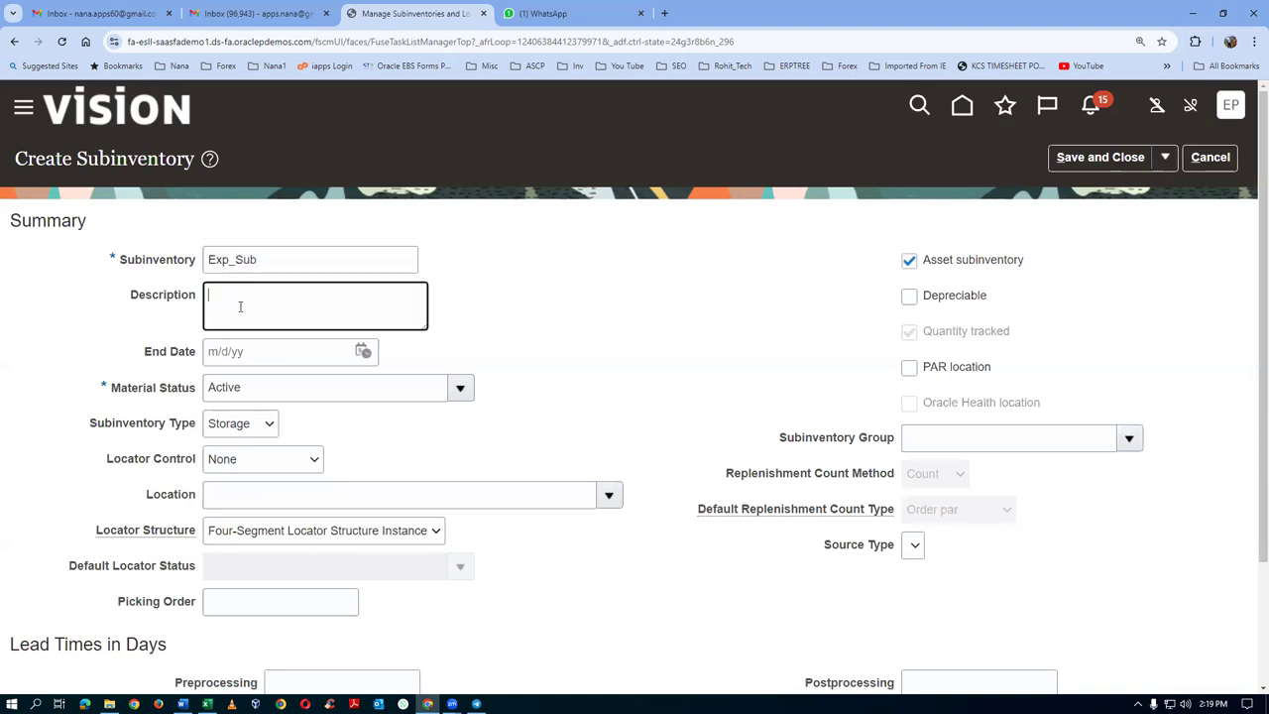
text(Exp_Sub)
click(250, 486)
text(p01)
key(Tab)
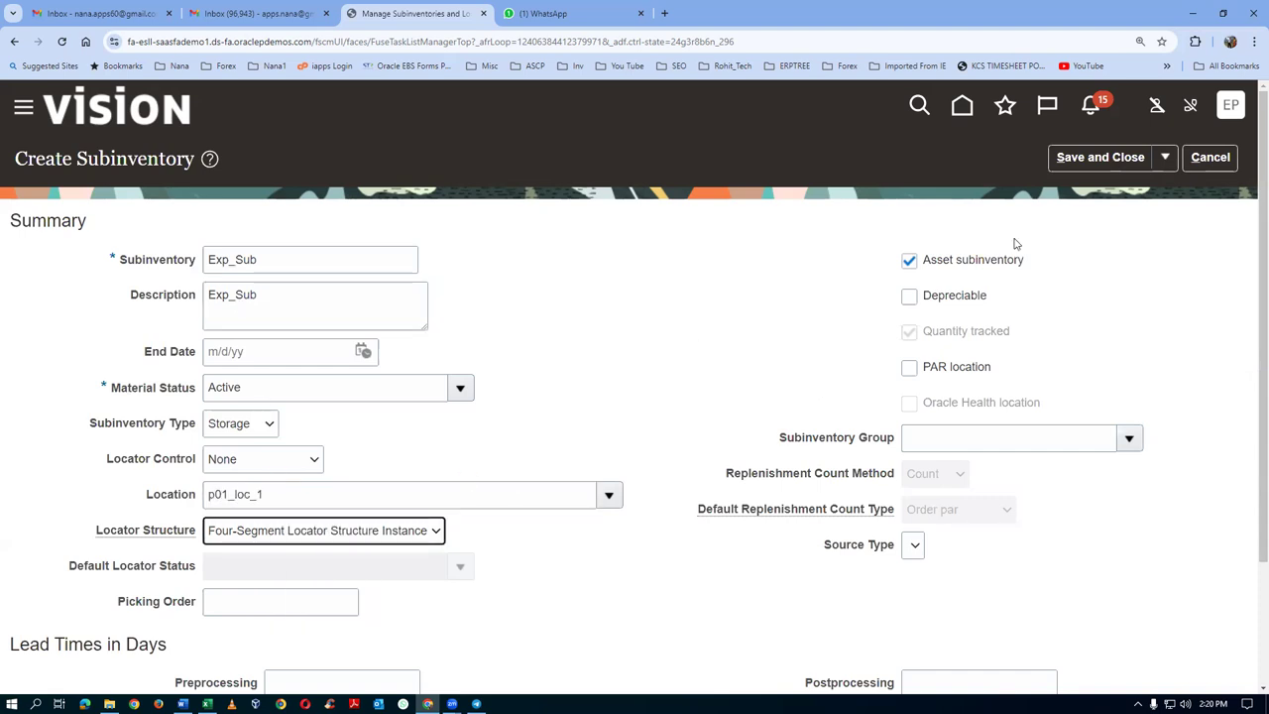
click(1100, 156)
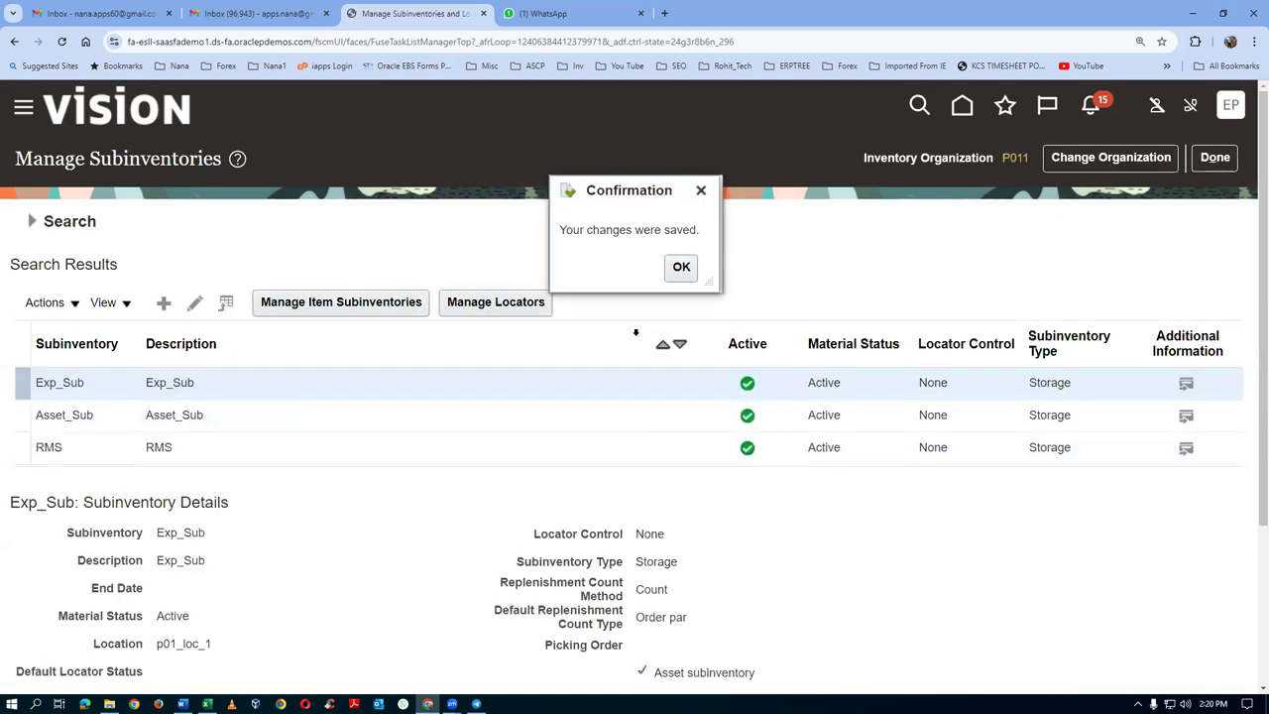
click(679, 268)
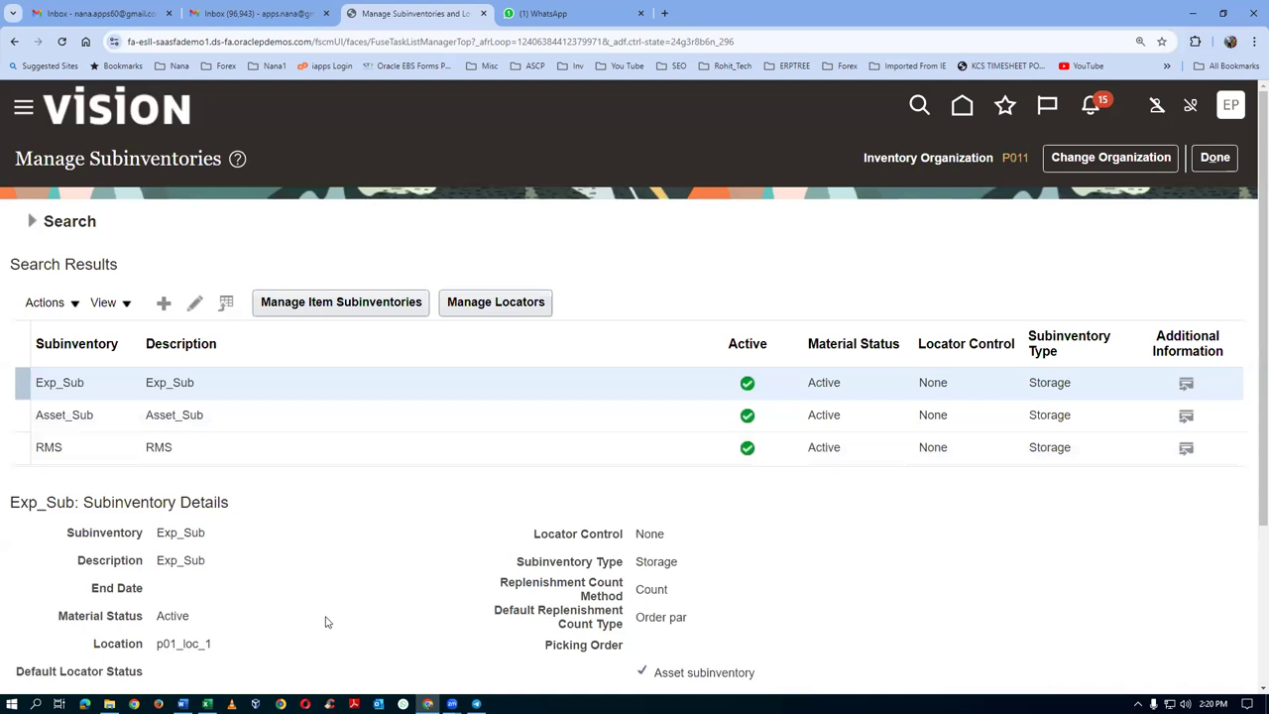
Step: Edit the Exp_Sub subinventory to clear its Asset subinventory option, and save the change
click(195, 303)
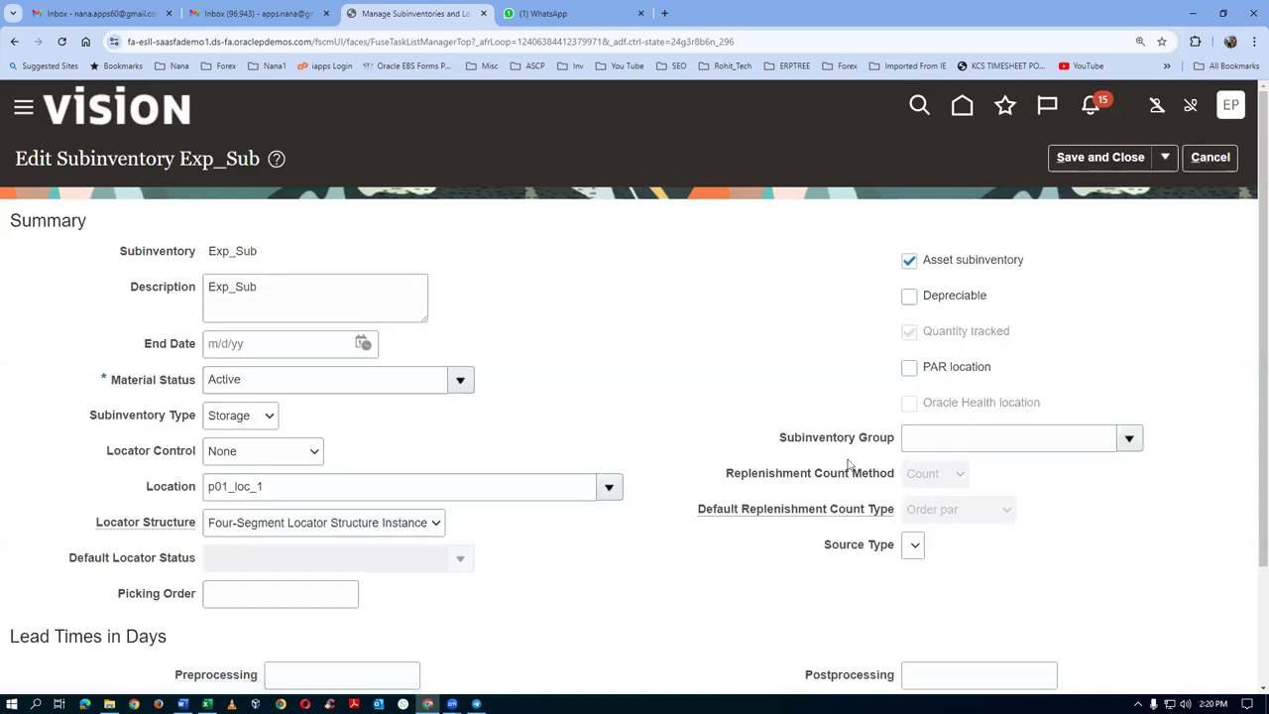
click(909, 260)
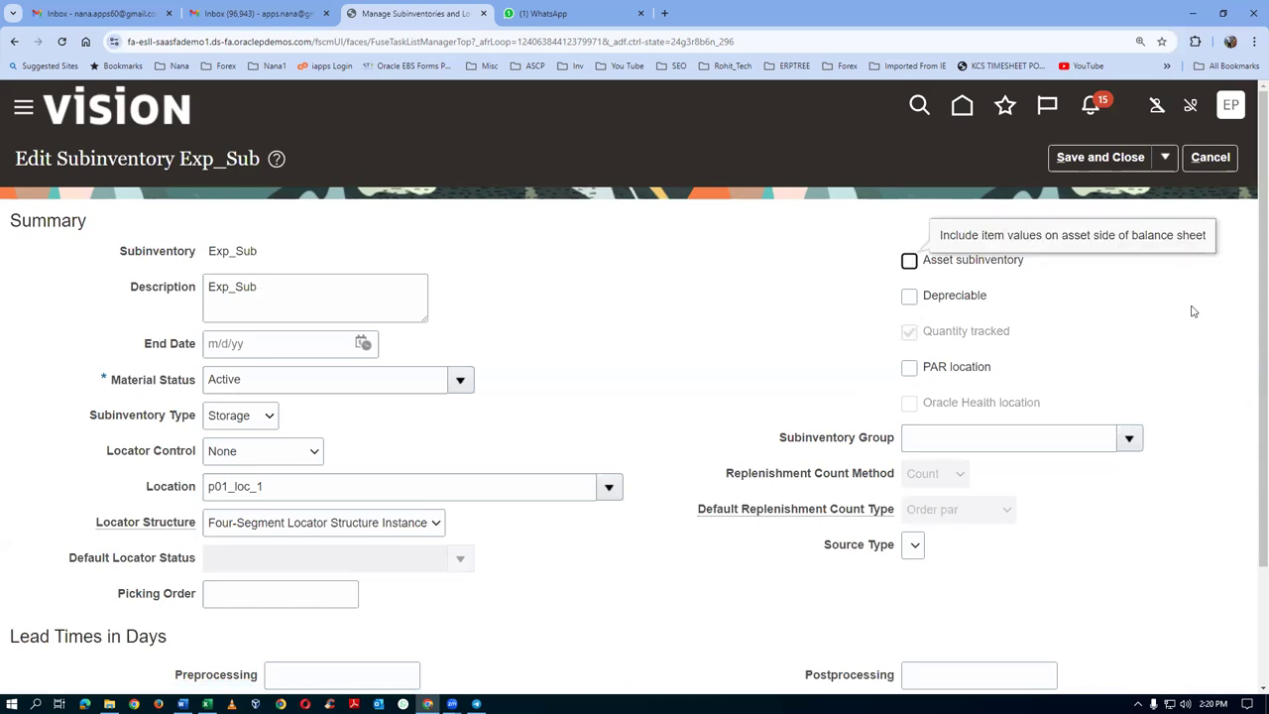
click(1112, 157)
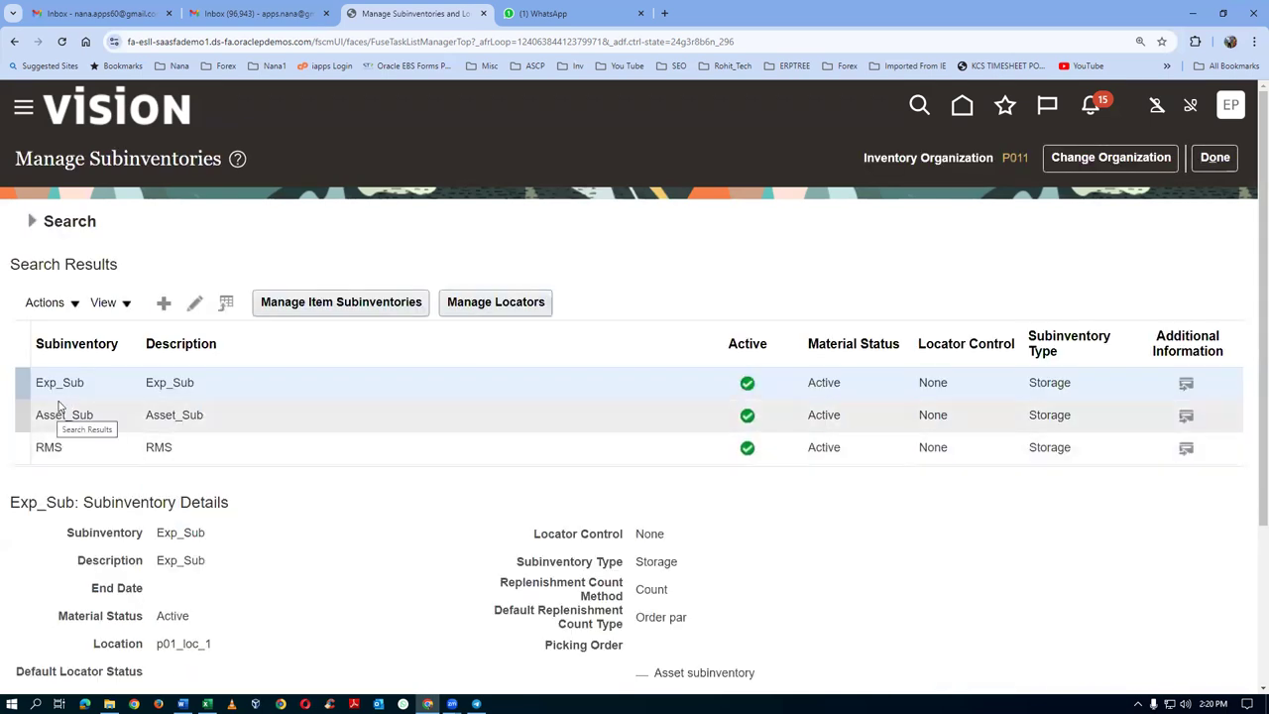
Step: Close the Manage Subinventories task and switch to the Fusion Purchasing Accounting document in Word
click(1216, 156)
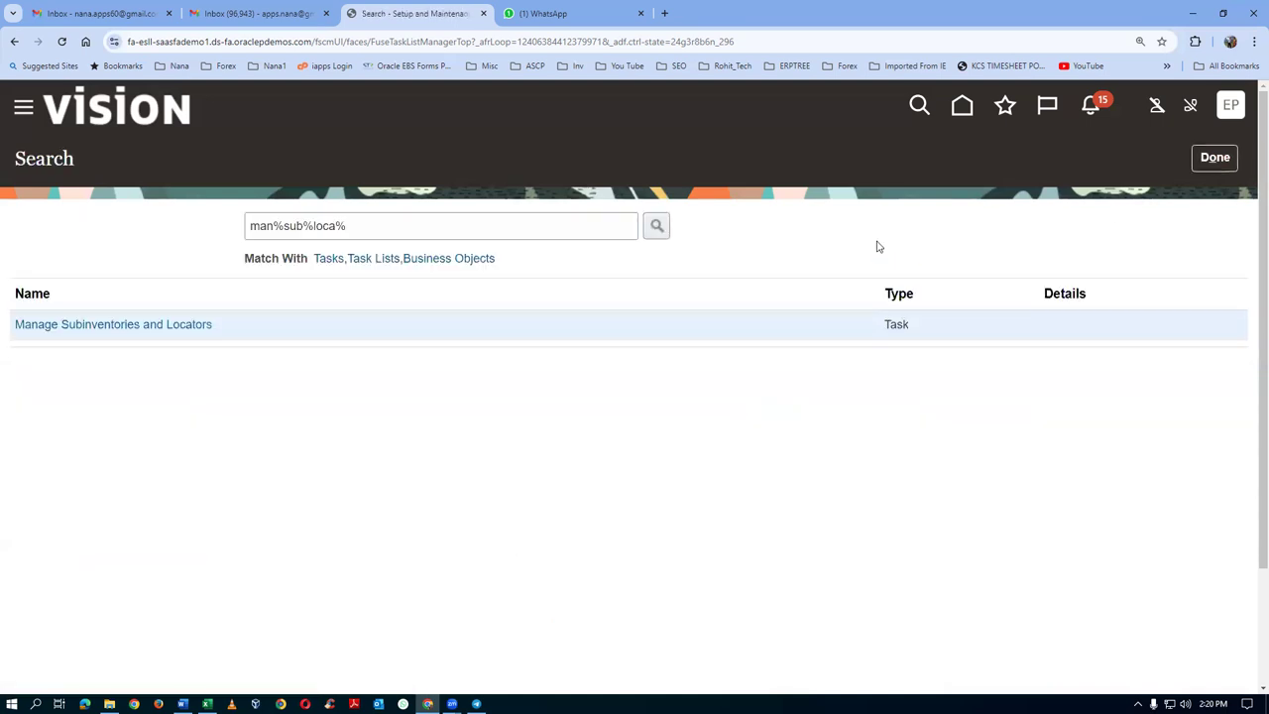
key(alt+Tab)
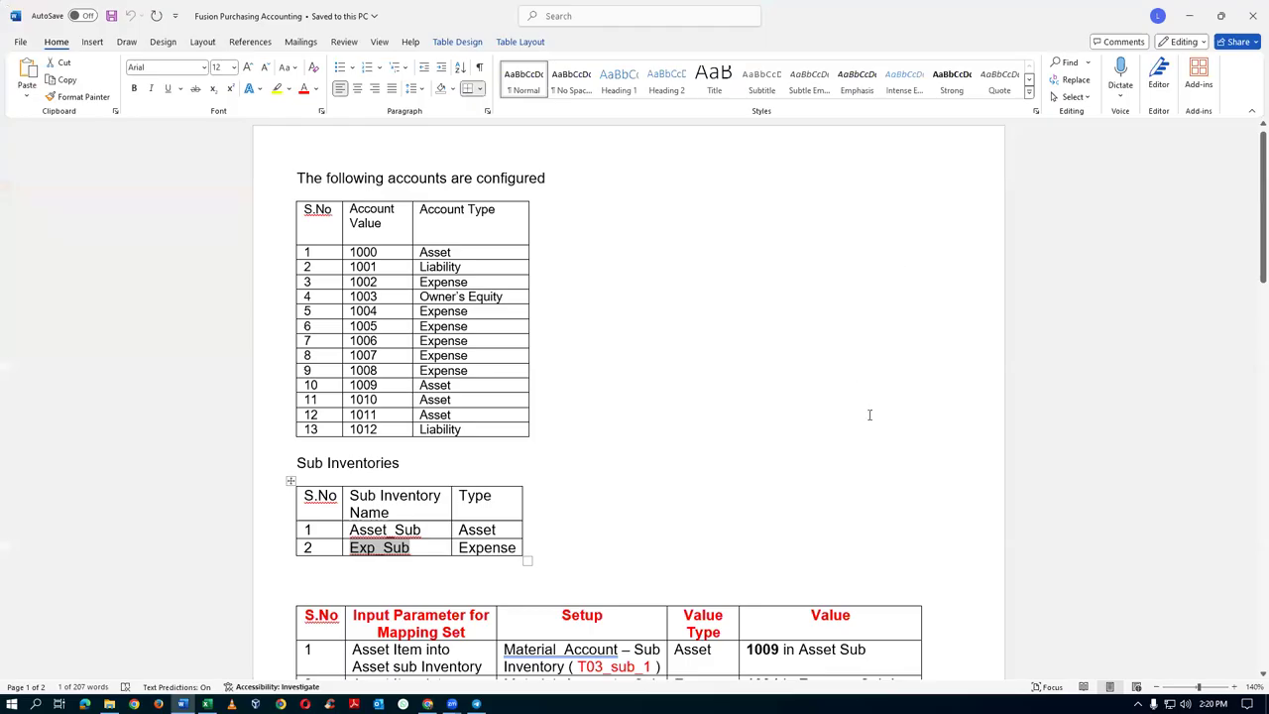
Step: Check the next section of the Word document, switch to Chrome and return to the Oracle Fusion home page
scroll(870, 414, down, 1)
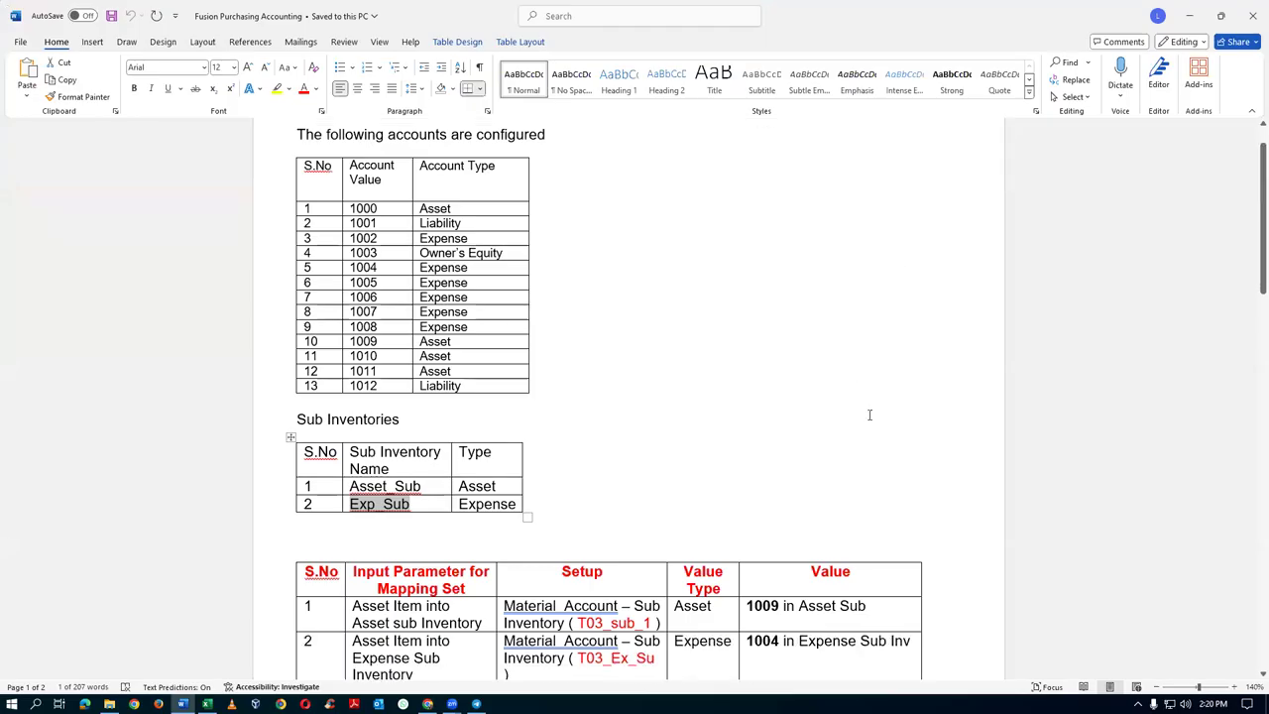
key(alt+Tab)
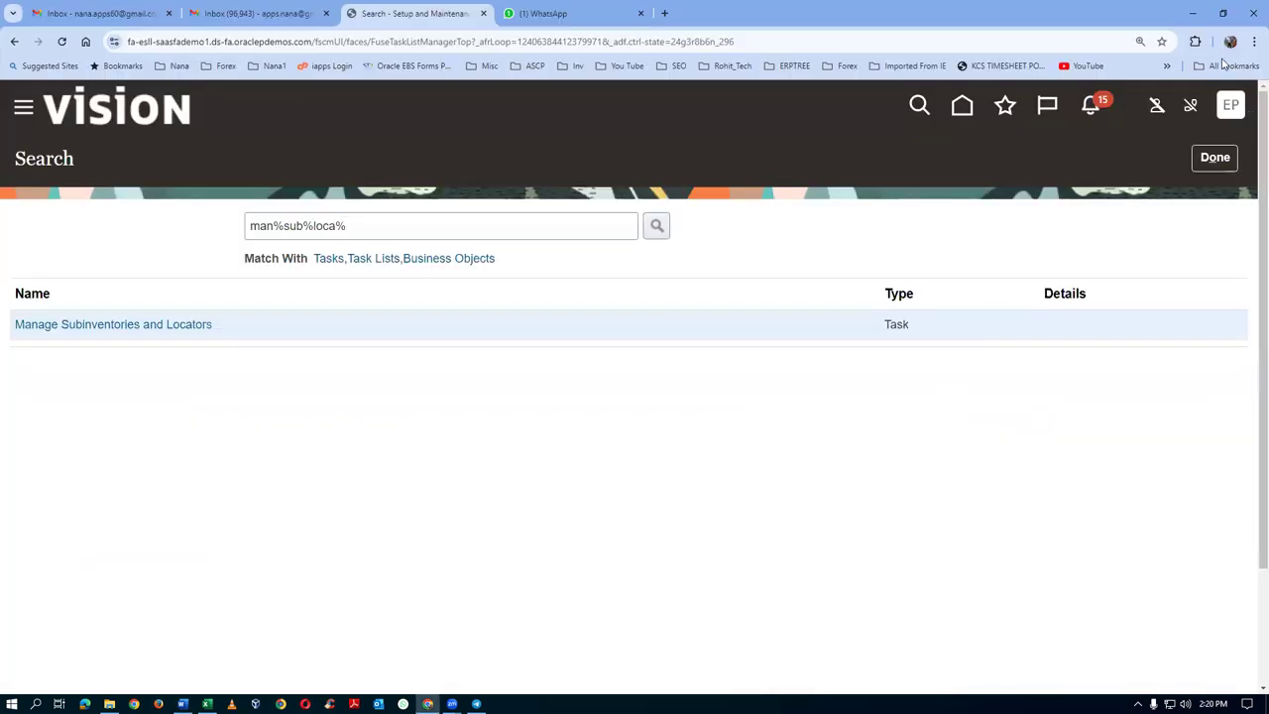
click(962, 105)
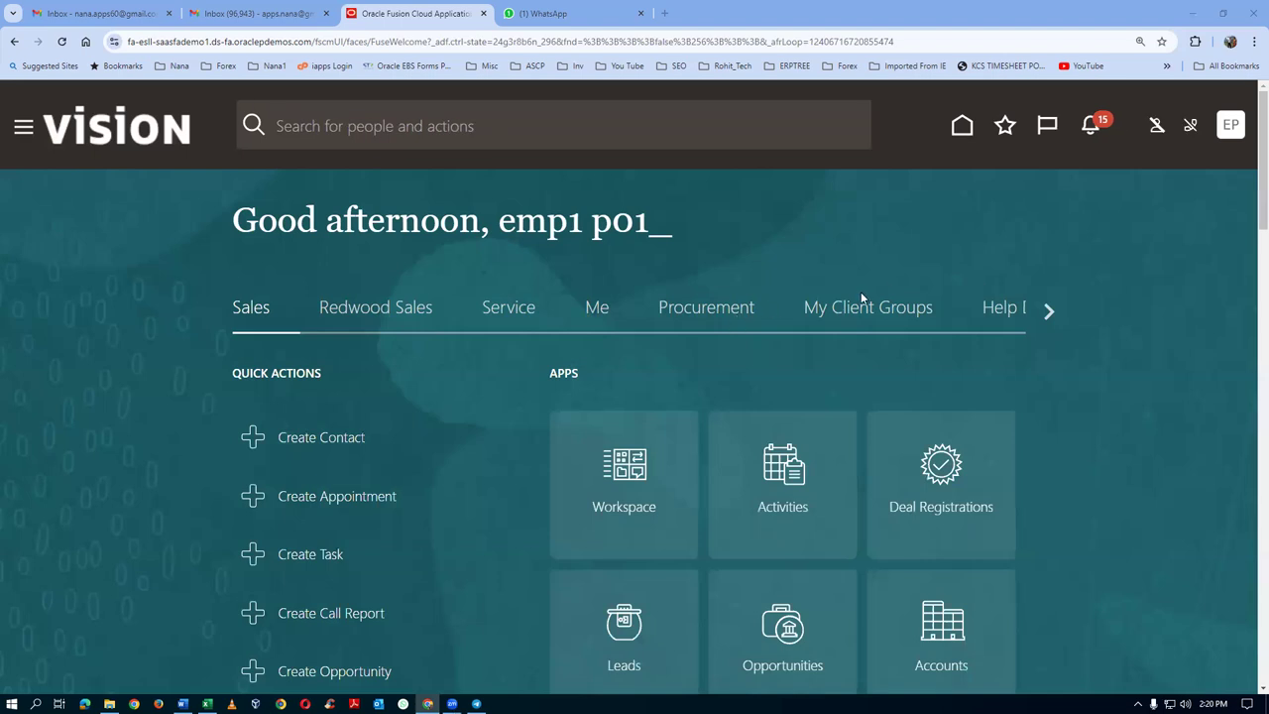
Step: Find the Product Management group on the home page and open the Product Information Management work area
click(1051, 312)
click(1051, 312)
click(1050, 314)
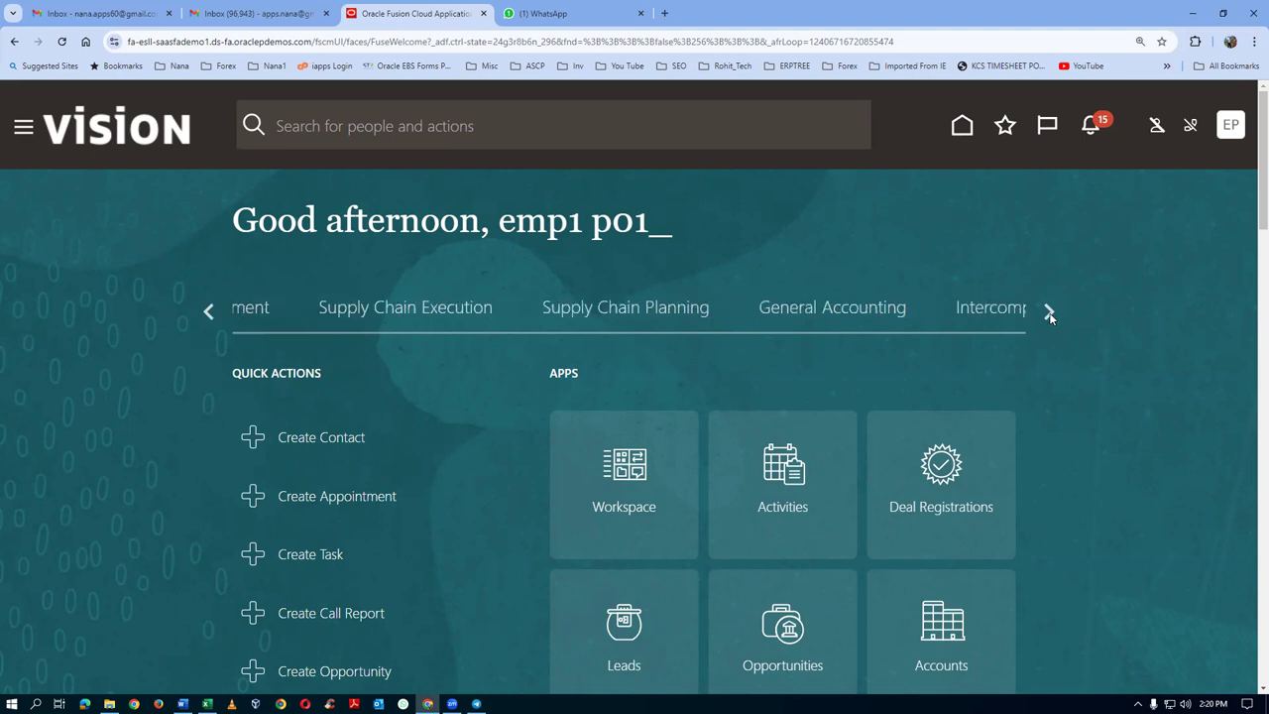
click(1050, 314)
click(1049, 314)
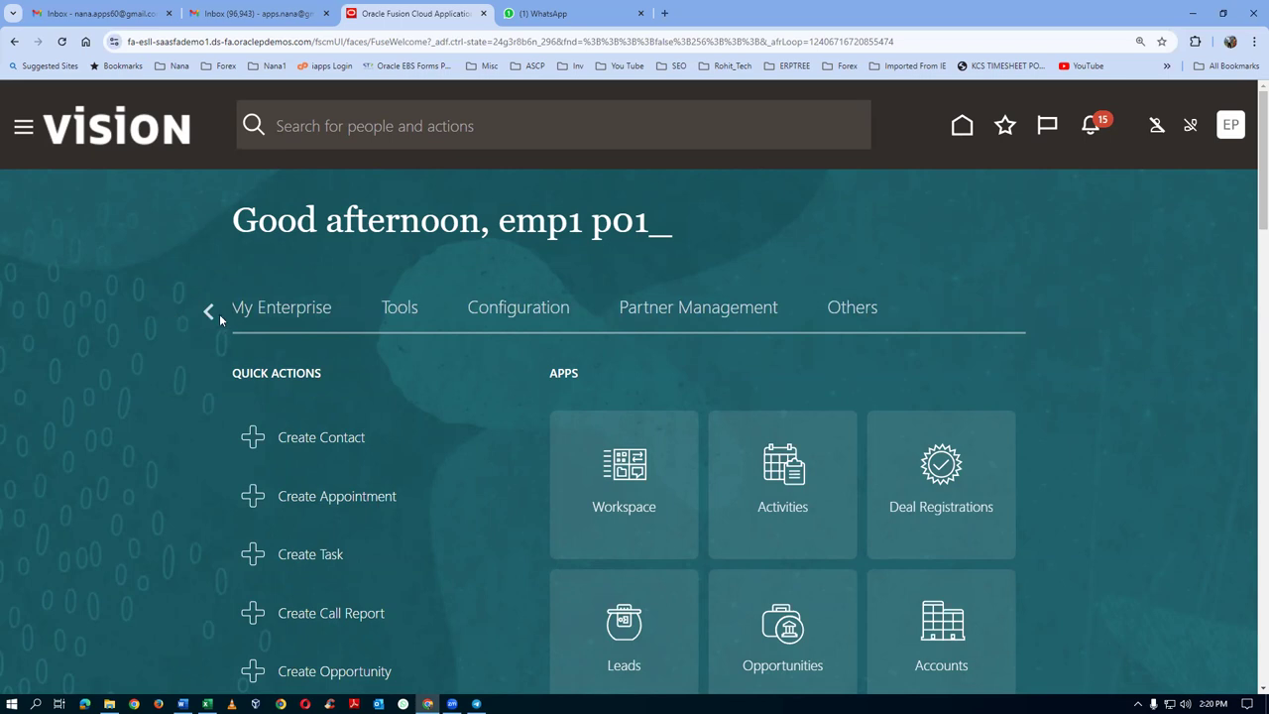
click(208, 312)
click(204, 313)
click(204, 312)
click(205, 313)
click(204, 312)
click(202, 312)
click(1048, 312)
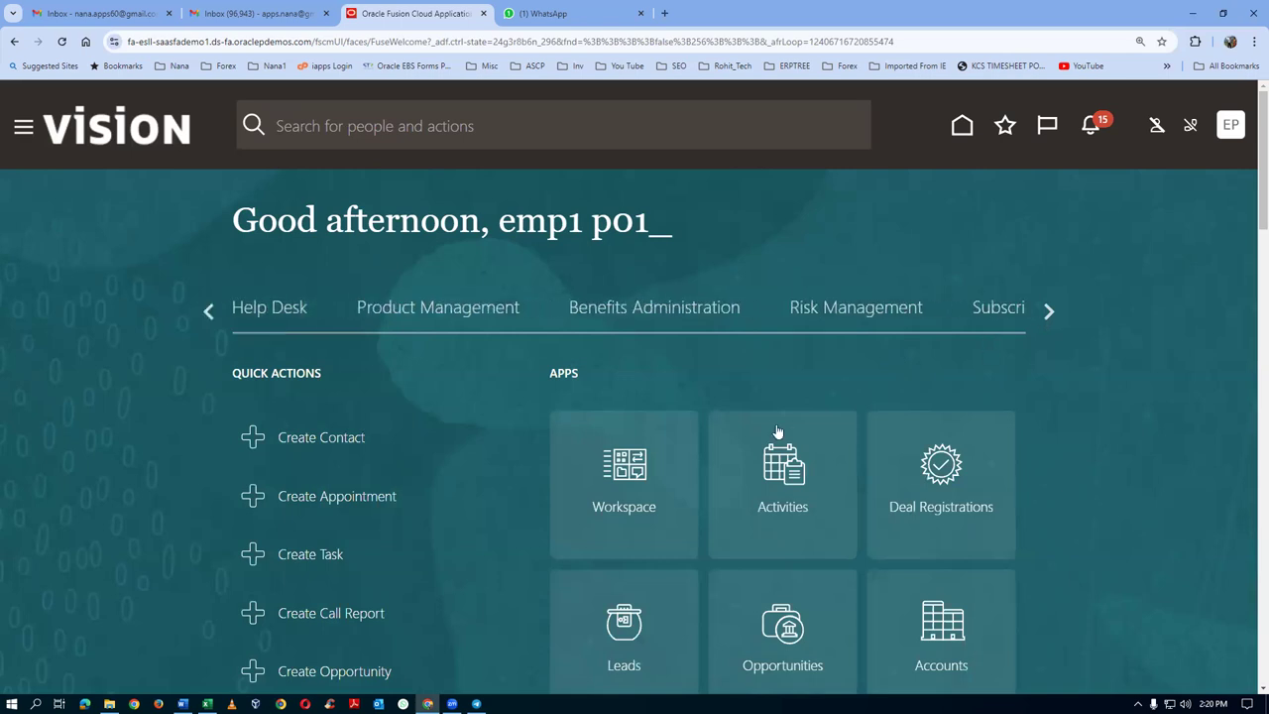
click(438, 318)
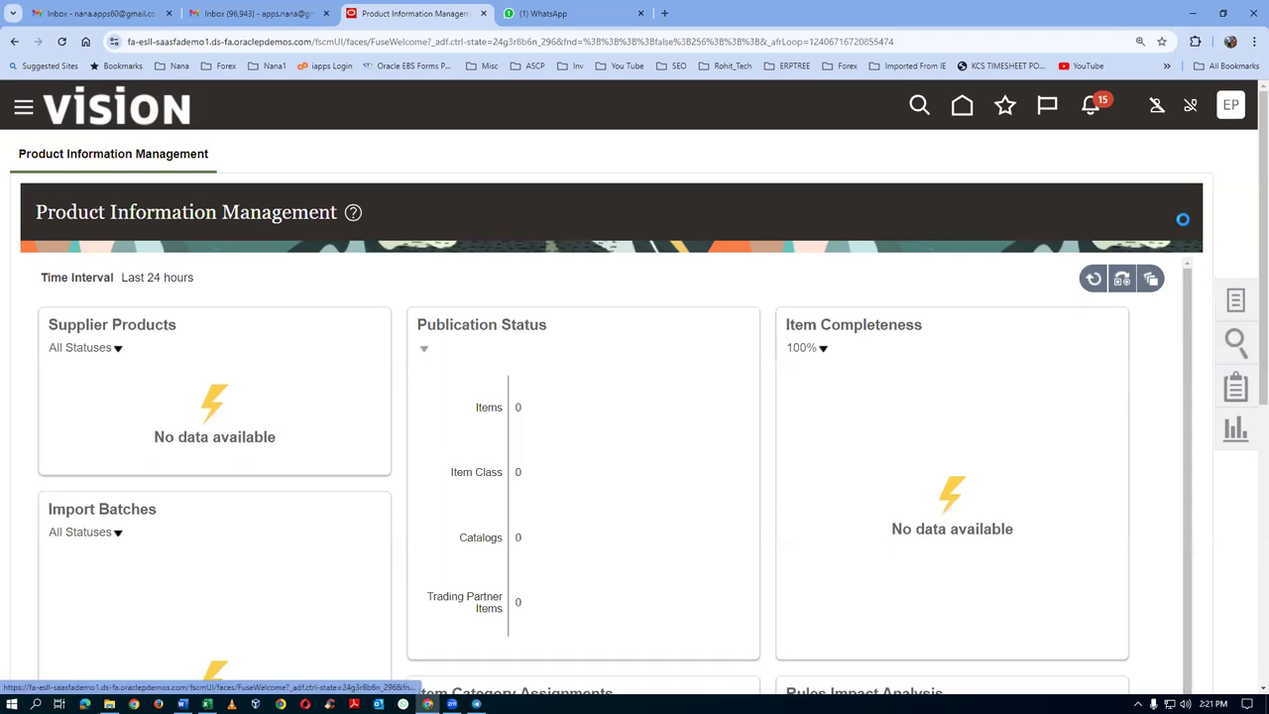
Step: Browse the Root Item Class for items starting with p01, and close the Browse Items page
click(1239, 300)
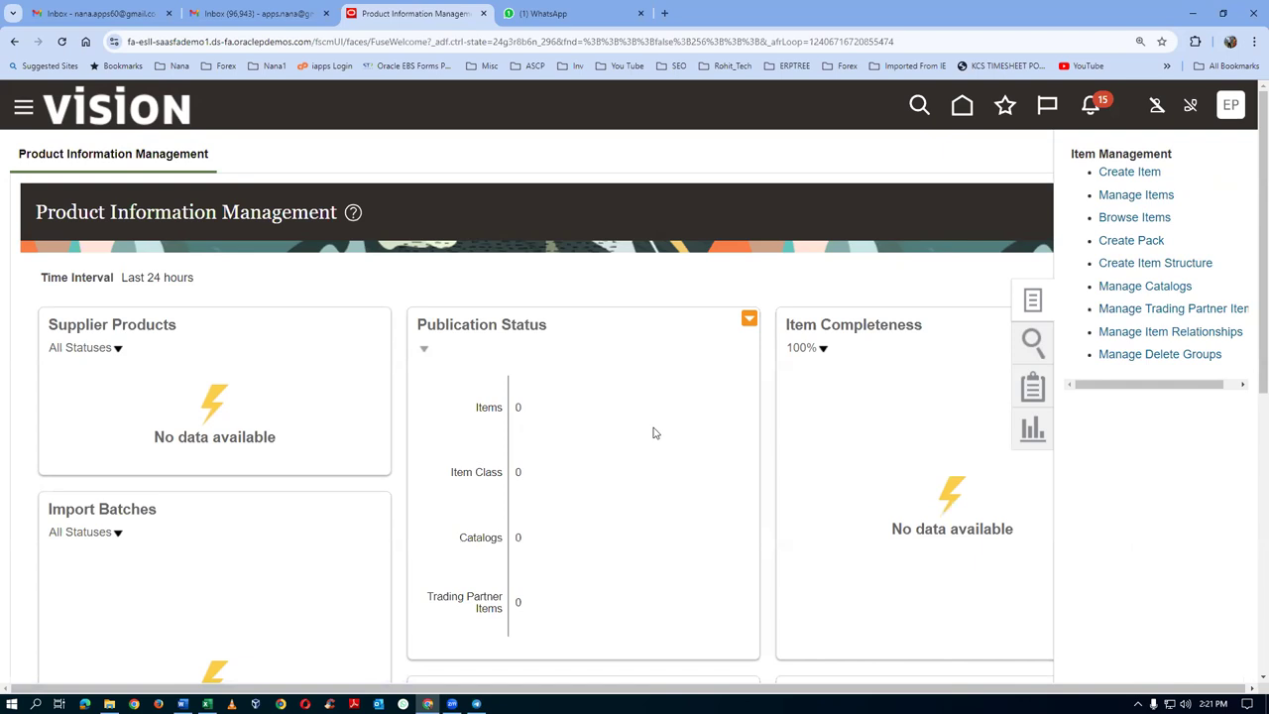
click(622, 531)
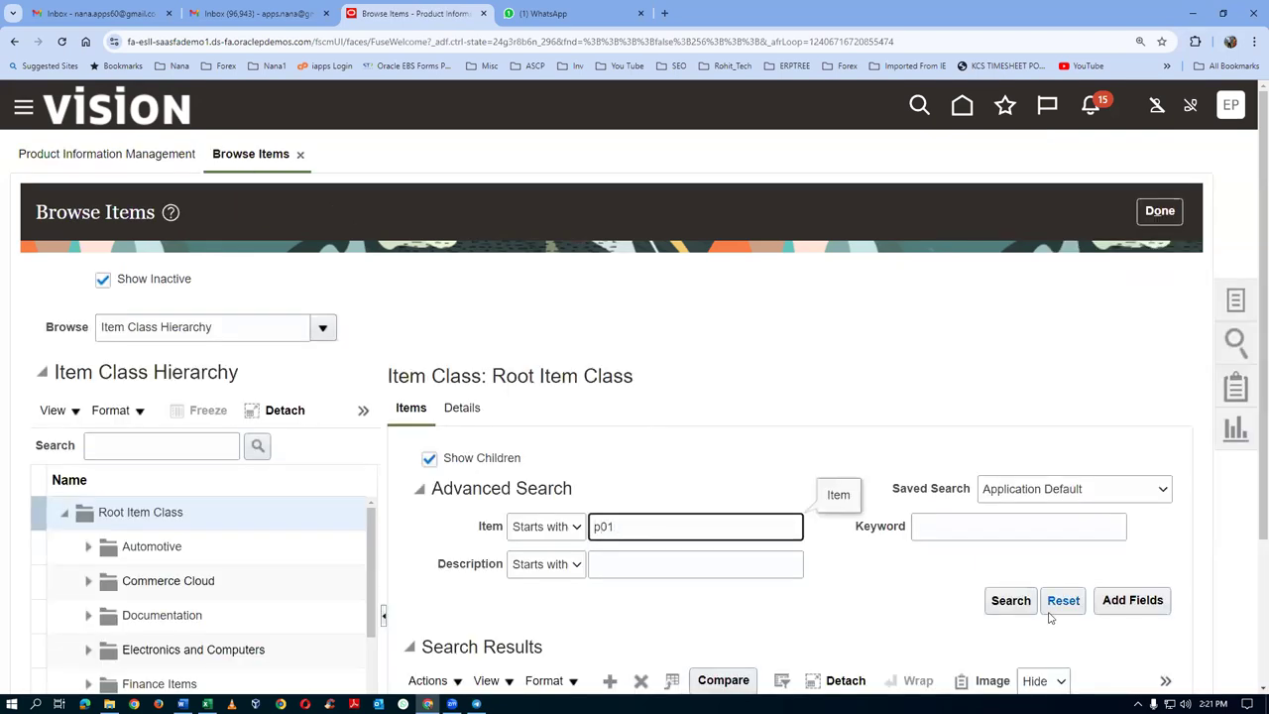
click(1010, 601)
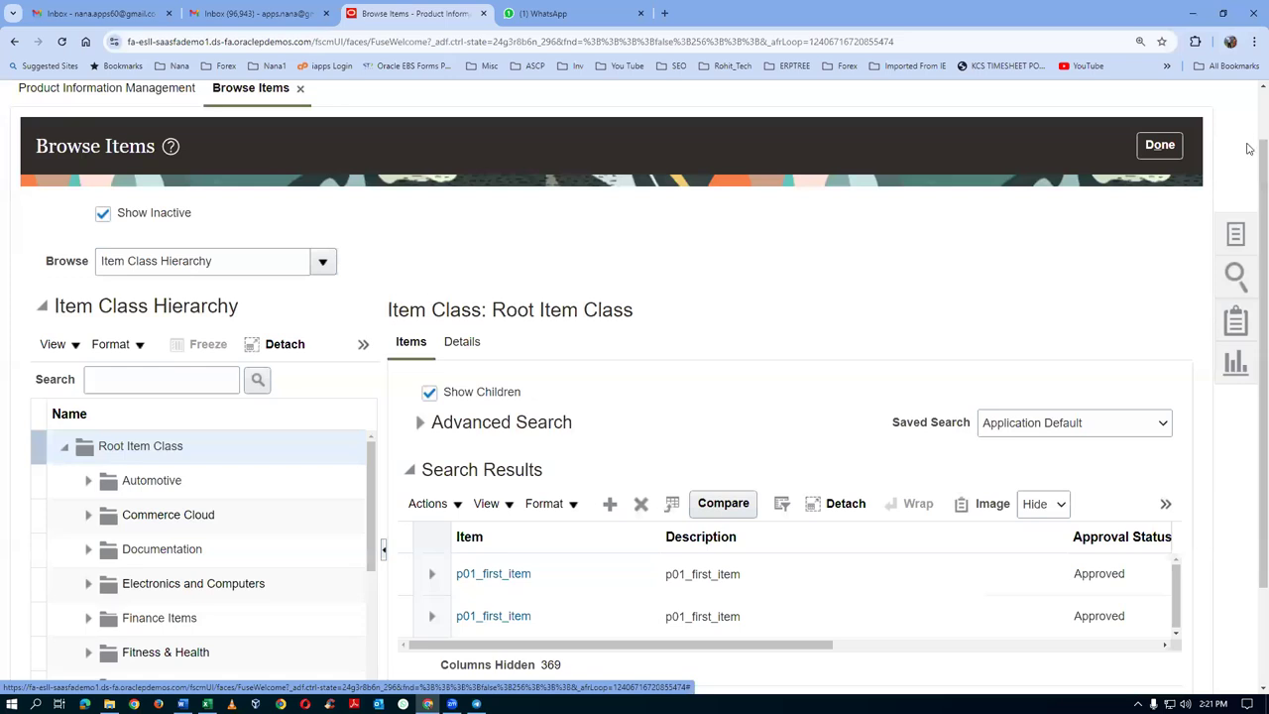
click(1160, 145)
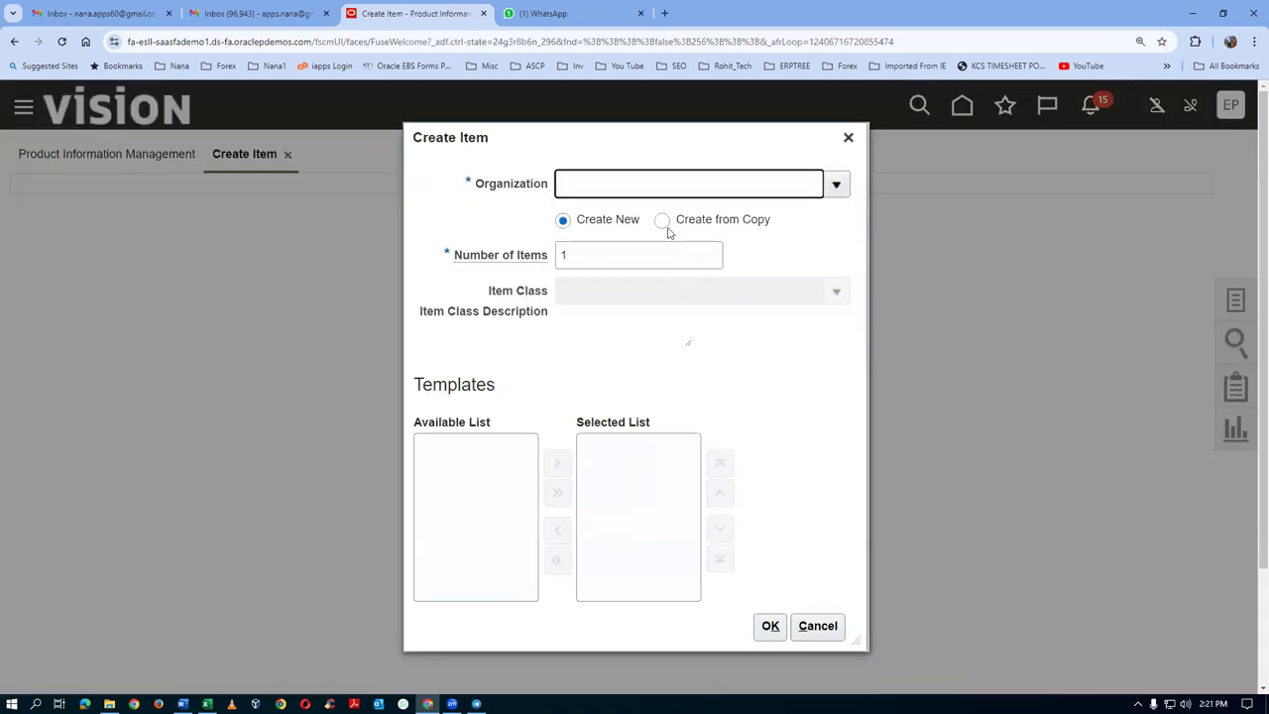
Step: Start one new item in organization P010 with item class p01_item_class
text(1)
click(656, 220)
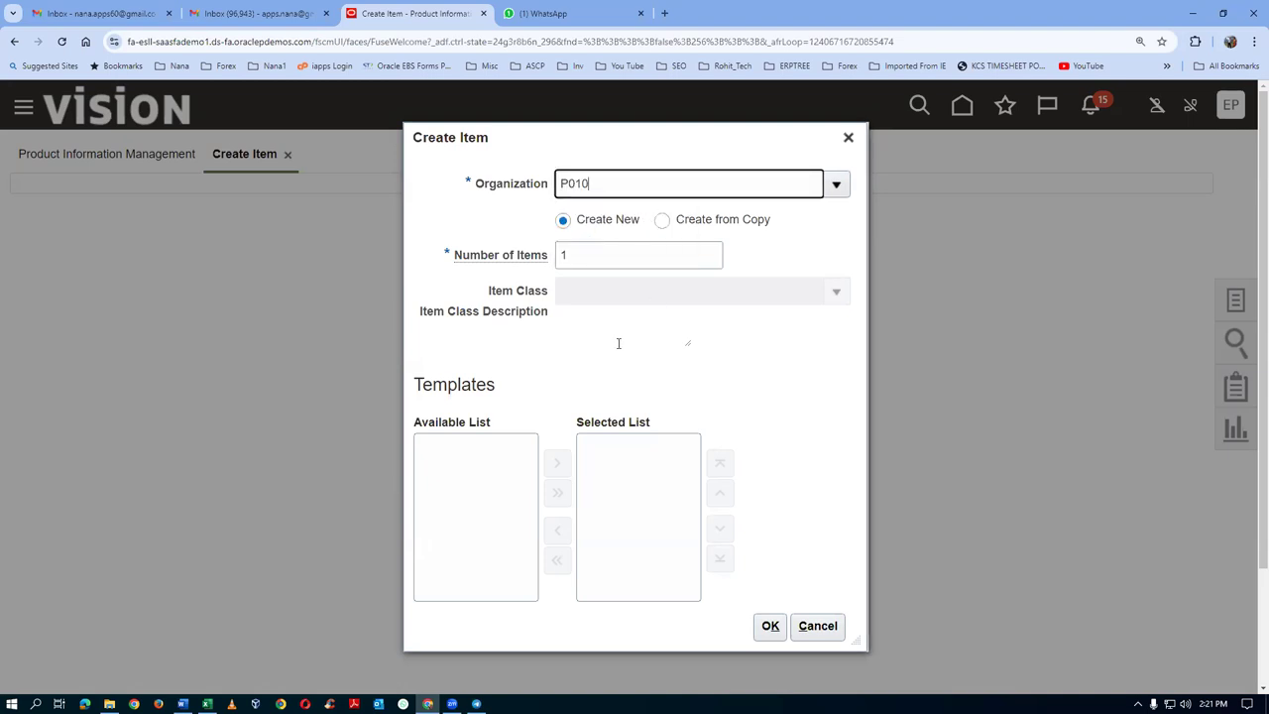
click(676, 291)
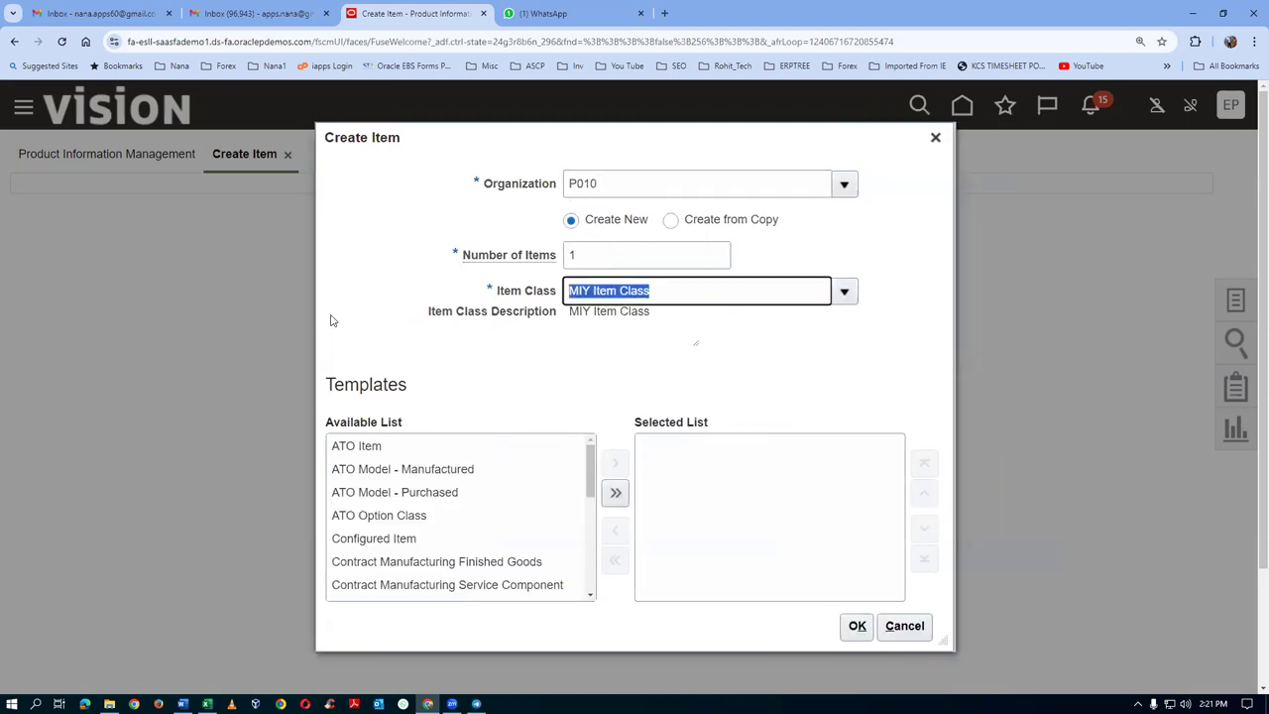
text(p01)
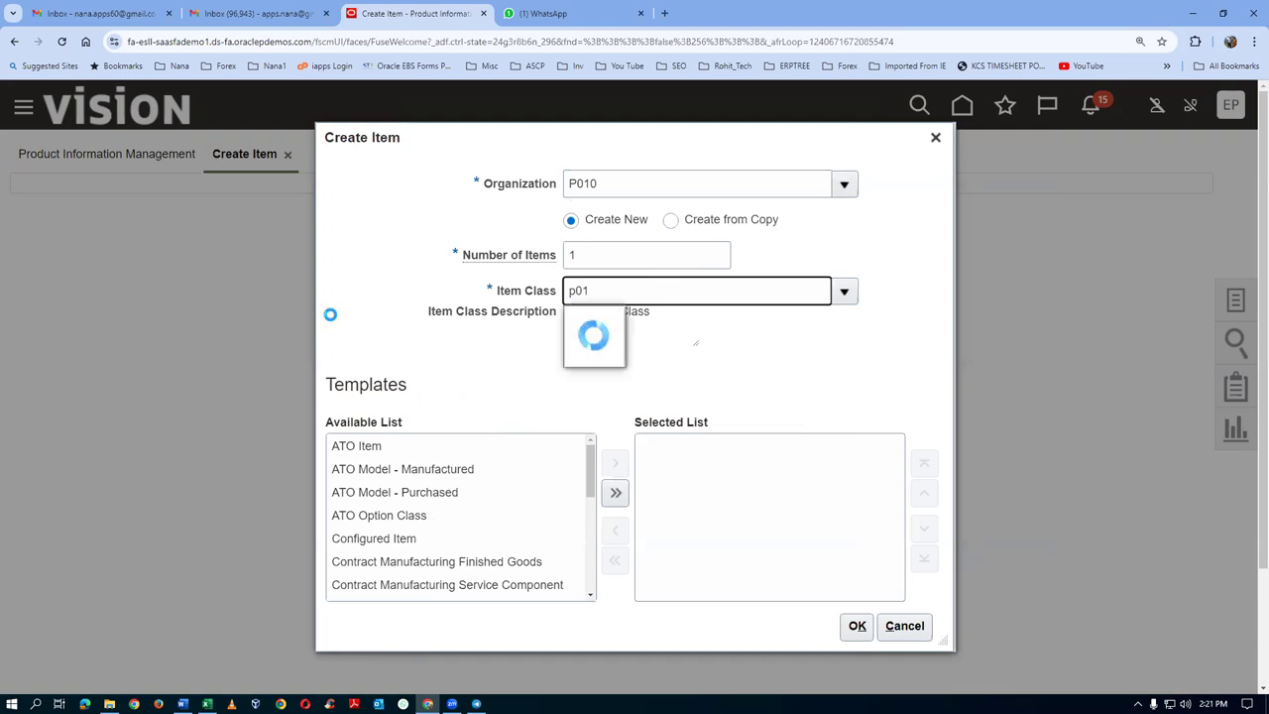
click(615, 320)
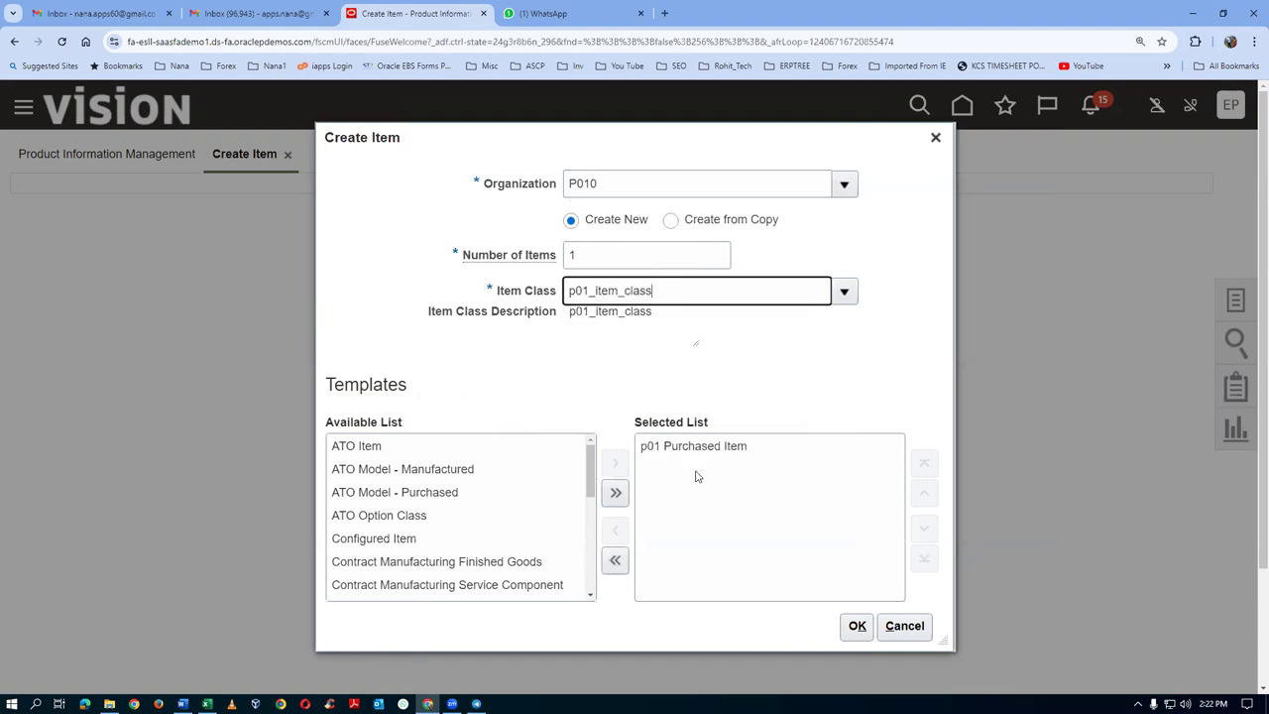
click(858, 626)
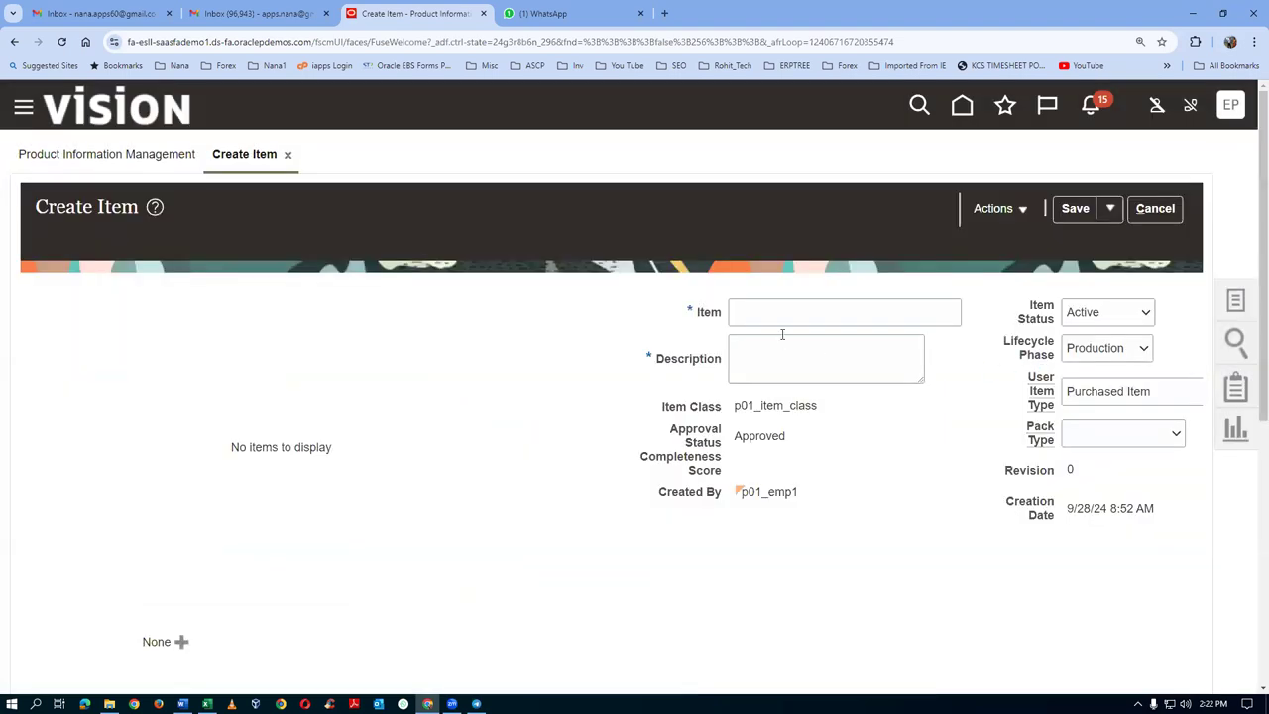
Step: Enter p0102_asset_item as both the item name and the description
click(757, 314)
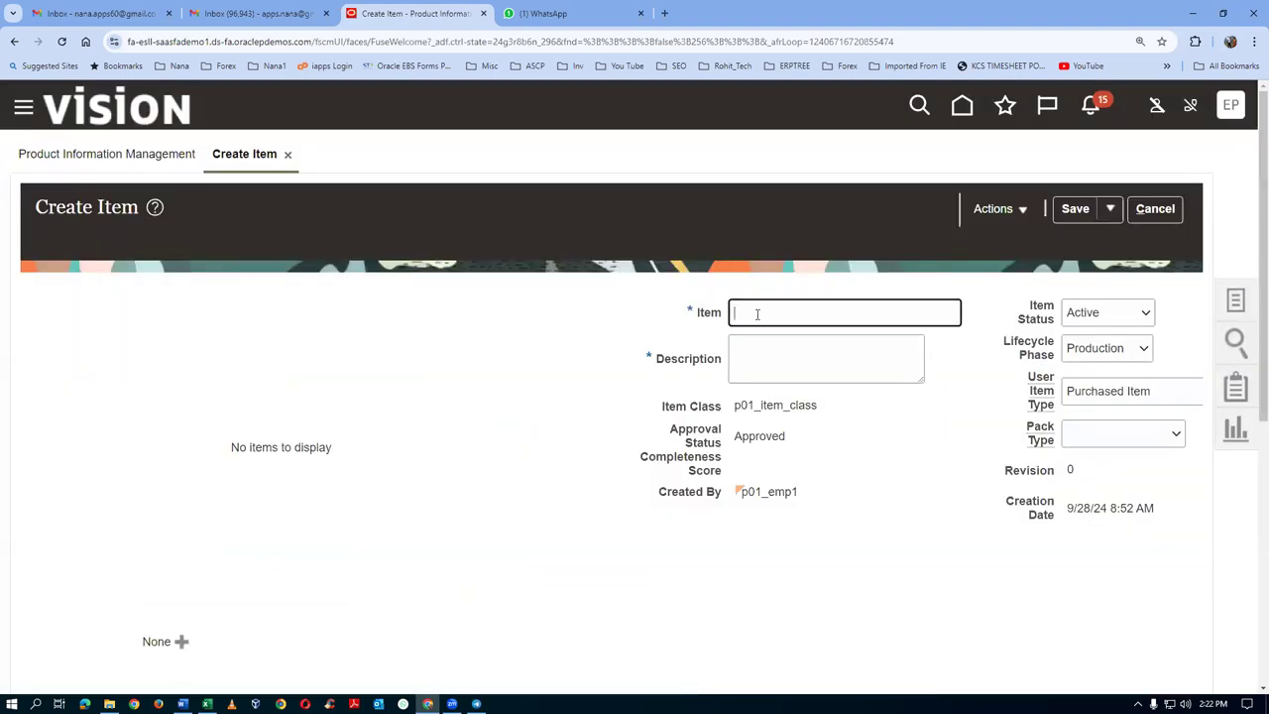
text(p0102_asset_item)
drag(871, 313, 688, 339)
key(ctrl+c)
click(799, 354)
key(ctrl+v)
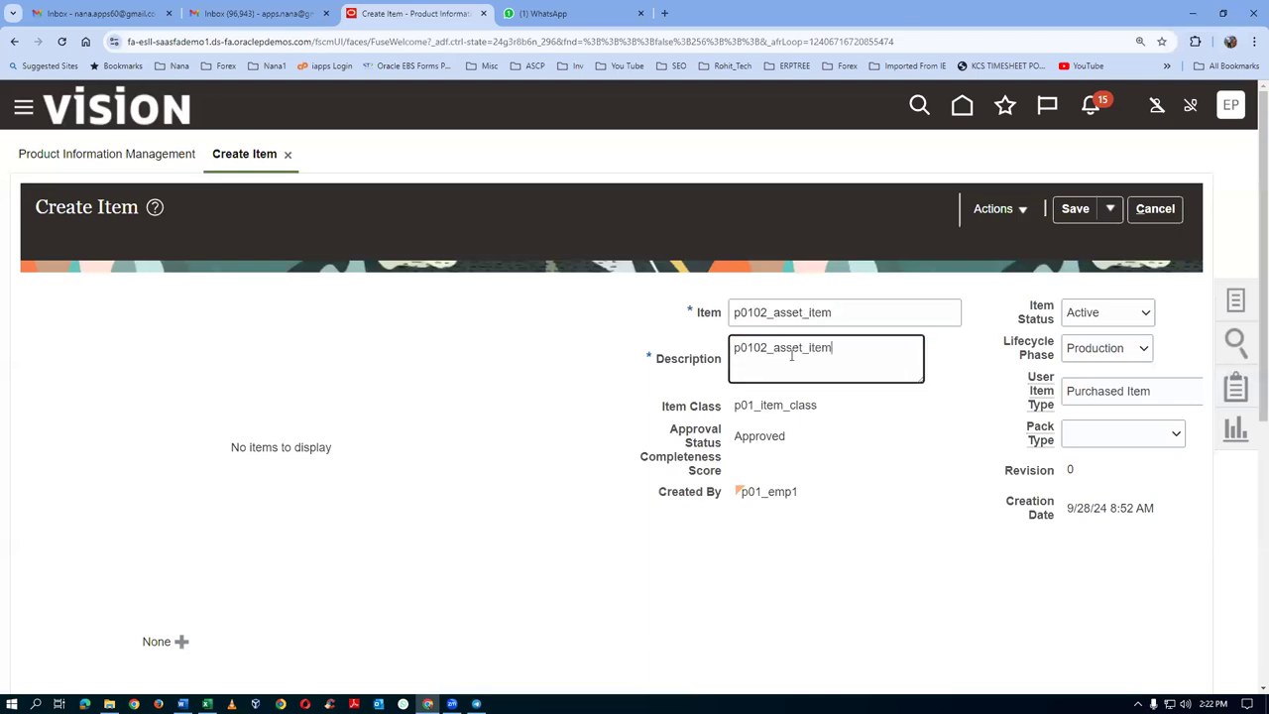
Step: Examine the item's manufacturing specifications, including the Costing Enabled and Inventory Asset Value settings
scroll(368, 612, down, 1)
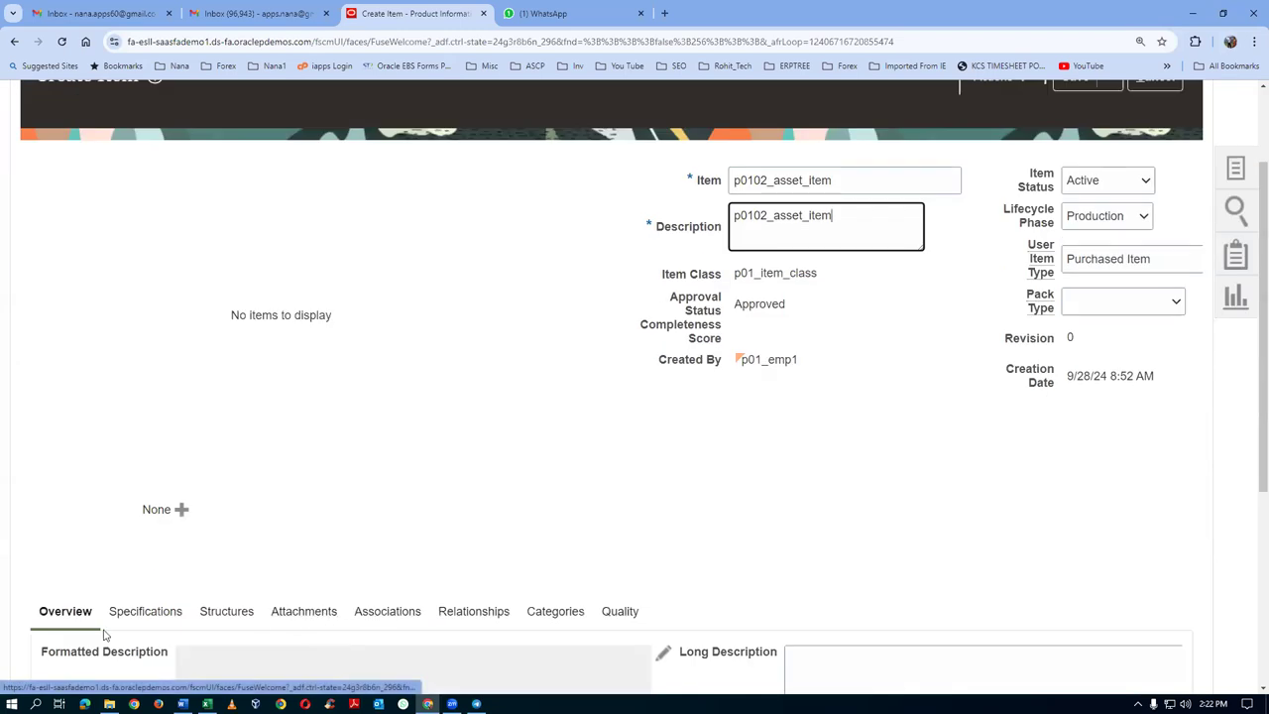
click(210, 567)
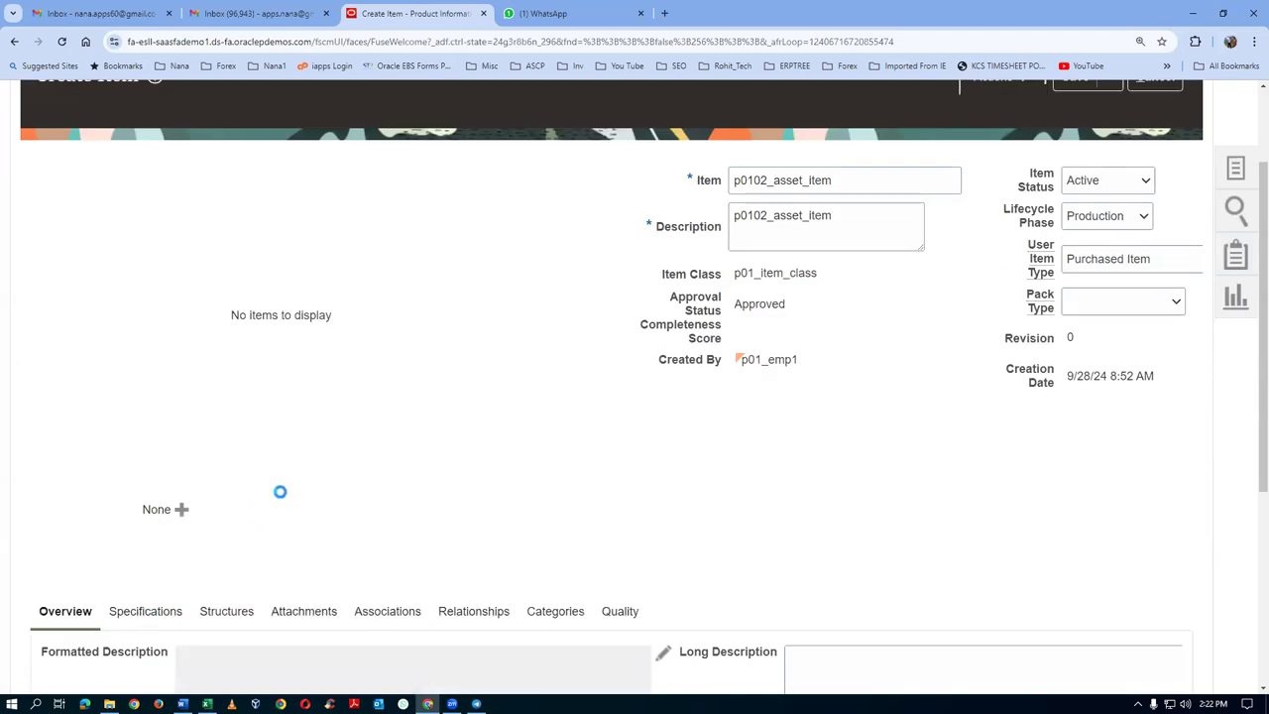
scroll(282, 496, down, 1)
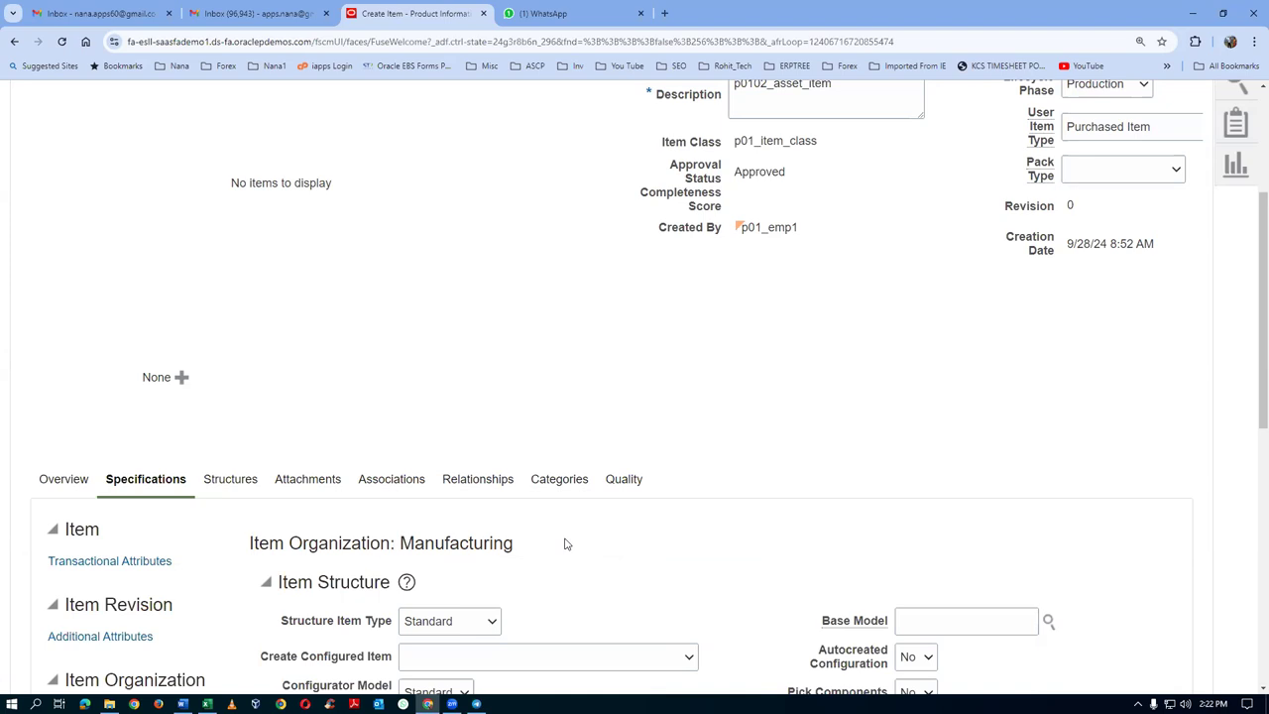
scroll(564, 540, down, 3)
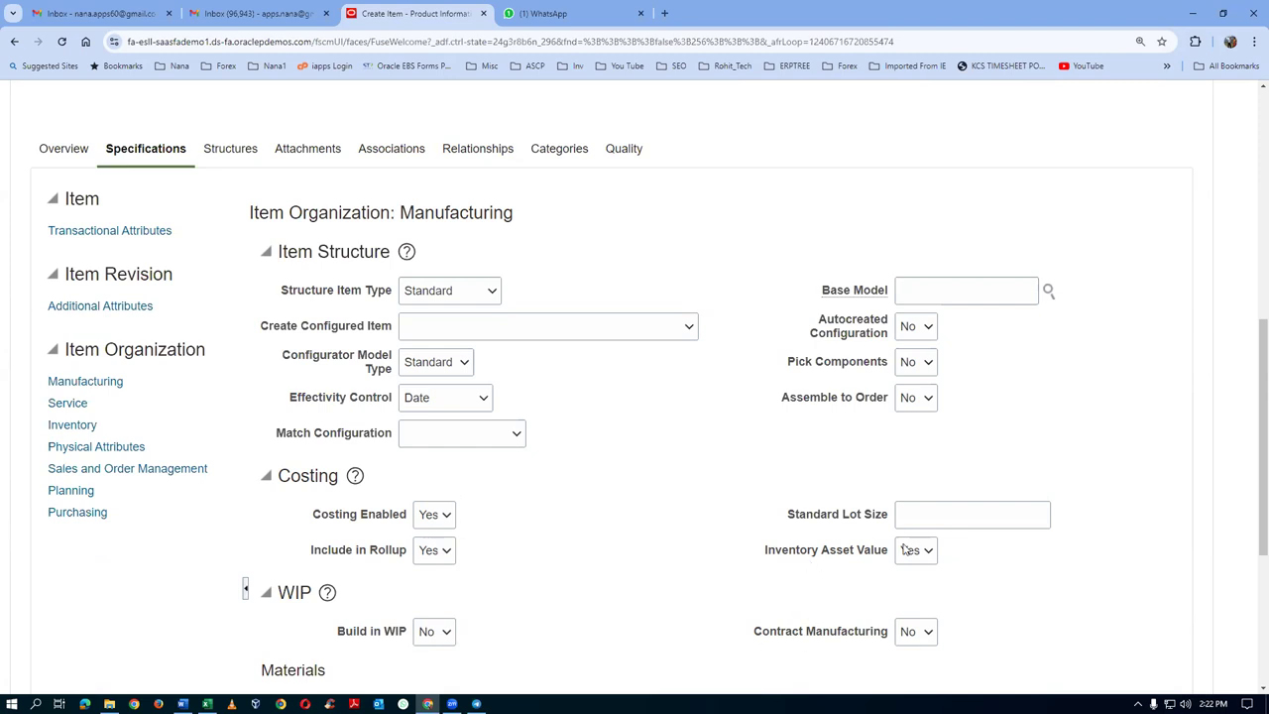
scroll(1017, 377, up, 2)
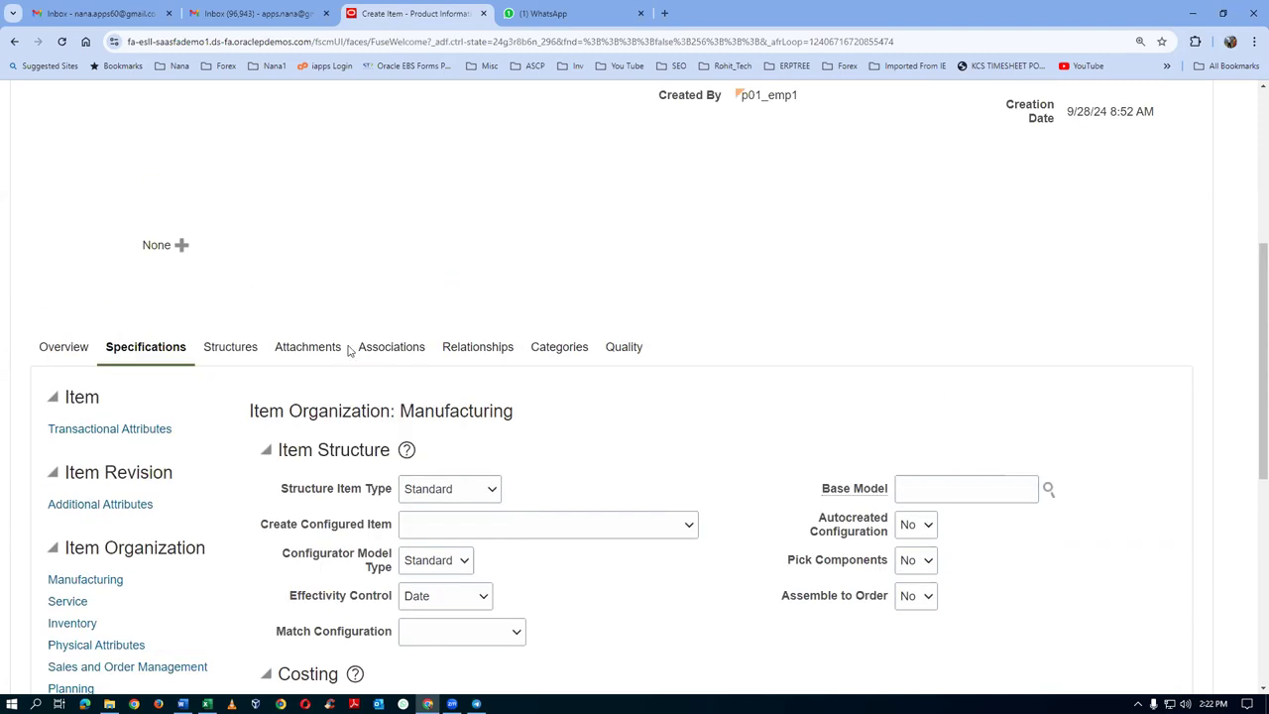
Step: Search for p01 organizations and associate the item with child organization P011
click(391, 347)
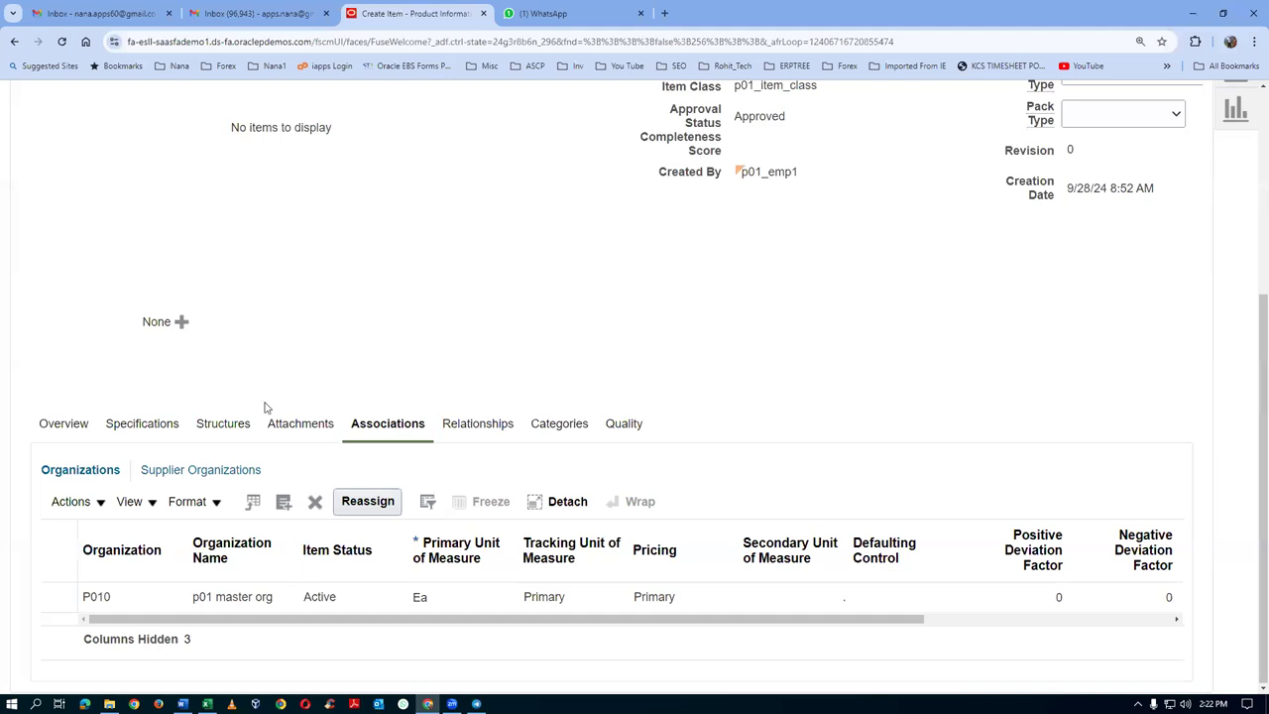
click(72, 507)
click(70, 565)
click(639, 224)
text(p01)
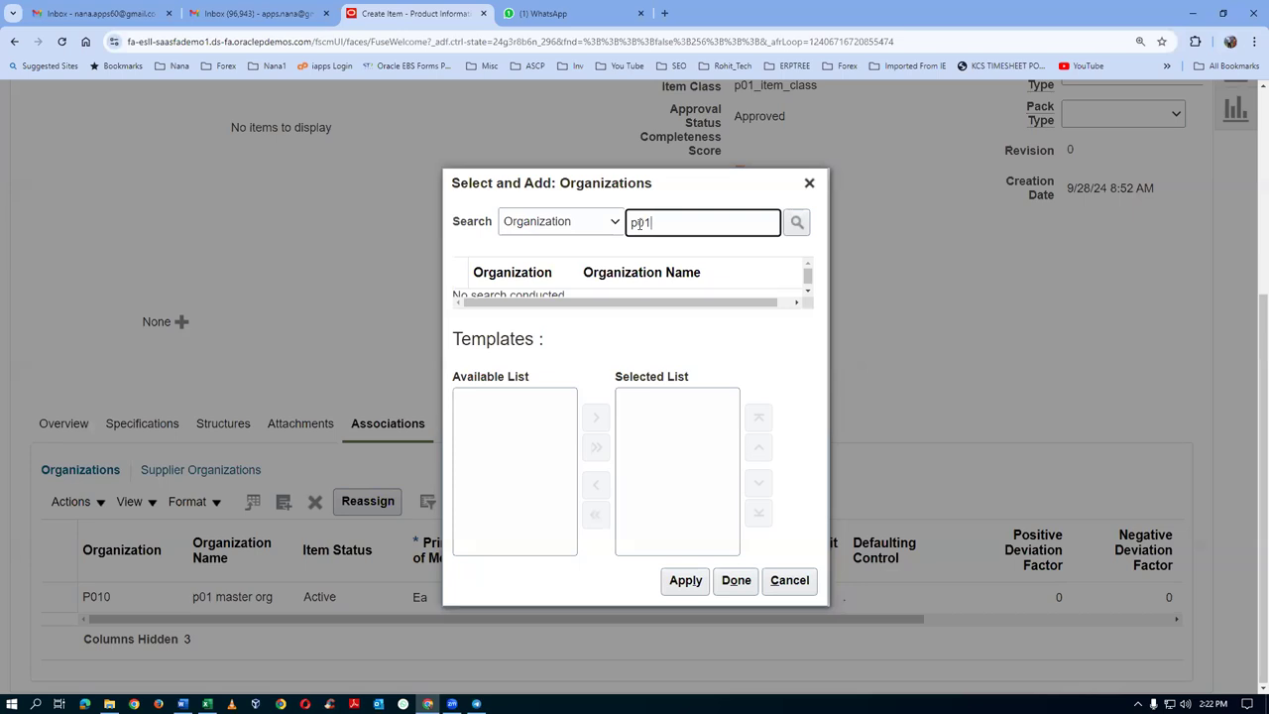
key(Return)
click(453, 306)
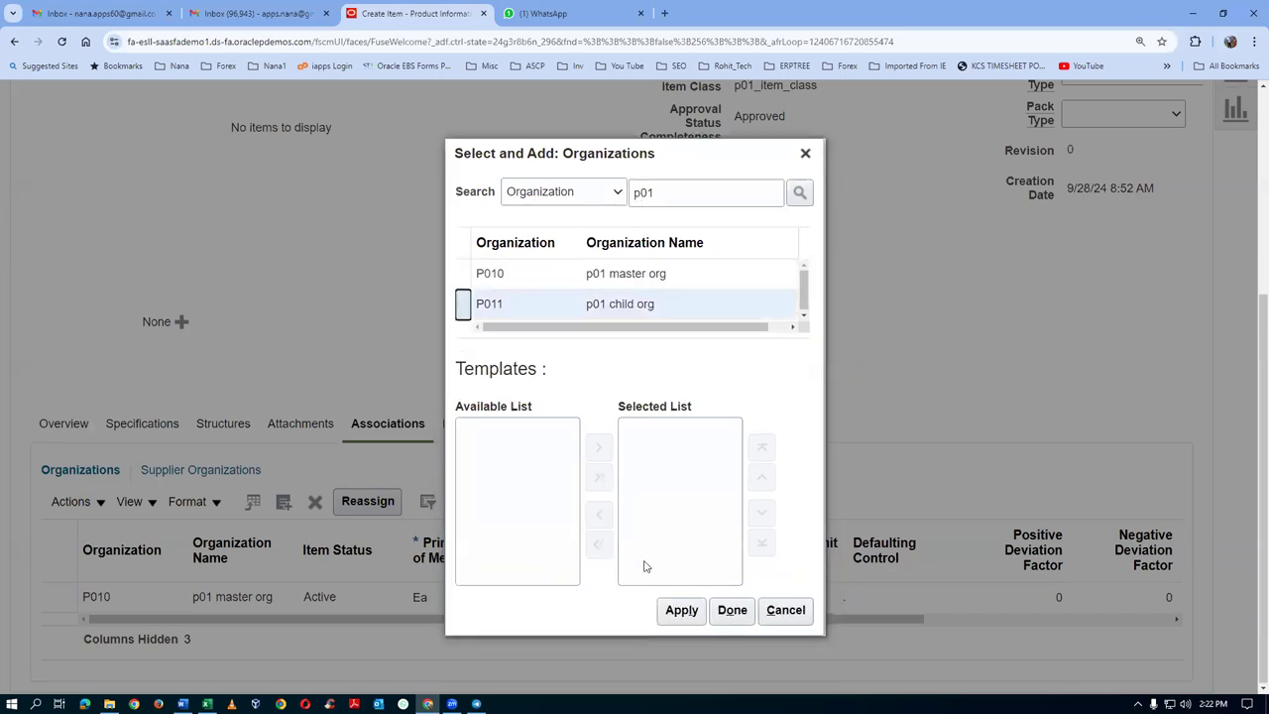
click(852, 607)
click(901, 607)
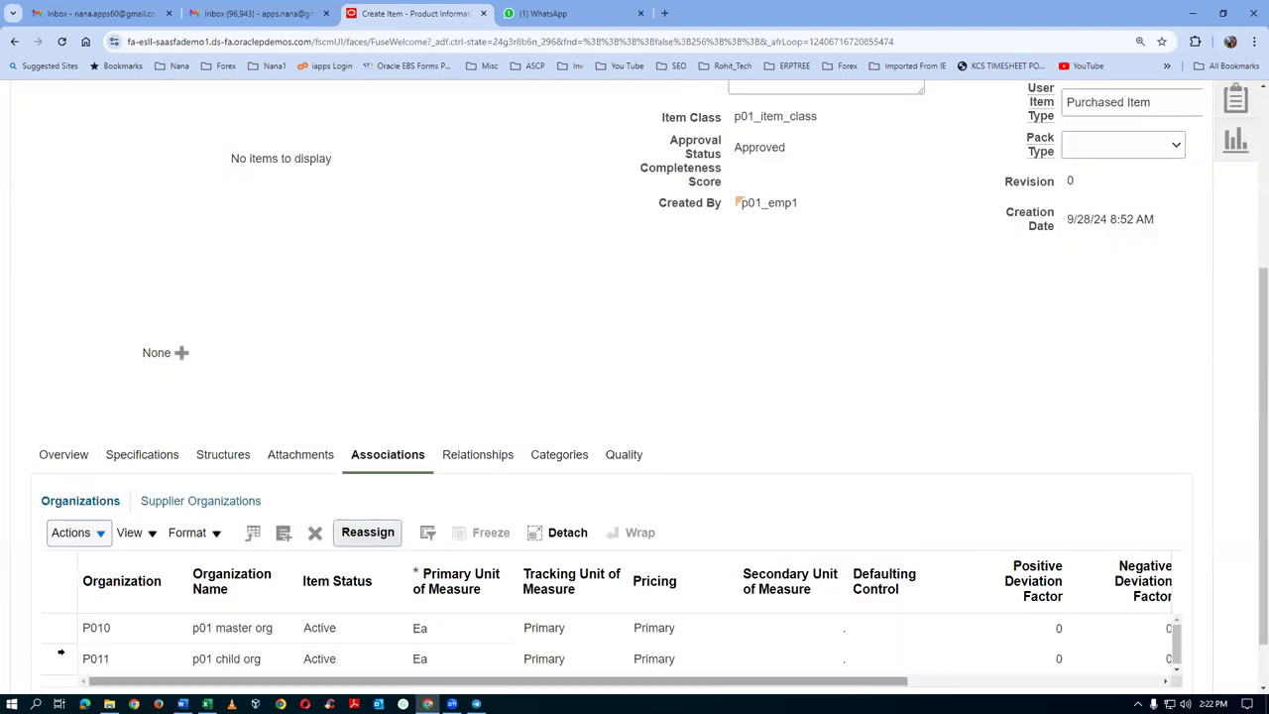
Step: Save the p0102_asset_item item and close its page
scroll(1036, 429, up, 2)
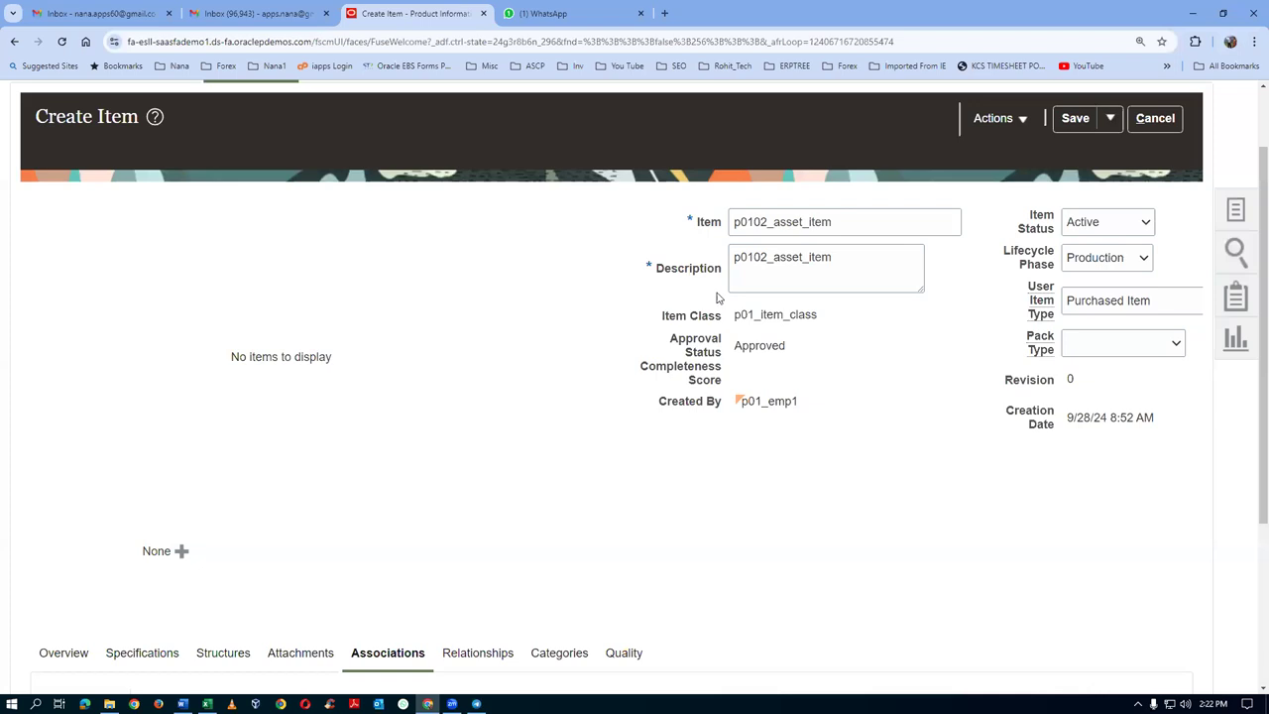
click(1115, 118)
click(1124, 150)
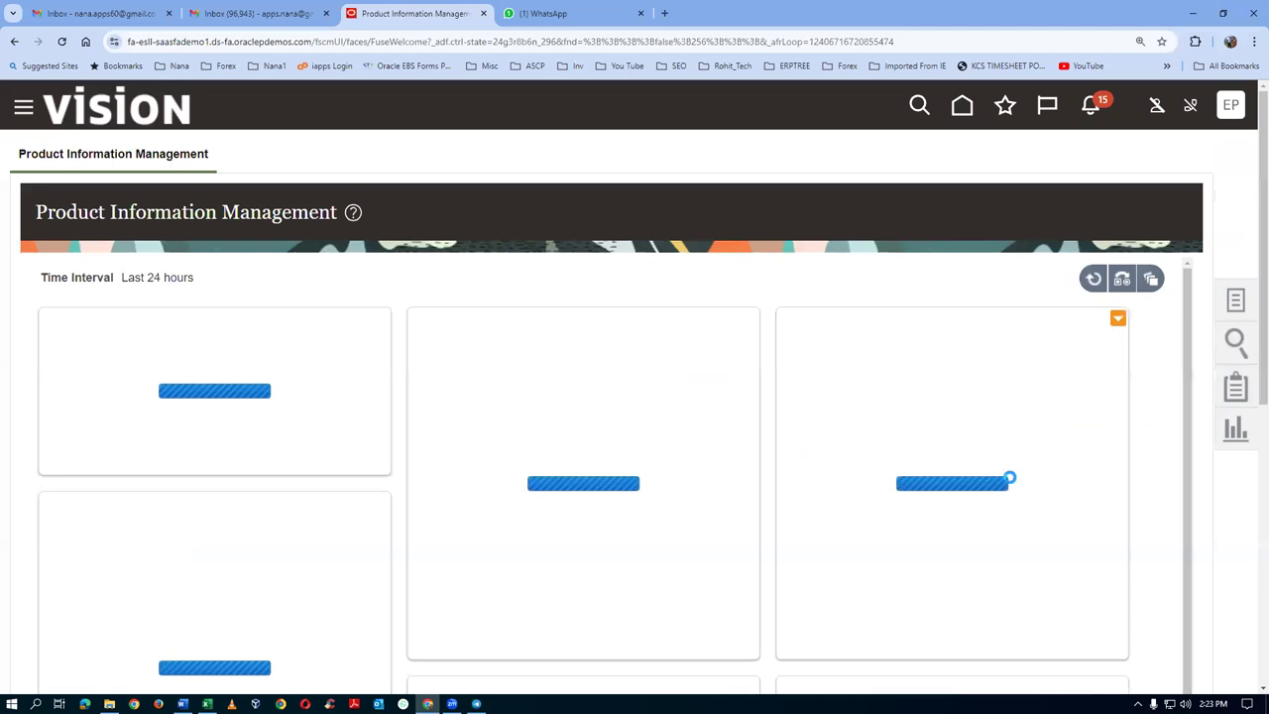
Step: Start a second new item in organization P010, again using item class p01_item_class
click(1234, 302)
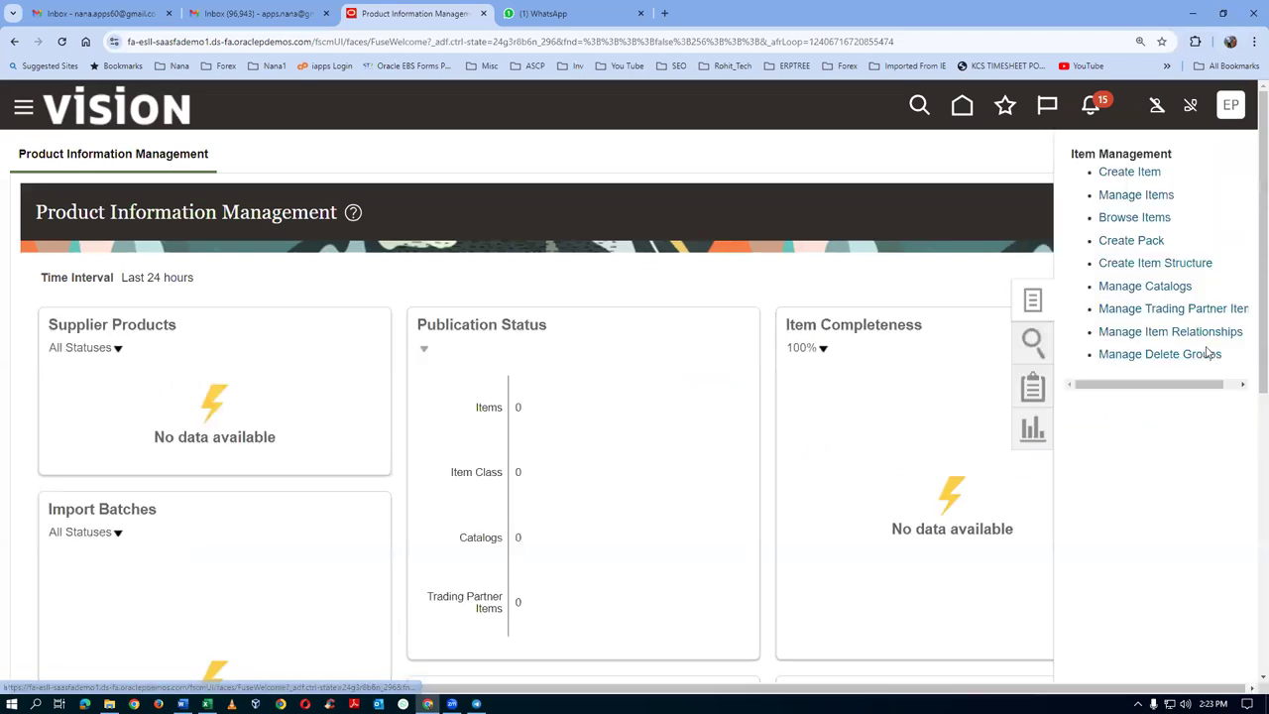
click(1129, 172)
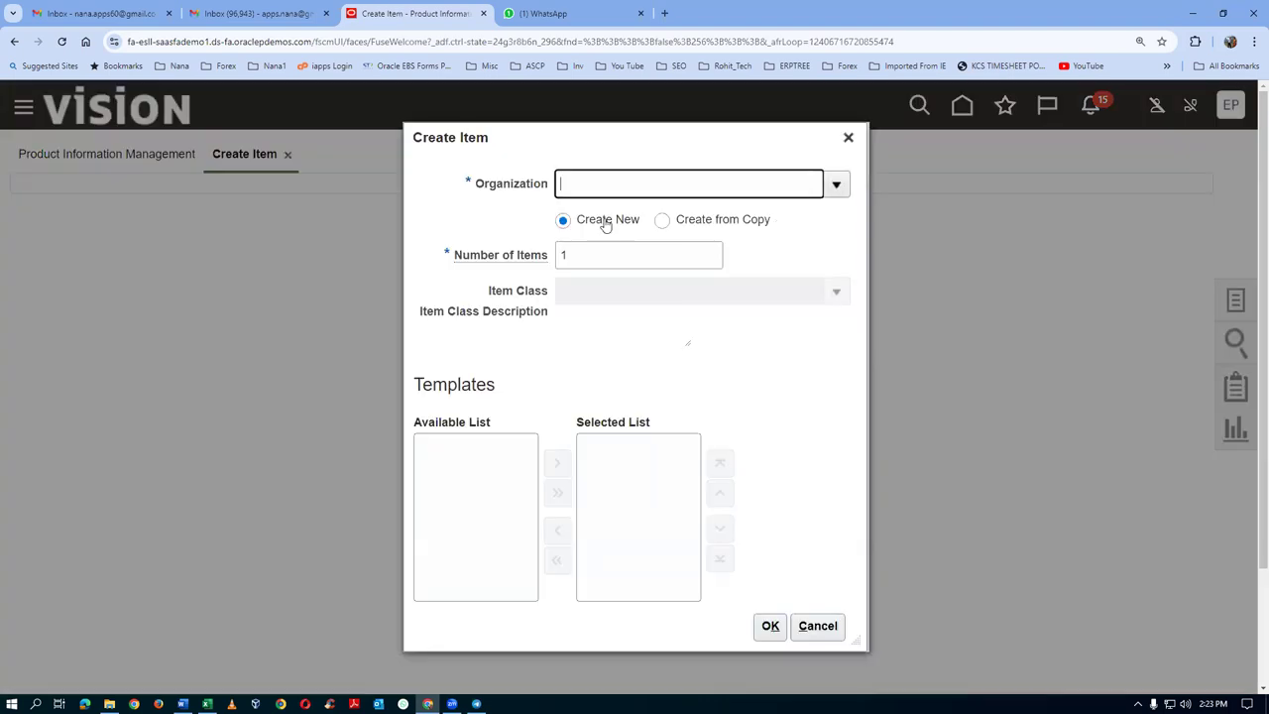
text(p01)
click(605, 216)
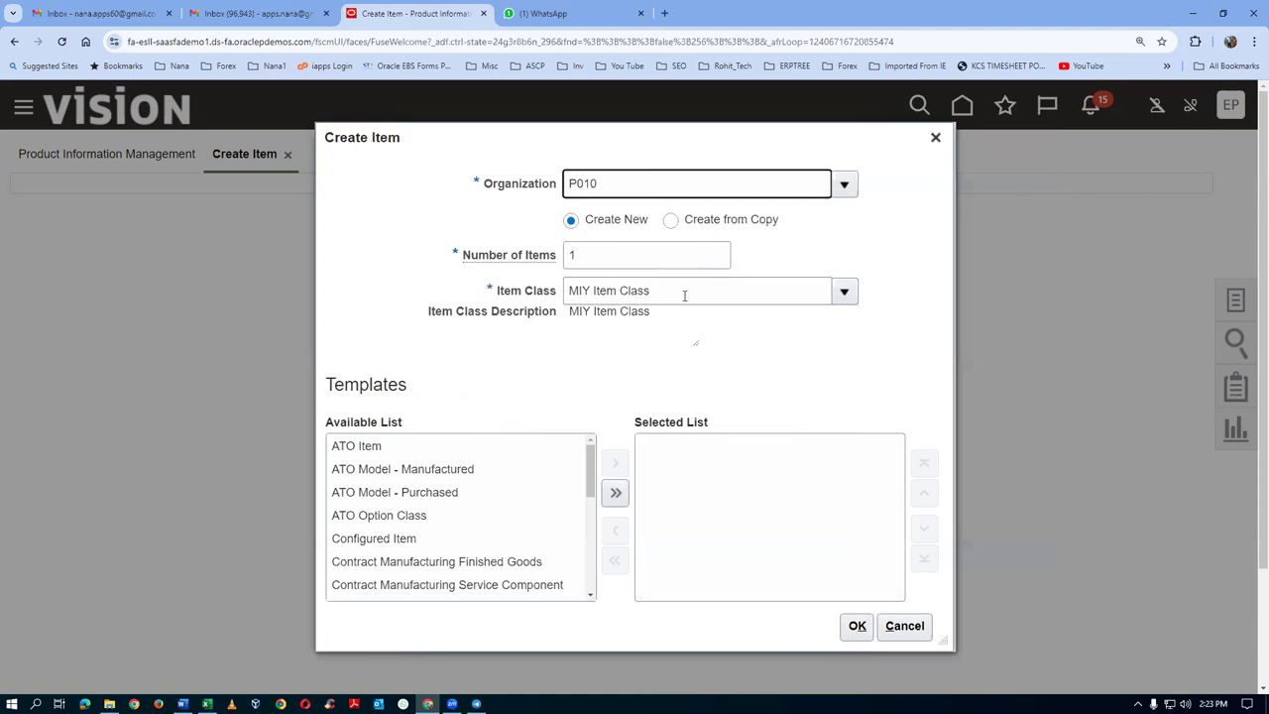
text(p01)
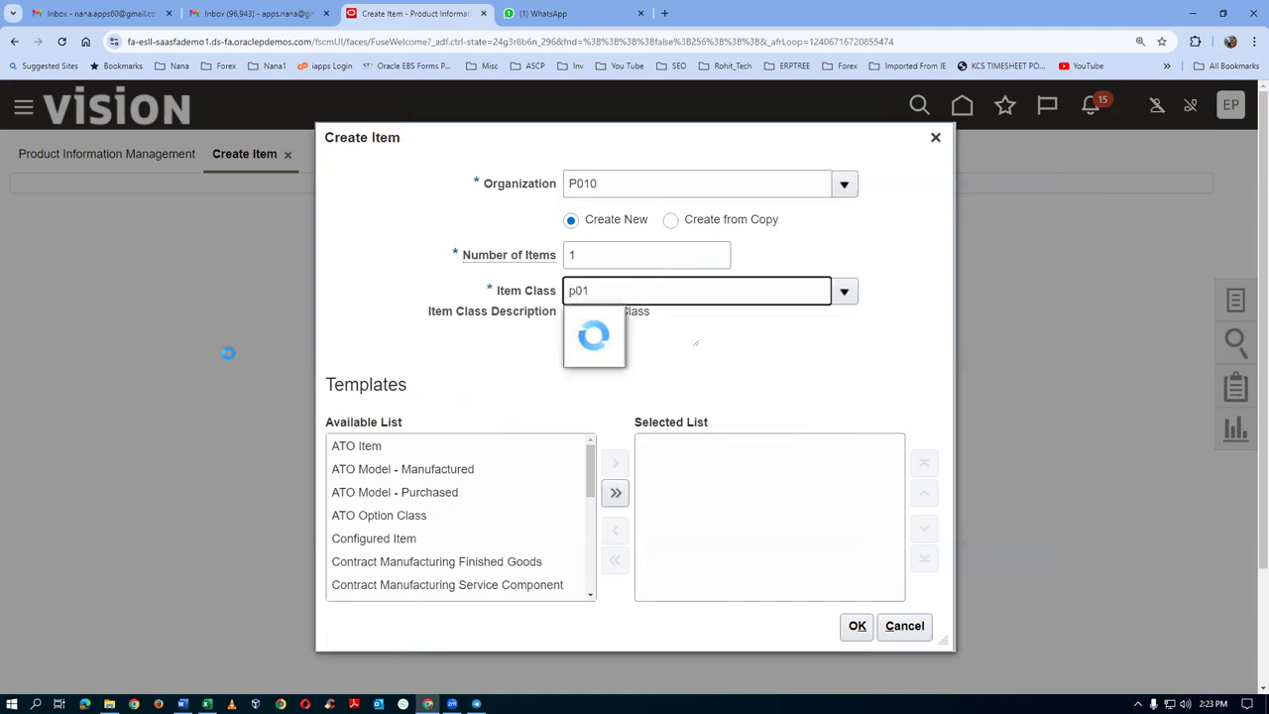
click(655, 335)
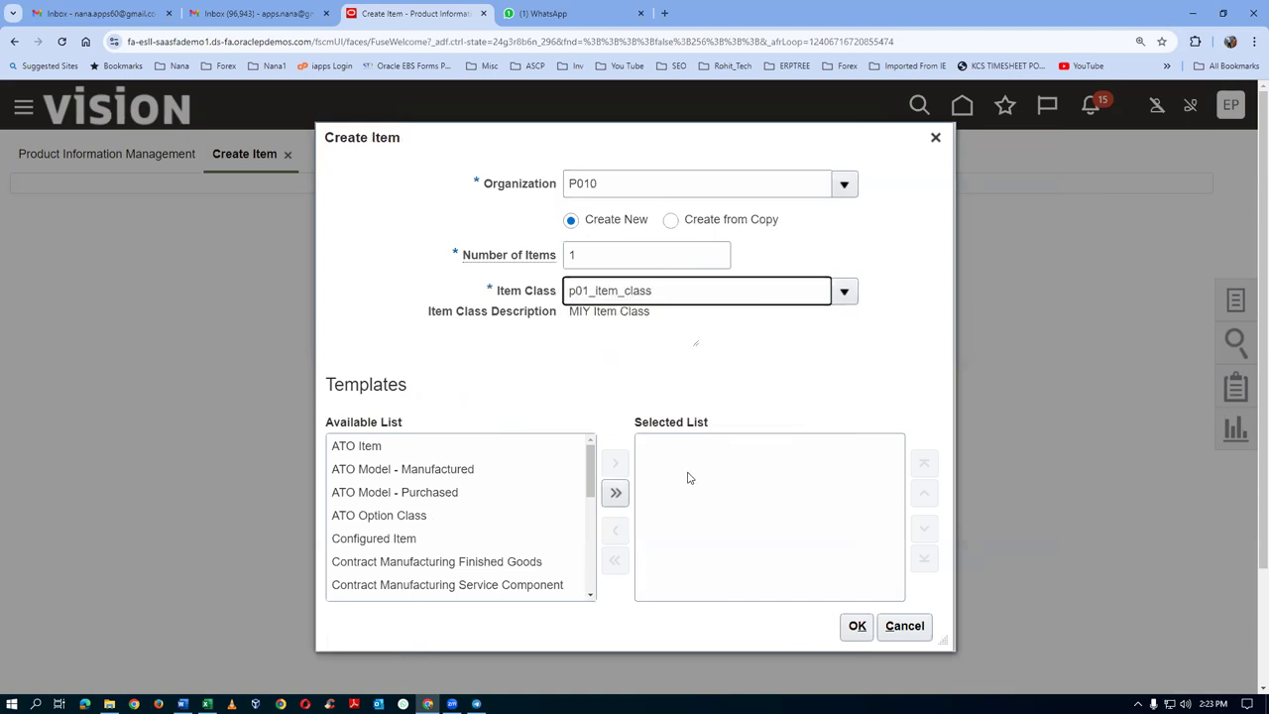
click(857, 627)
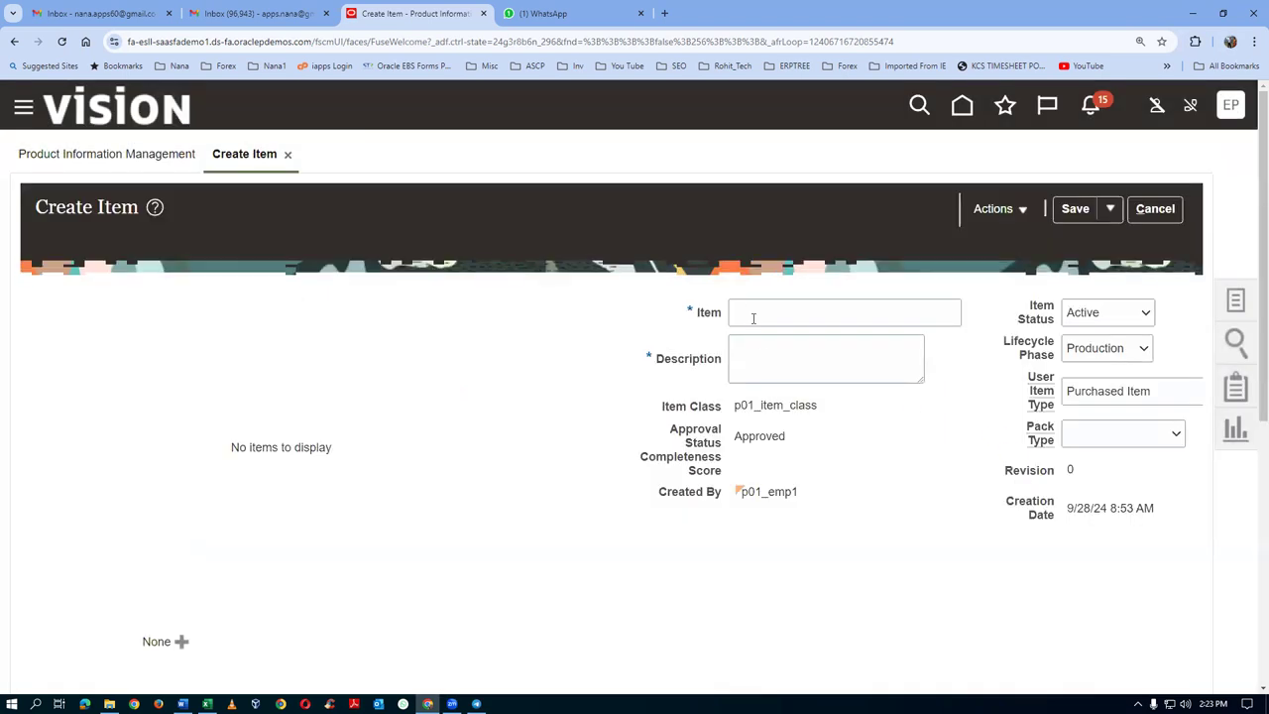
Step: Name the new item p0103_expense_item and use the same text as its description
click(754, 318)
text(0103_expense_item)
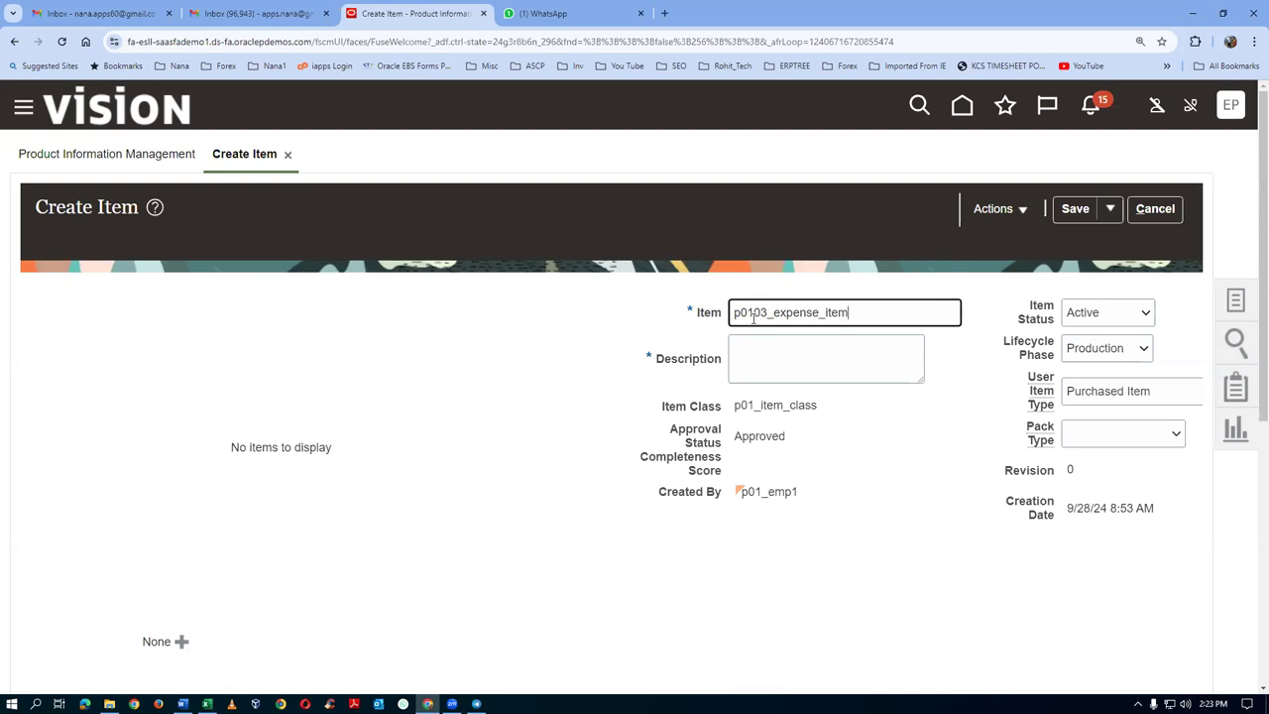
drag(872, 317, 610, 328)
key(ctrl+c)
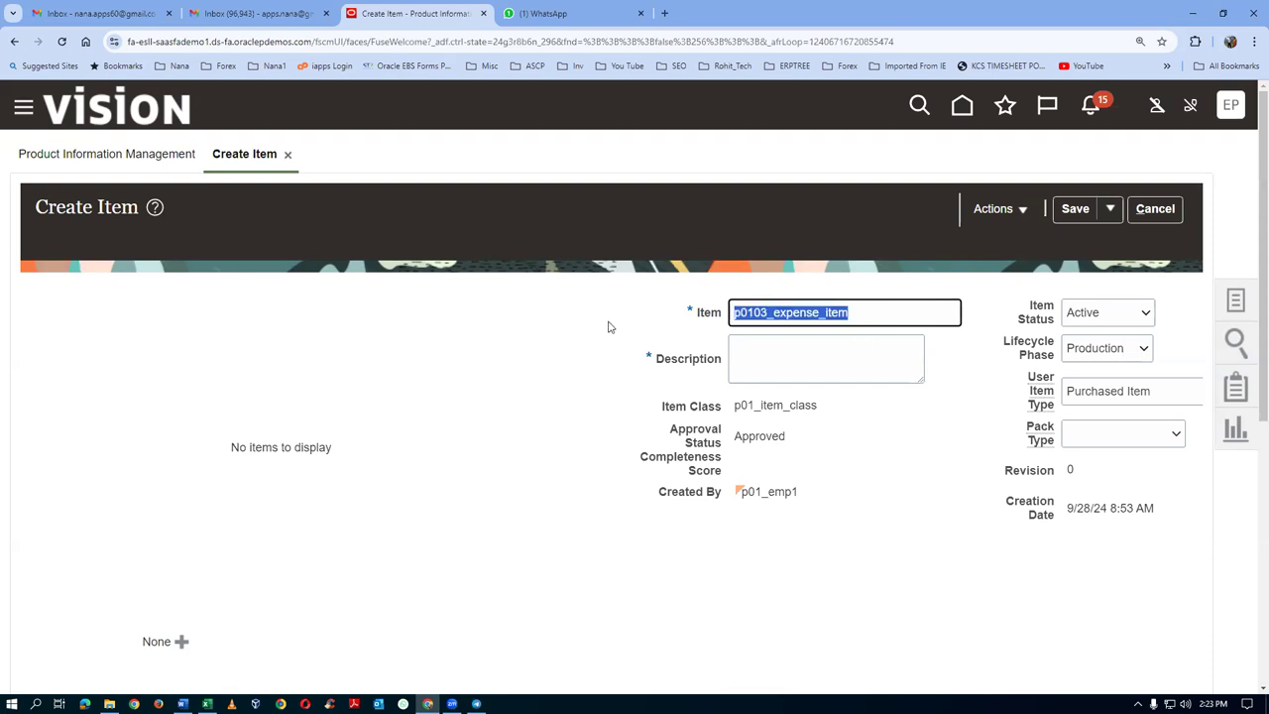
click(773, 347)
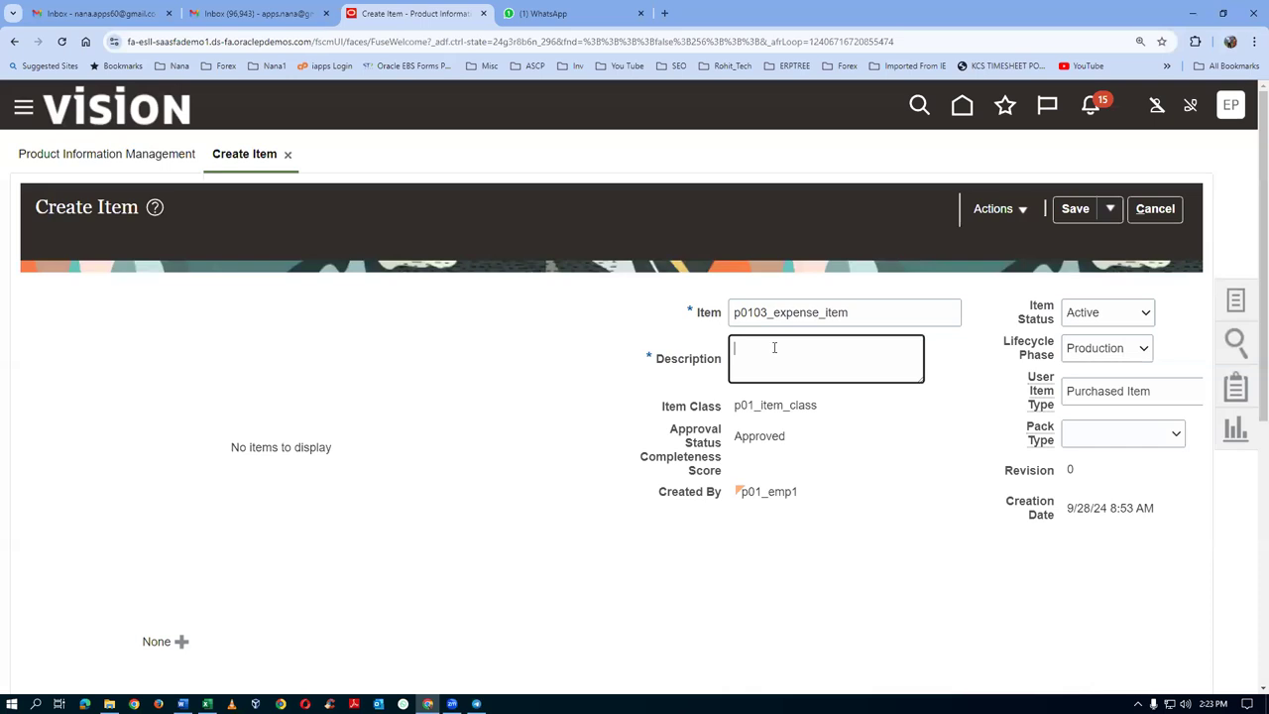
key(ctrl+v)
Step: In the item's manufacturing specifications, set Inventory Asset Value to No
scroll(308, 453, down, 4)
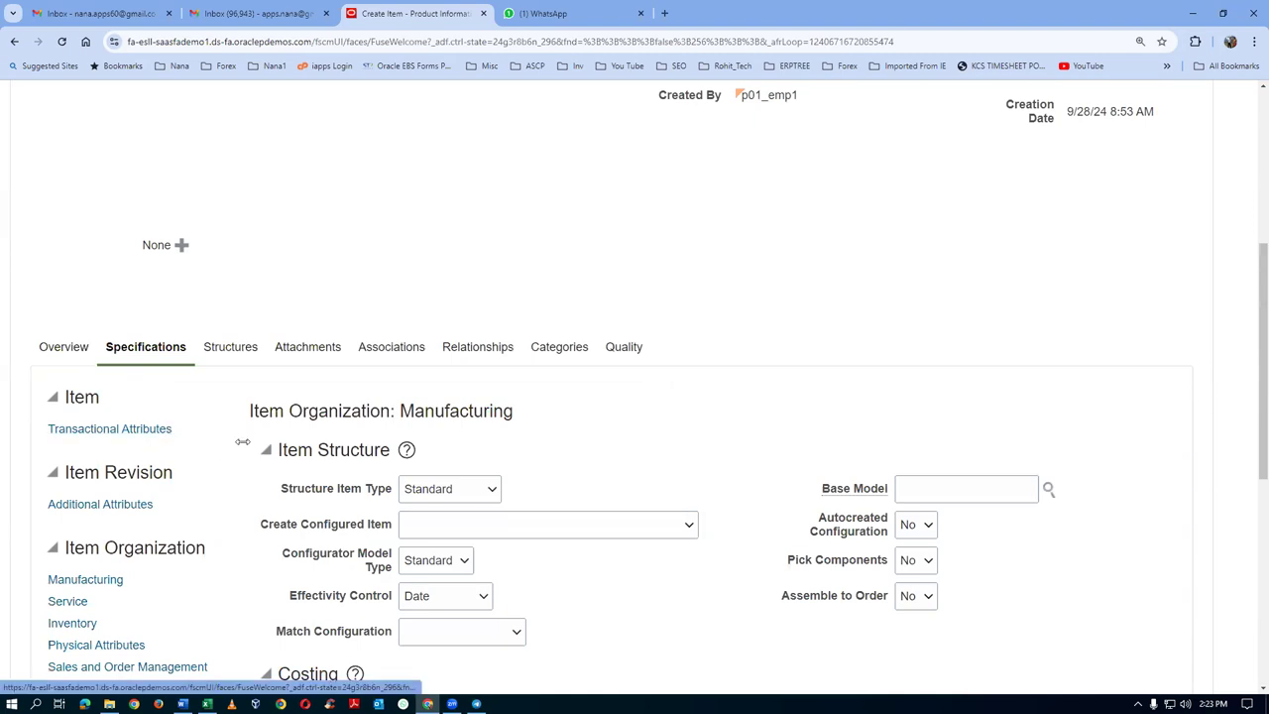
scroll(555, 466, down, 3)
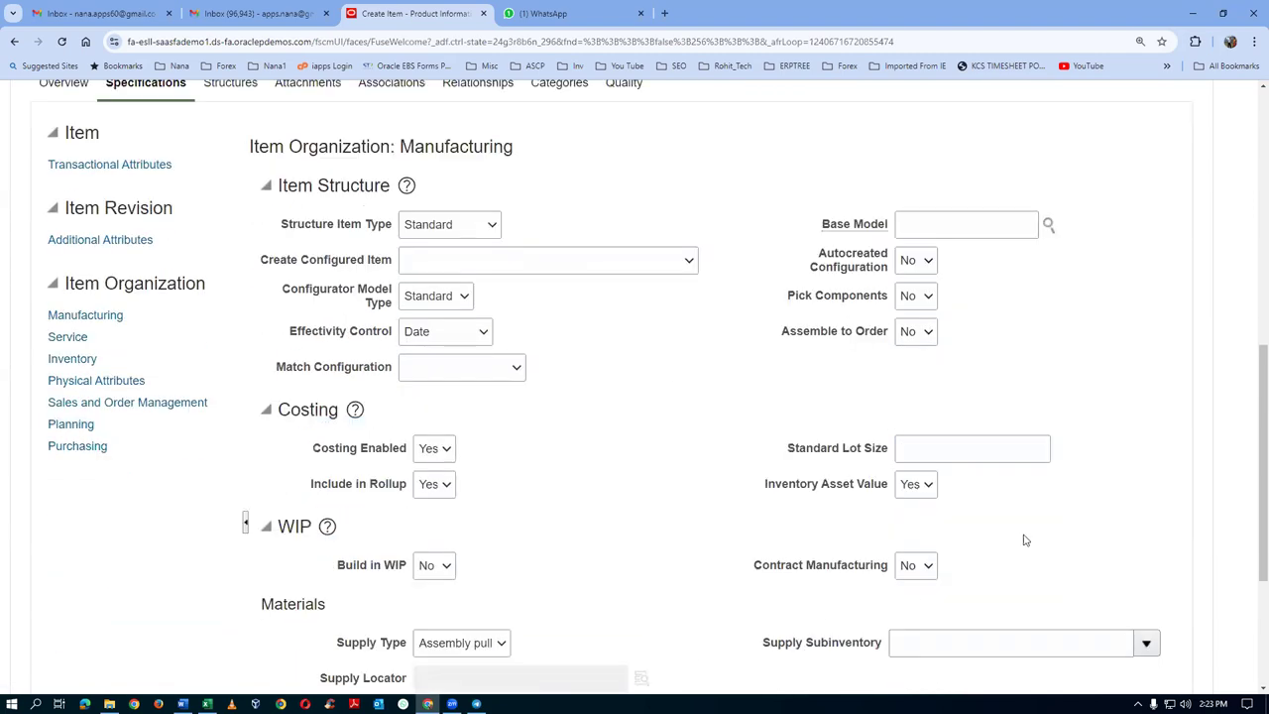
click(917, 486)
click(911, 507)
Step: Search for p01 organizations and associate the expense item with child organization P011
scroll(1032, 371, up, 2)
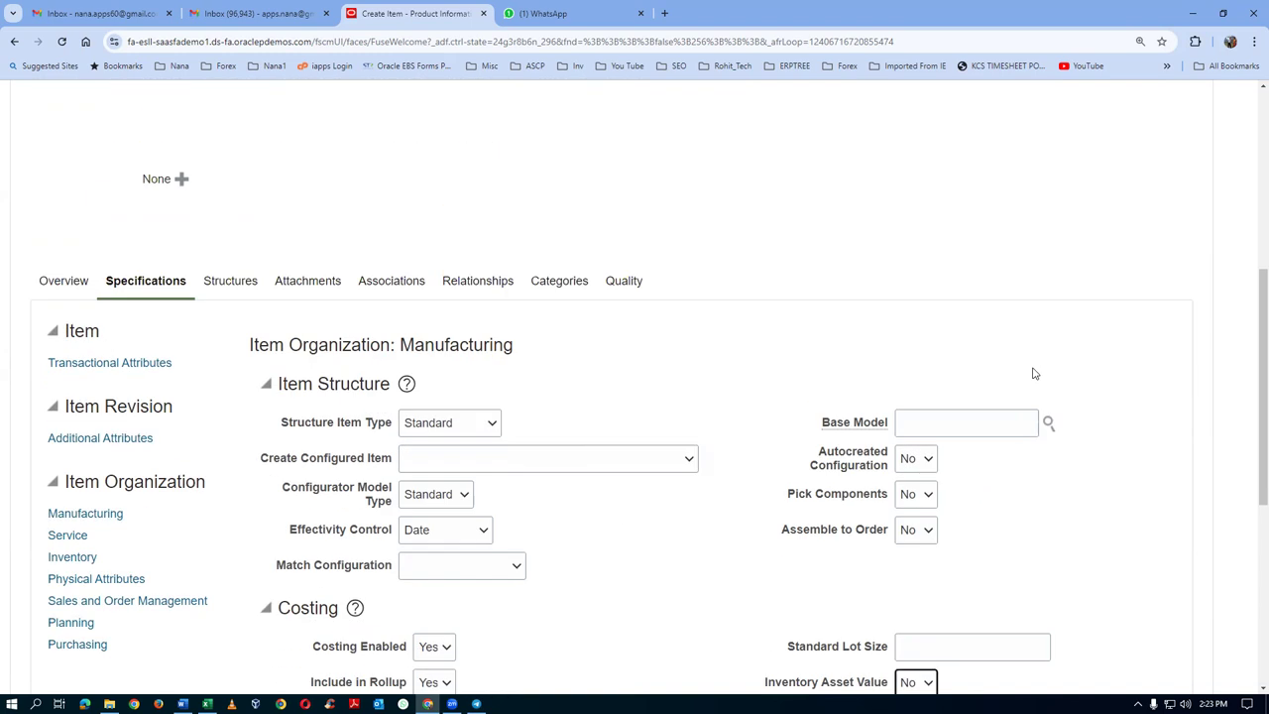
click(401, 280)
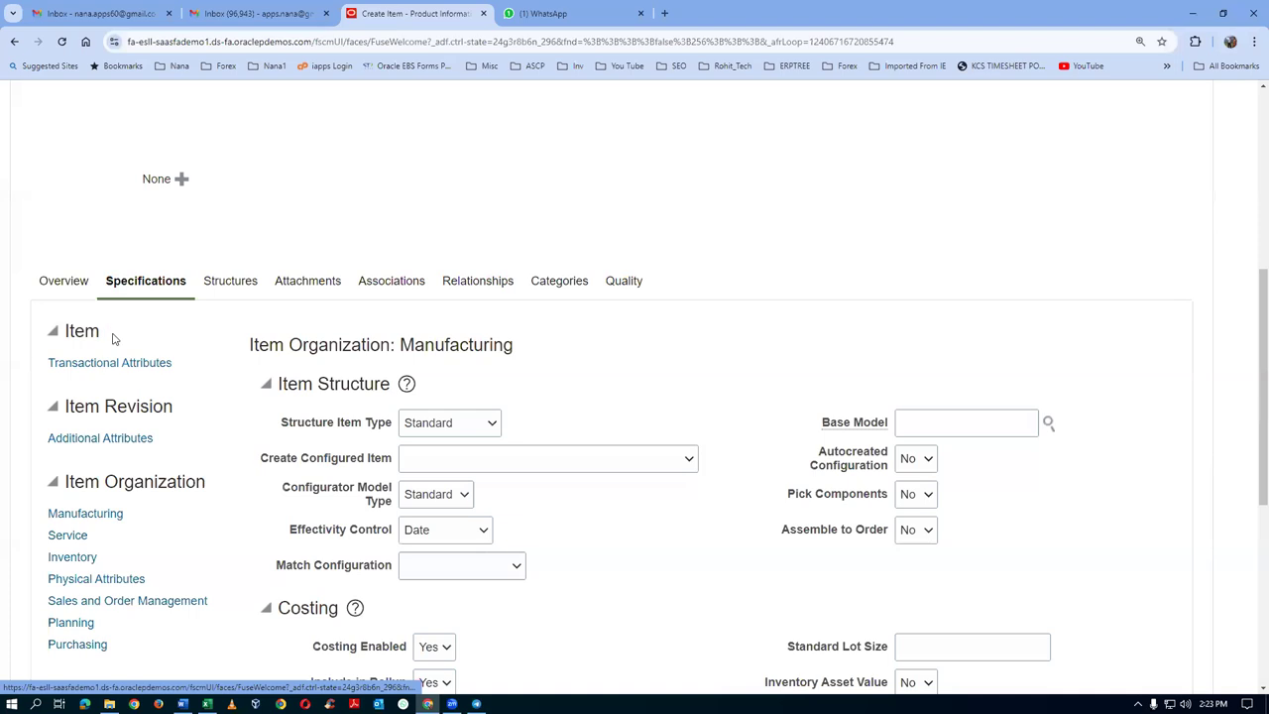
click(70, 500)
click(85, 563)
text(p01)
key(Return)
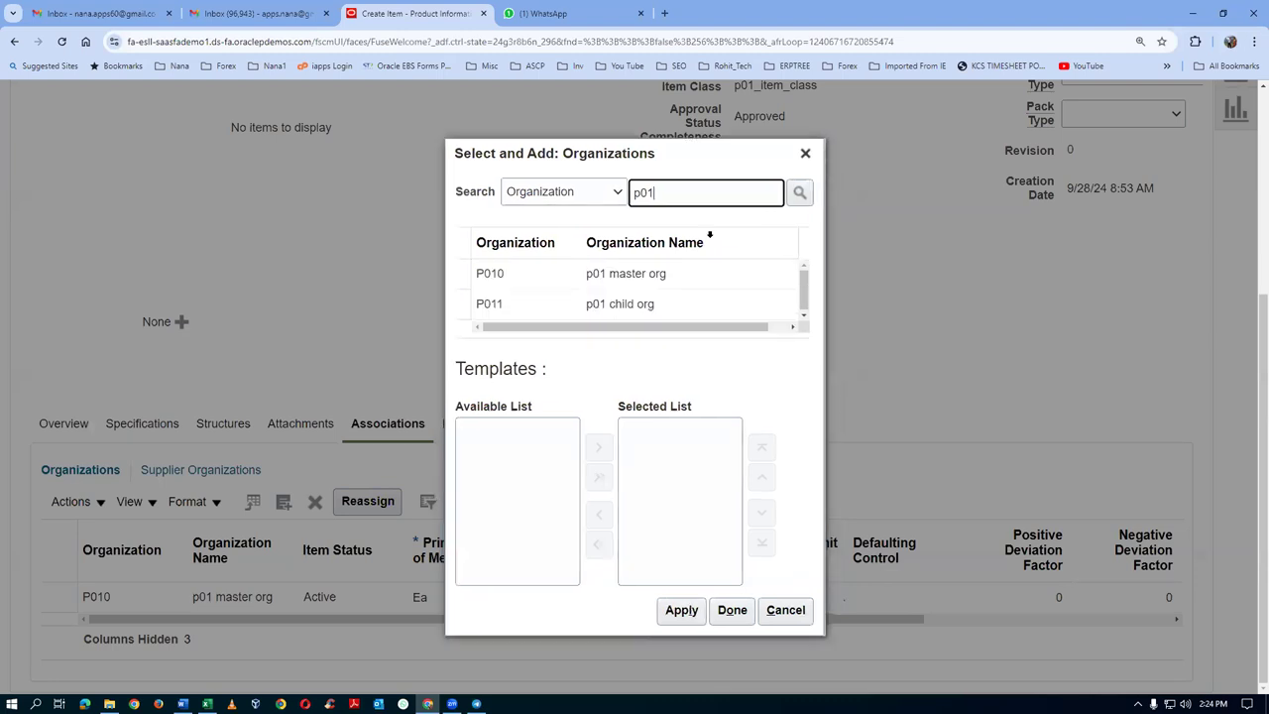
click(490, 305)
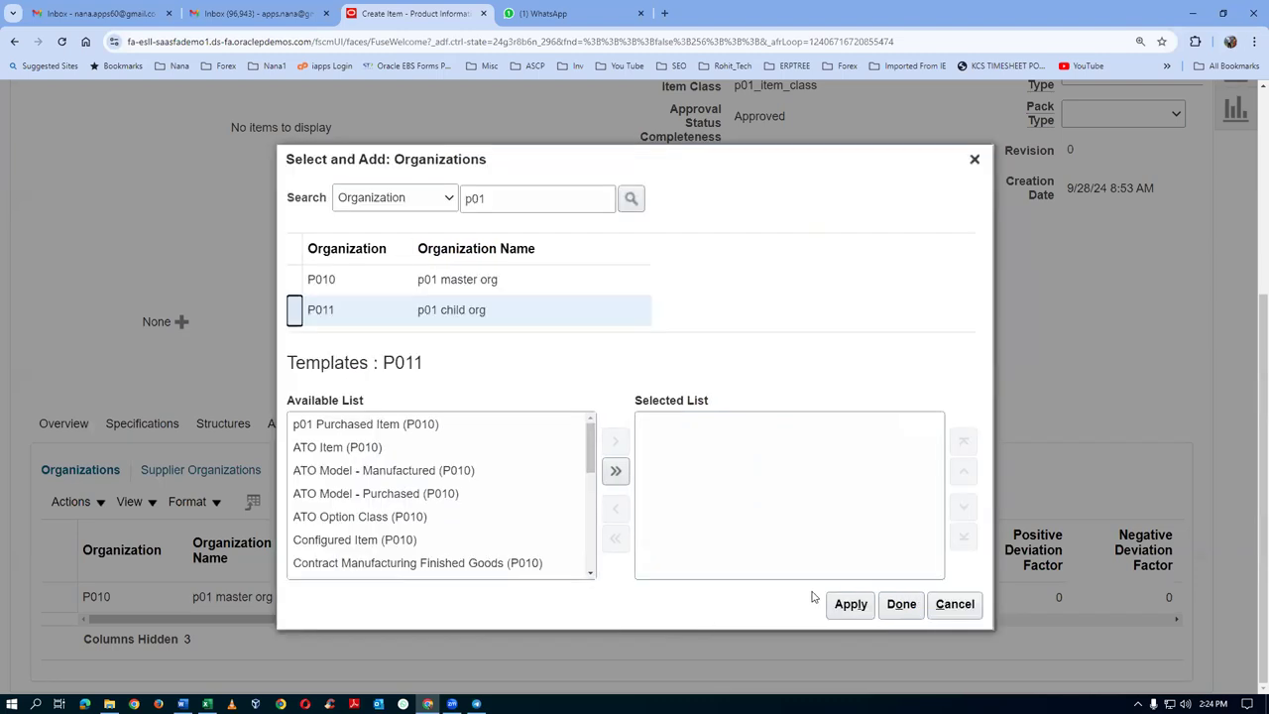
click(845, 603)
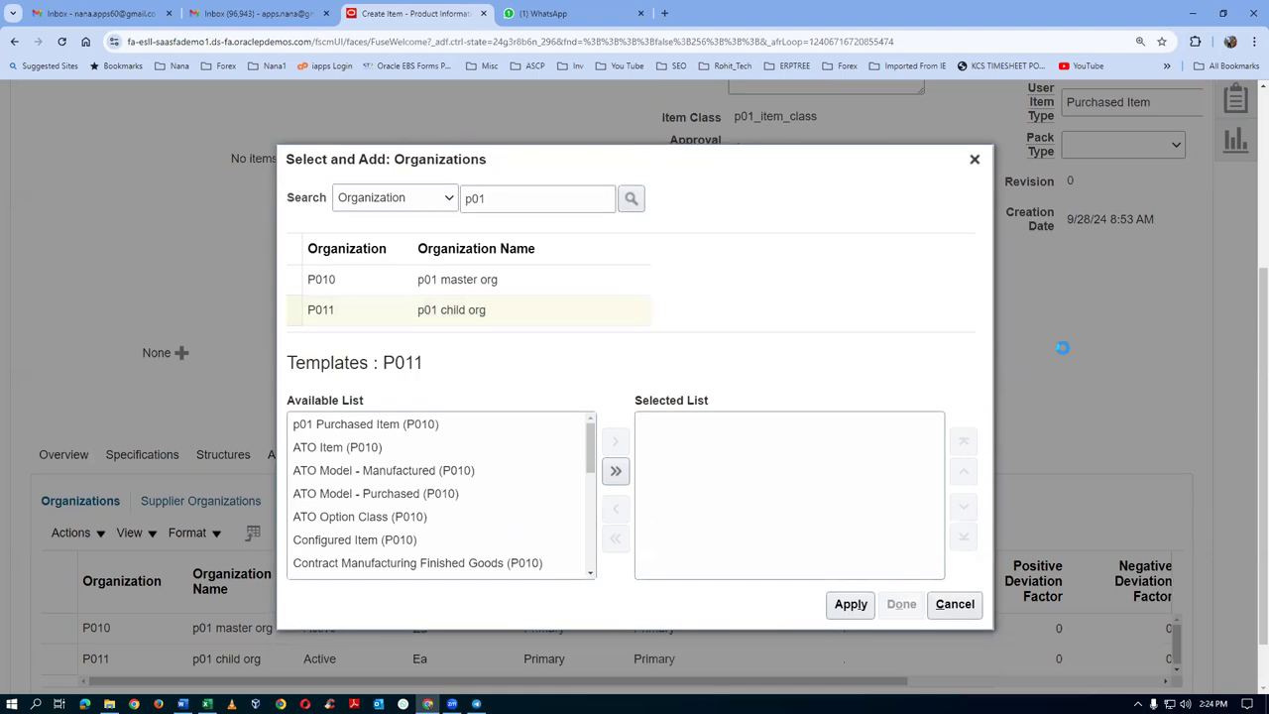
scroll(1053, 419, up, 2)
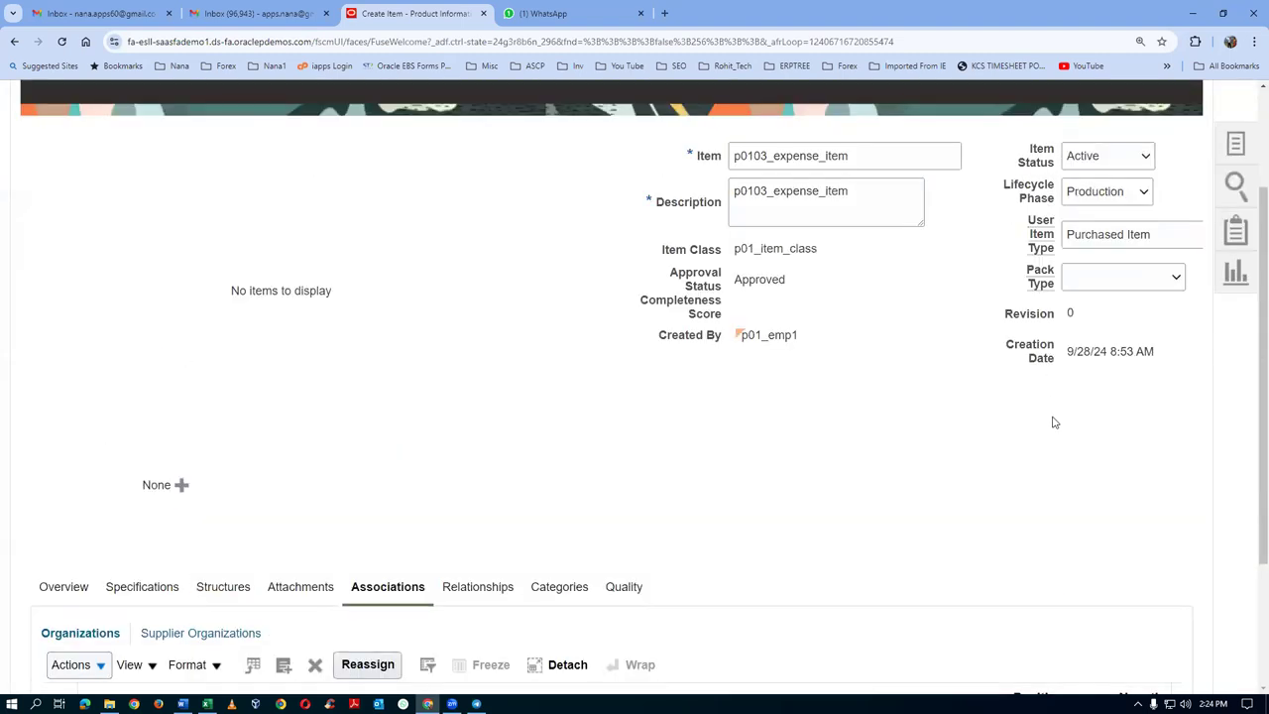
scroll(1054, 423, down, 2)
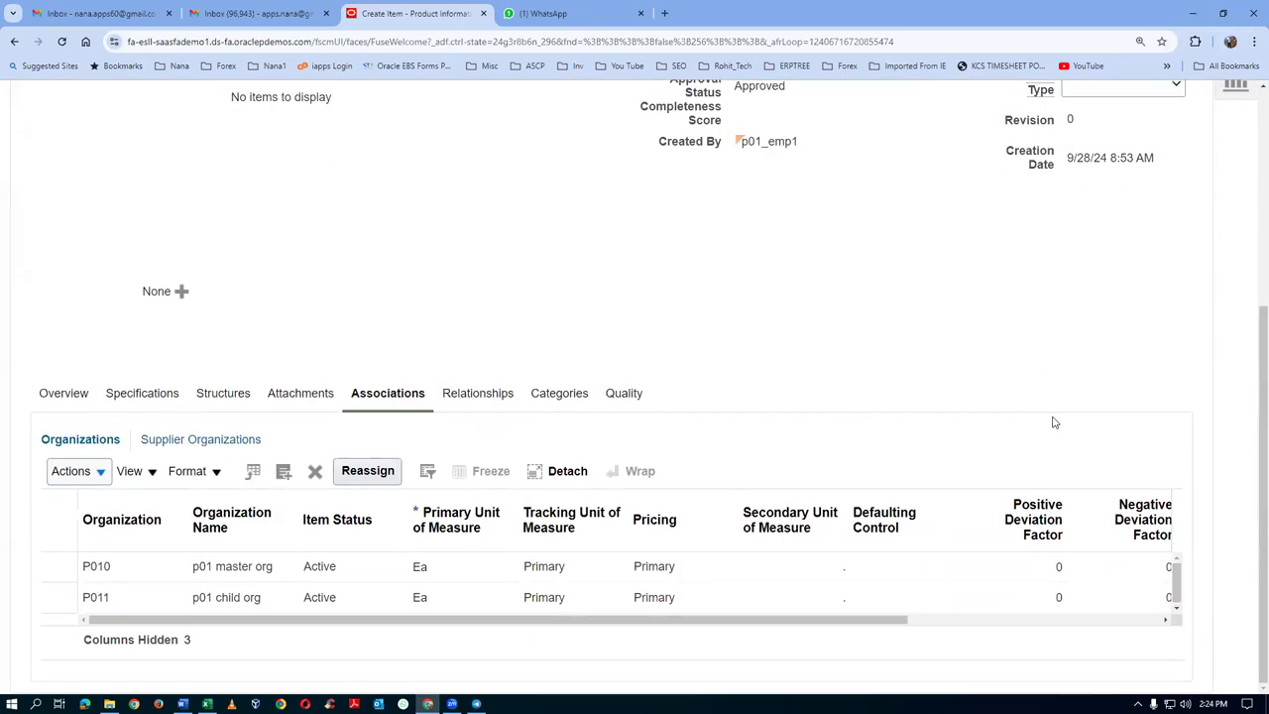
Step: Save the p0103_expense_item item and close its page
scroll(1054, 423, up, 2)
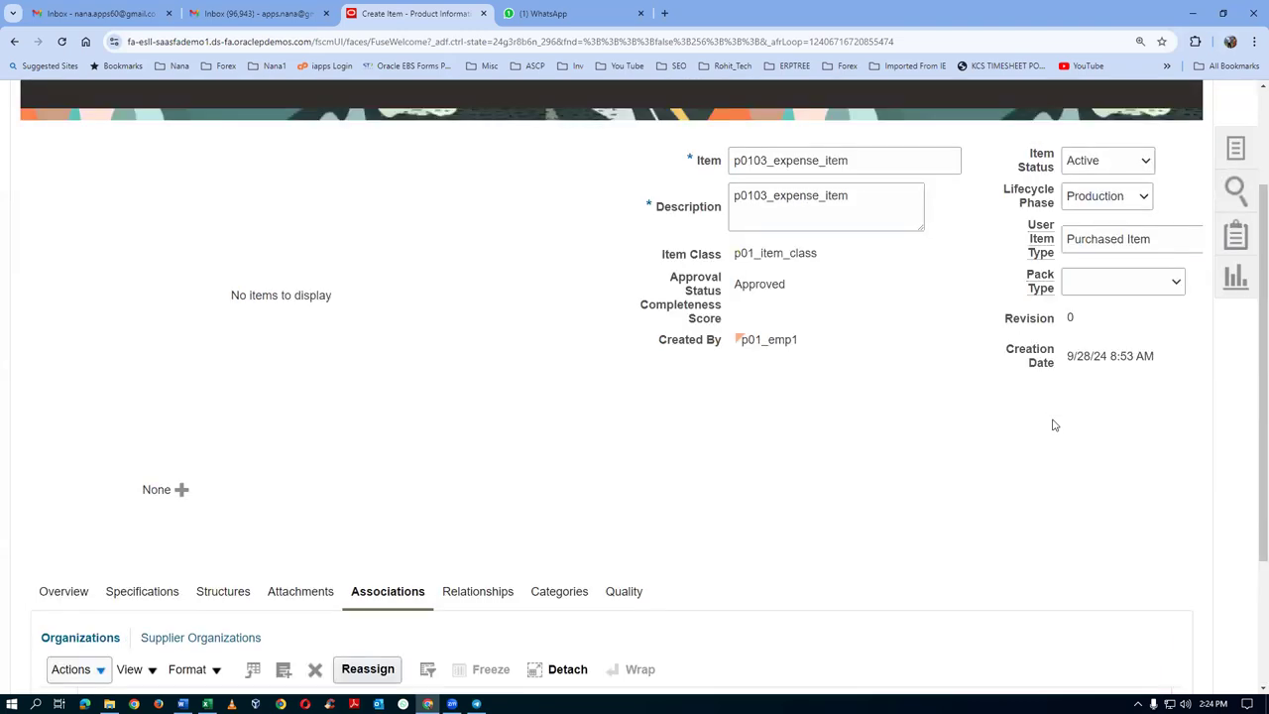
scroll(1054, 425, up, 2)
click(1113, 212)
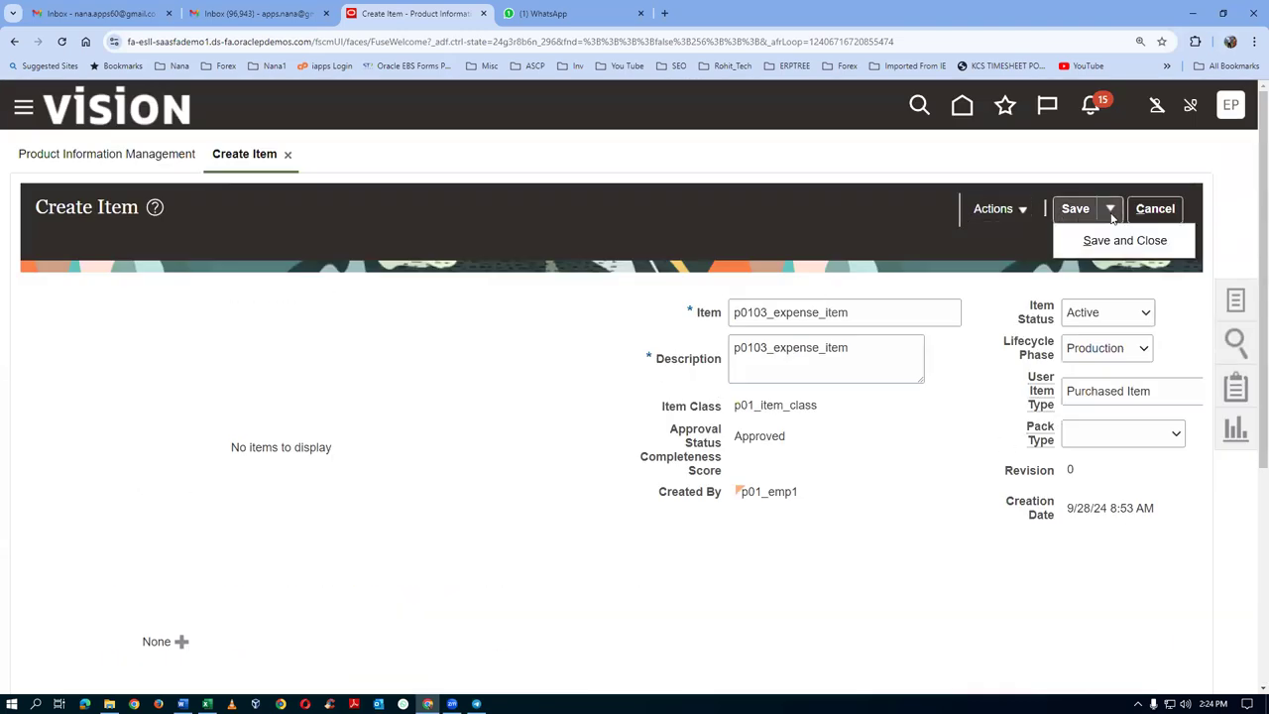
click(1112, 242)
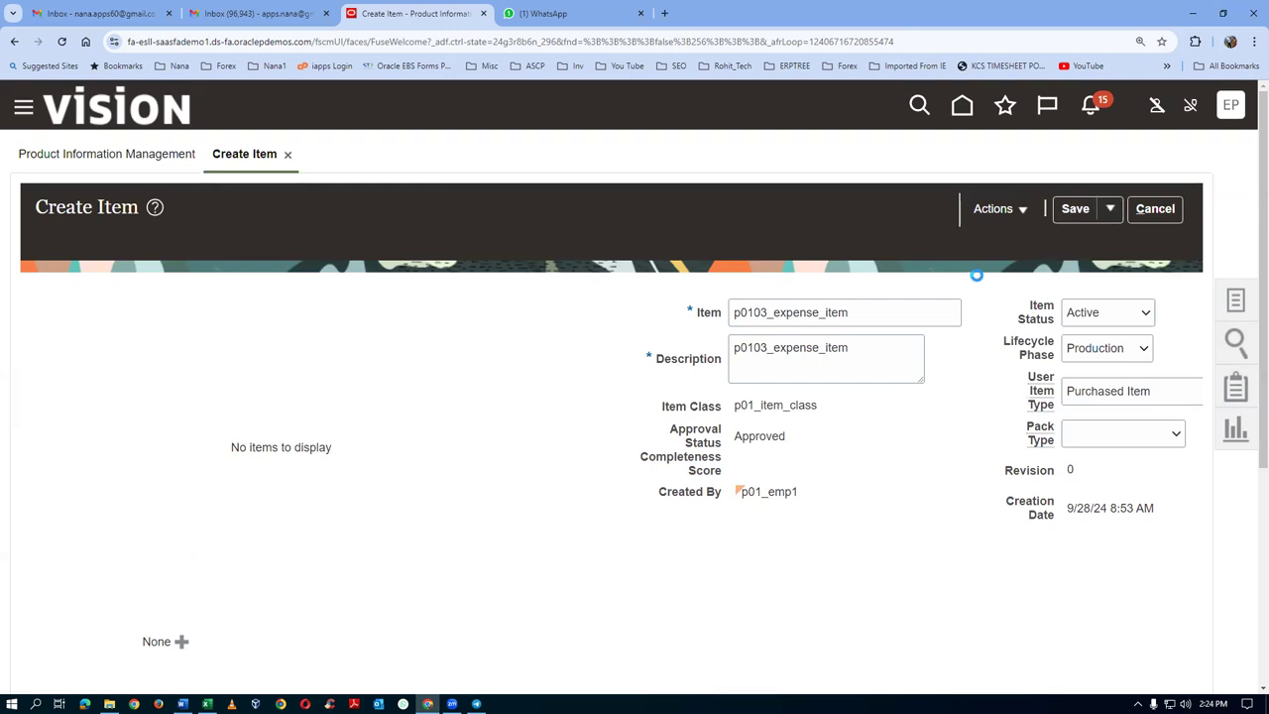
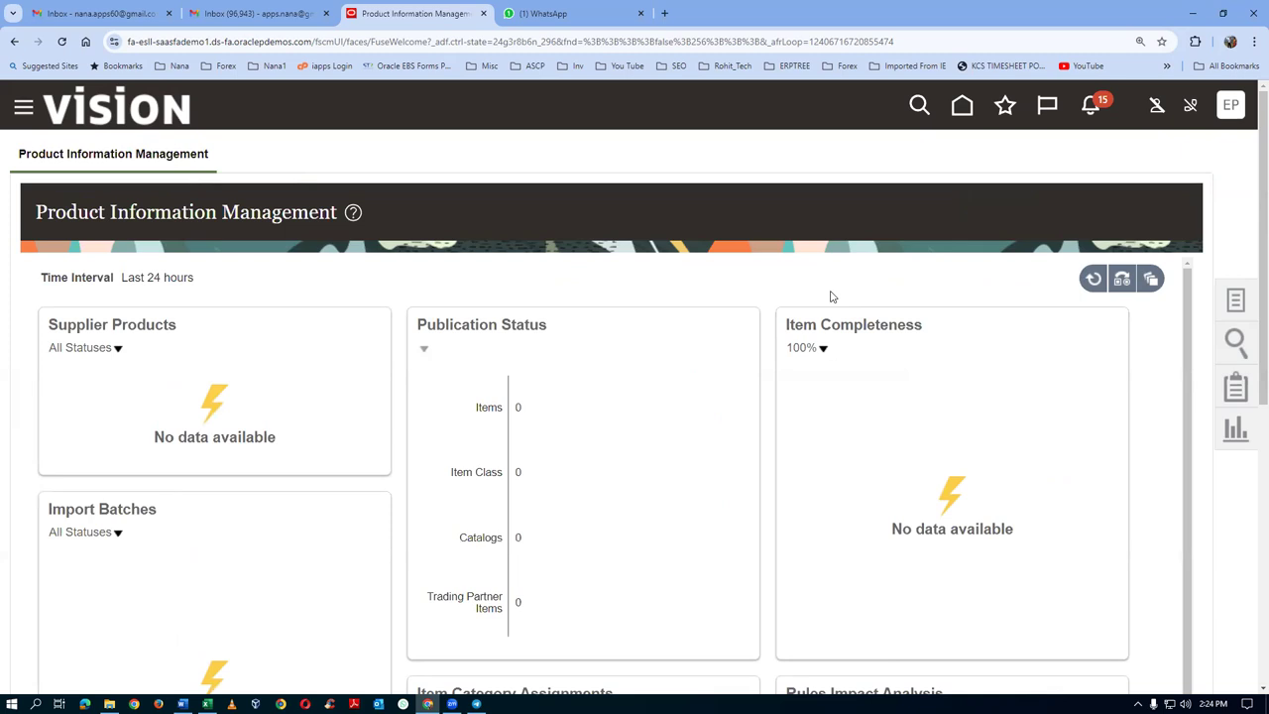
Step: Switch to the Word accounting document and compare mapping set rows 1 to 6 with the transaction types in the Excel workbook 03_Asset_Expense_Items_Sub_Inventories
key(alt+Tab)
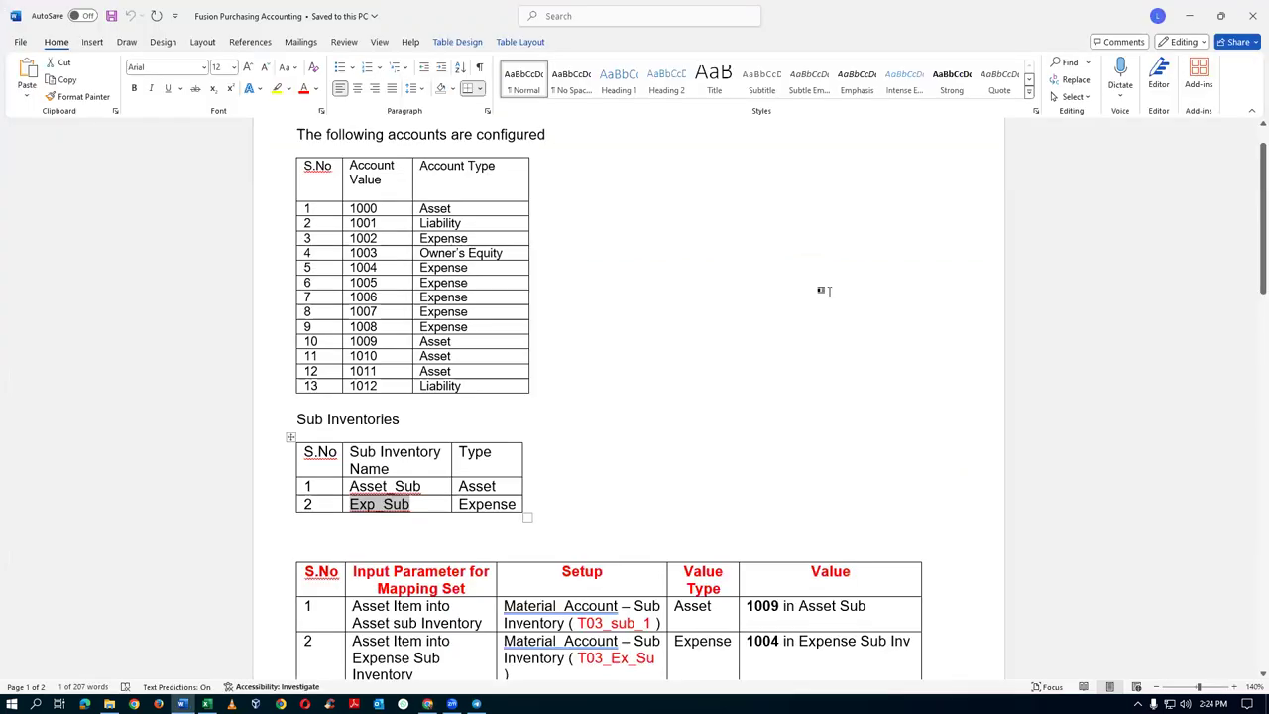
click(740, 399)
scroll(742, 402, down, 3)
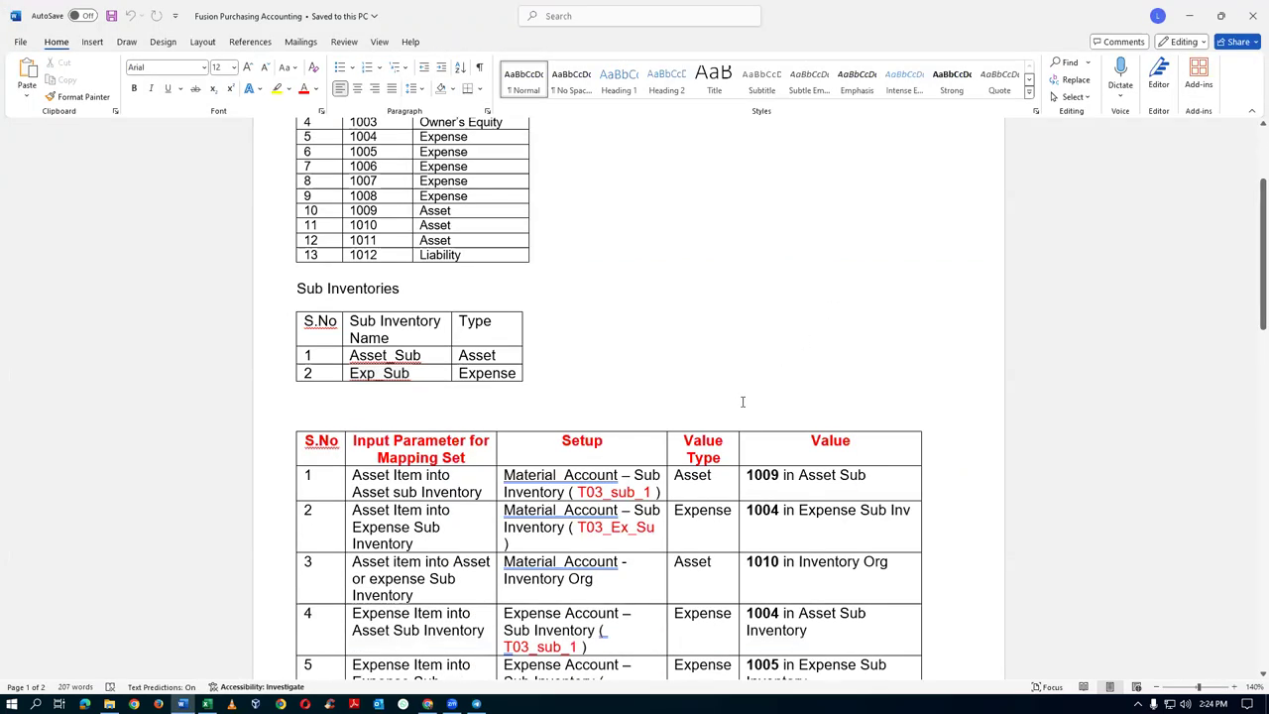
scroll(742, 402, down, 3)
drag(259, 354, 282, 605)
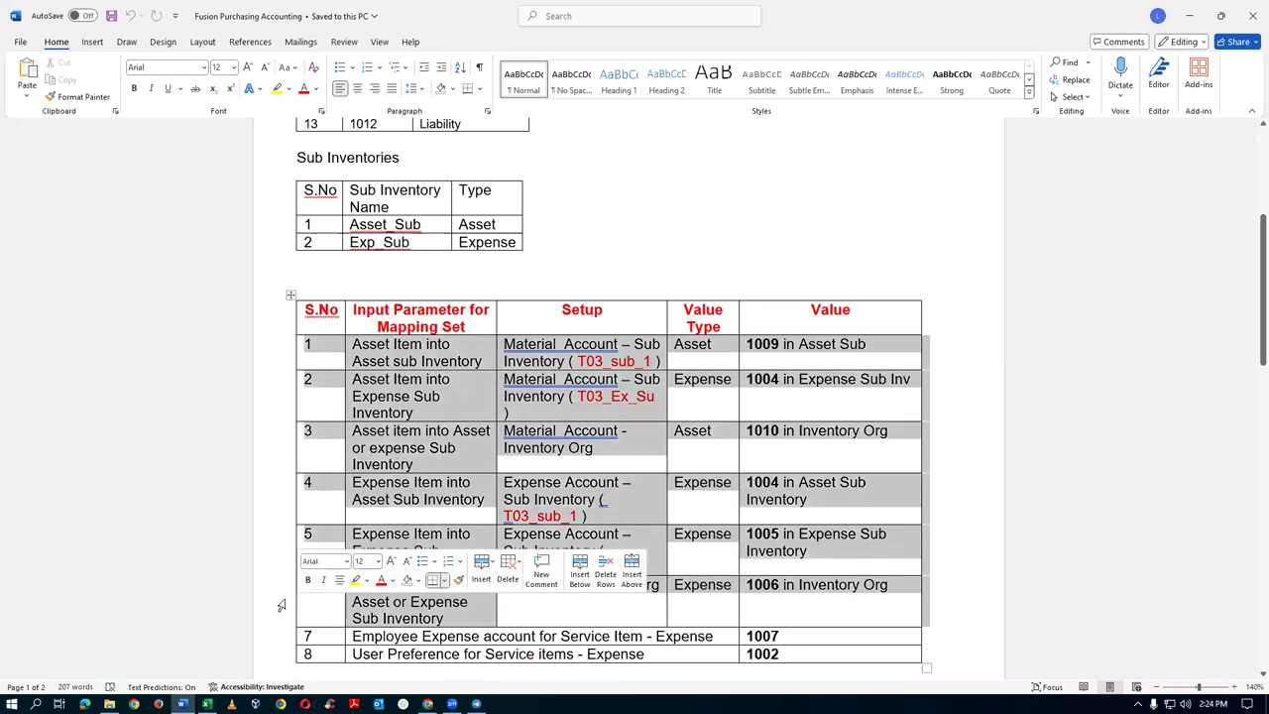
key(alt+Tab)
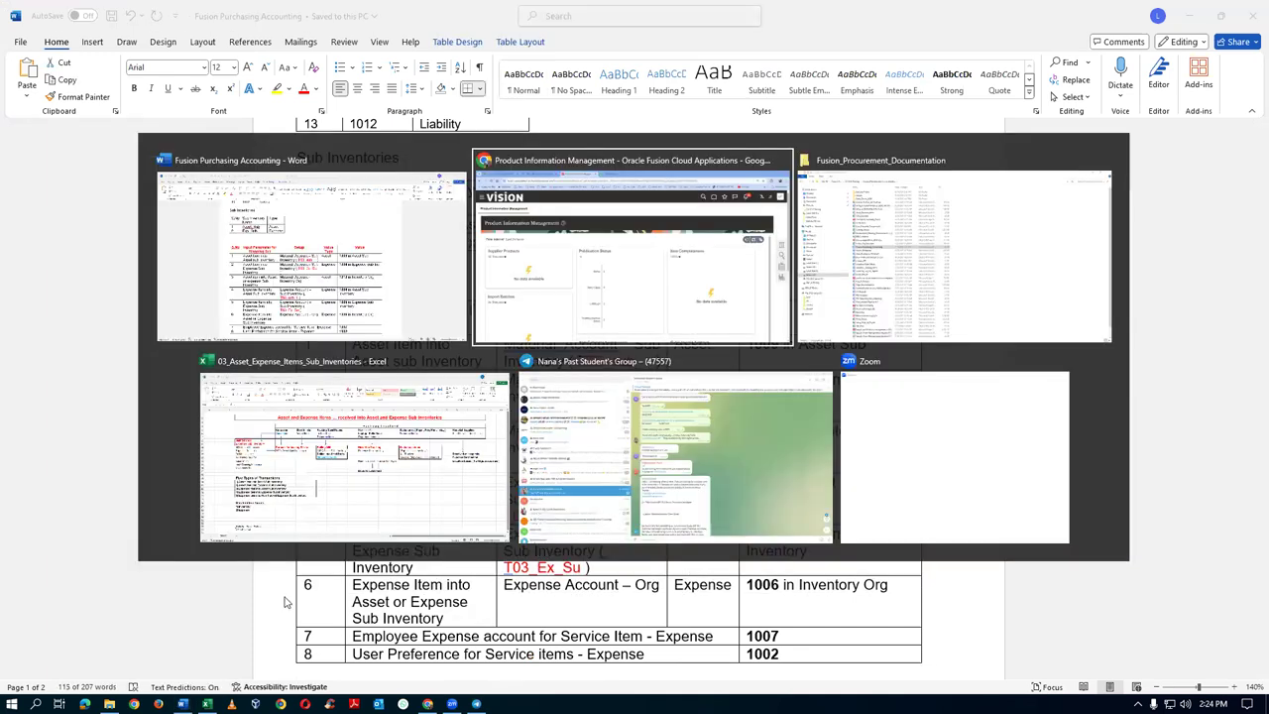
key(Tab)
key(Tab)
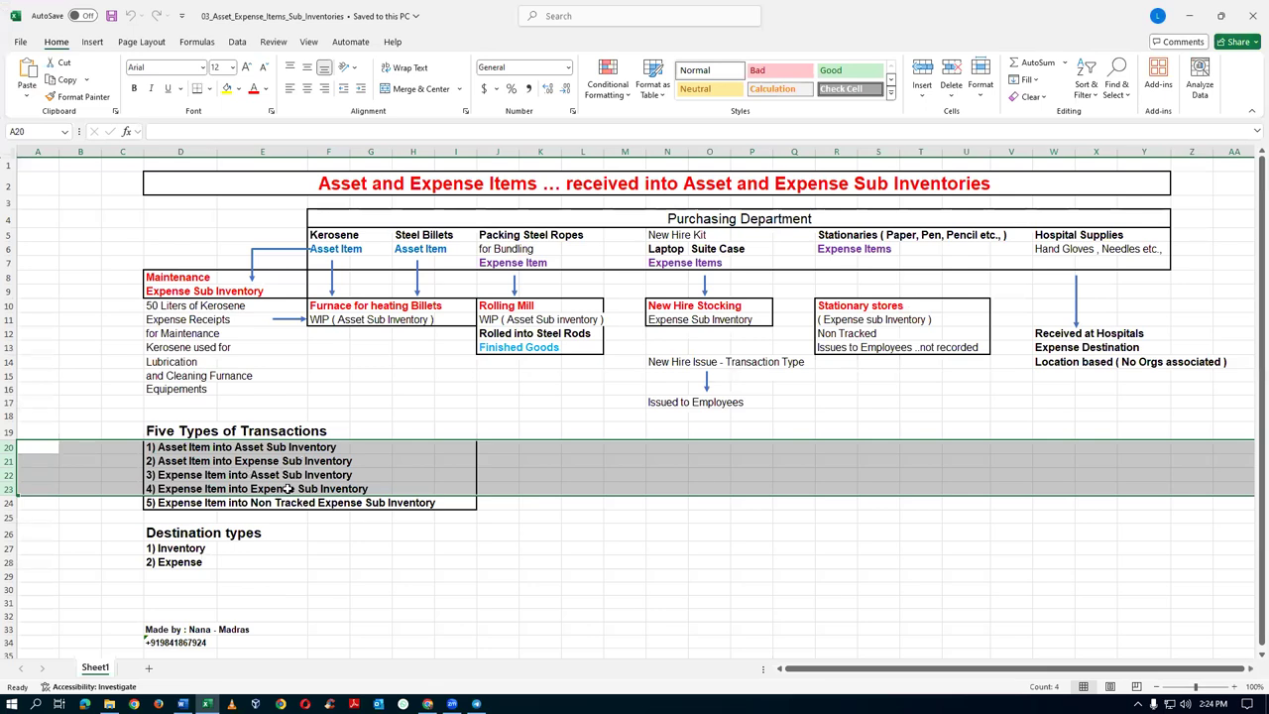
key(alt+Tab)
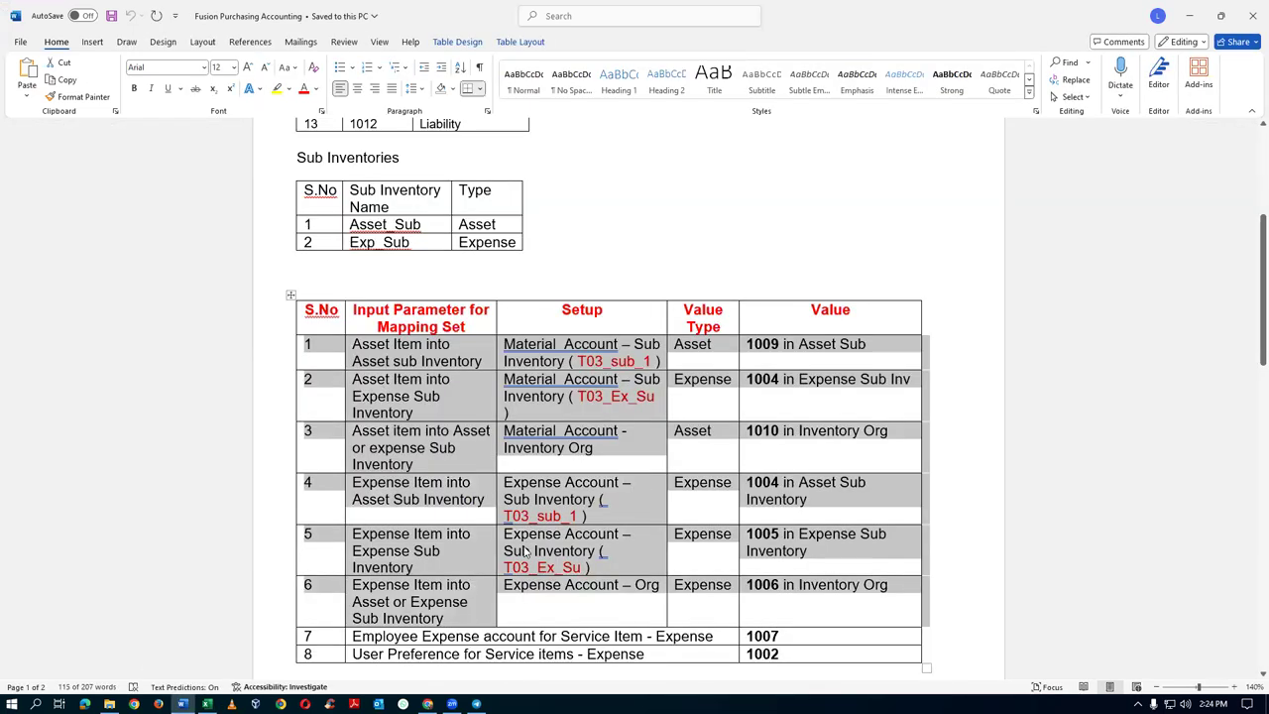
Step: Examine the first mapping row, asset item into asset subinventory, including its material account setup and value
click(1096, 395)
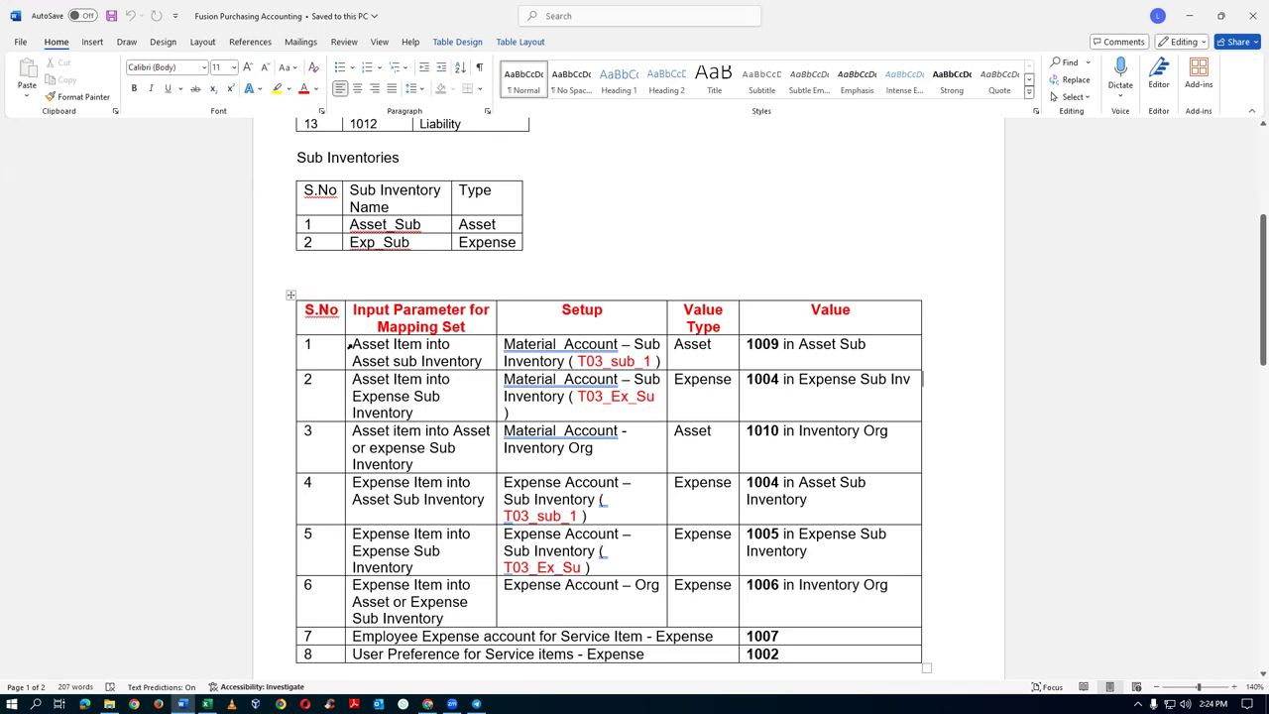
drag(354, 343, 459, 367)
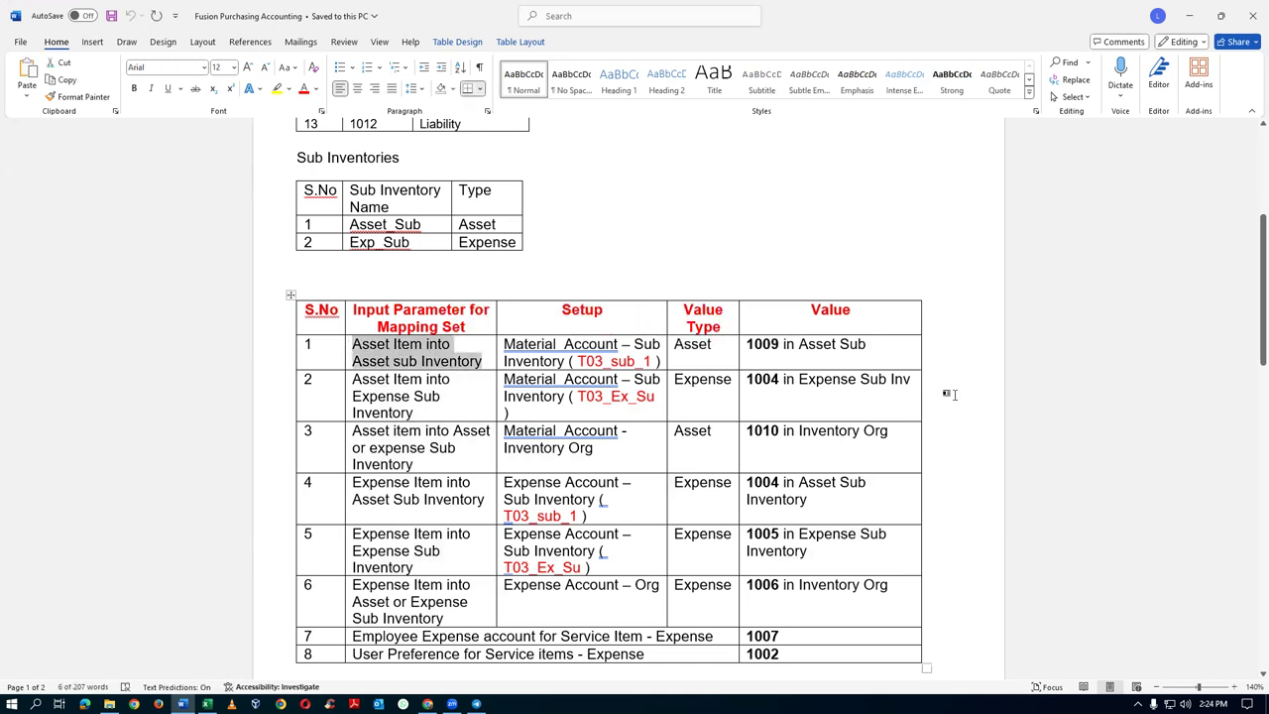
click(751, 344)
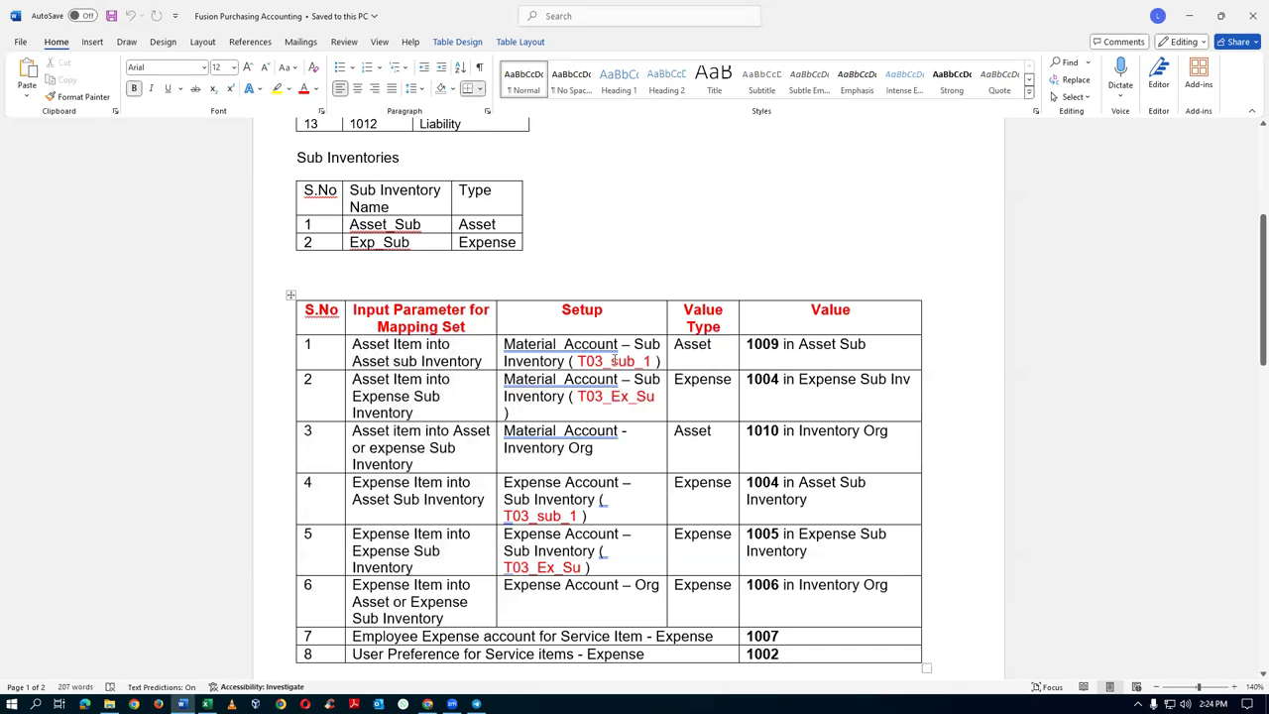
double_click(573, 343)
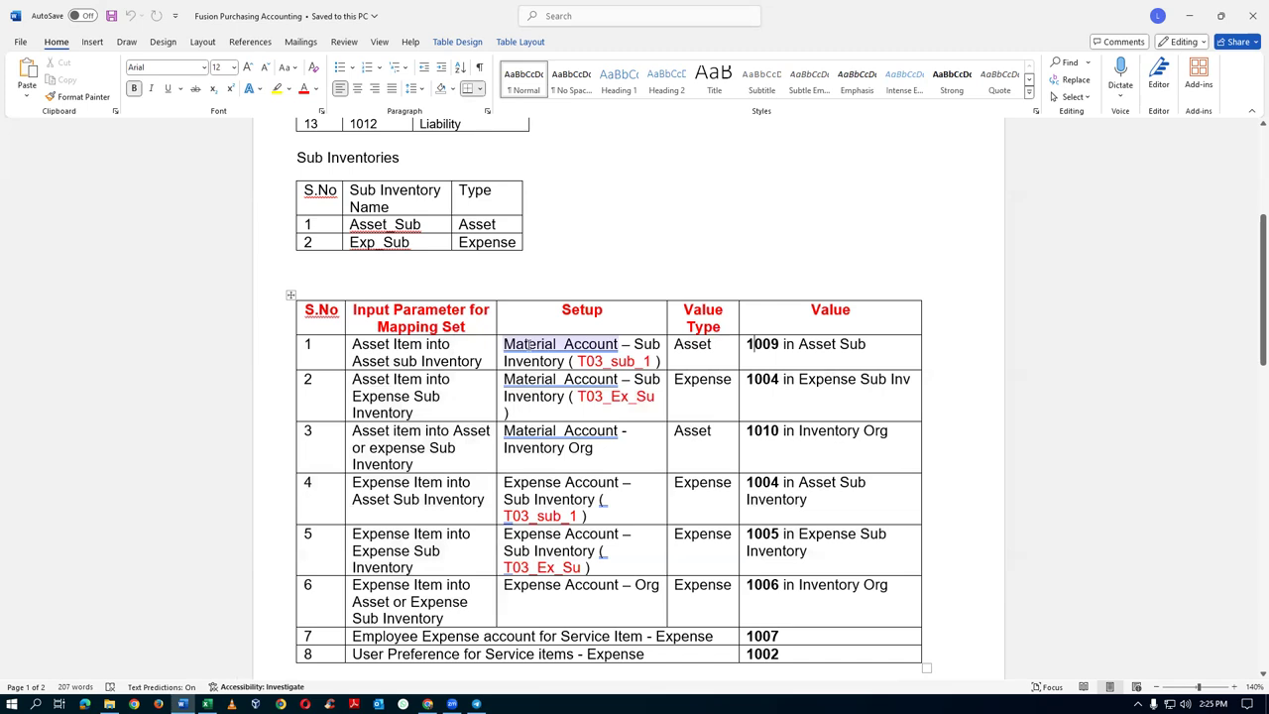
click(543, 361)
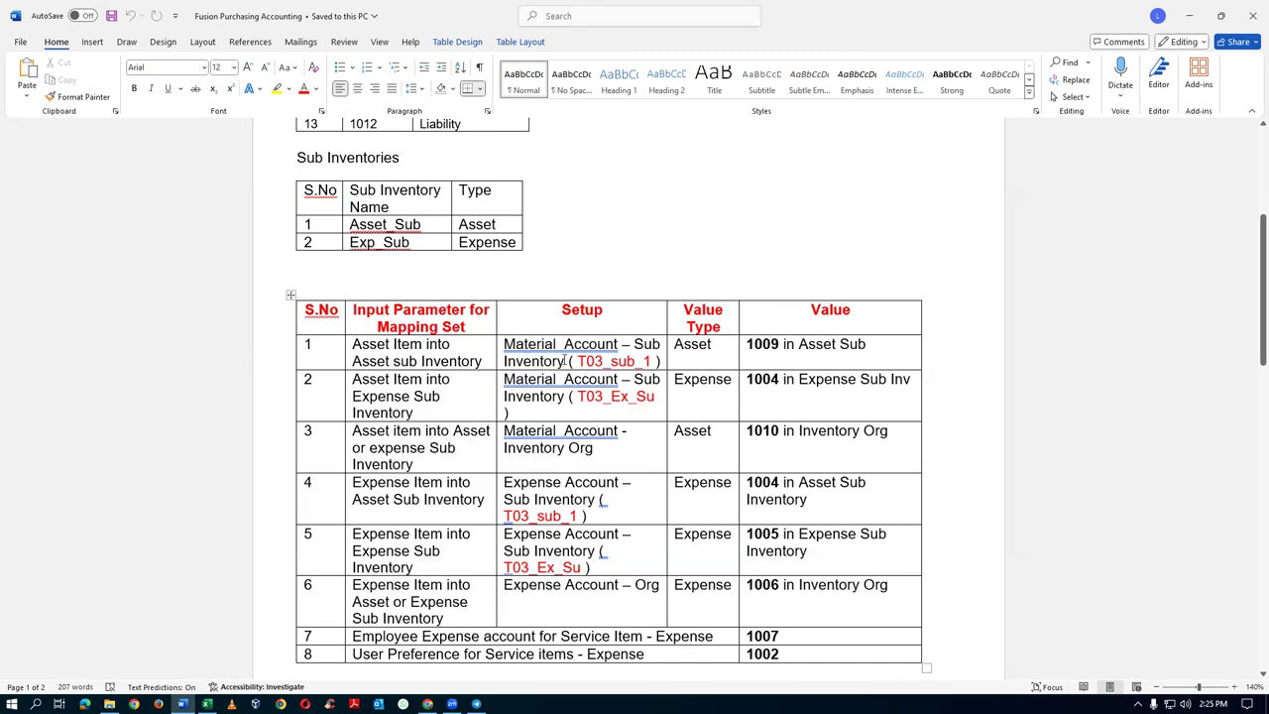
drag(565, 361, 524, 344)
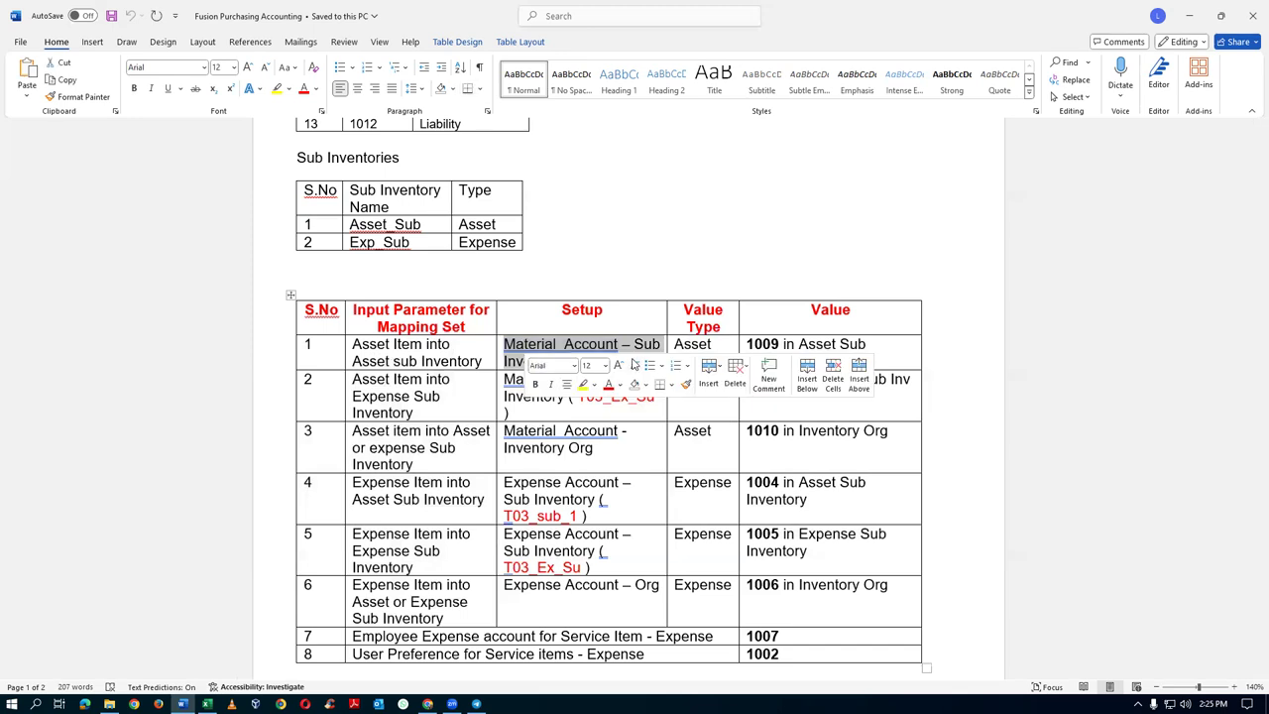
click(878, 346)
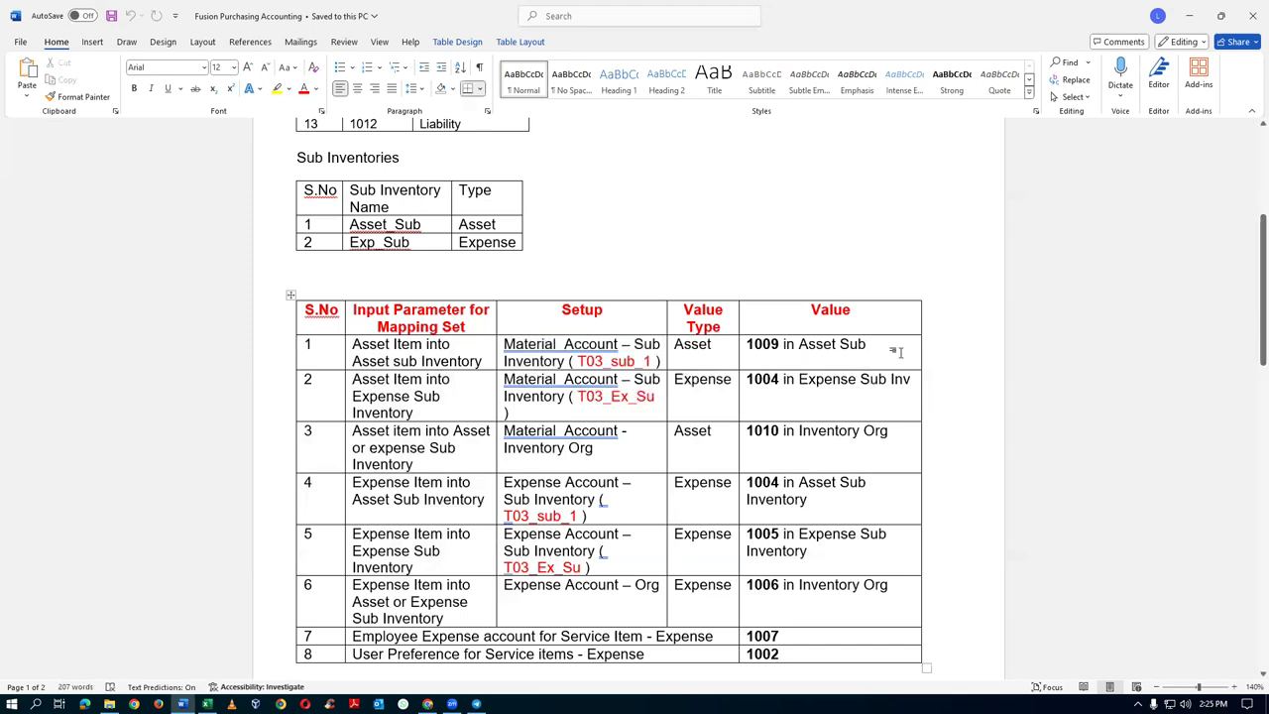
Step: Switch back to Oracle Fusion in the browser, open Setup and Maintenance, and change the offering to Financials
key(alt+Tab)
key(alt+Tab)
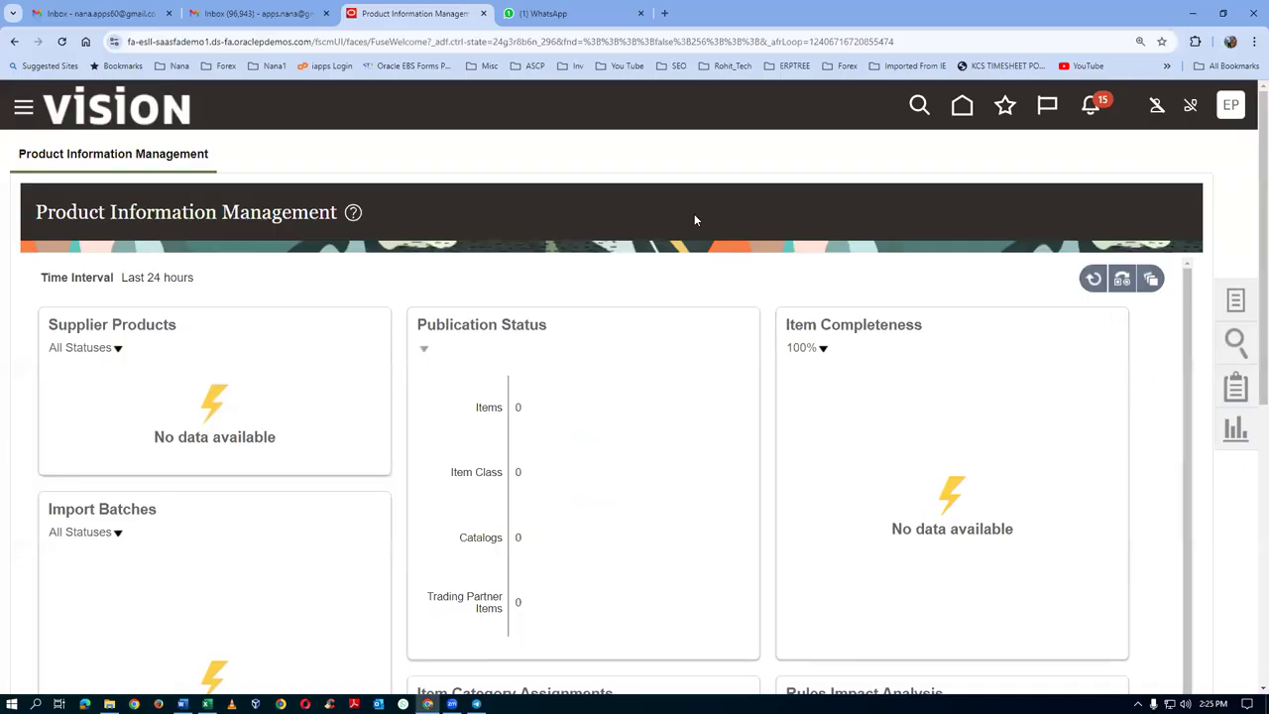
click(1231, 107)
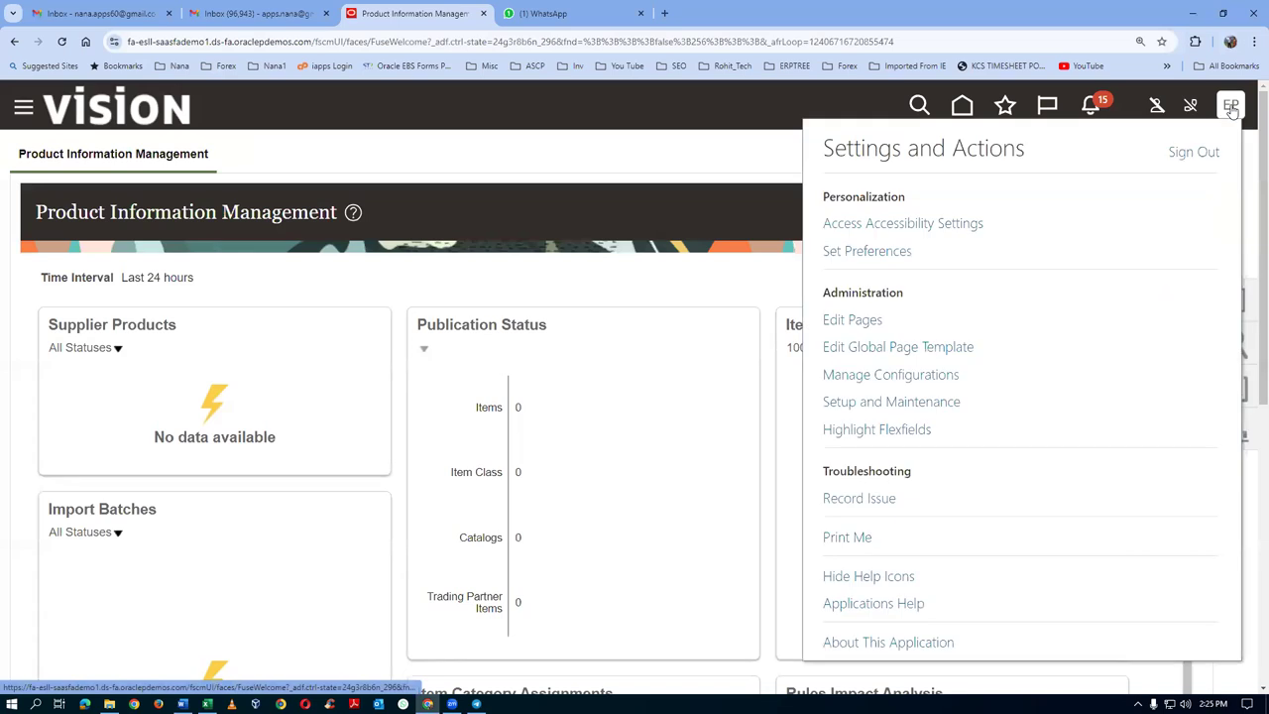
click(844, 408)
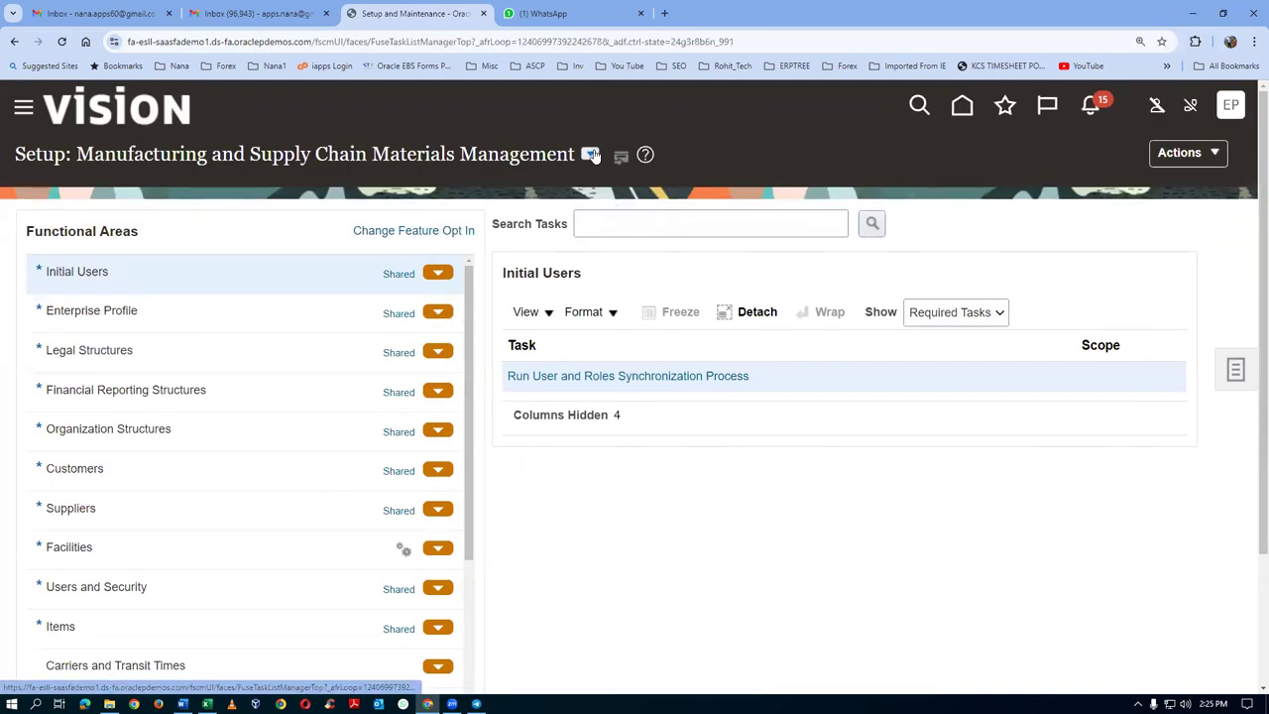
click(590, 154)
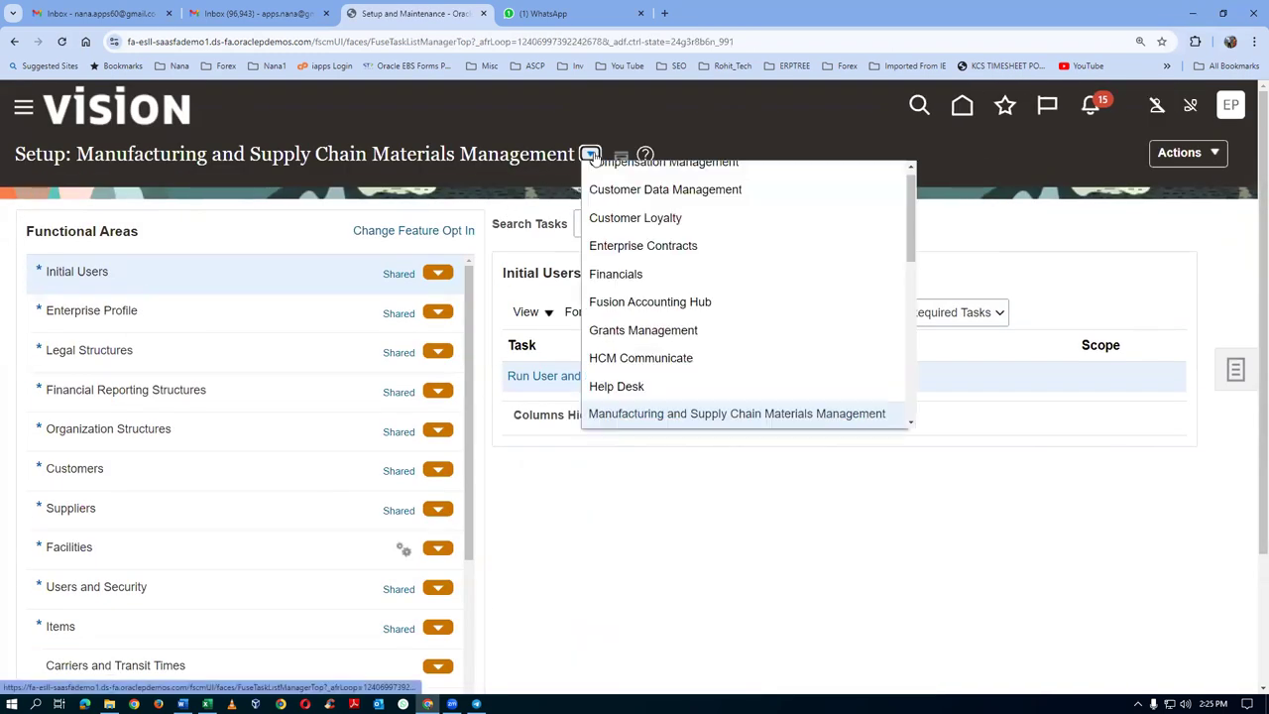
click(637, 269)
Step: Search the Financials setup tasks for man%map%set%
click(612, 226)
text(ma)
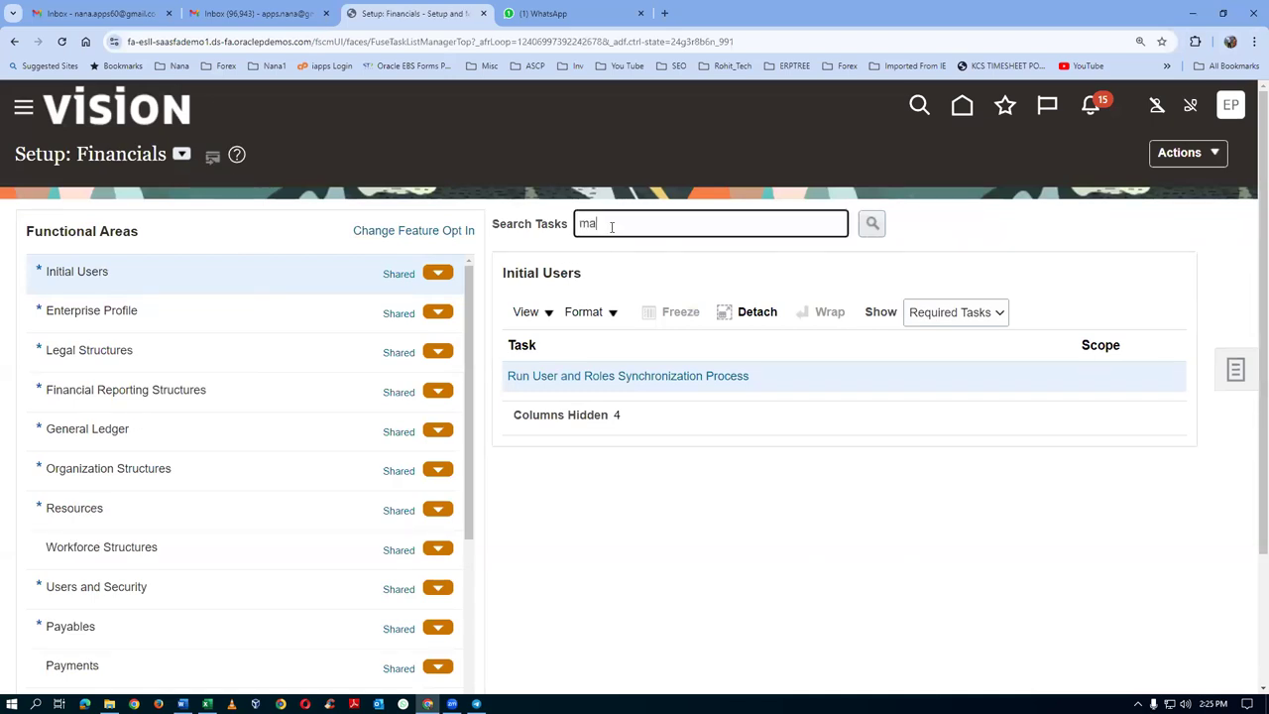
text(n%map%set%)
key(Return)
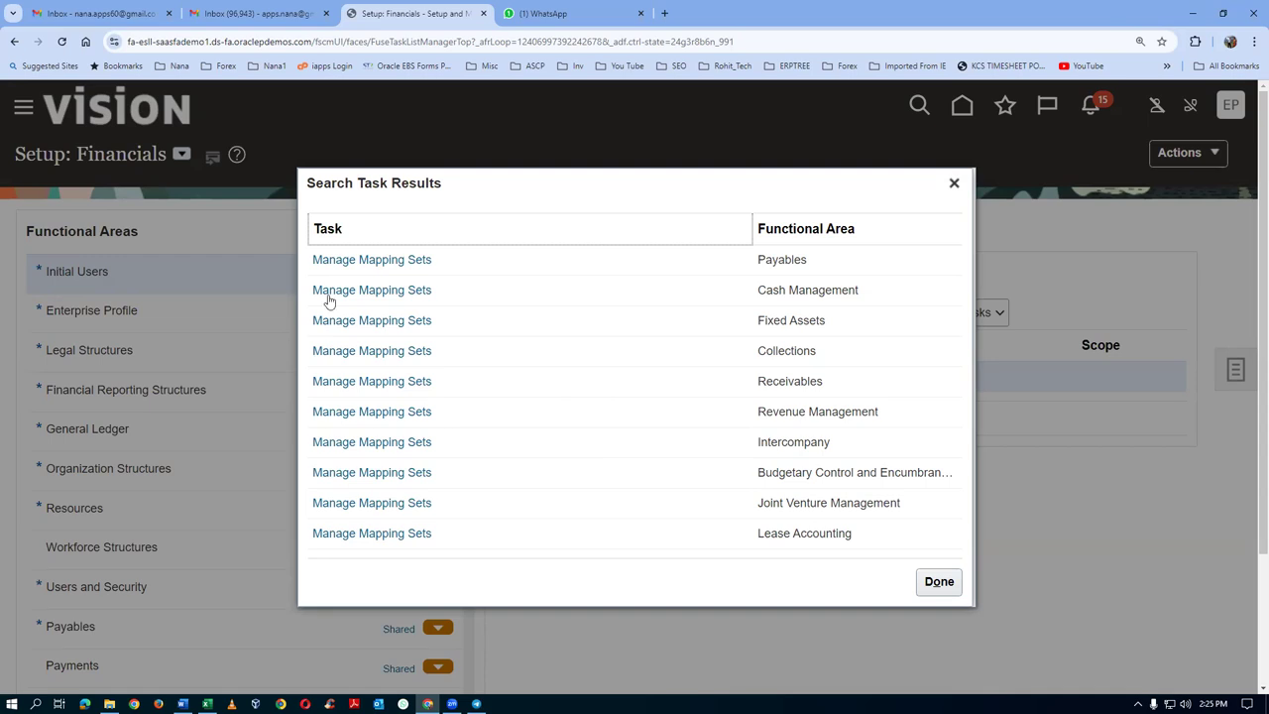
Step: Change the setup offering to Manufacturing and Supply Chain Materials Management and search its tasks for man%map%set%
click(937, 582)
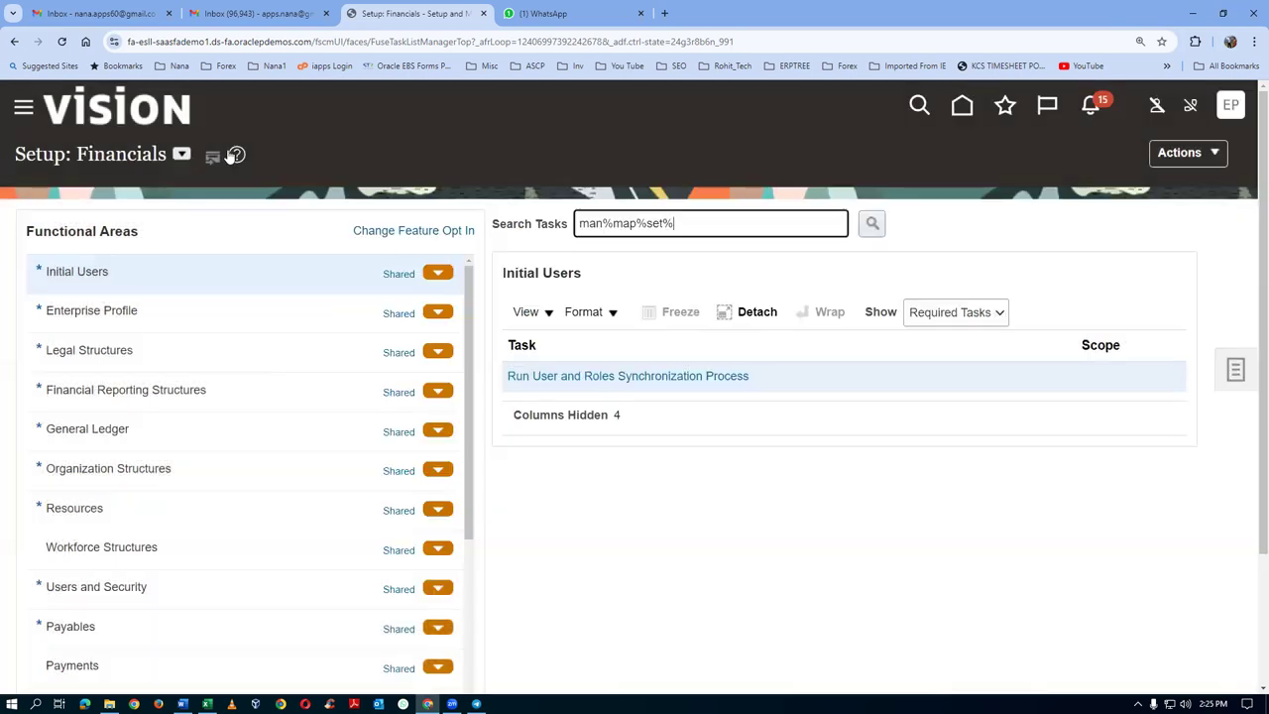
click(183, 155)
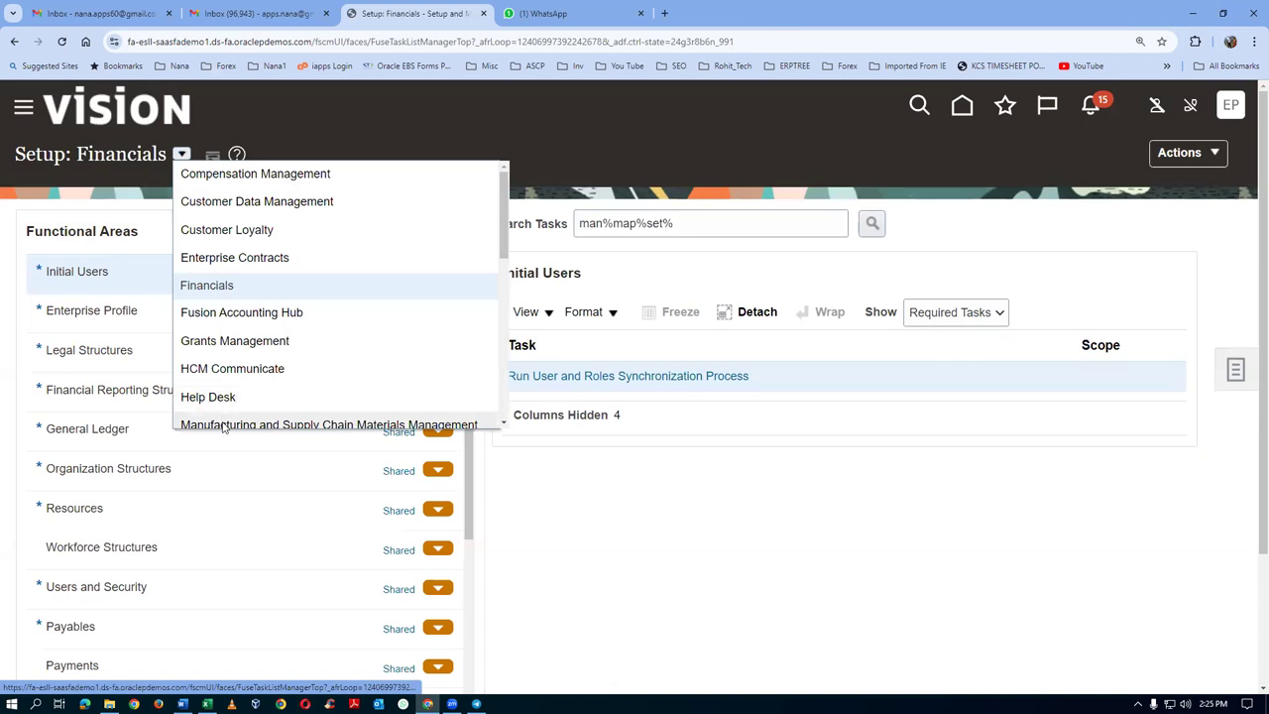
click(306, 422)
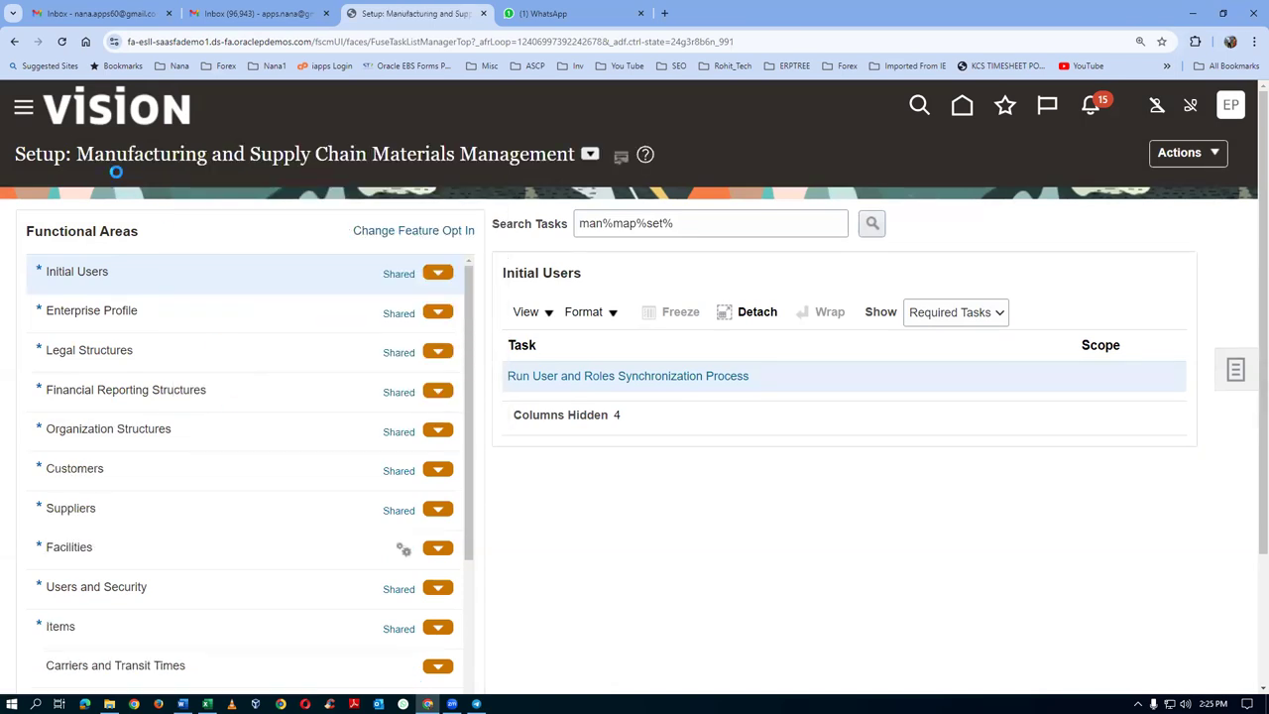
click(732, 221)
key(Return)
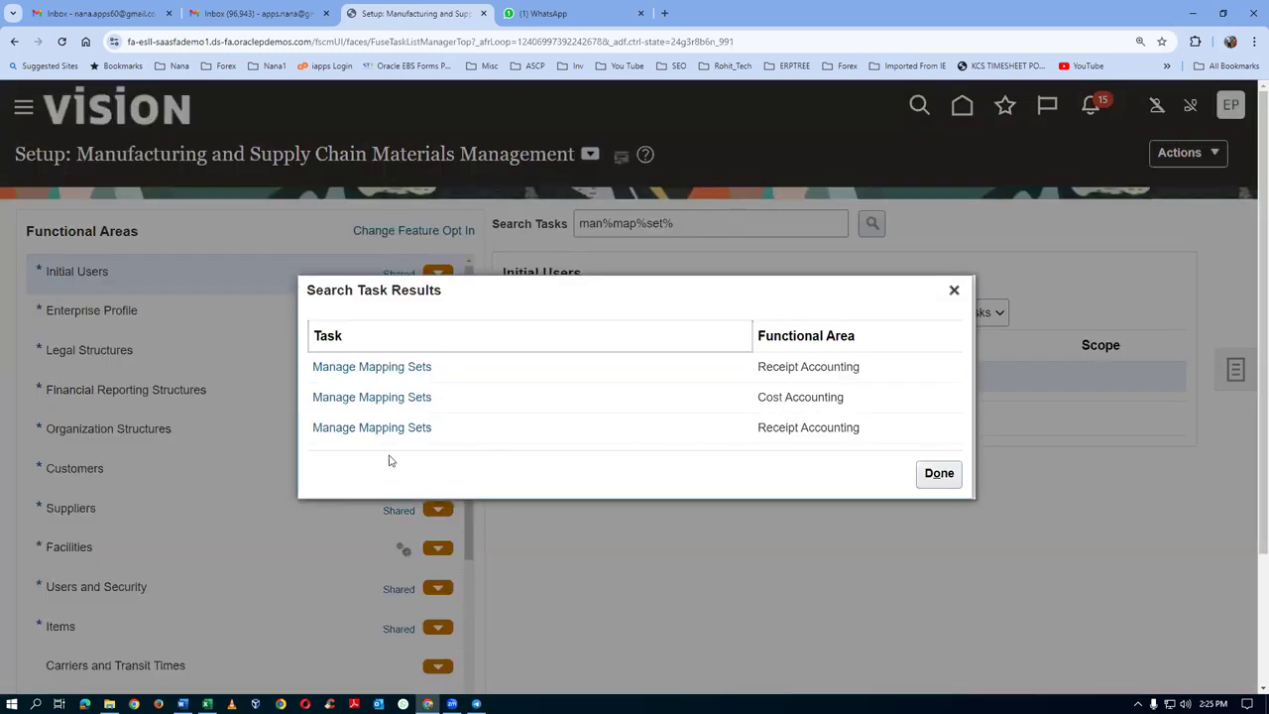
Step: Open the Manage Mapping Sets task of Cost Accounting with the Cost Management scope
click(369, 400)
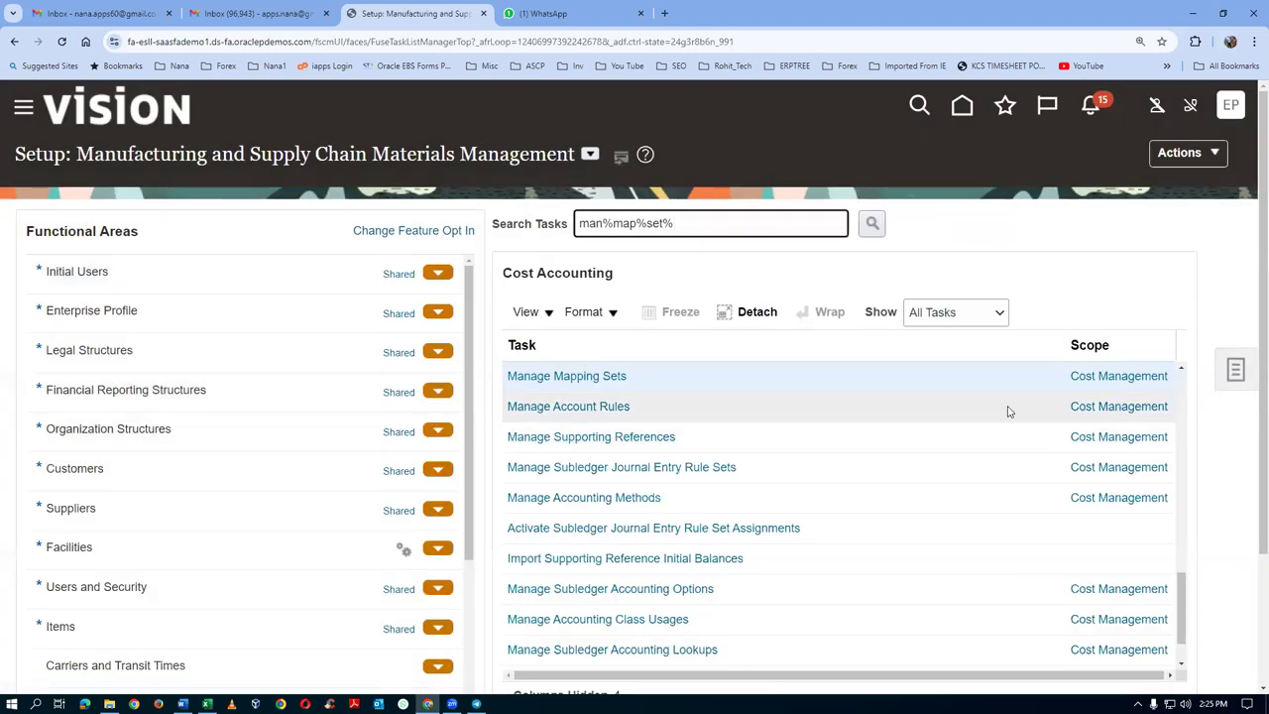
click(1140, 382)
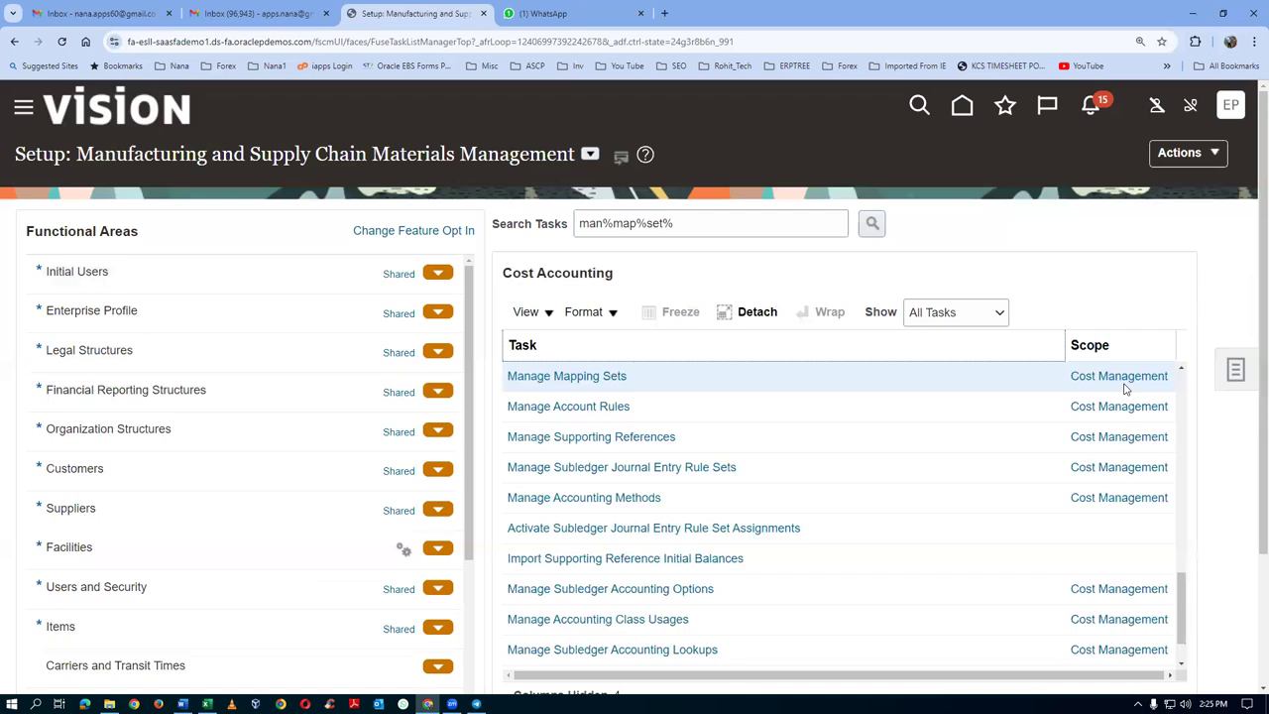
mouse_move(1125, 383)
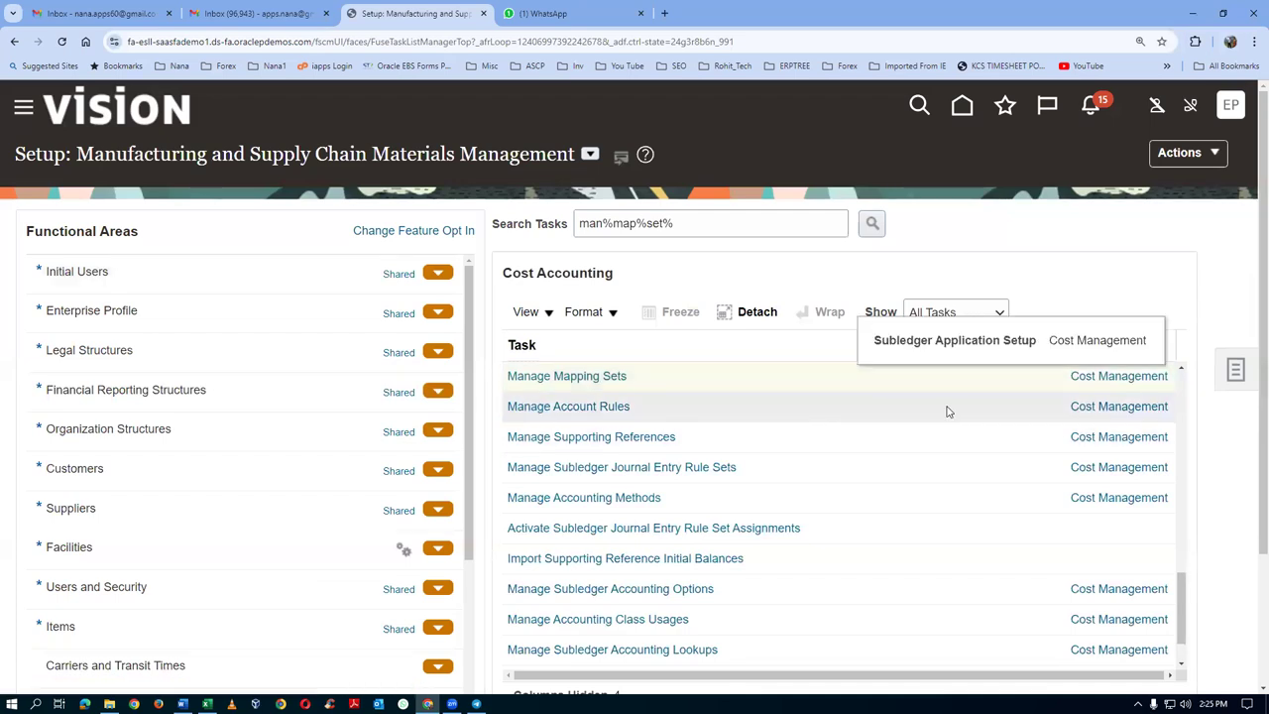
click(532, 378)
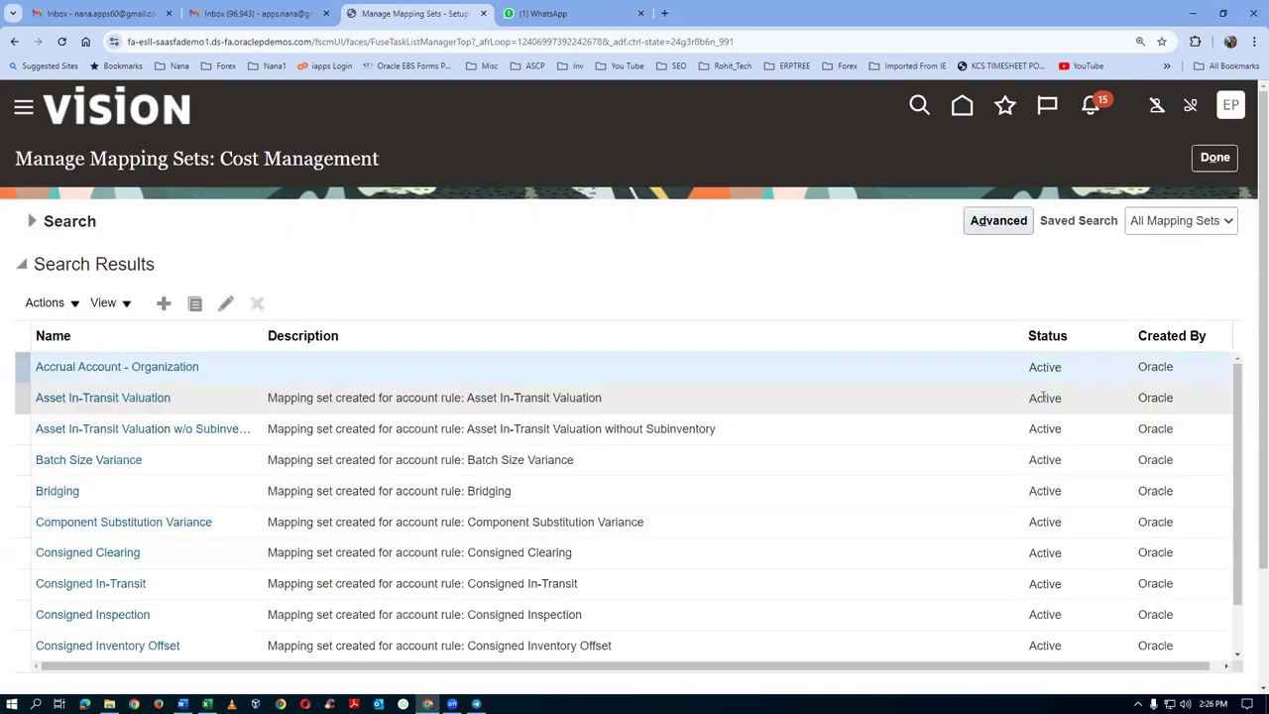
Step: Check the setup name in the Word accounting document and search the mapping sets by the name Material
click(32, 221)
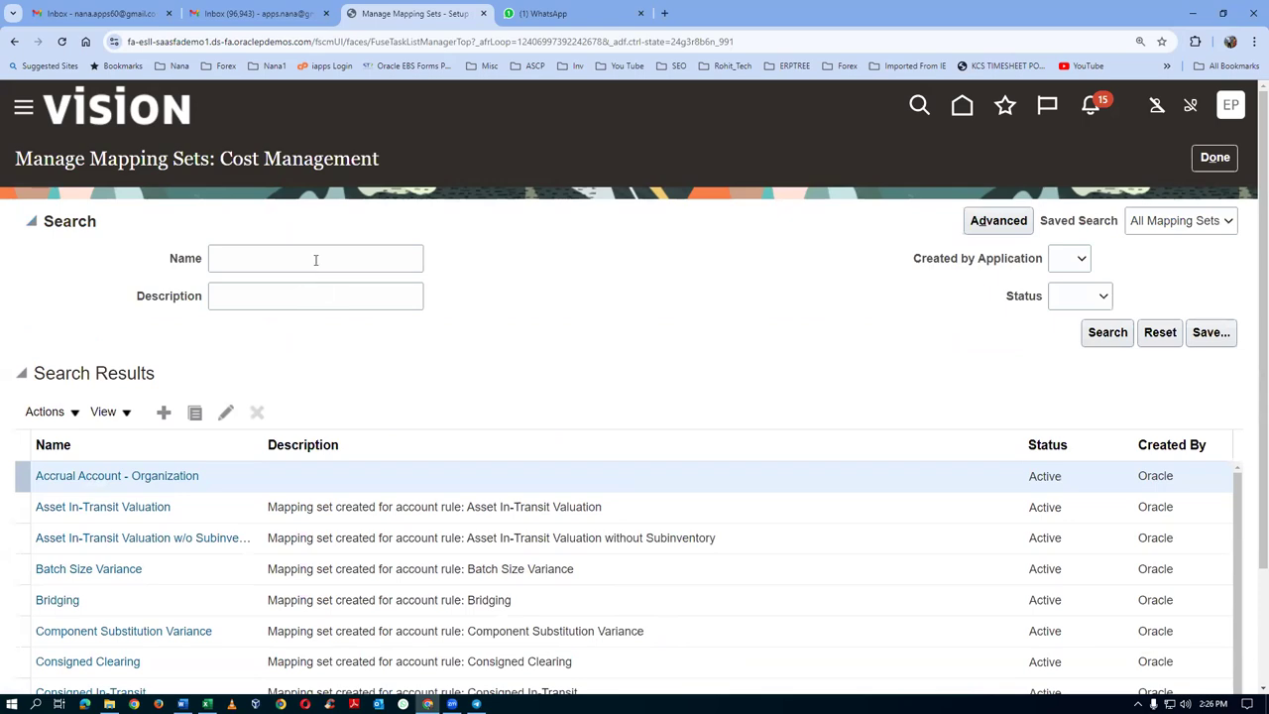
key(alt+Tab)
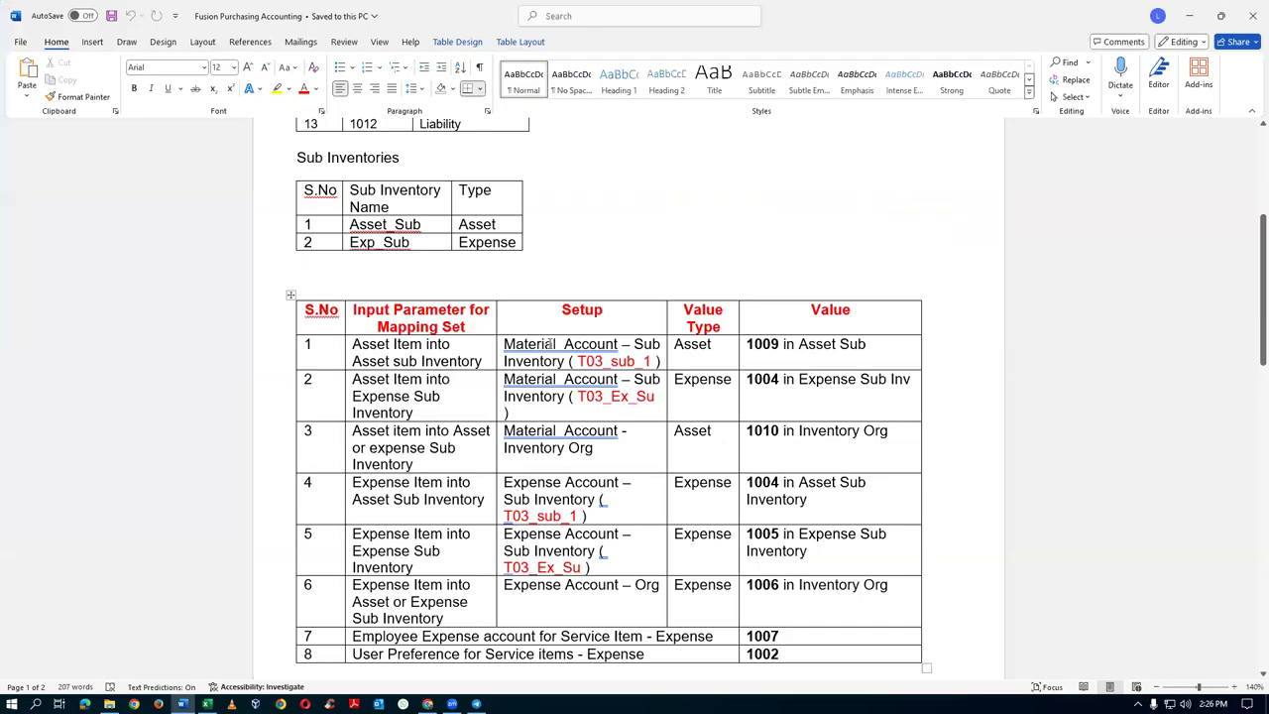
key(alt+Tab)
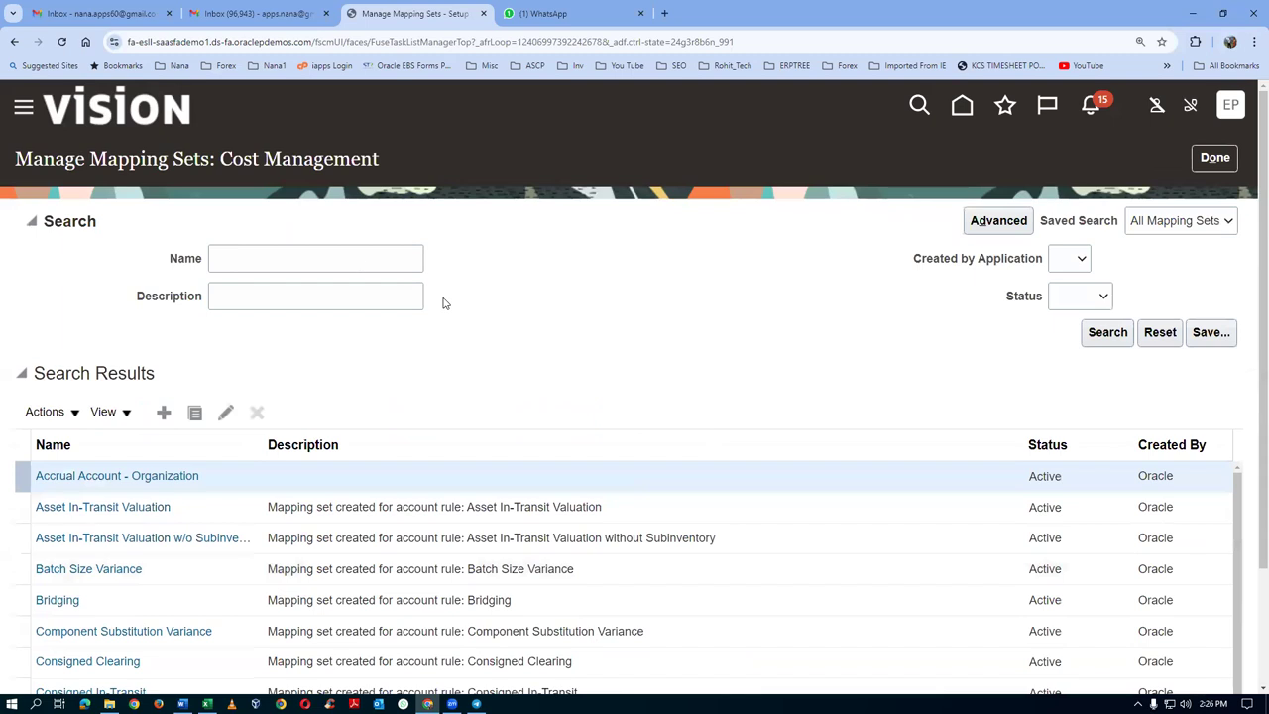
text(Material)
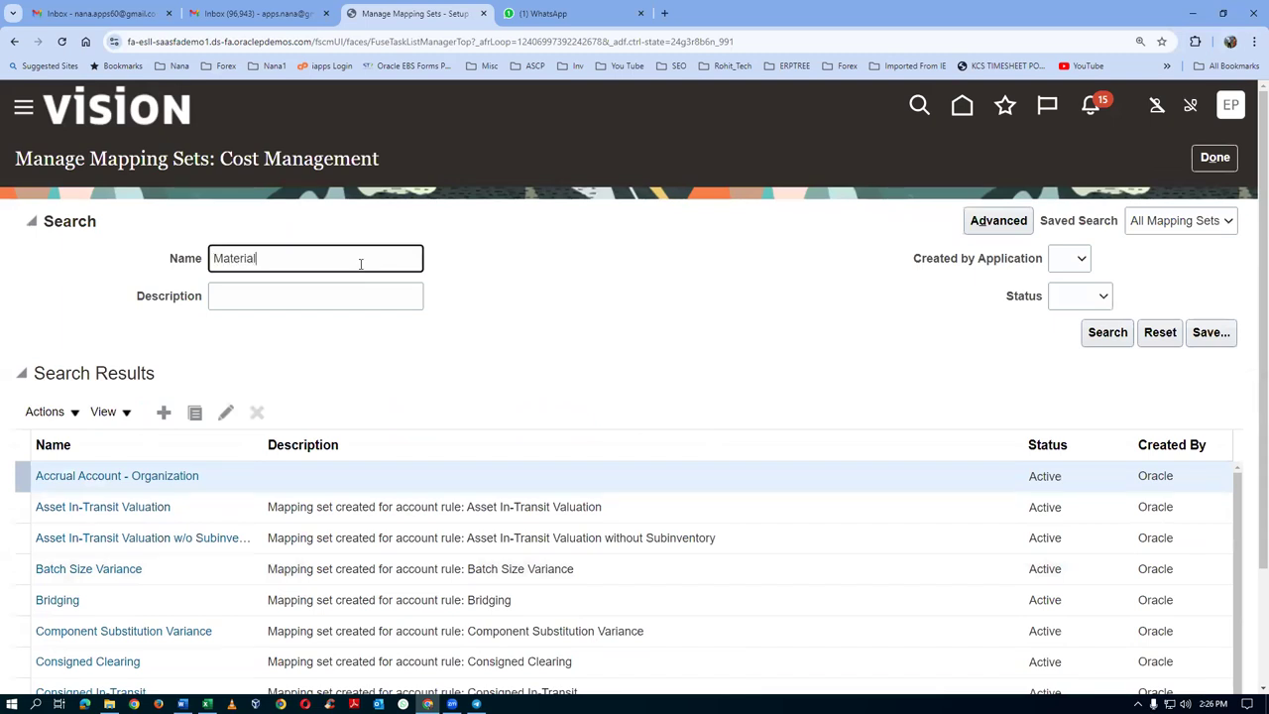
key(Return)
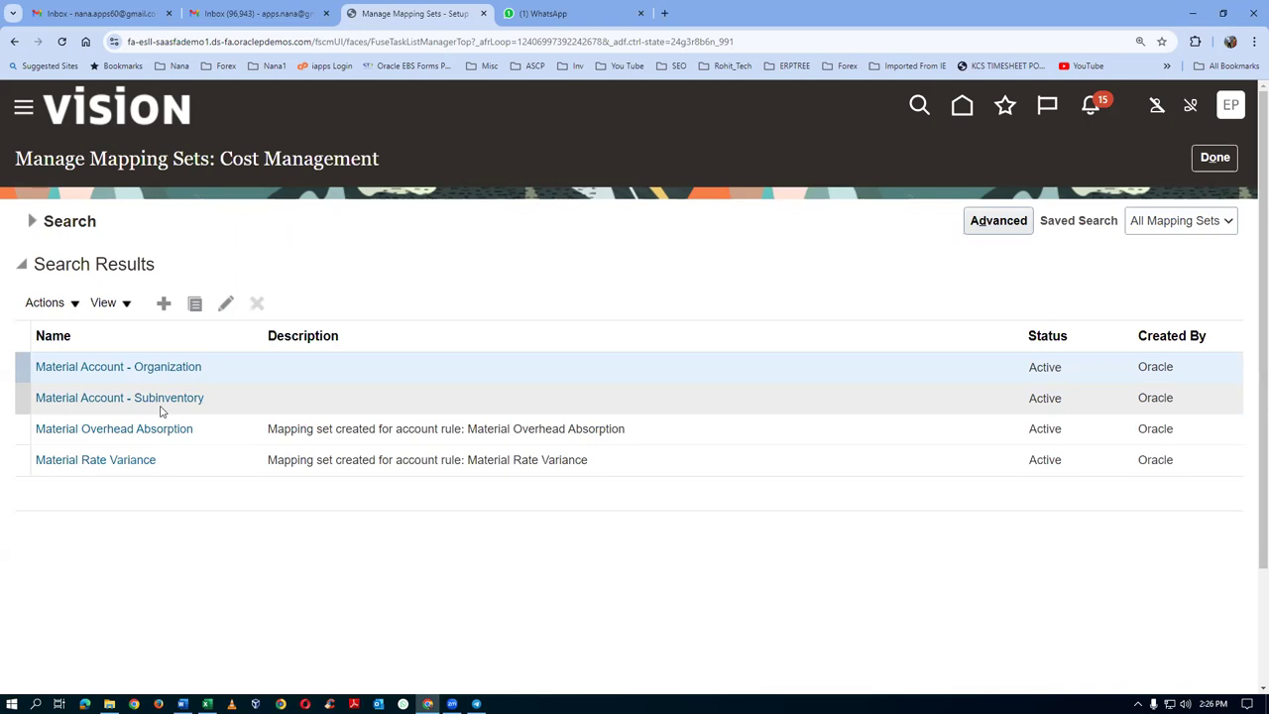
Step: Confirm the setup of mapping row 1 in the Word document and open the Material Account - Subinventory mapping set
key(alt+Tab)
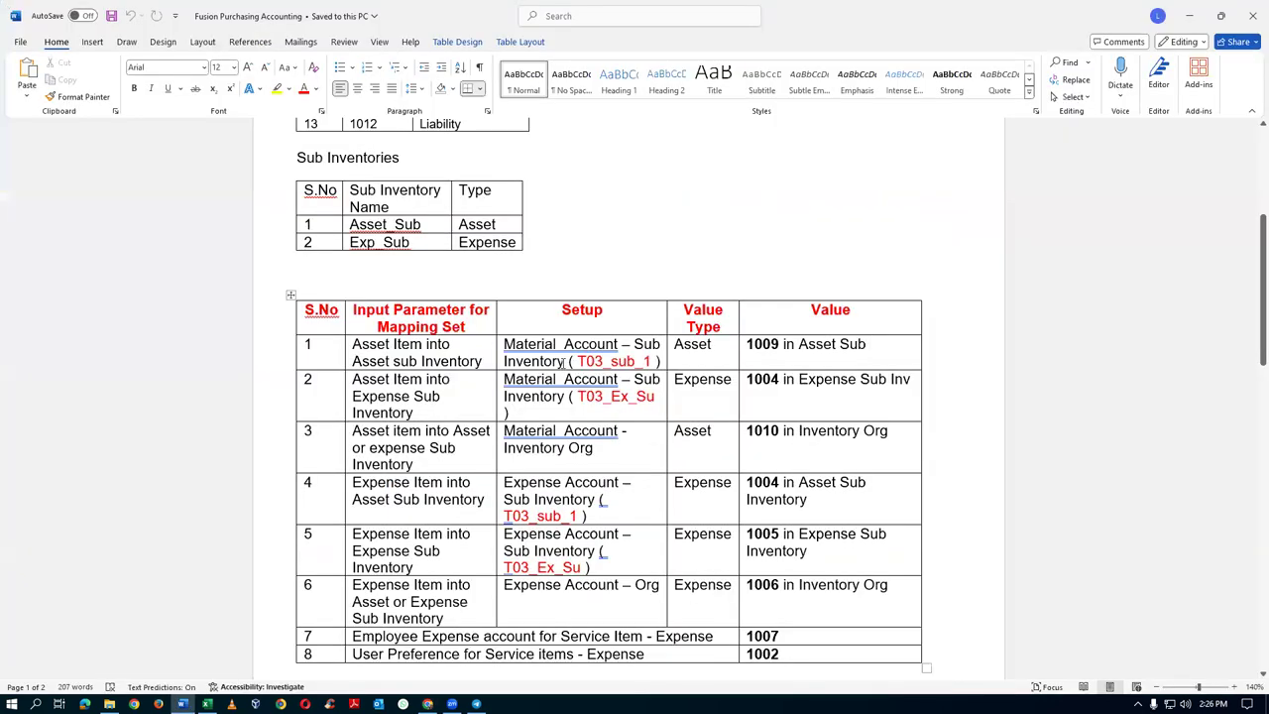
triple_click(553, 343)
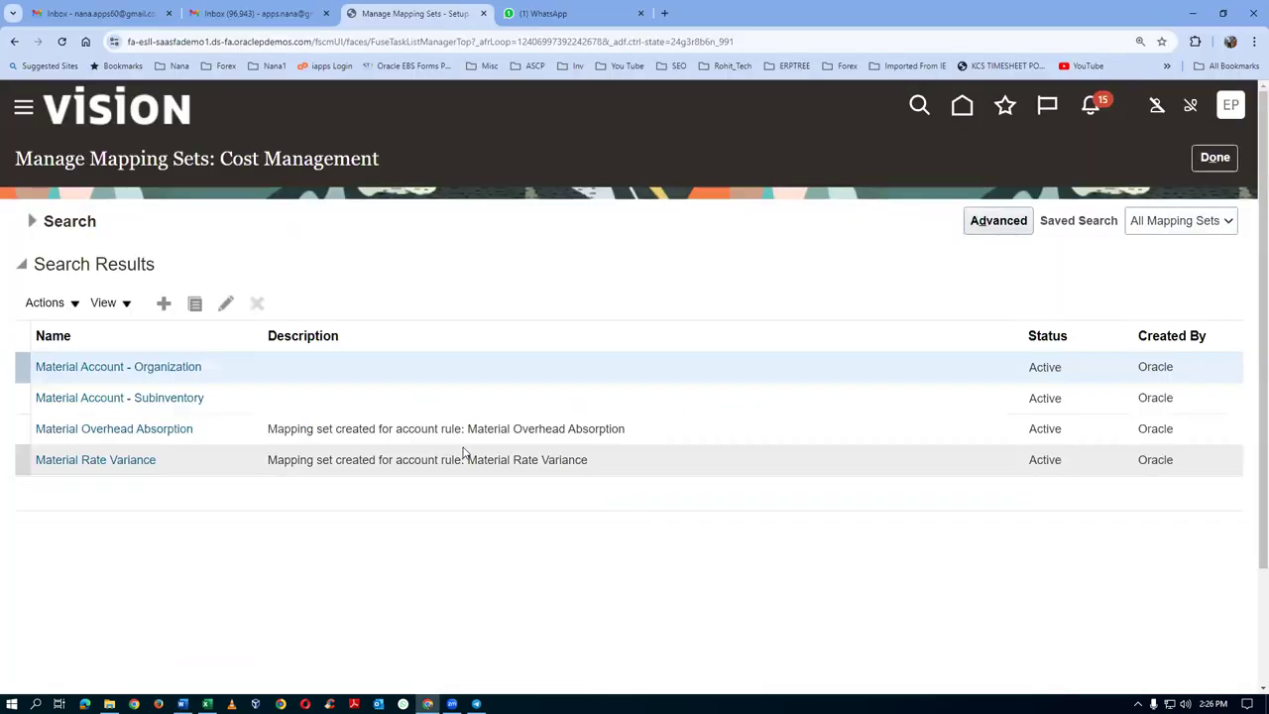
key(alt+Tab)
click(121, 398)
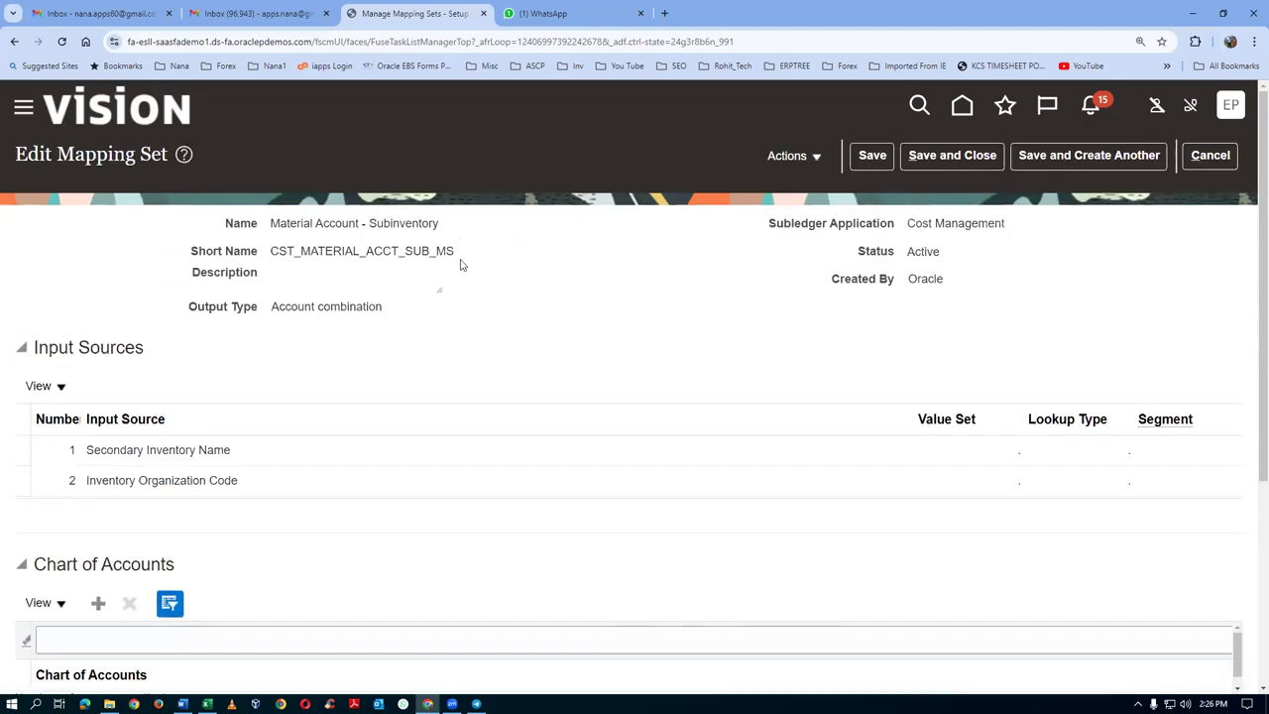
Step: Add the chart of accounts p01_COA to the Material Account - Subinventory mapping set
scroll(391, 343, down, 2)
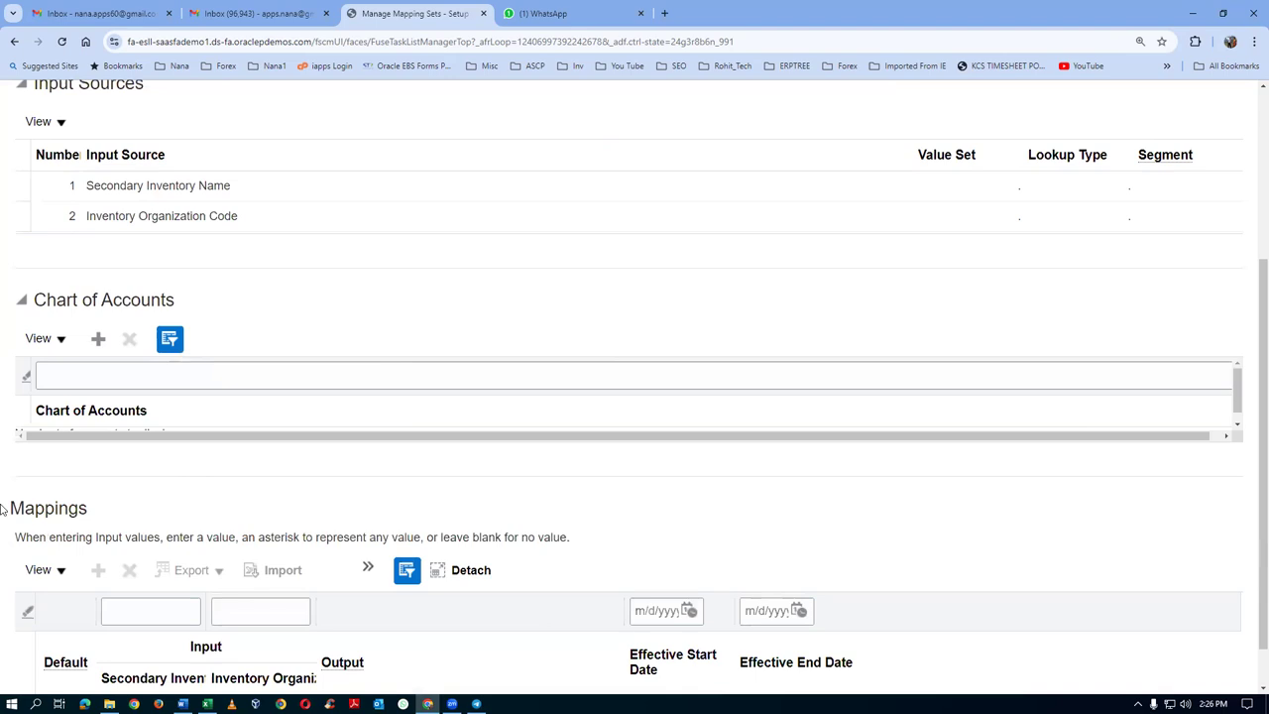
click(97, 338)
click(122, 451)
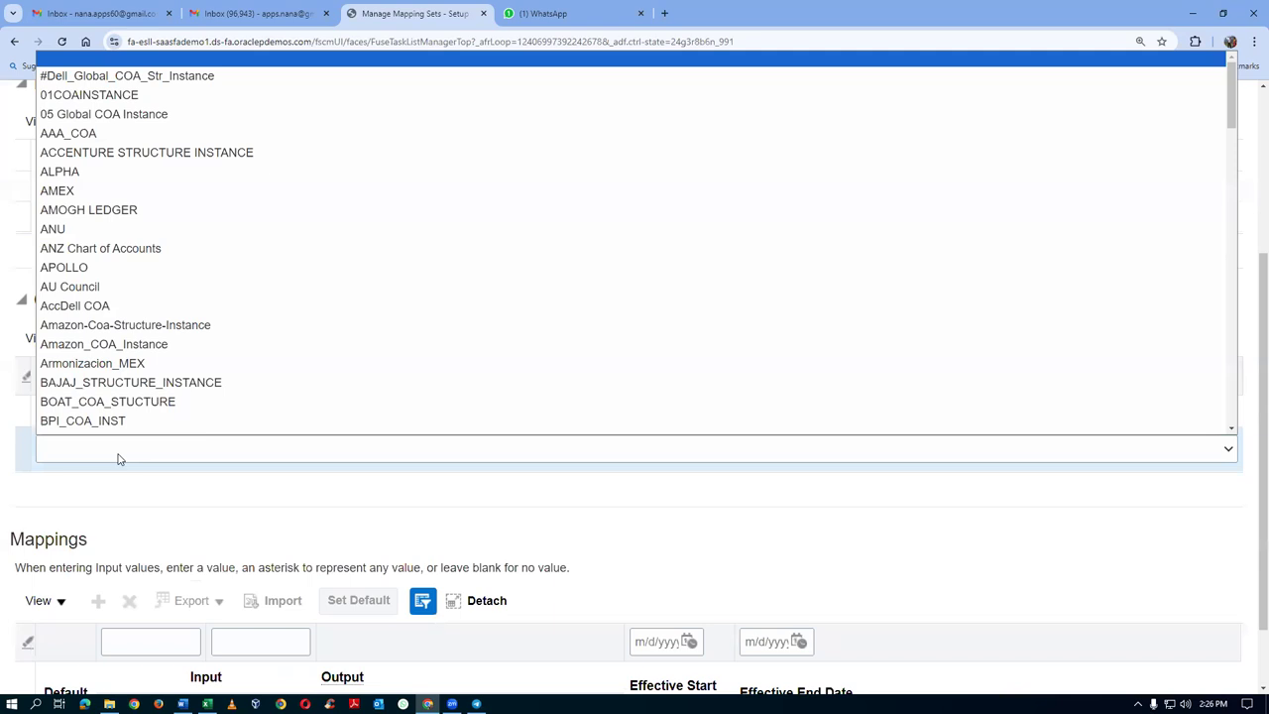
text(p01_COA)
key(Return)
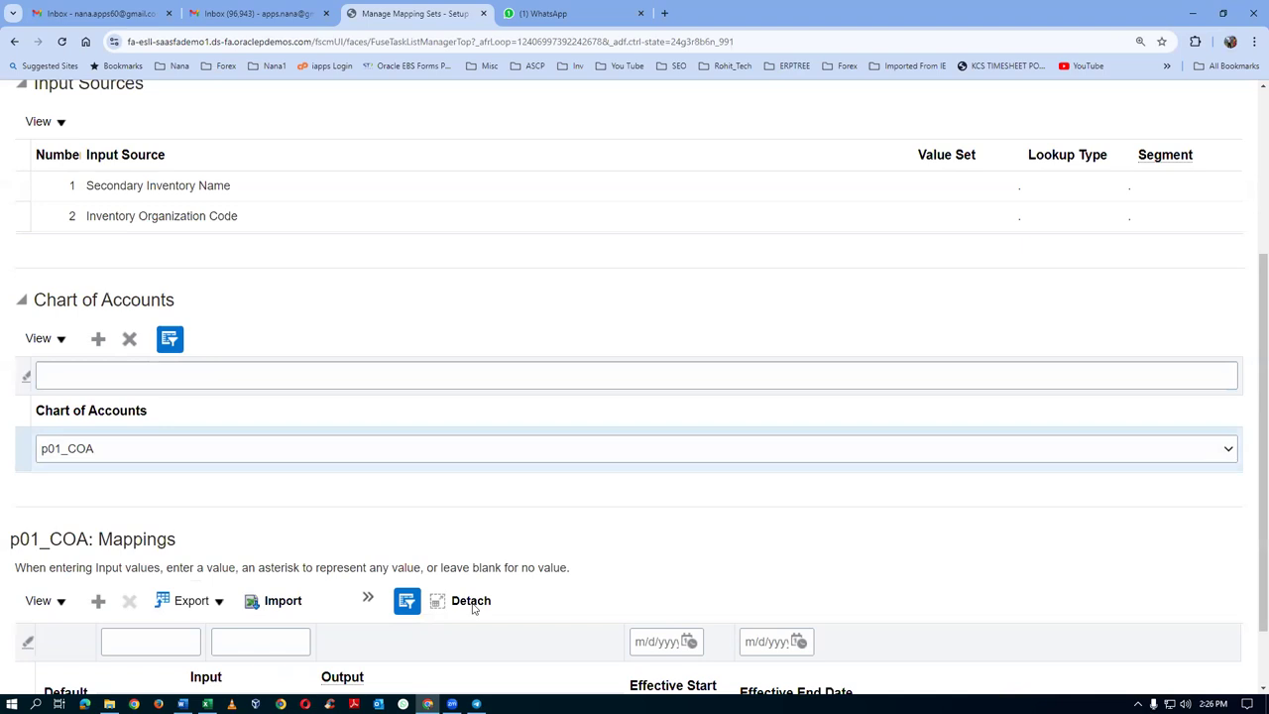
Step: Add a mapping row under p01_COA and set its secondary inventory name to Asset_Sub, copied from the Word document's subinventory table
scroll(1249, 496, down, 2)
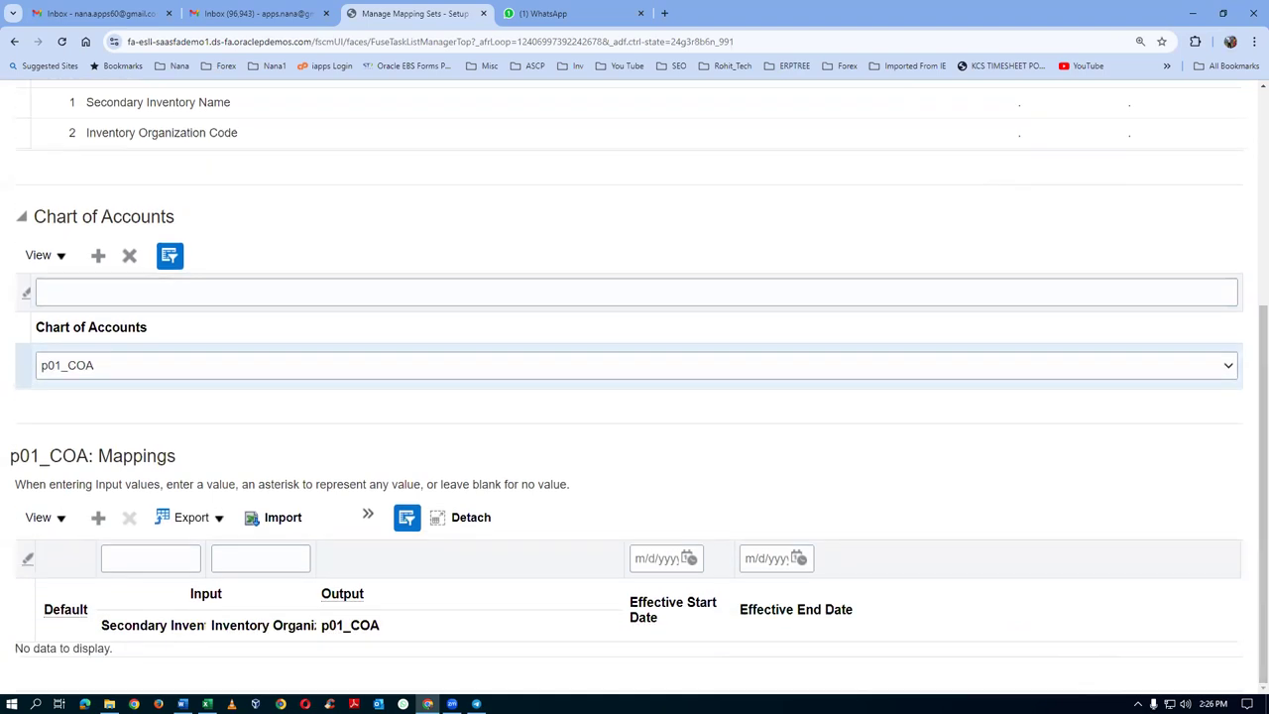
click(98, 516)
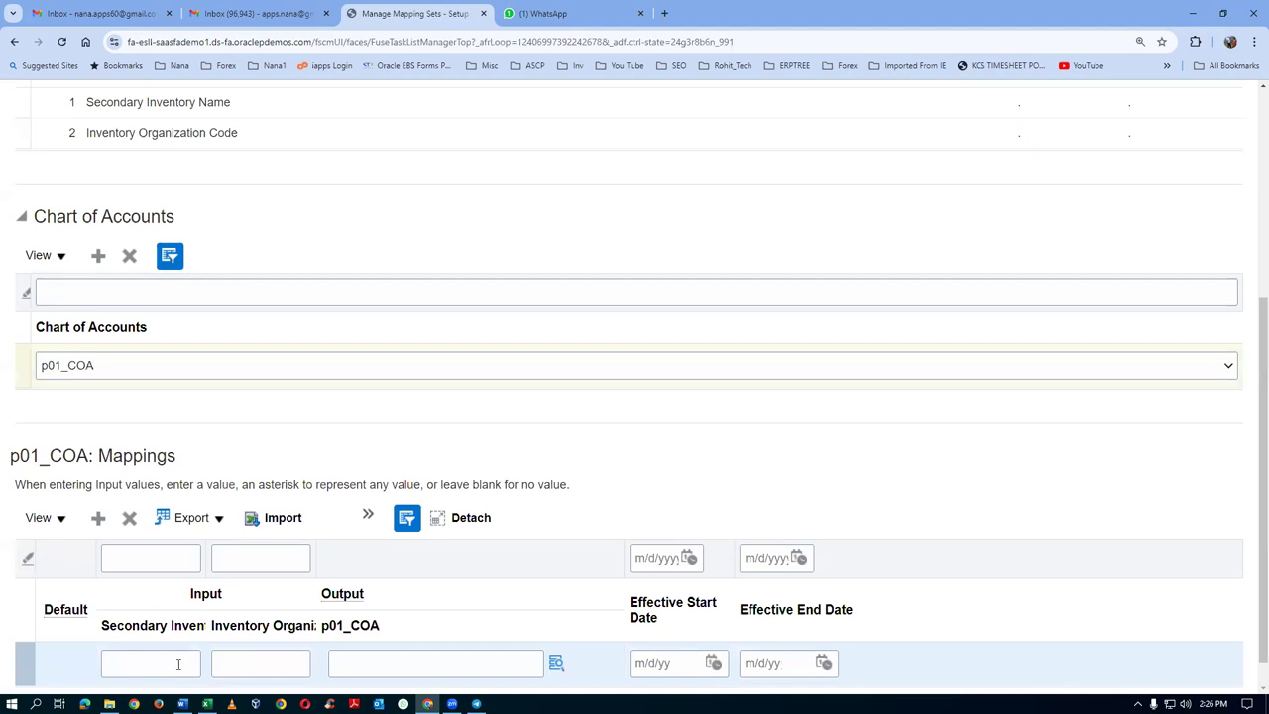
click(178, 664)
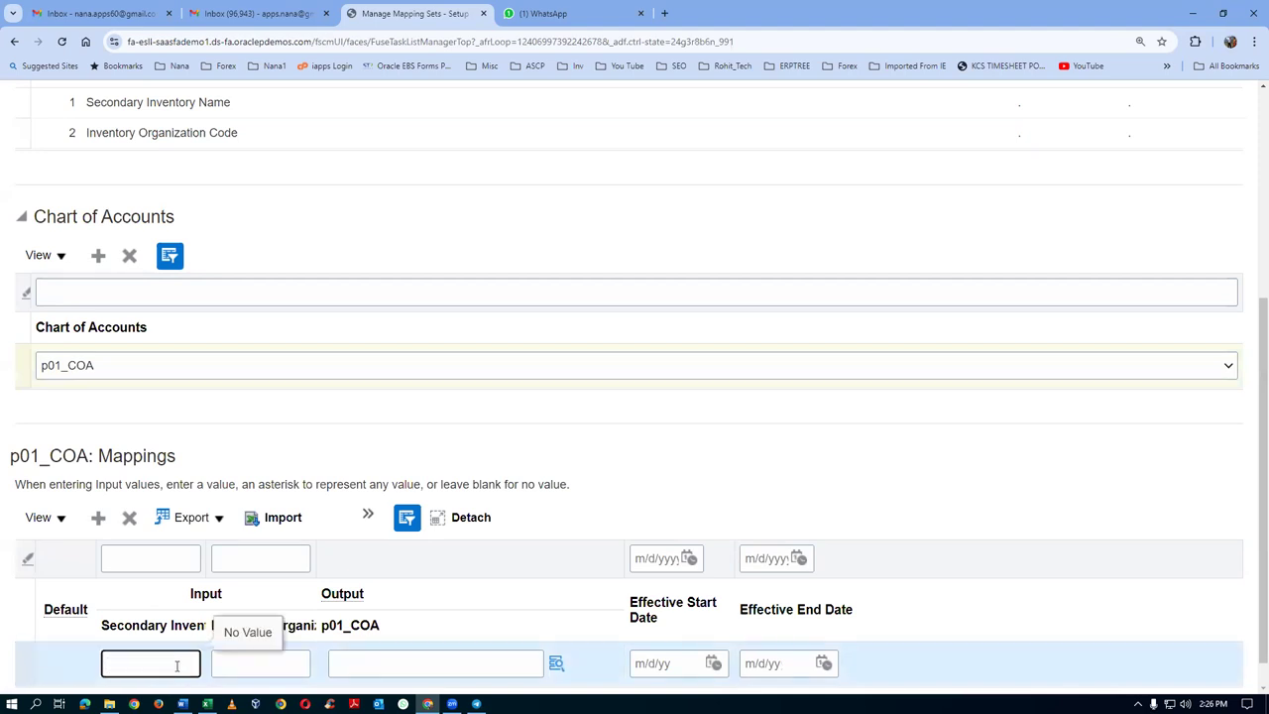
key(alt+Tab)
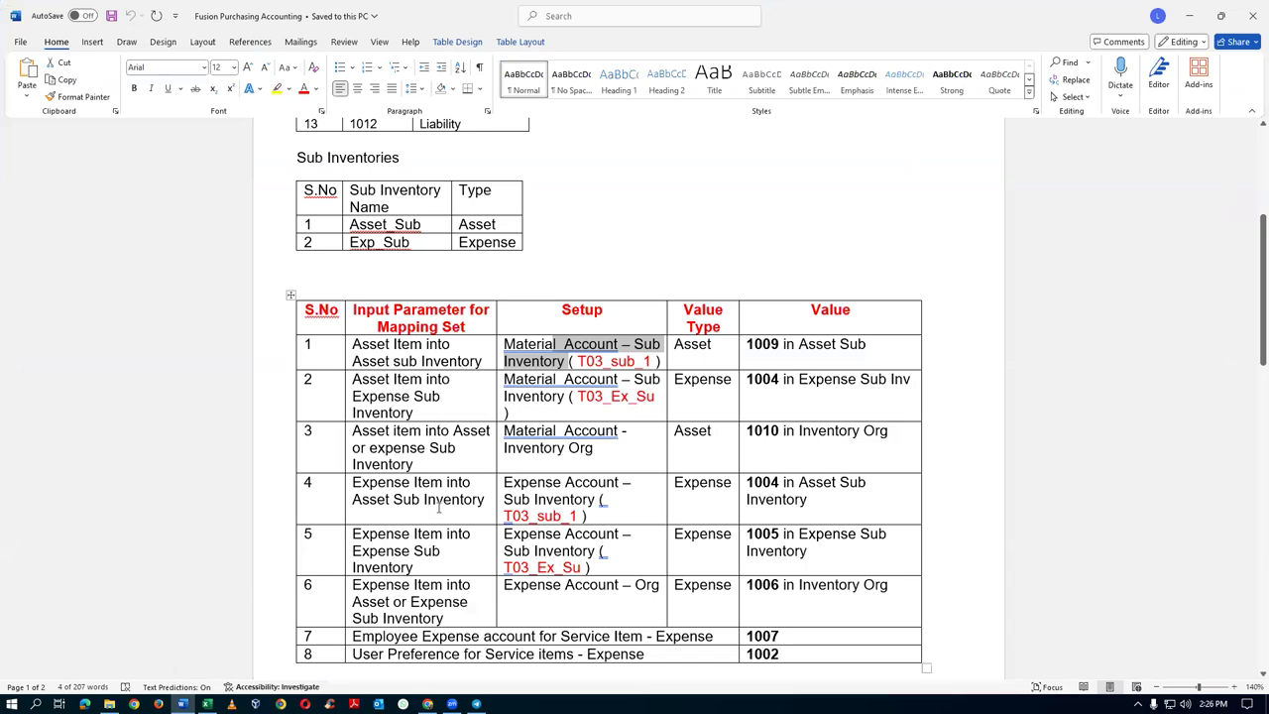
click(325, 219)
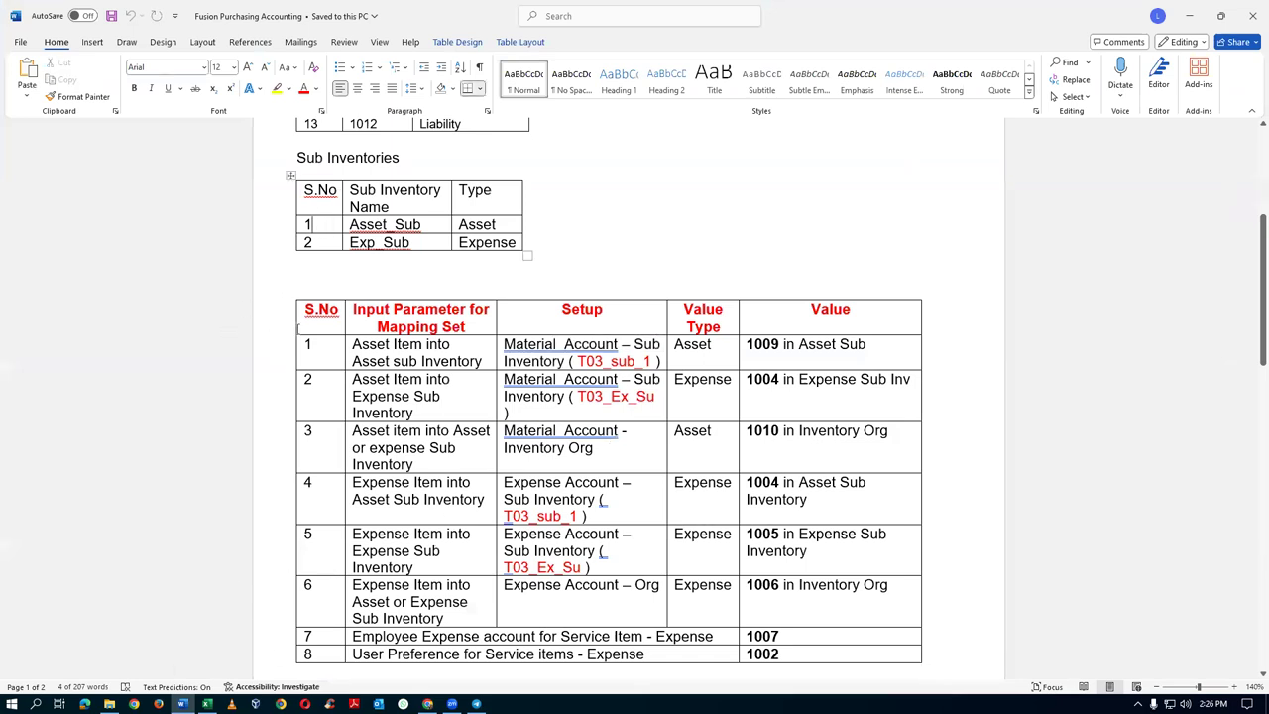
key(ctrl+shift+Right)
key(ctrl+c)
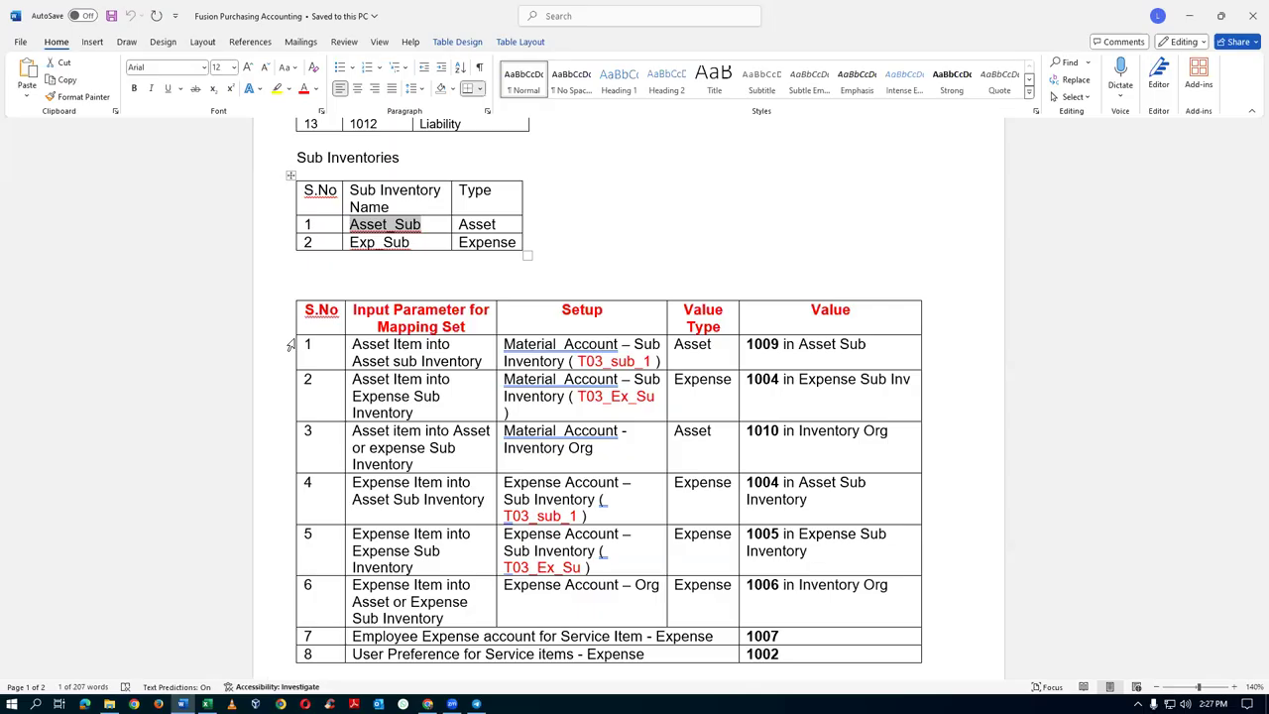
key(alt+Tab)
key(ctrl+v)
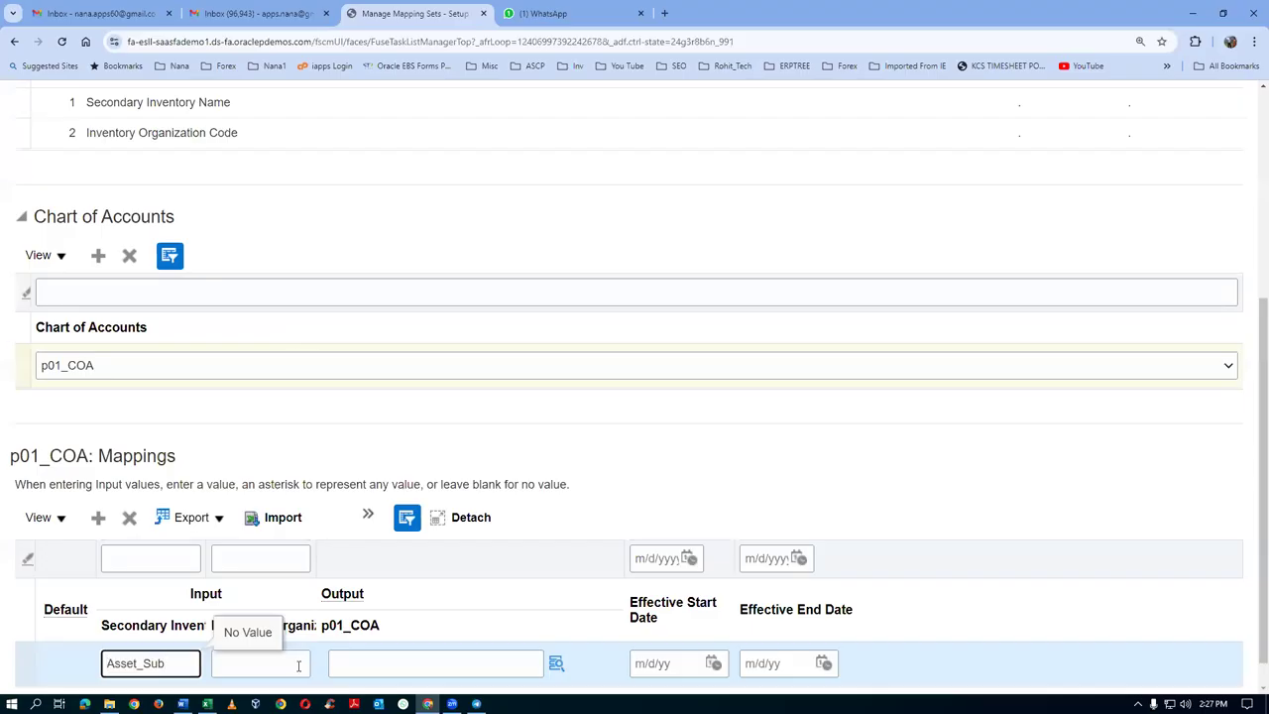
Step: Set the Asset_Sub mapping's inventory organization code to P011 and its output account to 10-100-1009, checking the documented value in Word
click(286, 671)
text(P011)
key(Tab)
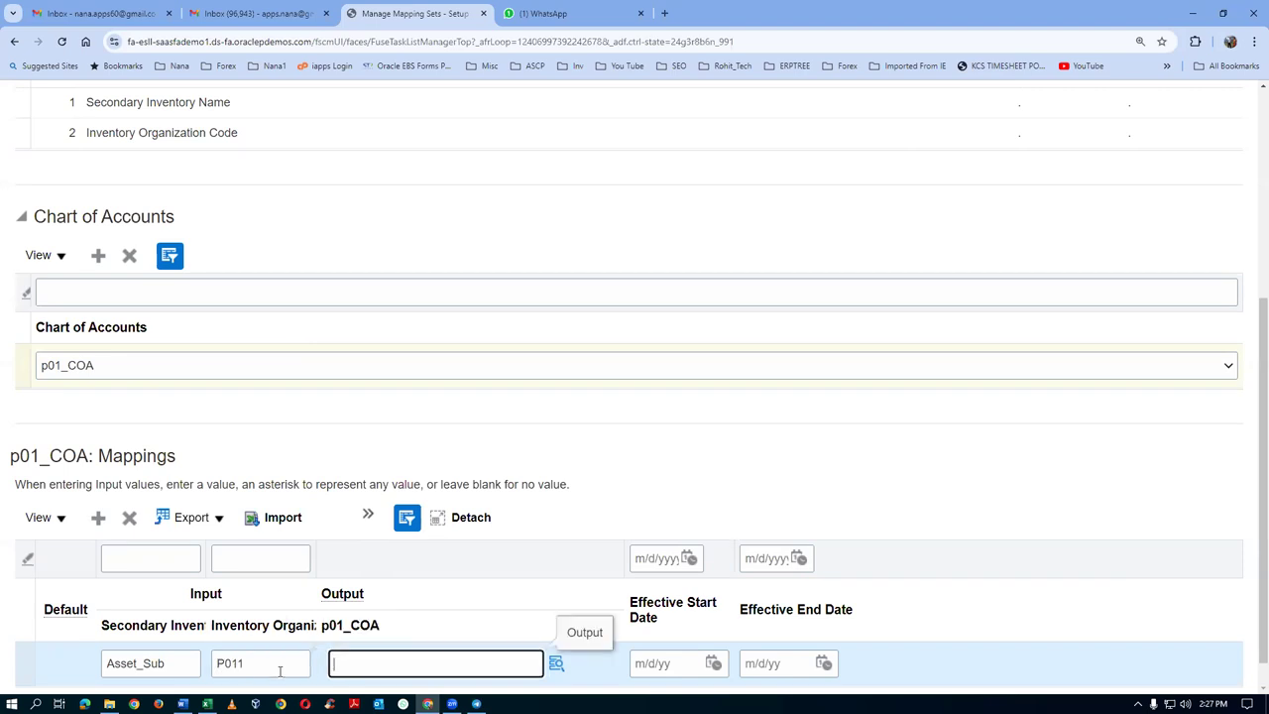
key(alt+Tab)
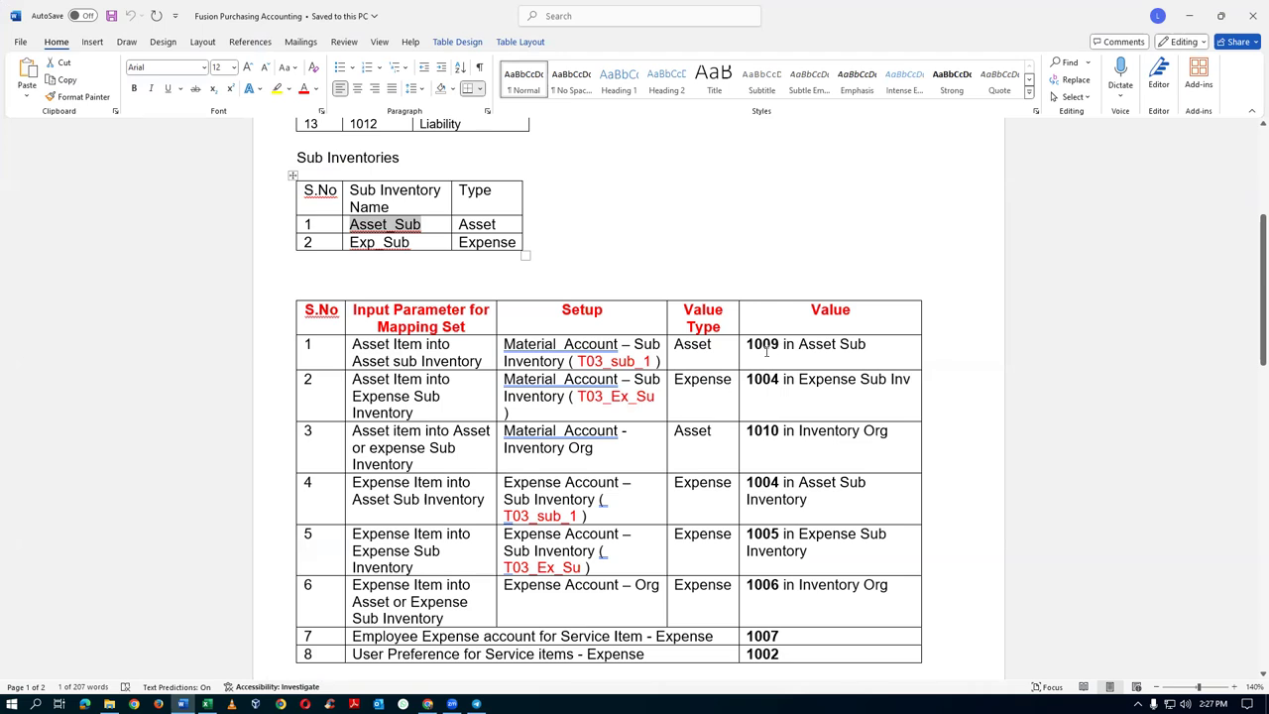
key(alt+Tab)
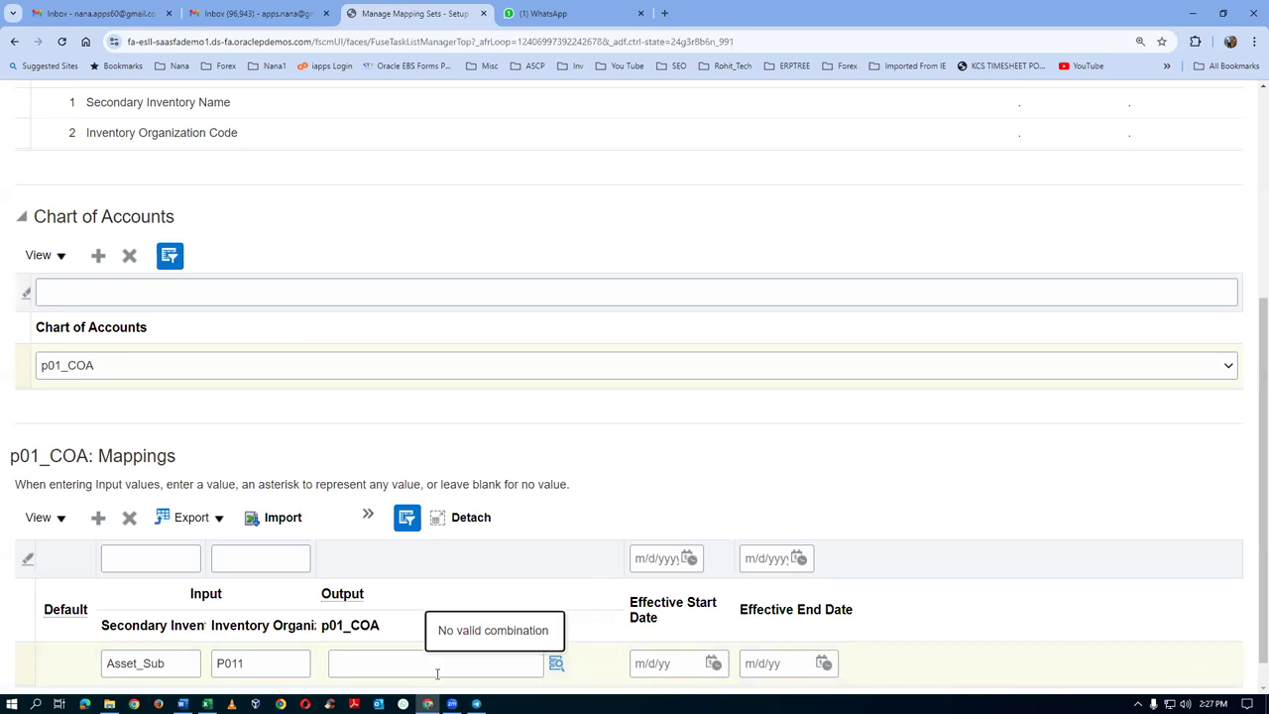
click(400, 664)
text(10-100-100)
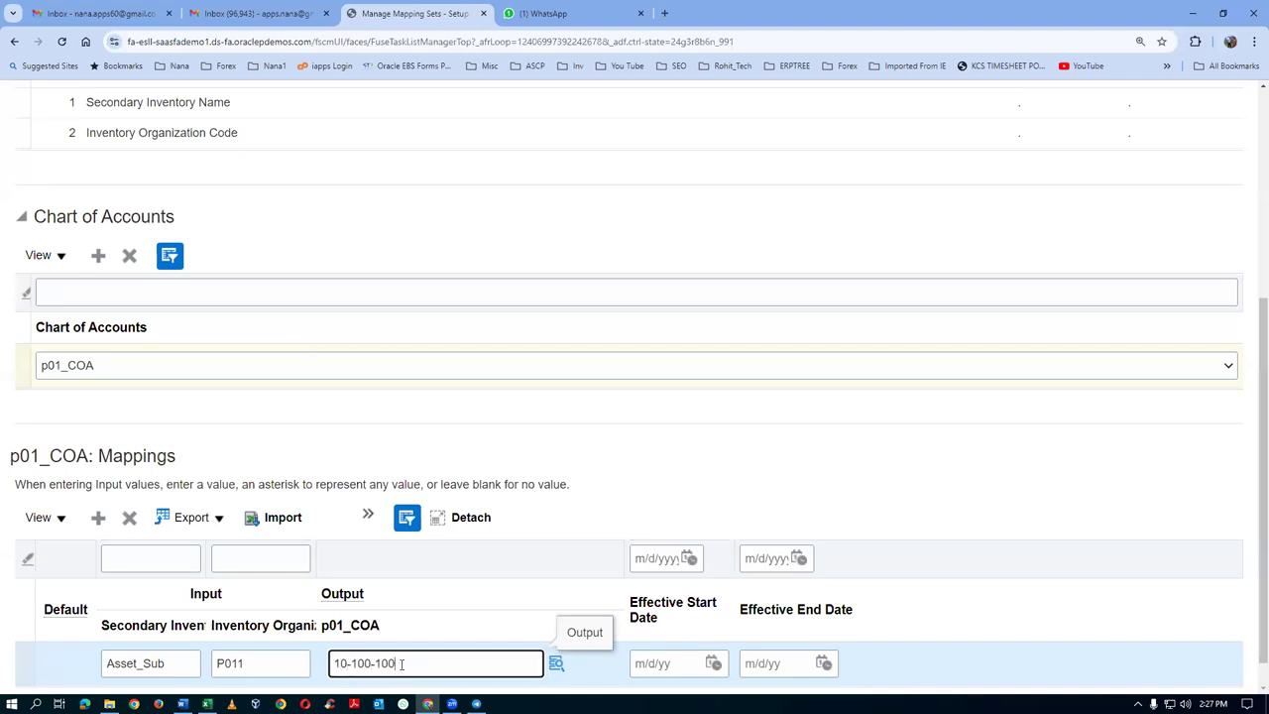
text(9)
click(803, 458)
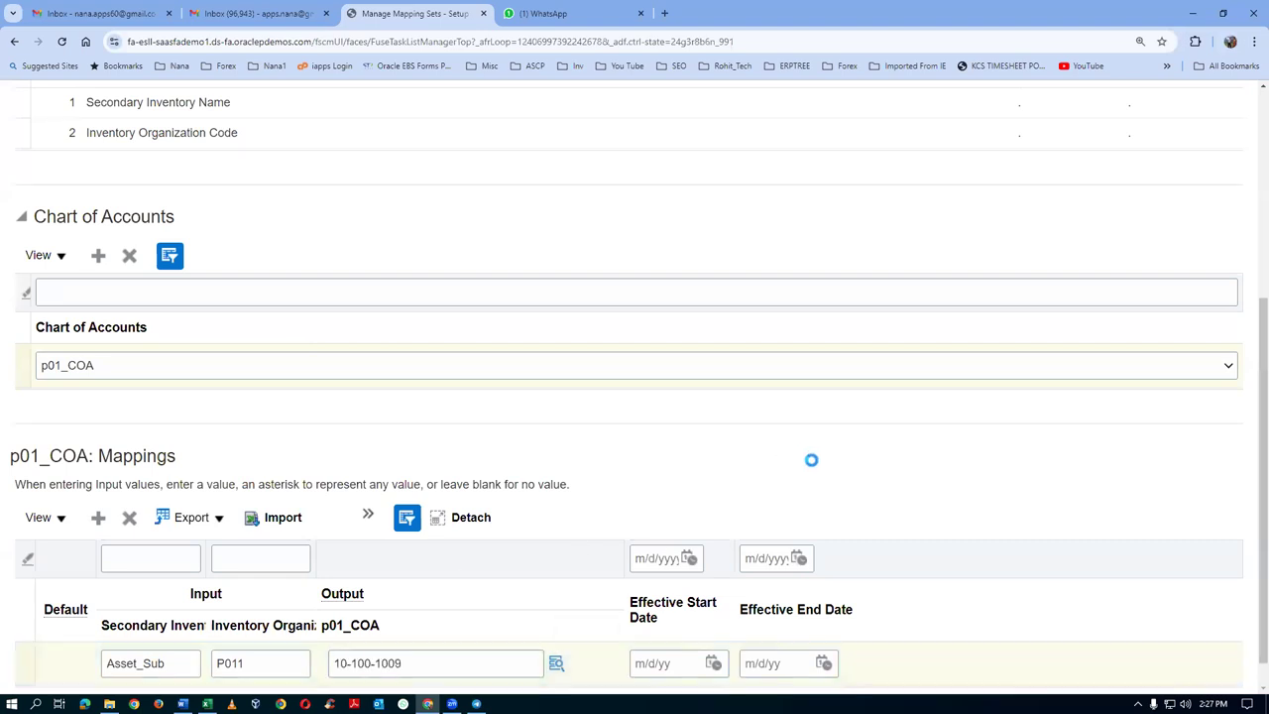
Step: Save the Material Account - Subinventory mapping set and keep it open for editing
scroll(960, 404, up, 2)
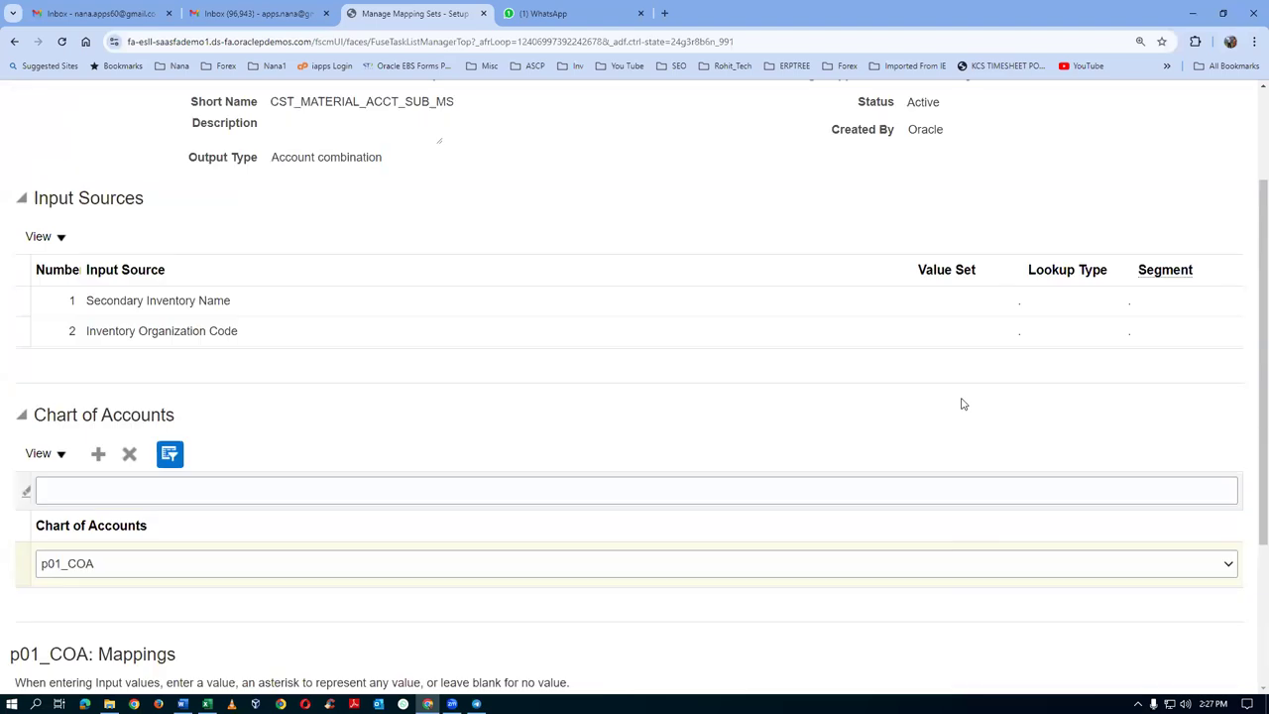
scroll(967, 402, up, 2)
click(873, 142)
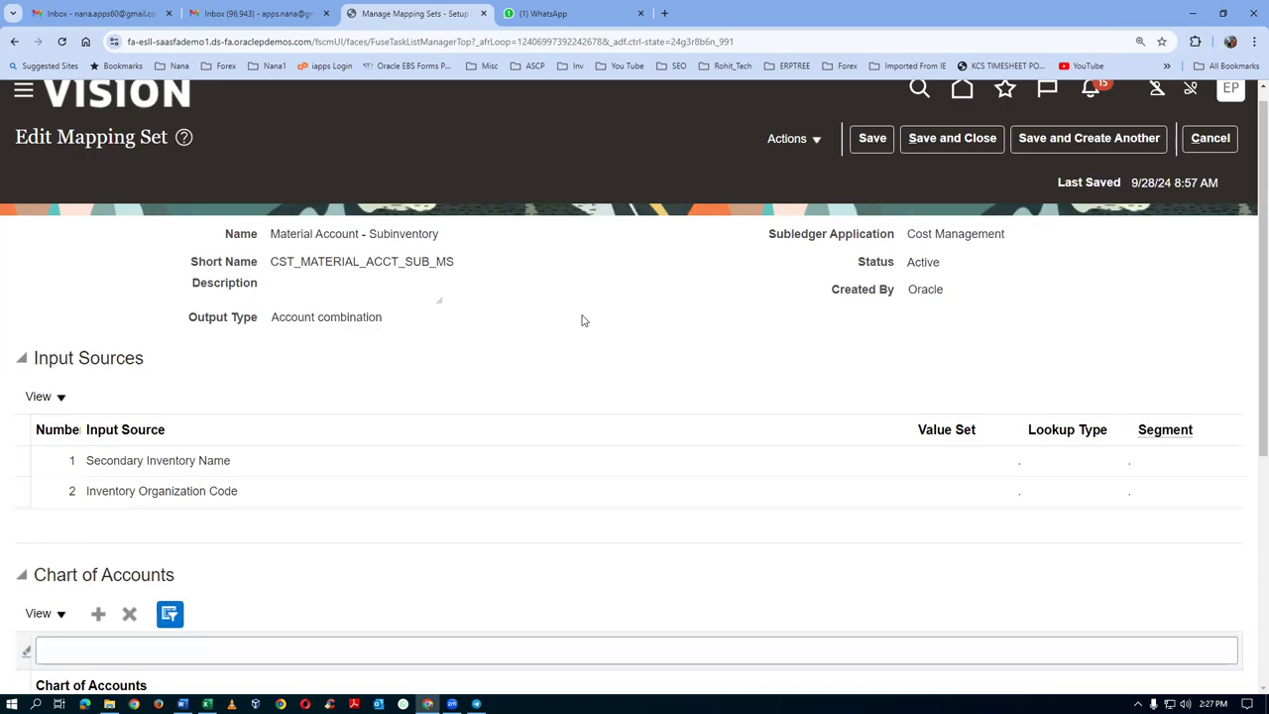
Step: Add a second mapping row under p01_COA and set its secondary inventory name to Exp_Sub, copied from the Word document's subinventory table
key(alt+Tab)
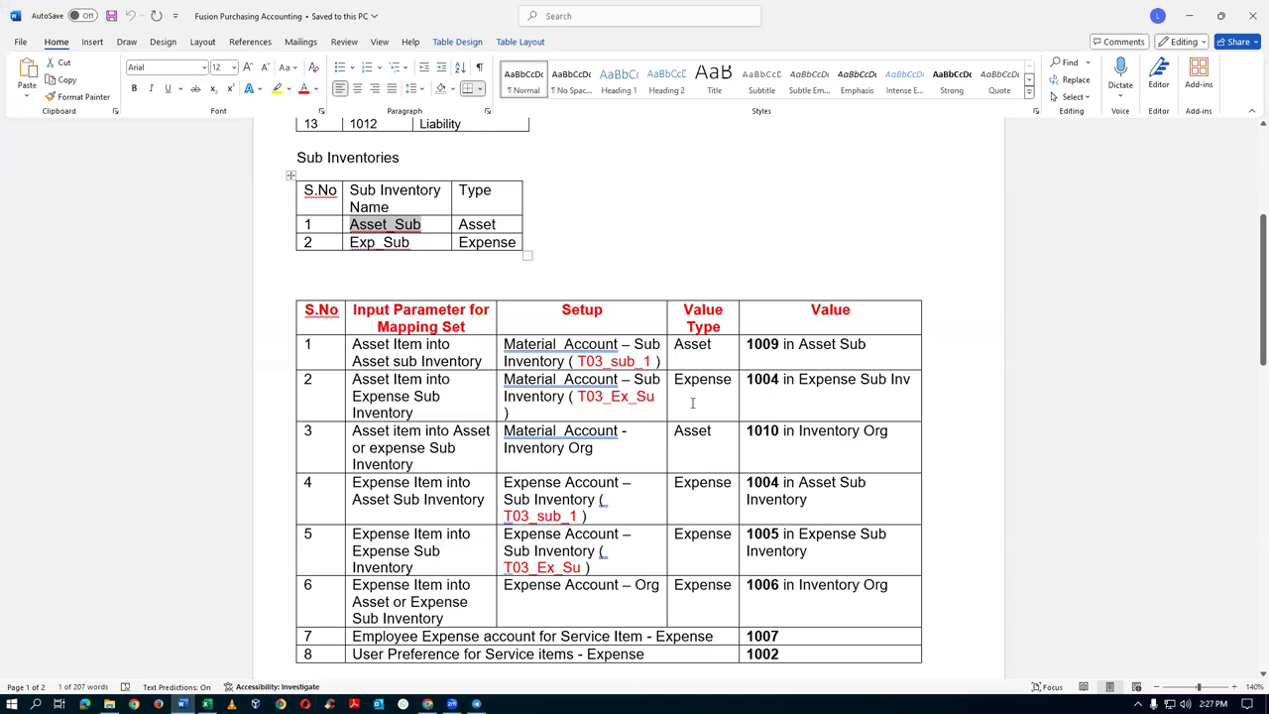
key(alt+Tab)
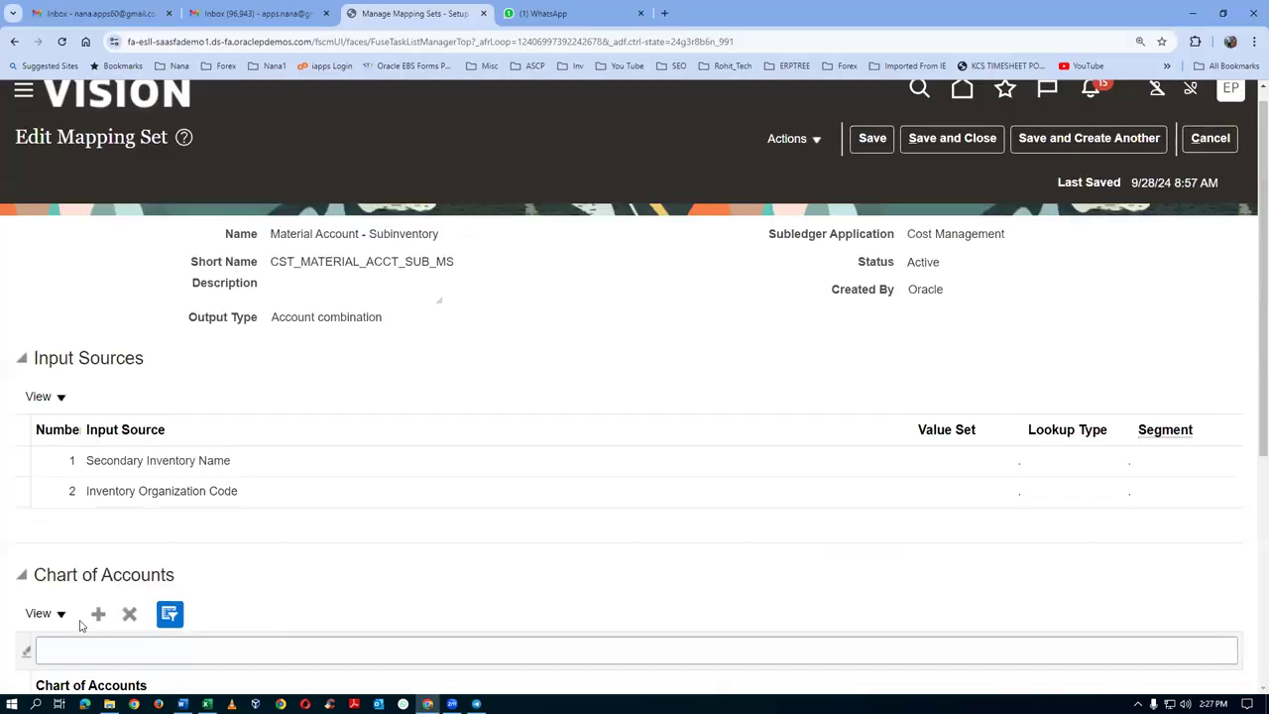
scroll(92, 502, down, 4)
click(98, 484)
click(151, 657)
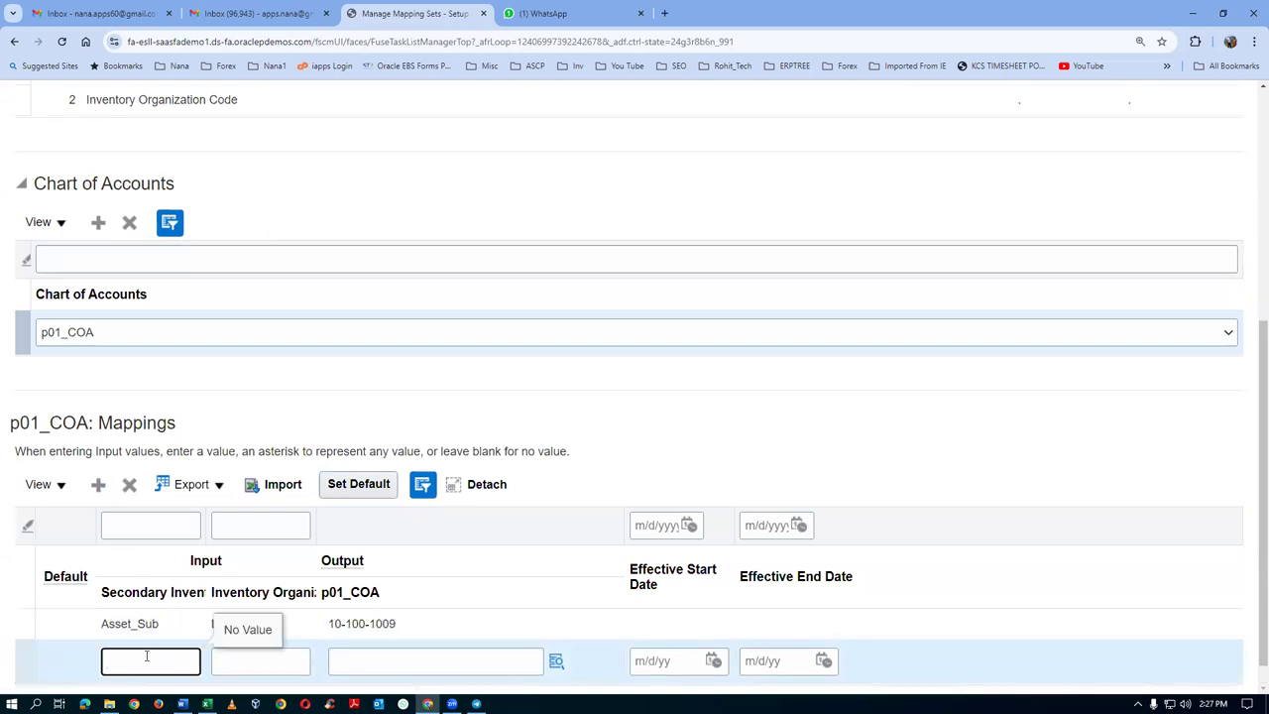
key(alt+Tab)
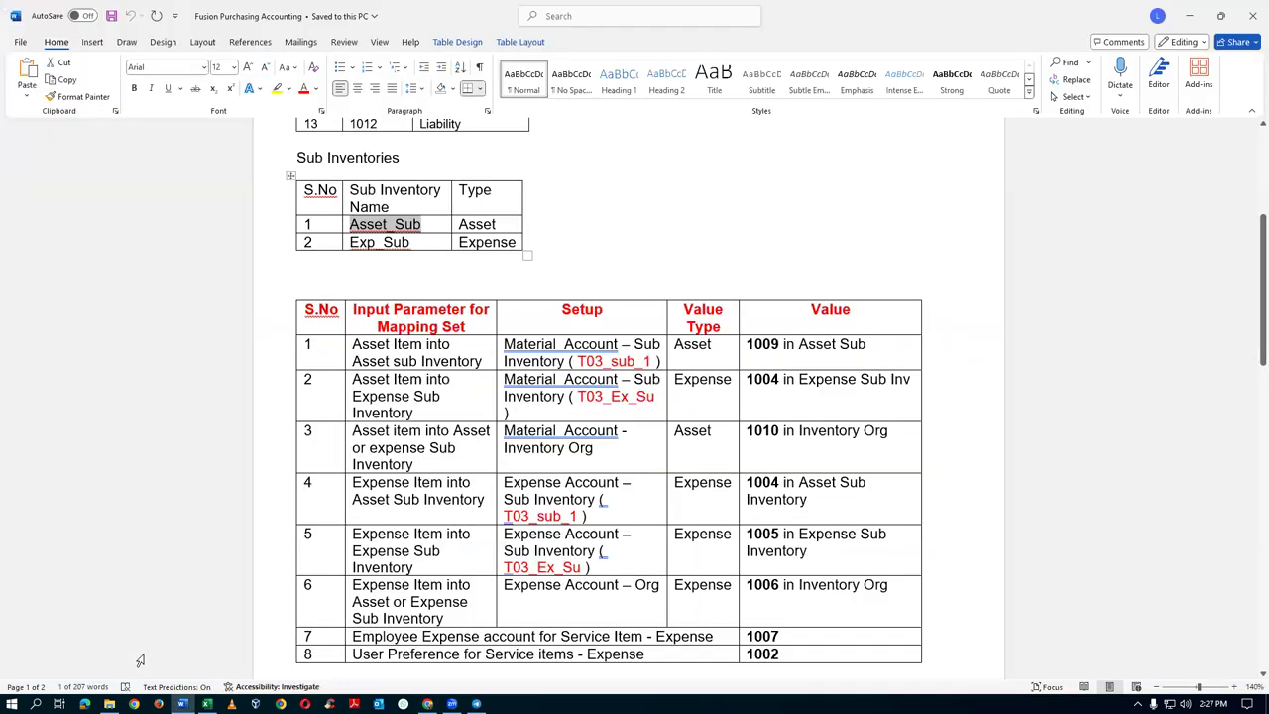
click(349, 340)
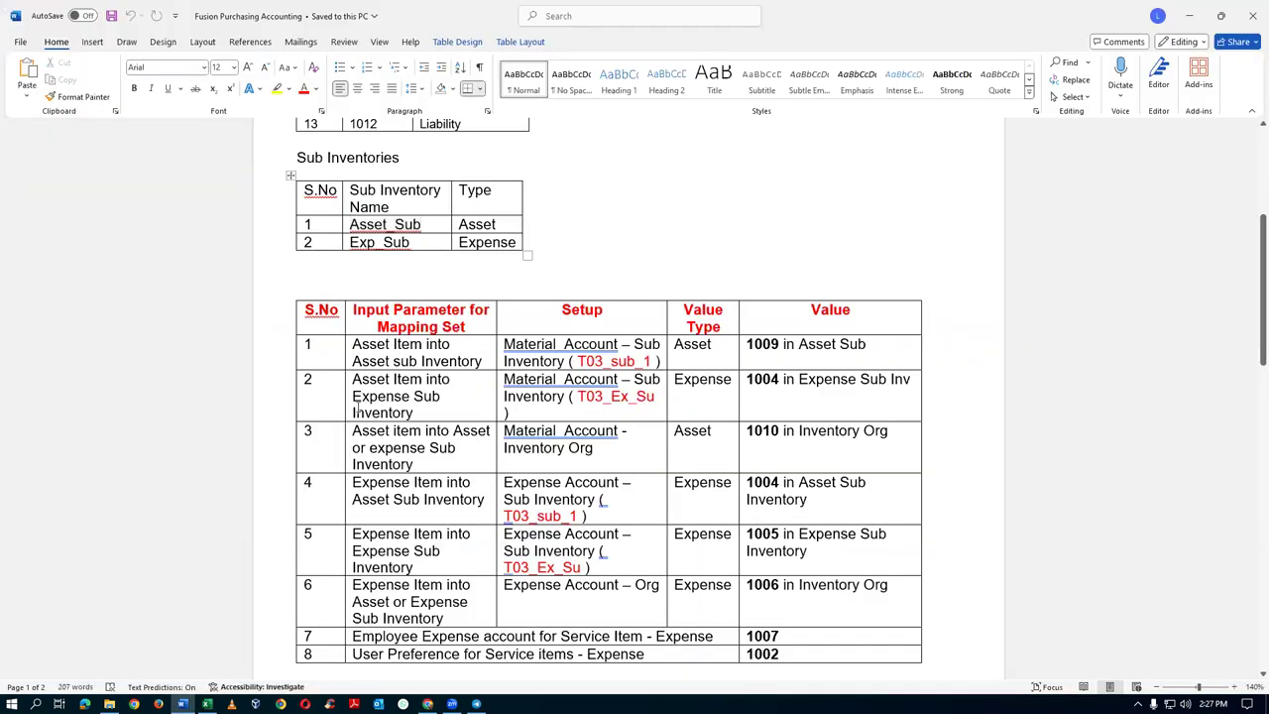
double_click(379, 242)
key(ctrl+c)
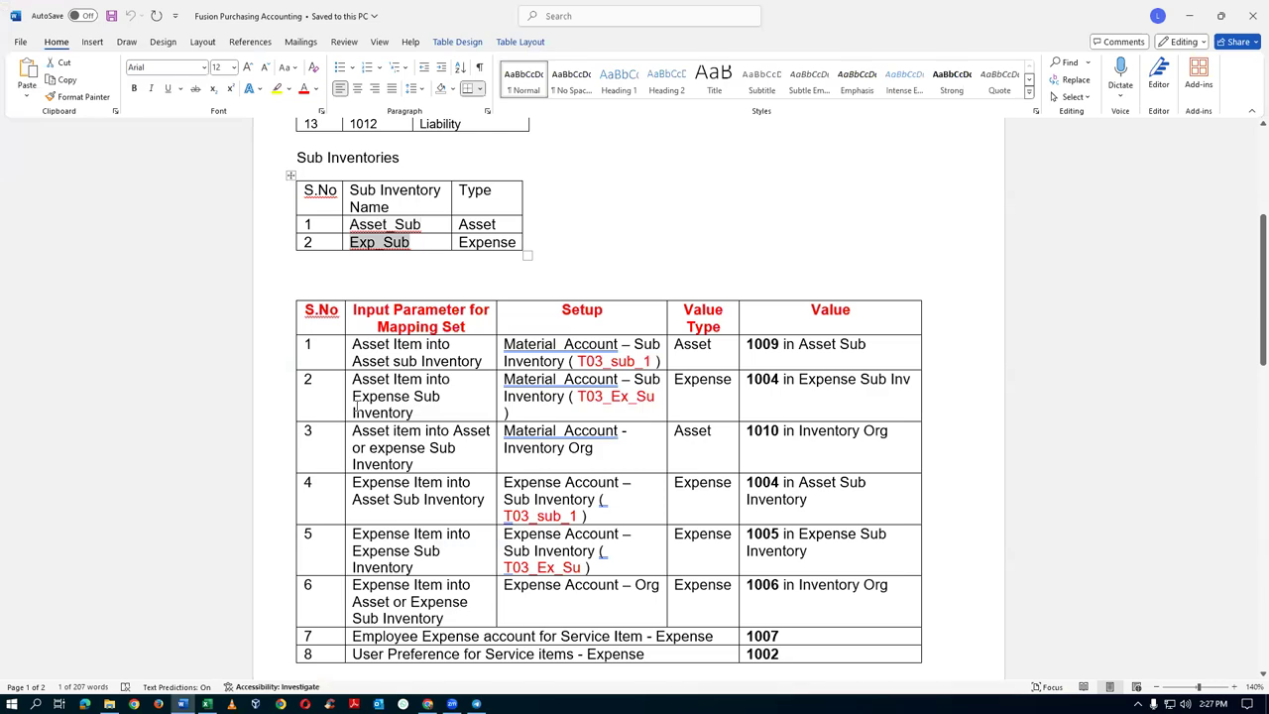
key(alt+Tab)
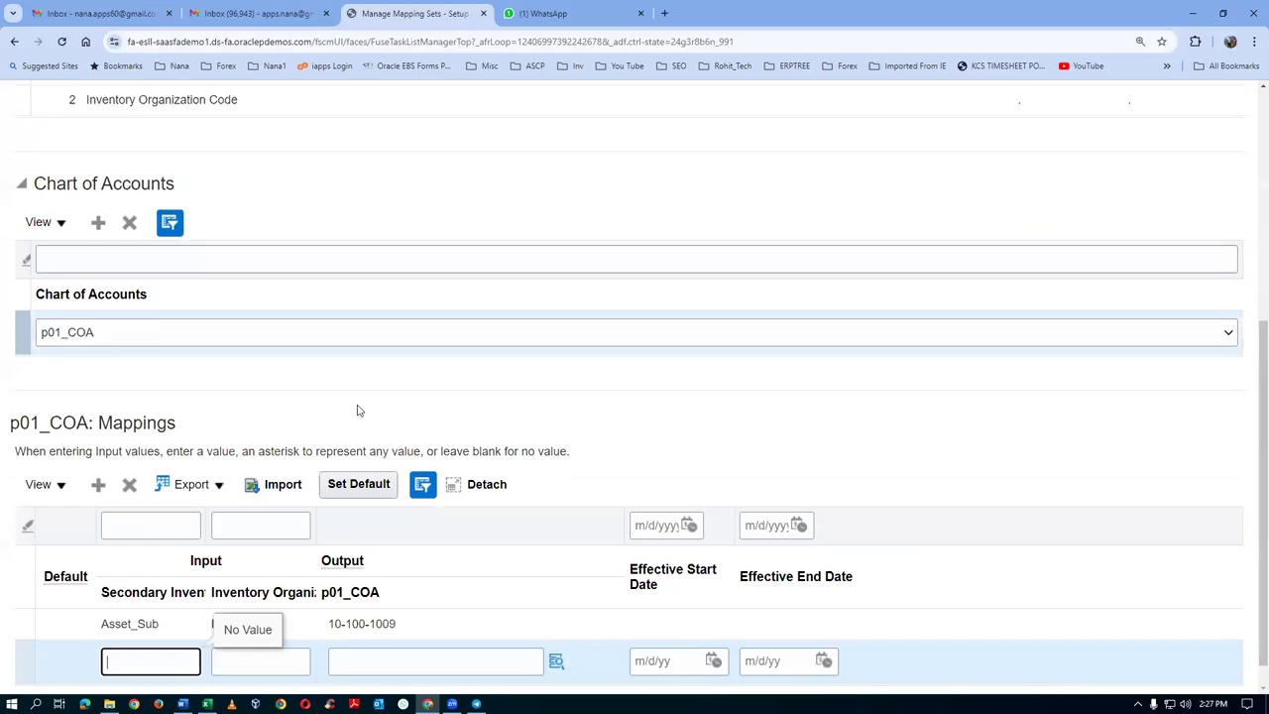
key(ctrl+v)
Step: Set the Exp_Sub mapping's organization code to P011 and output account to 10-100-1004, as documented in Word, and save and close the mapping set
click(293, 665)
text(P011)
key(Tab)
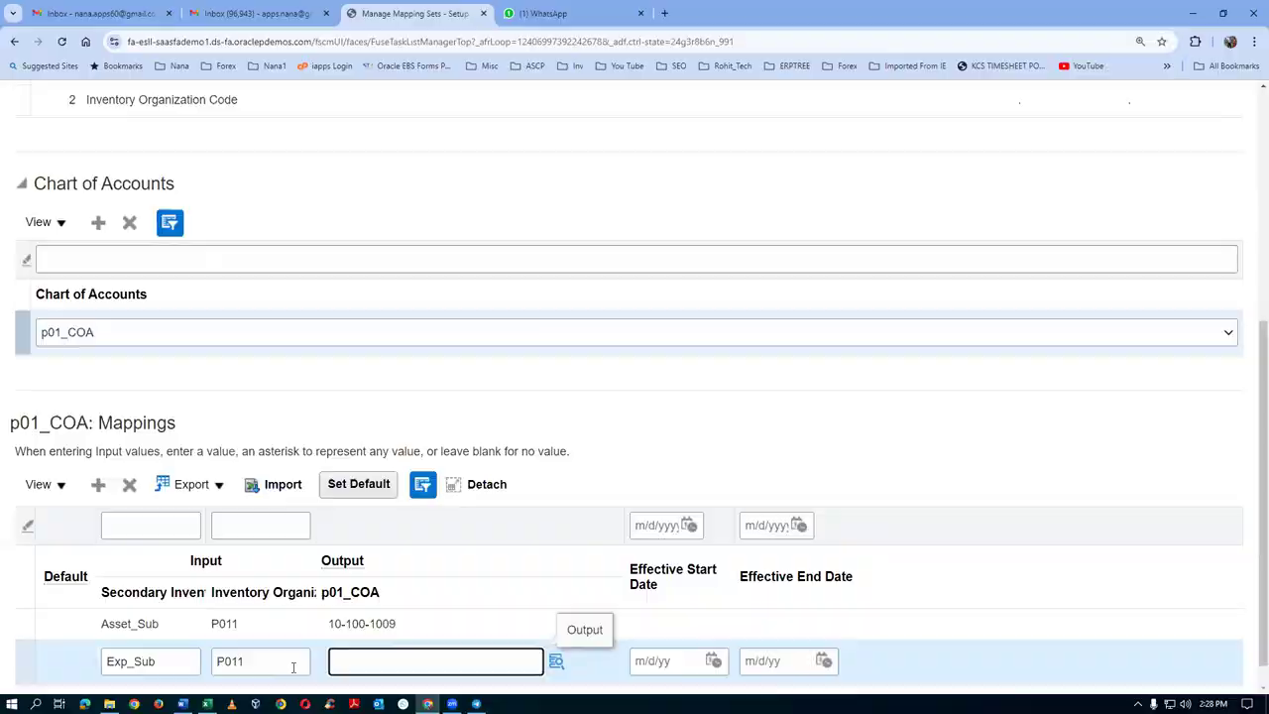
key(alt+Tab)
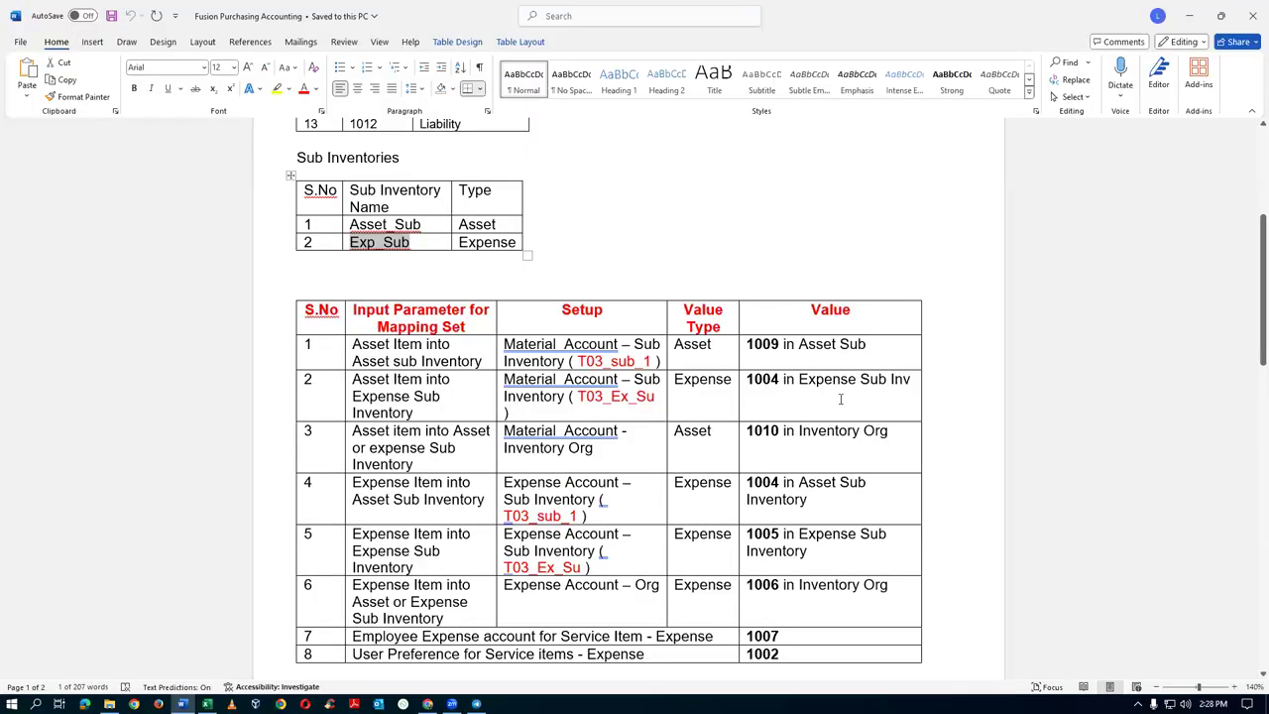
key(alt+Tab)
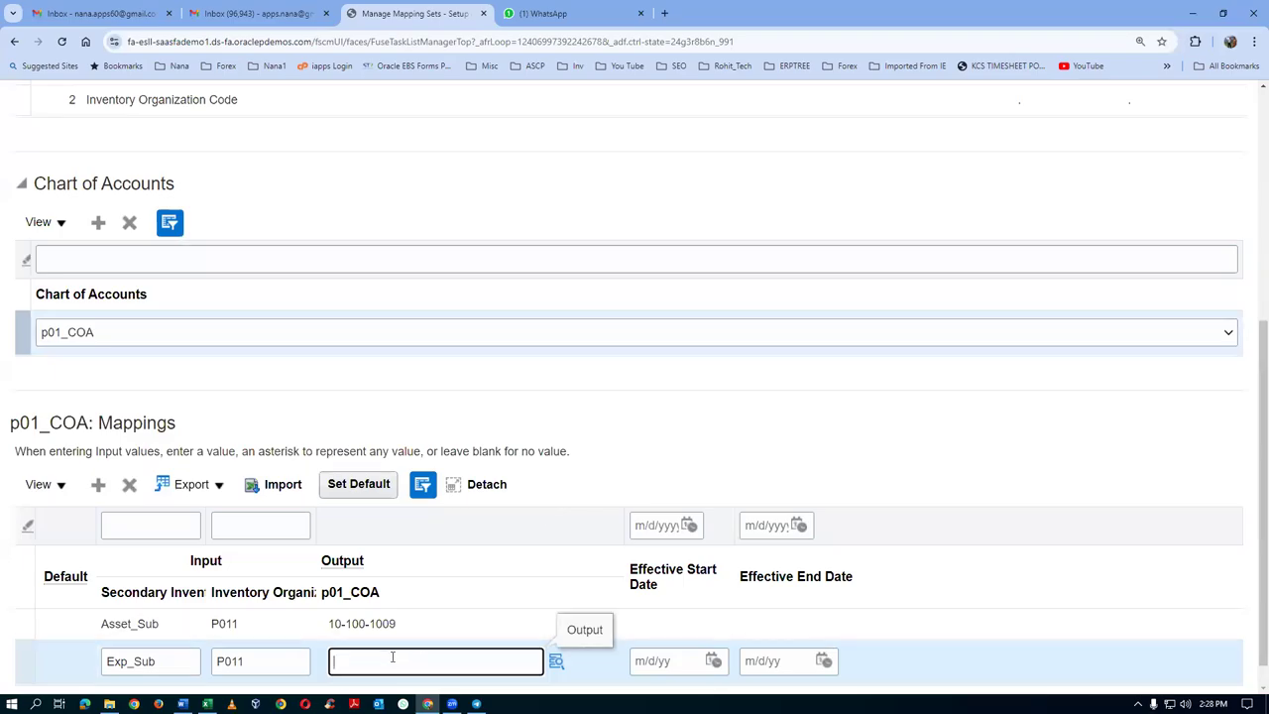
text(10-100-1004)
click(875, 421)
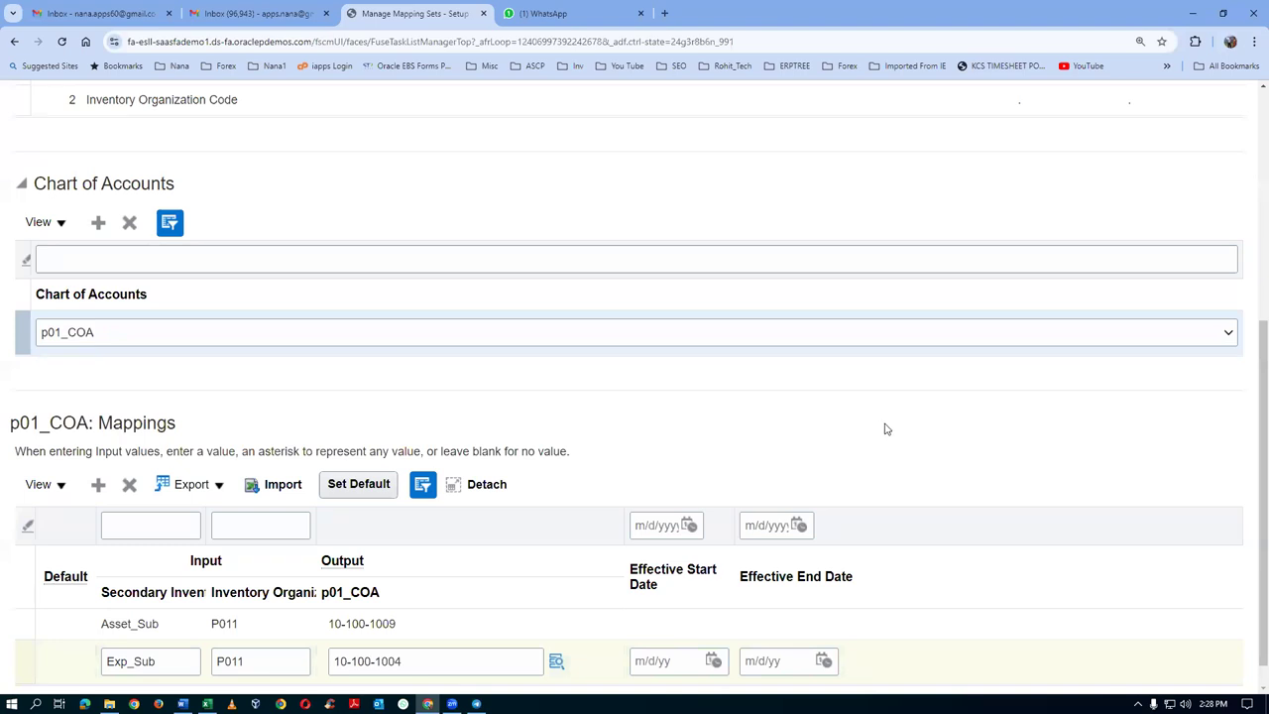
scroll(887, 430, up, 5)
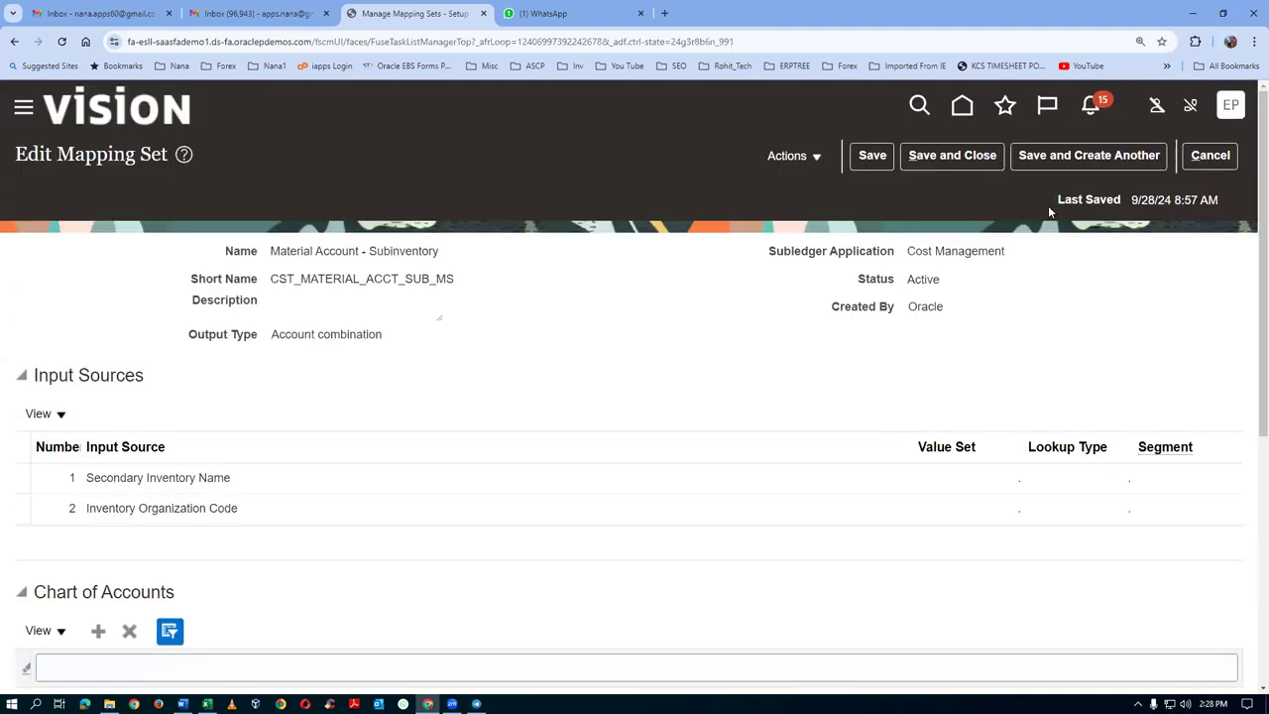
click(977, 157)
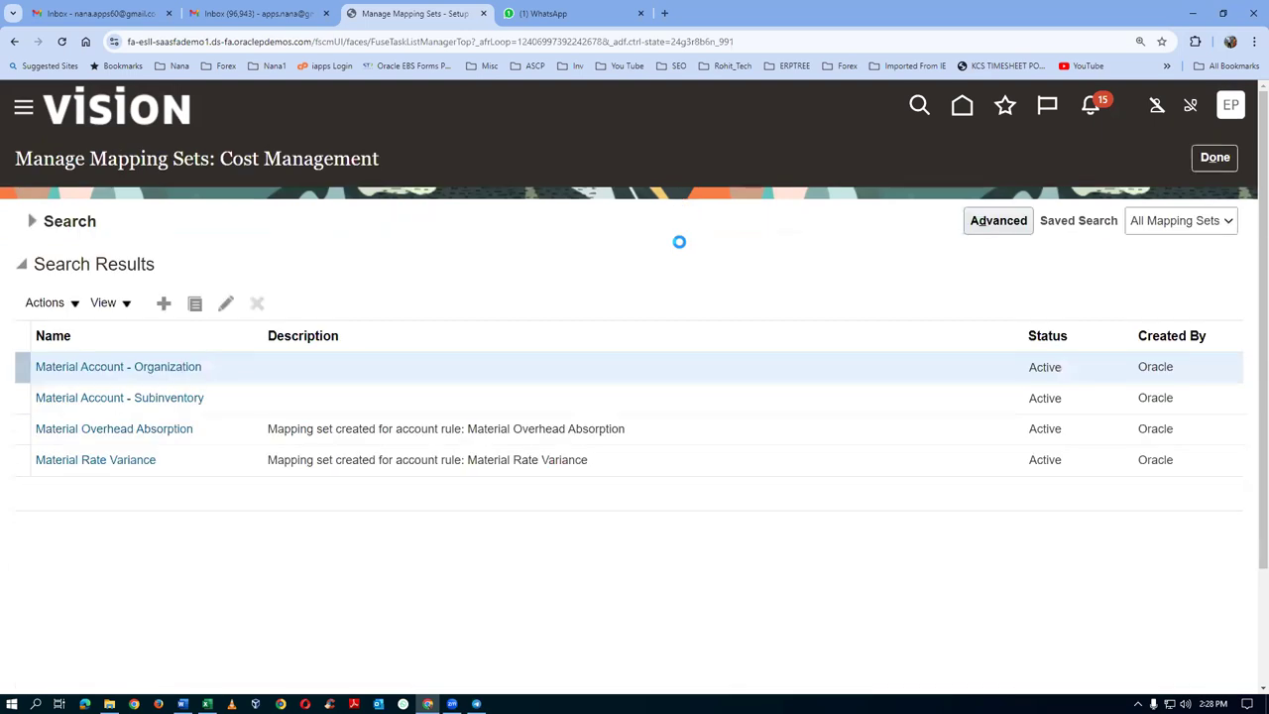
Step: Reopen the Material Account - Subinventory mapping set, check its Asset_Sub and Exp_Sub mappings, and leave without changes
click(133, 400)
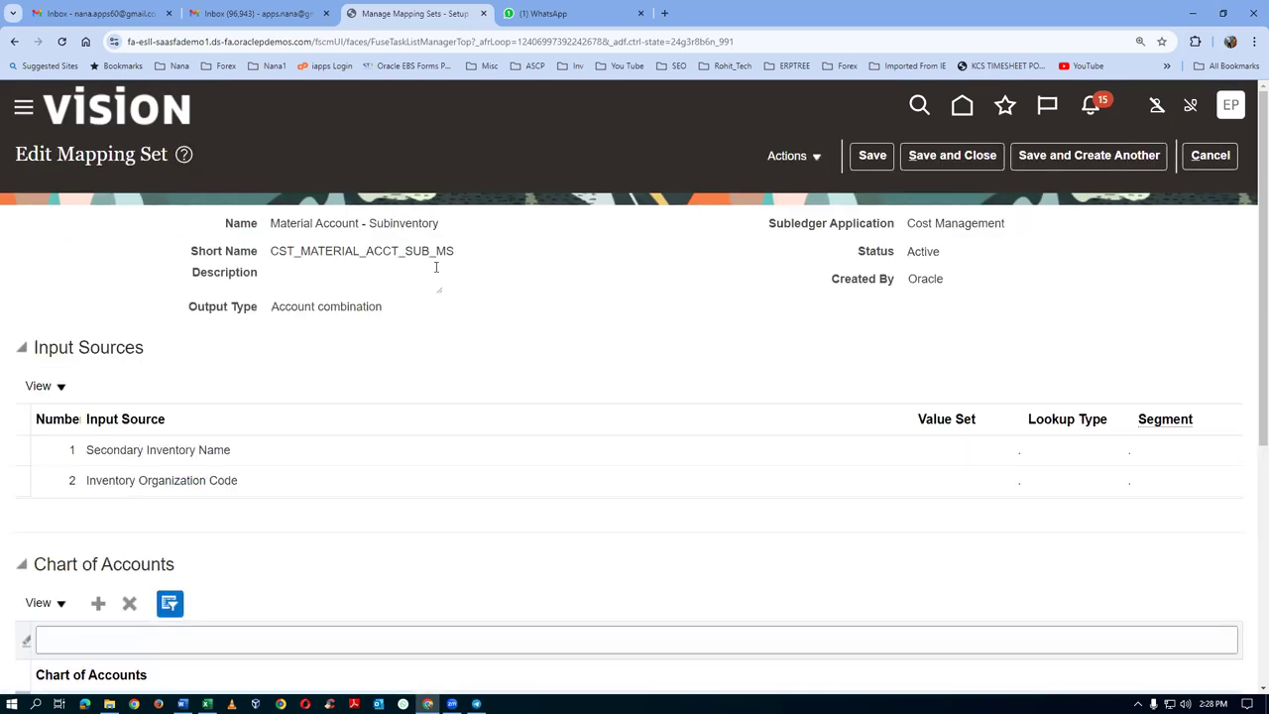
scroll(435, 266, down, 1)
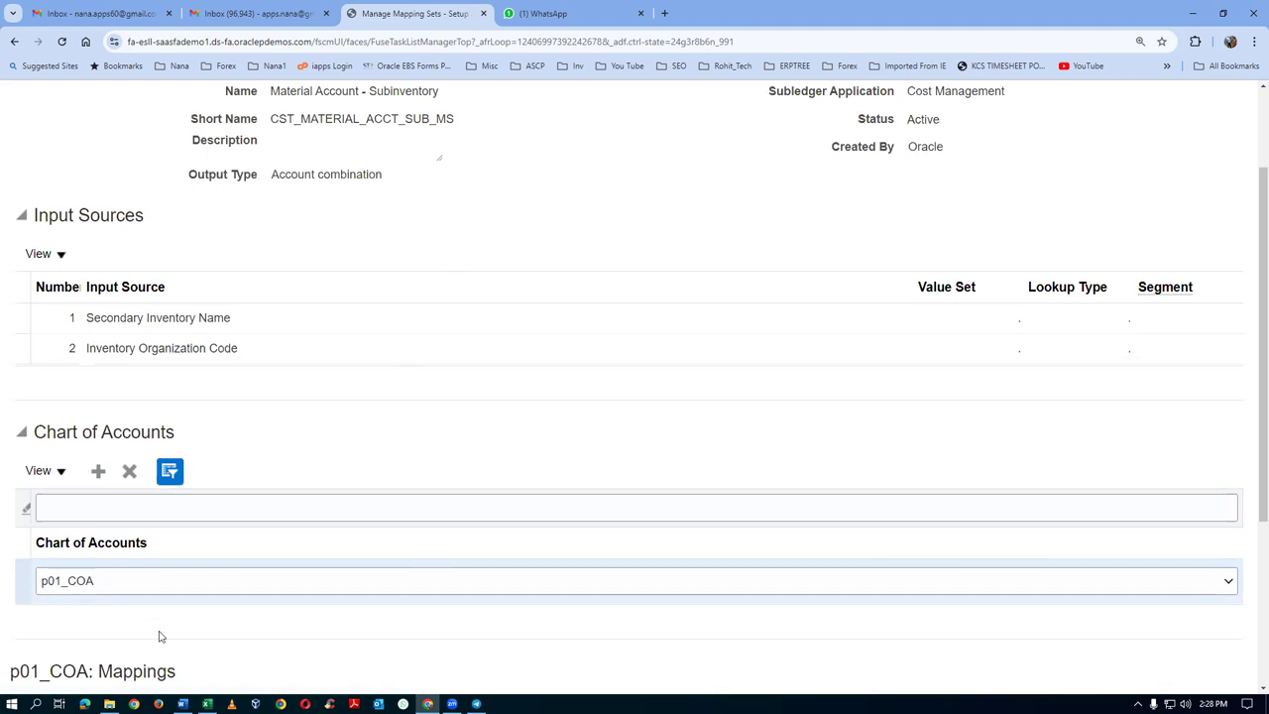
scroll(160, 638, down, 2)
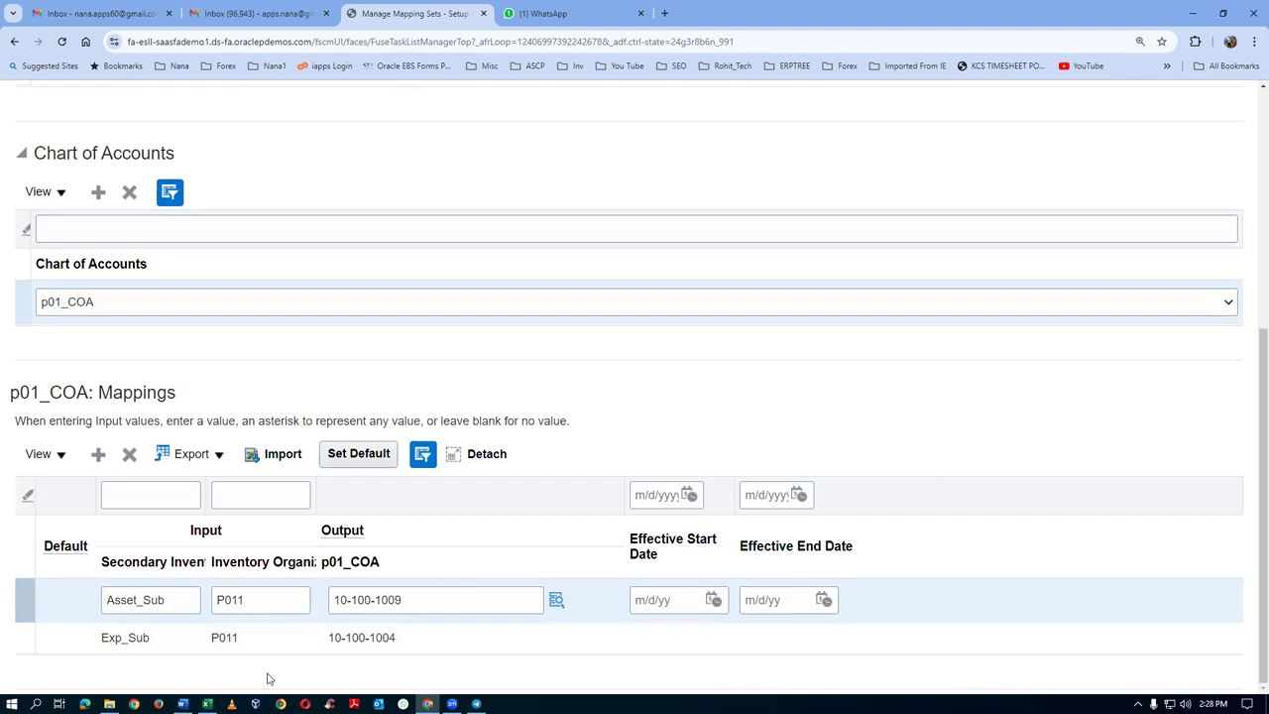
scroll(893, 420, up, 2)
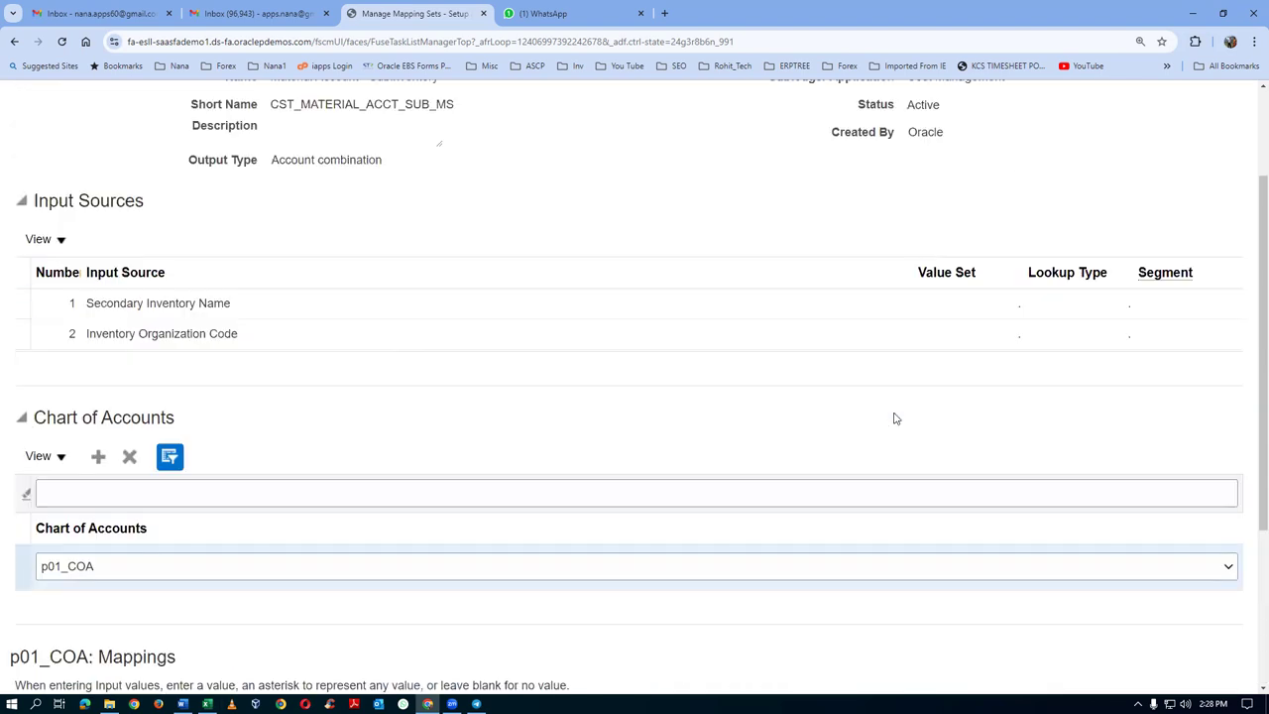
scroll(887, 416, up, 1)
click(1224, 156)
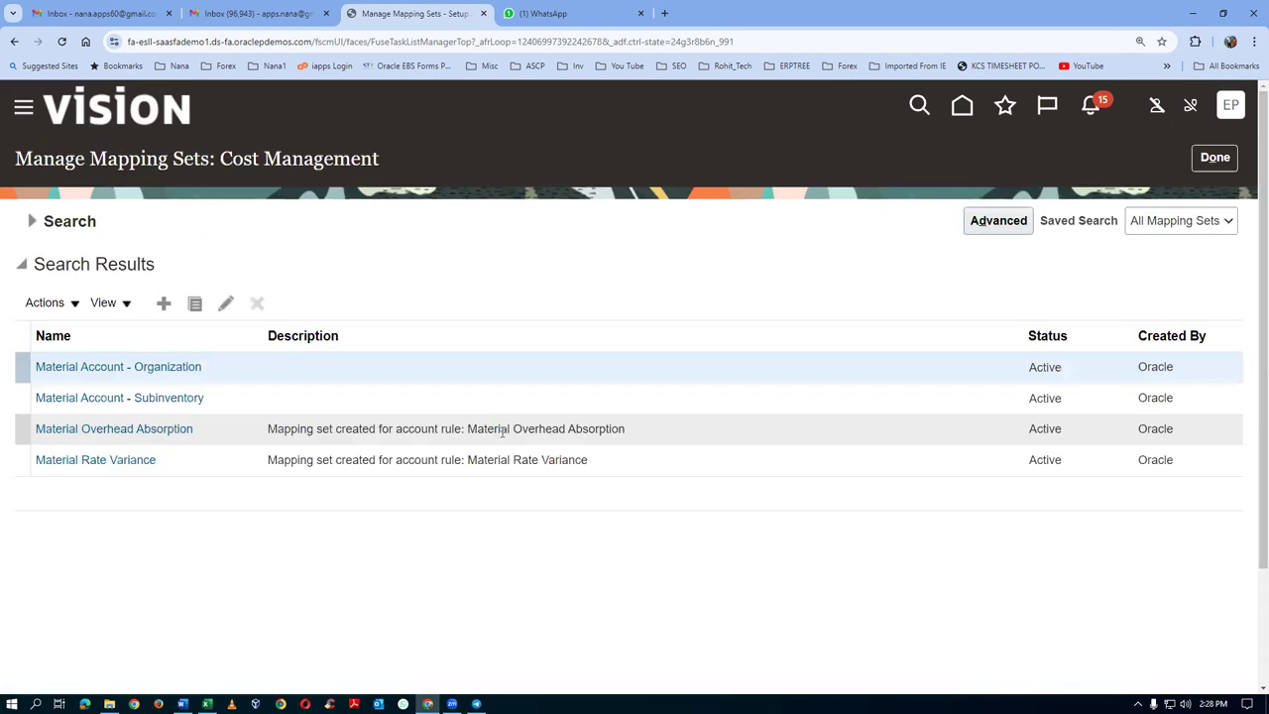
Step: Compare the Material Account setup rows for subinventory and inventory organization in the Word document's mapping table
key(alt+Tab)
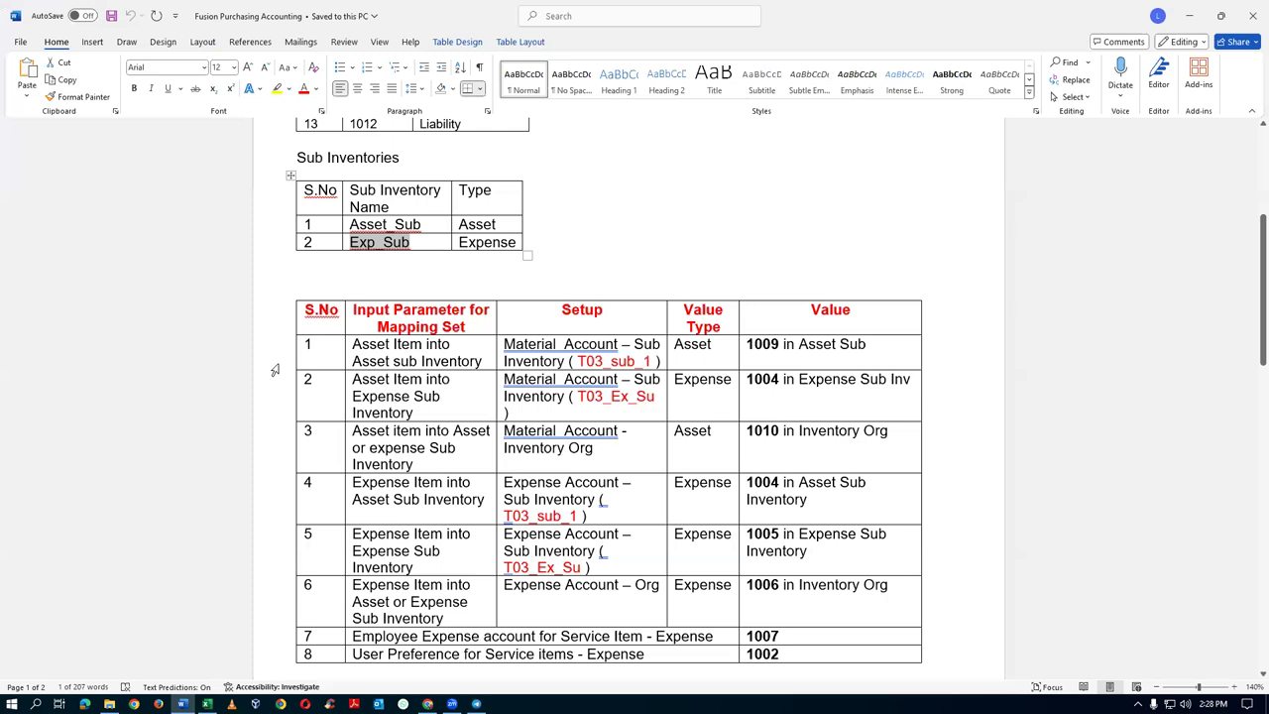
drag(275, 365, 269, 395)
click(388, 447)
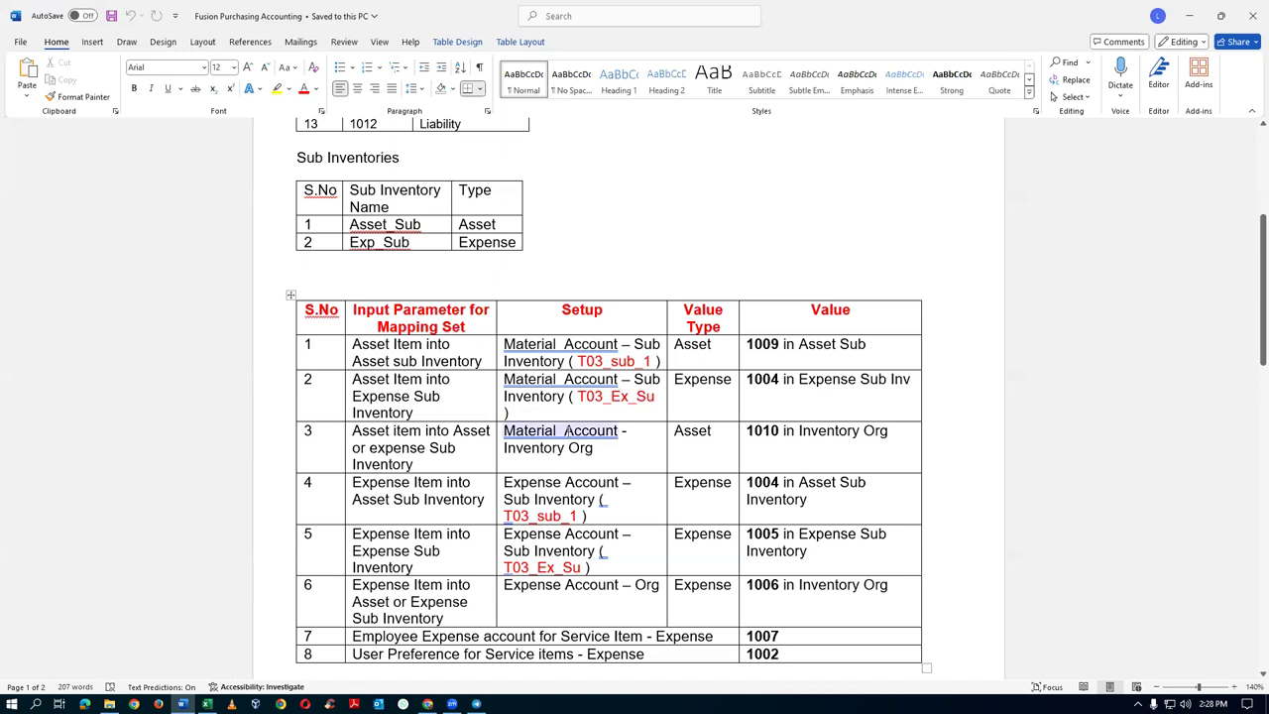
drag(636, 345, 570, 362)
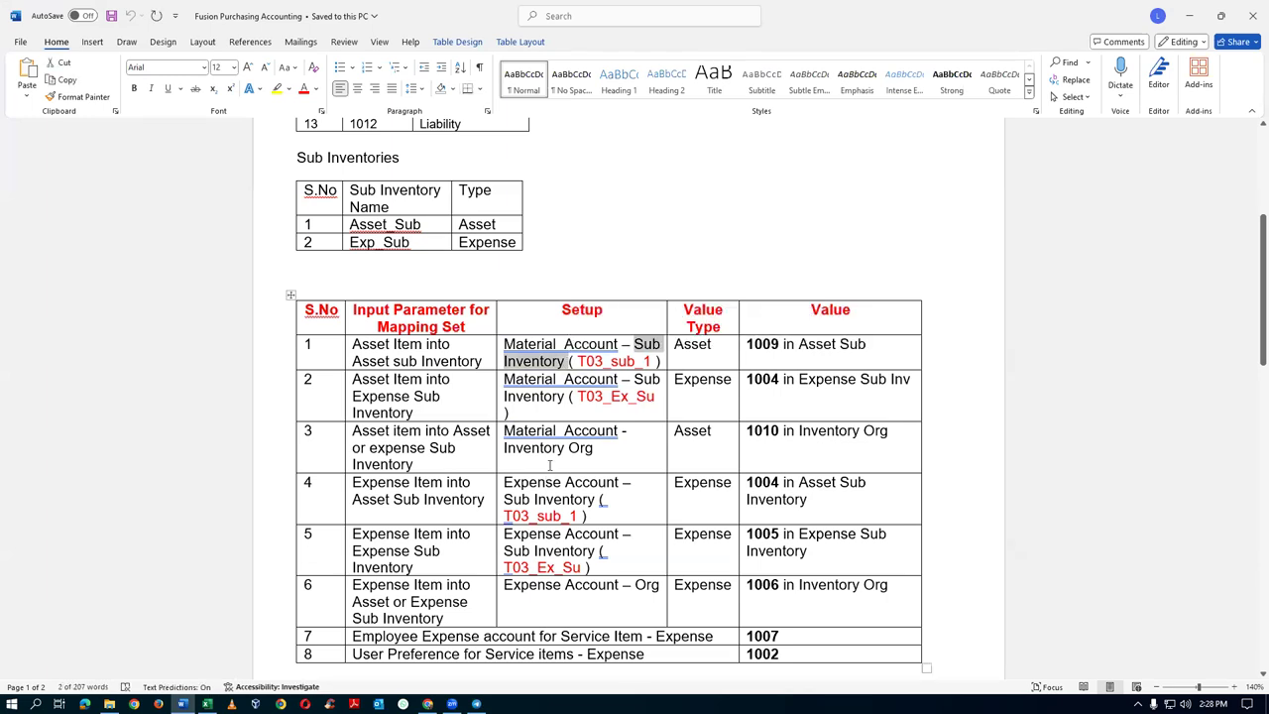
key(alt+Tab)
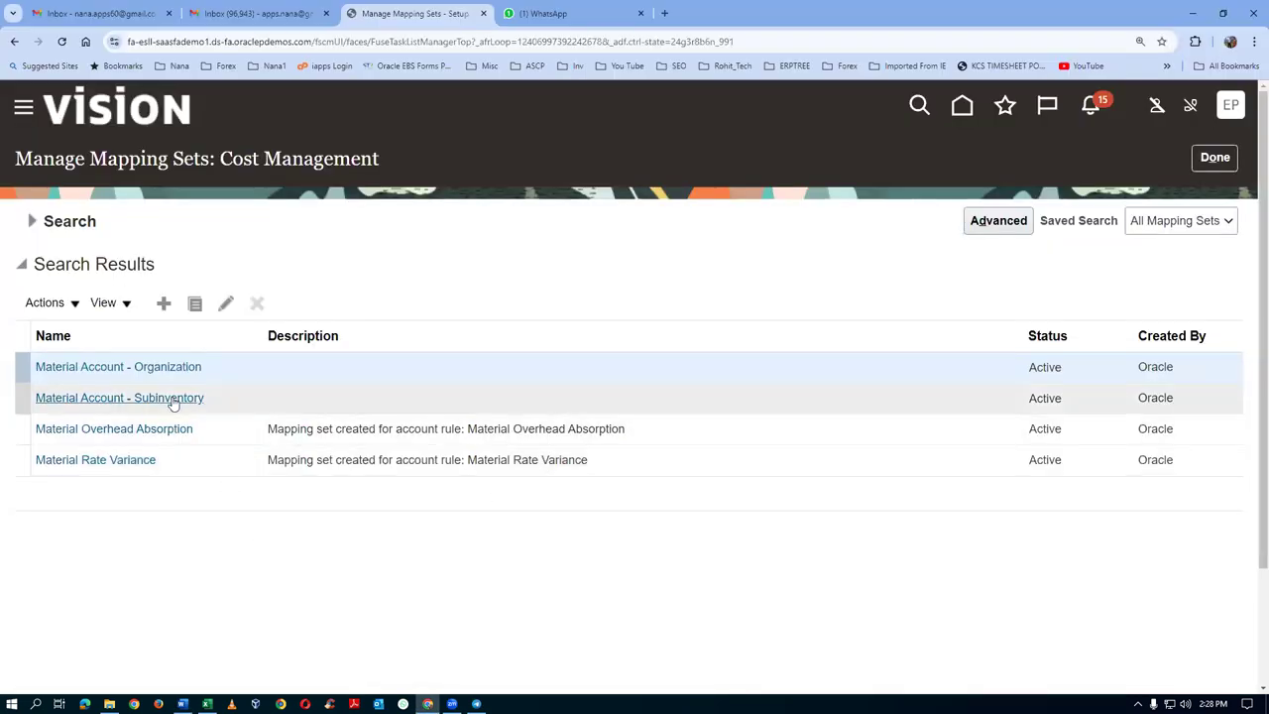
Step: Open the Material Account - Organization mapping set, filter its charts of accounts by p01 and select p01_COA
click(116, 371)
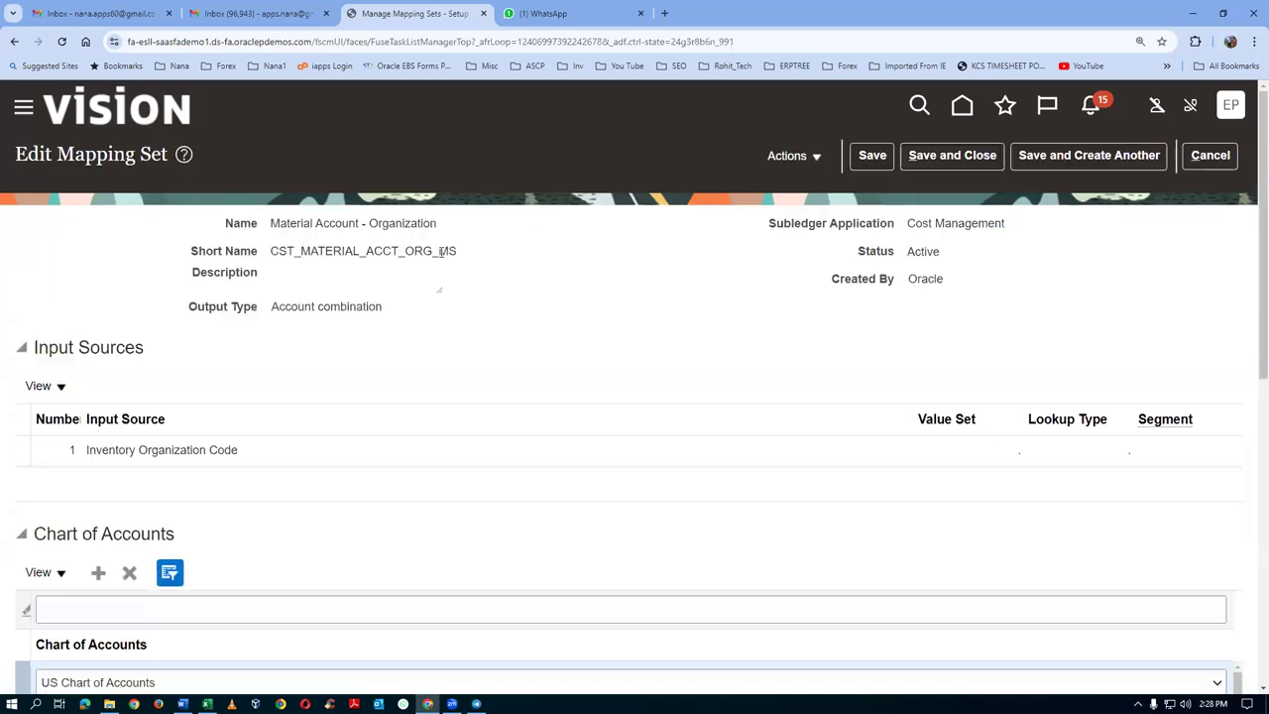
scroll(440, 257, down, 5)
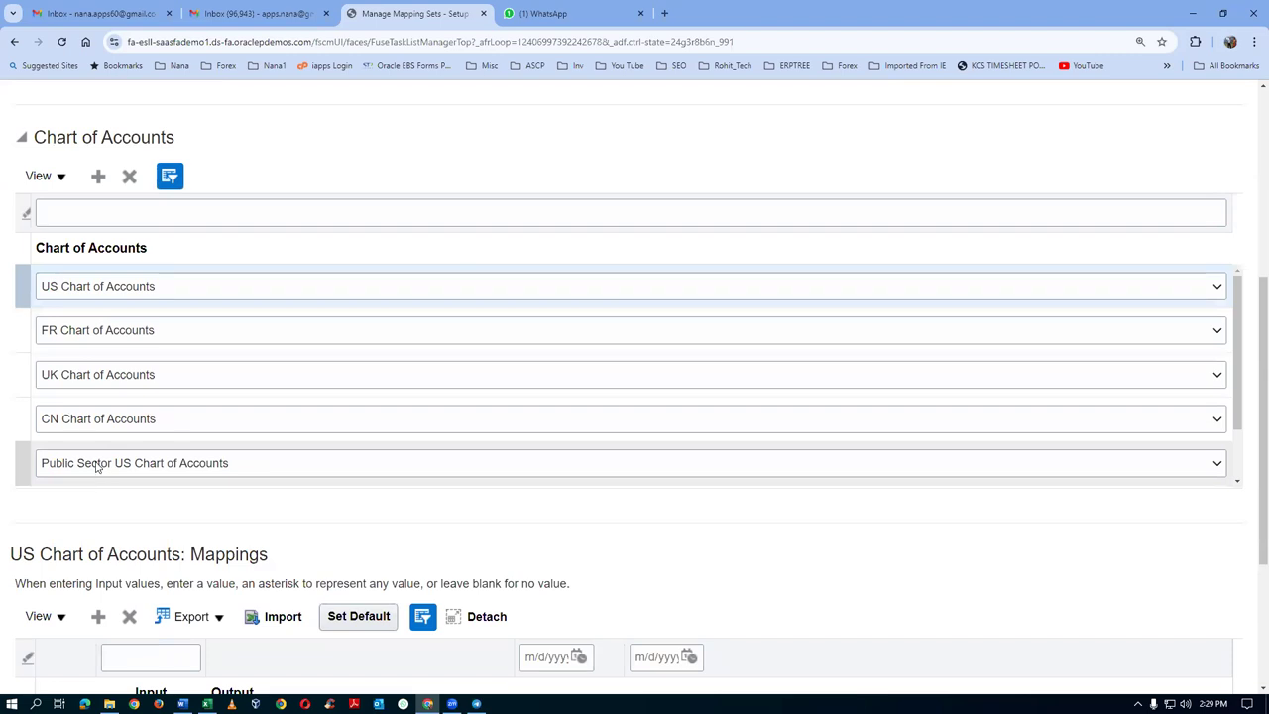
click(144, 212)
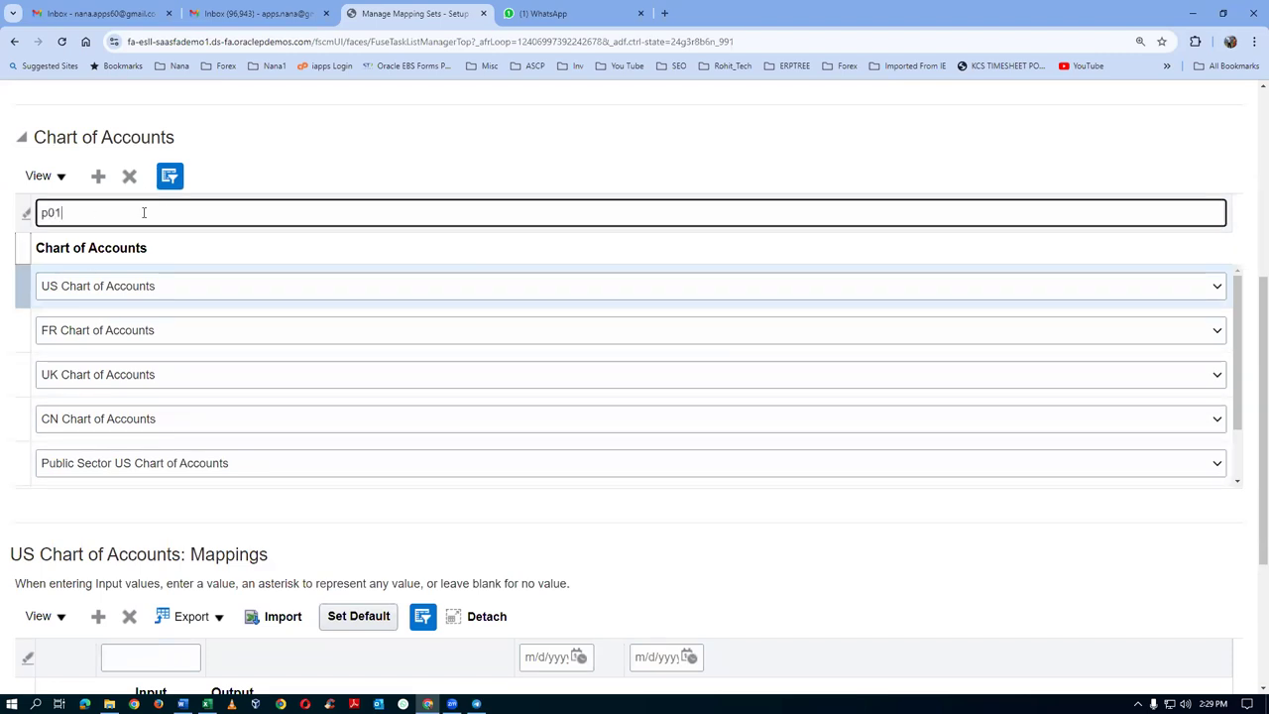
key(Return)
click(16, 351)
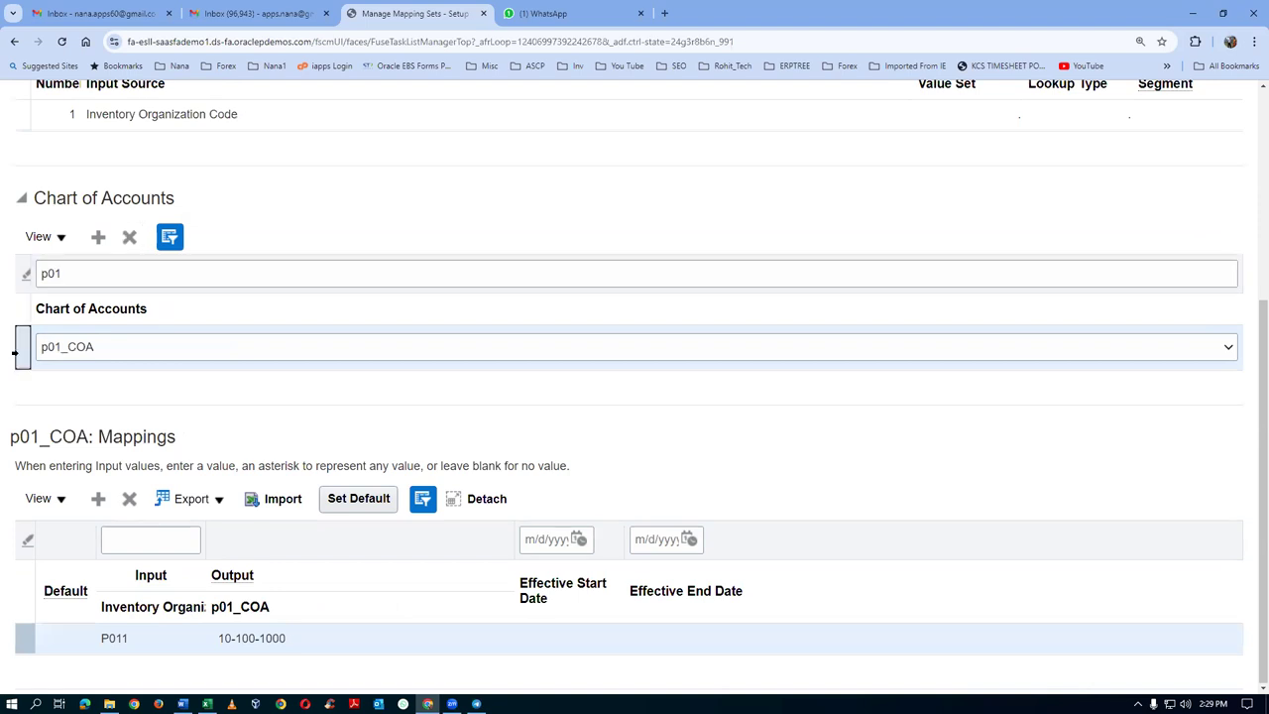
Step: Set the P011 mapping's output account to the Word document's inventory organization value, 10-100-1010, and save and close the mapping set
key(alt+Tab)
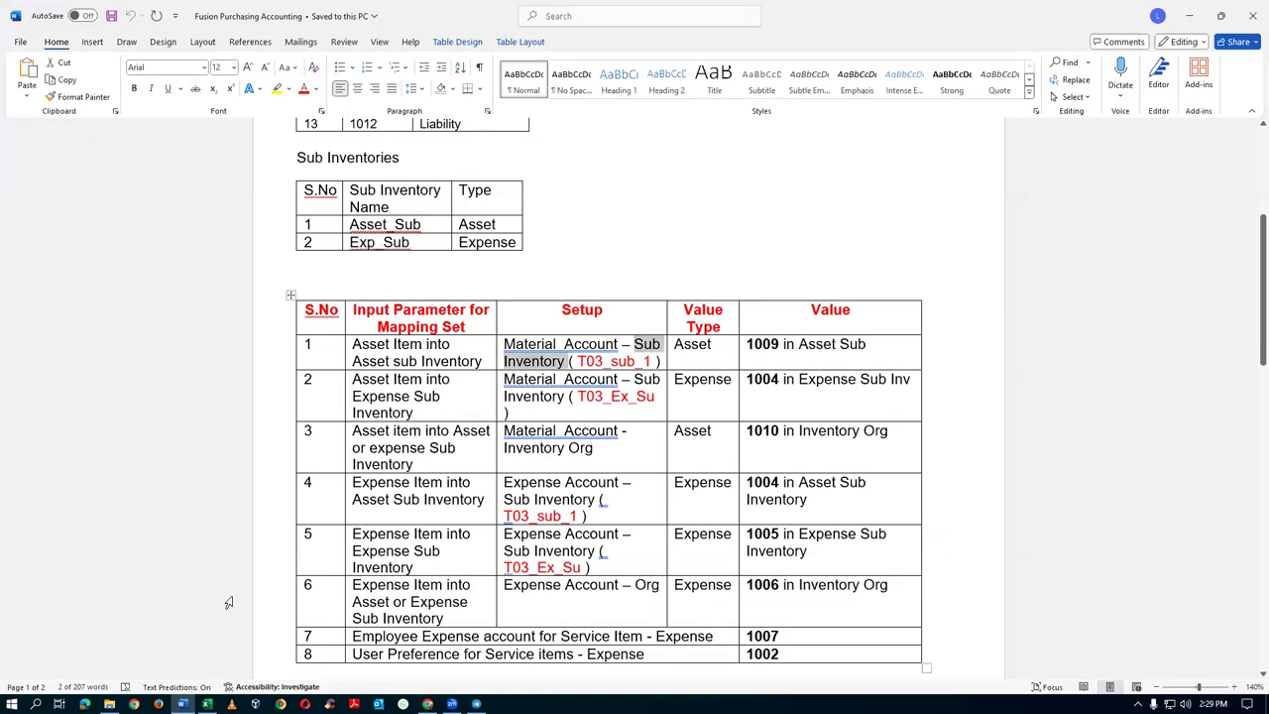
click(768, 436)
key(alt+Tab)
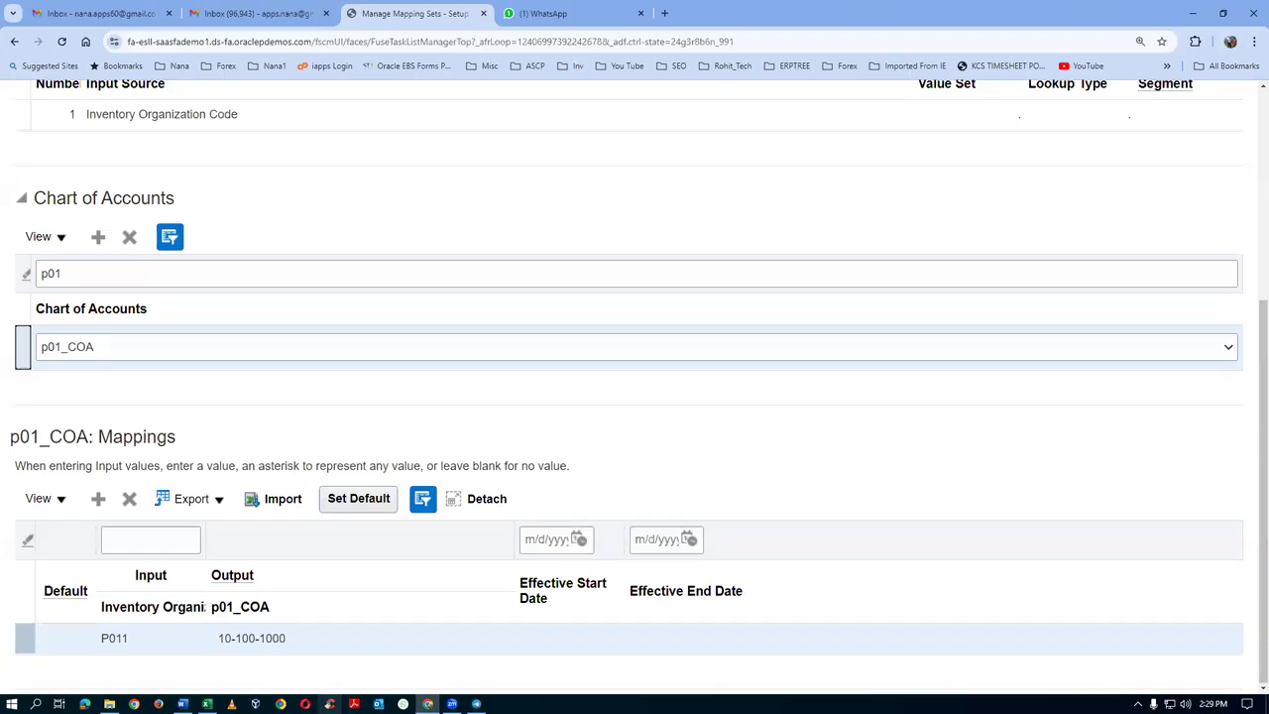
click(302, 640)
click(310, 651)
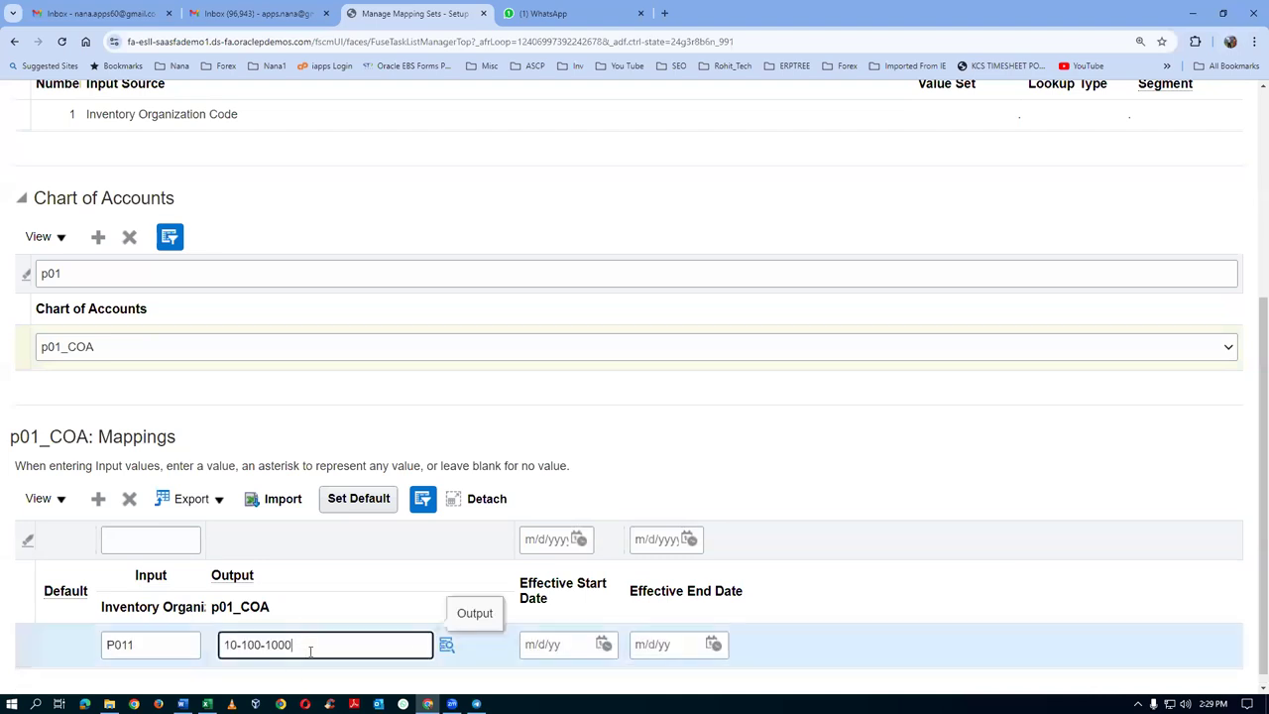
text(10)
key(Tab)
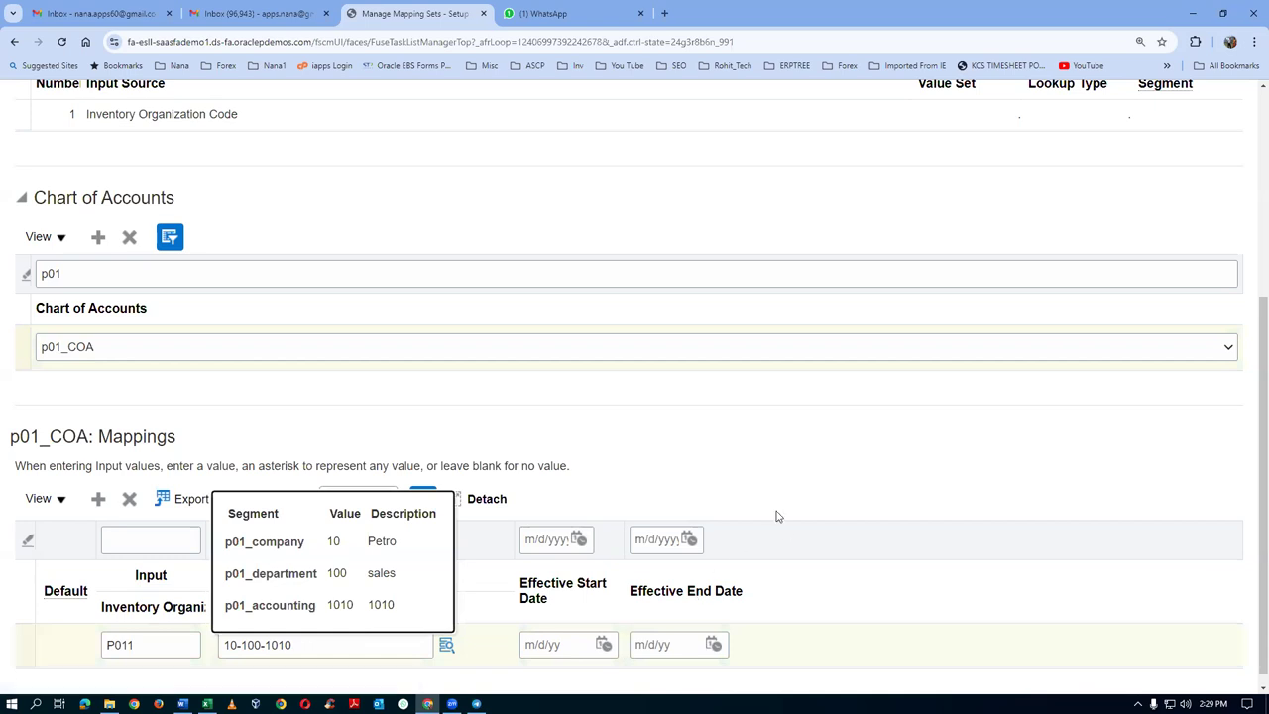
scroll(909, 462, up, 4)
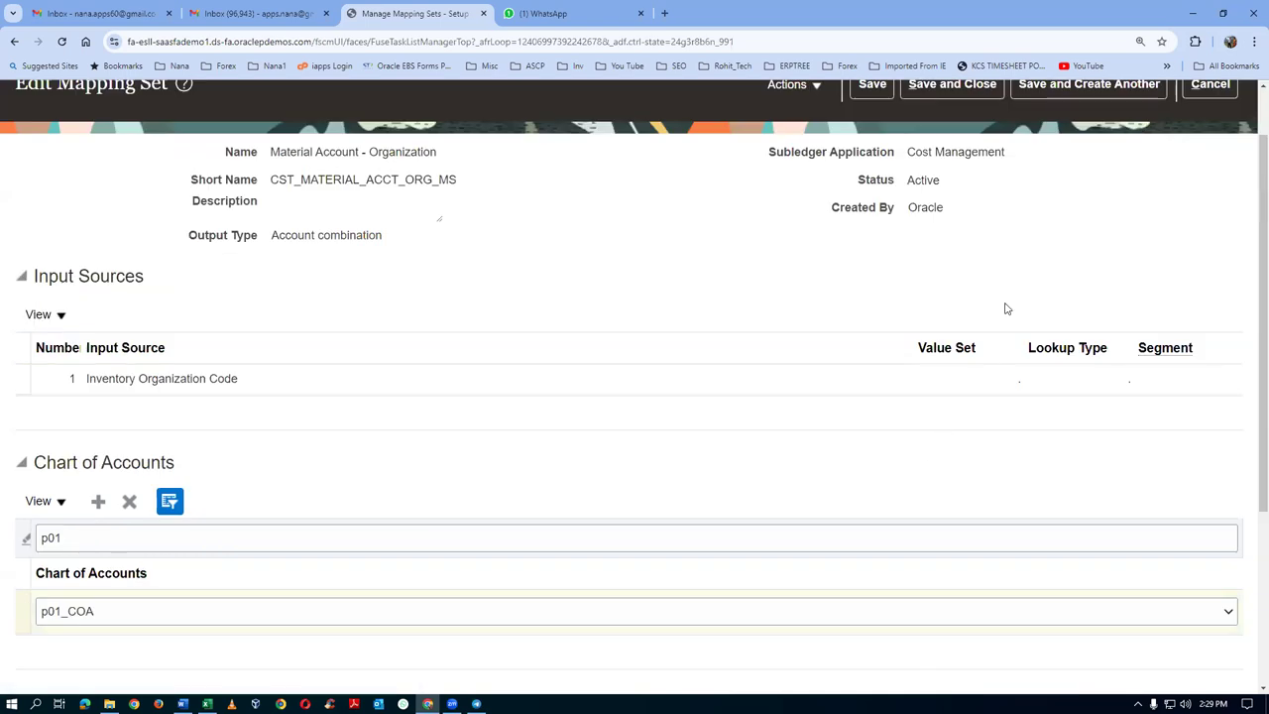
click(947, 159)
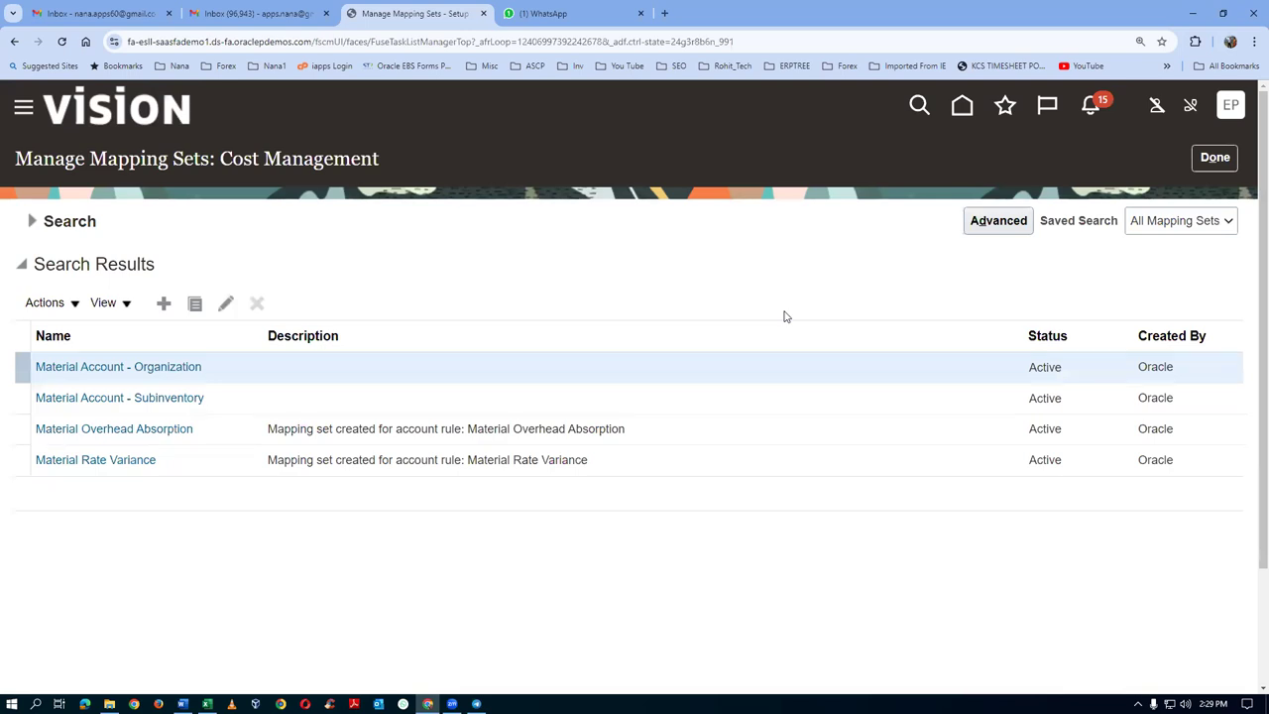
Step: Reopen the Material Account - Organization mapping set and check the output account of its P011 mapping under p01_COA
click(130, 367)
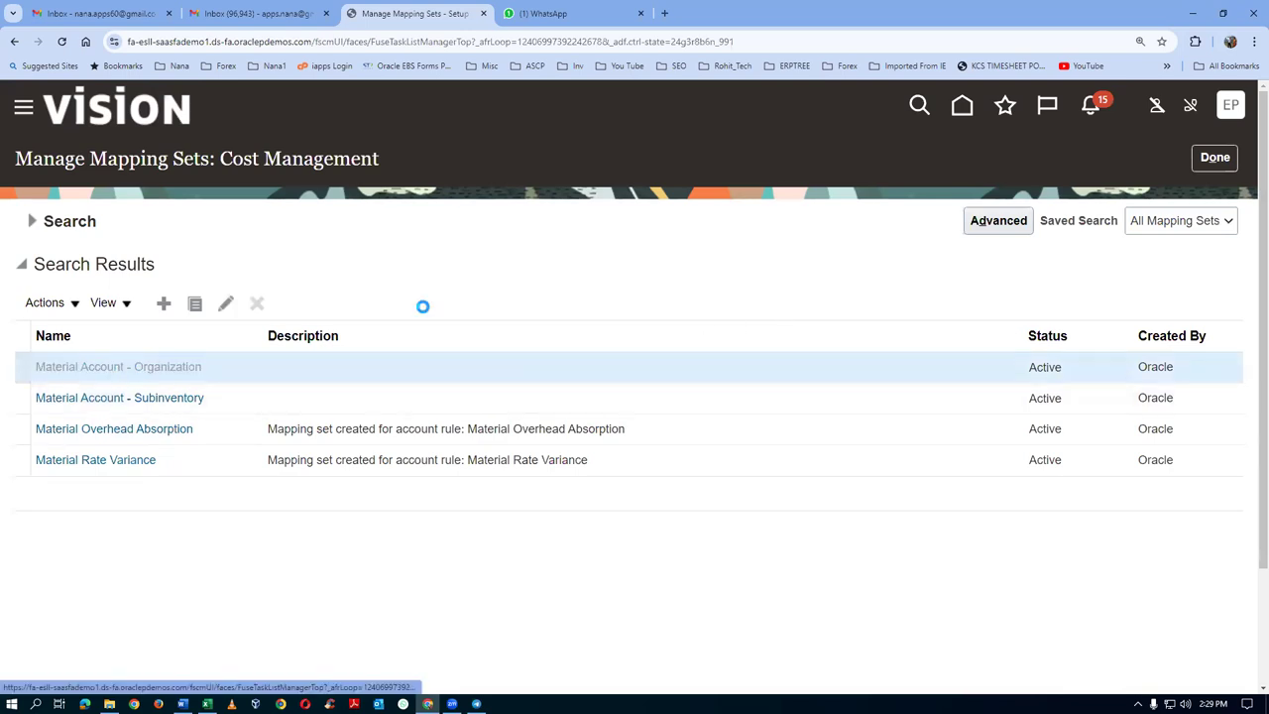
scroll(425, 311, down, 4)
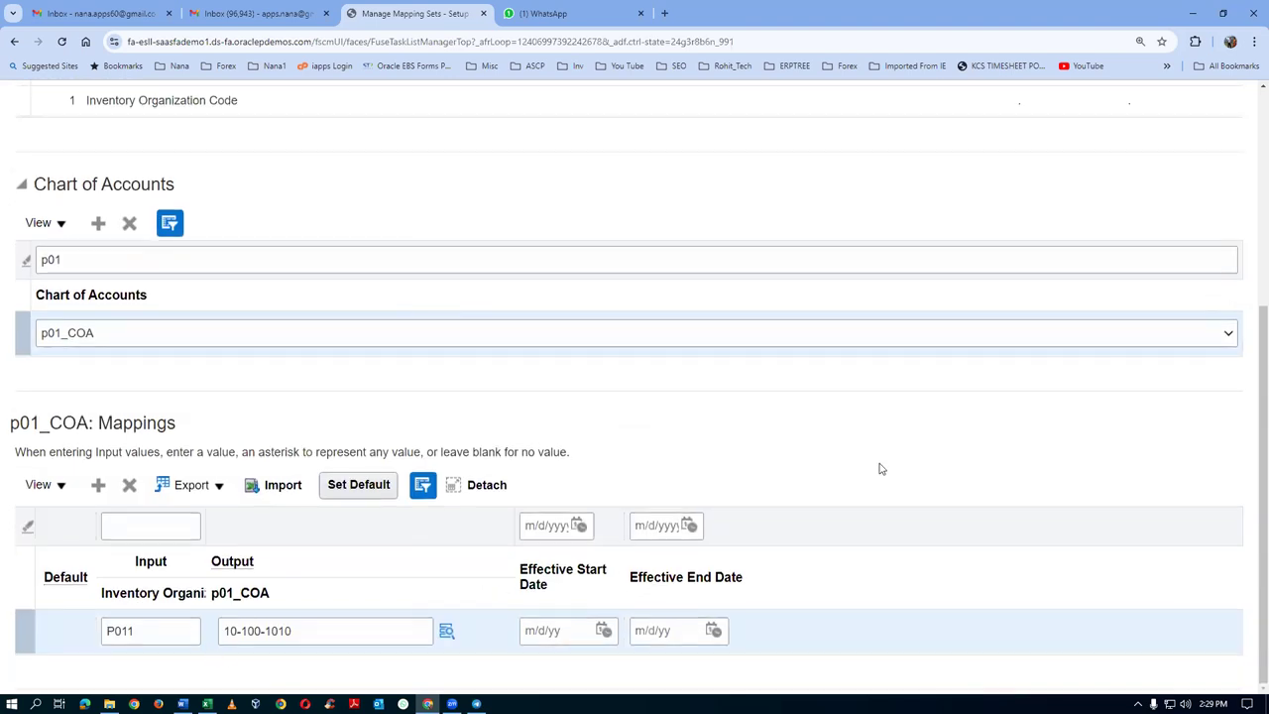
scroll(880, 470, up, 5)
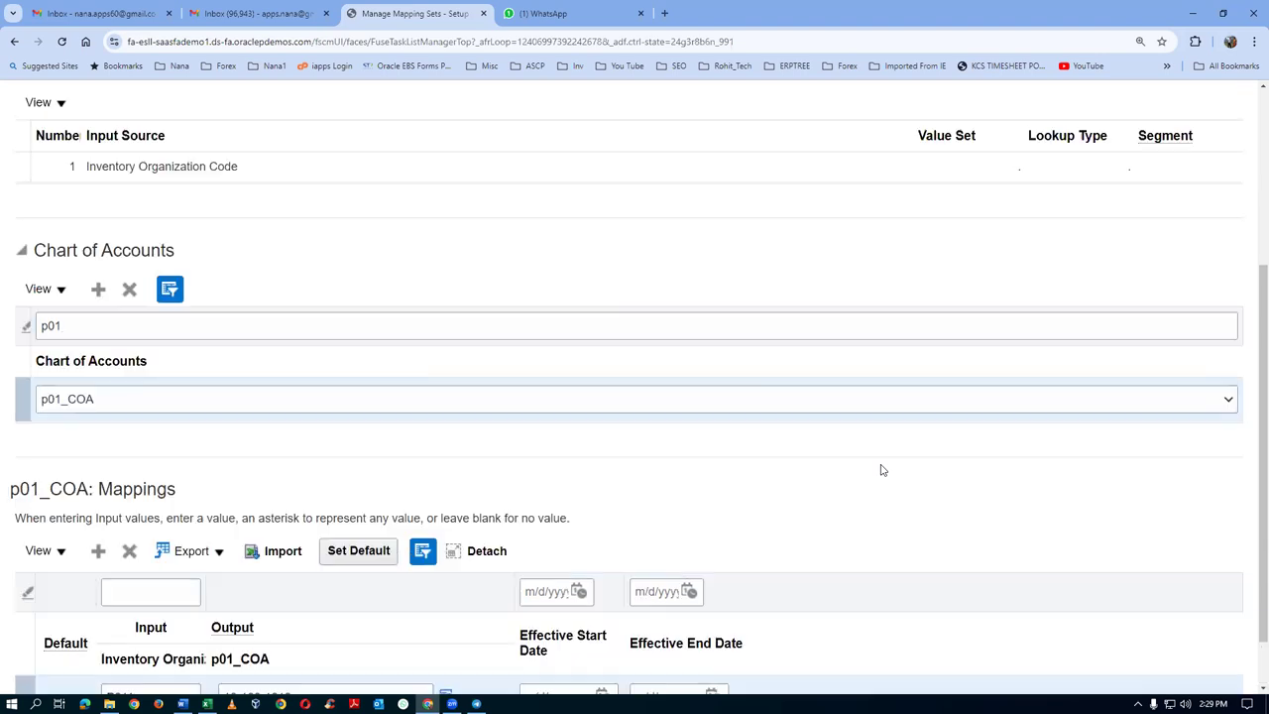
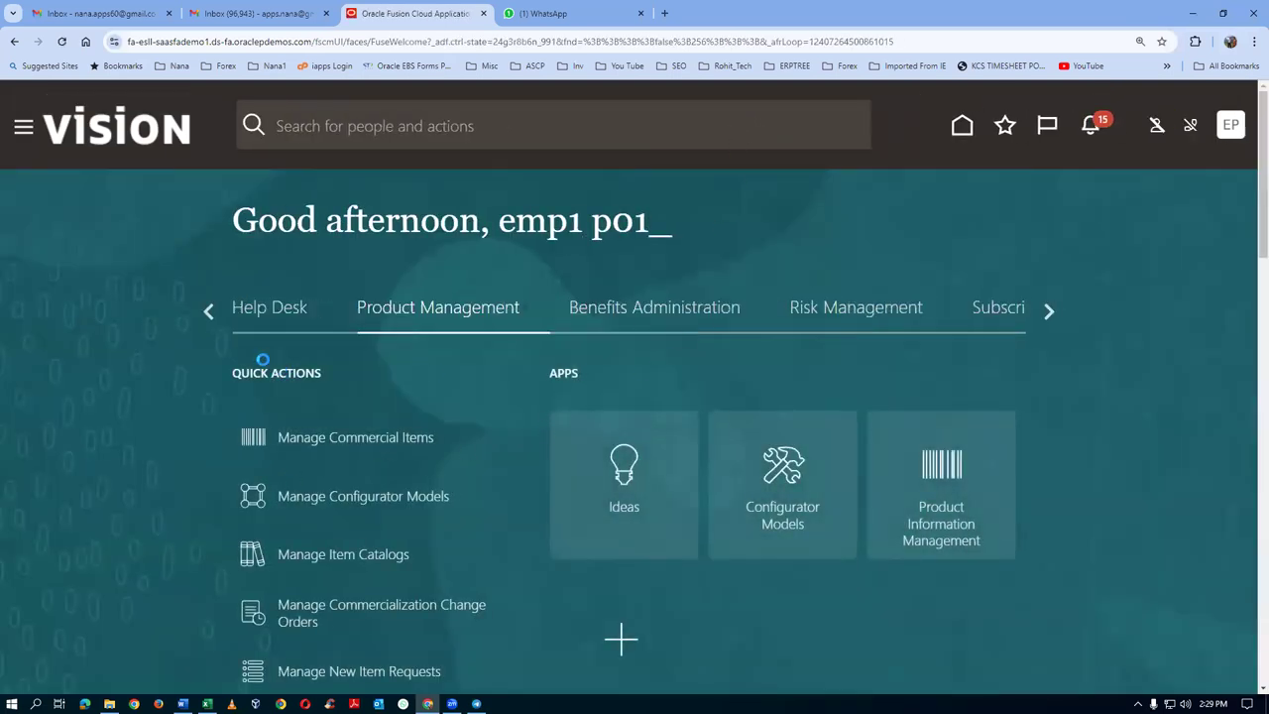
Step: Find the Procurement work area on the home page and show its quick actions and apps
click(1048, 313)
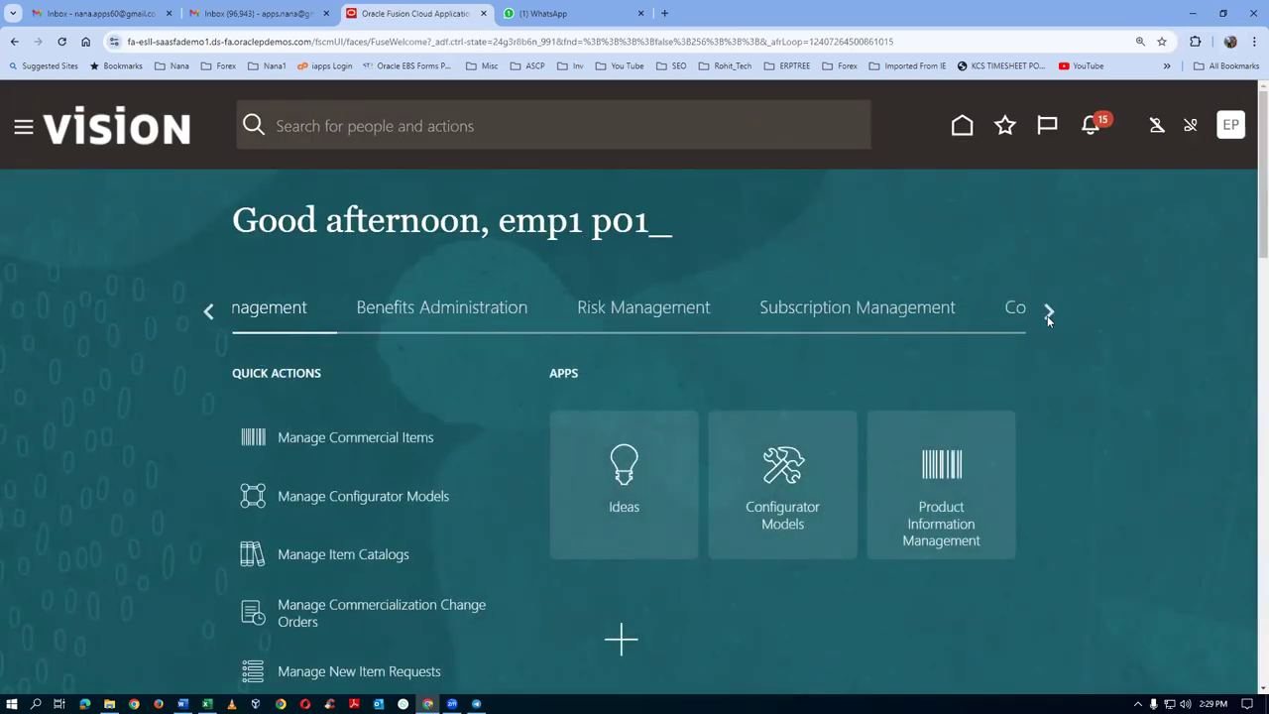
click(1048, 313)
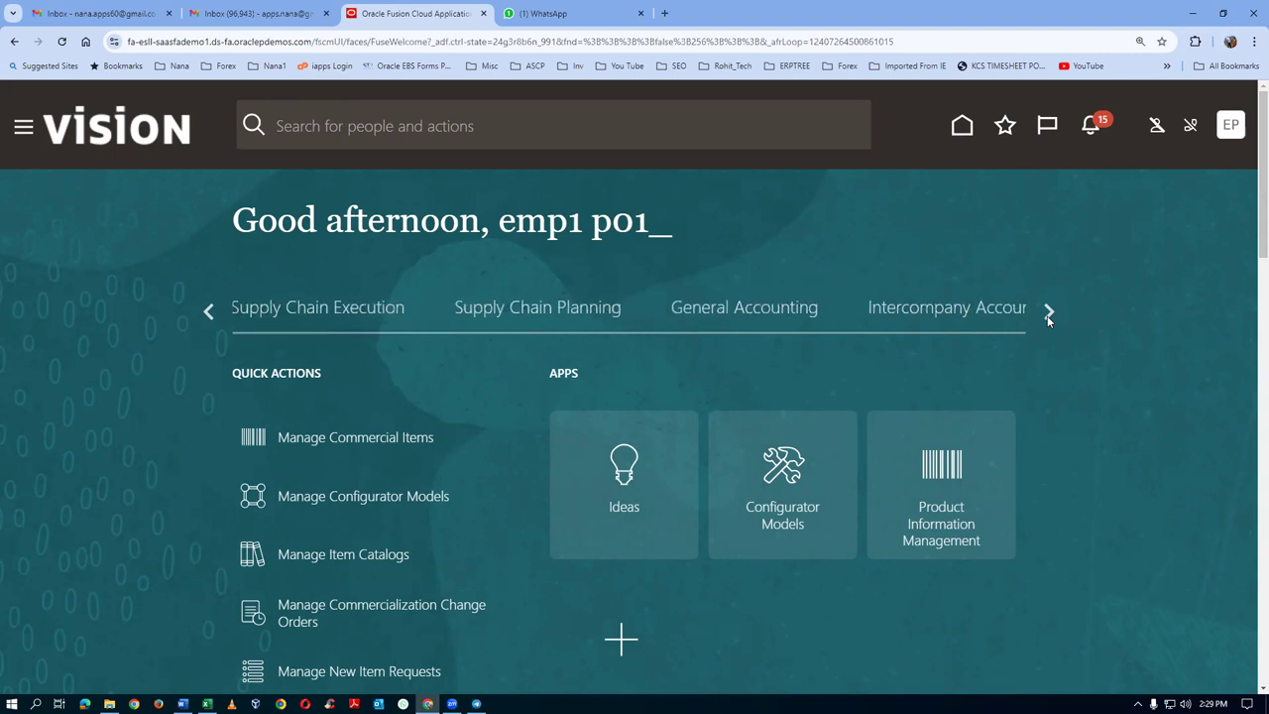
click(1048, 313)
click(1048, 313)
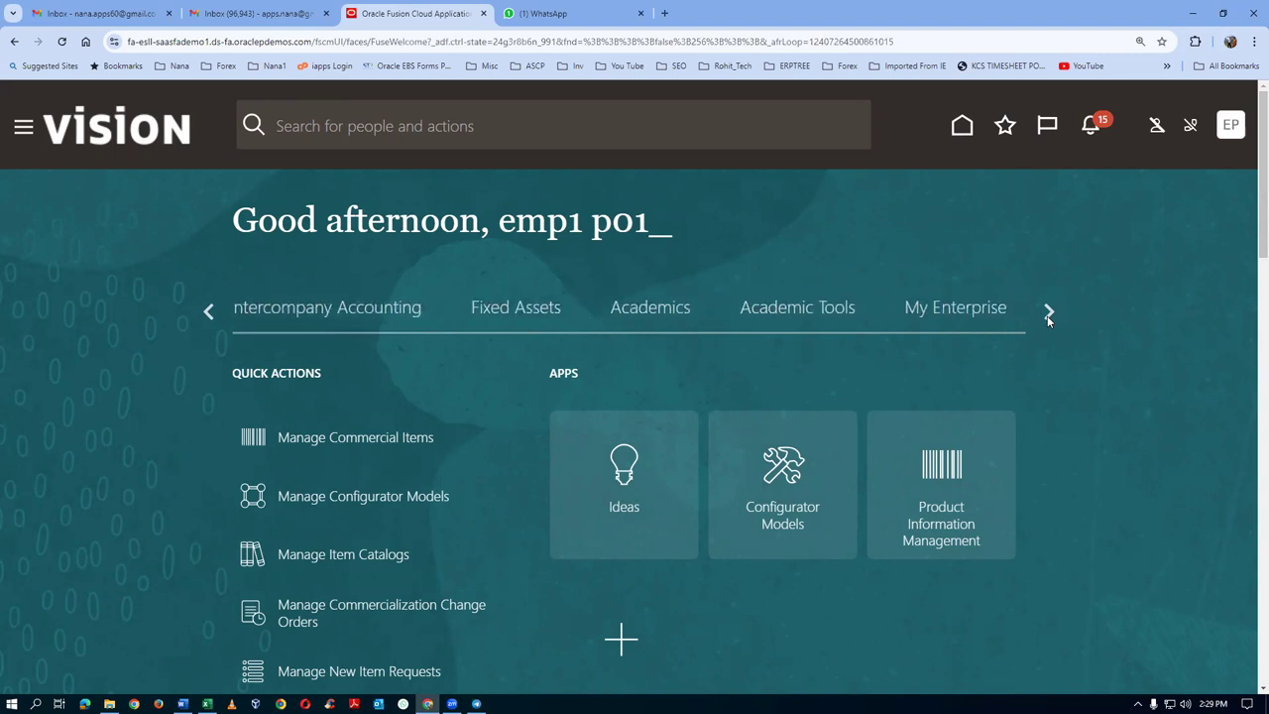
click(1048, 314)
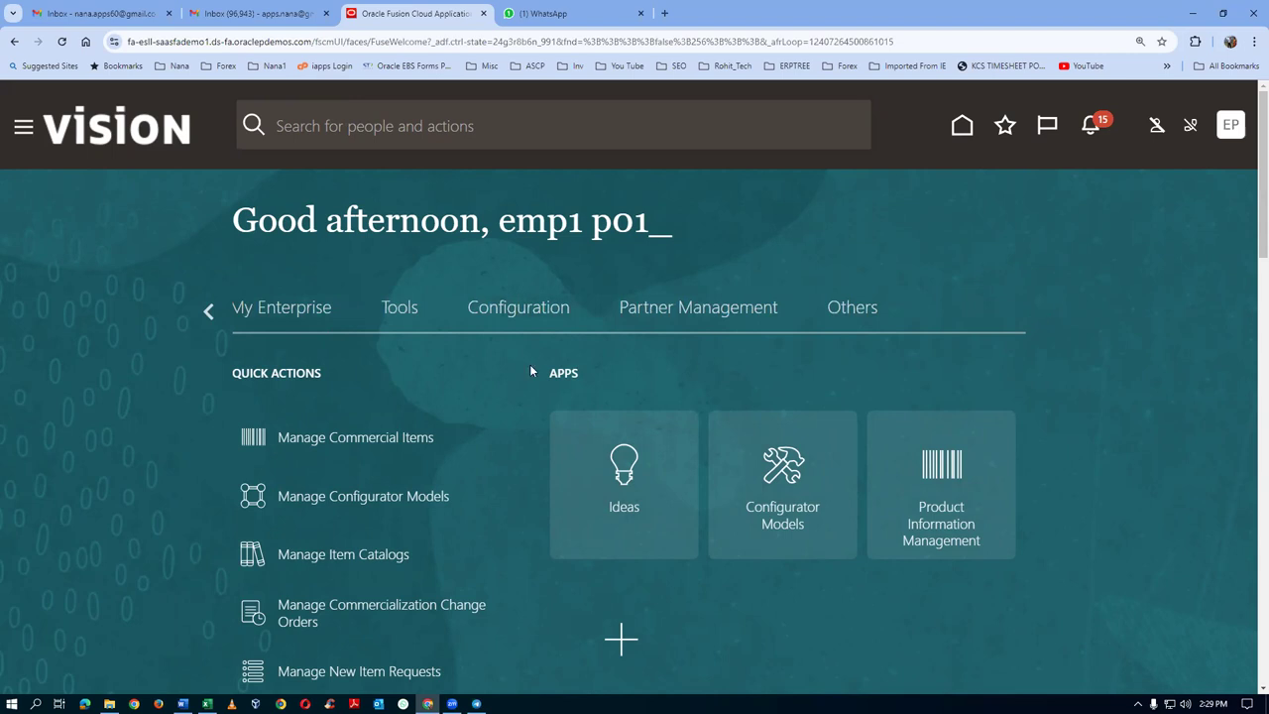
click(211, 311)
click(211, 311)
click(211, 312)
click(212, 312)
click(212, 311)
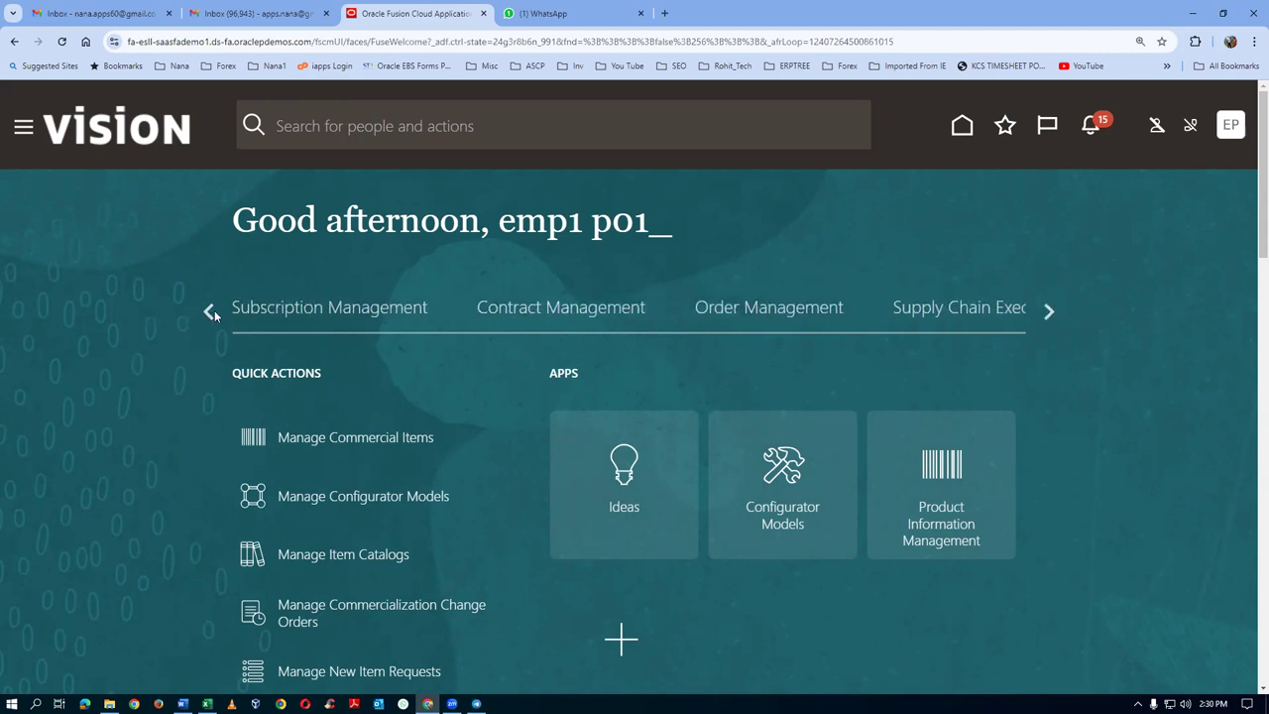
click(212, 311)
click(211, 312)
click(212, 311)
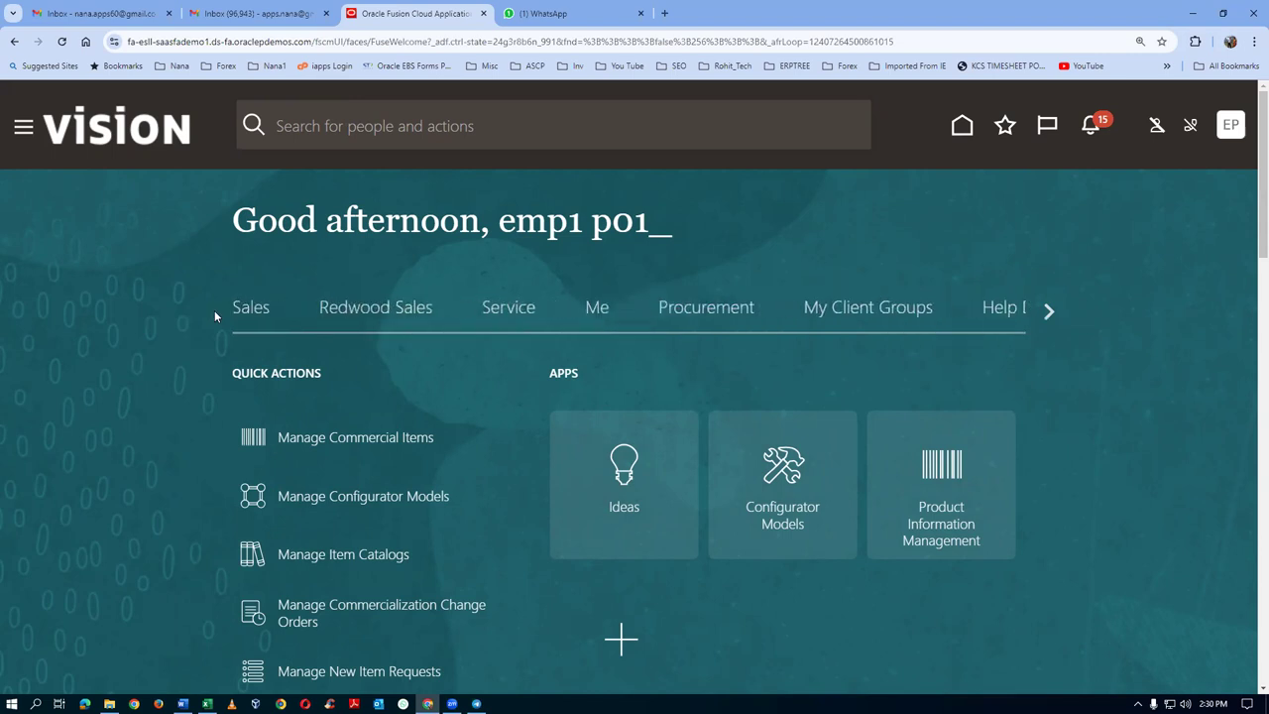
click(686, 310)
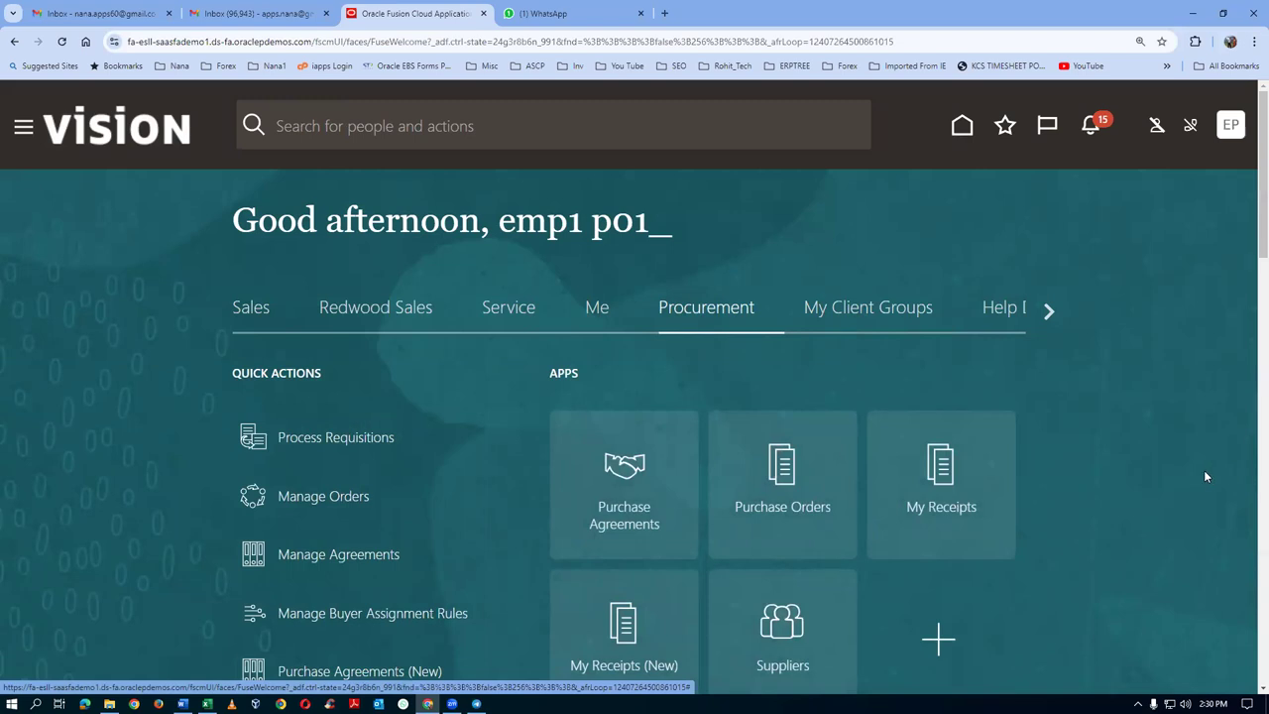
Step: Open the Purchase Requisitions work area from the full list of Procurement quick actions
scroll(1206, 477, down, 2)
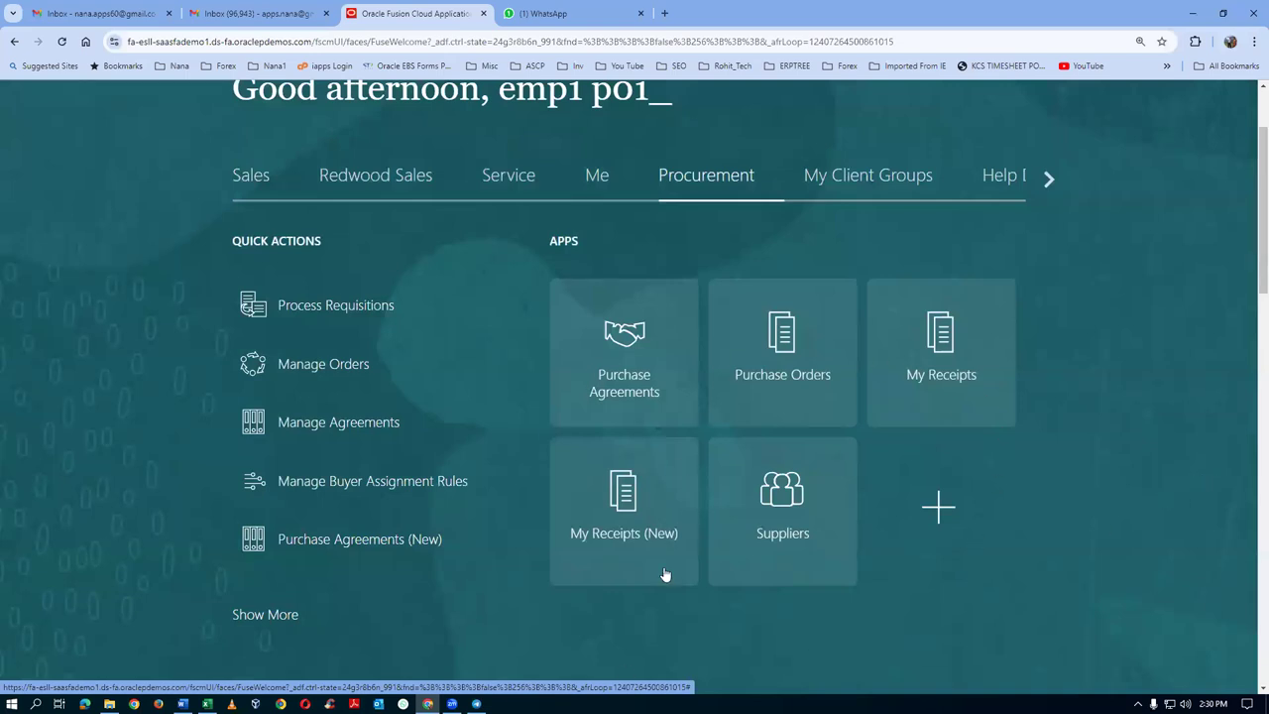
click(278, 615)
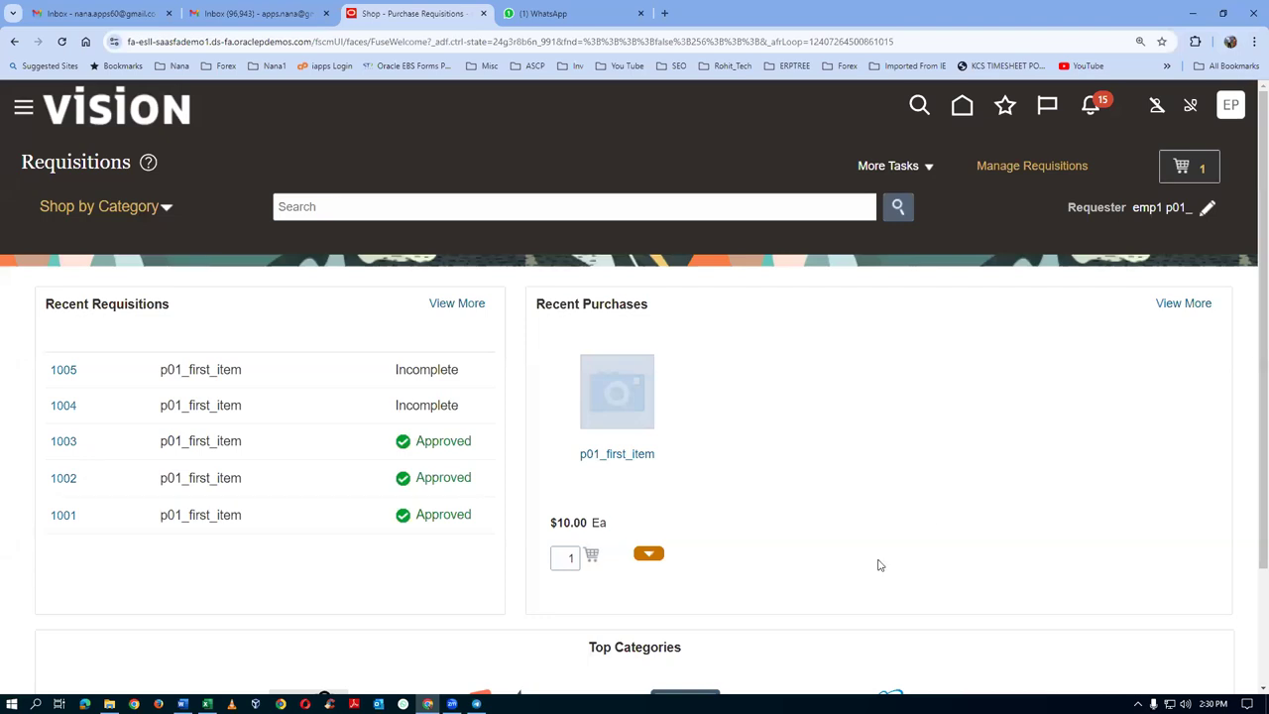
Step: Review the shipping and delivery settings in the requisition preferences, including the deliver-to location, and close them without saving
click(900, 165)
click(916, 286)
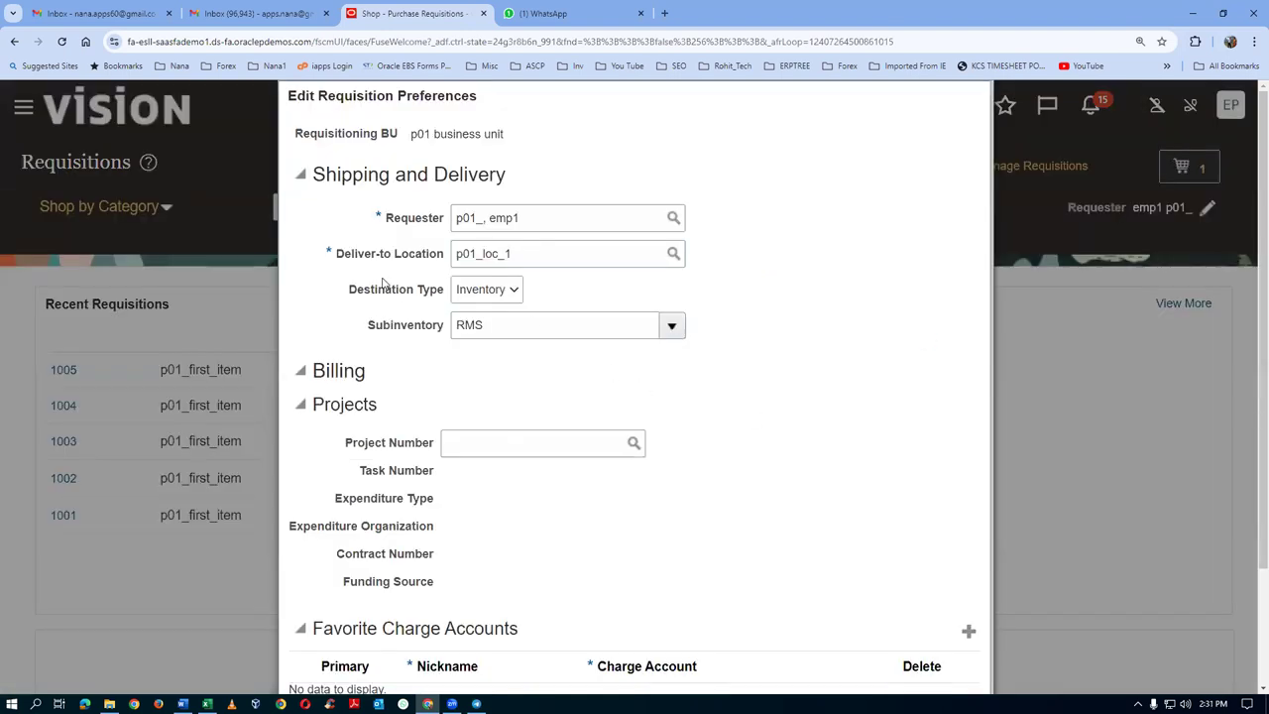
click(528, 255)
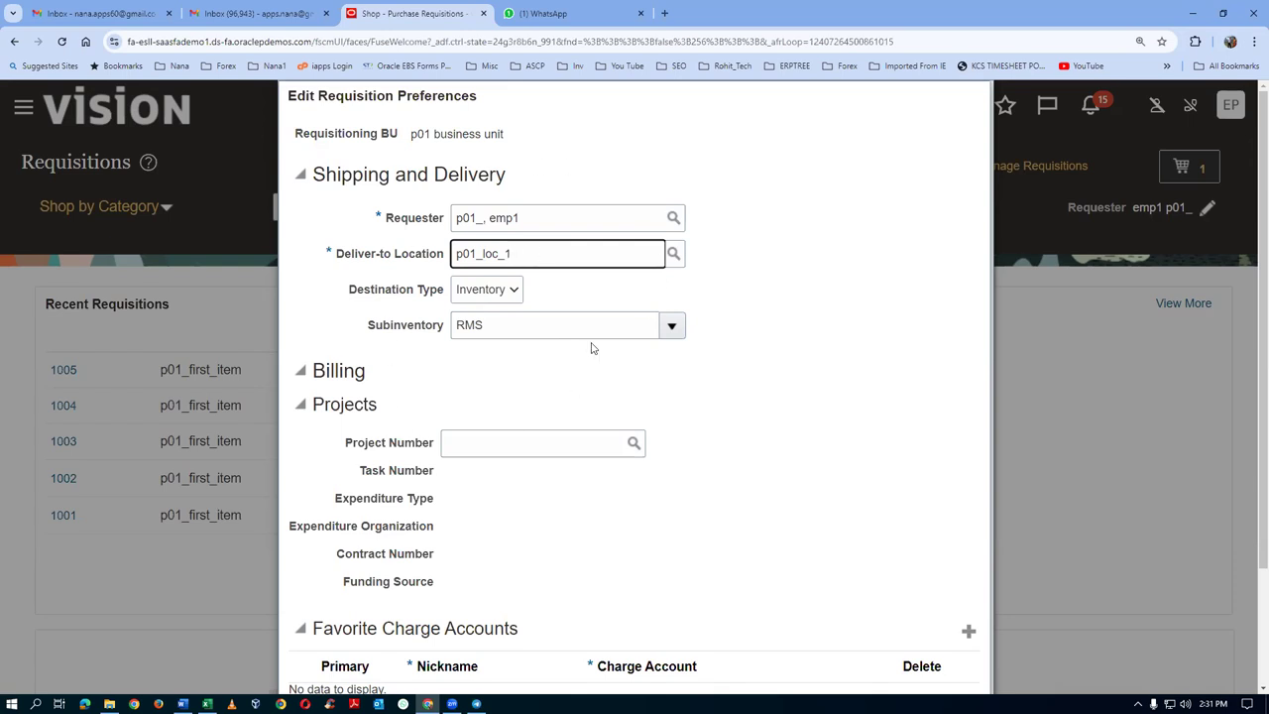
double_click(455, 256)
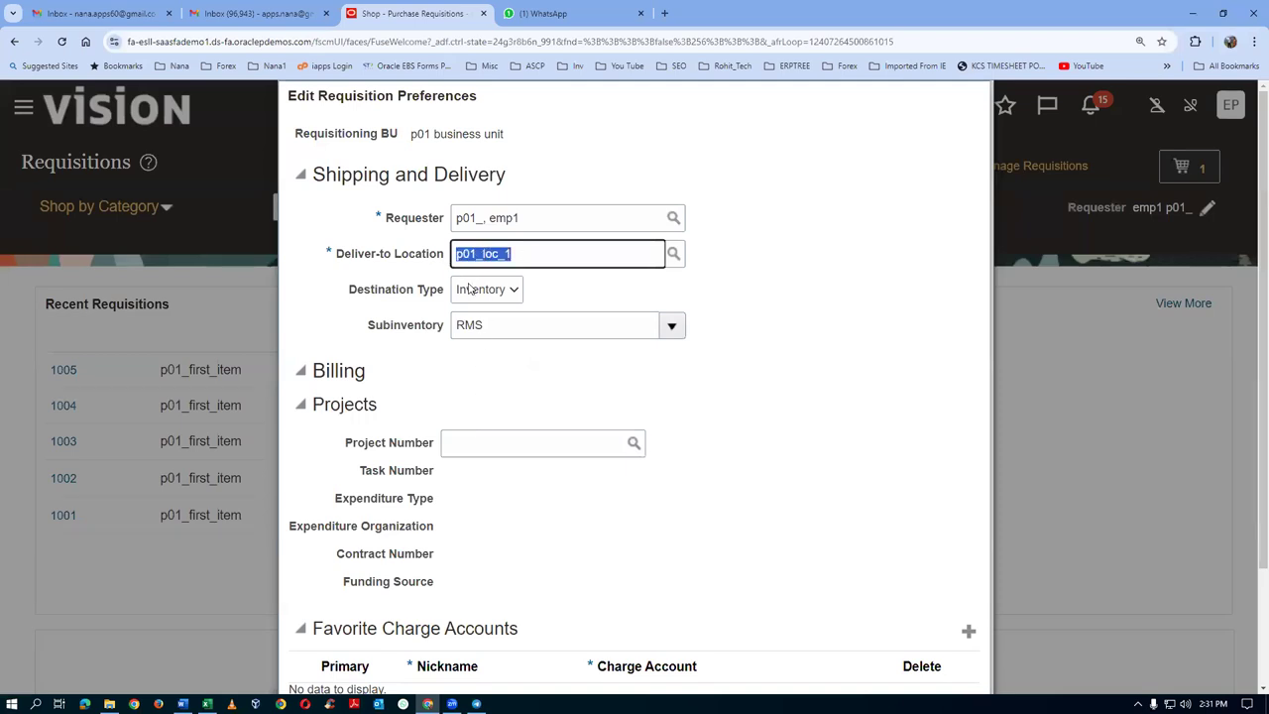
scroll(1051, 382, down, 2)
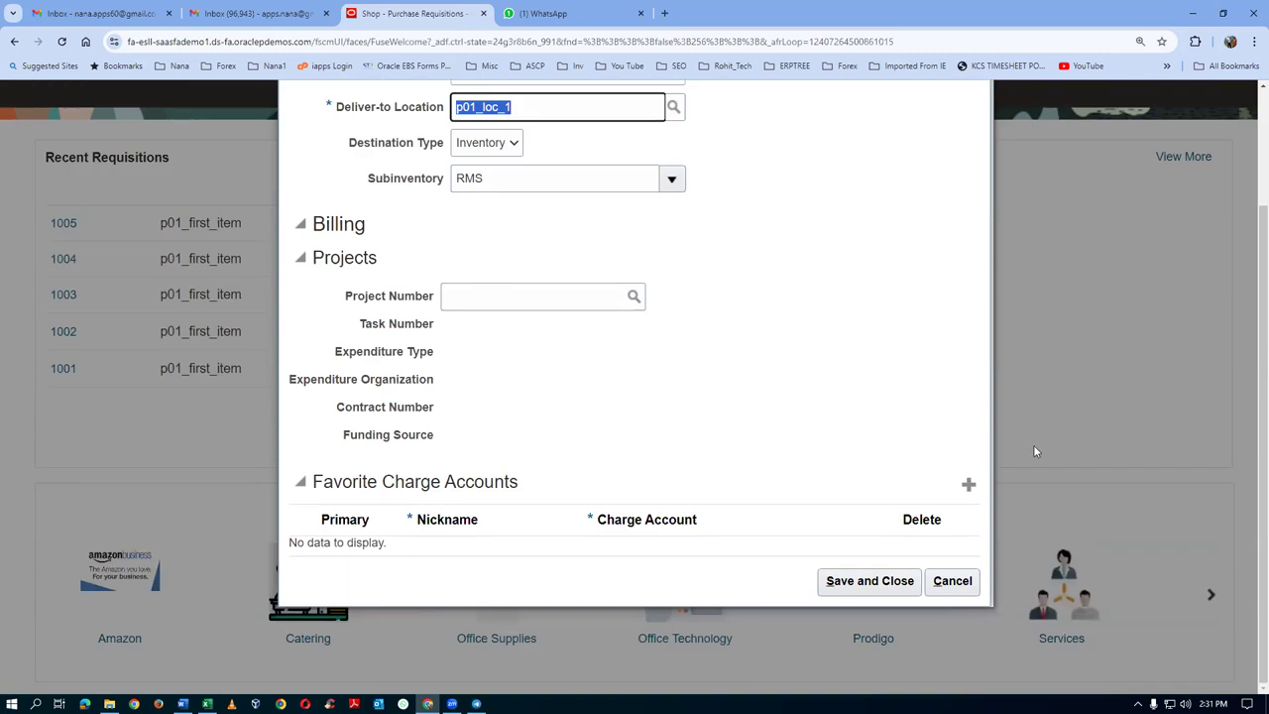
click(949, 595)
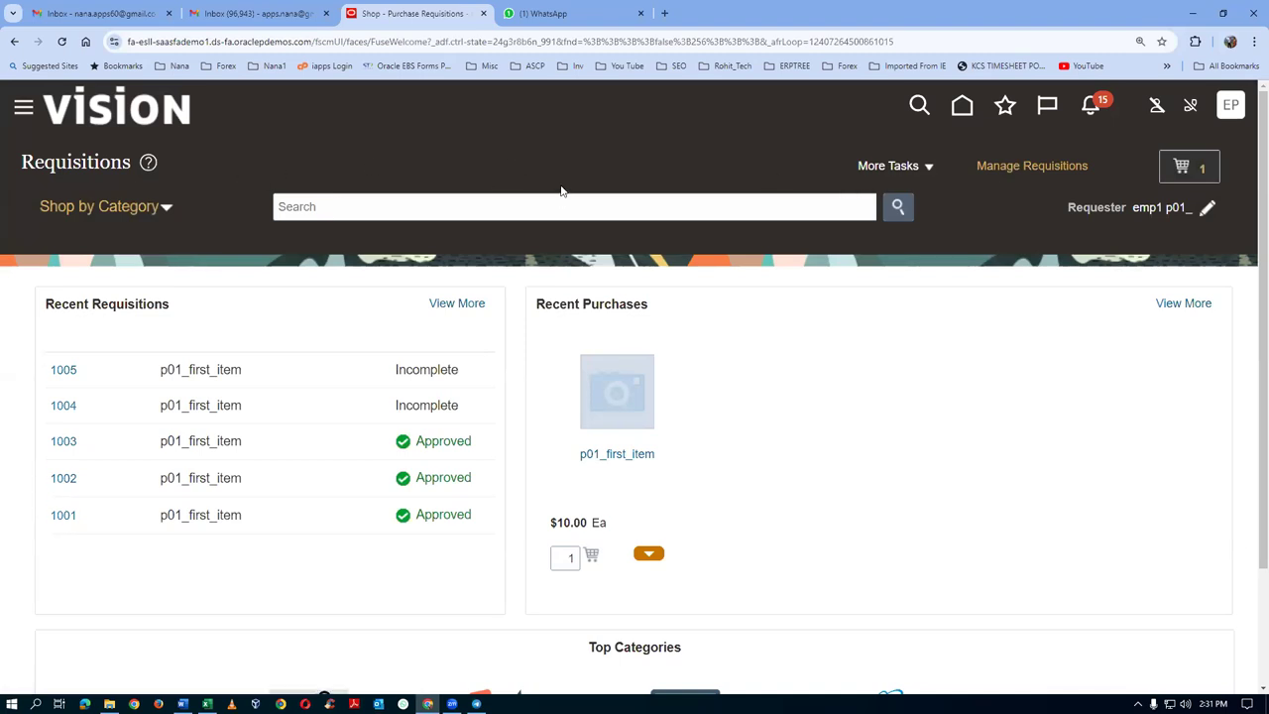
Step: Check the asset item into asset subinventory case in the Excel workbook and its mapped account in the Word document's table
key(alt+Tab)
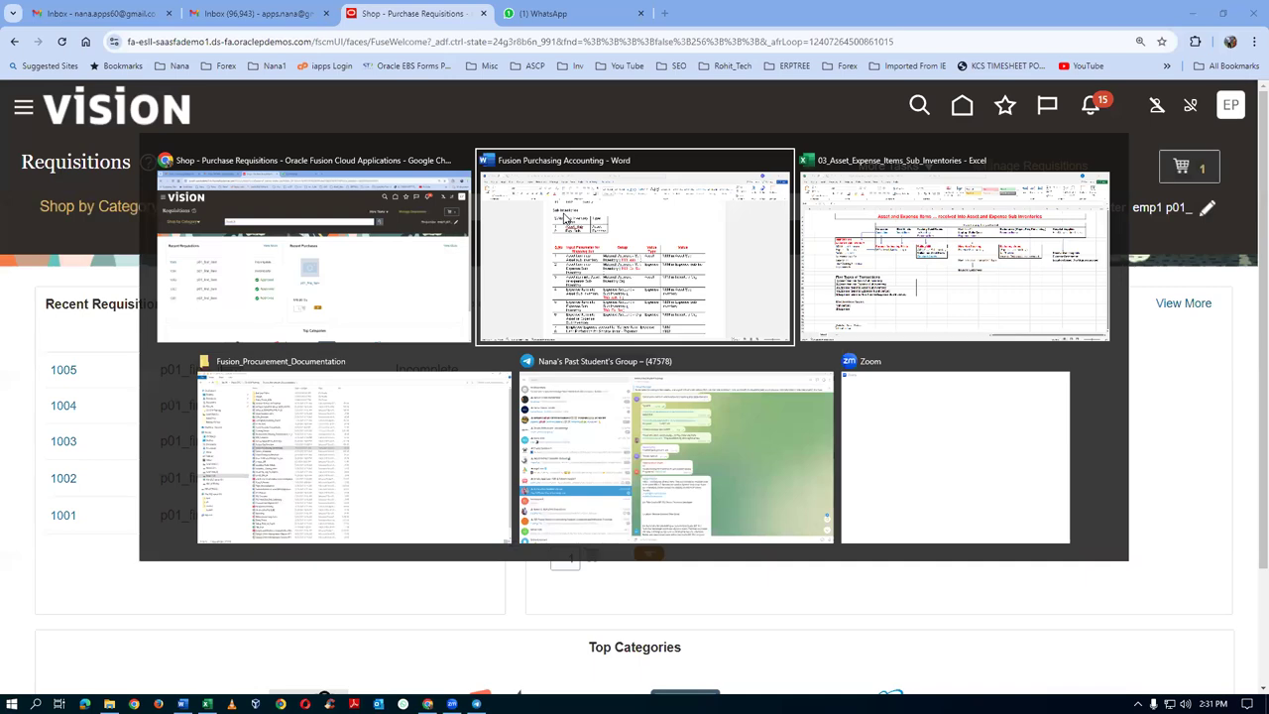
key(alt+Tab)
click(297, 502)
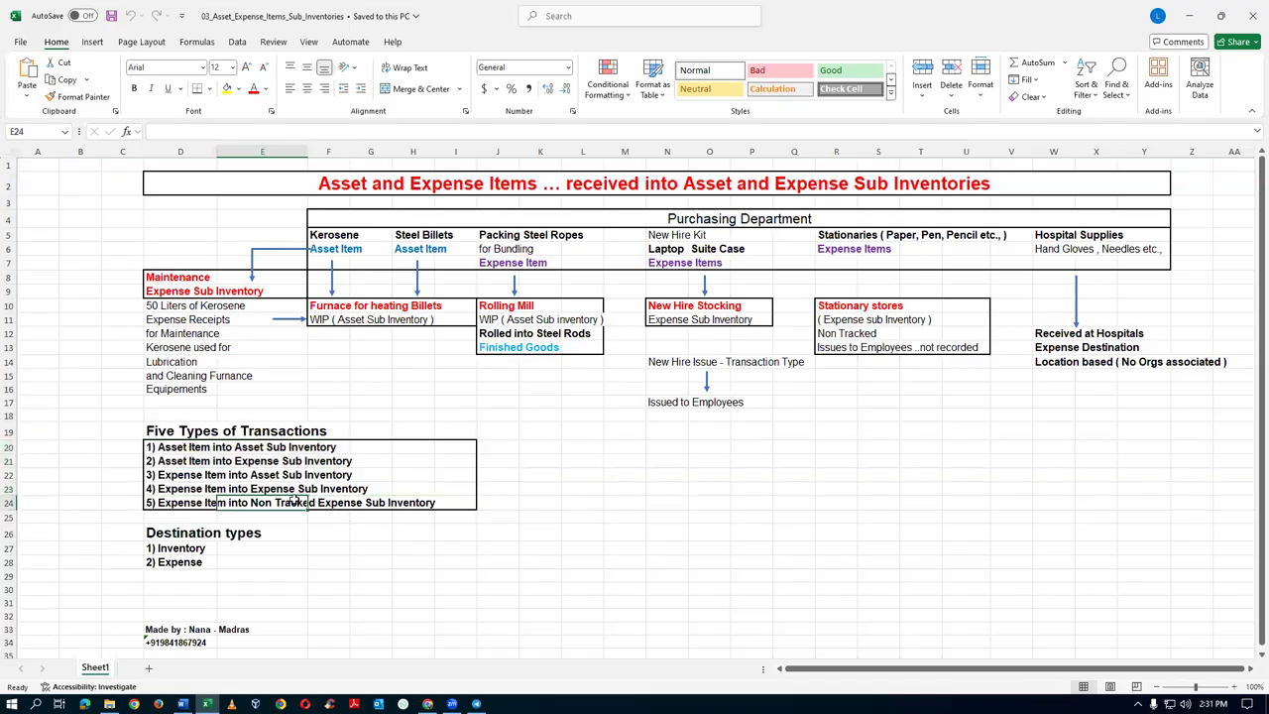
click(8, 447)
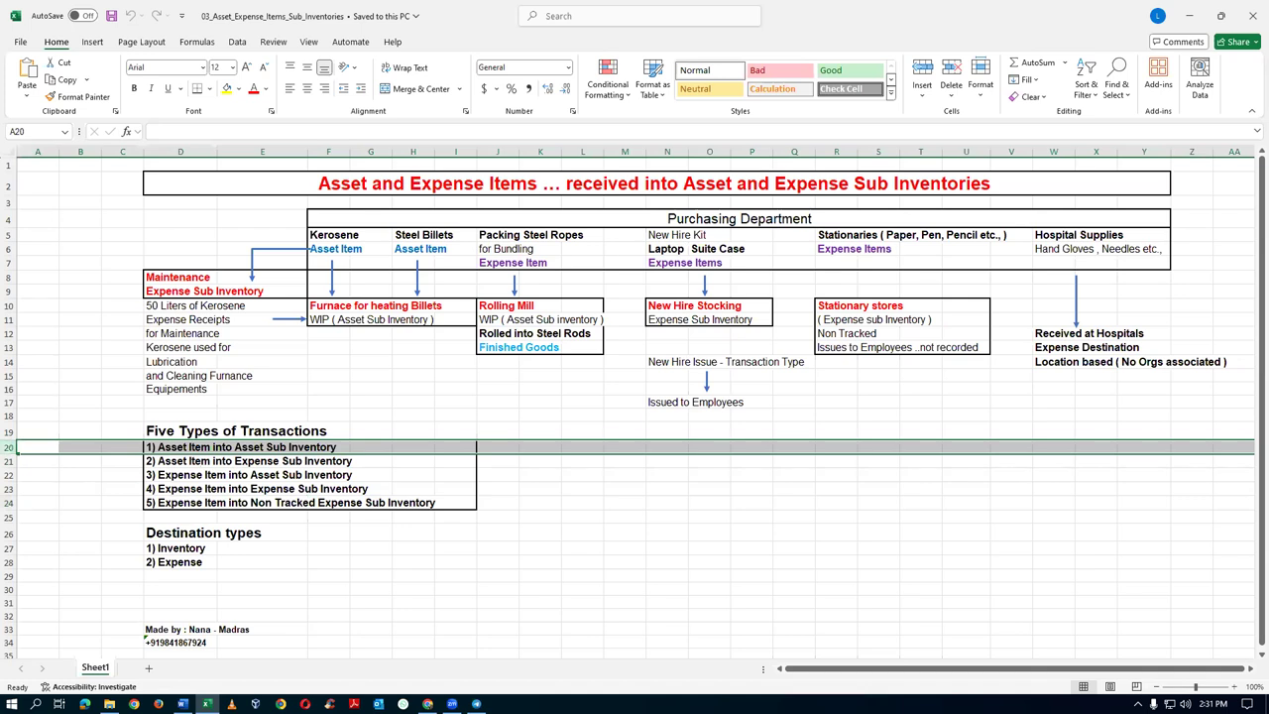
key(alt+Tab)
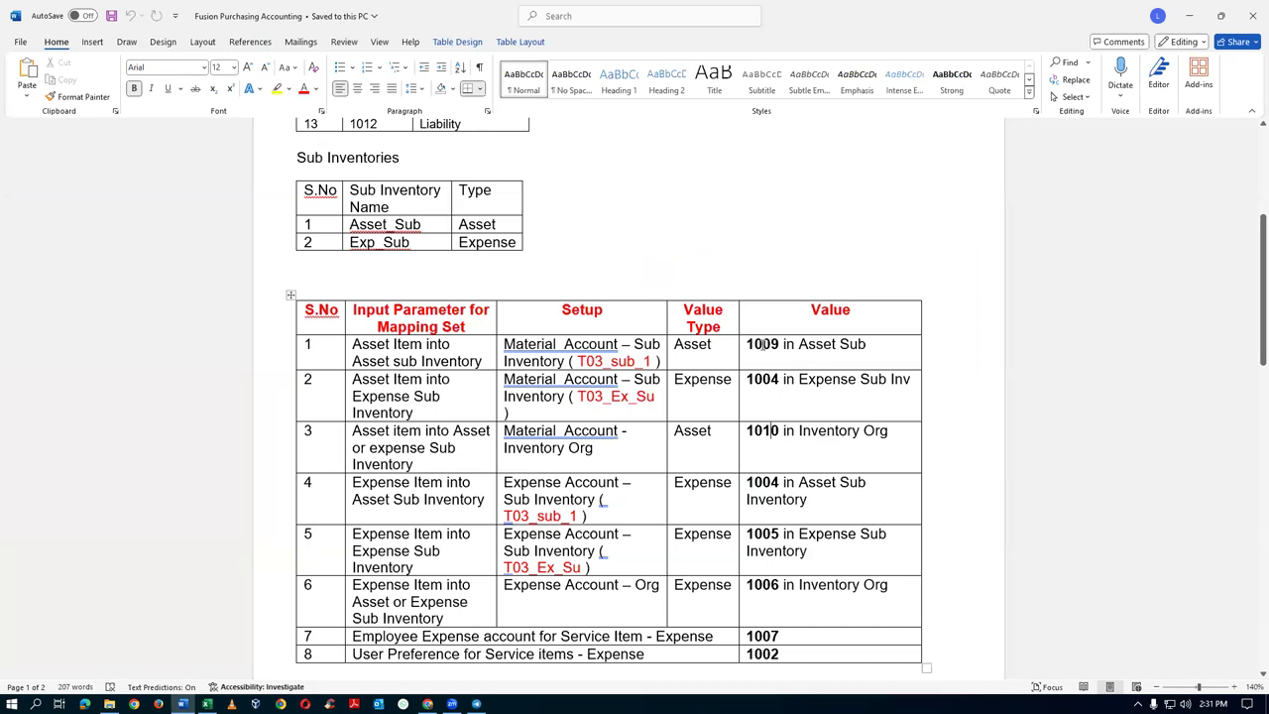
drag(747, 345, 781, 346)
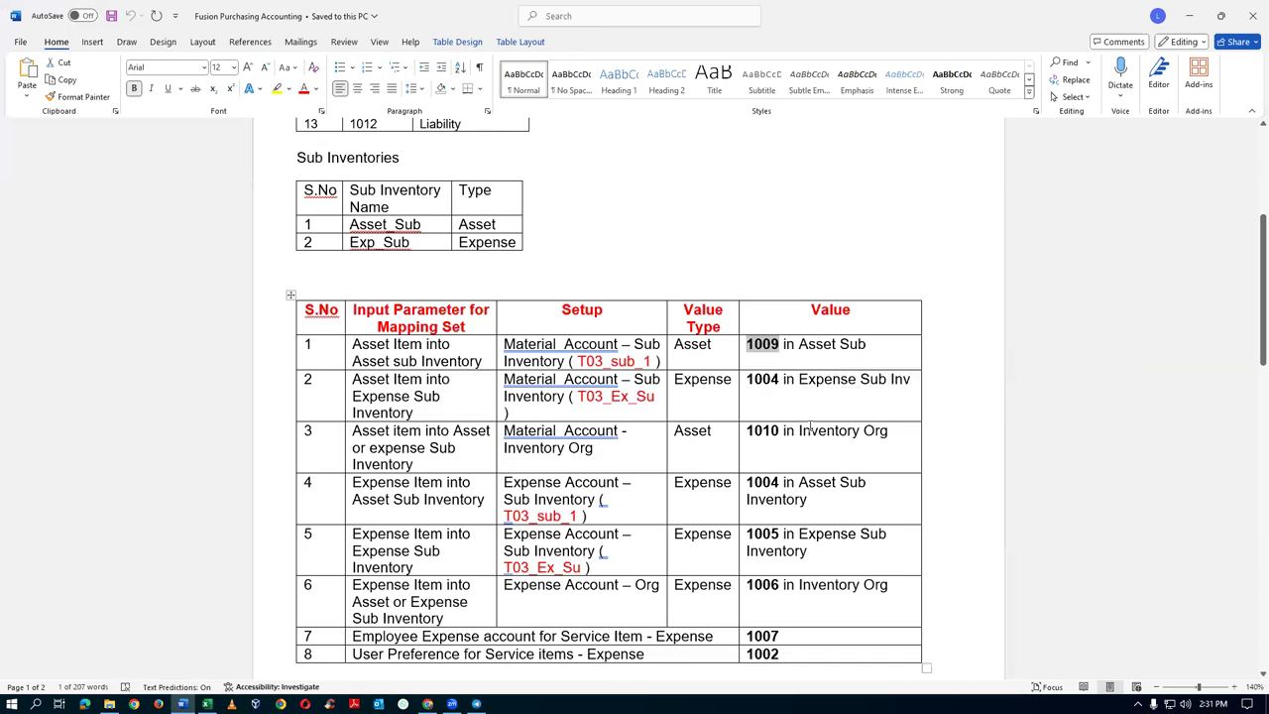
Step: Return to the Requisitions page in Chrome and start a new Goods requisition line for item p0102_asset_item
key(alt+Tab)
key(alt+Tab)
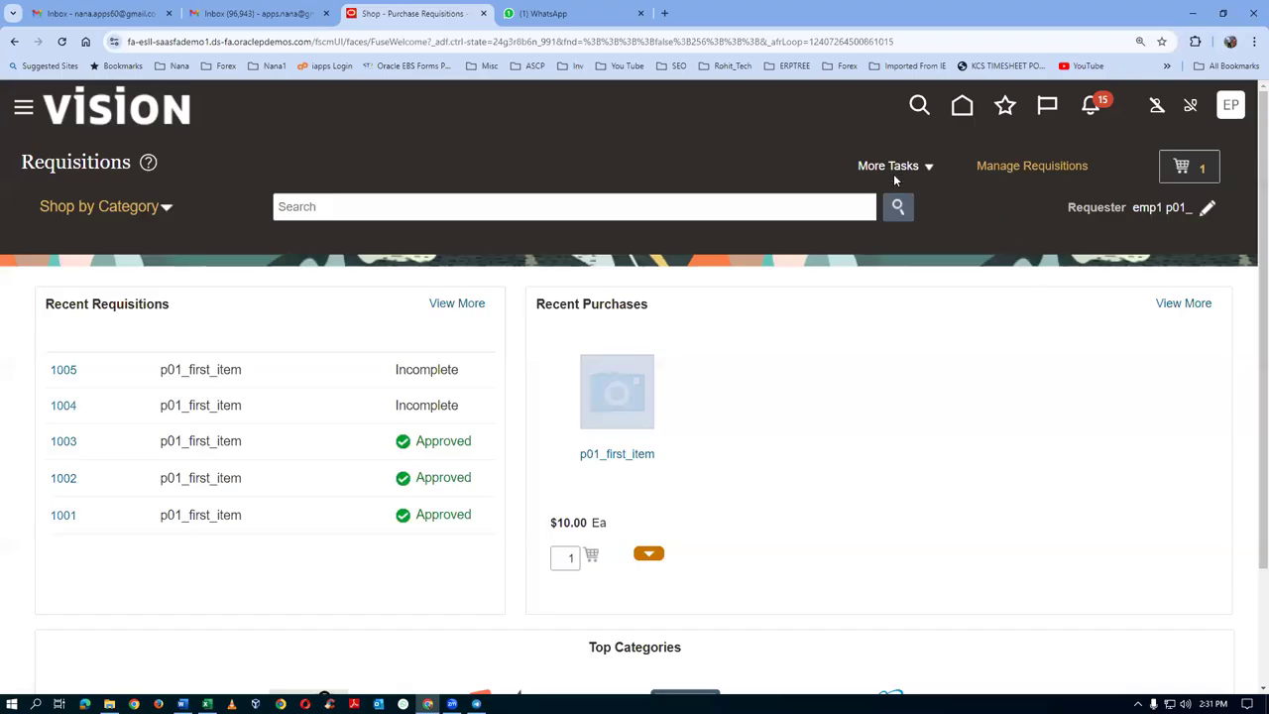
click(893, 169)
click(892, 199)
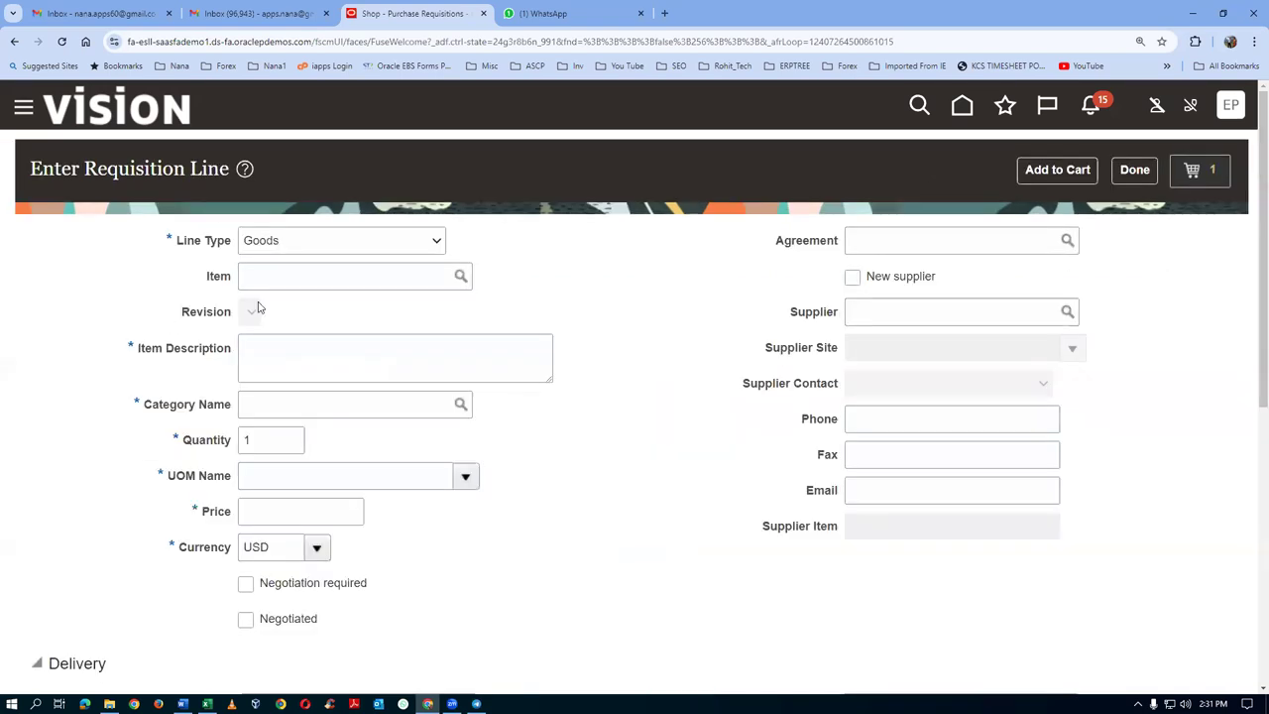
click(268, 276)
text(p0102)
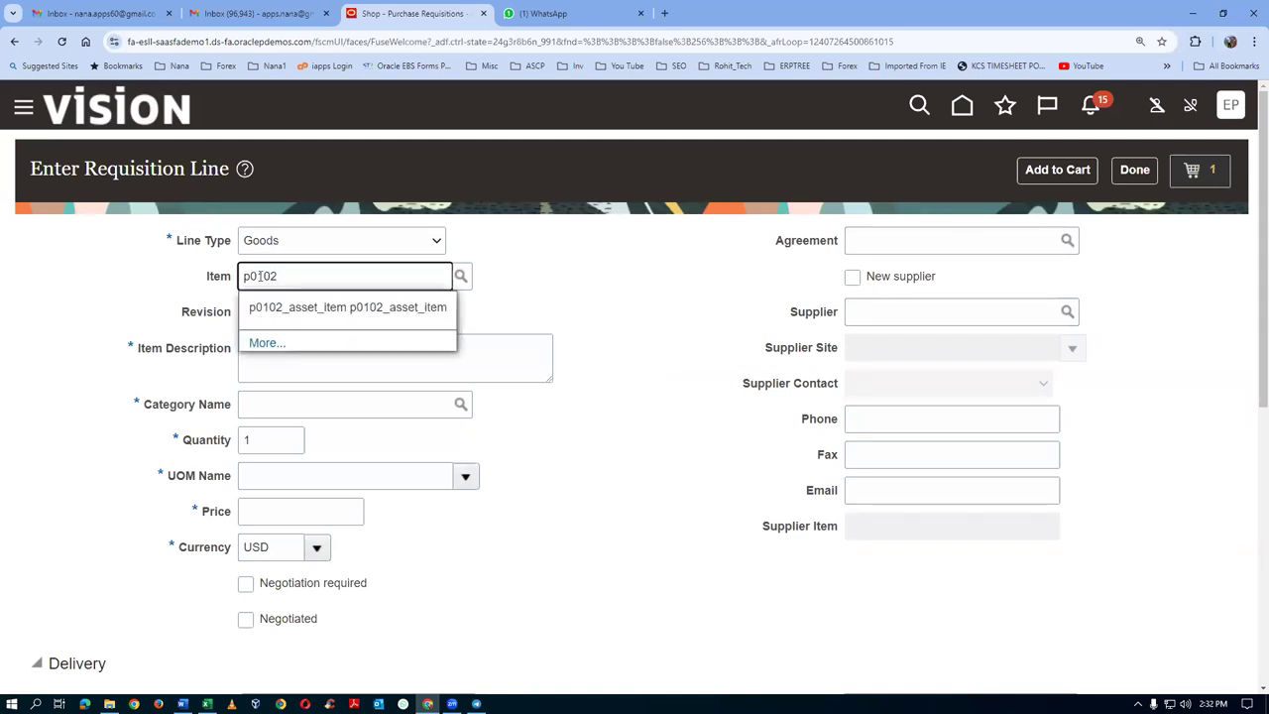
click(283, 311)
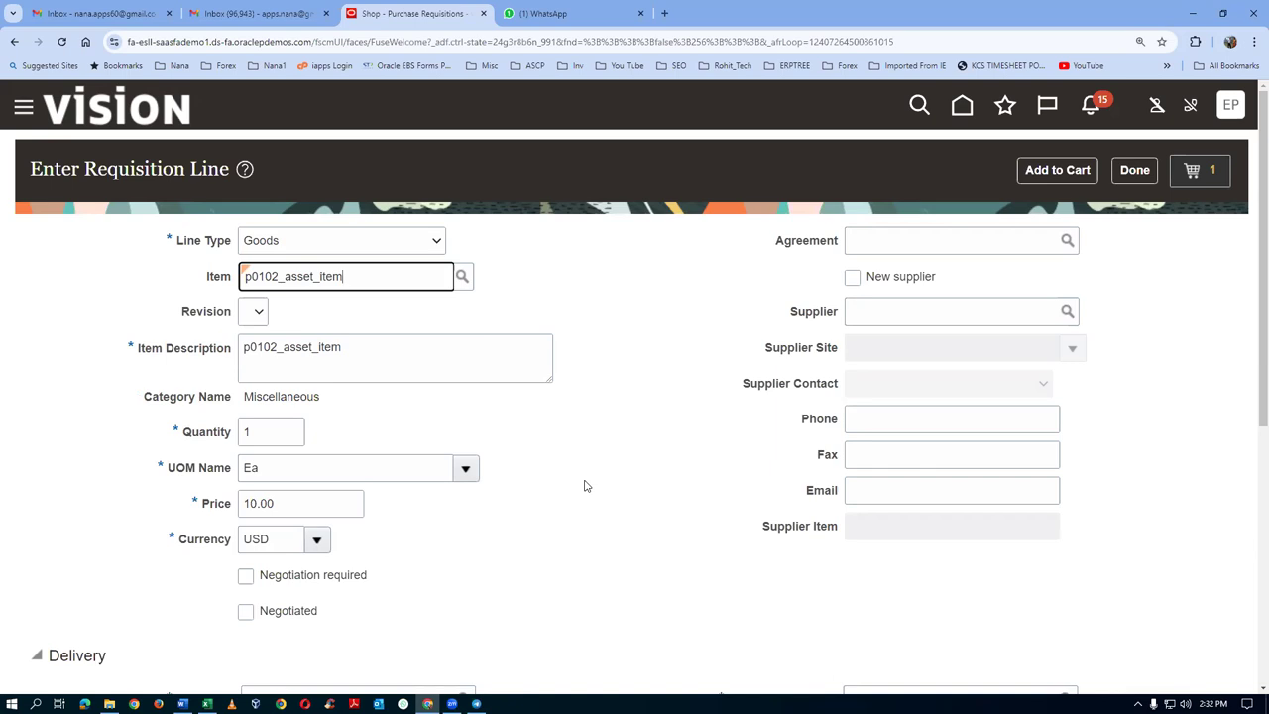
Step: Set the requisition line's delivery subinventory to Asset_Sub
scroll(601, 506, down, 2)
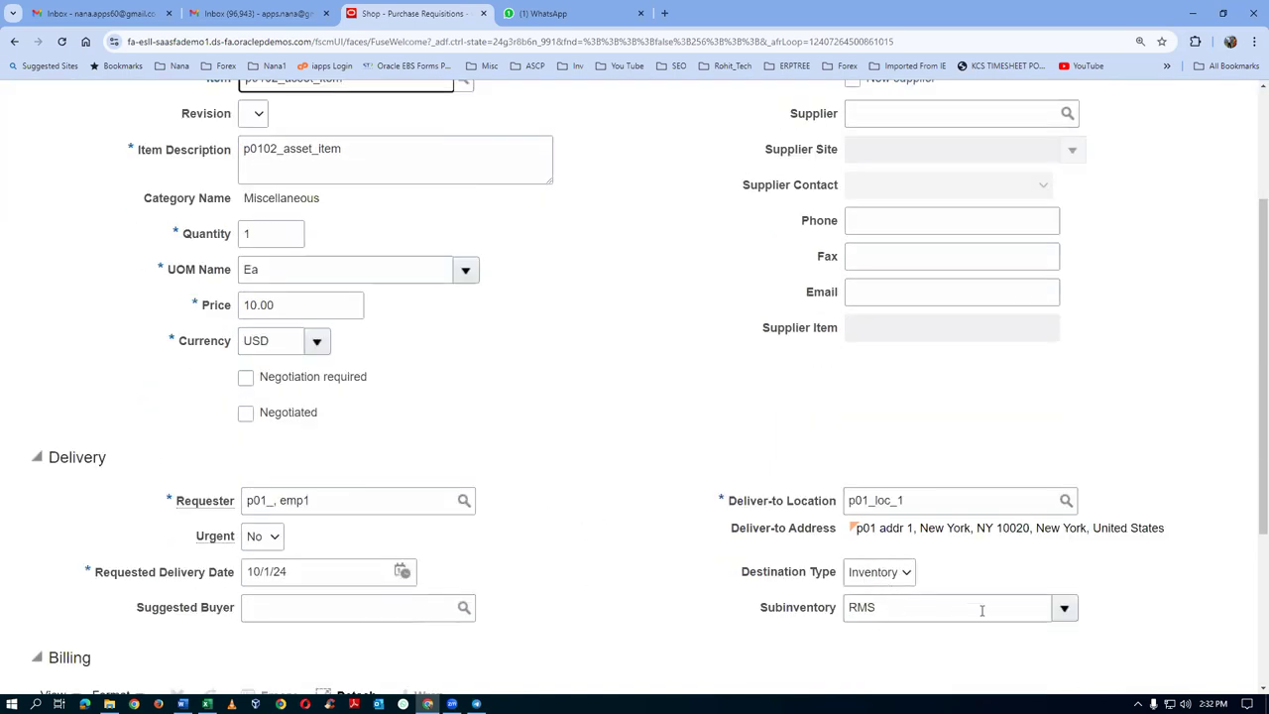
click(1064, 608)
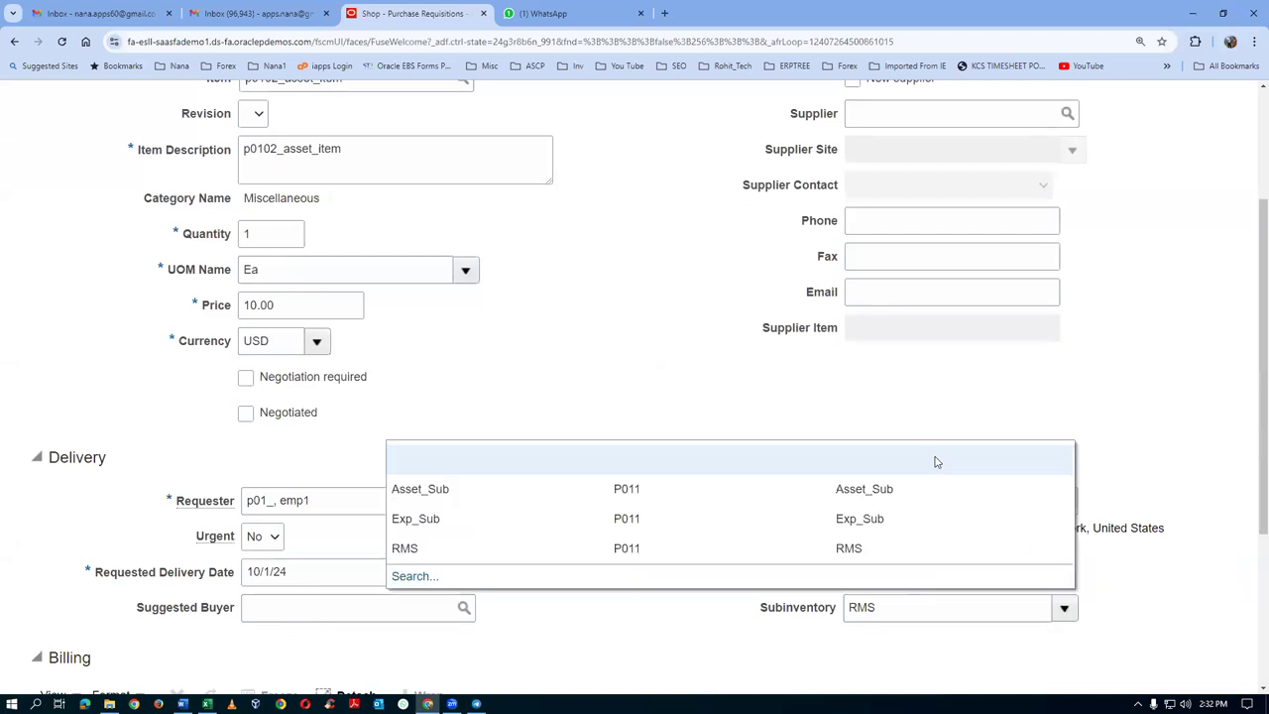
click(479, 498)
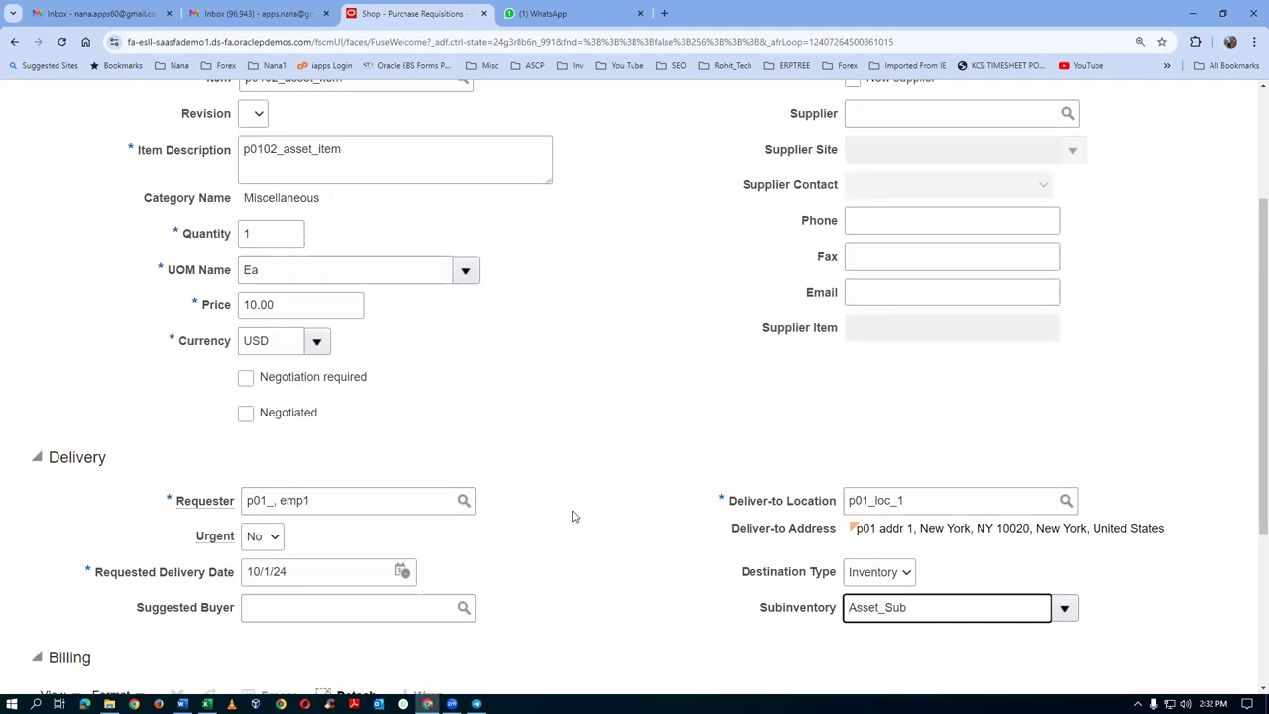
scroll(360, 249, up, 2)
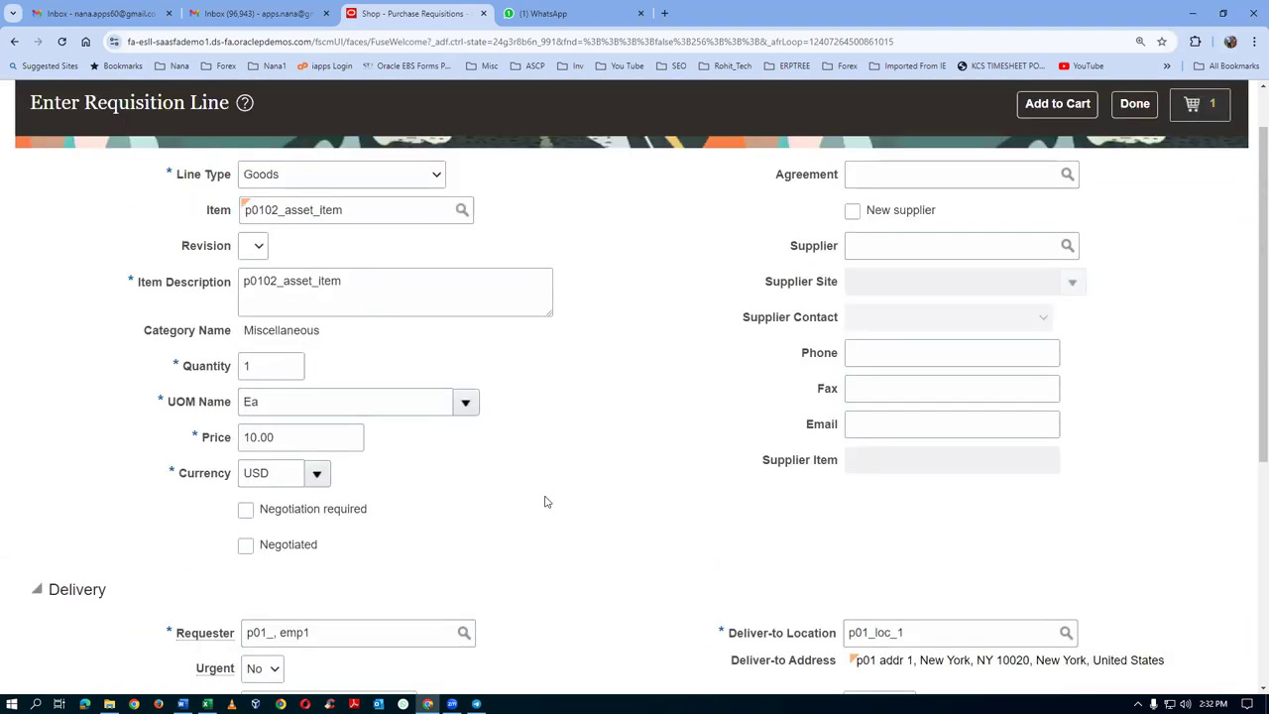
Step: Compare the line's billing charge account with the asset subinventory account in the Word mapping table
scroll(548, 502, down, 3)
scroll(754, 586, down, 3)
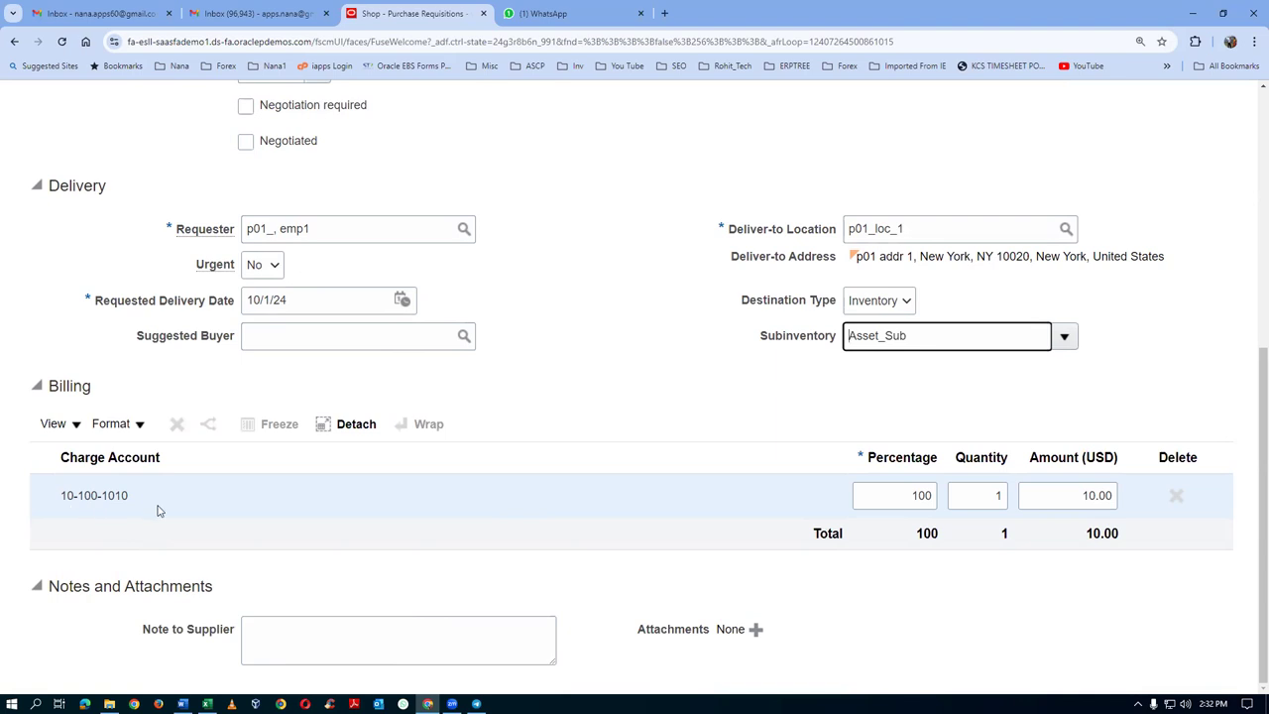
key(alt+Tab)
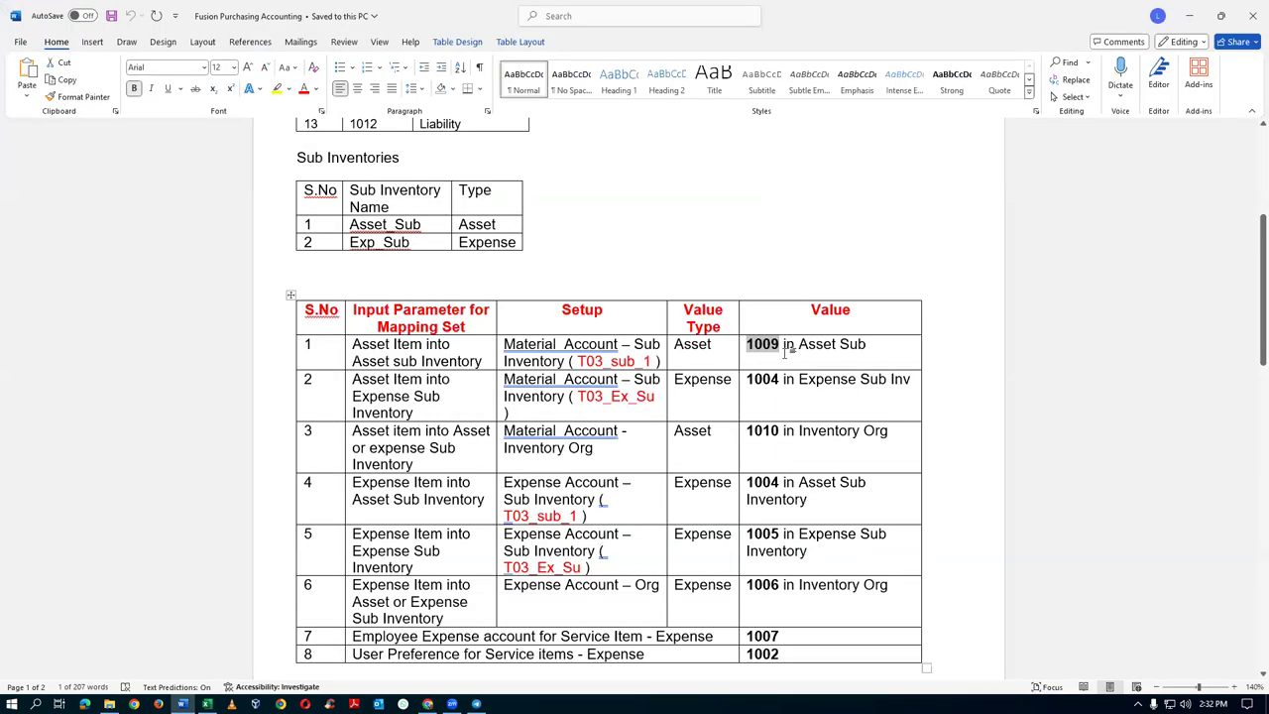
key(alt+Tab)
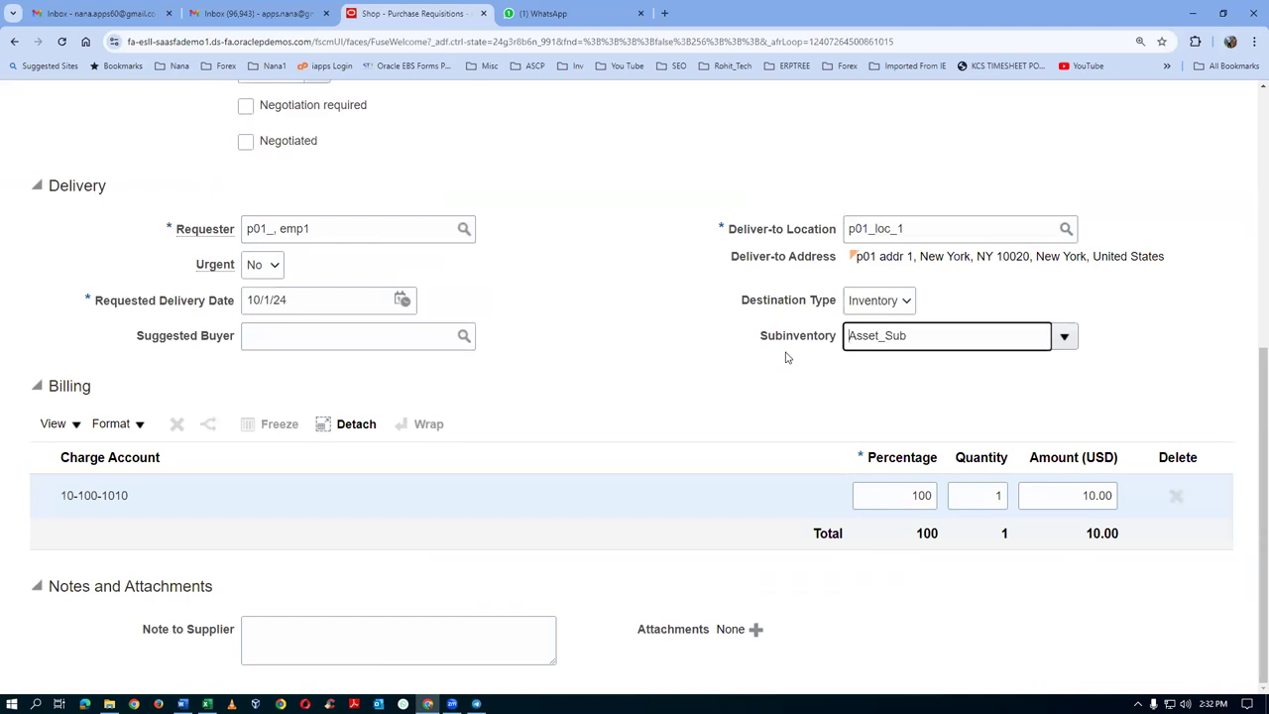
Step: Remove the existing item from the shopping cart
scroll(794, 357, up, 5)
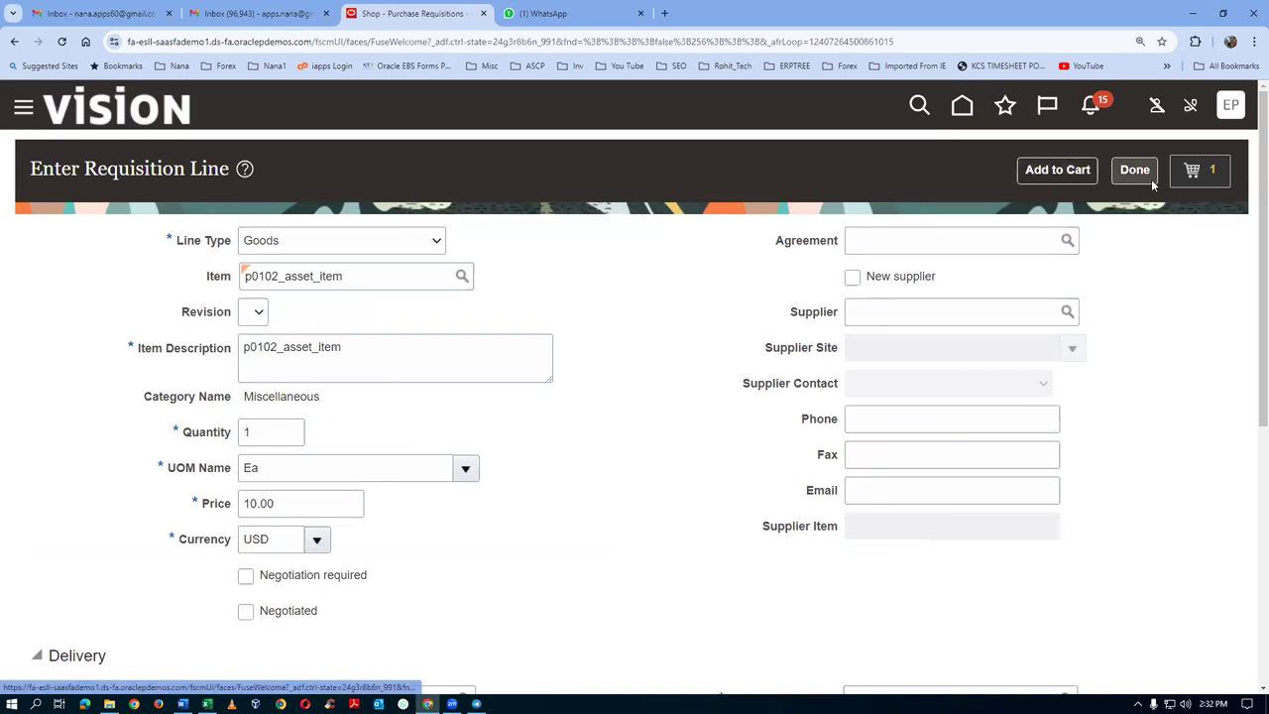
click(1205, 175)
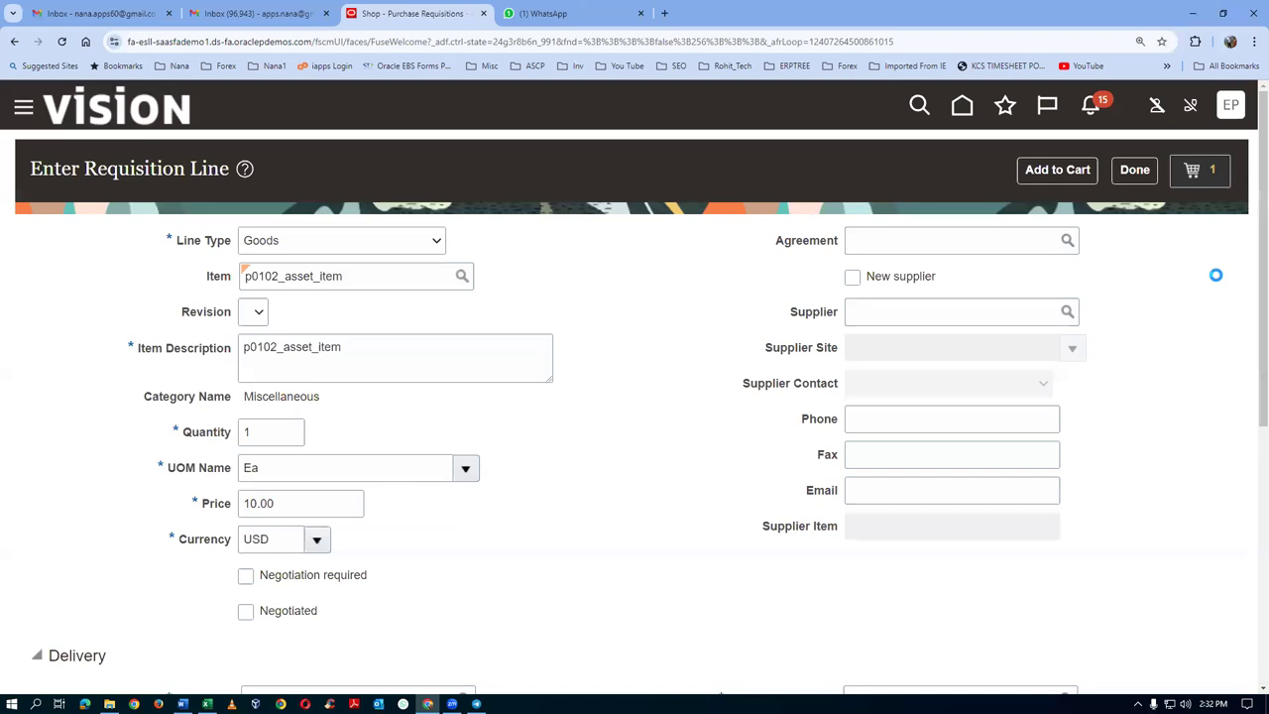
click(1186, 226)
Step: Recheck the line's delivery and billing details, and add the p0102_asset_item line to the cart
scroll(409, 362, down, 3)
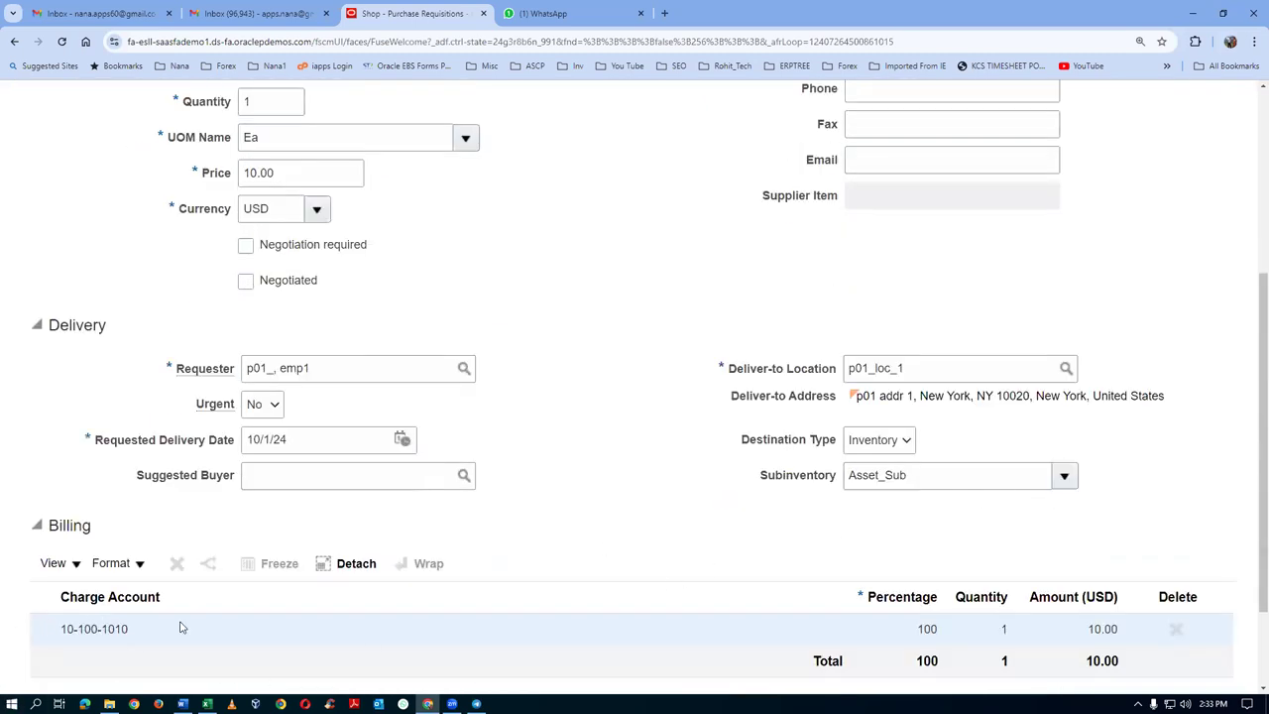
scroll(1249, 275, up, 3)
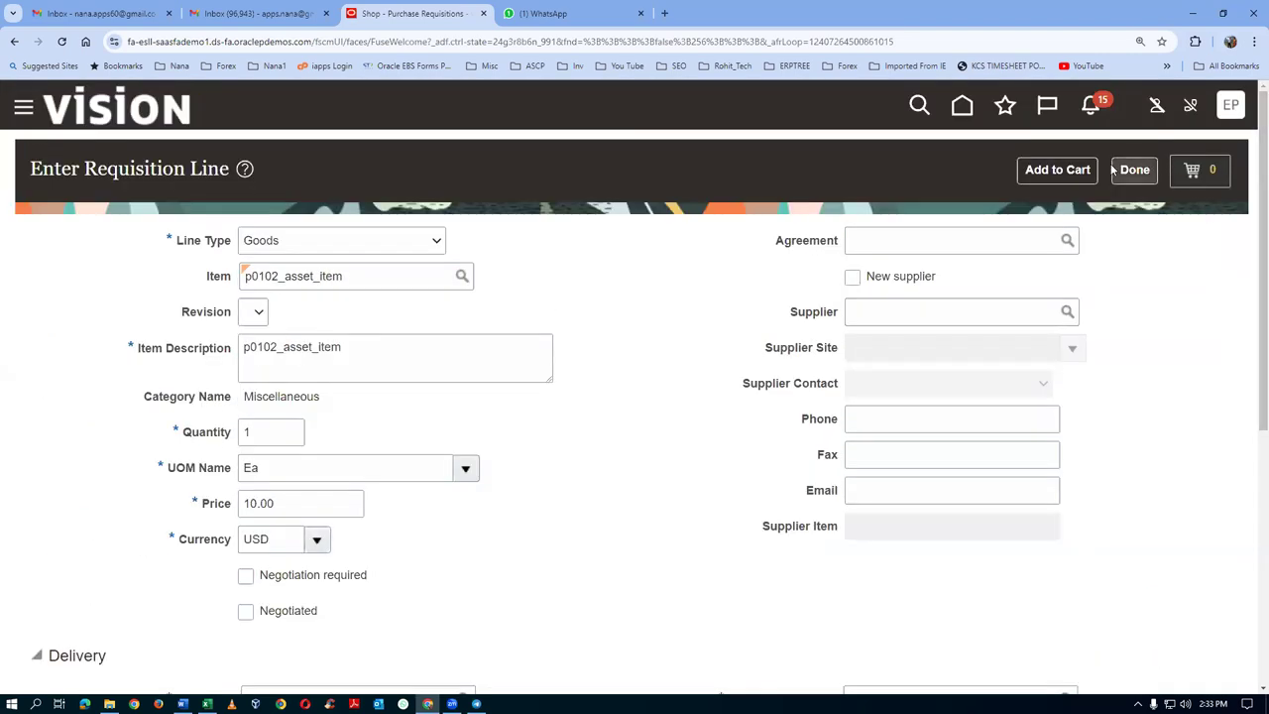
click(1080, 170)
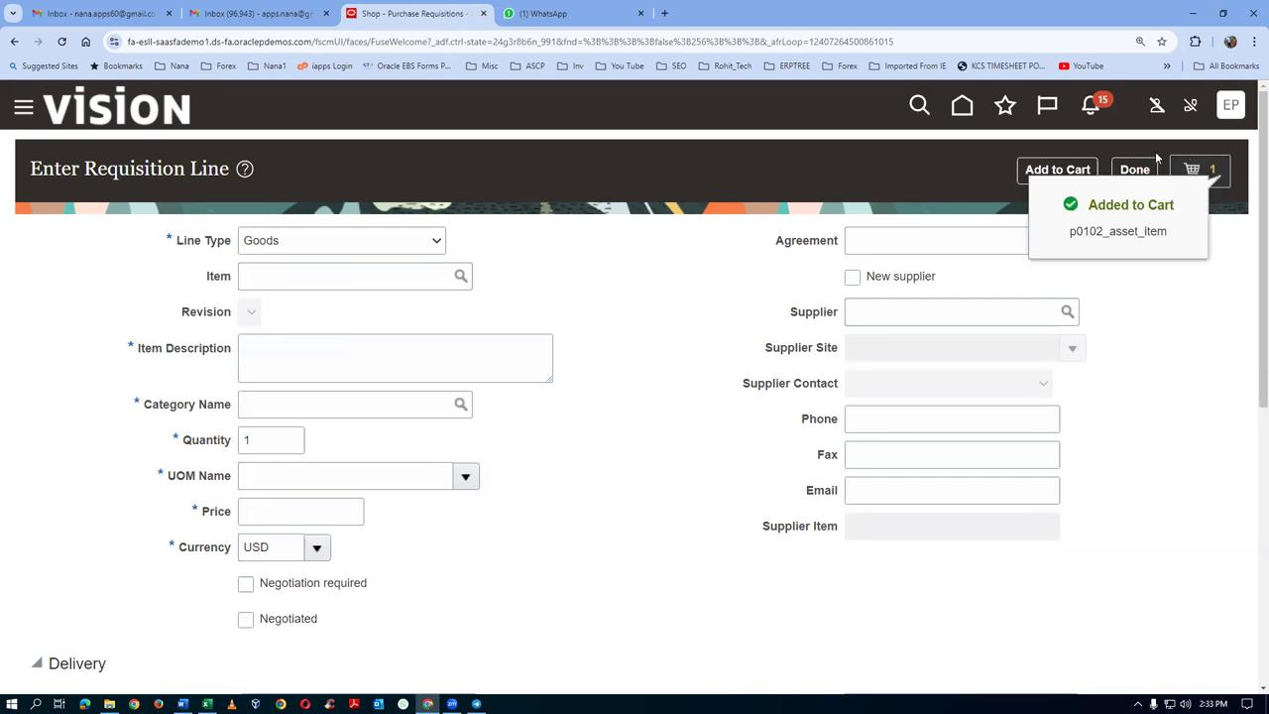
Step: Open the cart containing p0102_asset_item and bring up the requisition for review
click(1211, 177)
click(1002, 298)
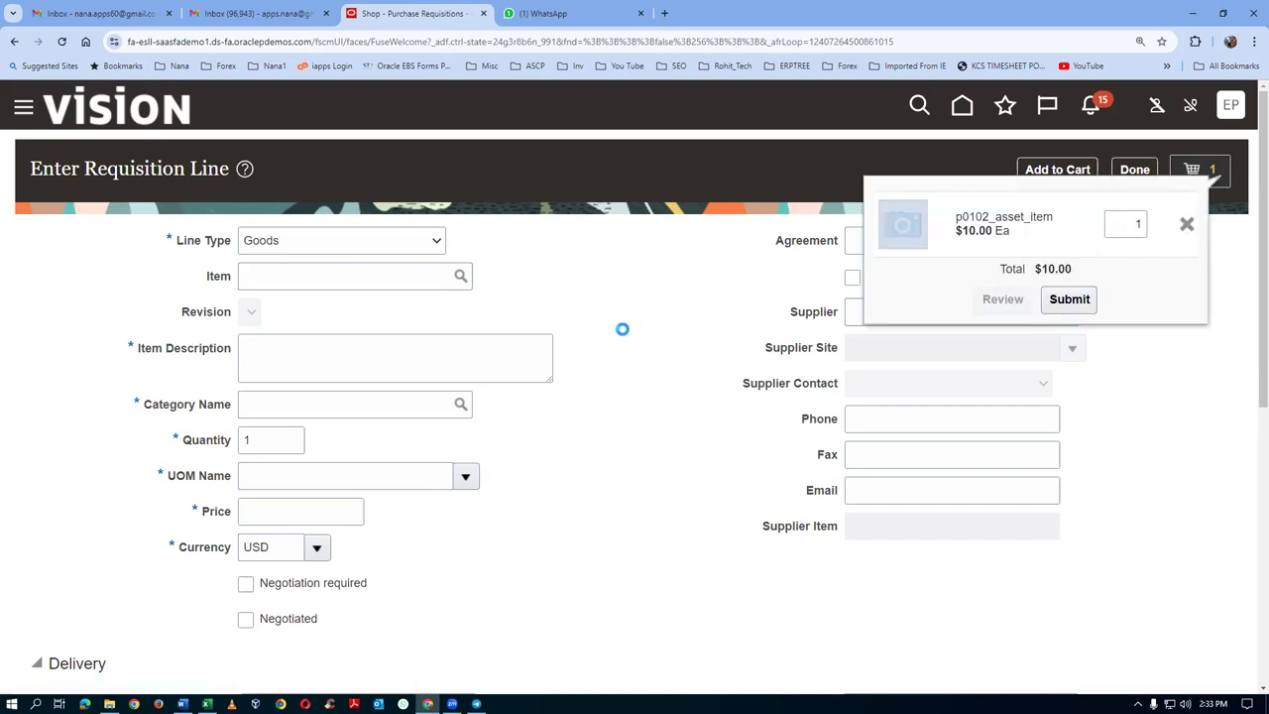
scroll(625, 332, down, 4)
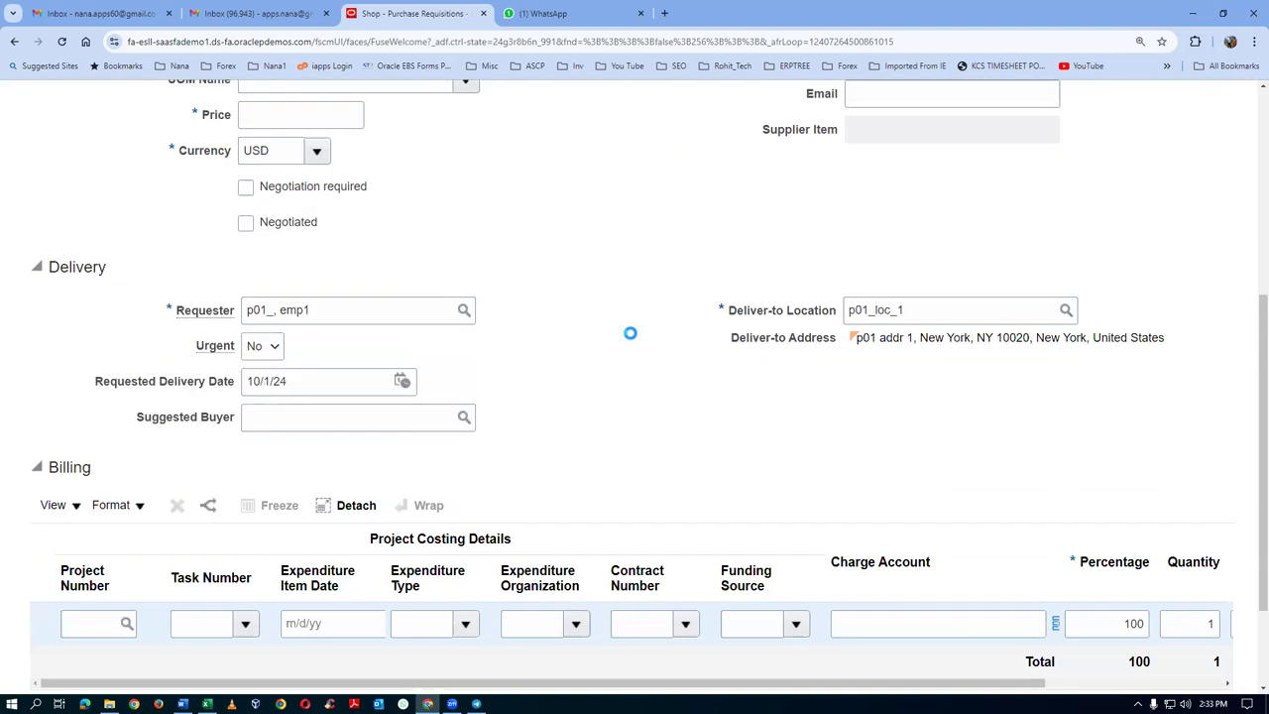
scroll(630, 333, down, 2)
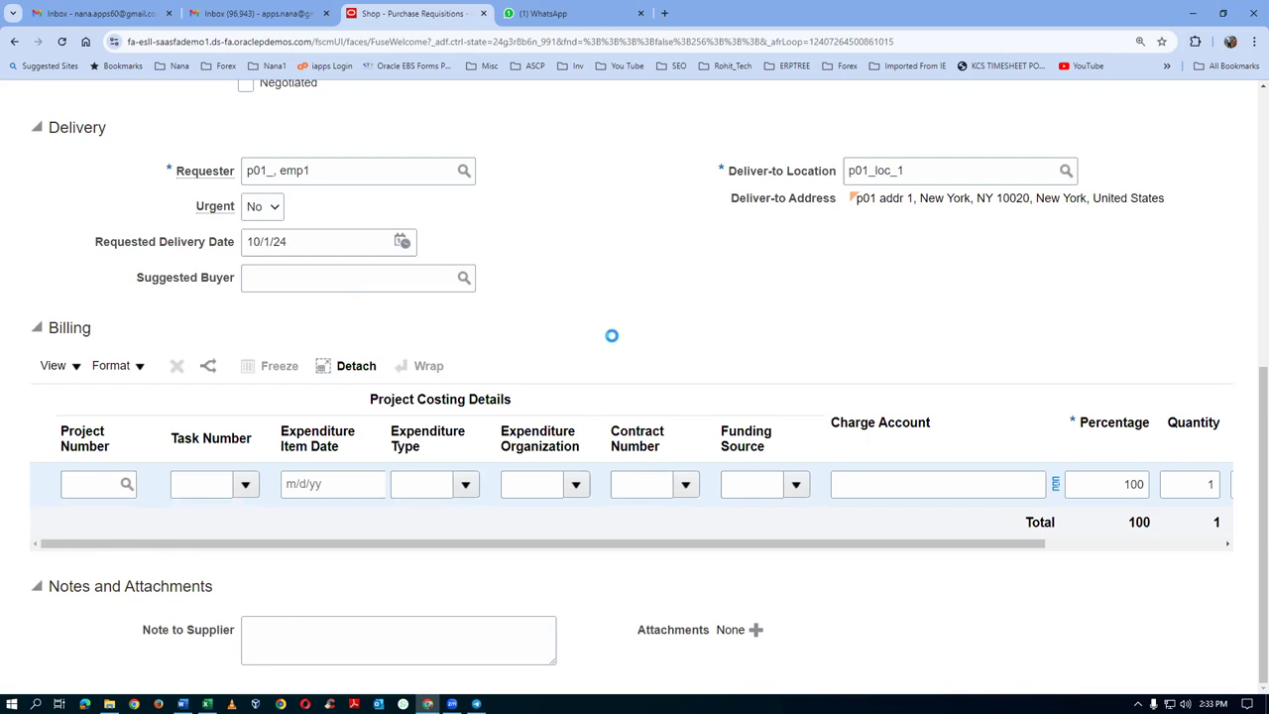
scroll(612, 336, up, 5)
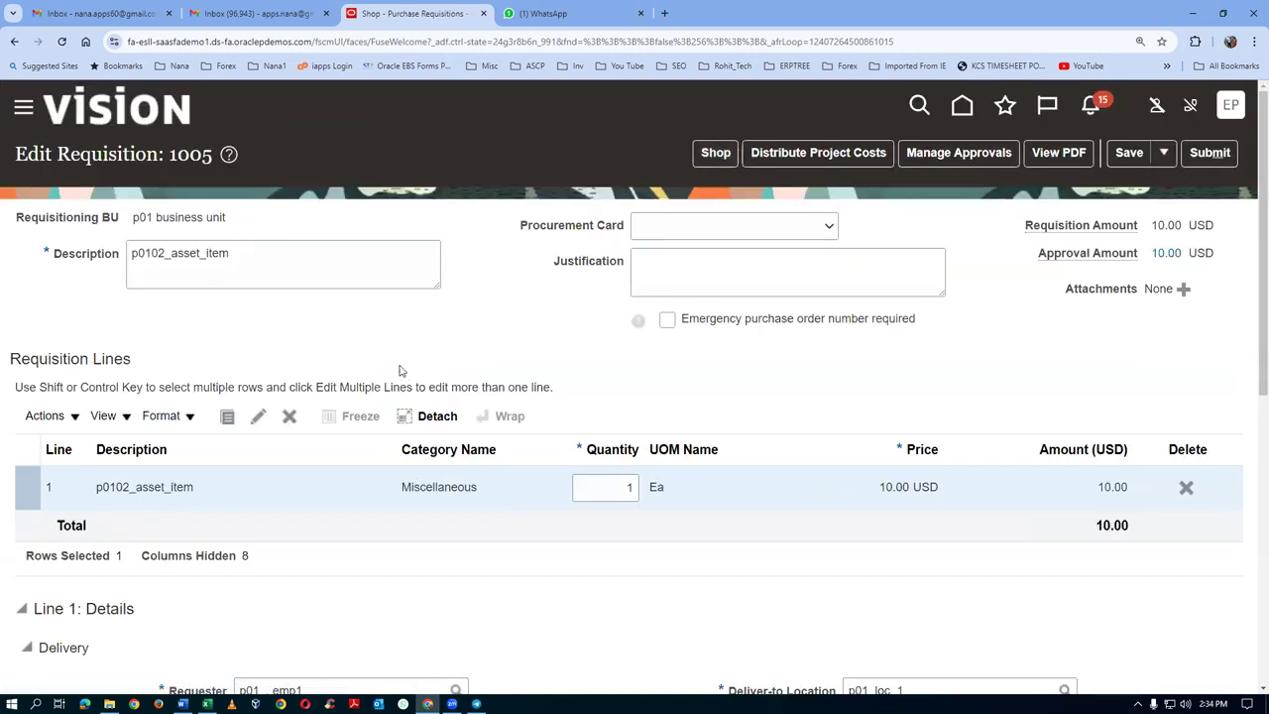
Step: Examine line 1's subinventory and charge account, and compare them with the mapping table in the Word document
scroll(511, 340, down, 1)
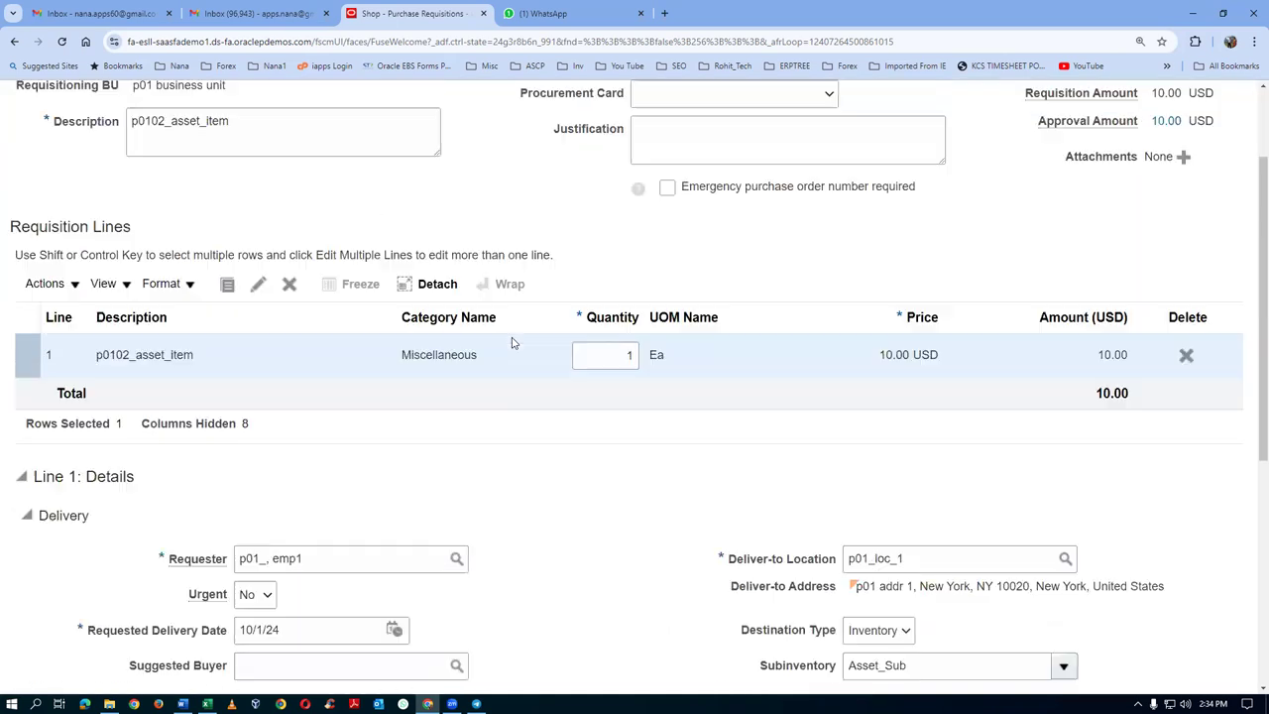
scroll(513, 343, down, 4)
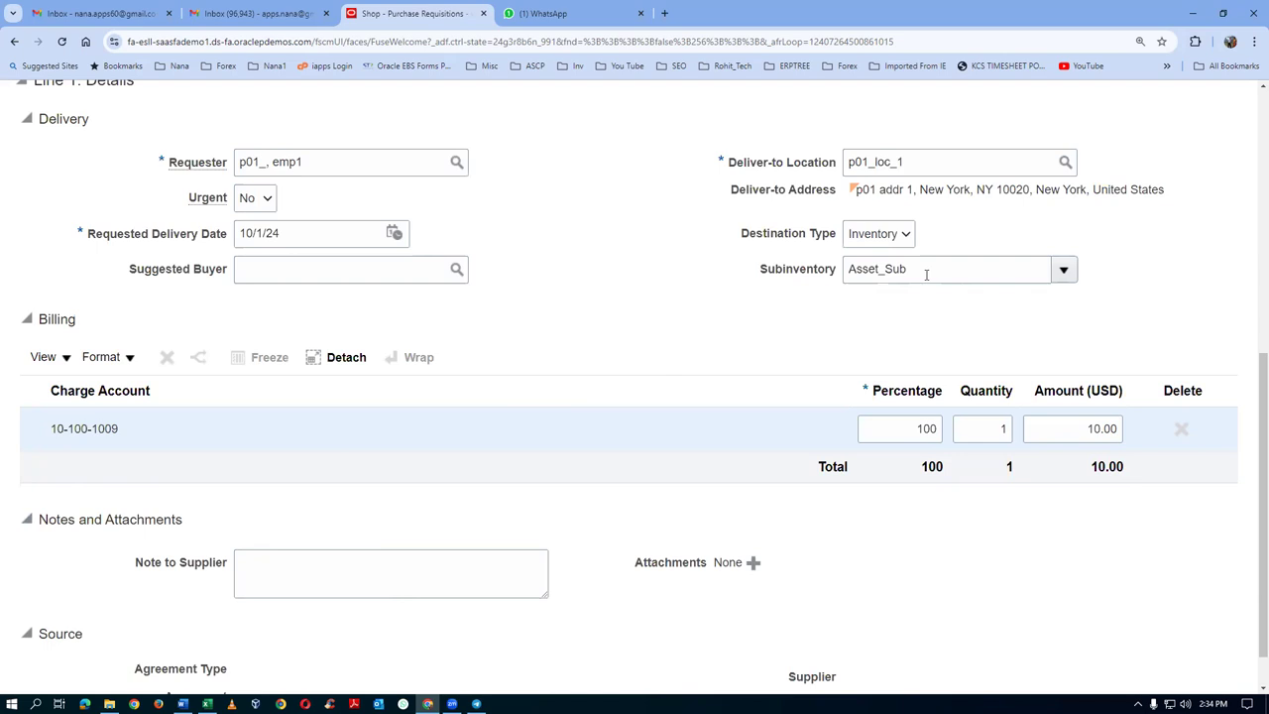
key(alt+Tab)
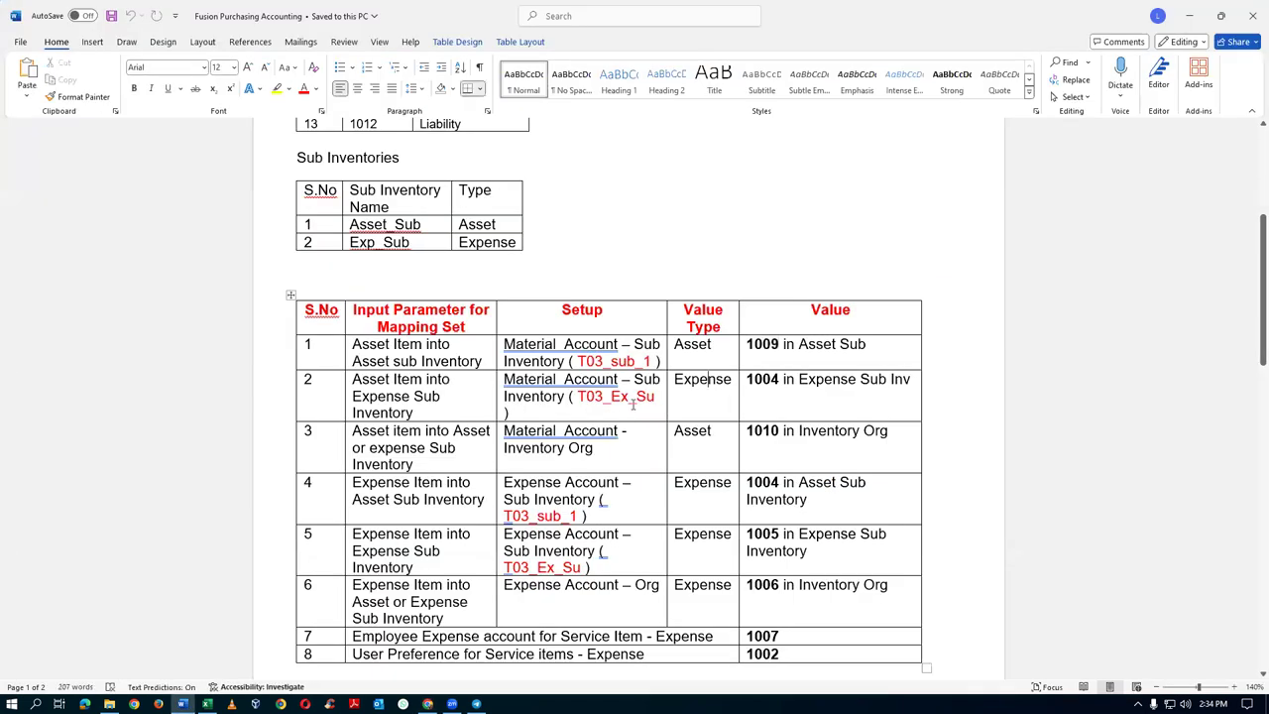
Step: Check the mapping row for asset items into an expense subinventory, and save the requisition with line 1's subinventory set to Exp_Sub
click(748, 380)
drag(748, 380, 776, 380)
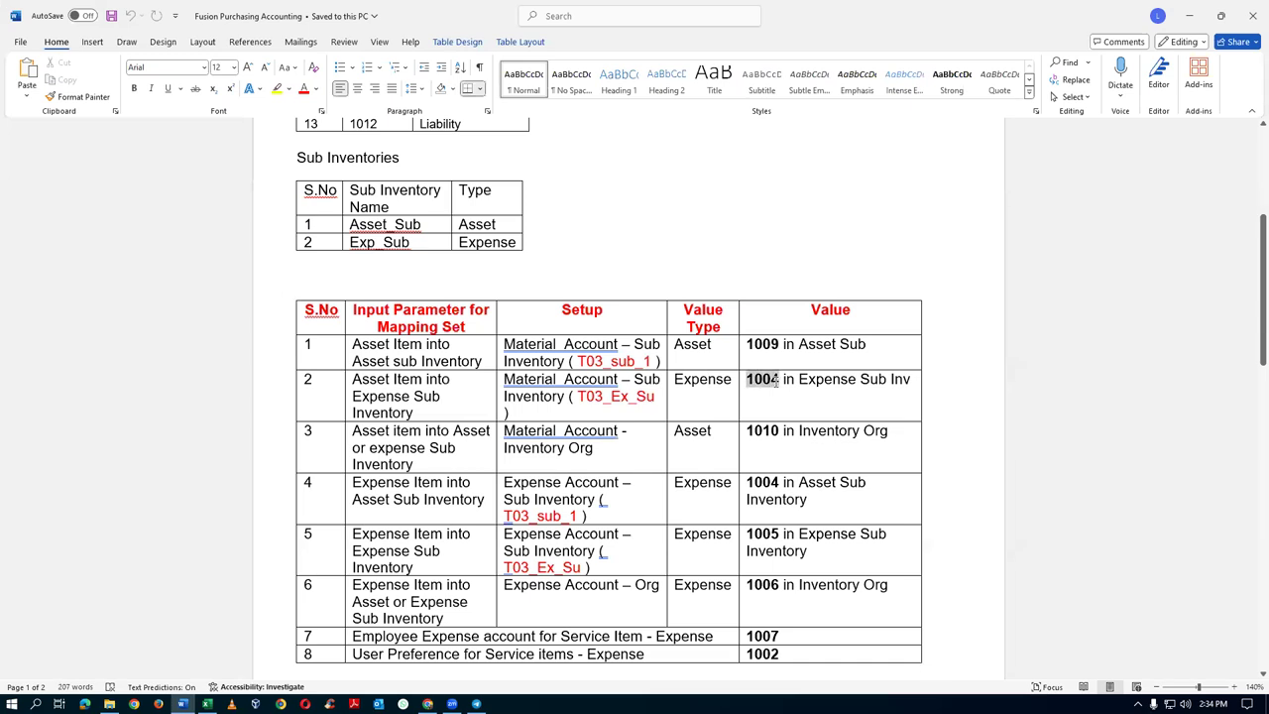
click(814, 408)
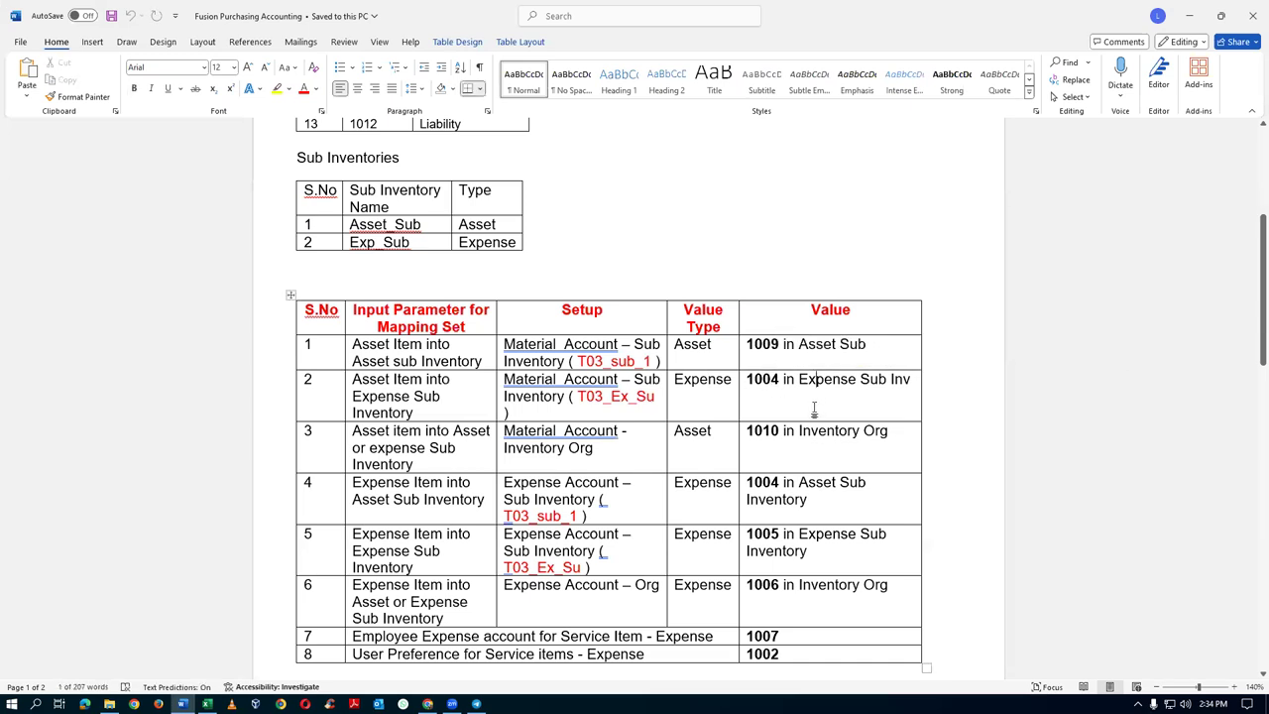
key(alt+Tab)
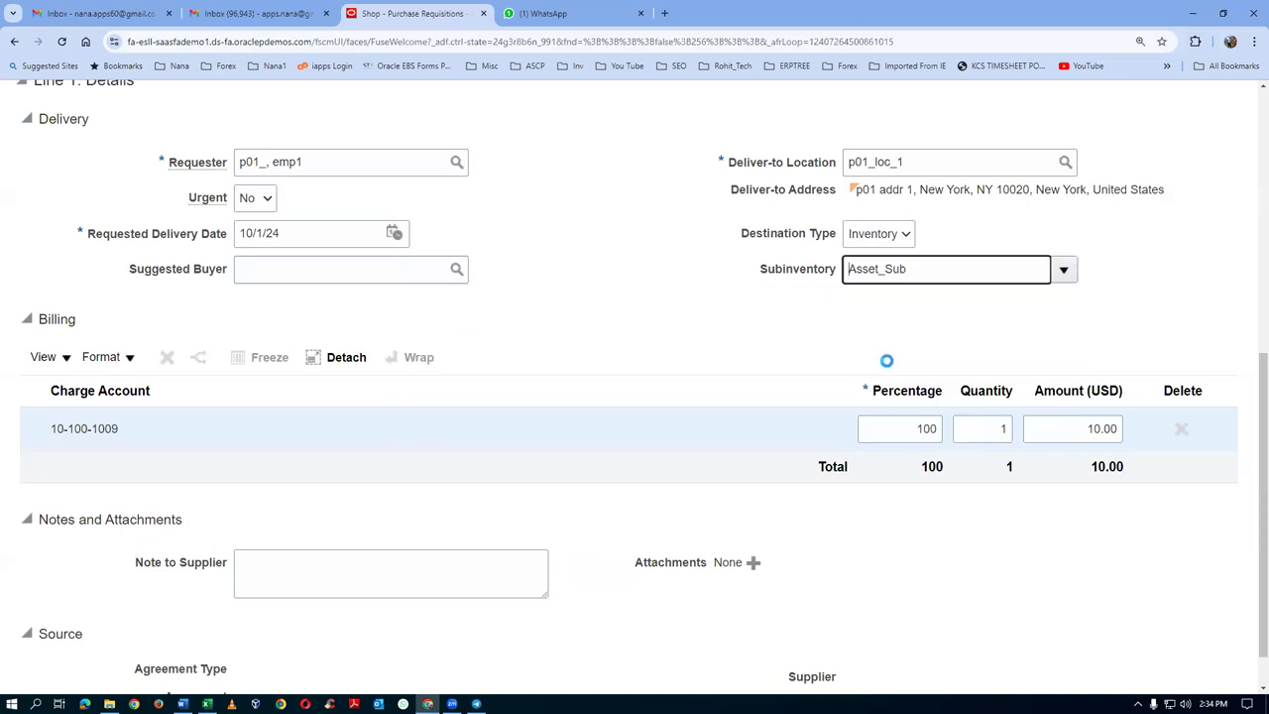
click(1111, 334)
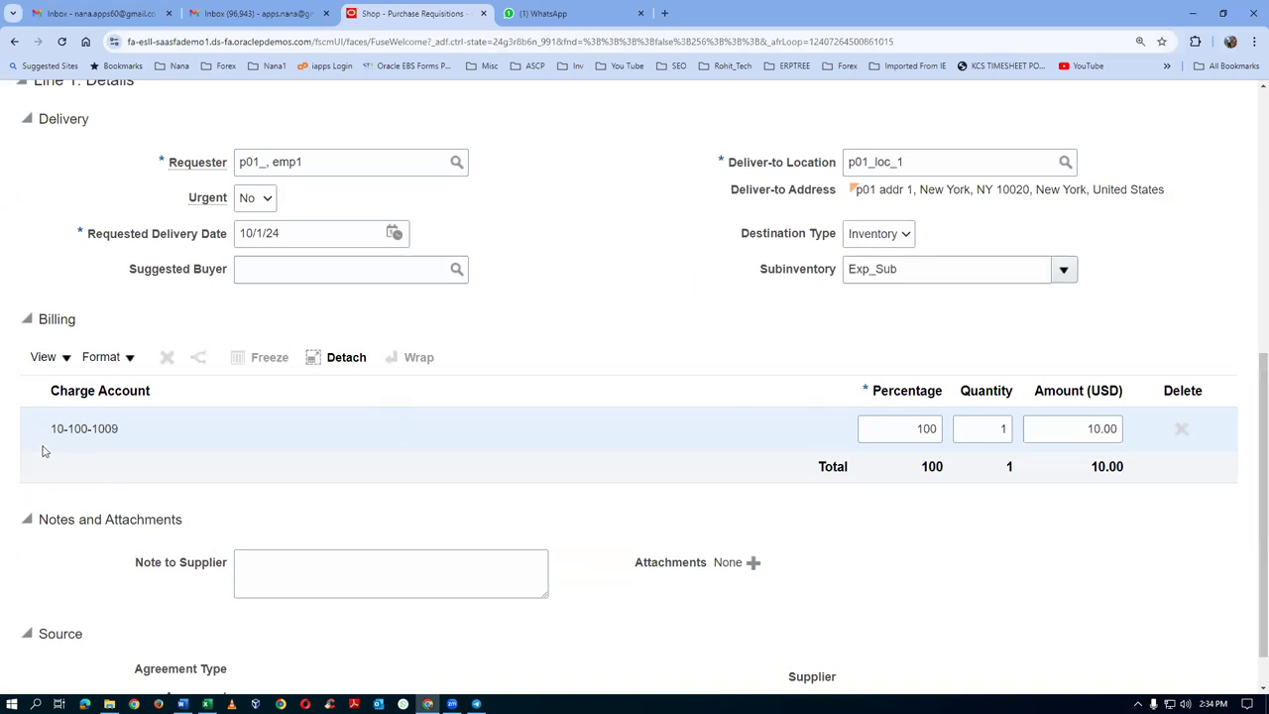
scroll(981, 363, up, 3)
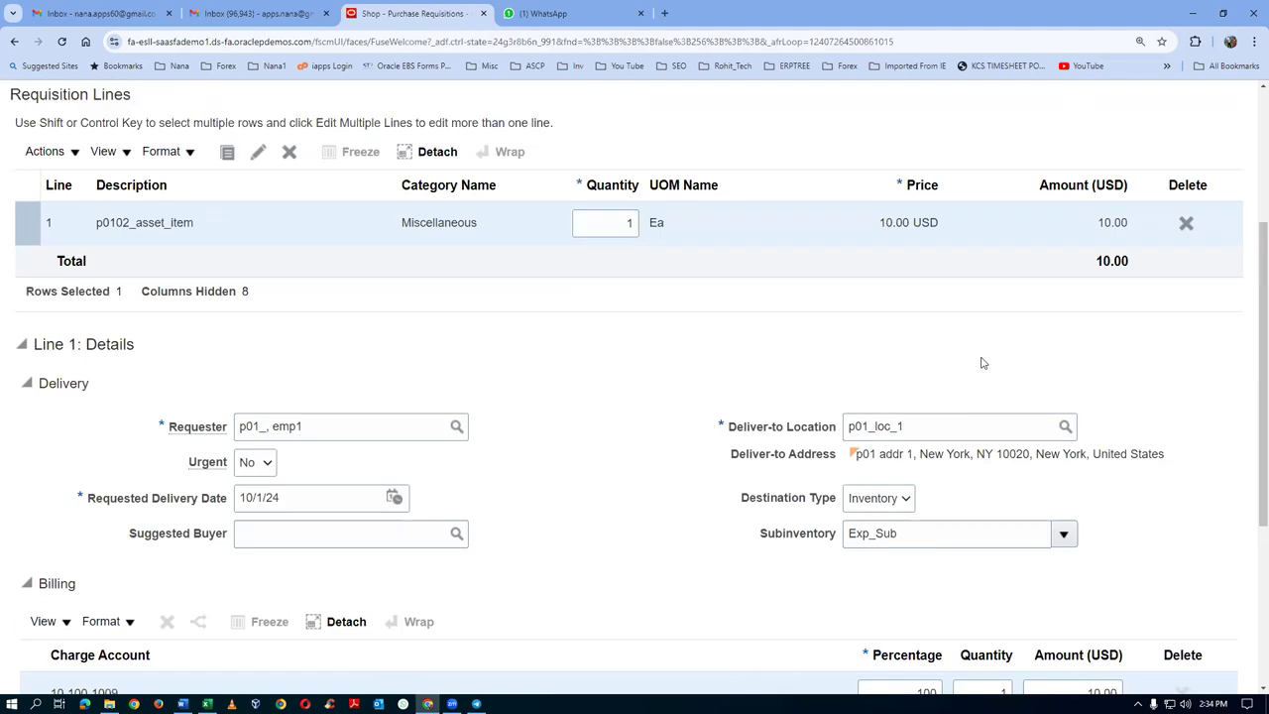
scroll(981, 363, up, 3)
click(1129, 153)
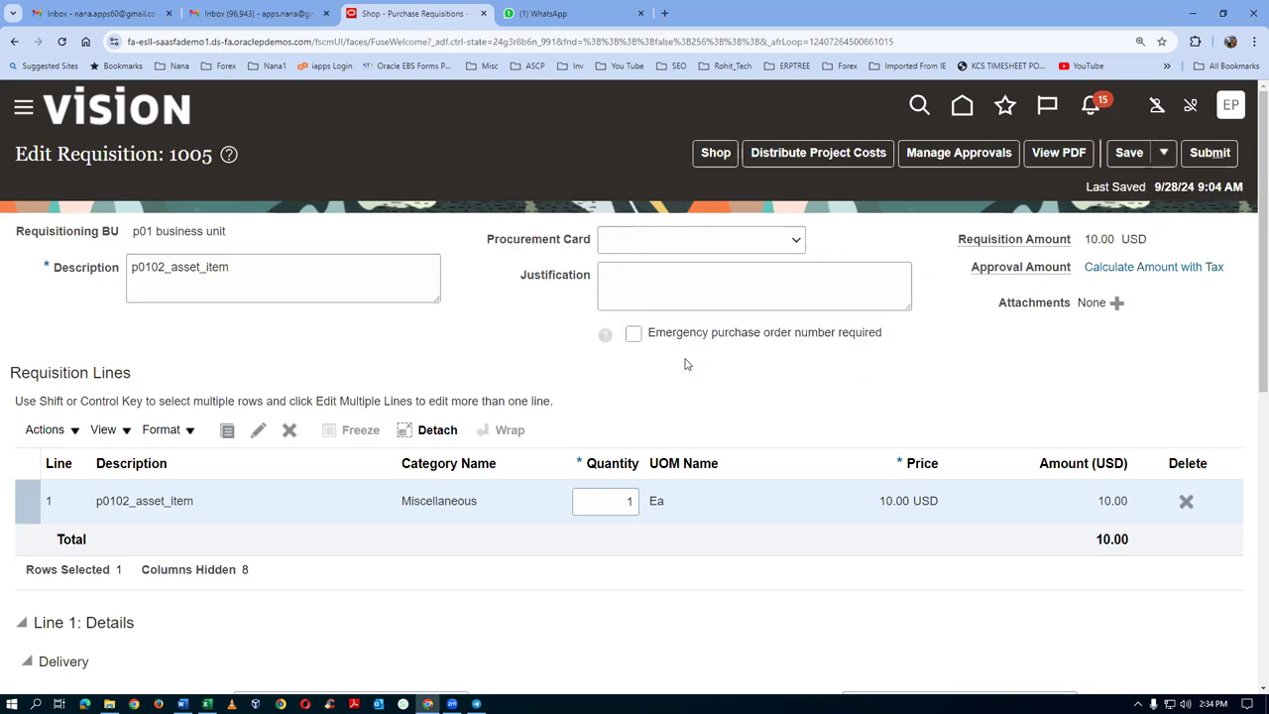
scroll(686, 365, down, 3)
scroll(686, 367, down, 2)
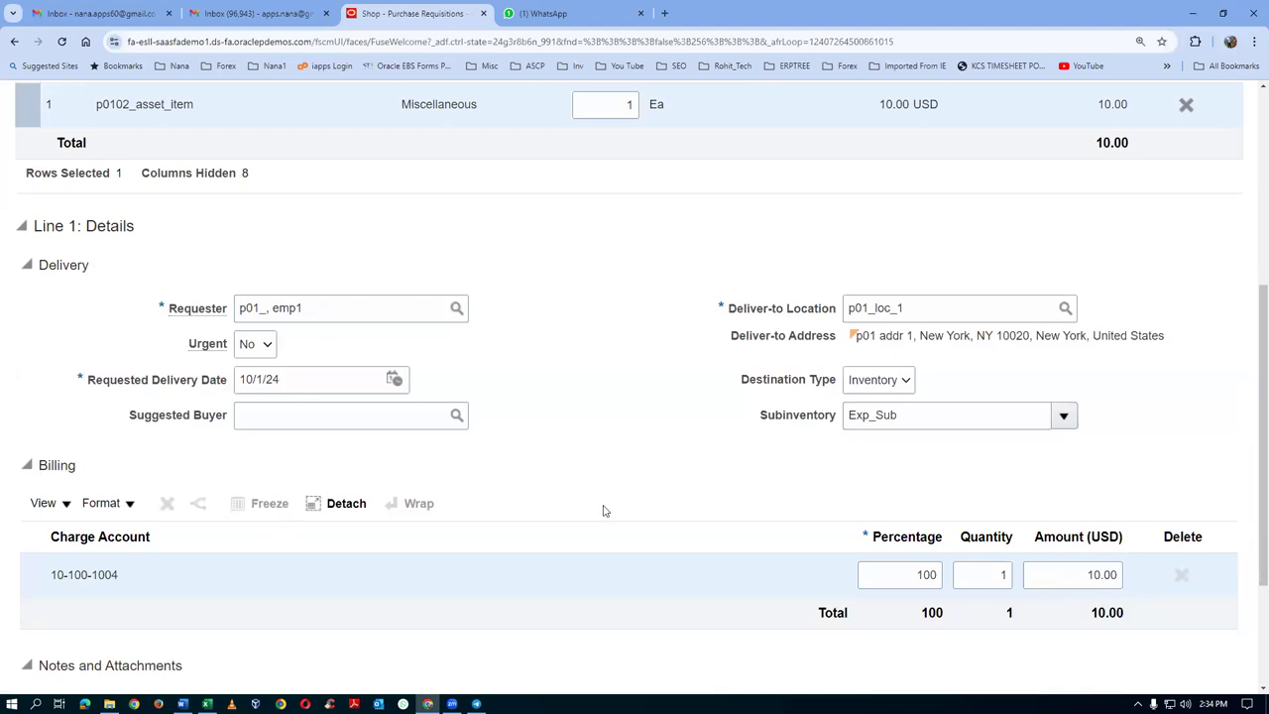
Step: Clear line 1's subinventory, and look up the Material Account - Inventory Org value in the Word document's mapping table
click(915, 416)
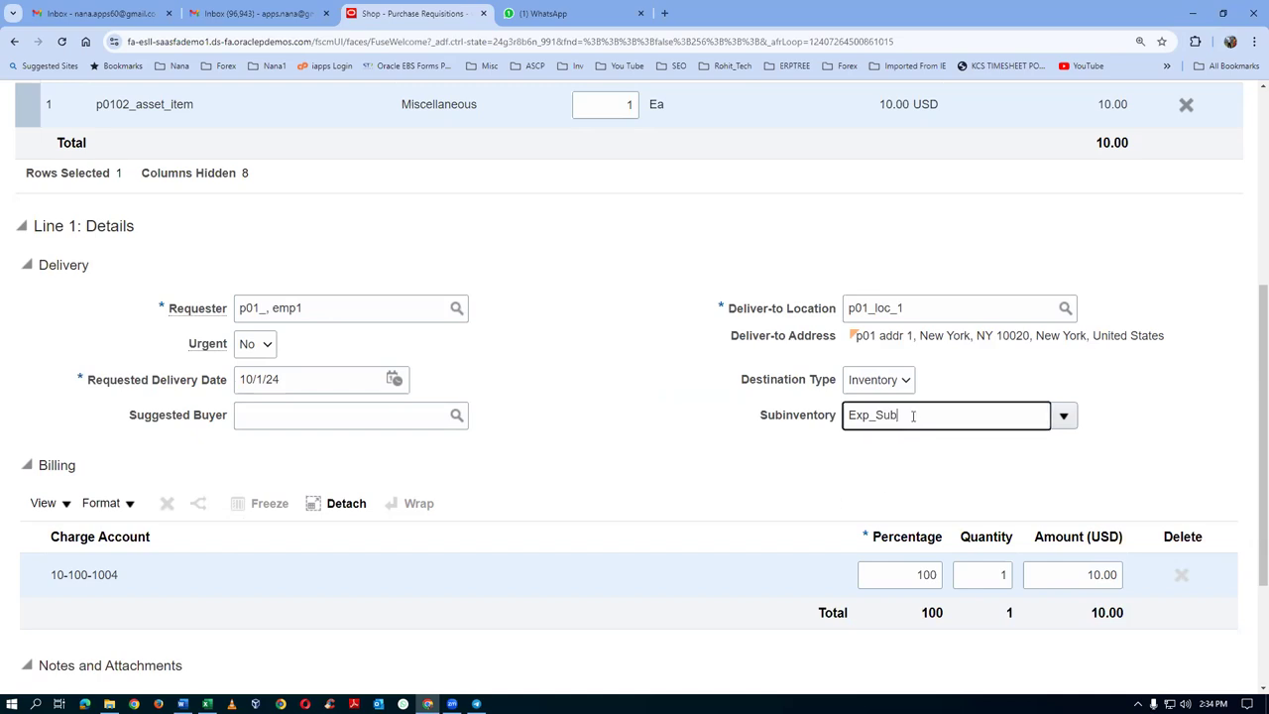
drag(917, 417, 803, 442)
key(BackSpace)
key(alt+Tab)
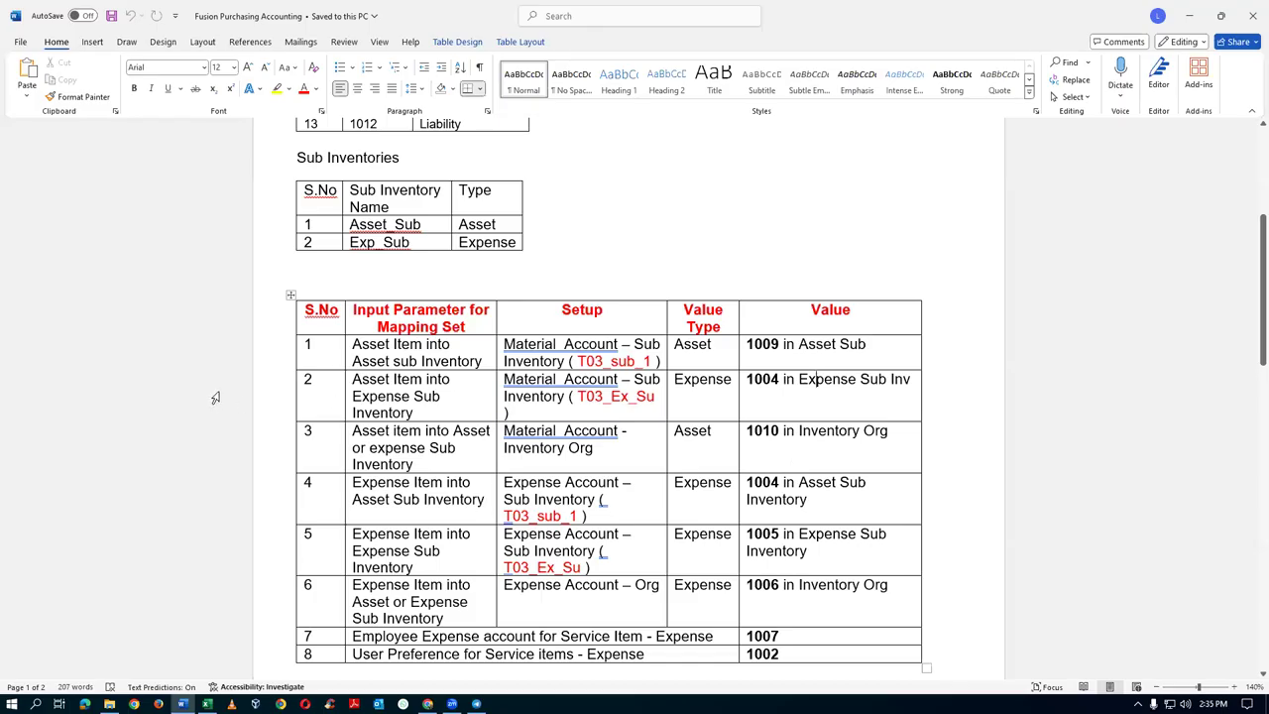
drag(245, 366, 249, 392)
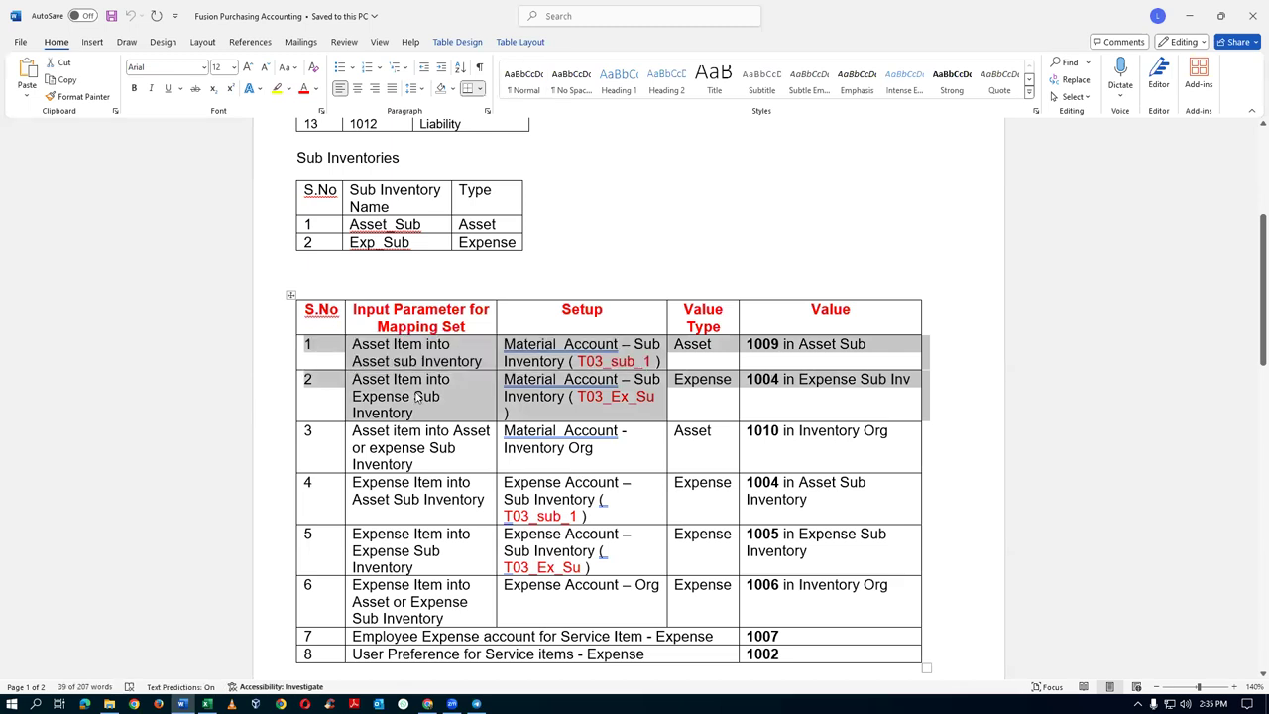
click(425, 458)
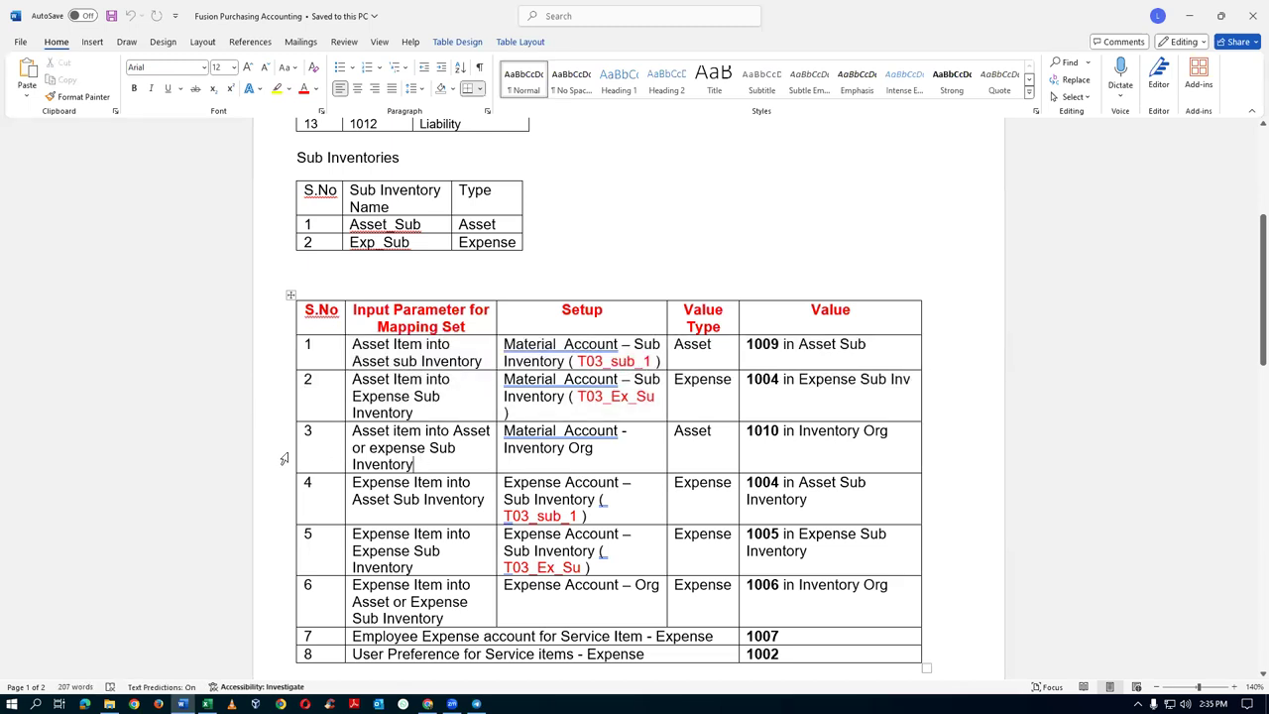
click(270, 456)
click(772, 457)
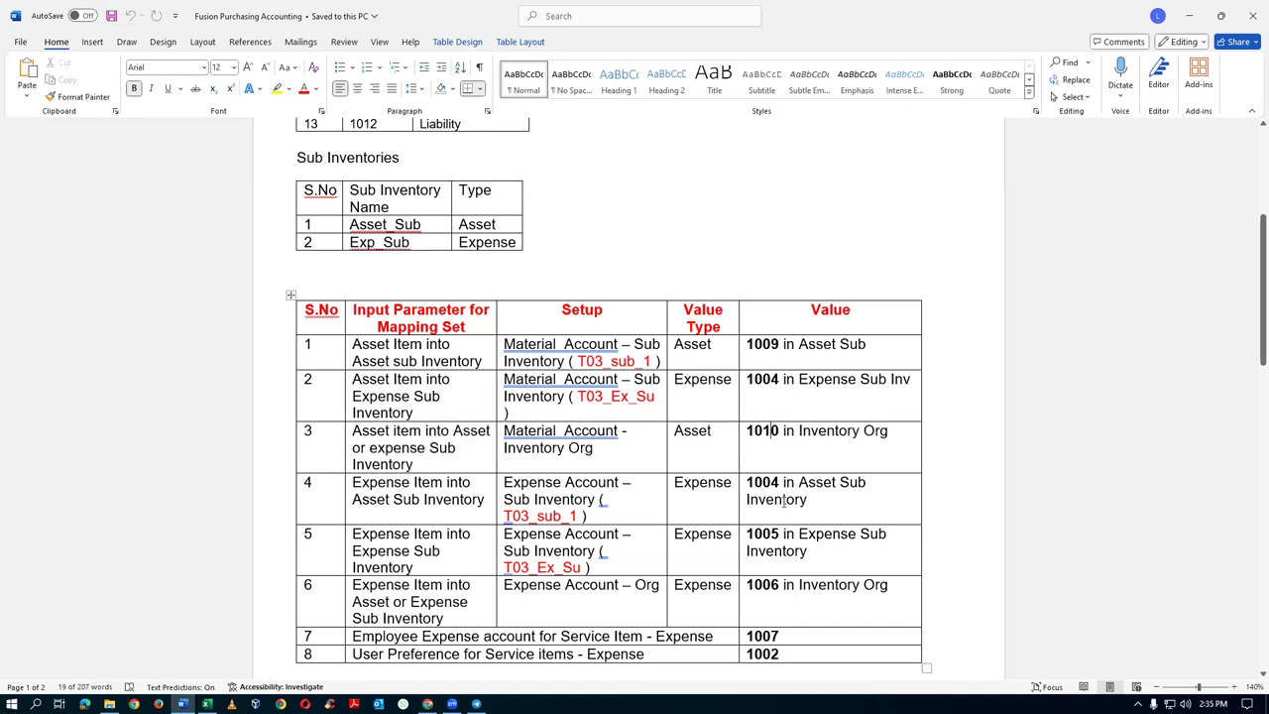
Step: Save the requisition without a subinventory and check line 1's charge account under Billing
key(alt+Tab)
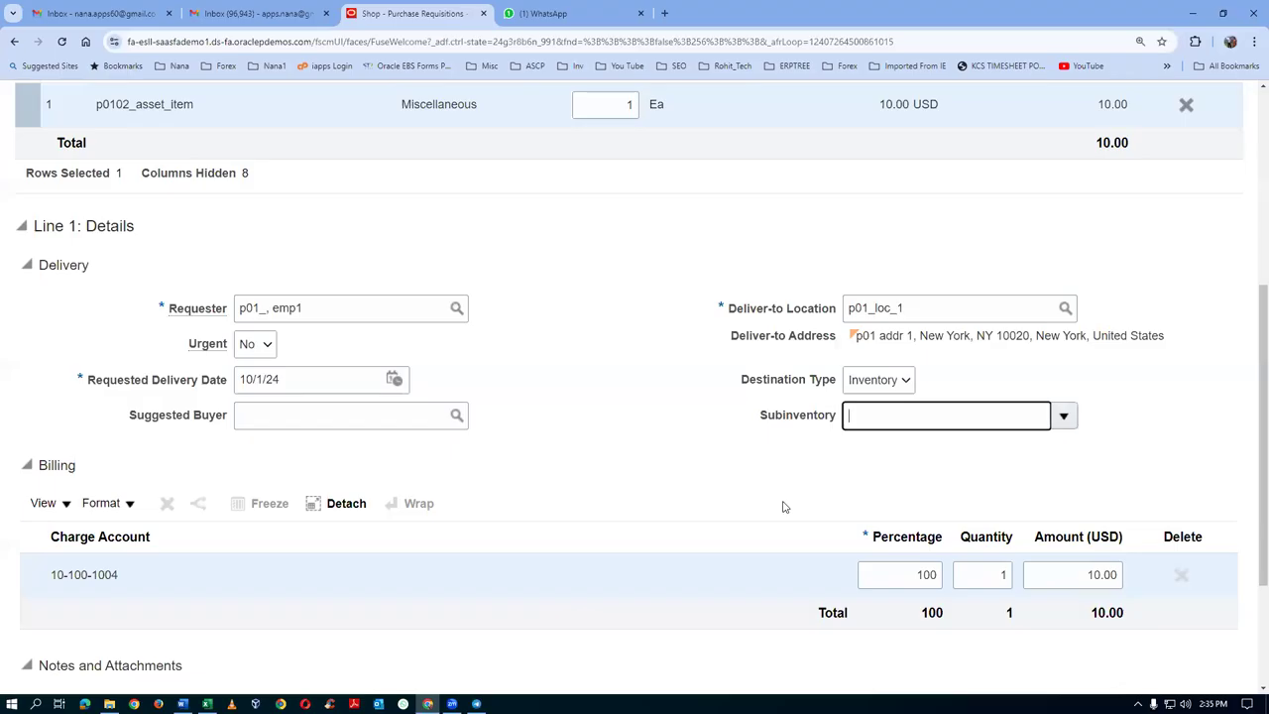
scroll(1201, 333, up, 2)
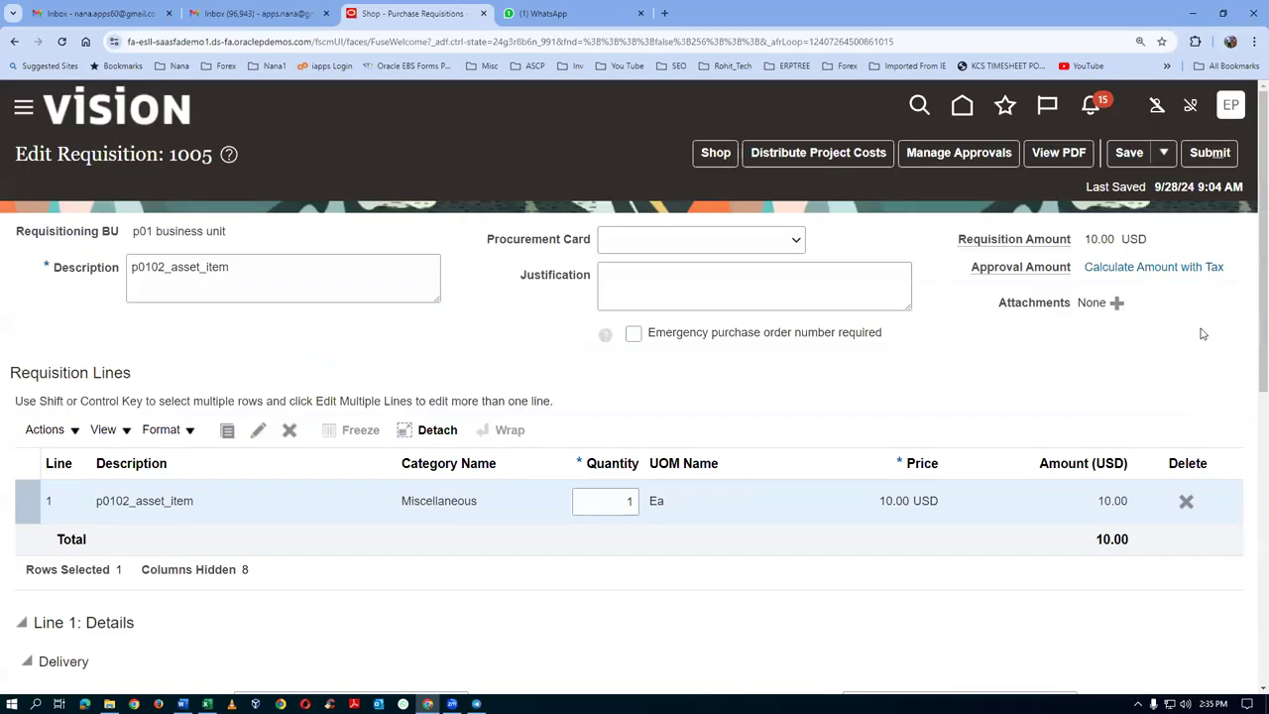
click(1129, 154)
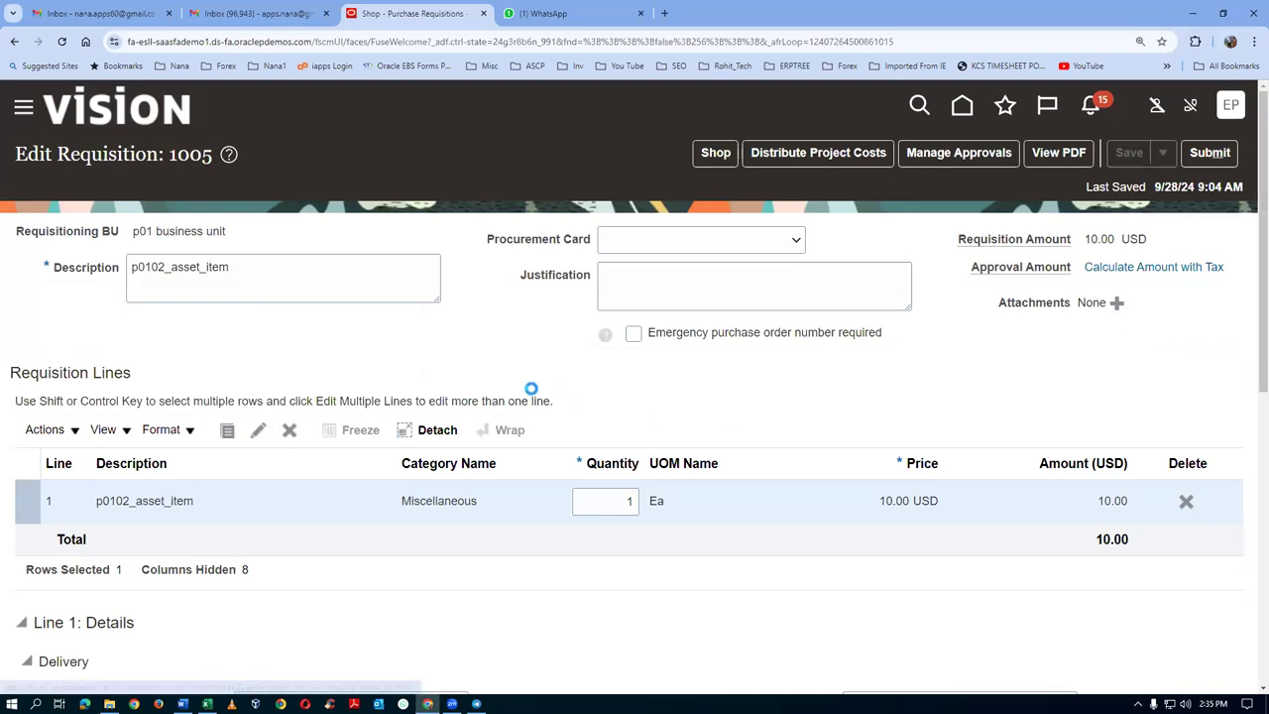
scroll(473, 380, down, 5)
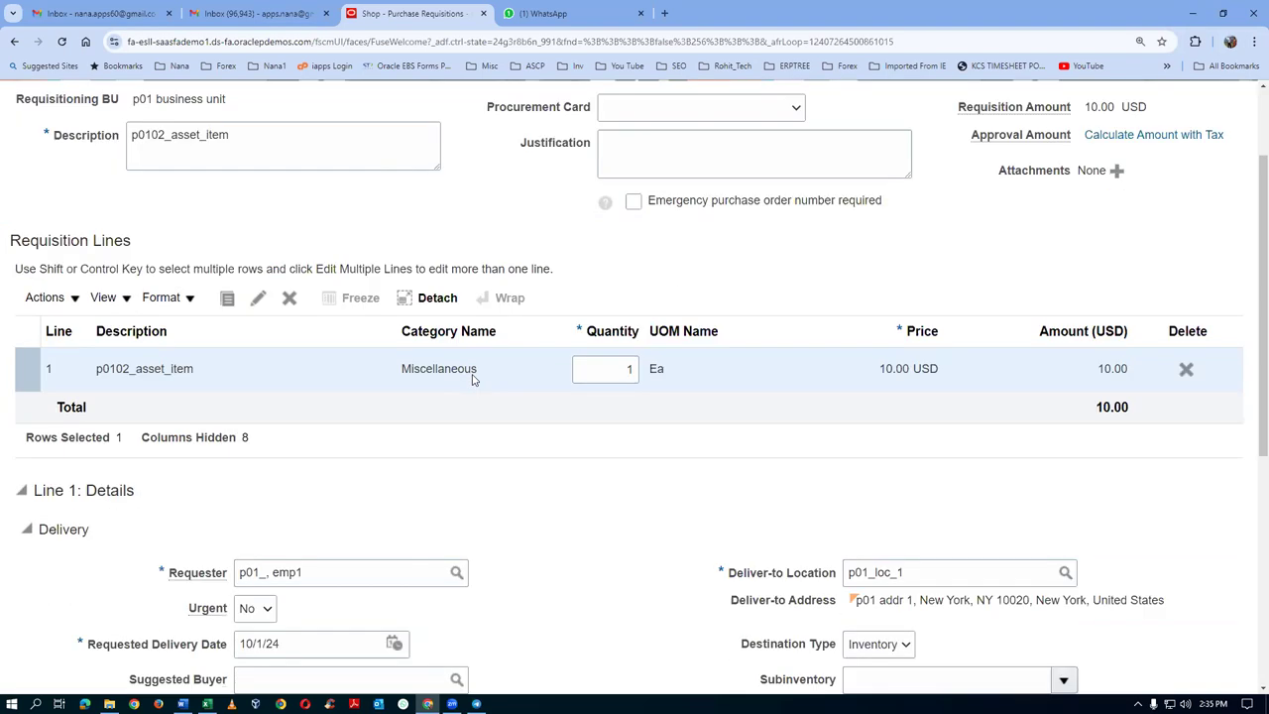
scroll(96, 522, down, 1)
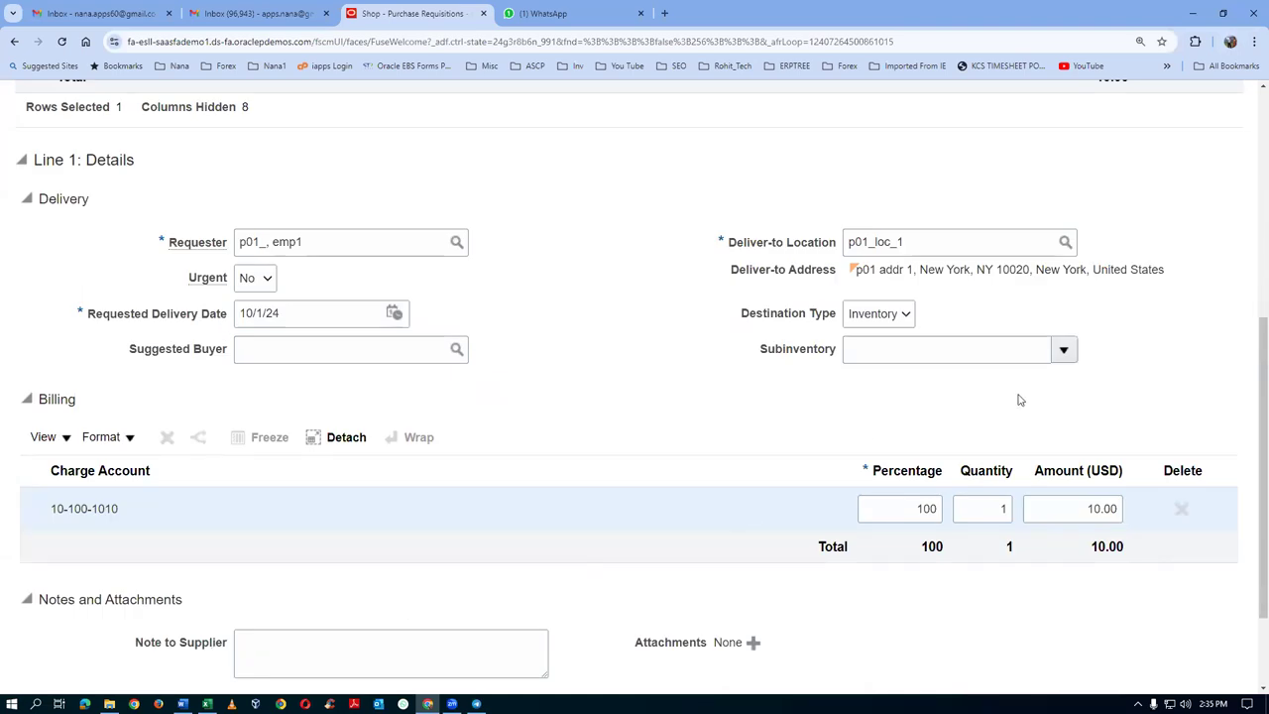
Step: Set line 1's subinventory to Asset_Sub, save the requisition, and recheck the charge account
click(1064, 350)
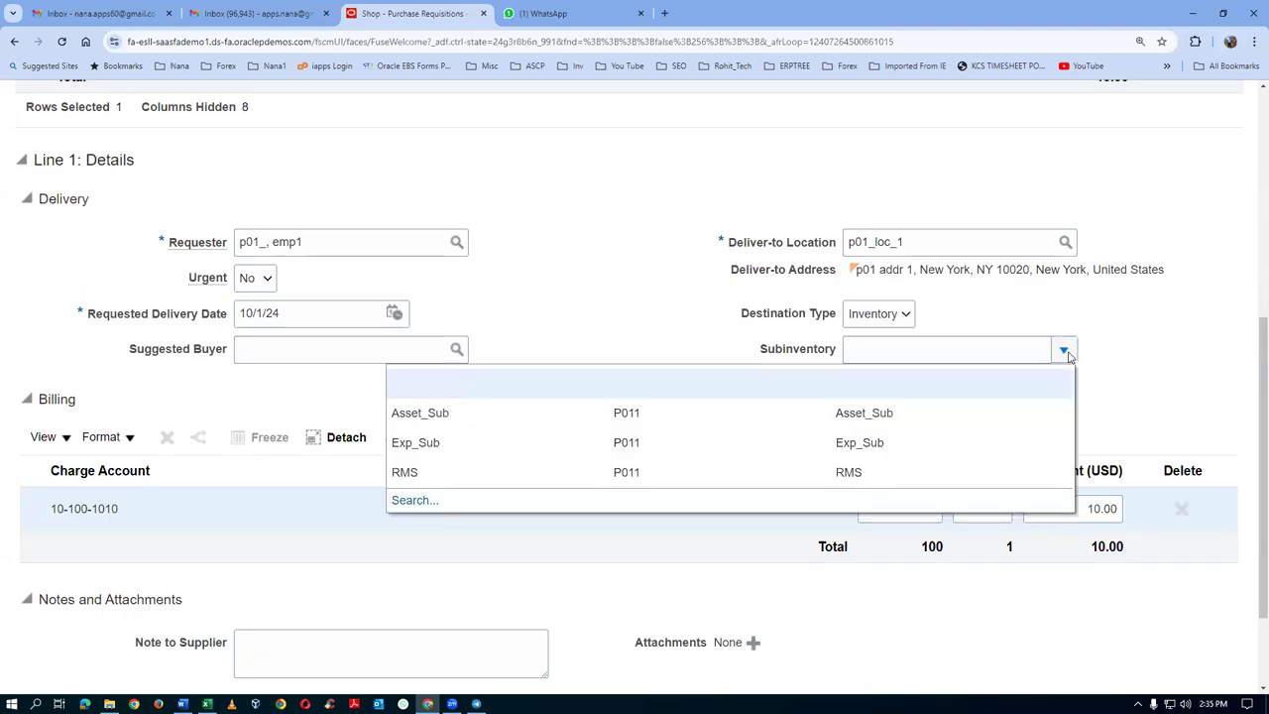
click(927, 483)
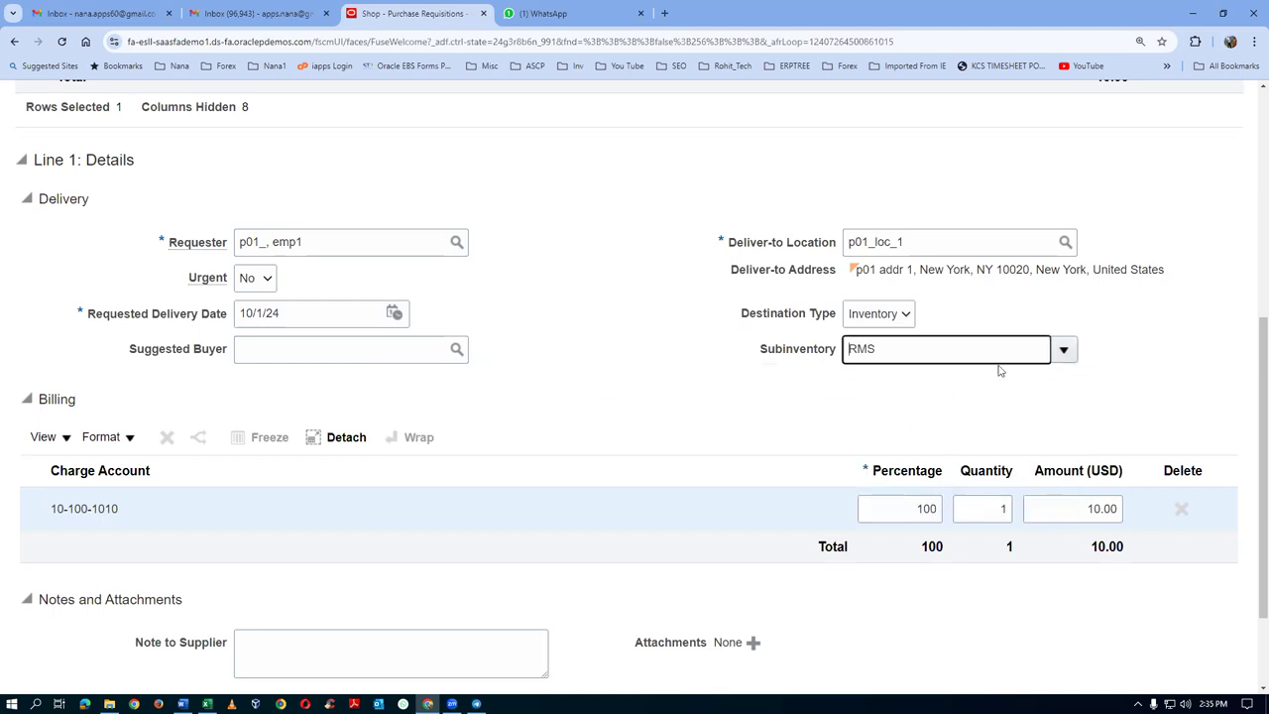
click(1064, 349)
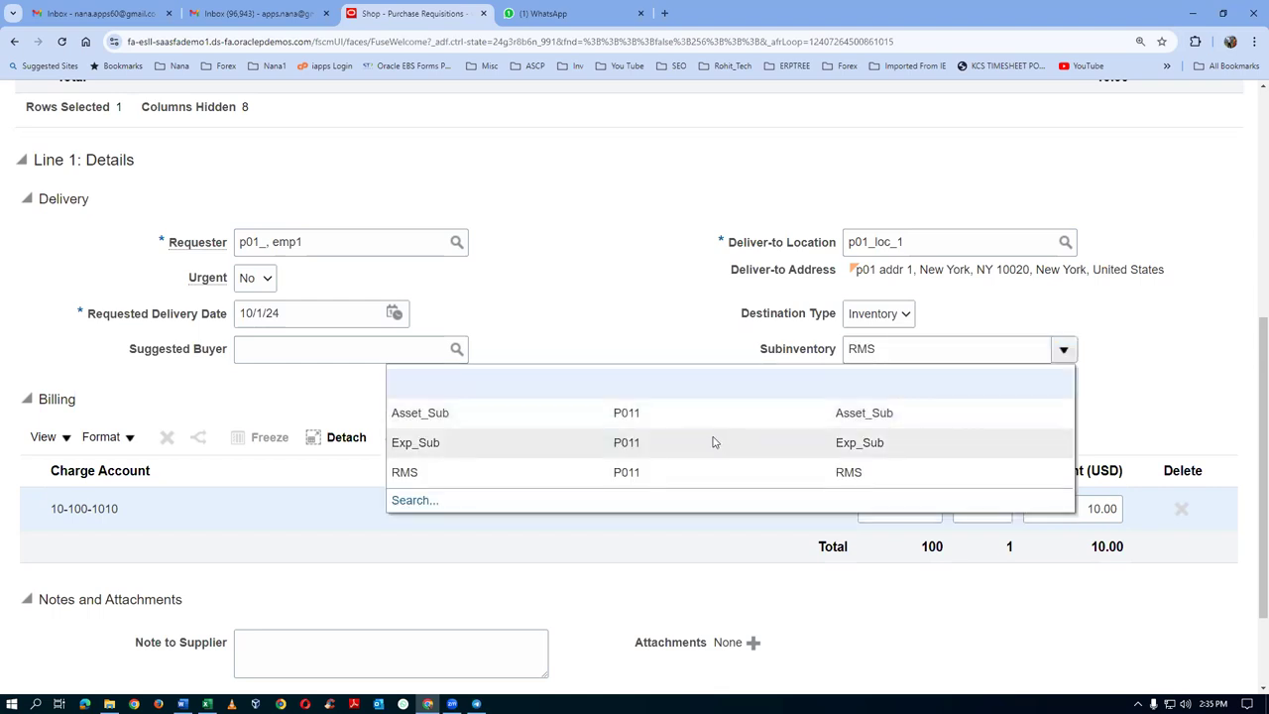
click(703, 415)
scroll(1136, 223, up, 3)
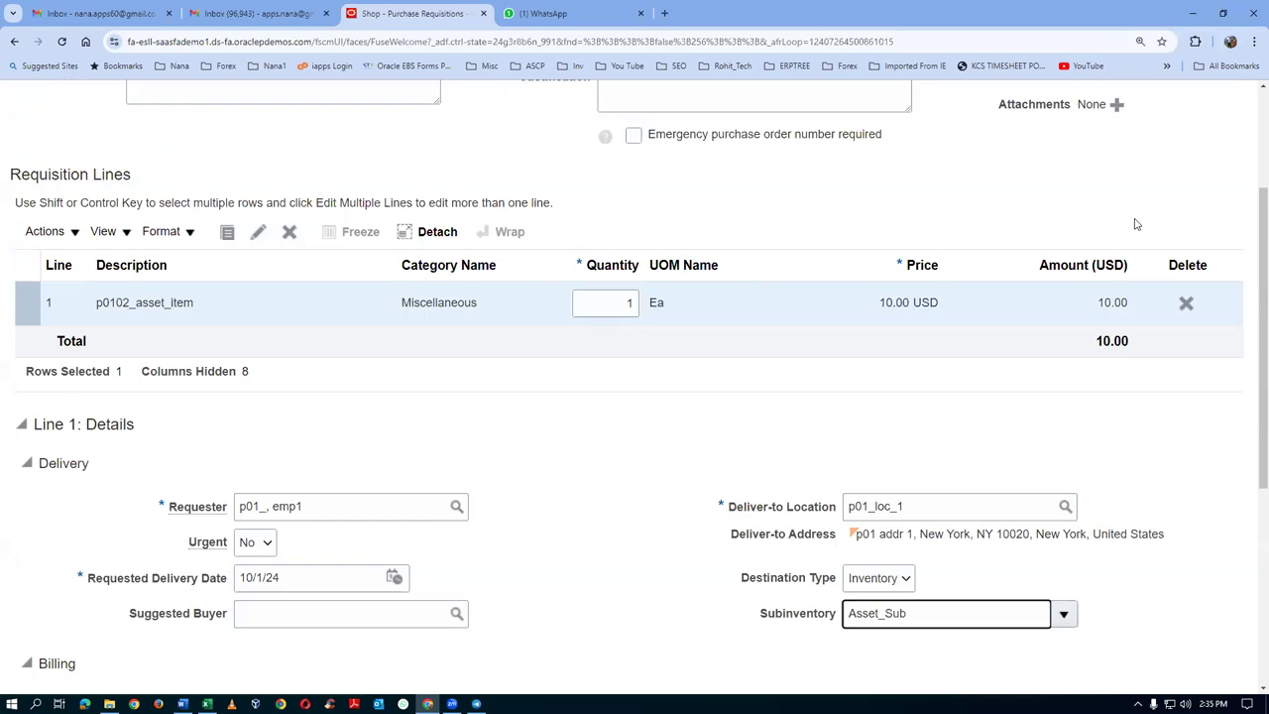
scroll(1136, 224, up, 4)
click(1129, 154)
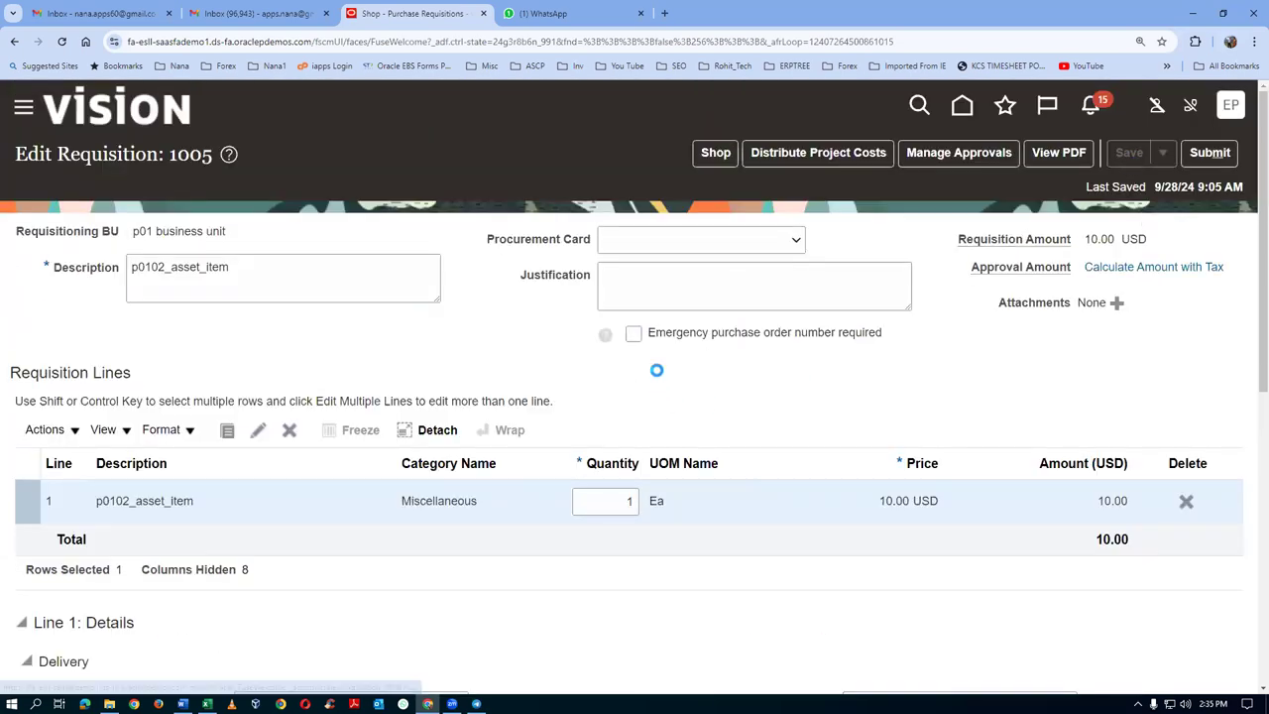
scroll(660, 382, down, 3)
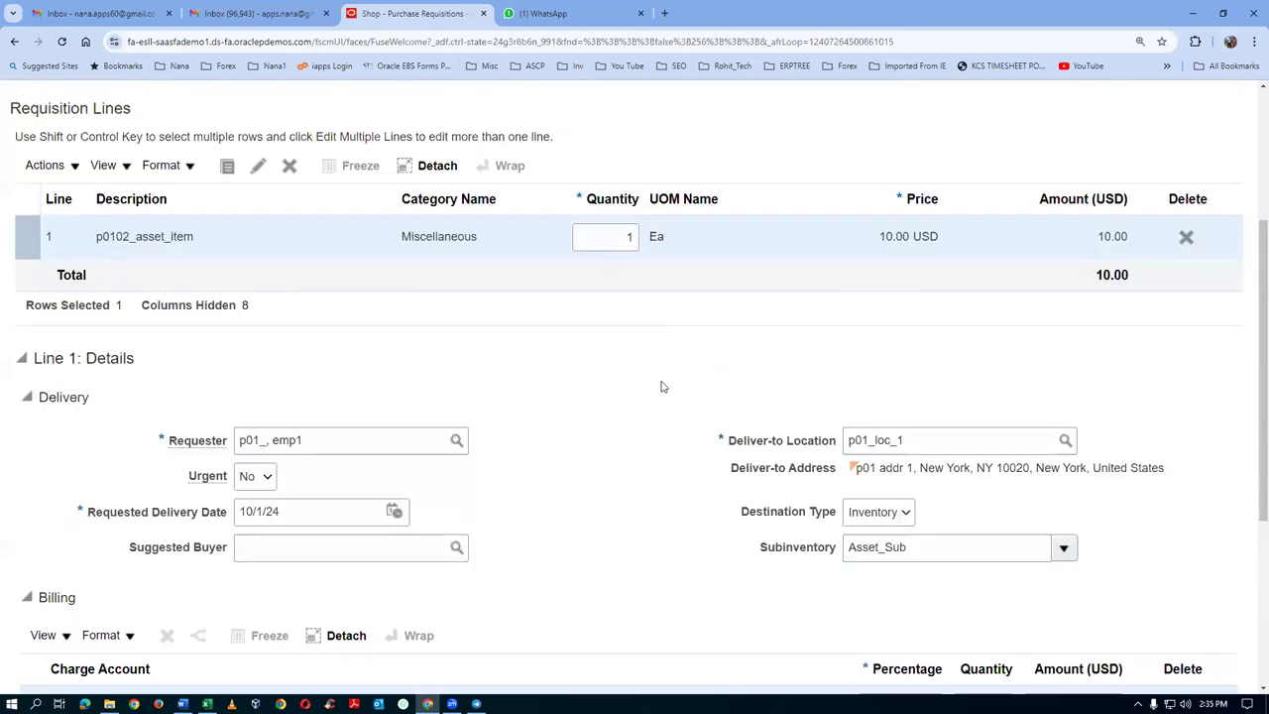
scroll(663, 387, down, 3)
Step: Set line 1's subinventory to RMS, and review rows 1 to 3 of the mapping table in the Word document
click(1065, 285)
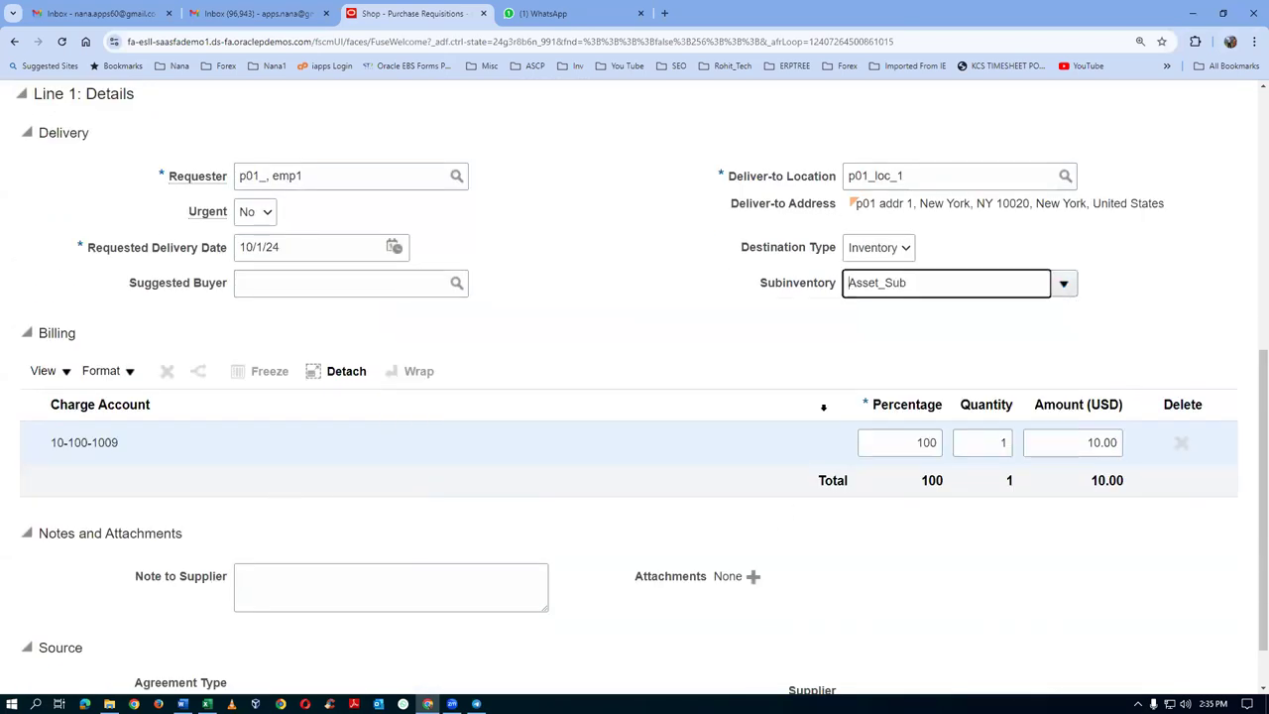
key(ctrl+a)
text(RMS)
key(alt+Tab)
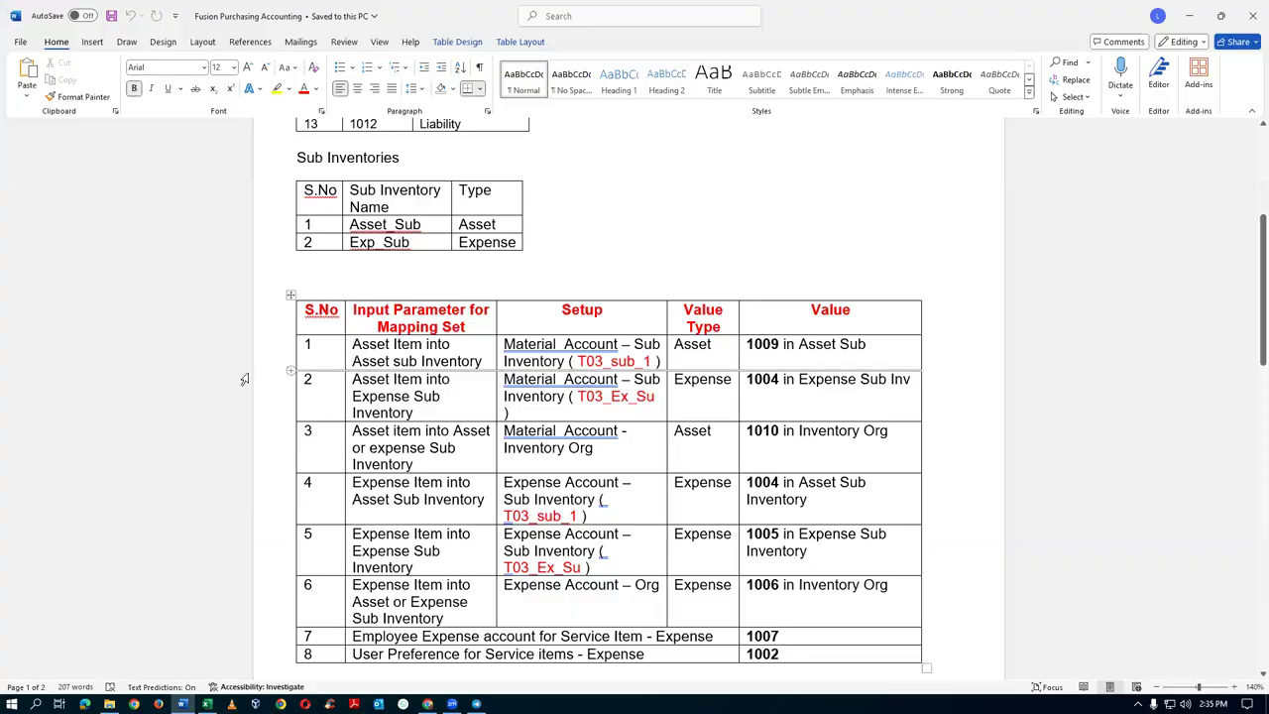
drag(257, 355, 251, 395)
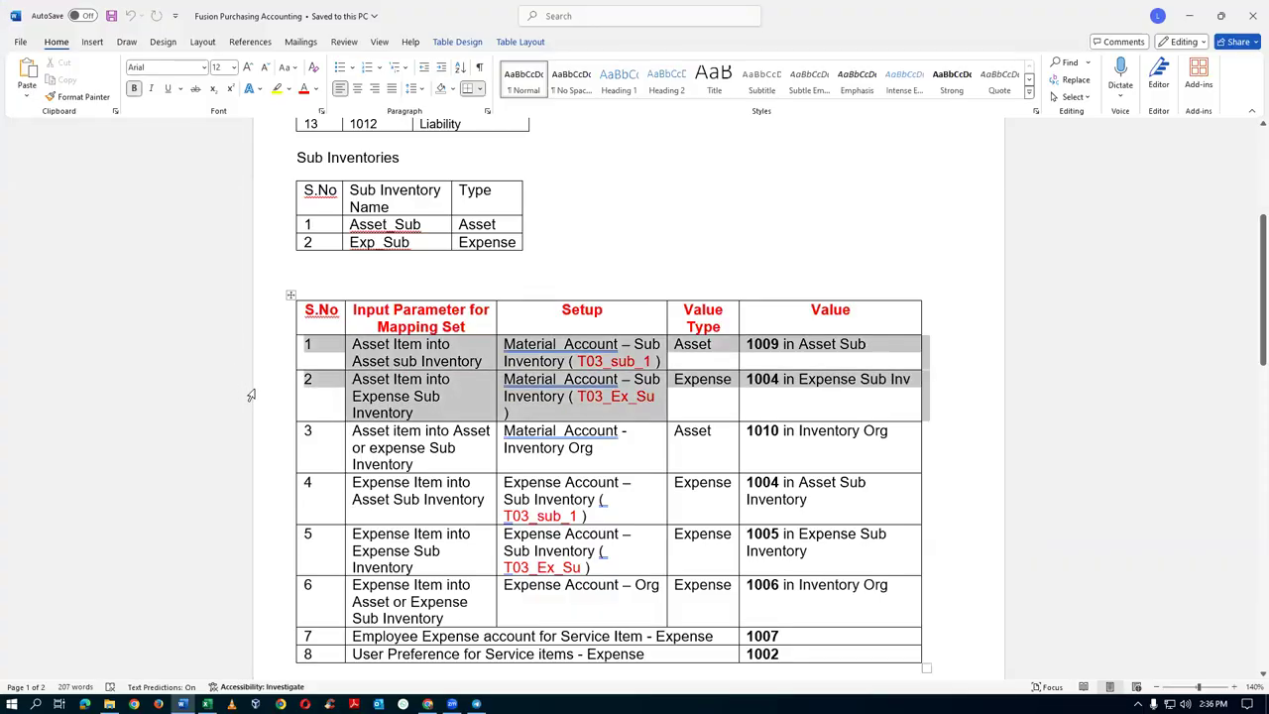
click(257, 451)
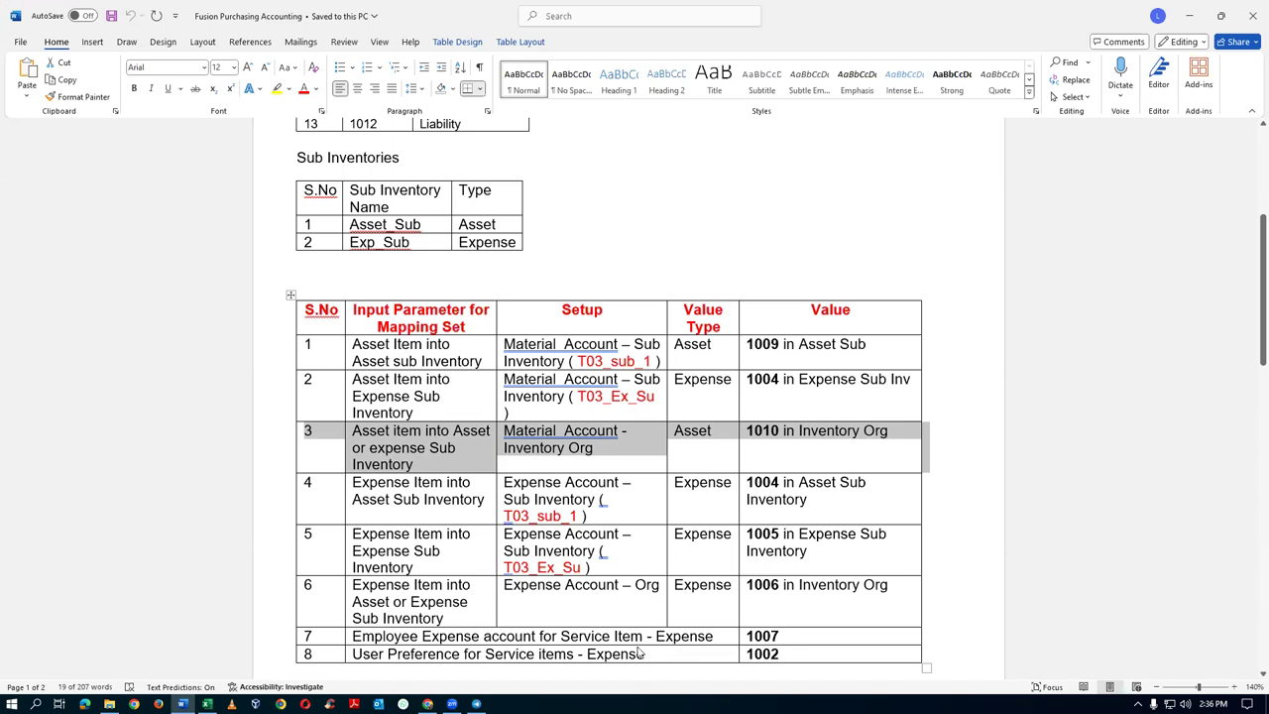
Step: Save the requisition with the RMS subinventory and compare line 1's charge account with row 3 of the mapping table
key(alt+Tab)
scroll(964, 407, up, 6)
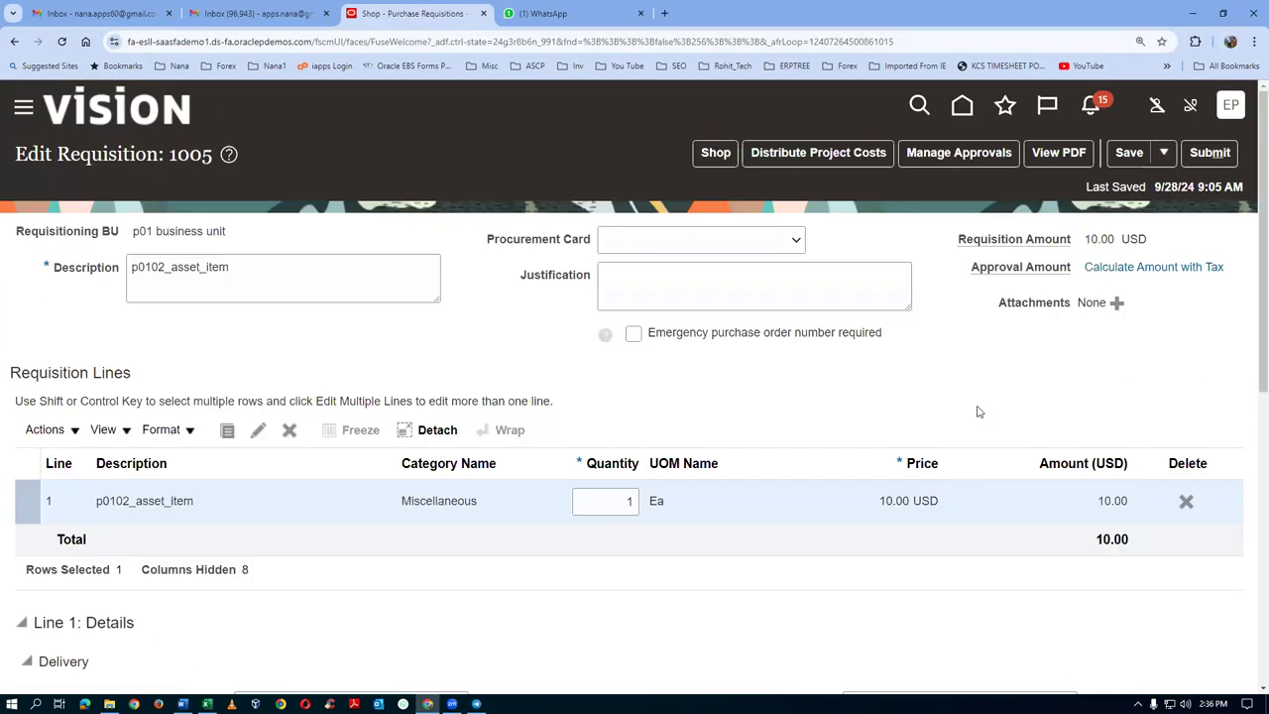
click(1133, 158)
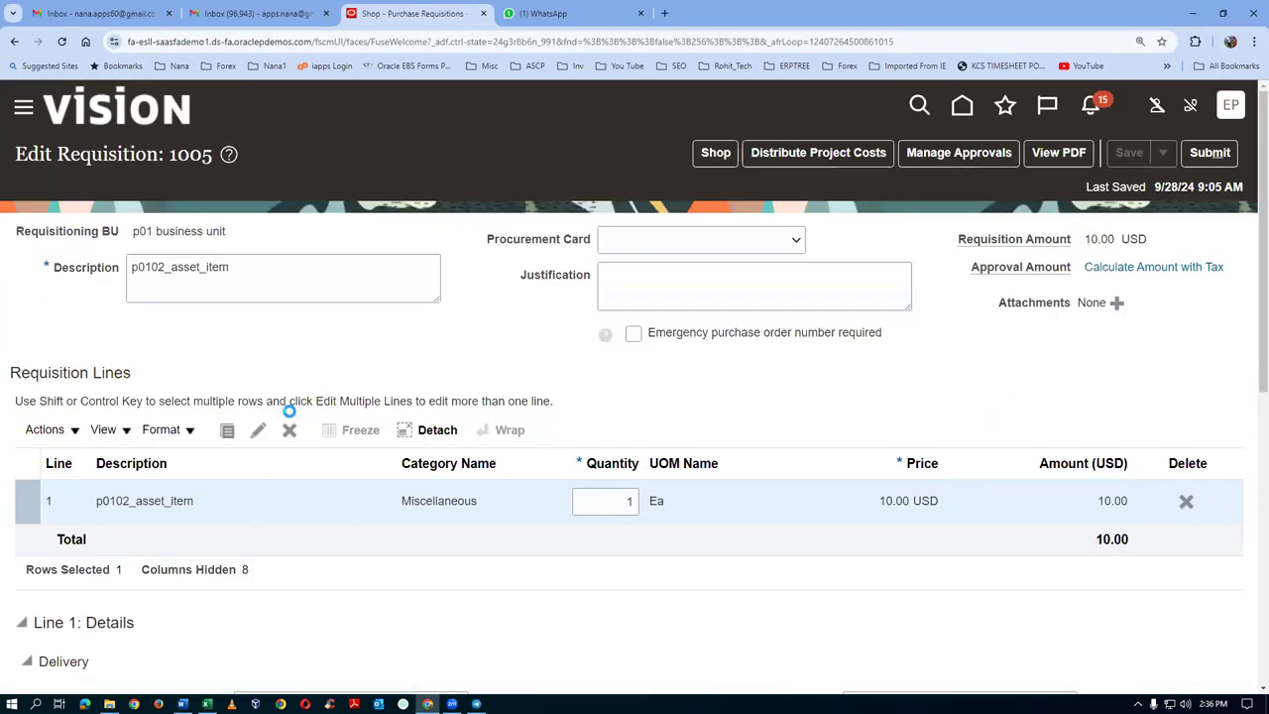
scroll(292, 416, down, 5)
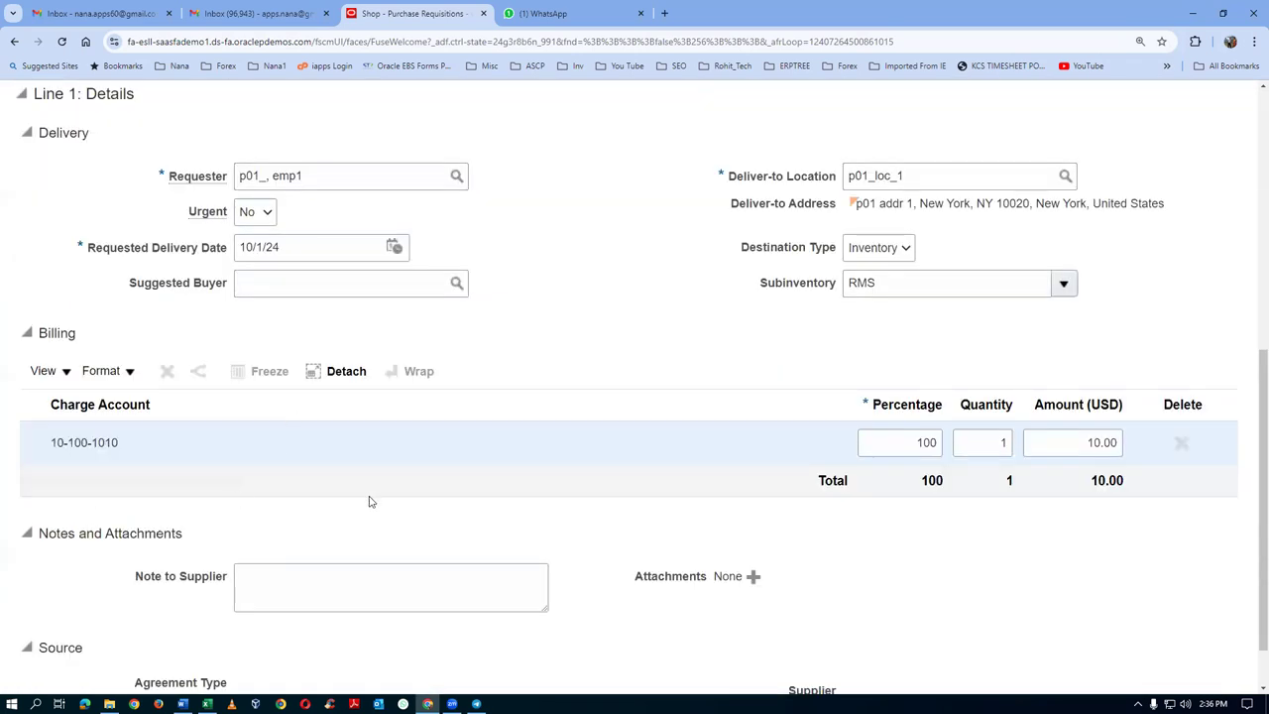
key(alt+Tab)
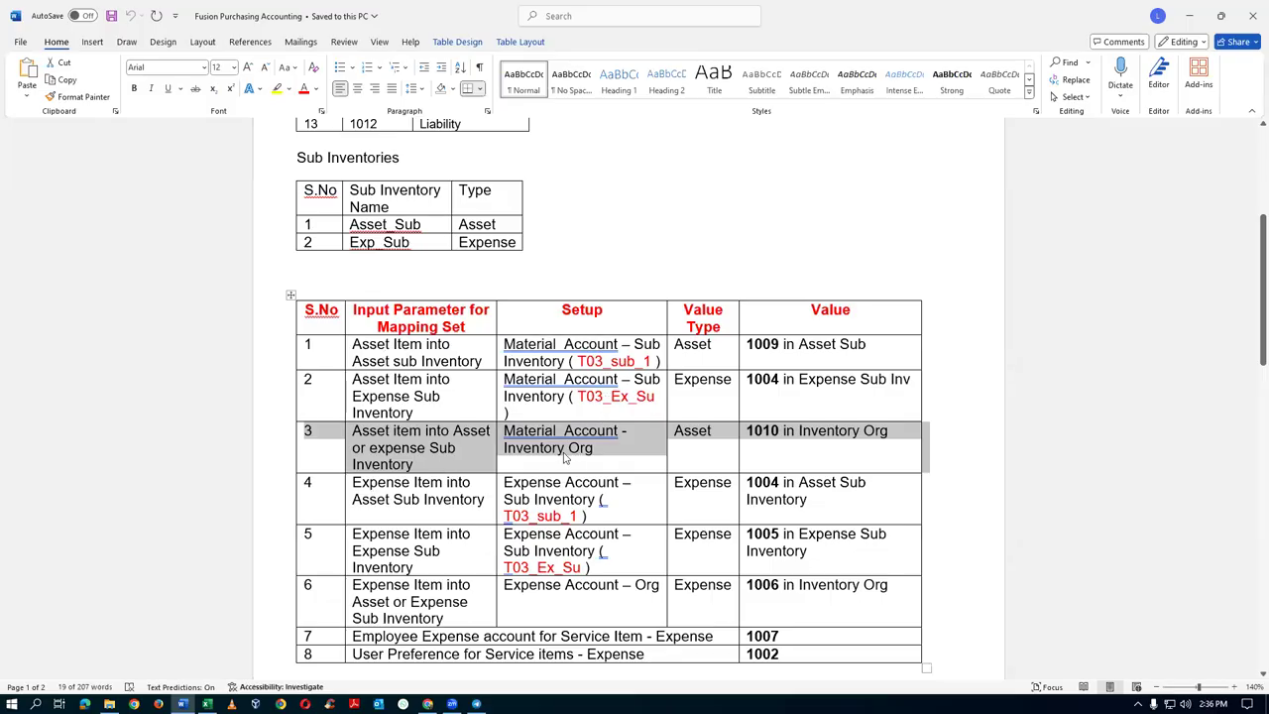
click(600, 458)
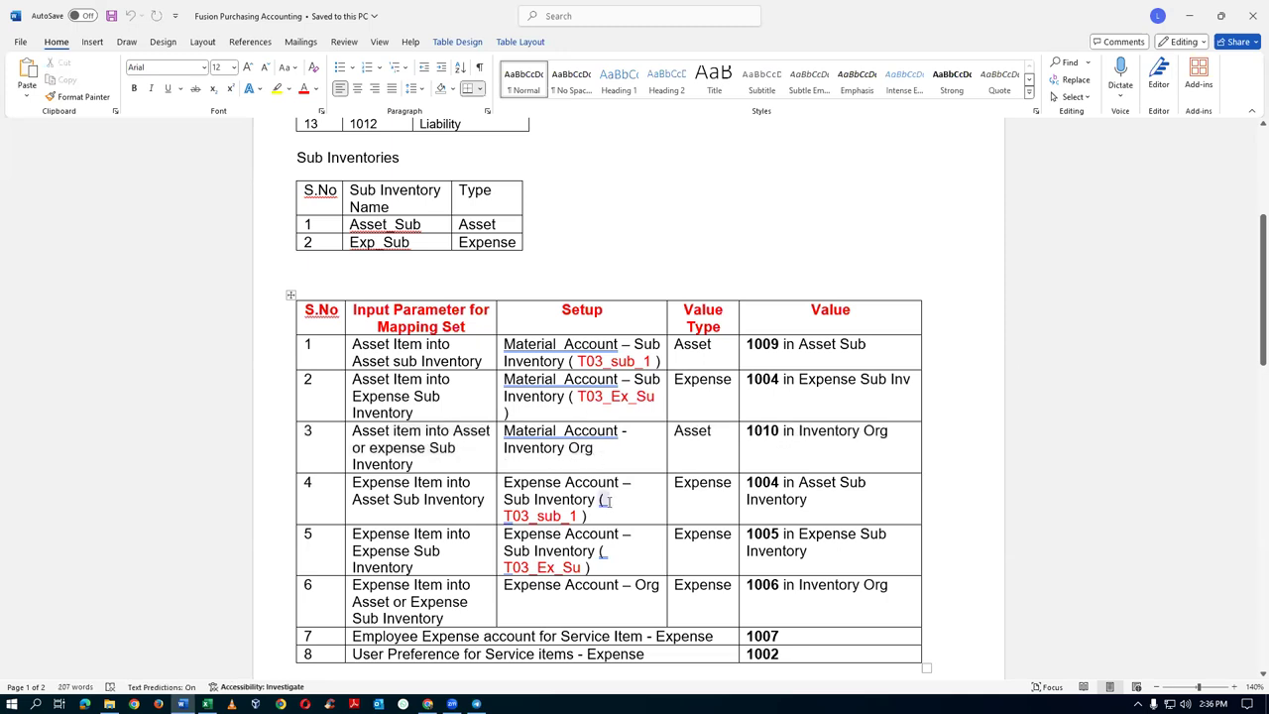
Step: Review the expense item rows 4 to 6 of the mapping table, and return to the requisition in the browser
scroll(600, 466, down, 2)
drag(271, 405, 258, 496)
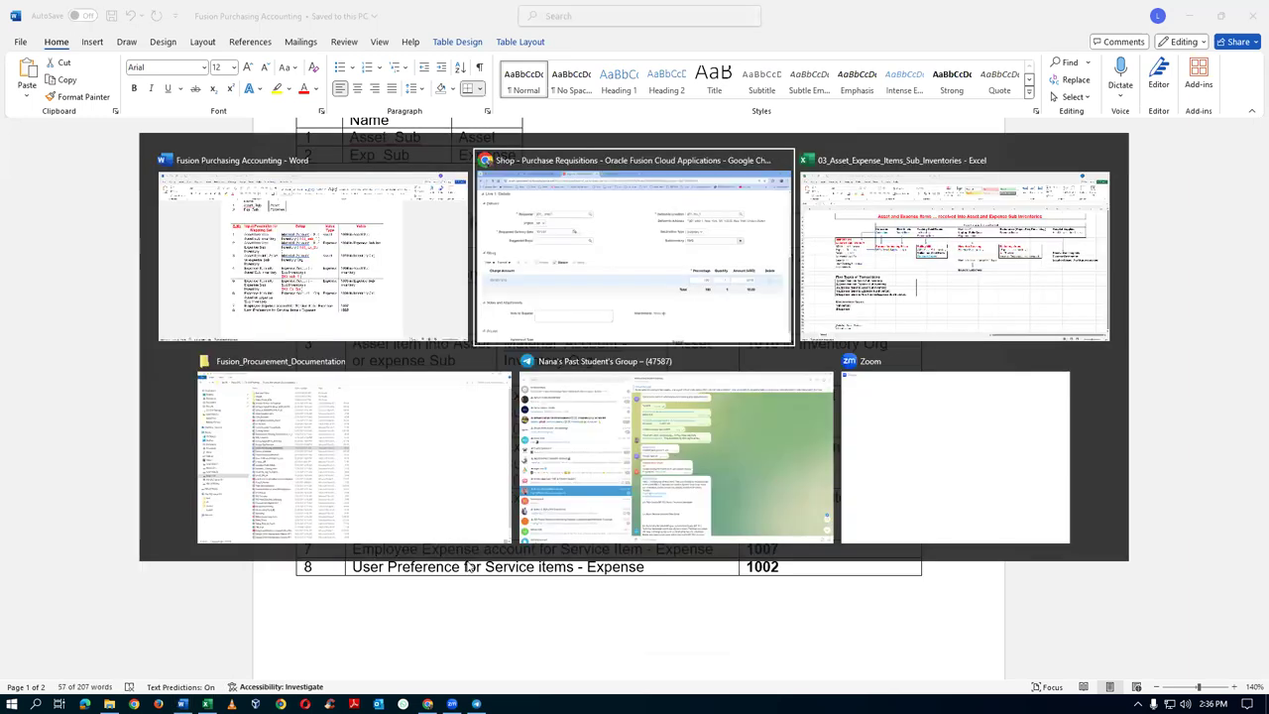
key(alt+Tab)
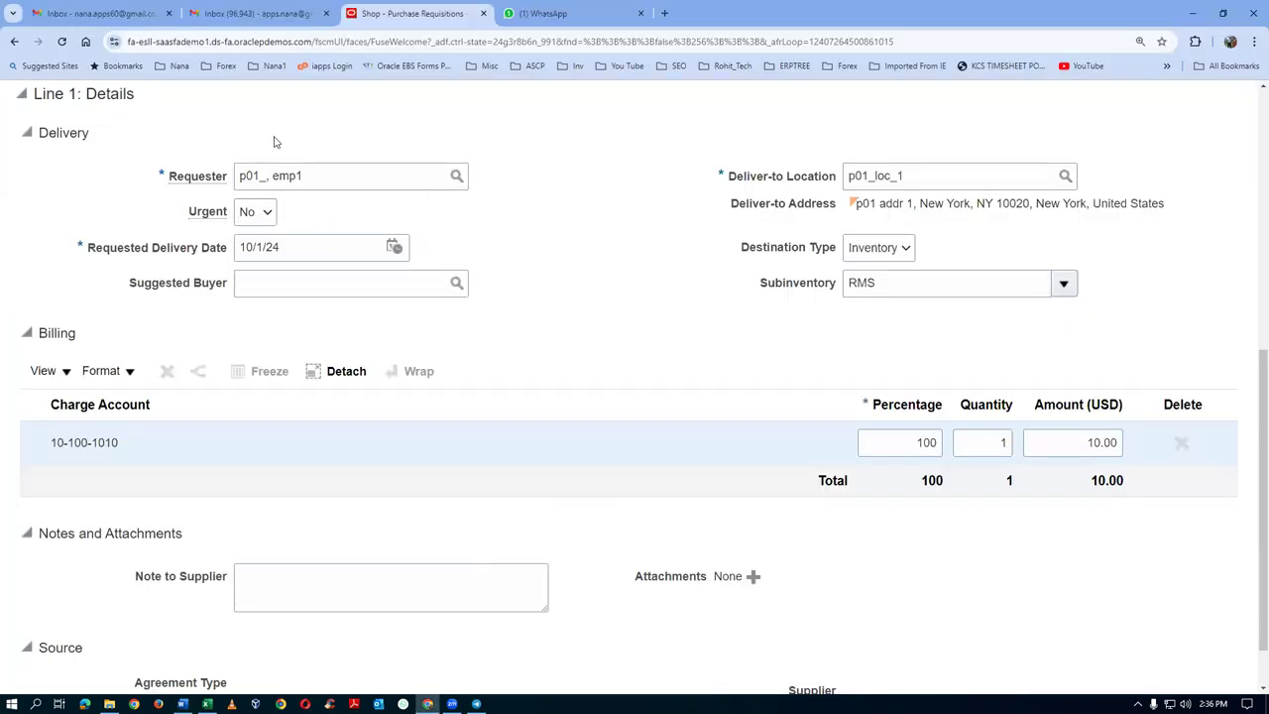
scroll(716, 263, up, 1)
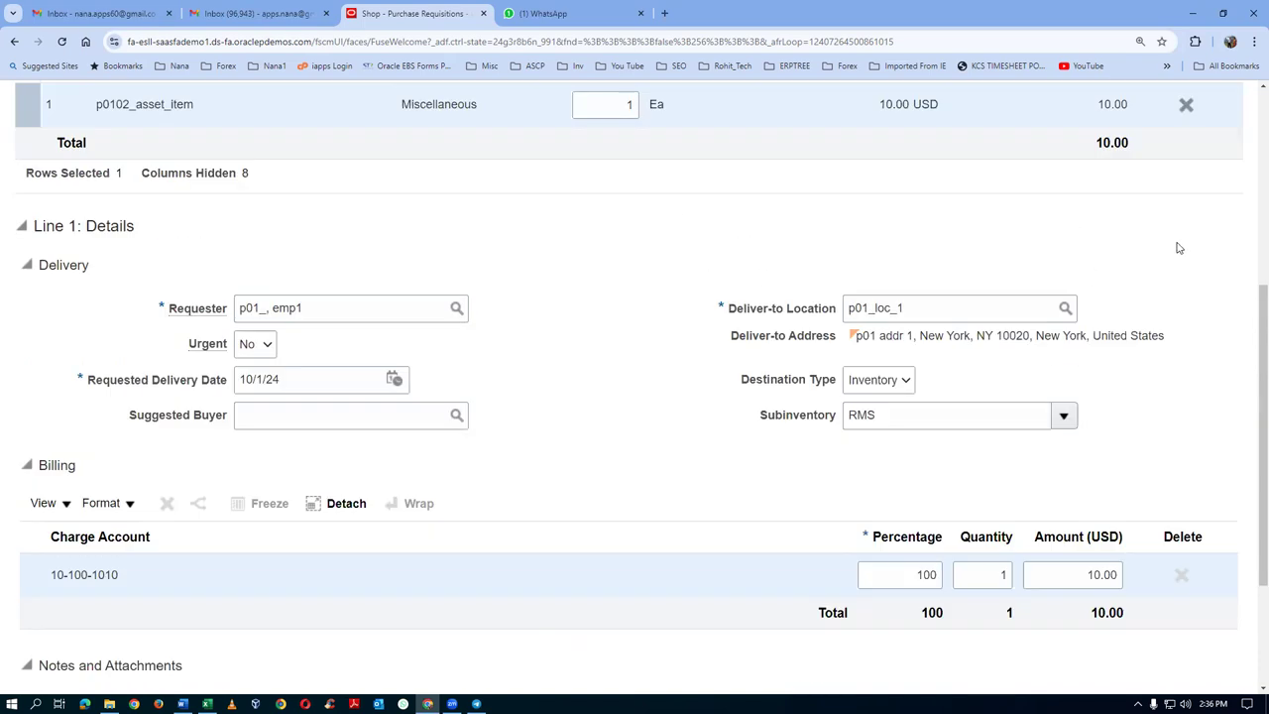
Step: Leave the requisition, return to the shopping page, and empty the shopping cart
scroll(1094, 318, up, 3)
scroll(1098, 301, up, 1)
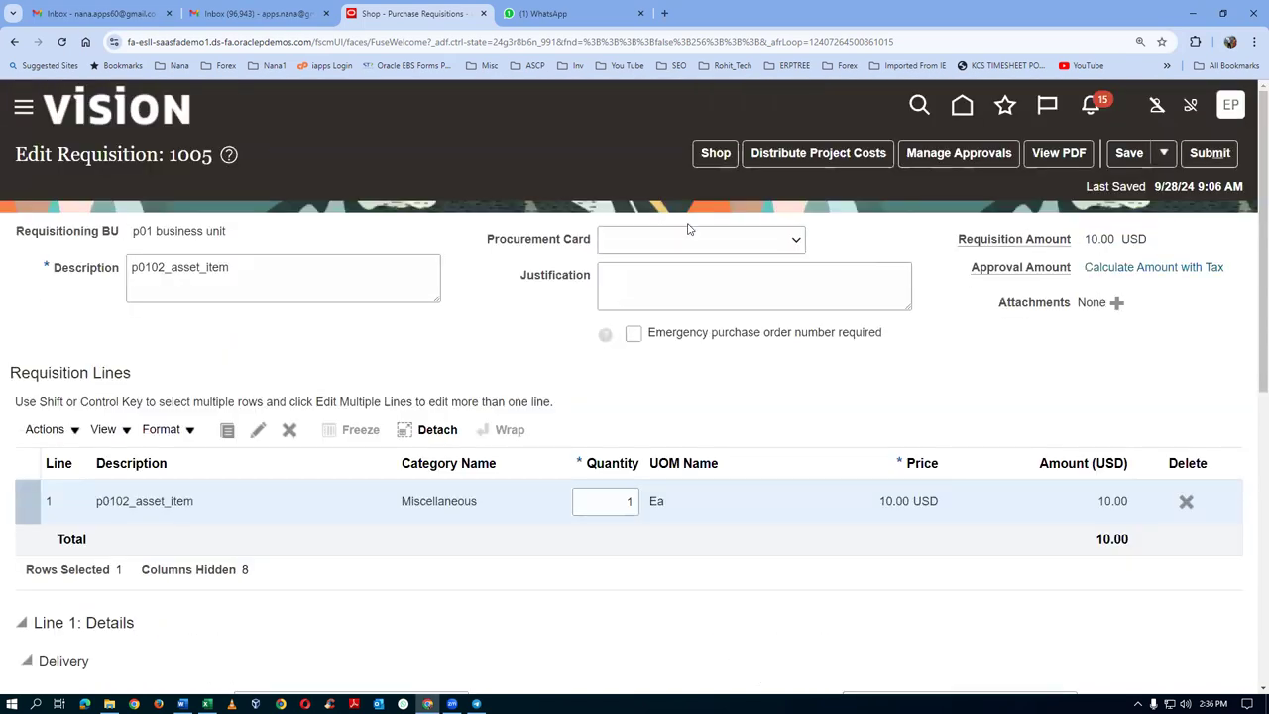
click(716, 153)
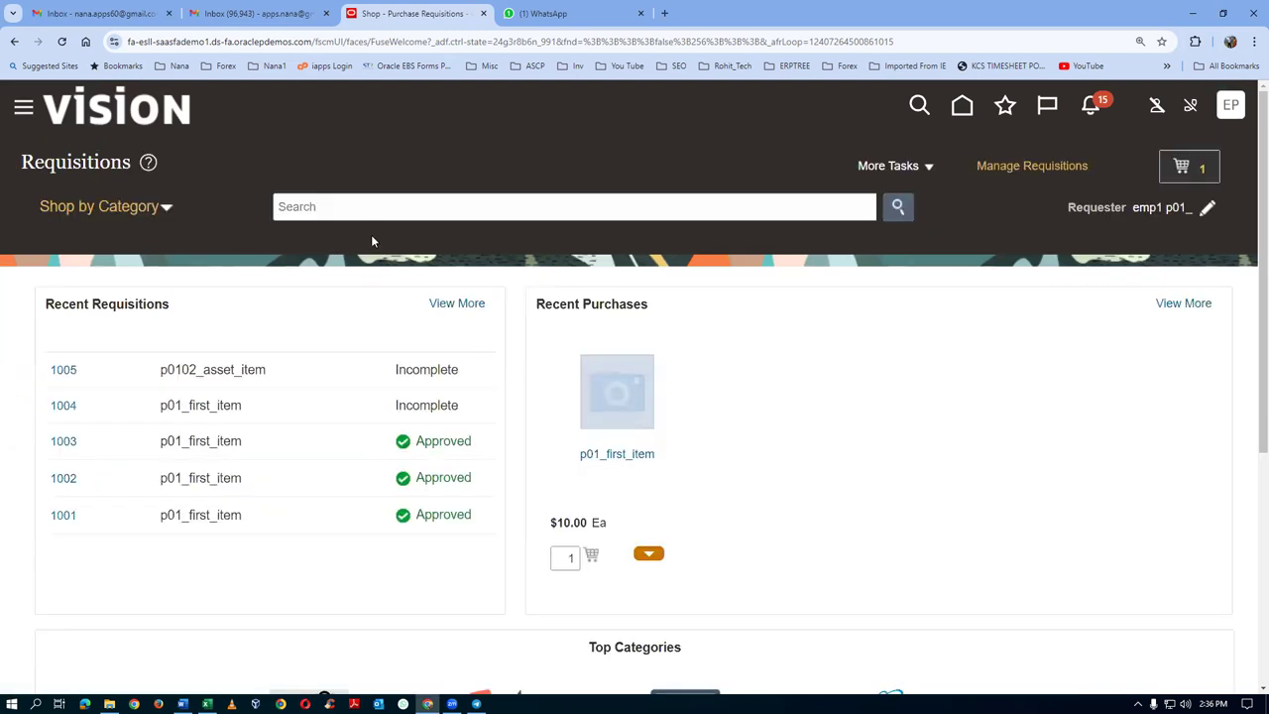
click(1197, 174)
Step: Duplicate the requisitions browser tab and open Setup and Maintenance in the copy
right_click(378, 12)
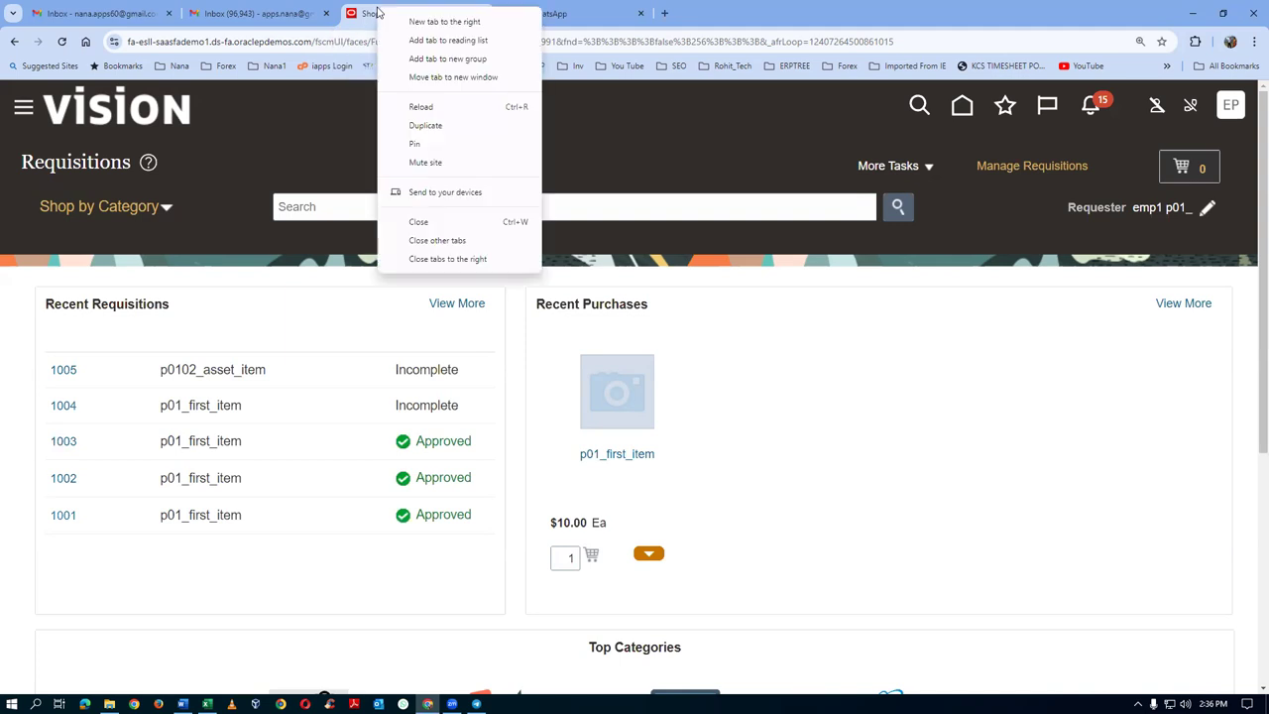
click(423, 124)
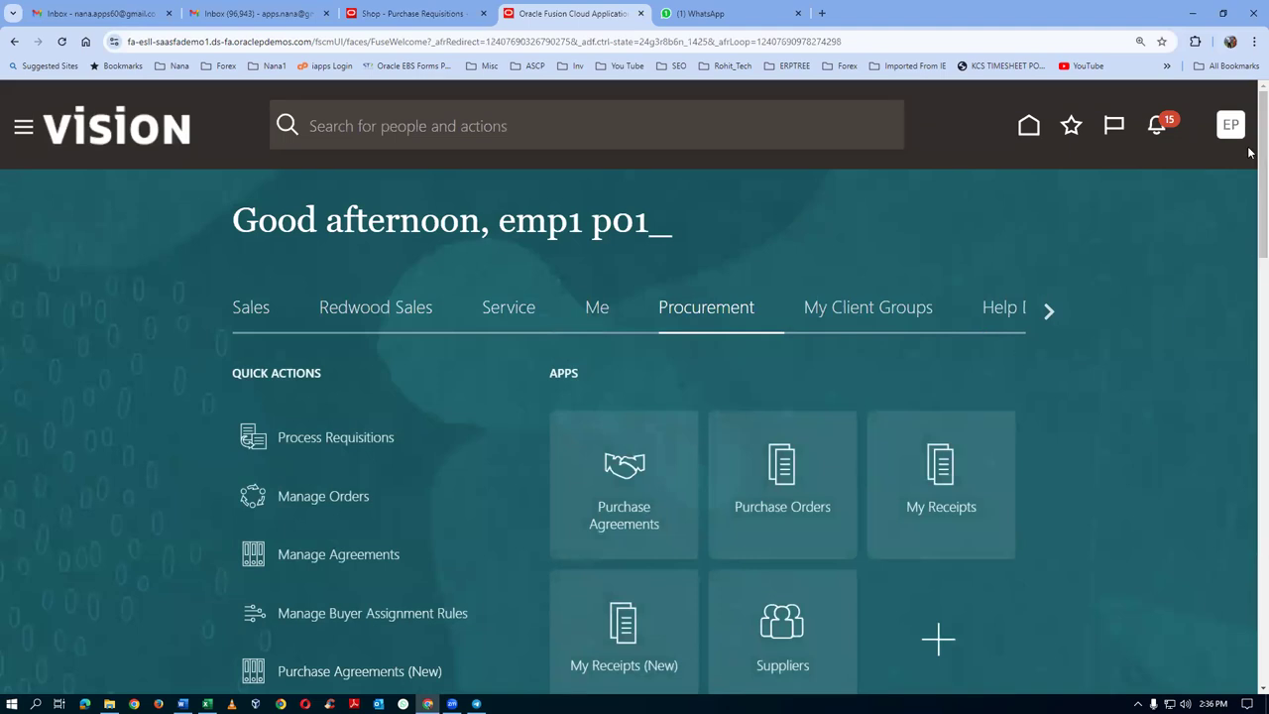
click(1230, 125)
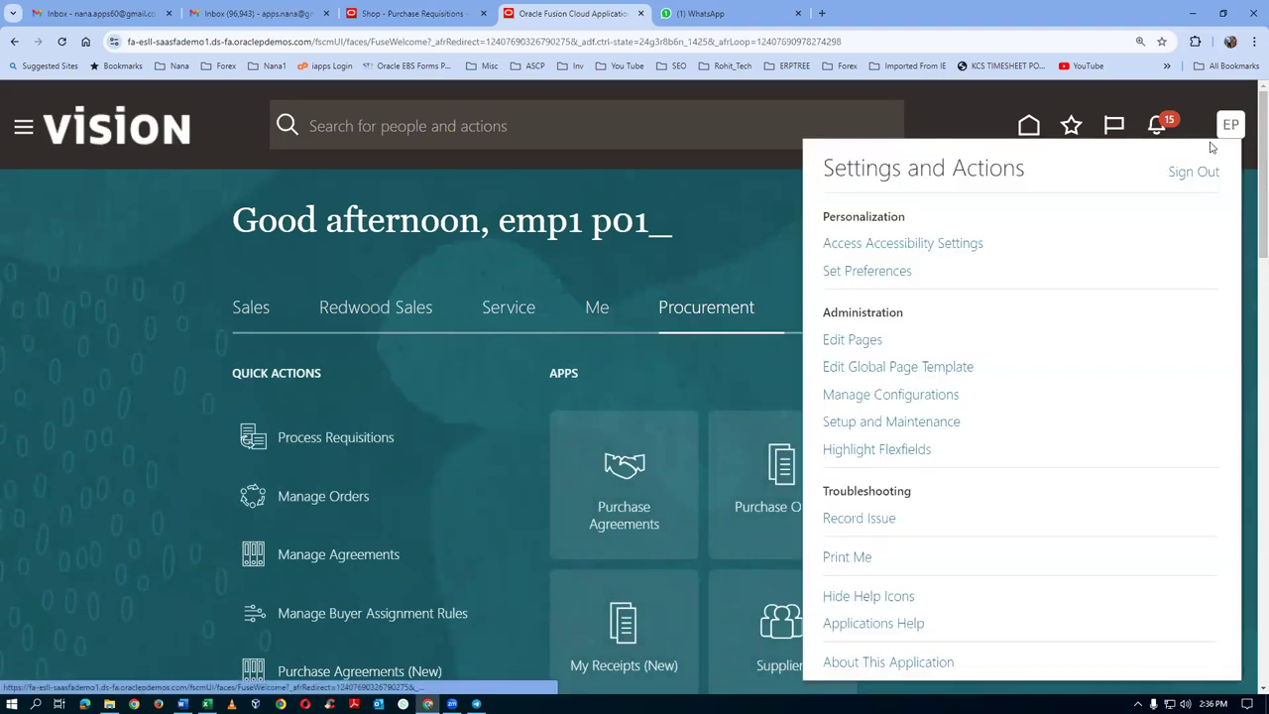
click(874, 426)
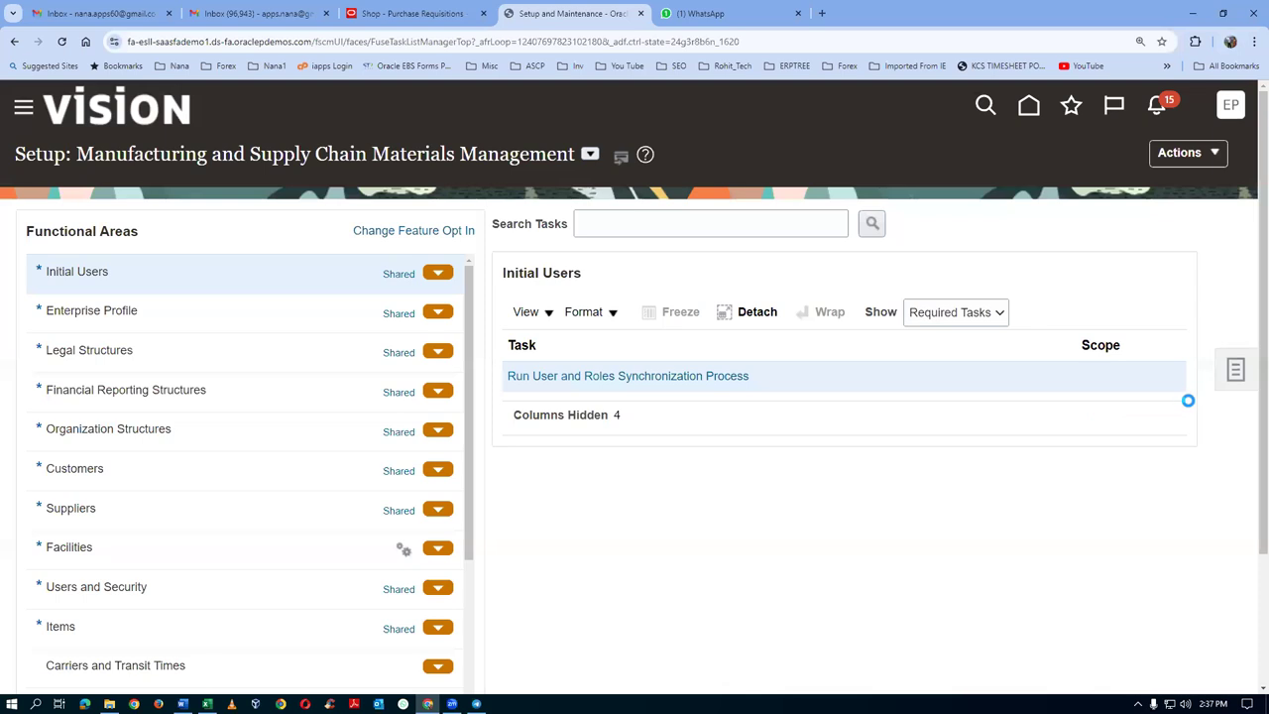
Step: Search the setup tasks for man%map%set% and open Manage Mapping Sets for the Cost Accounting functional area
click(1227, 373)
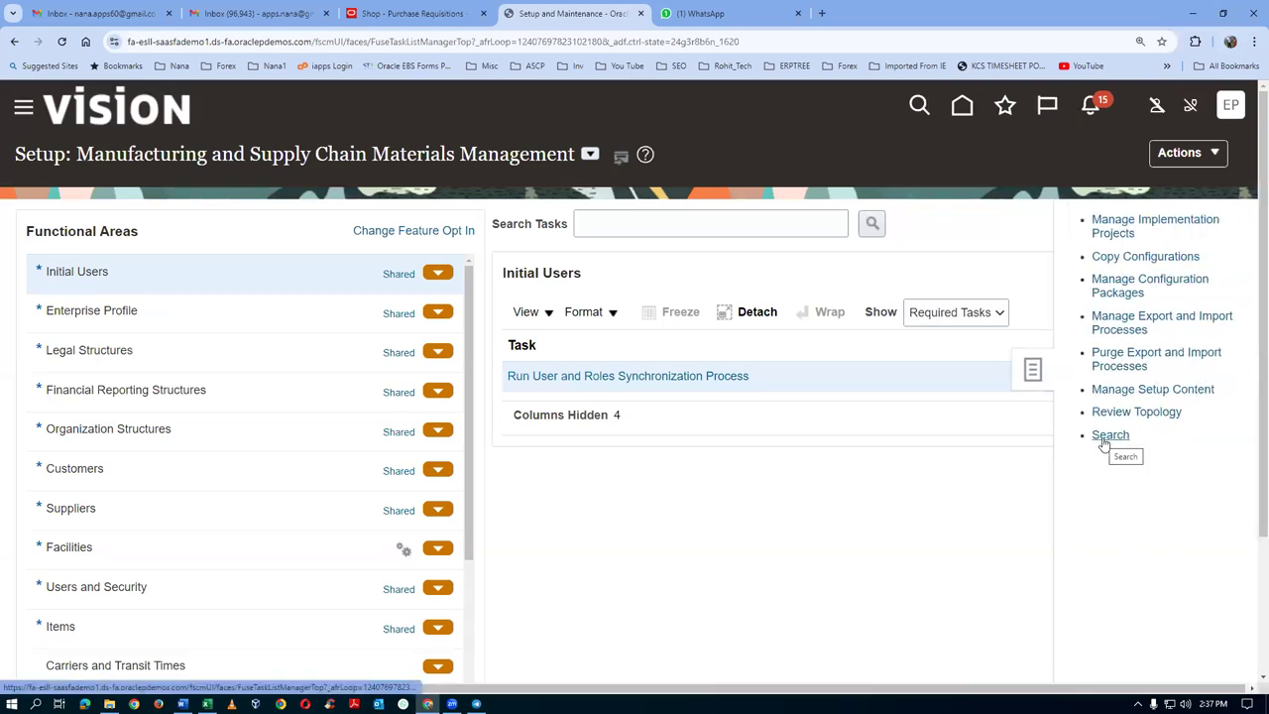
click(873, 499)
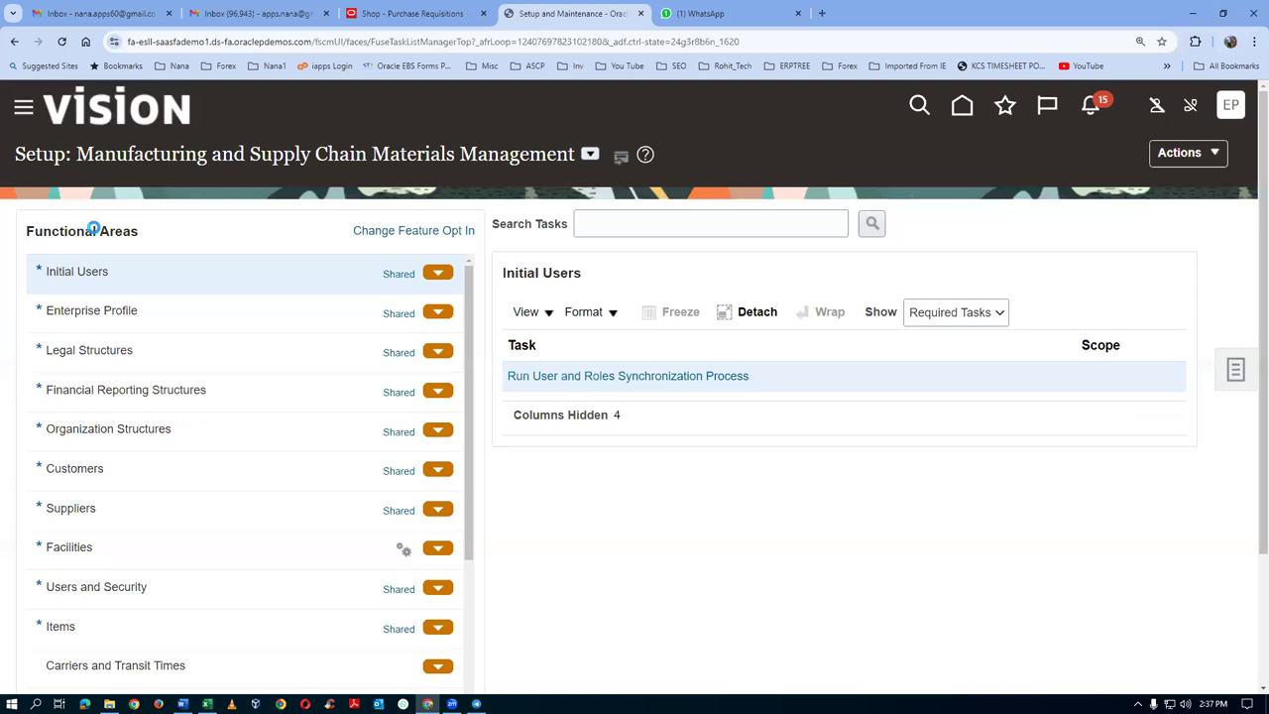
click(626, 218)
text(man%map%set%)
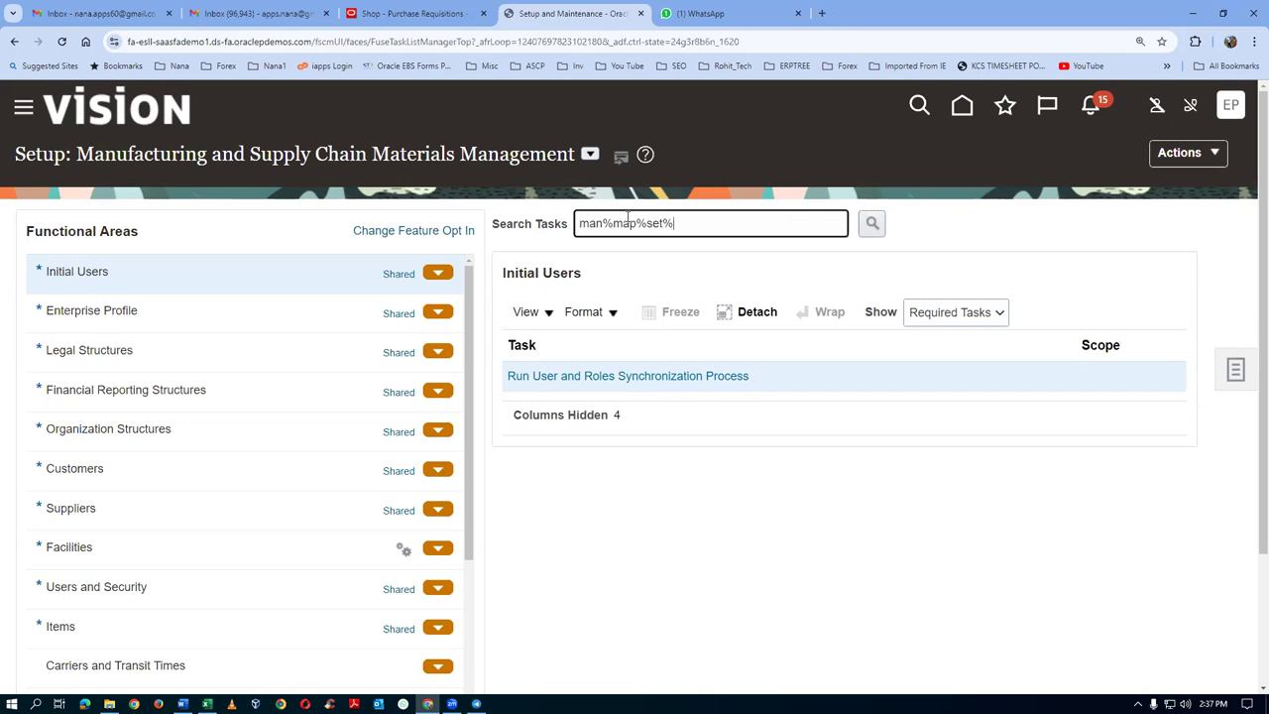
key(Return)
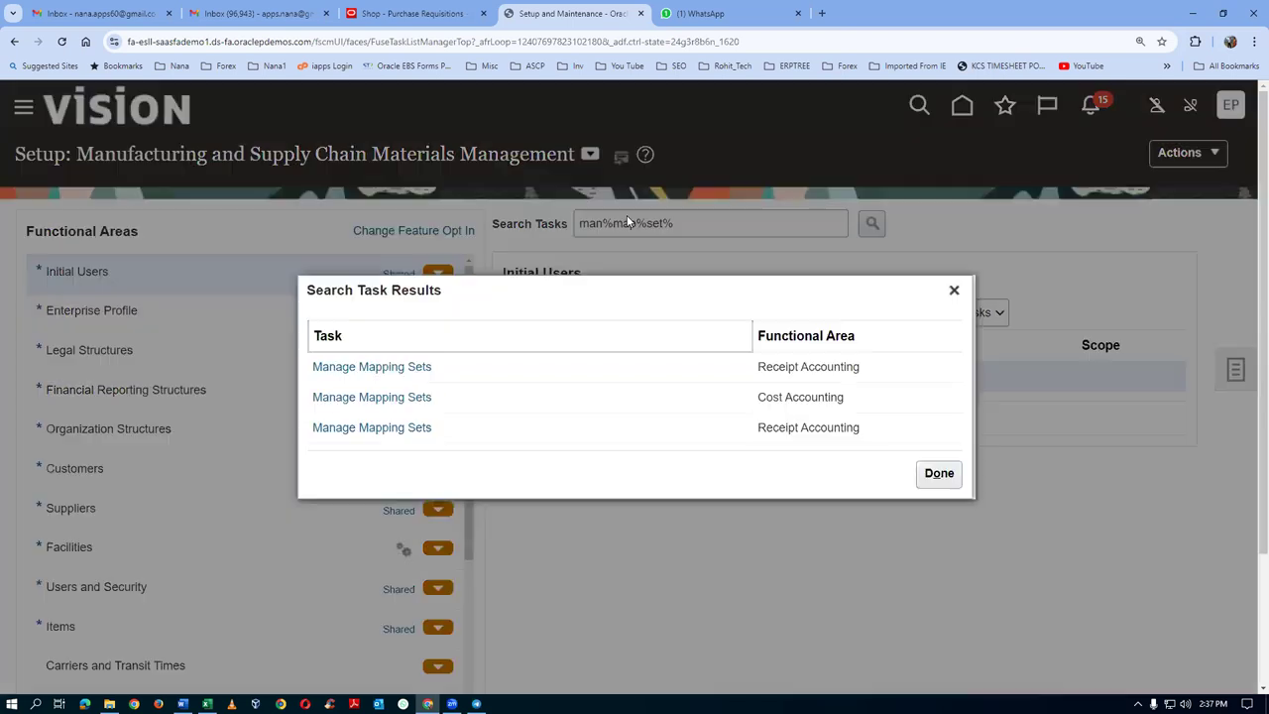
click(386, 397)
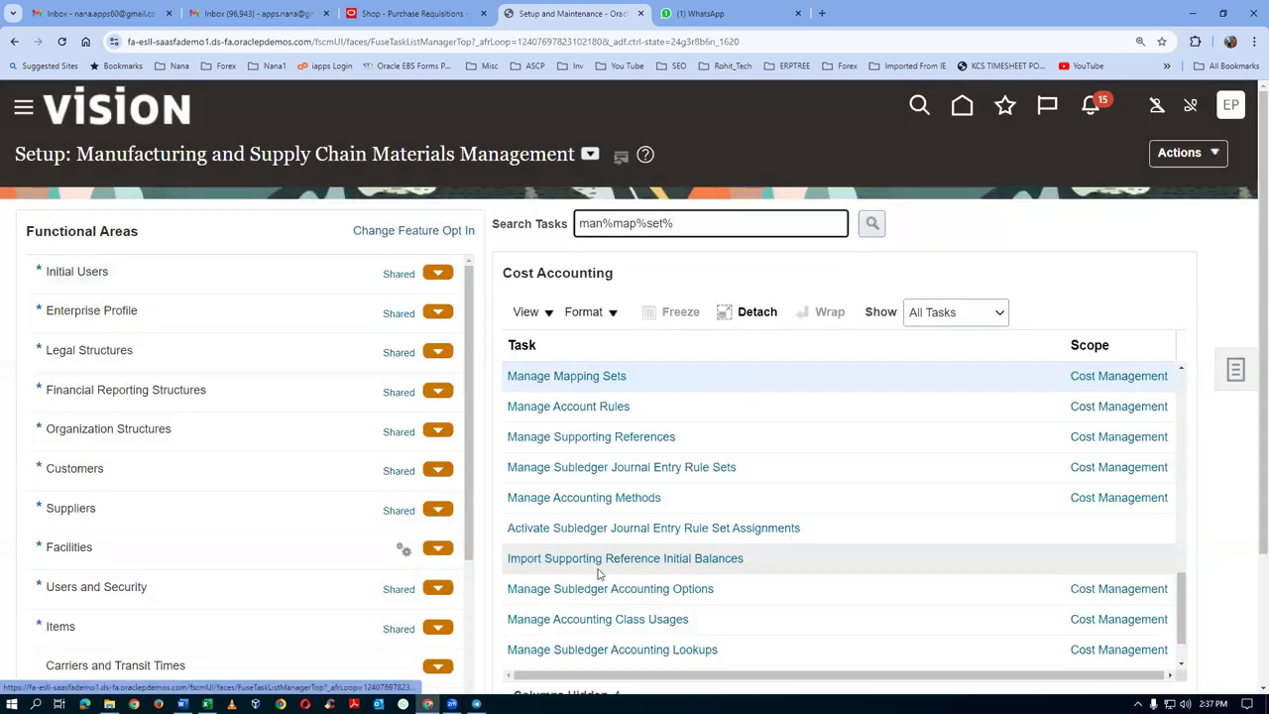
click(560, 386)
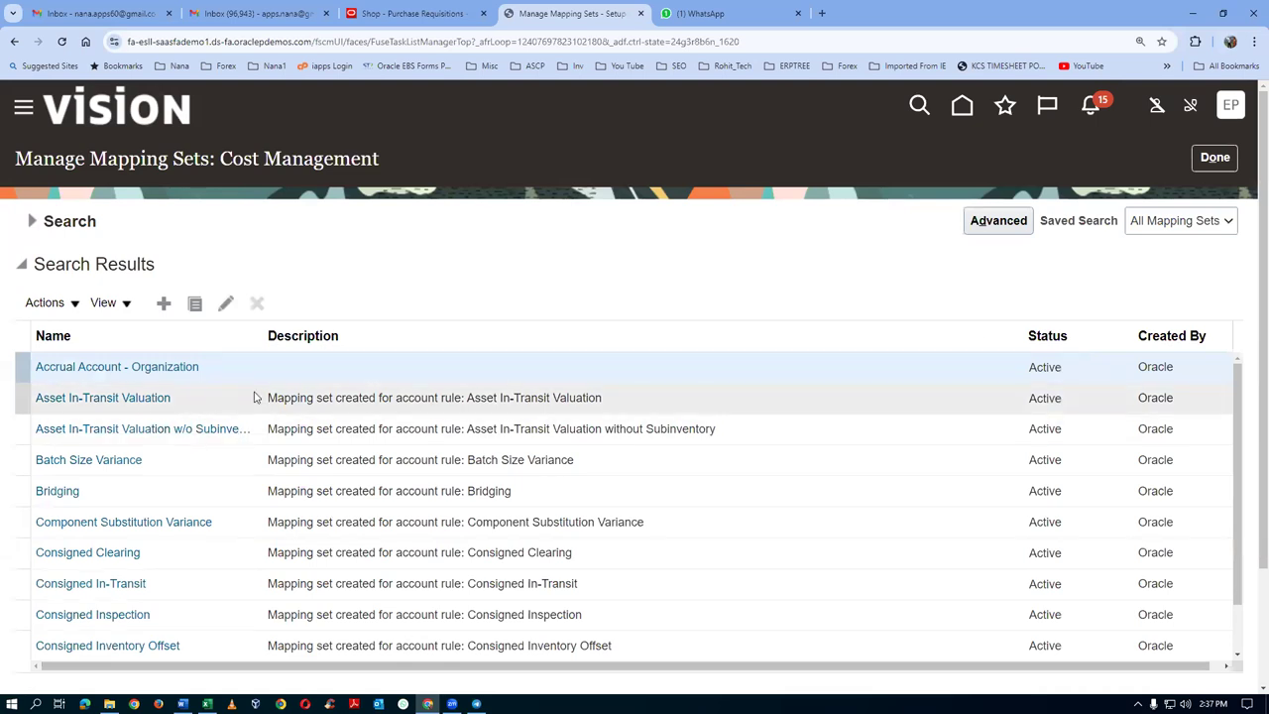
Step: Search the mapping sets by name for the expense sets and open Expense Account - Subinventory
click(32, 221)
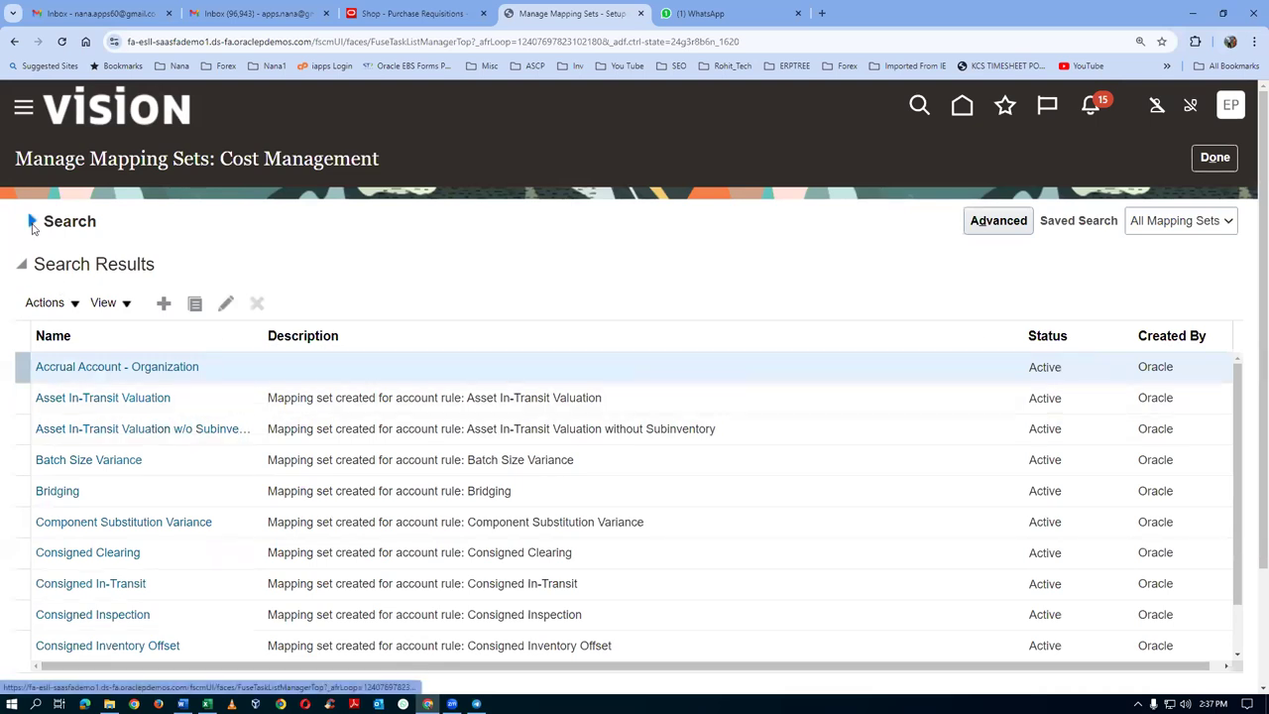
click(248, 256)
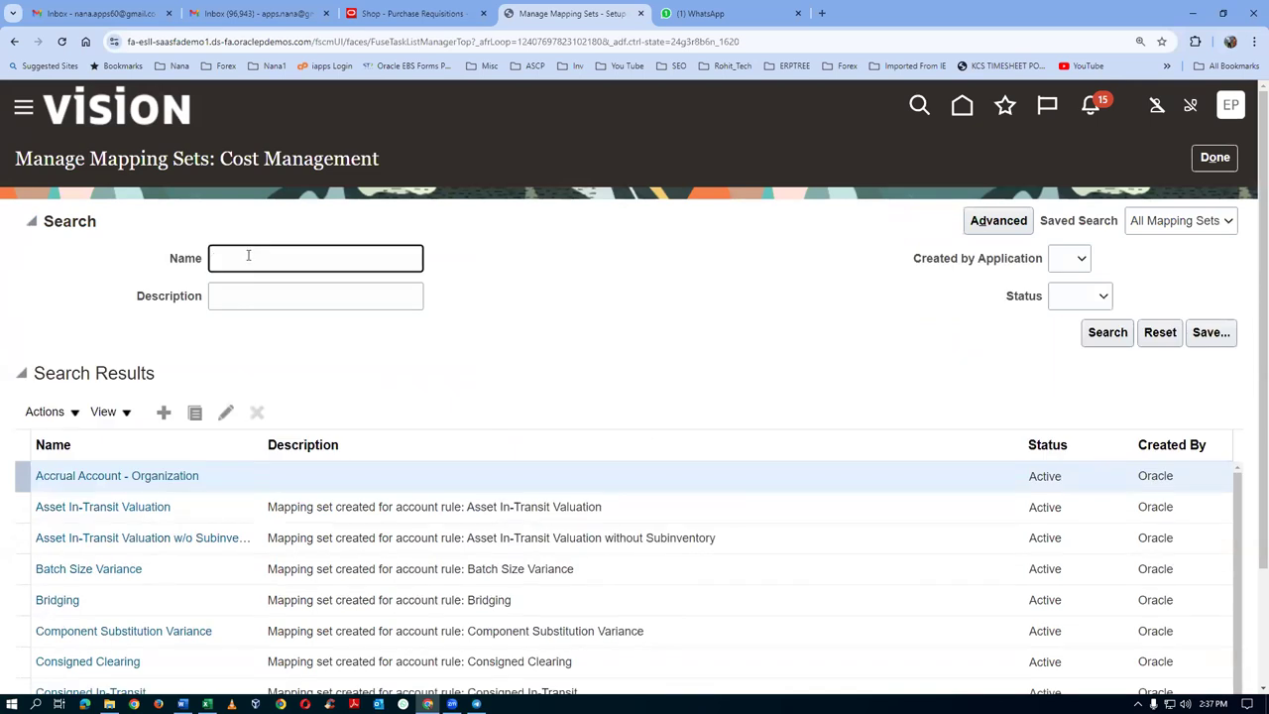
text(expenE)
key(Delete)
click(1131, 332)
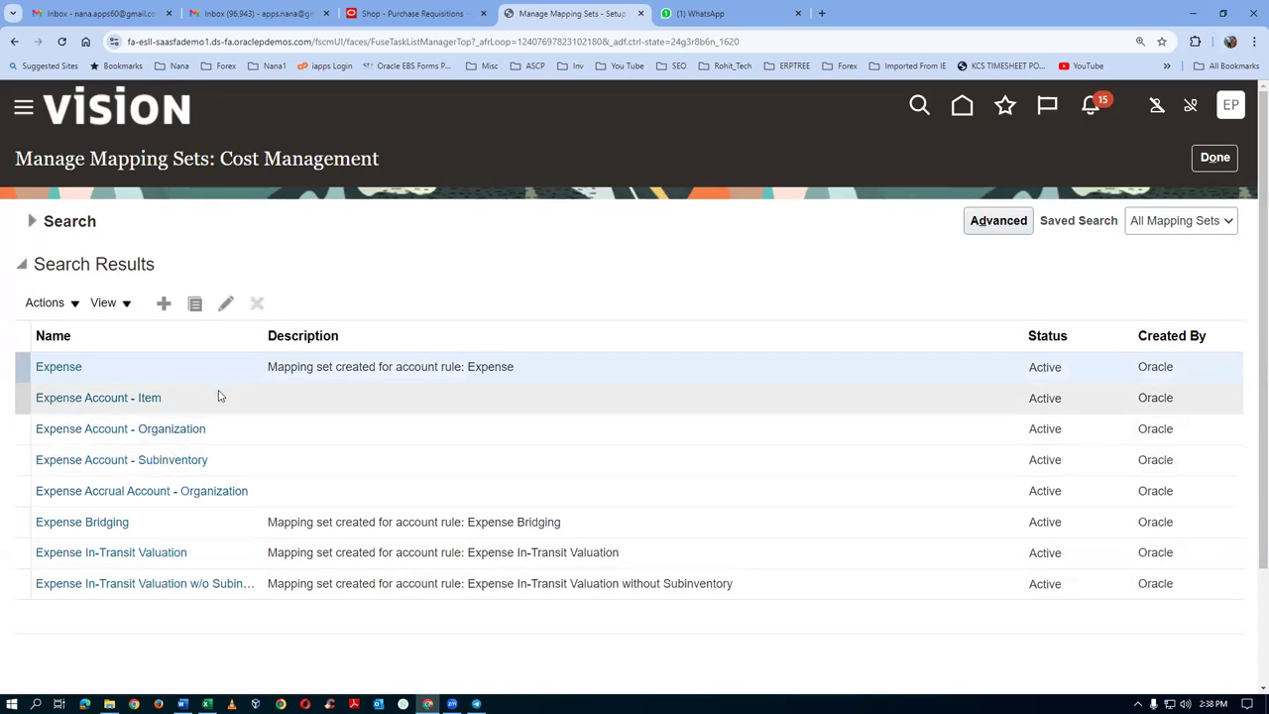
click(91, 472)
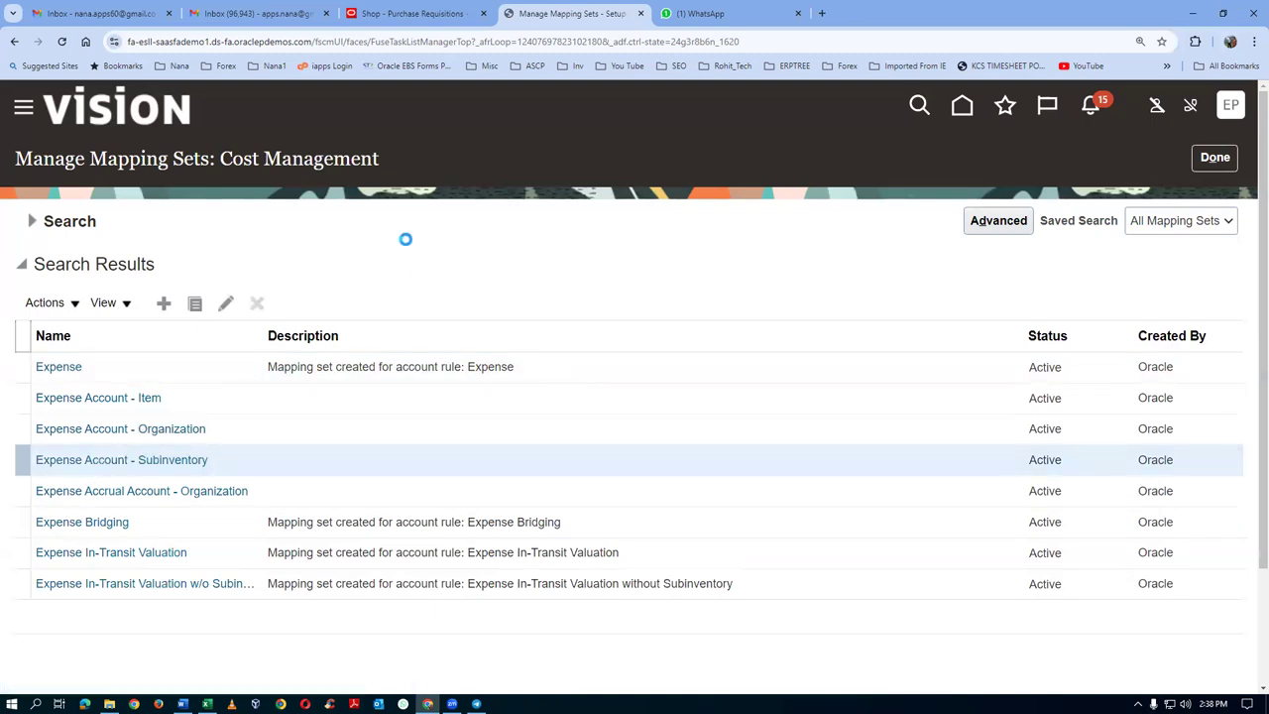
Step: Set the mapping set's chart of accounts to p01_COA and add a blank mapping row for it
scroll(482, 428, down, 1)
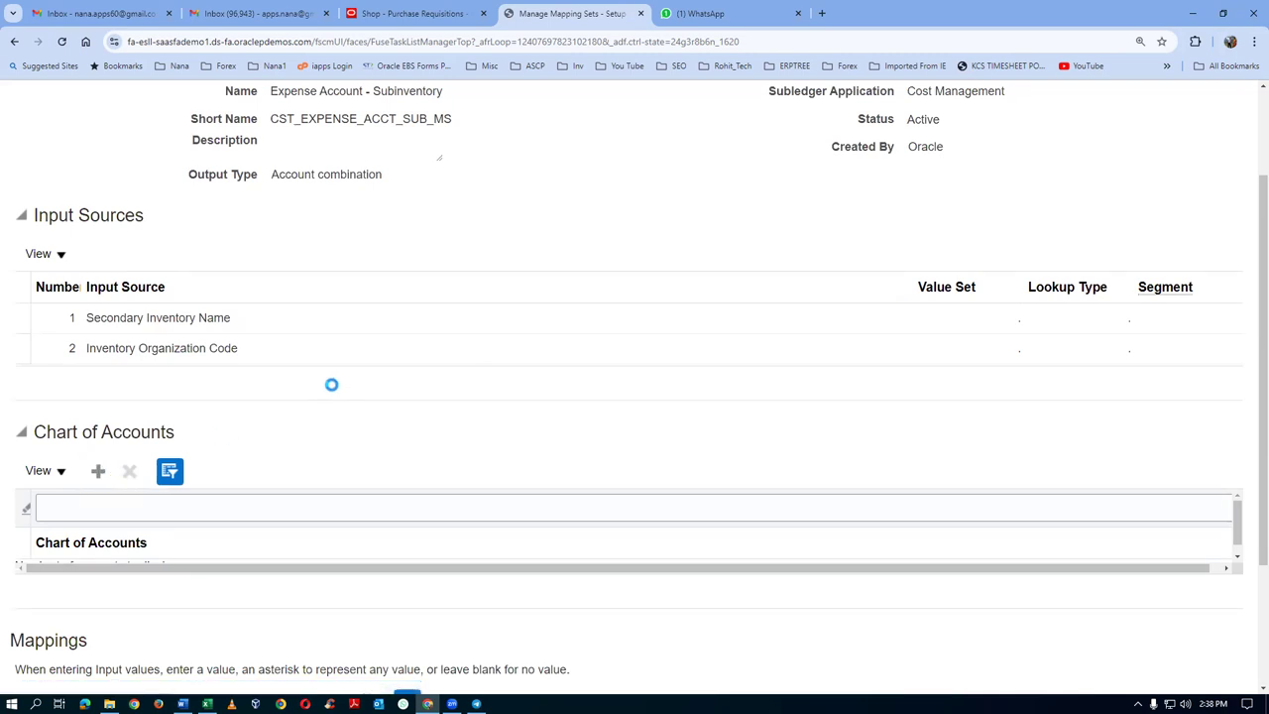
scroll(334, 390, down, 1)
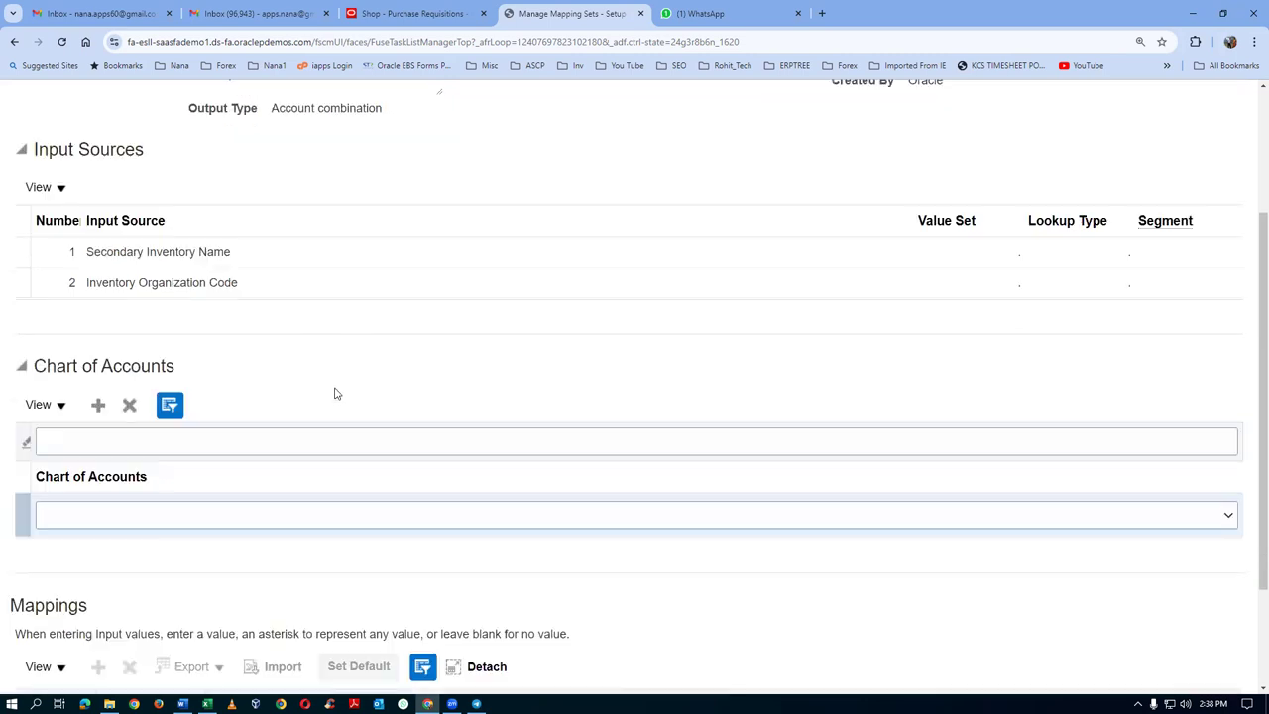
click(82, 520)
key(End)
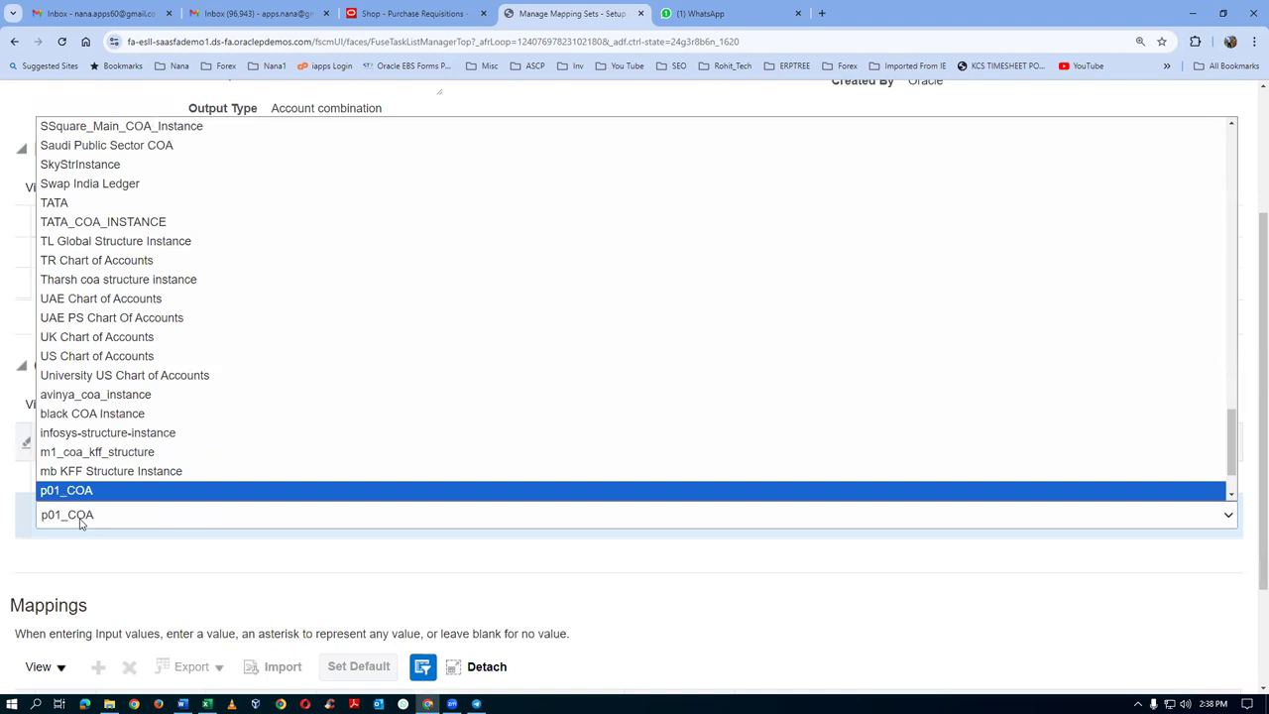
key(Return)
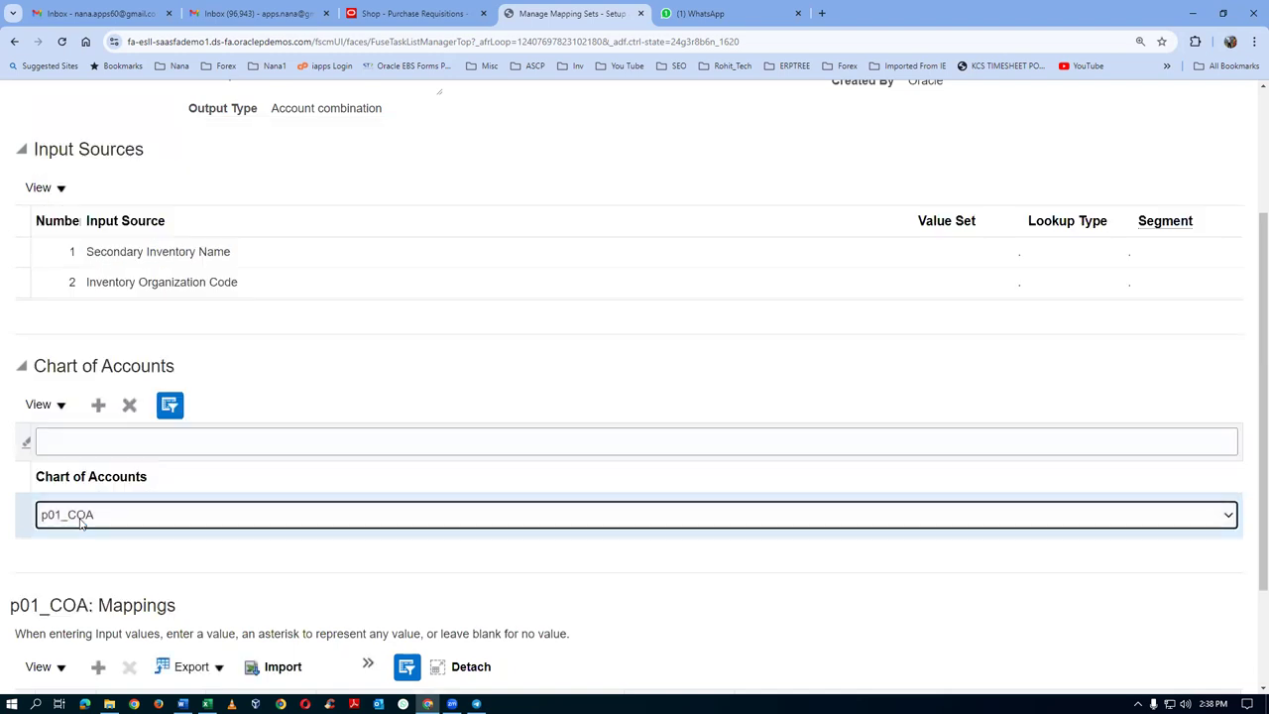
click(15, 527)
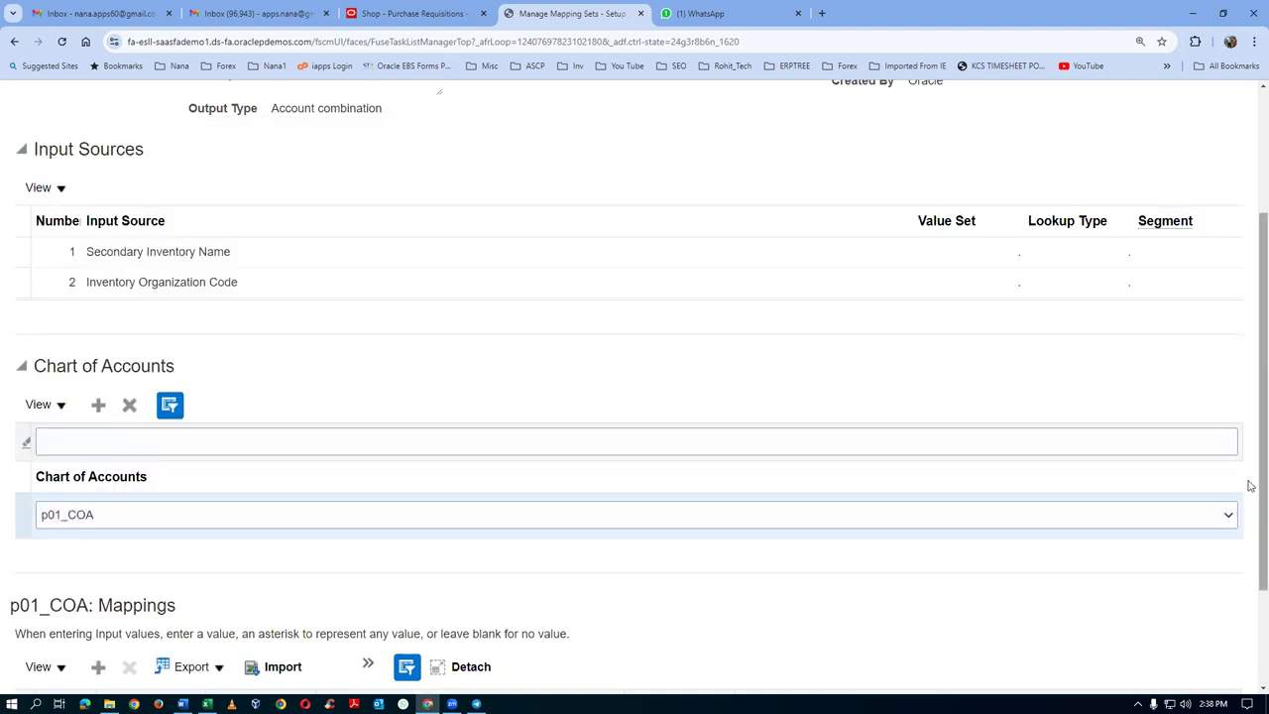
scroll(1251, 631, down, 2)
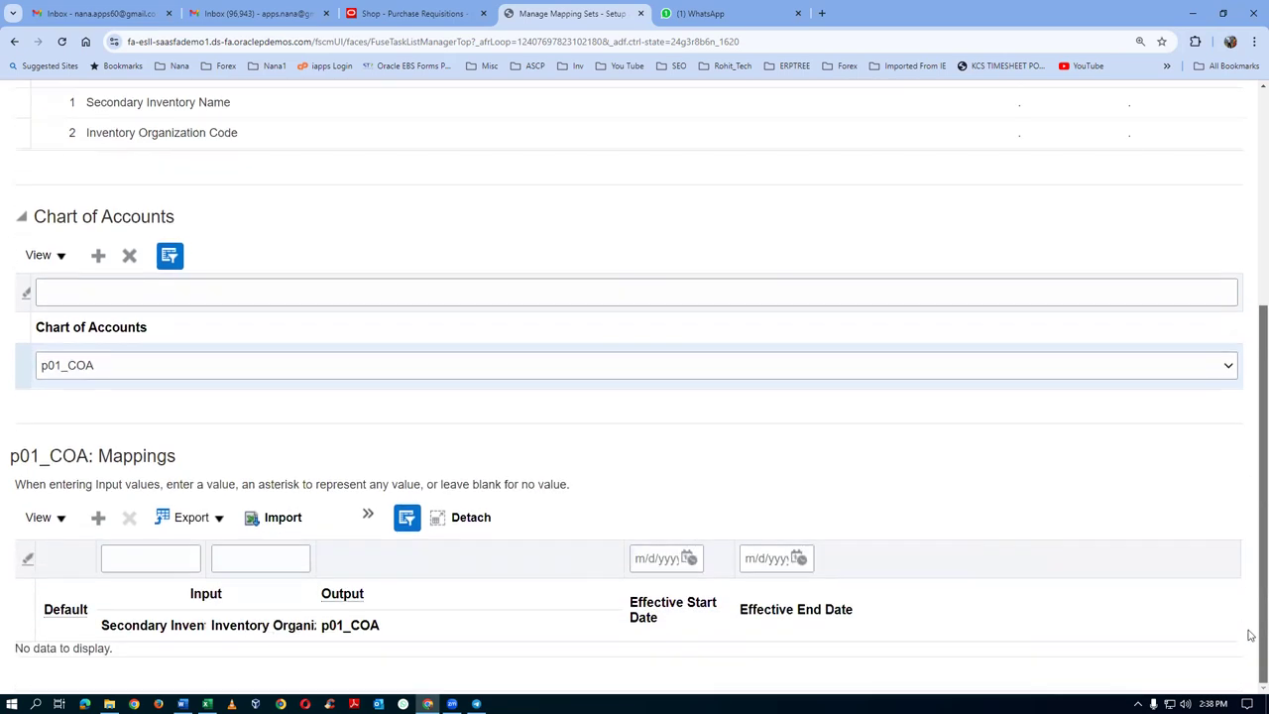
click(100, 518)
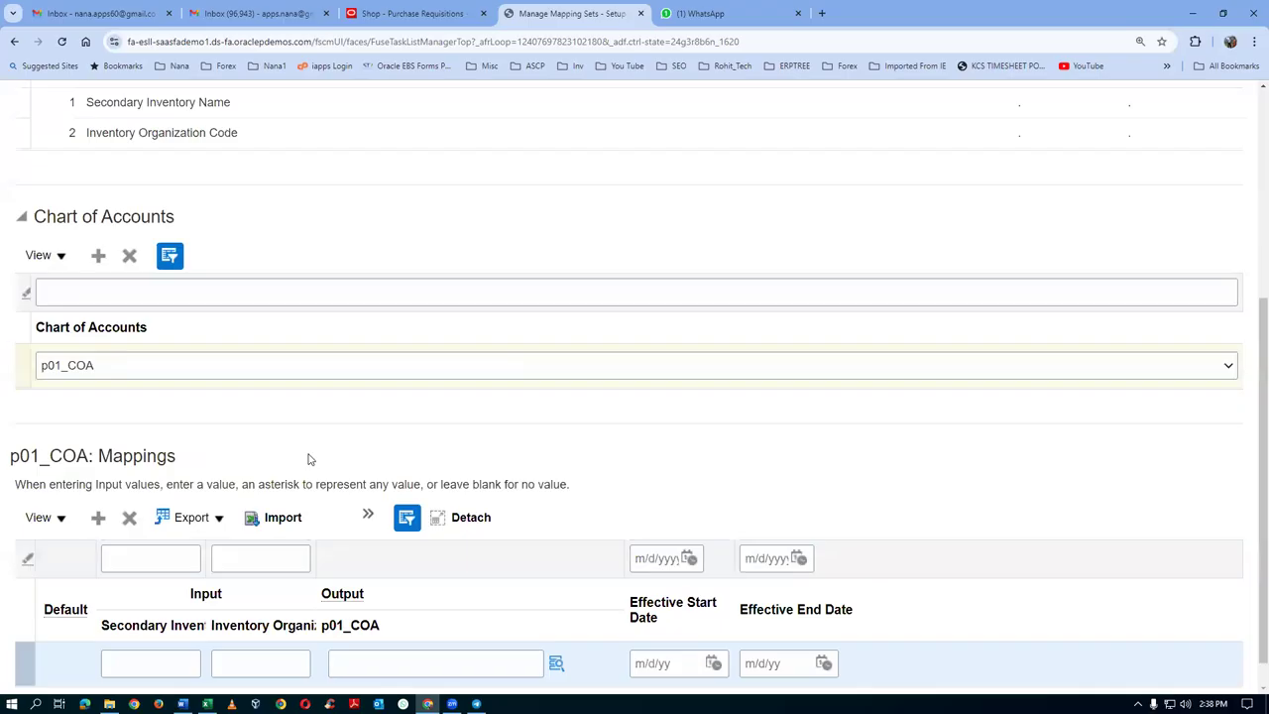
Step: Review row 4 of the mapping table in the Word document and select the subinventory name Asset_Sub
key(alt+Tab)
click(422, 414)
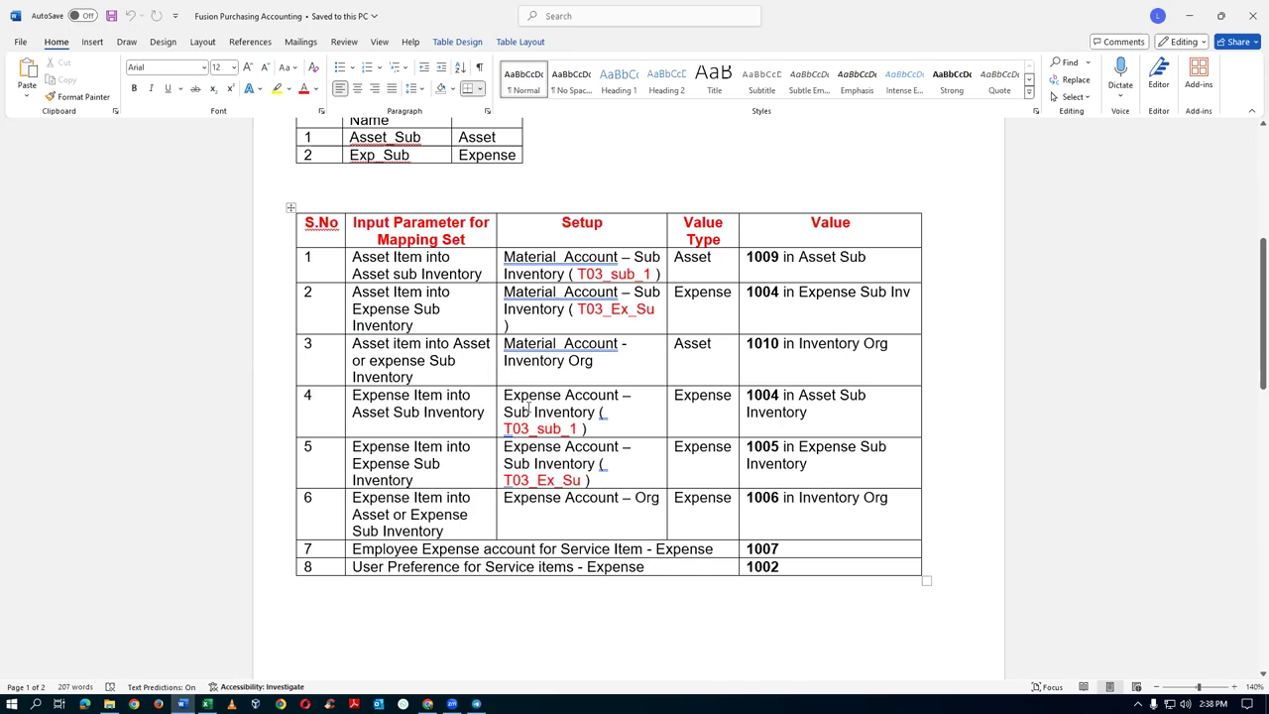
scroll(528, 407, up, 2)
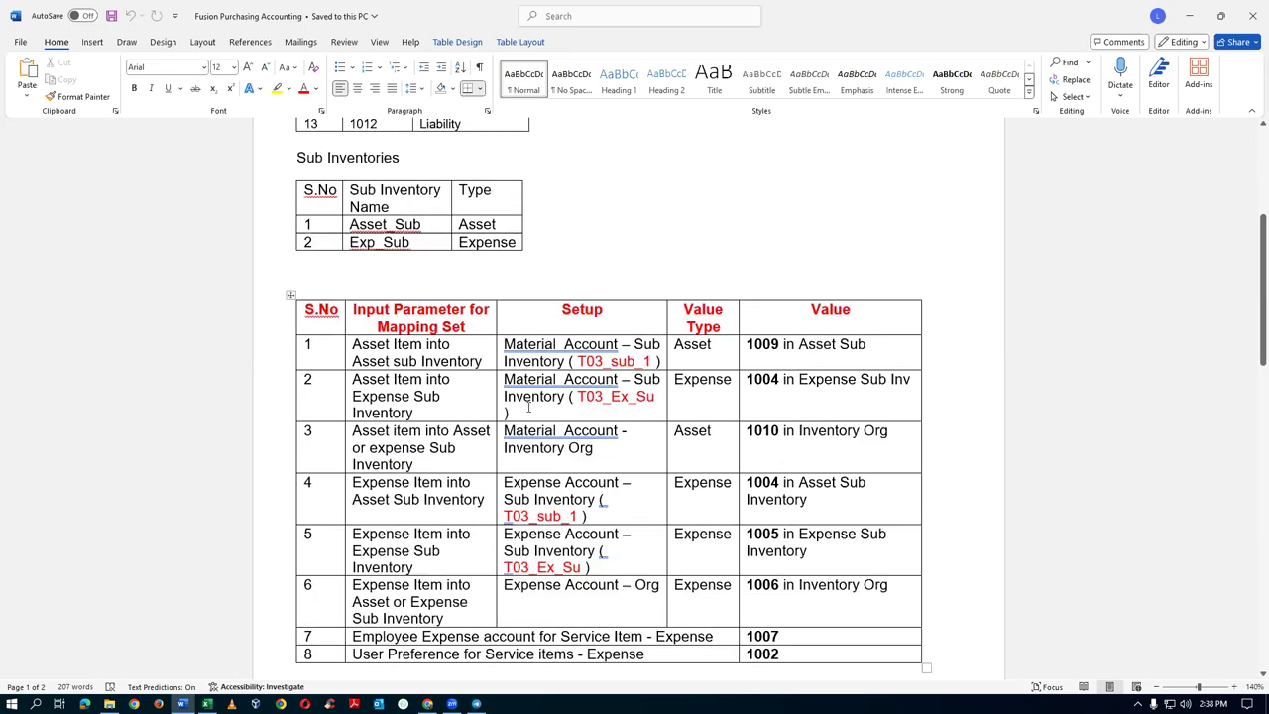
scroll(528, 406, up, 1)
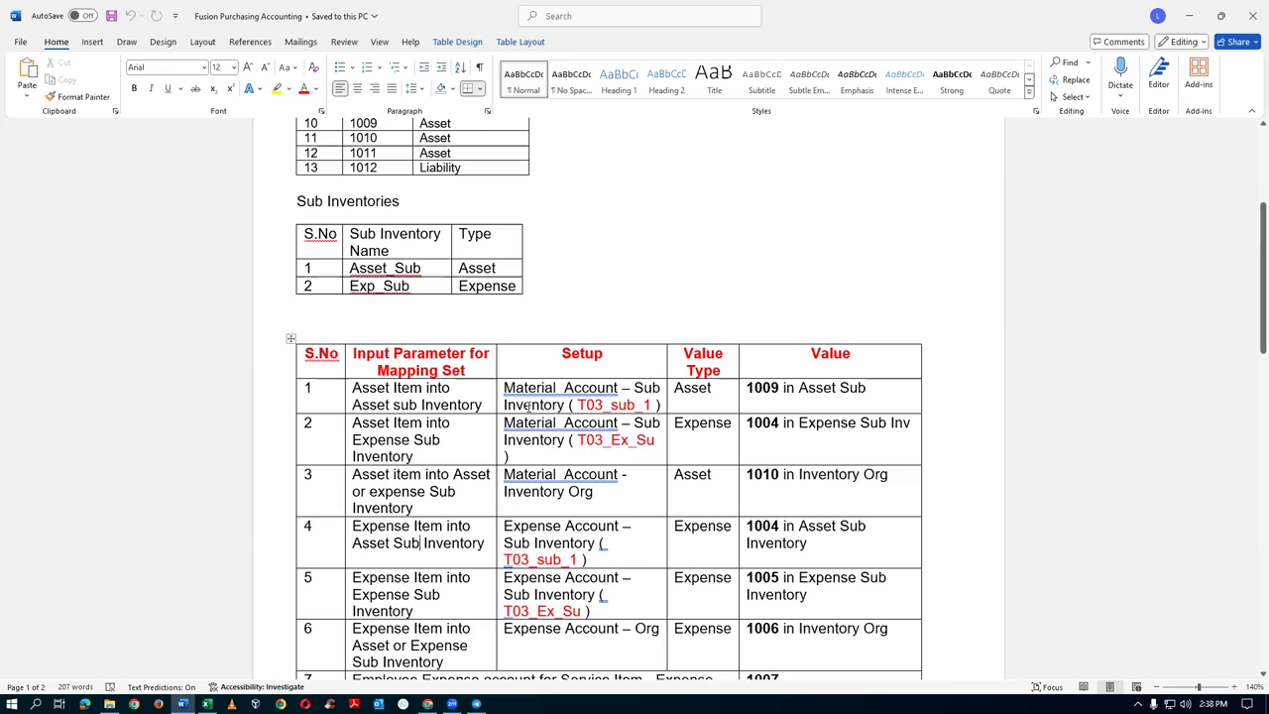
scroll(528, 407, down, 1)
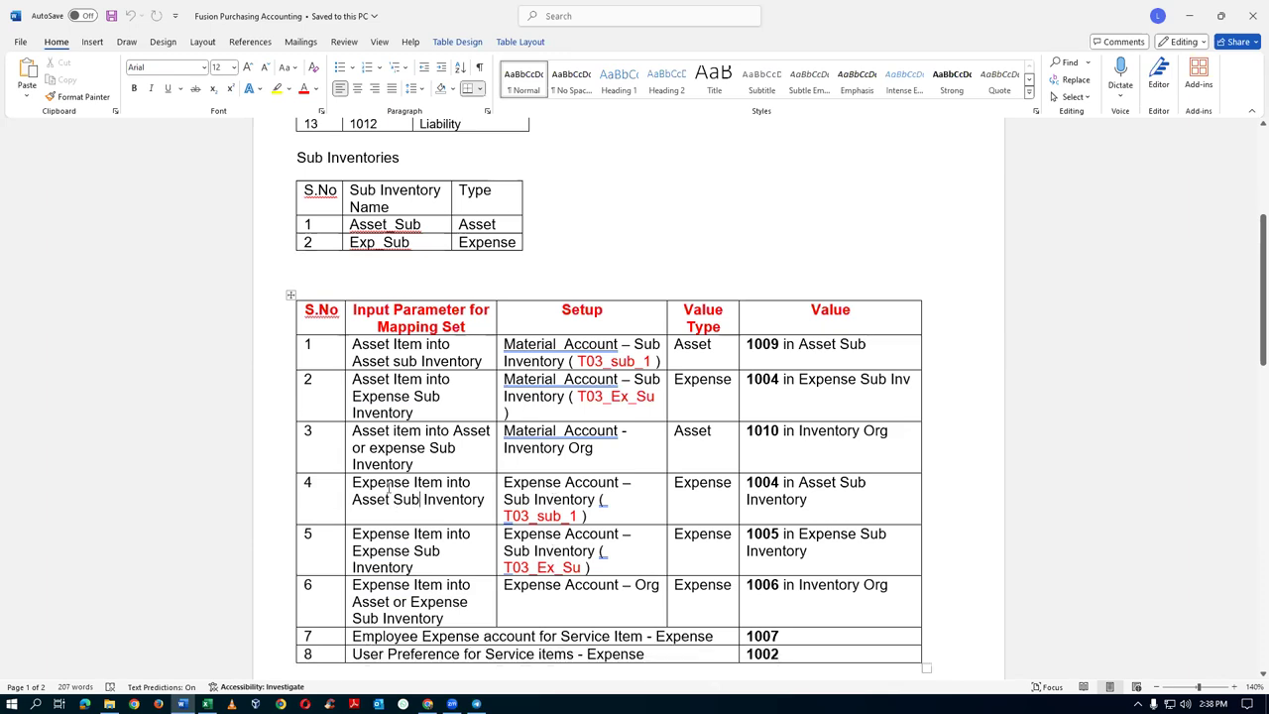
drag(389, 484, 484, 501)
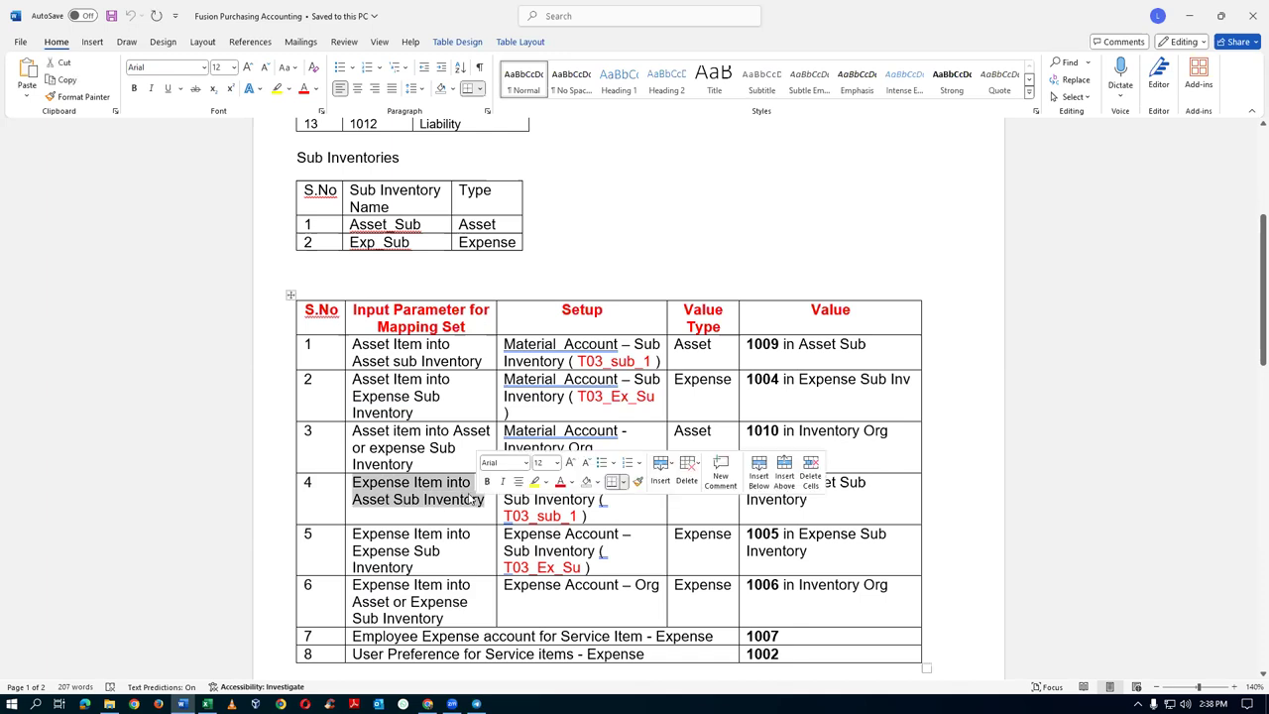
click(335, 224)
double_click(385, 224)
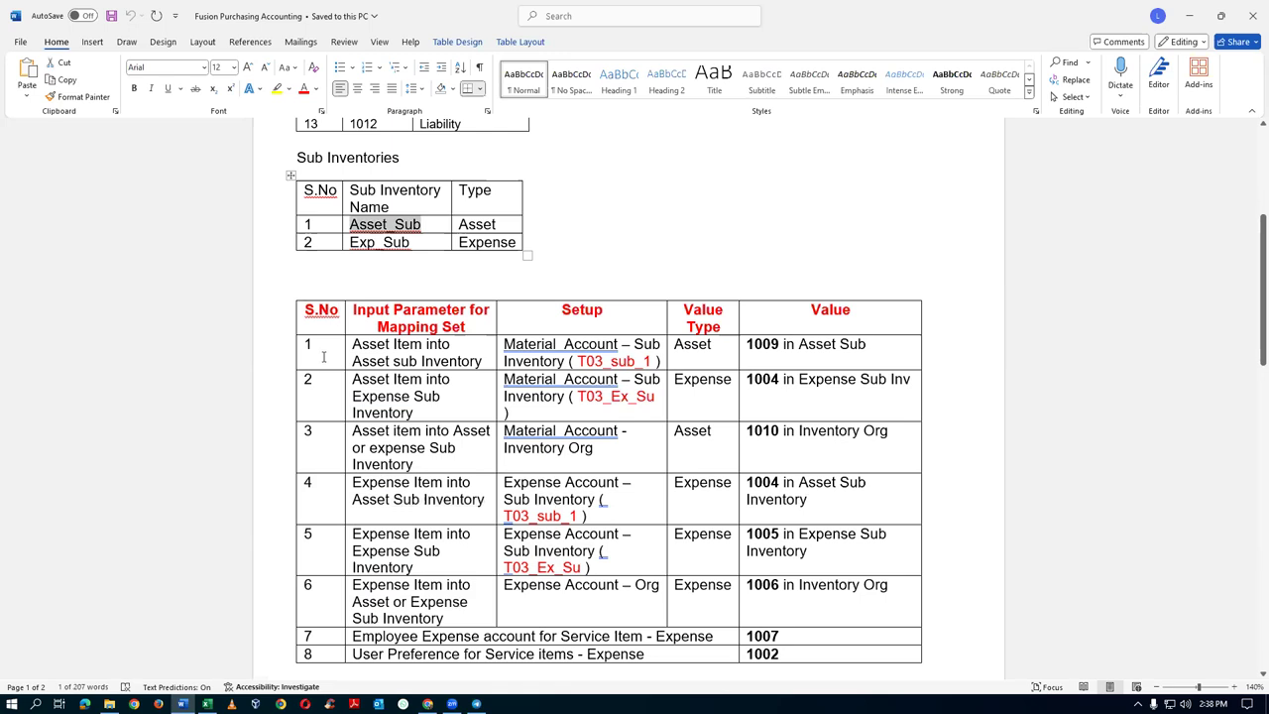
Step: Back in the browser, fill the new mapping row with secondary inventory Asset_Sub and inventory organization P011
key(alt+Tab)
scroll(322, 394, up, 3)
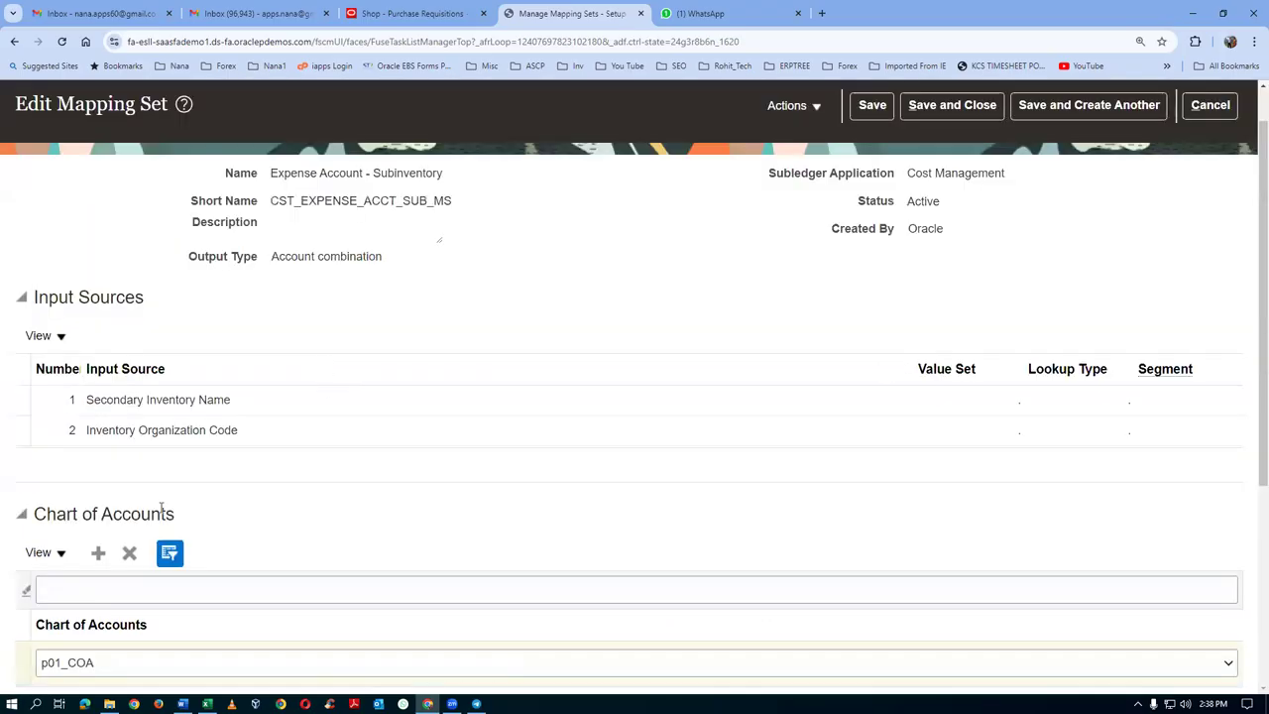
scroll(161, 516, down, 1)
scroll(164, 516, down, 3)
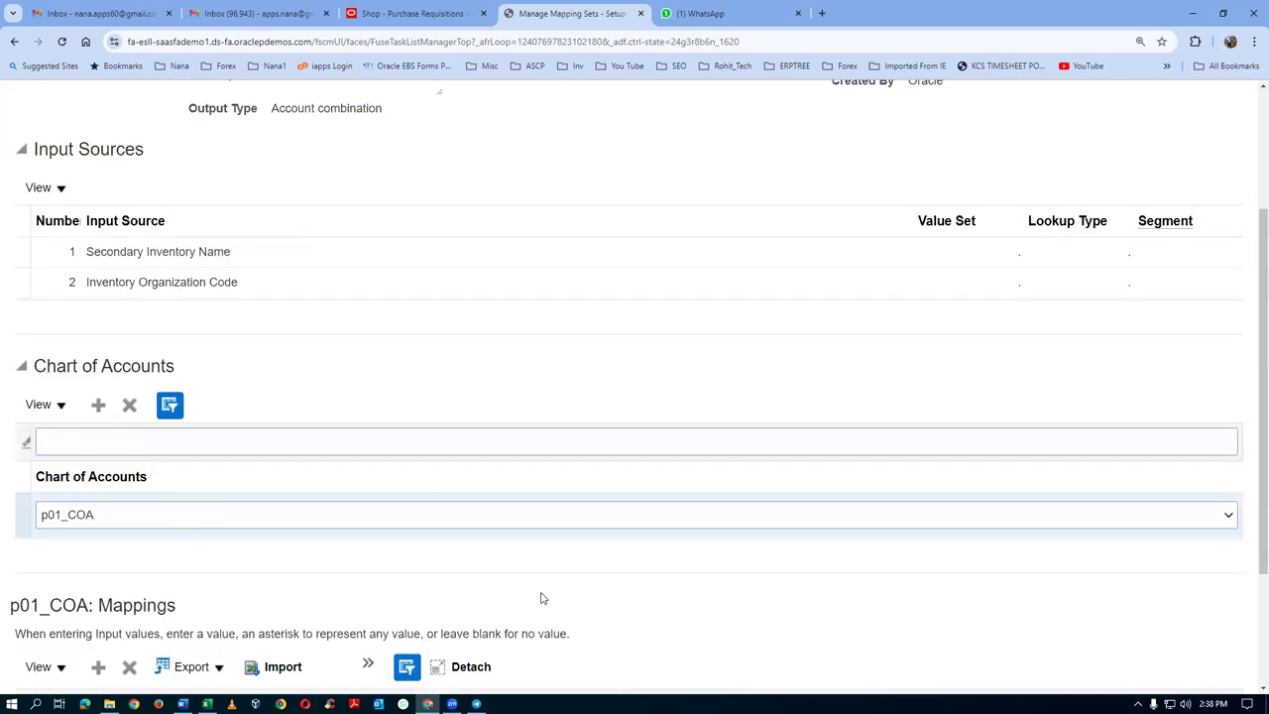
scroll(541, 598, down, 4)
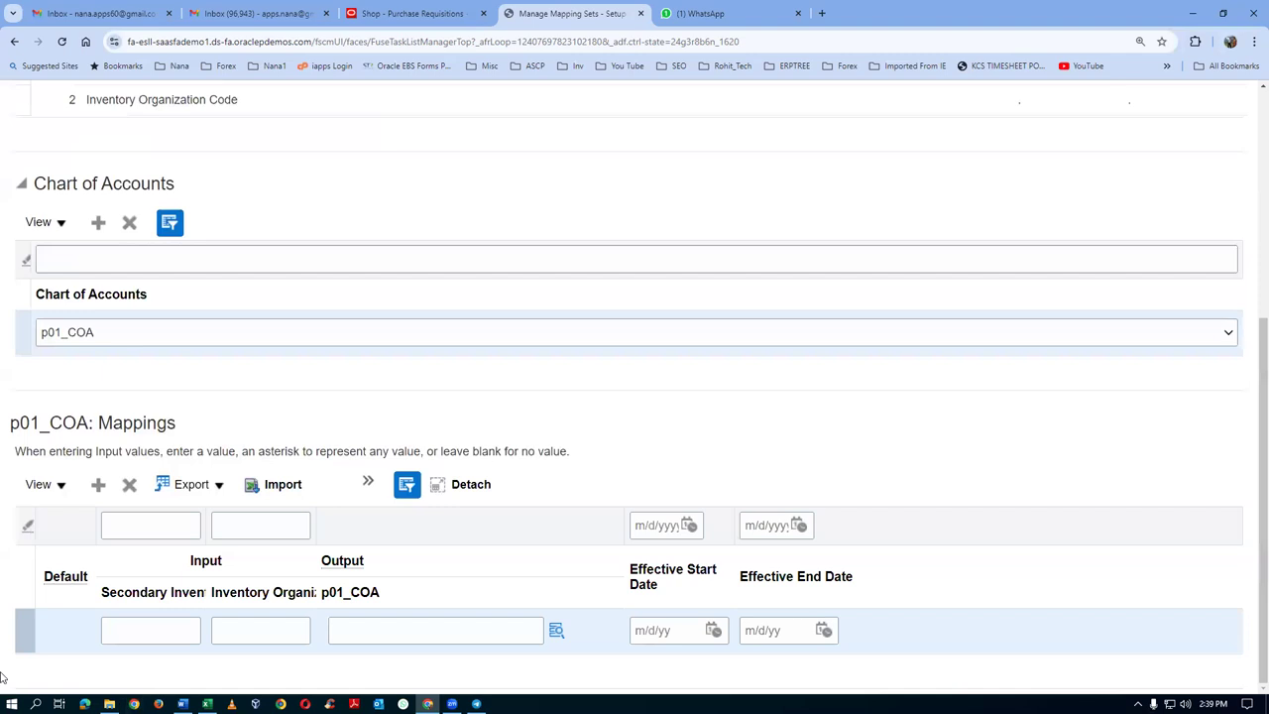
click(121, 625)
text(Asset_Sub)
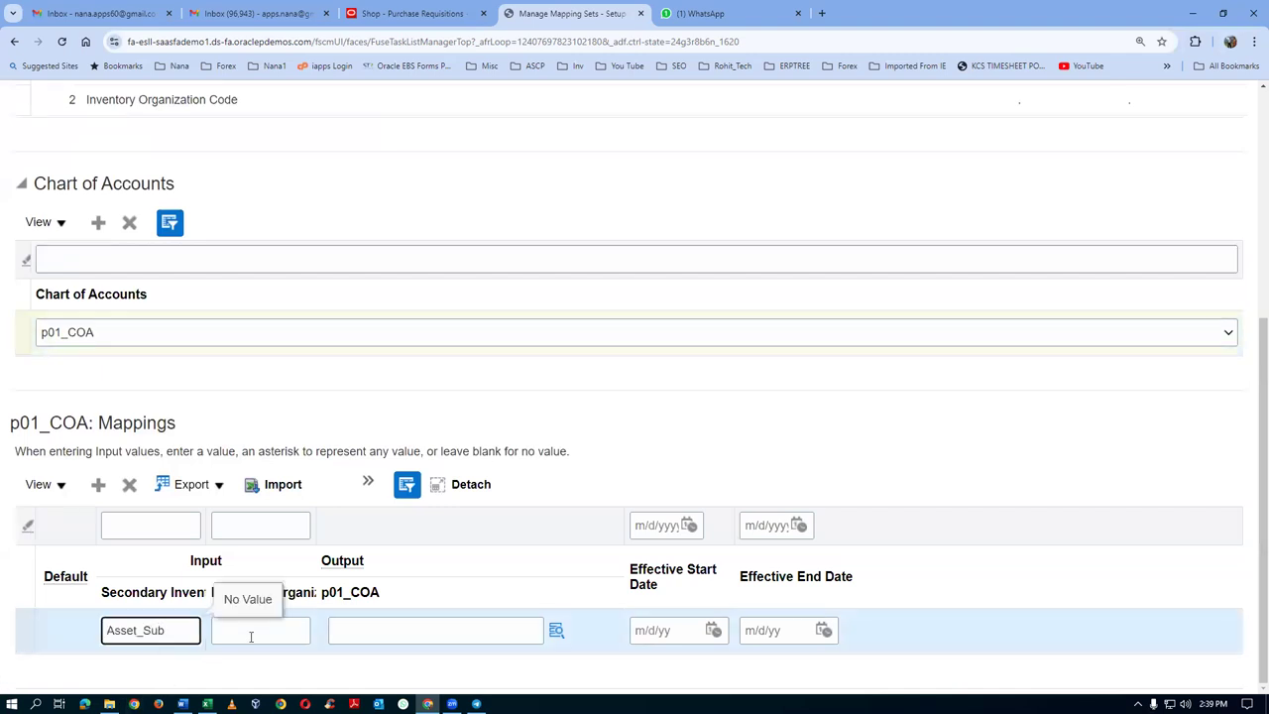
click(252, 635)
text(P011)
key(Tab)
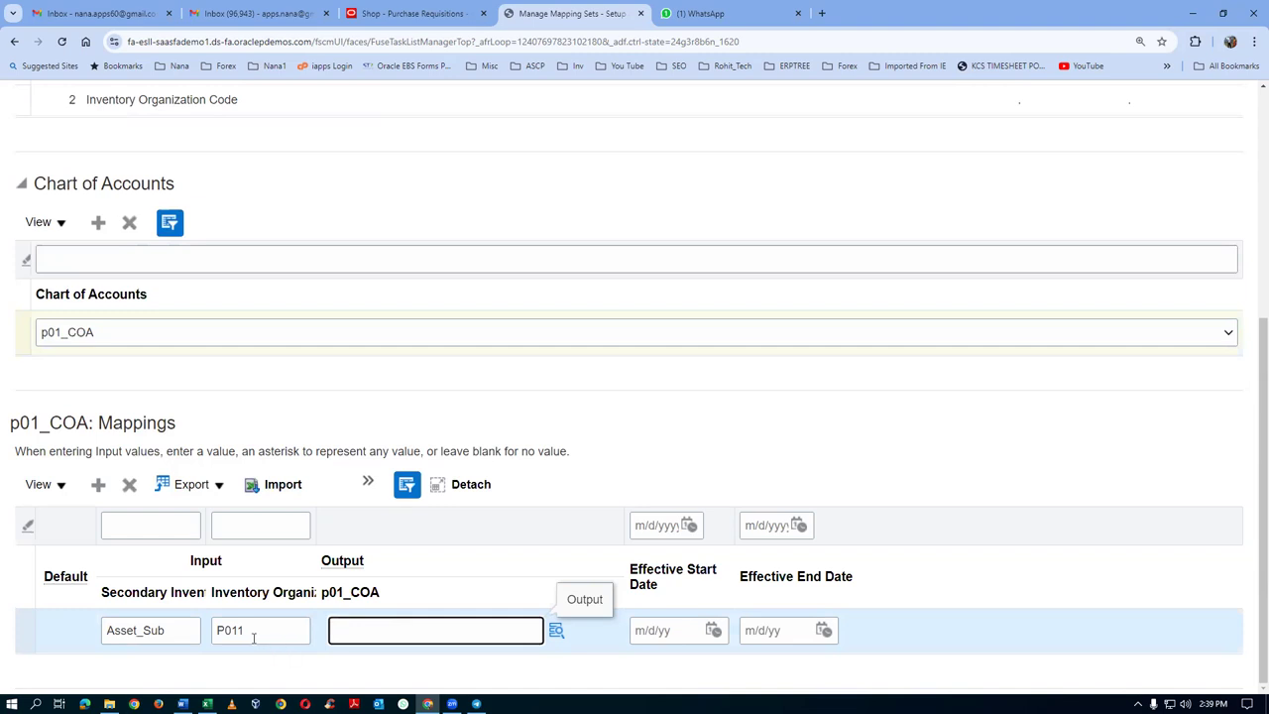
Step: Look up the row 4 value in the Word document and enter 10-100-1004 as the Asset_Sub row's output in the browser
key(alt+Tab)
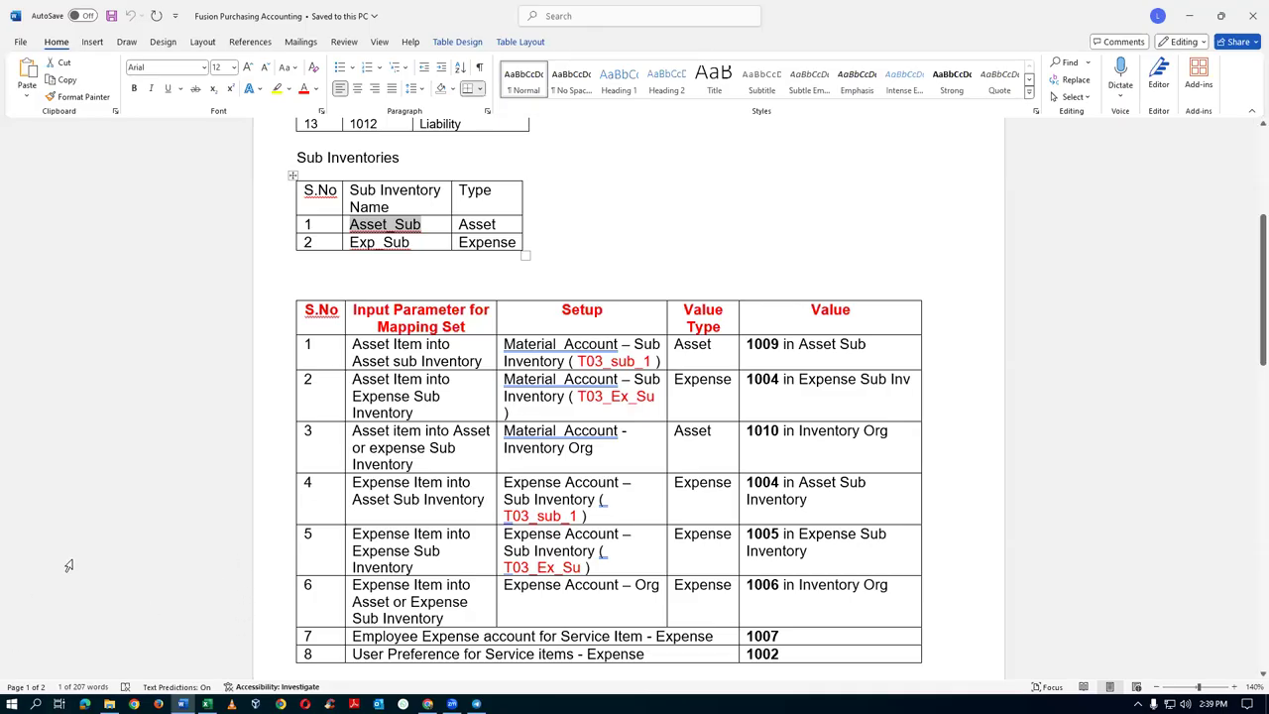
double_click(763, 482)
key(alt+Tab)
text(10-100-100)
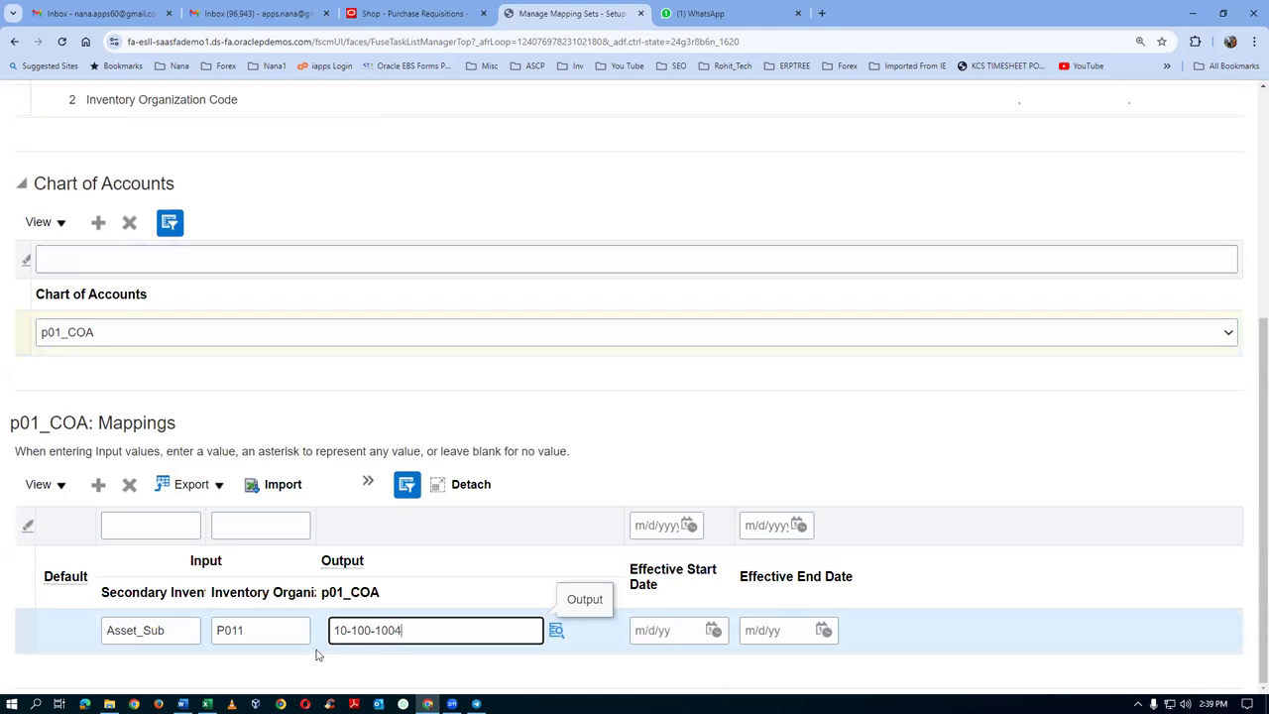
Step: Add a second mapping row and set its secondary inventory to Exp_Sub, copied from the Word document's Sub Inventories table
click(99, 485)
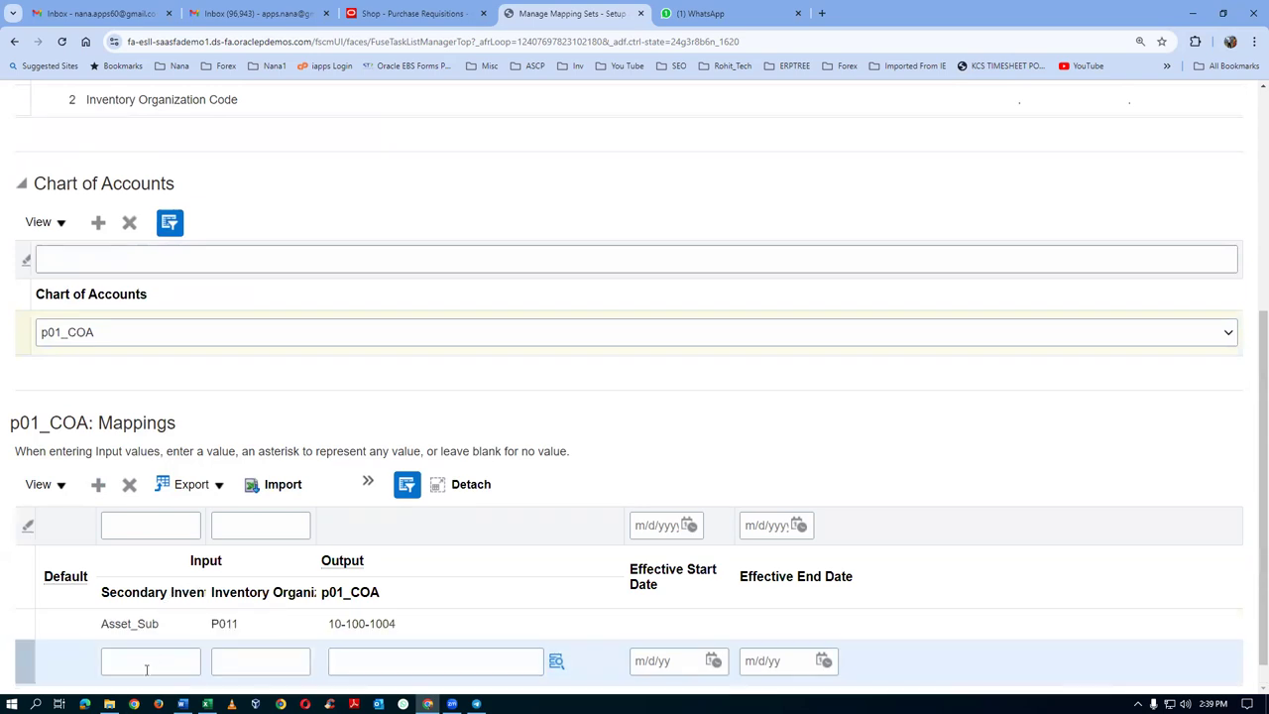
click(146, 666)
key(alt+Tab)
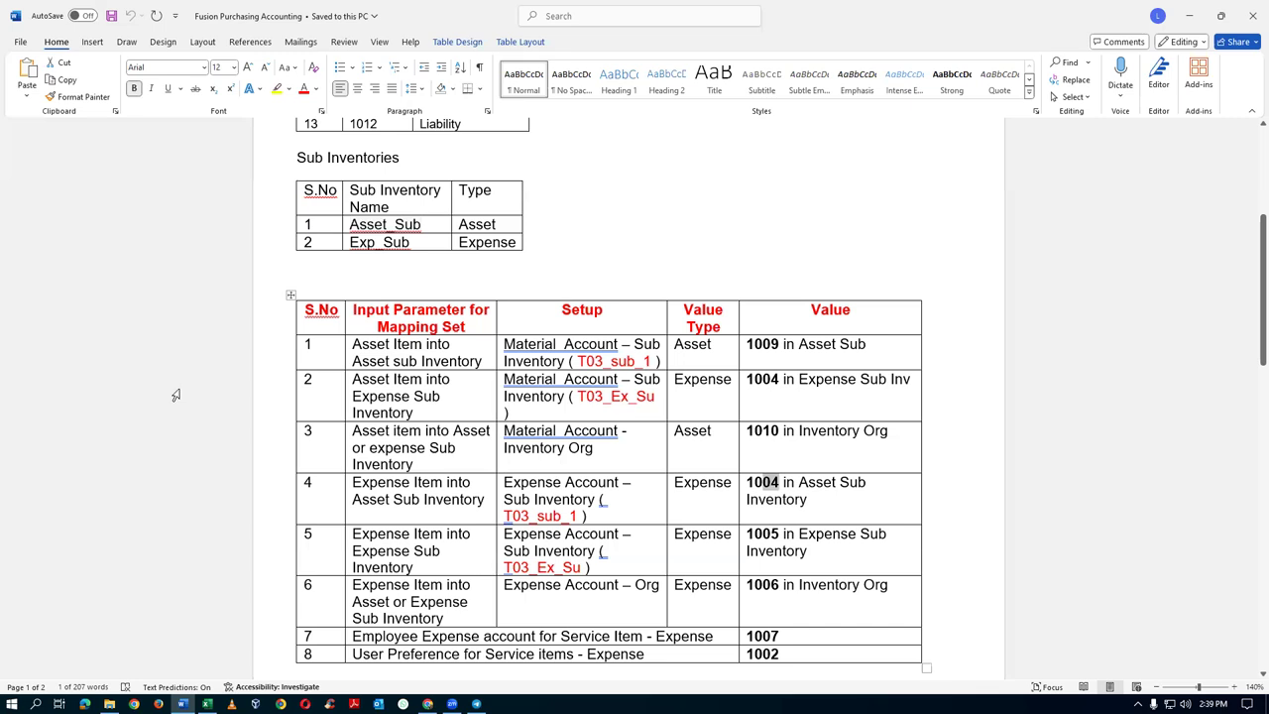
drag(349, 242, 409, 242)
key(ctrl+c)
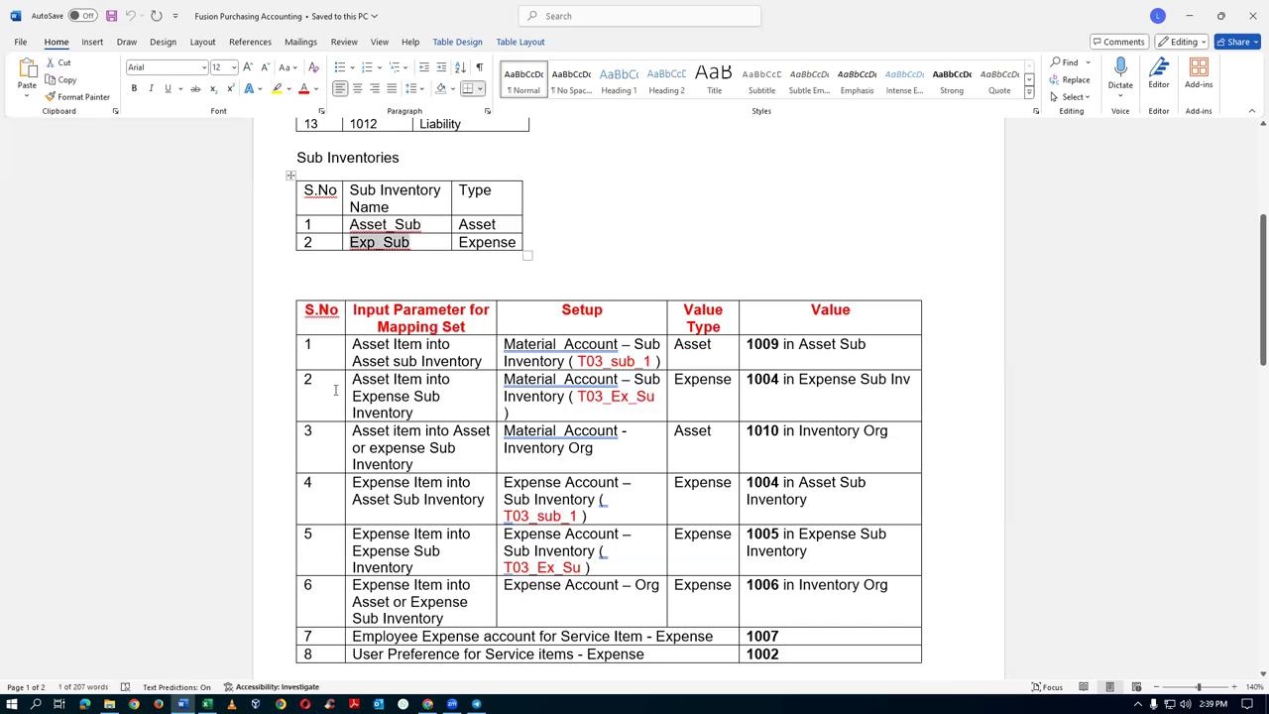
key(alt+Tab)
key(ctrl+v)
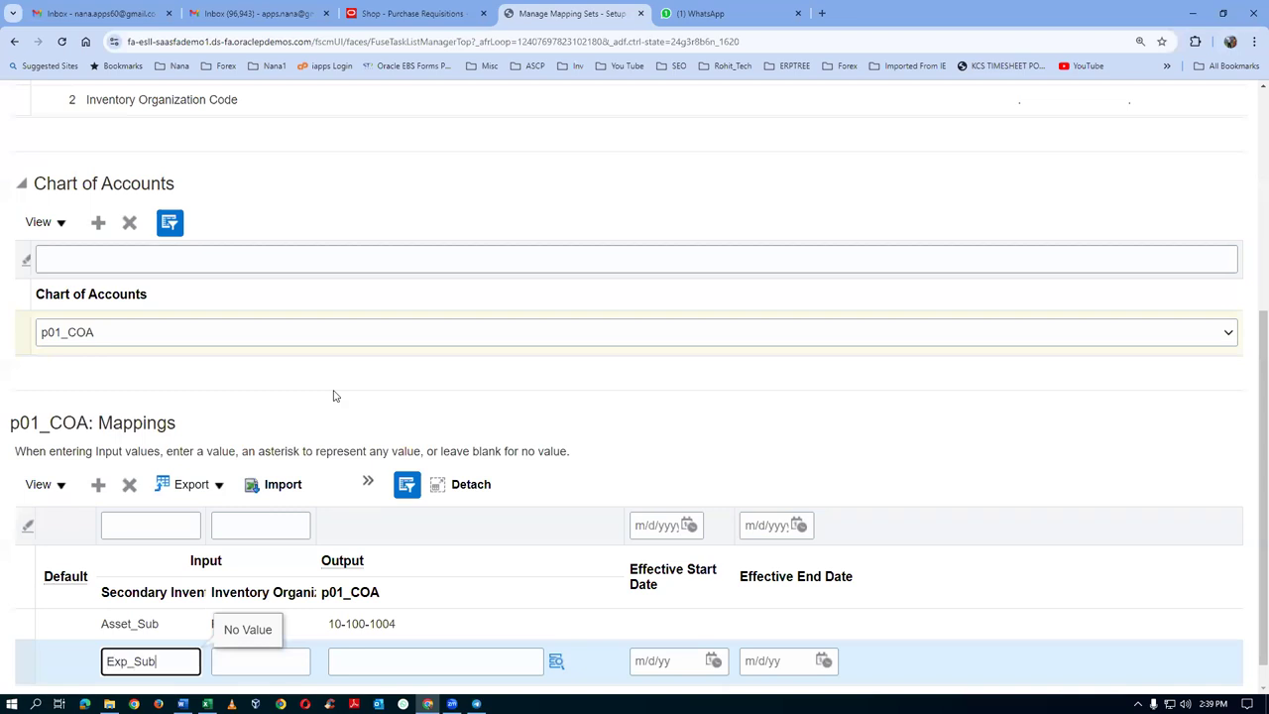
Step: Set the Exp_Sub row's inventory organization to P011 and output to 10-100-1005, then save and close the mapping set
click(260, 665)
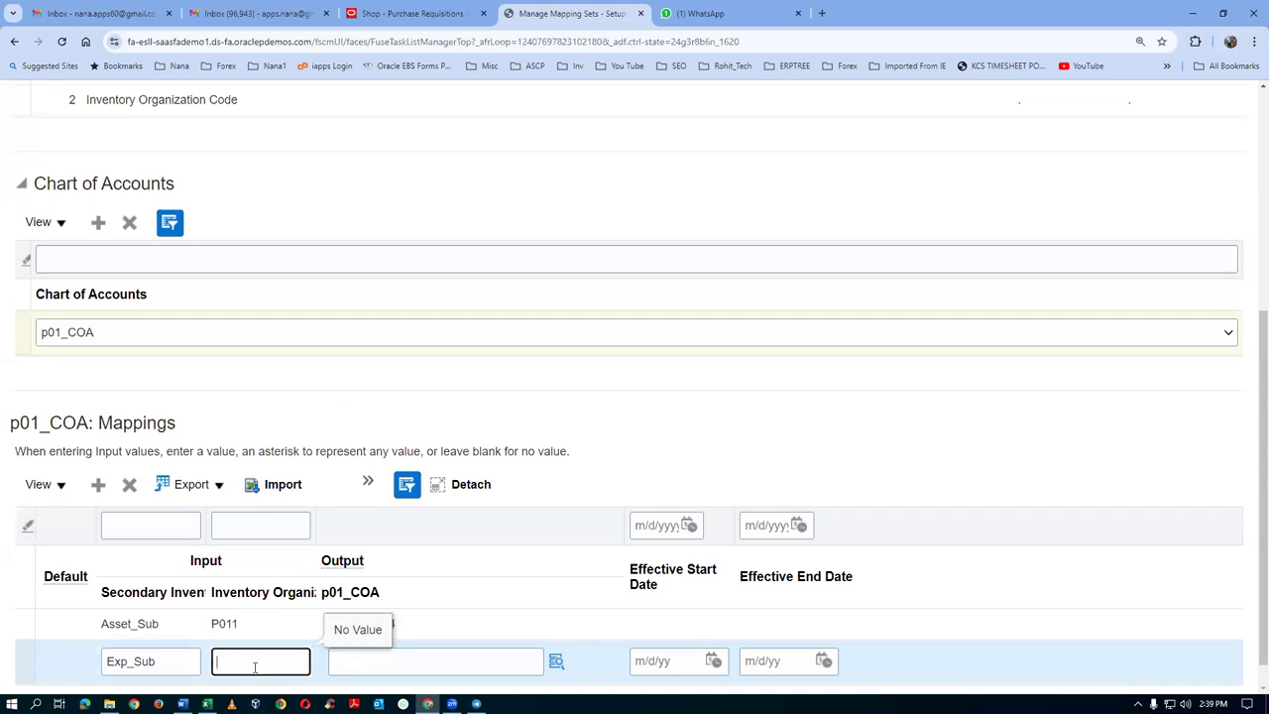
key(Tab)
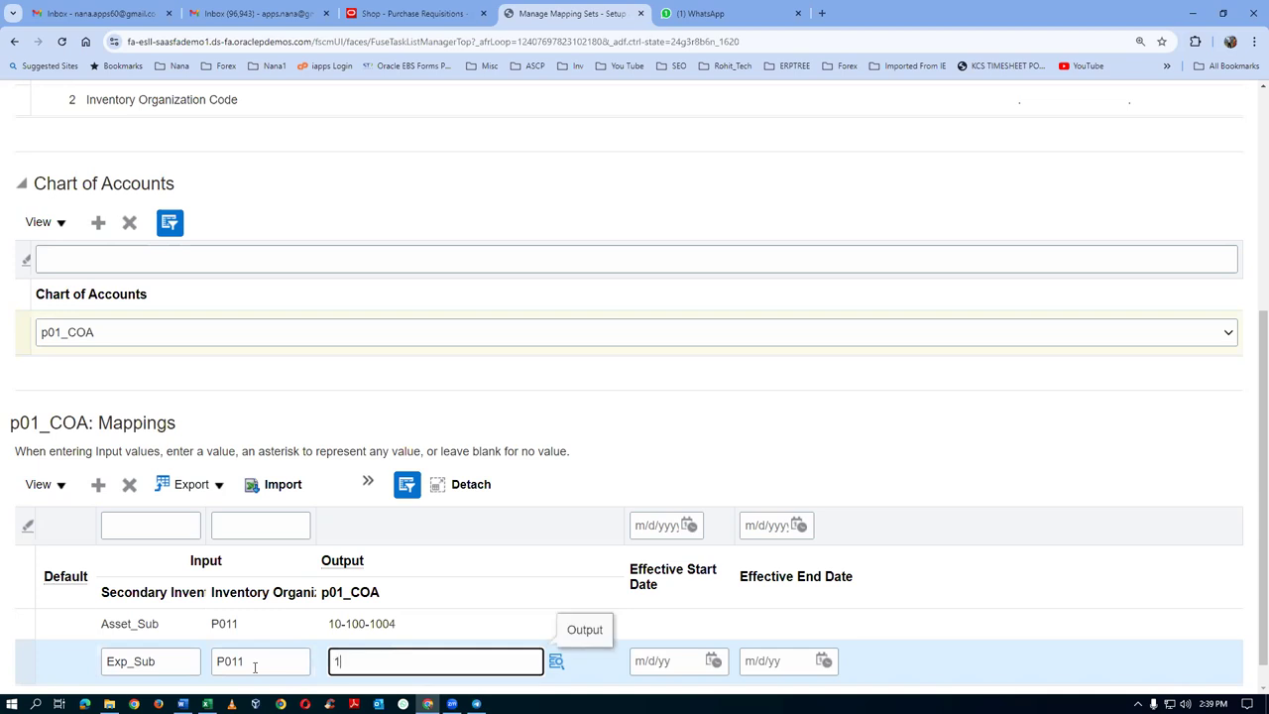
text(10-100-1005)
click(847, 458)
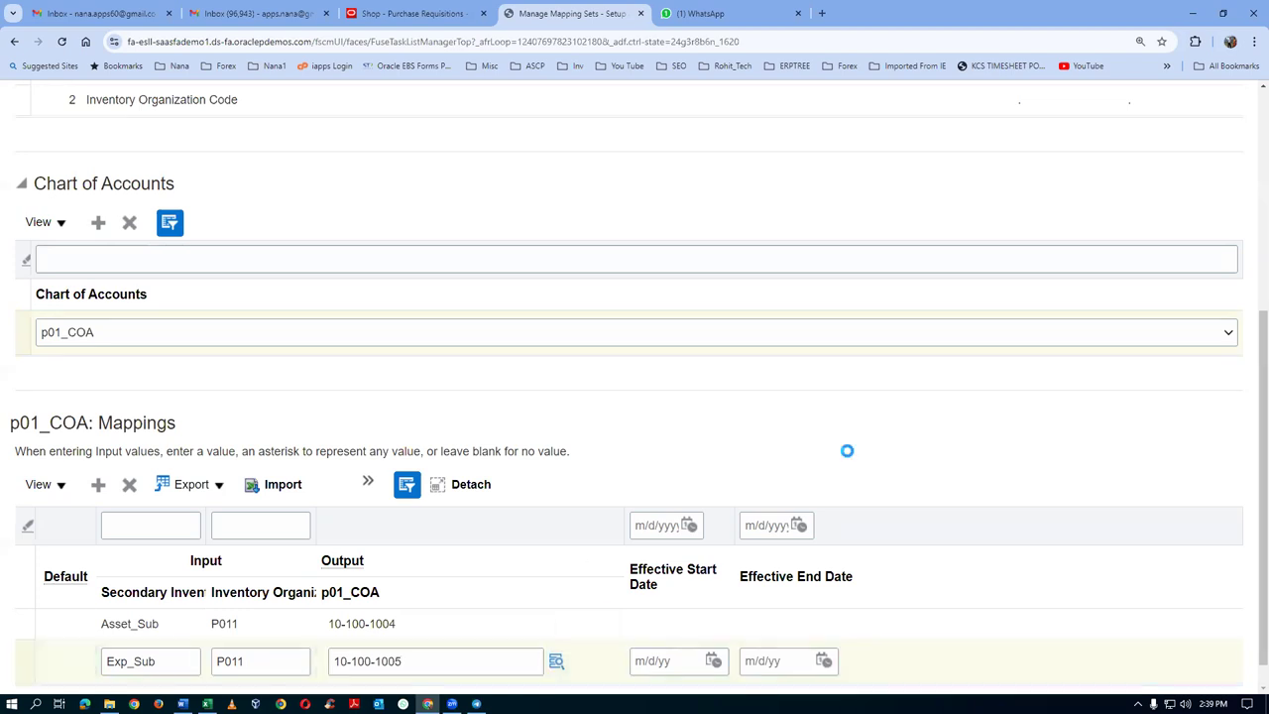
scroll(846, 451, up, 4)
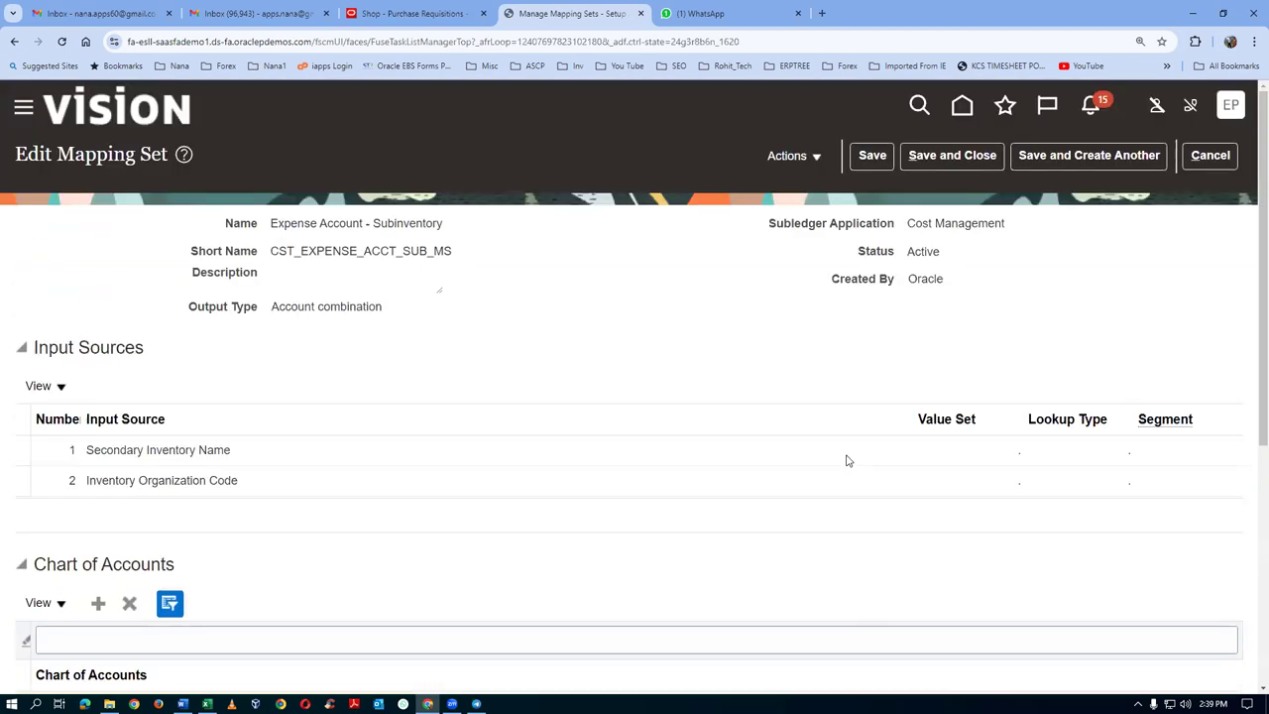
click(952, 156)
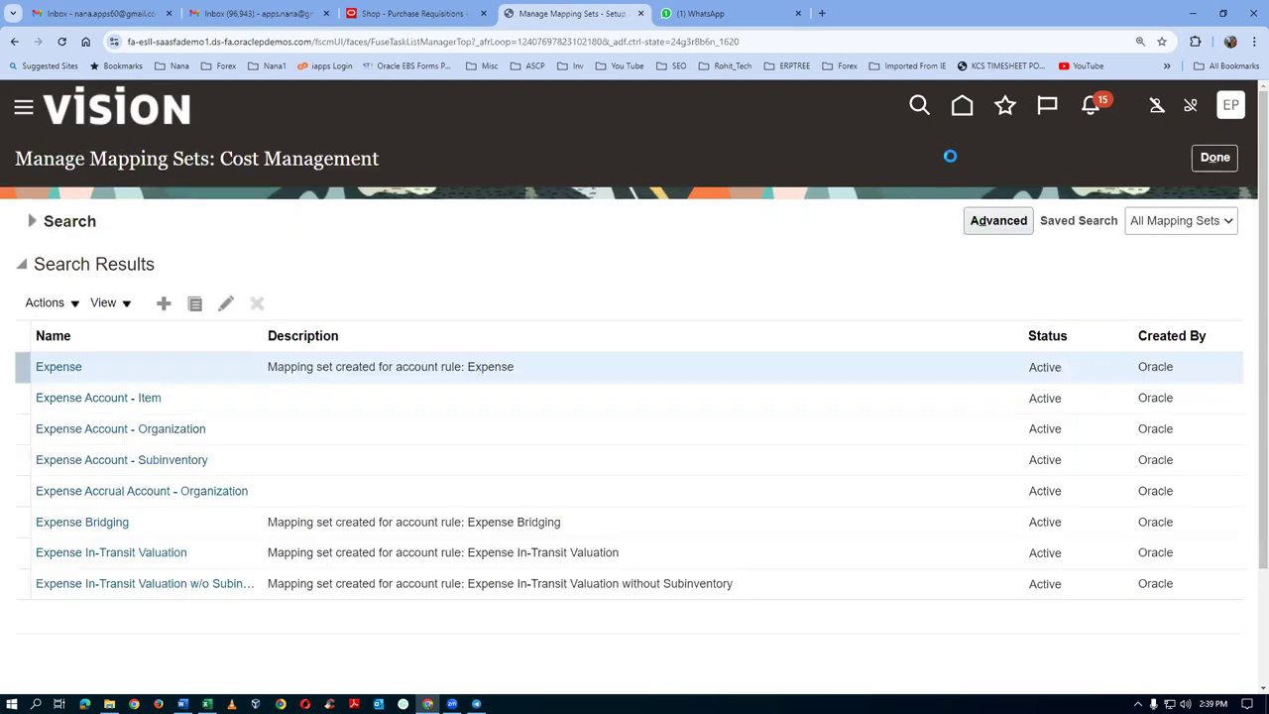
Step: Reopen Expense Account - Subinventory and check its saved p01_COA mapping rows
click(100, 462)
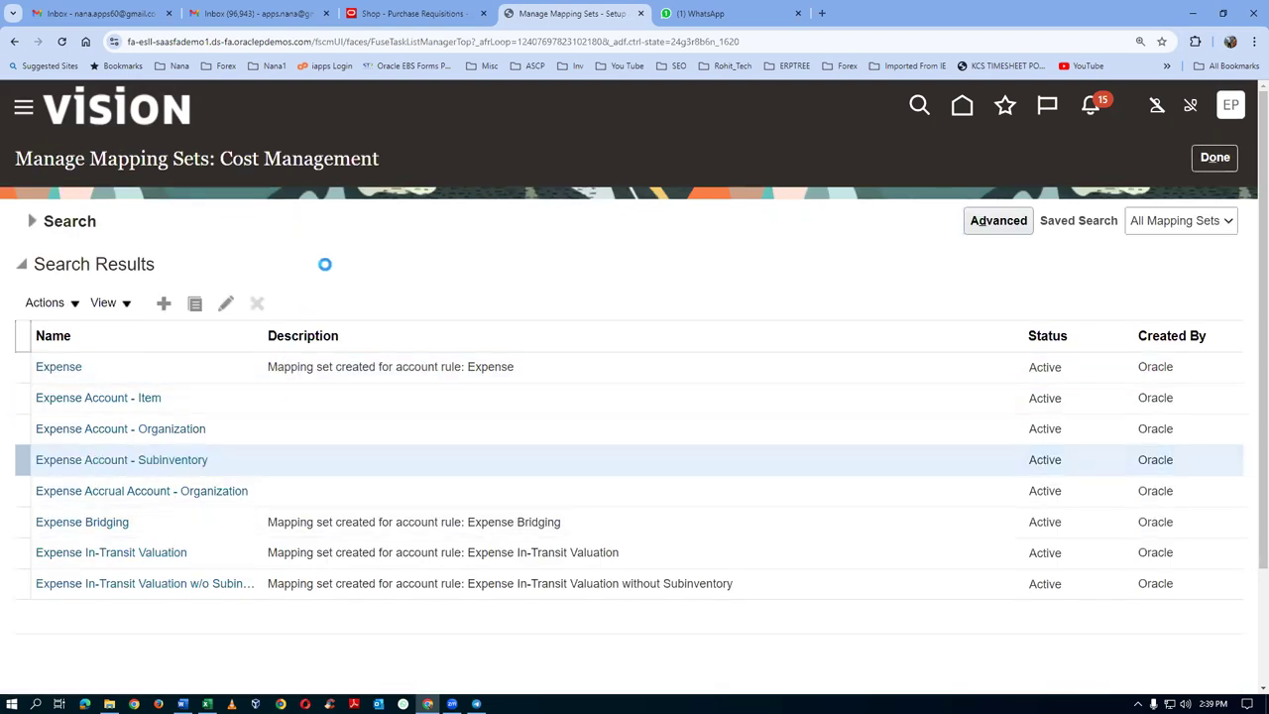
scroll(318, 365, down, 4)
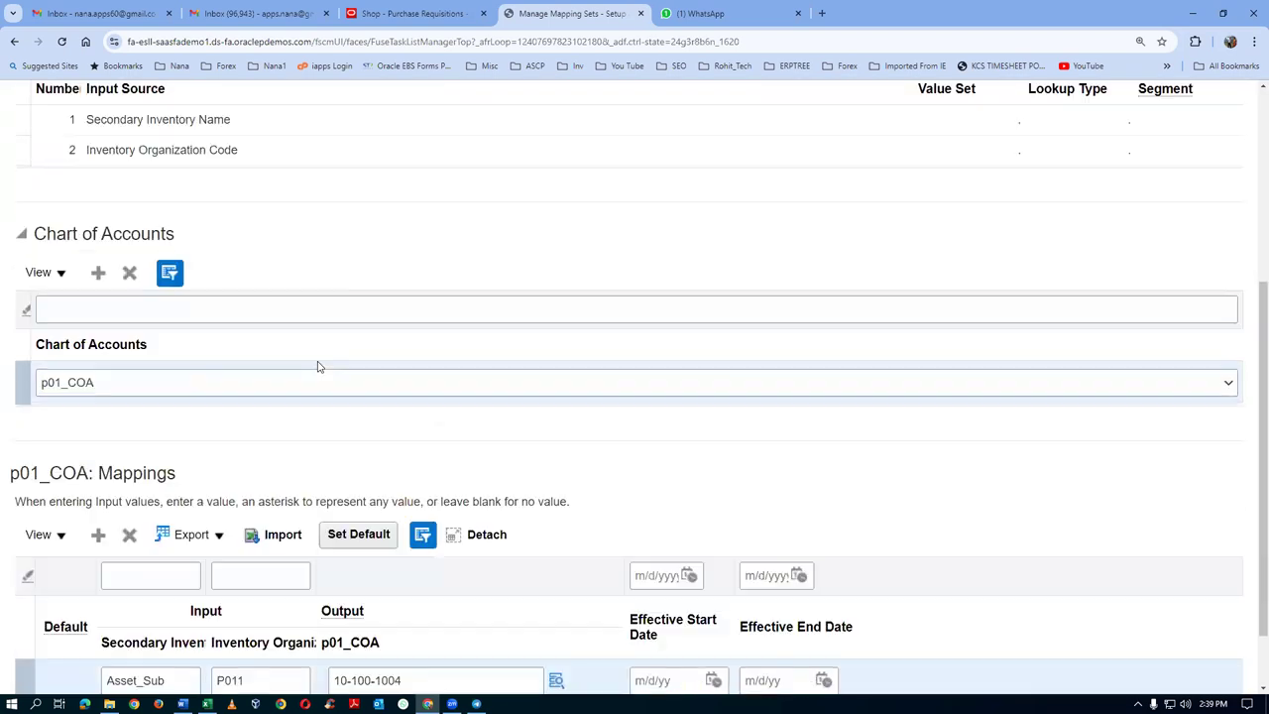
scroll(318, 368, down, 1)
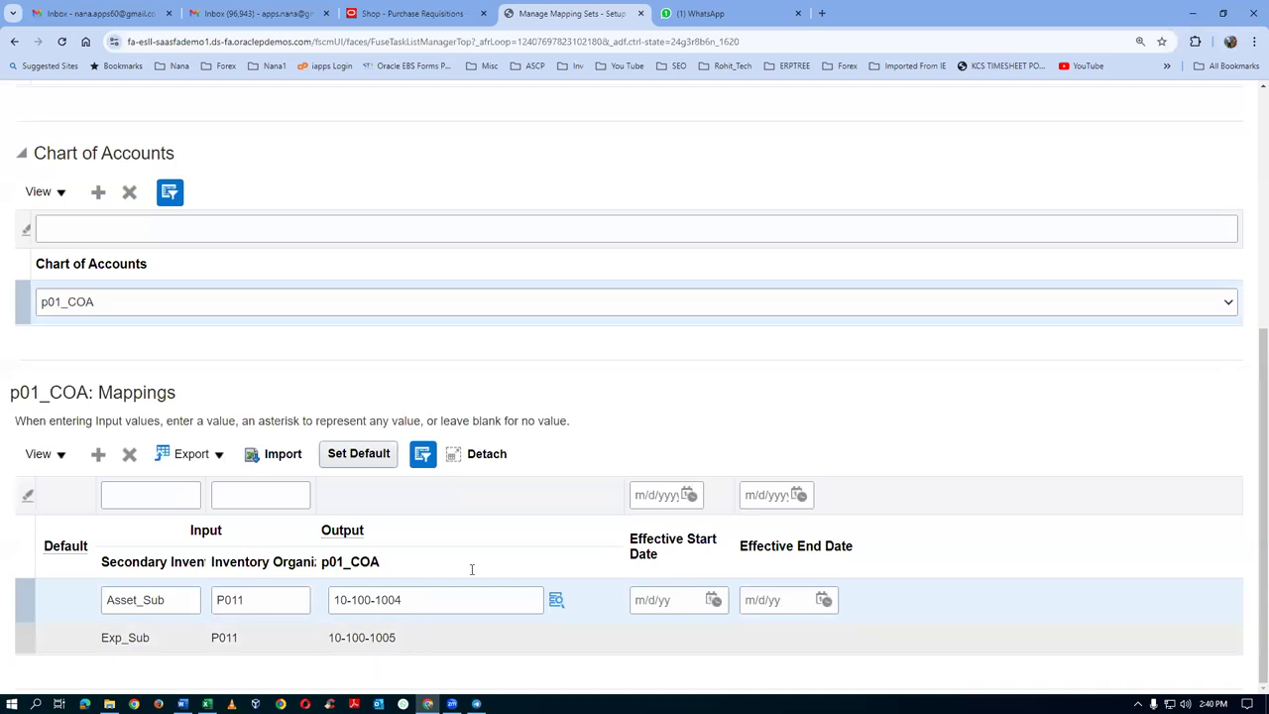
Step: Switch to the Word document and review mapping table rows 4 to 6, including the Expense Account – Org value
key(alt+Tab)
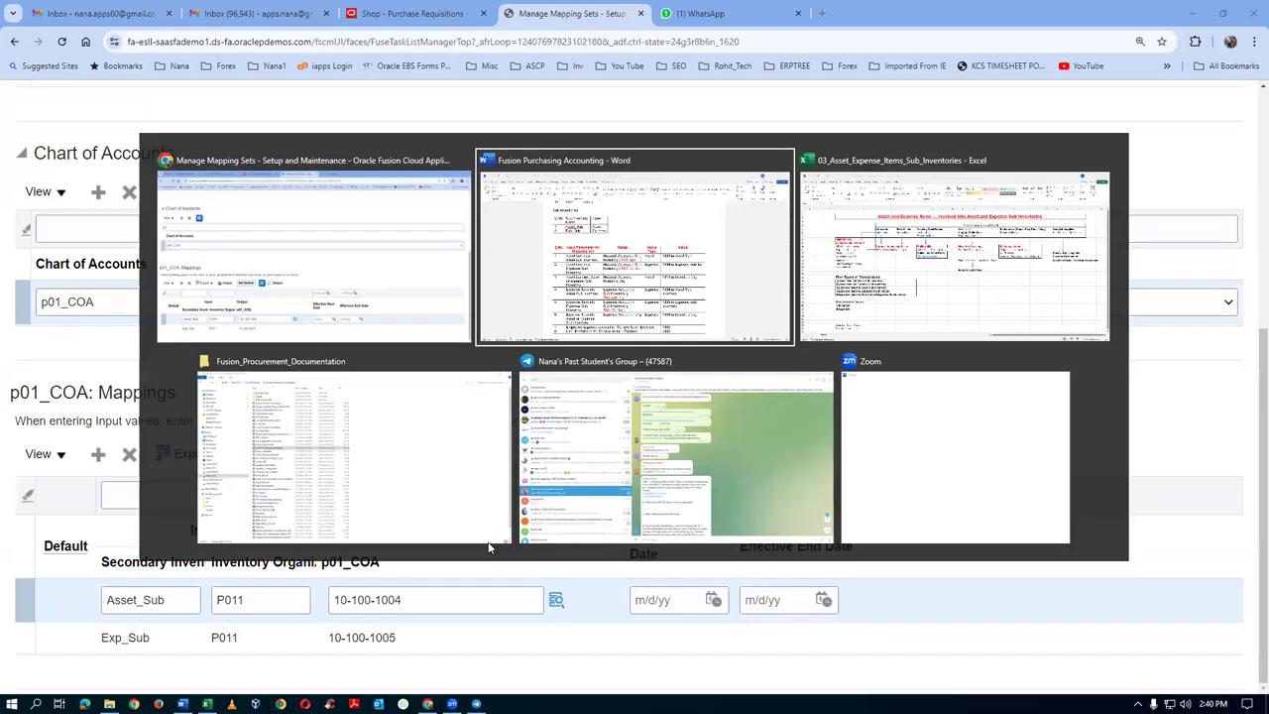
drag(275, 503, 278, 539)
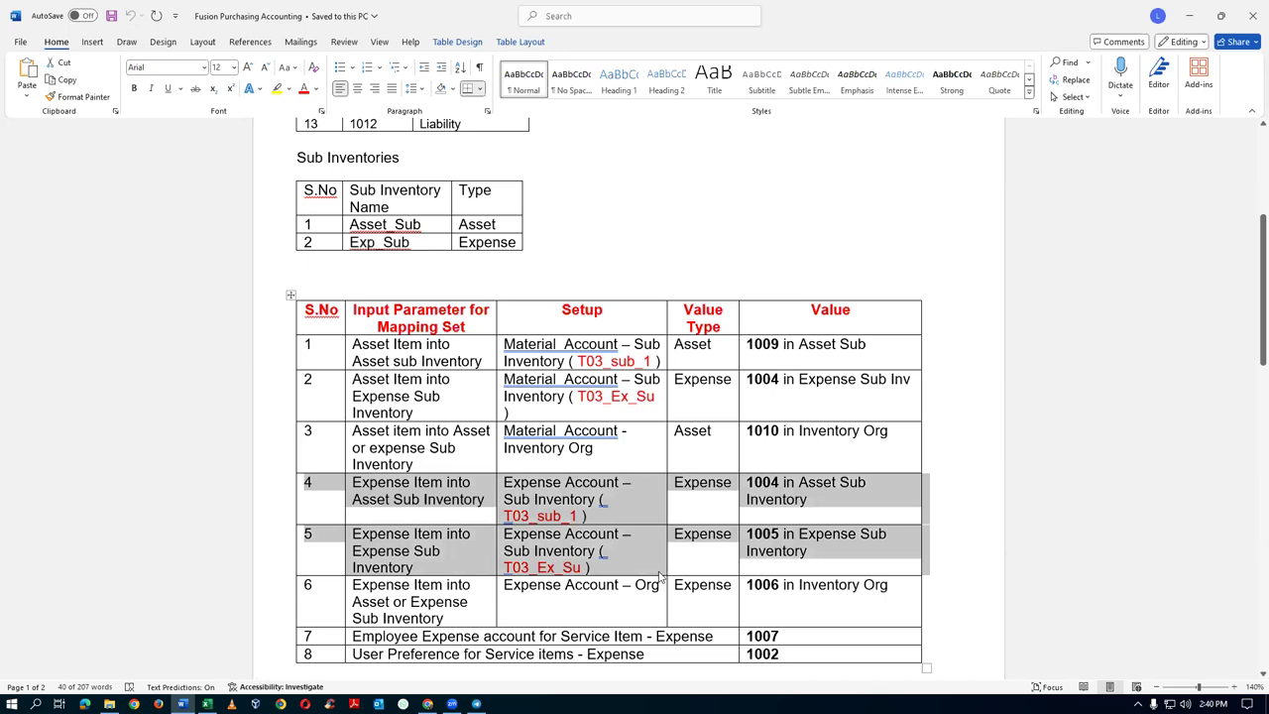
click(593, 609)
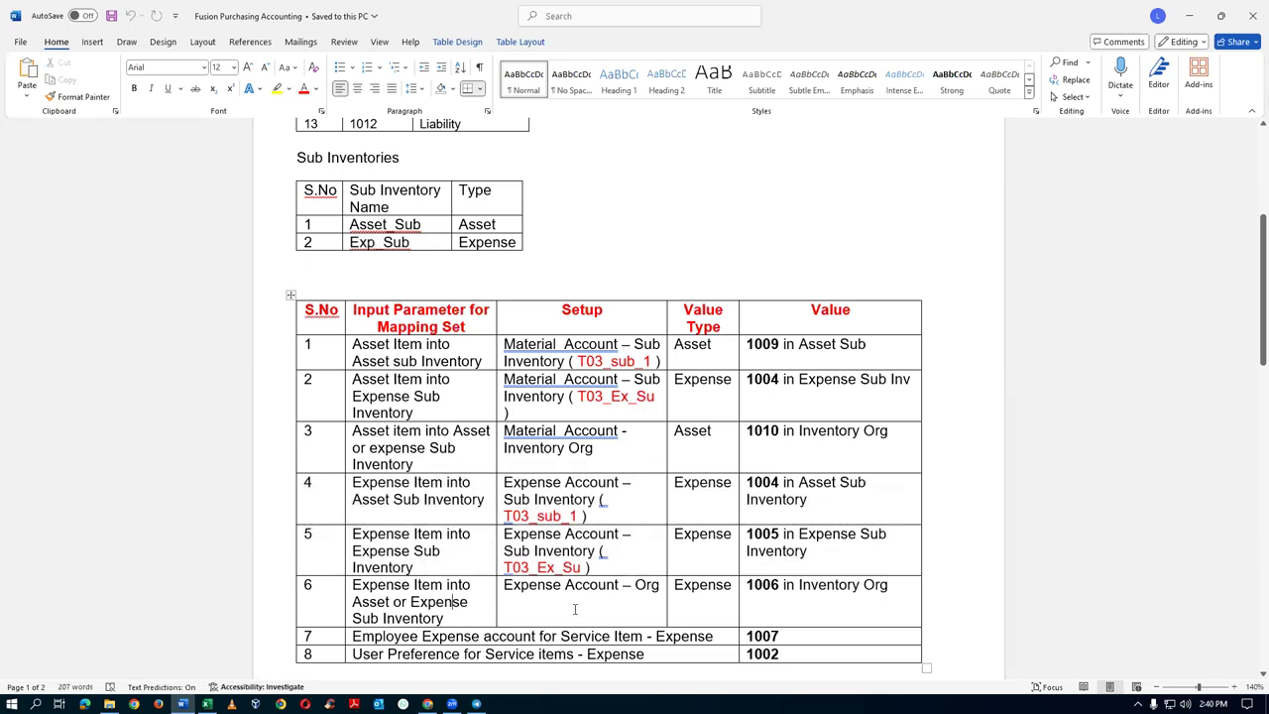
double_click(763, 585)
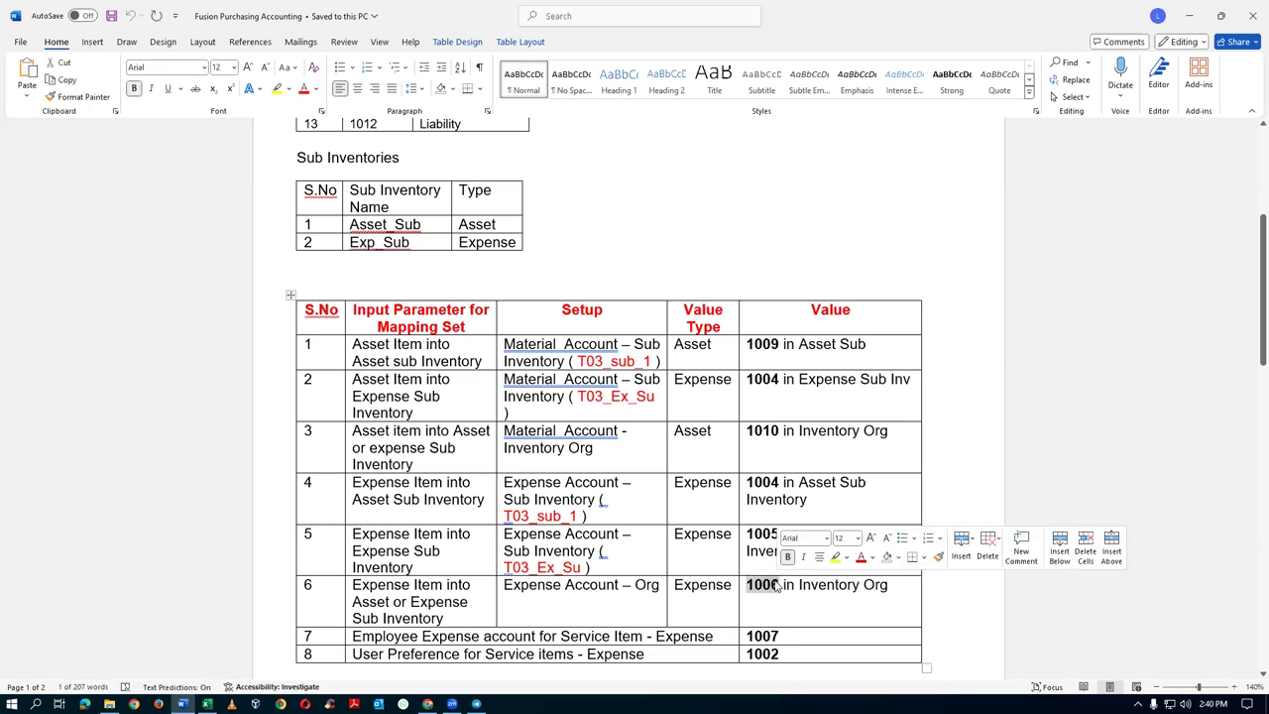
Step: Return to the browser and leave the Expense Account - Subinventory mapping set without saving
key(alt+Tab)
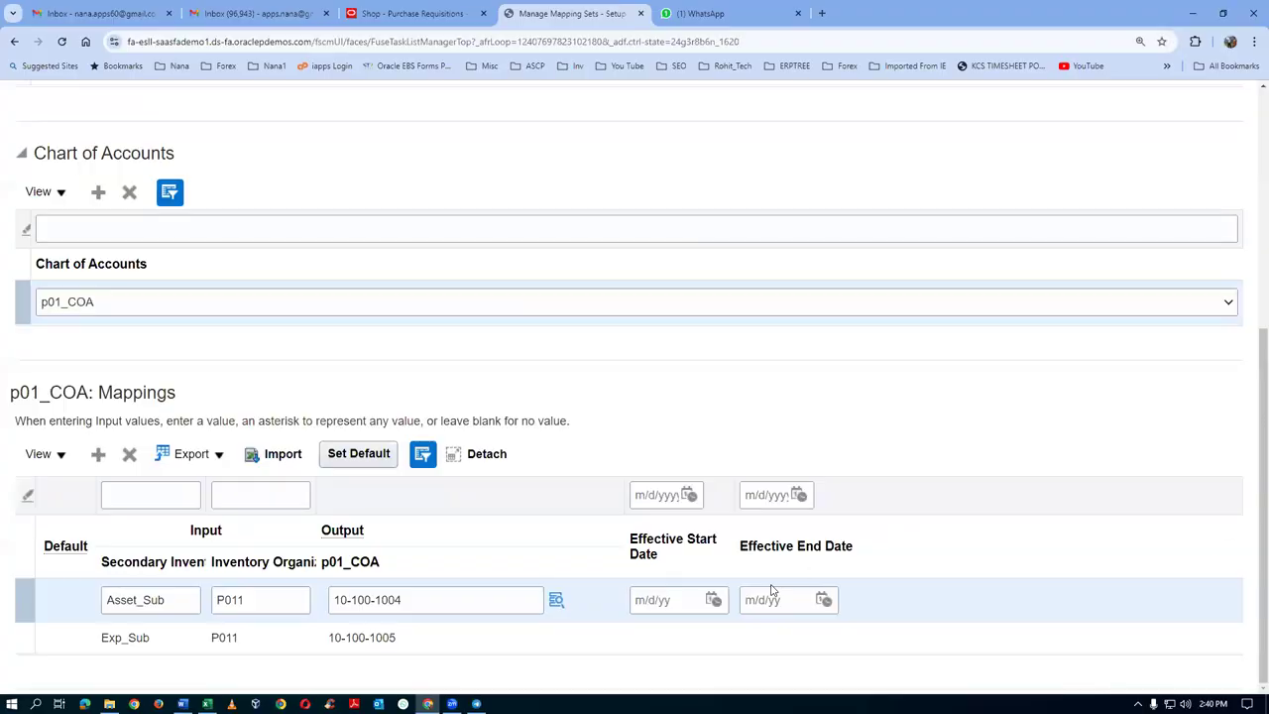
scroll(954, 443, up, 4)
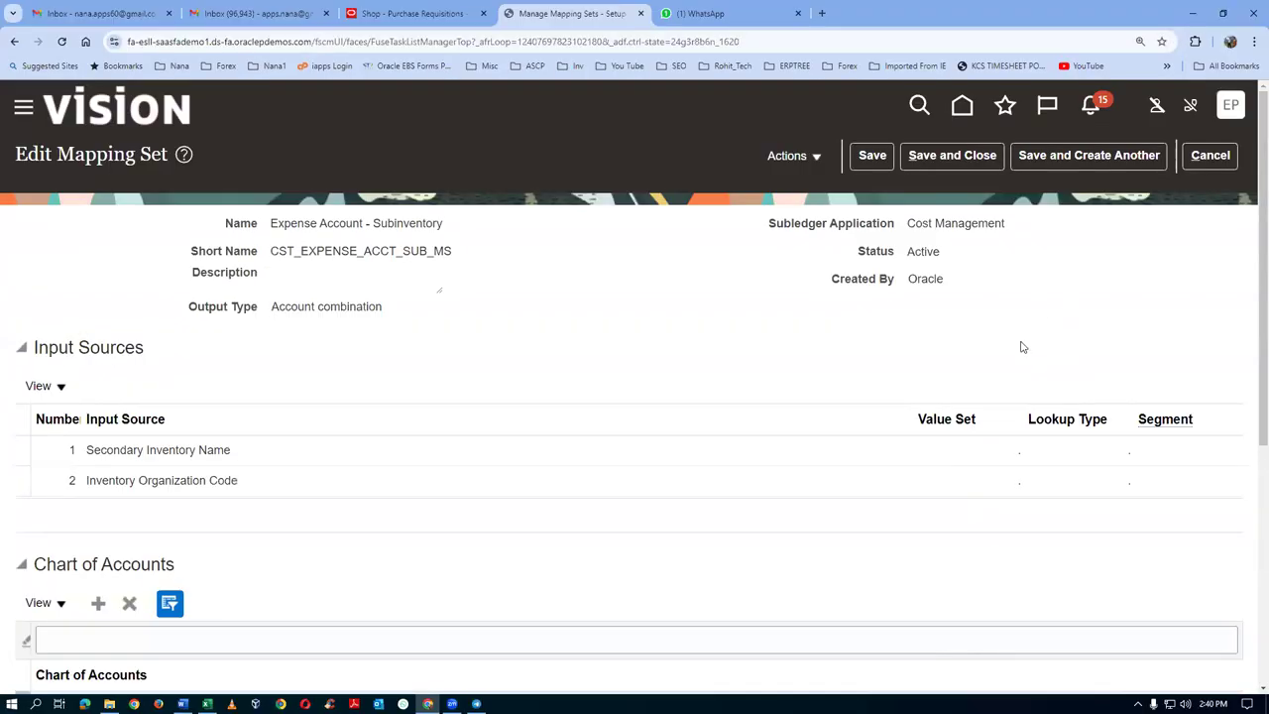
scroll(627, 396, down, 4)
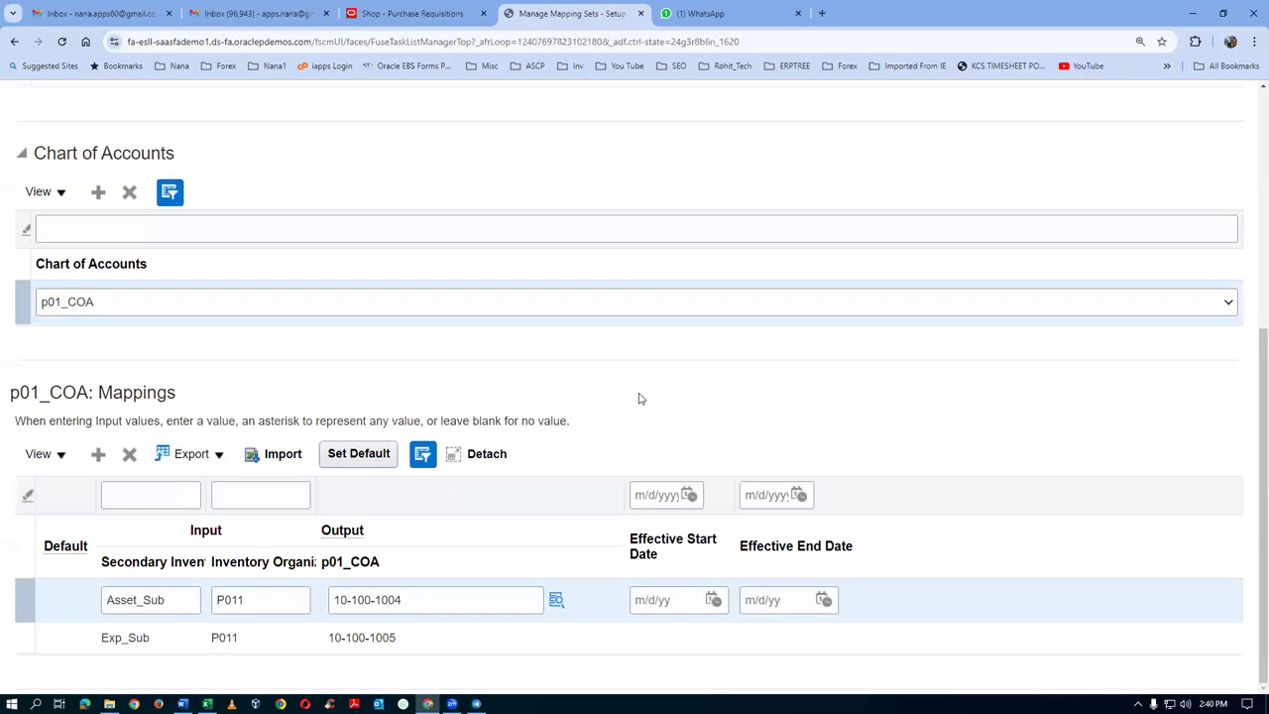
scroll(645, 401, up, 4)
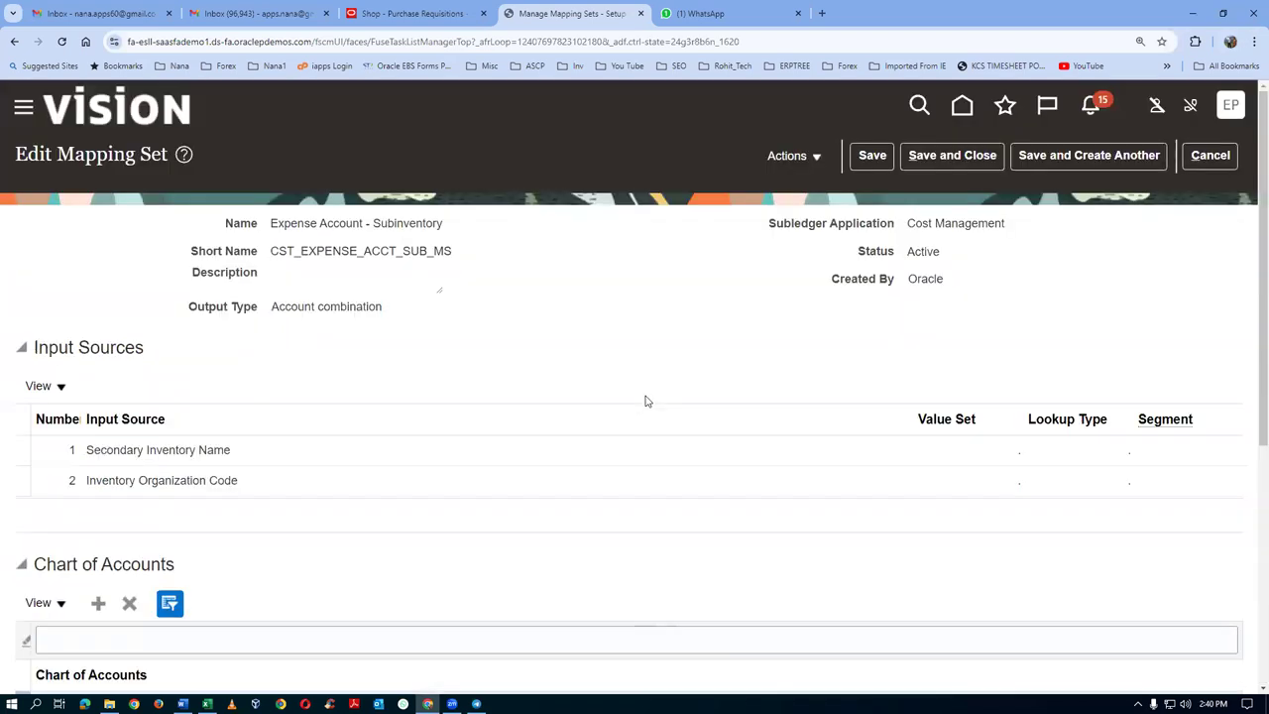
click(1209, 159)
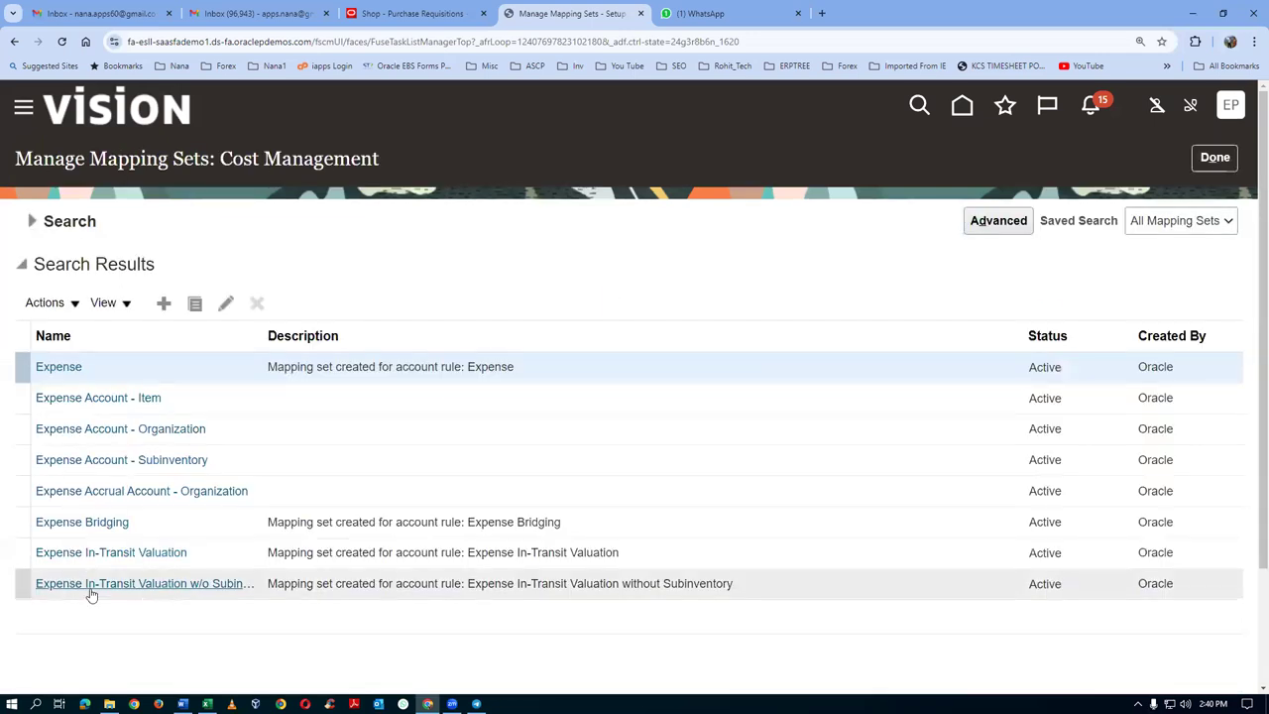
Step: Open the Expense Account - Organization mapping set and add p01_COA to its charts of accounts
click(120, 431)
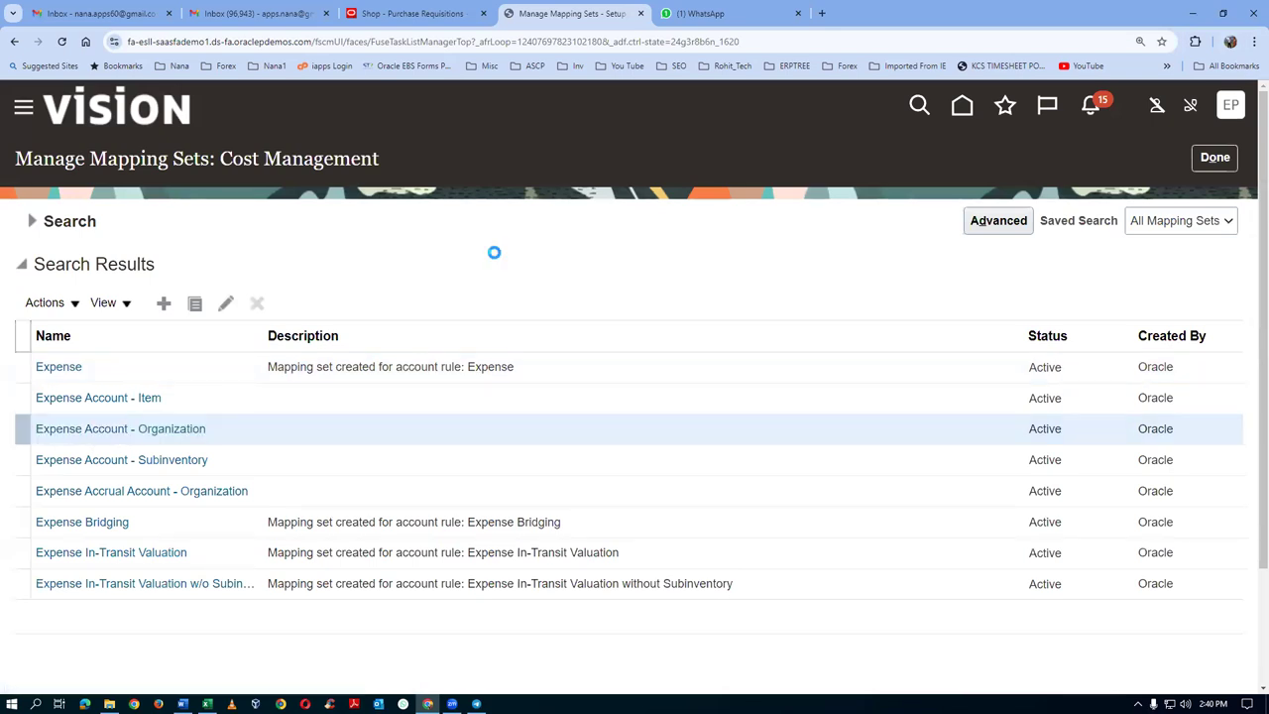
scroll(407, 347, down, 1)
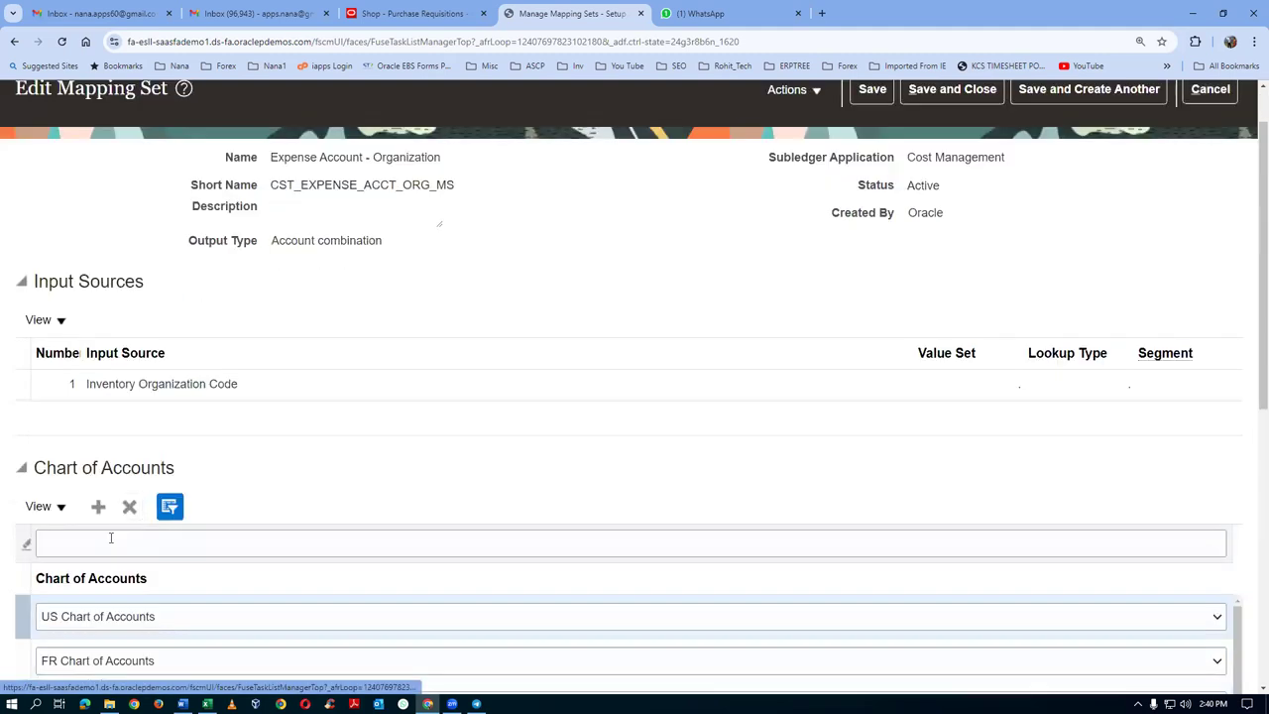
click(129, 661)
key(End)
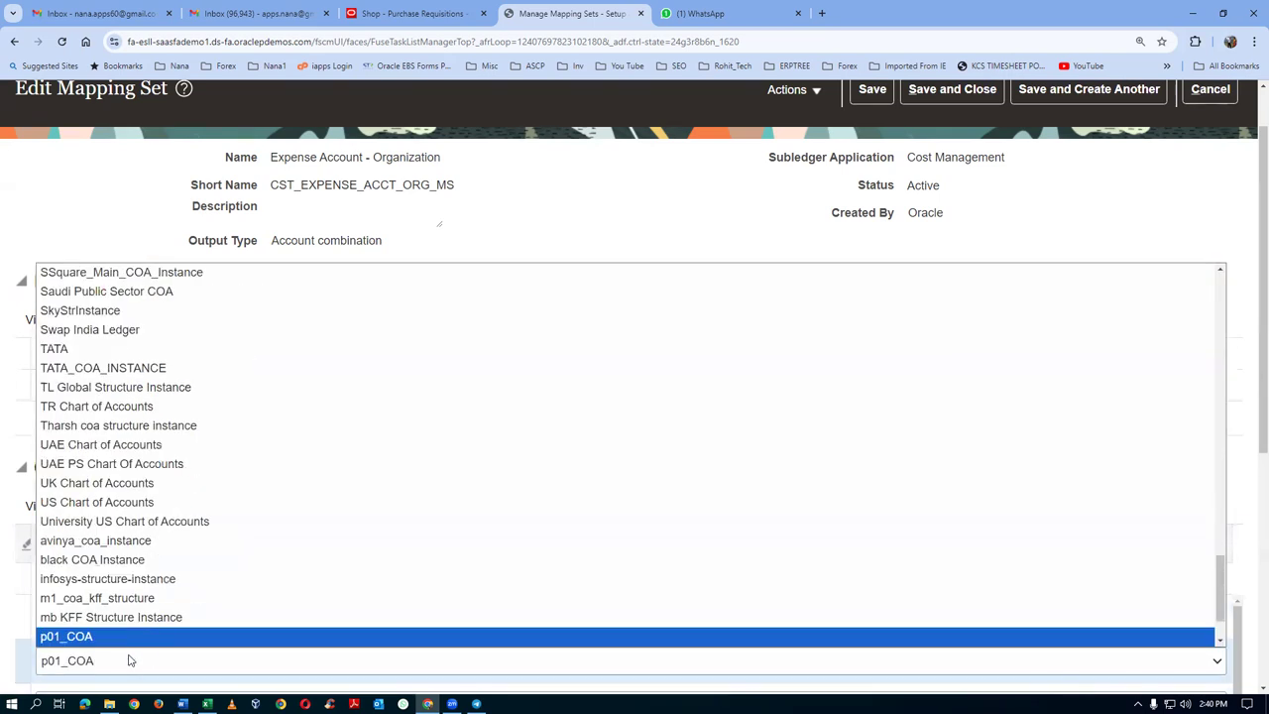
key(Return)
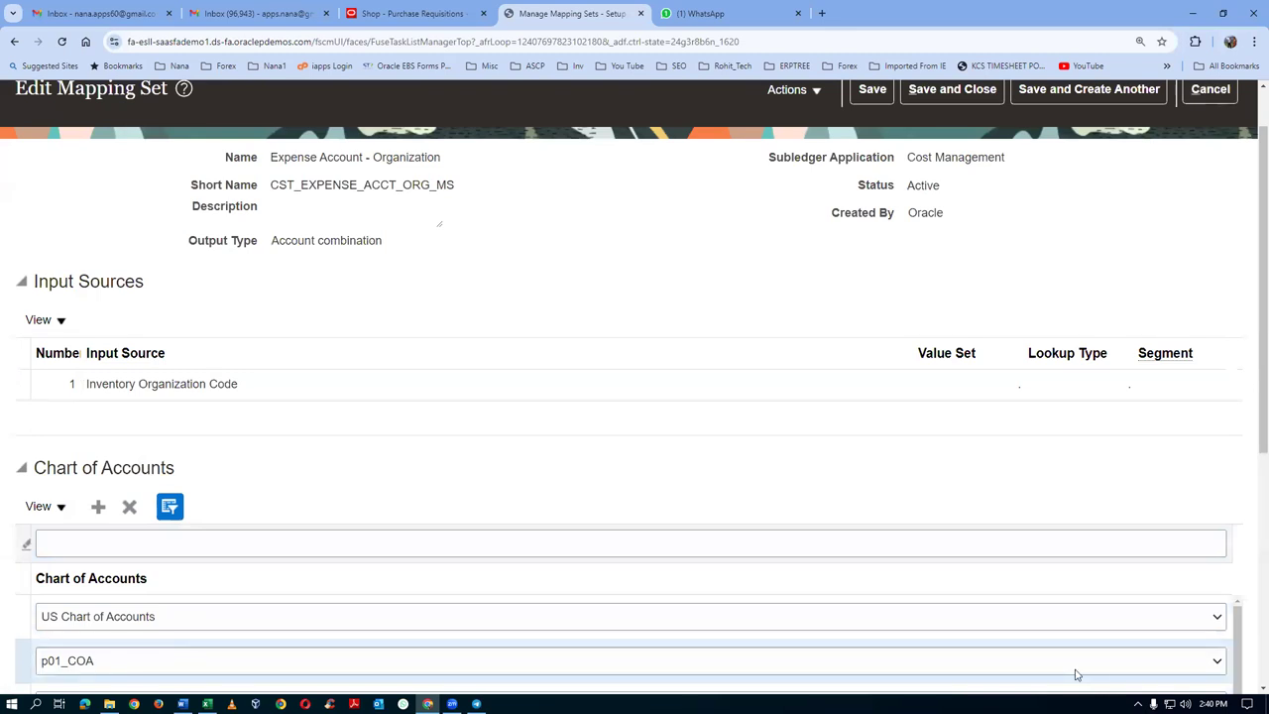
Step: Add a p01_COA mapping from inventory organization P011 to output 10-100-1006, then save and close the mapping set
scroll(1251, 431, down, 5)
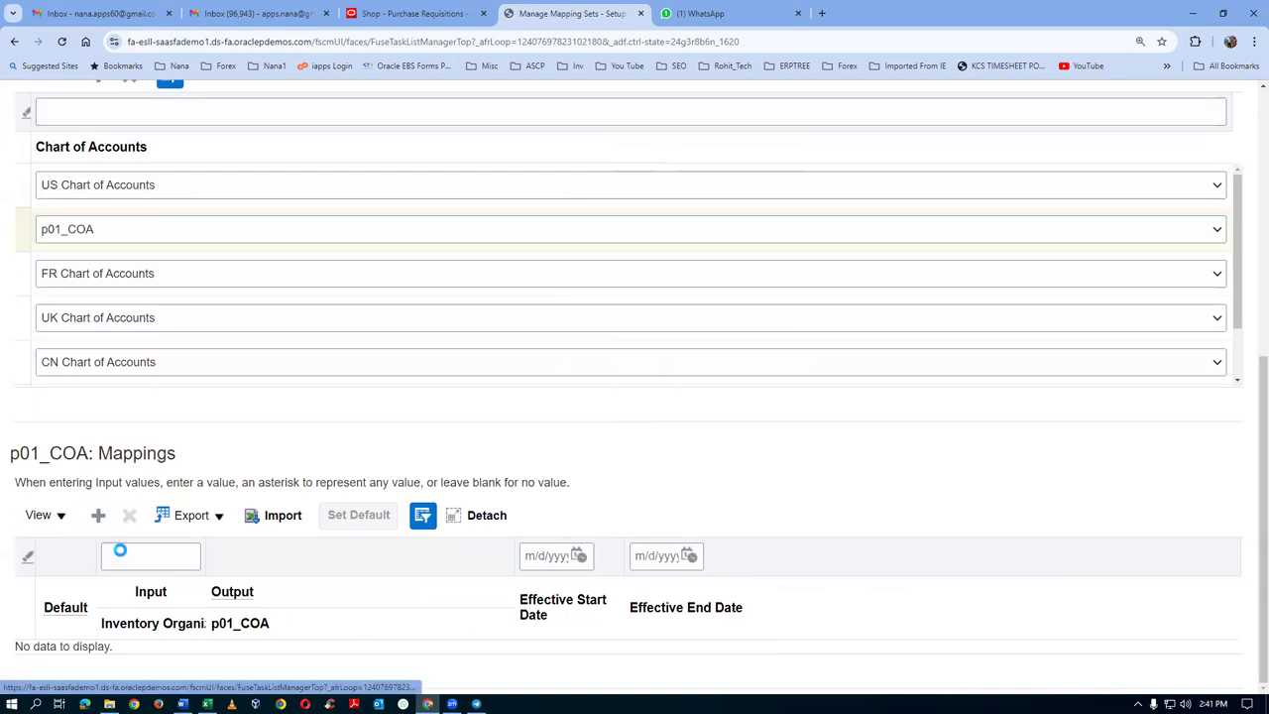
click(148, 665)
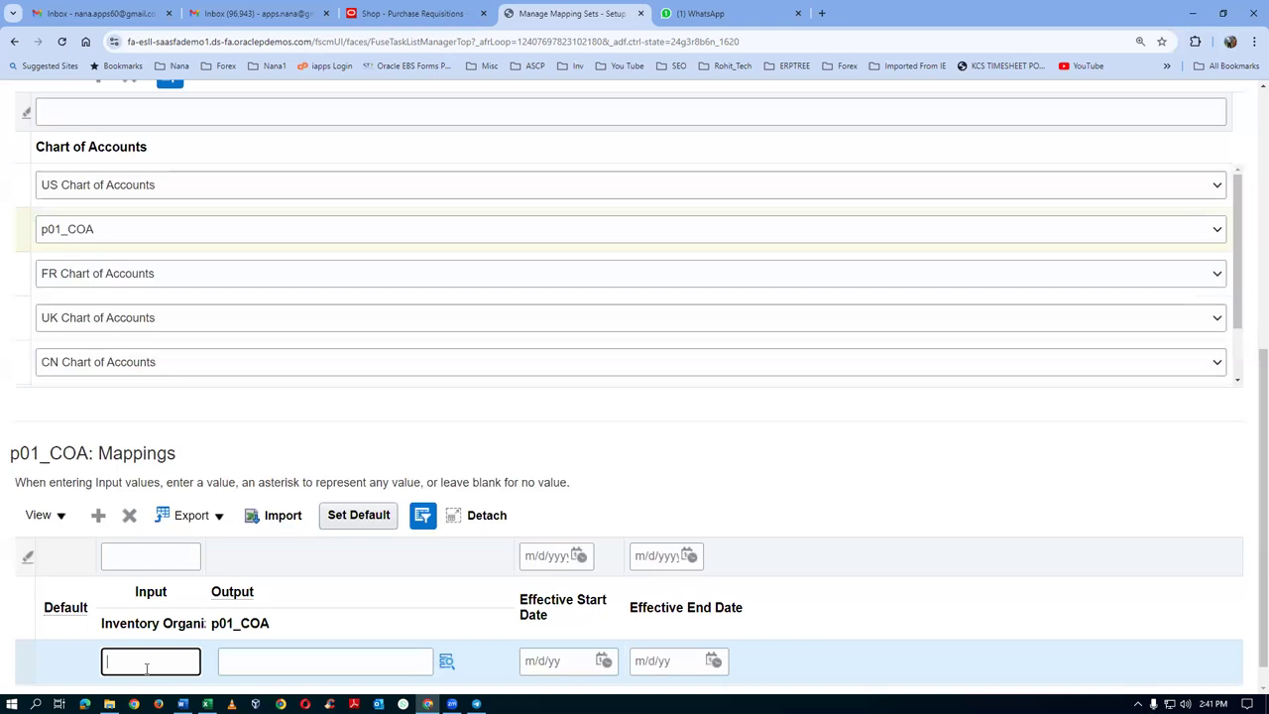
key(Tab)
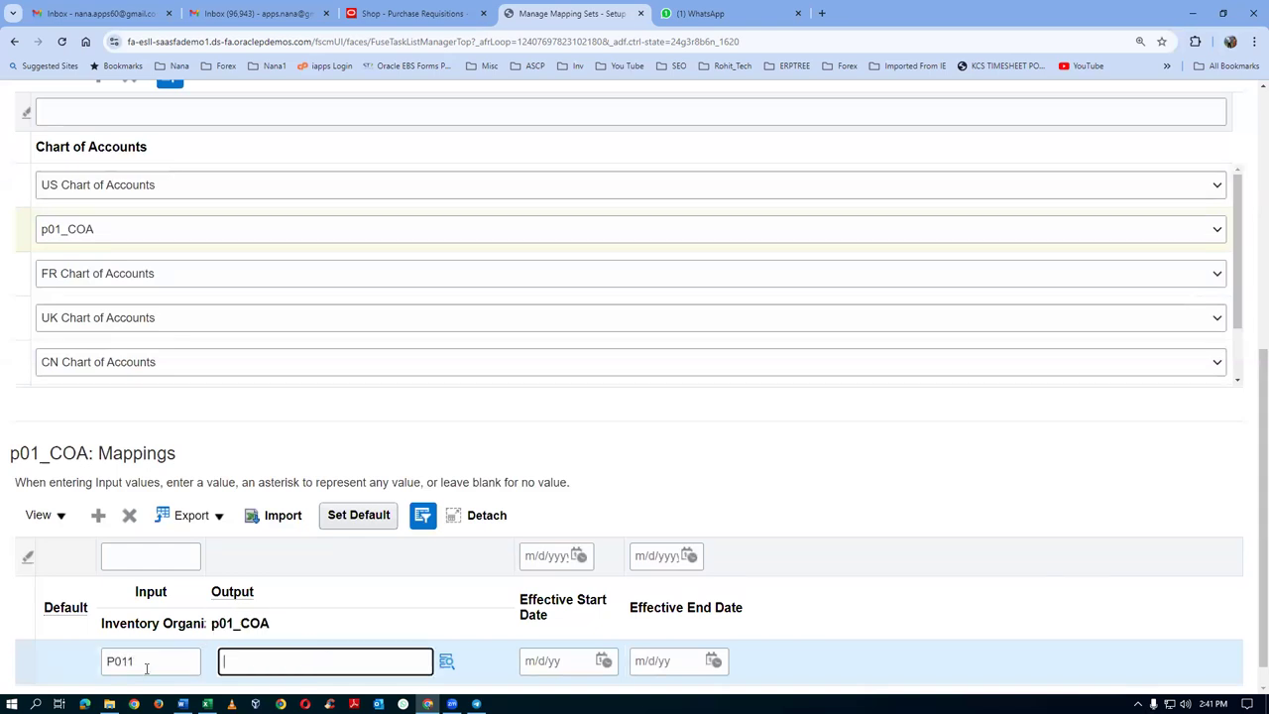
text(10-100-1006)
key(Tab)
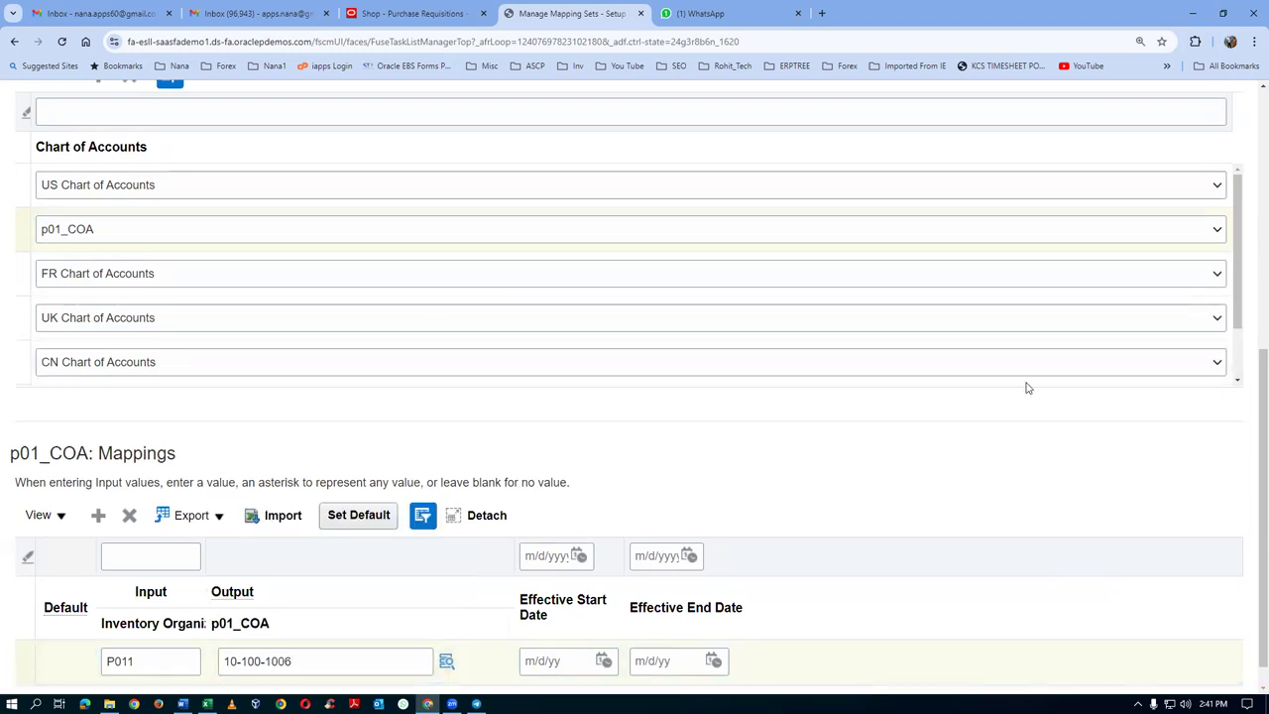
scroll(1040, 372, up, 4)
scroll(1041, 373, up, 1)
click(951, 155)
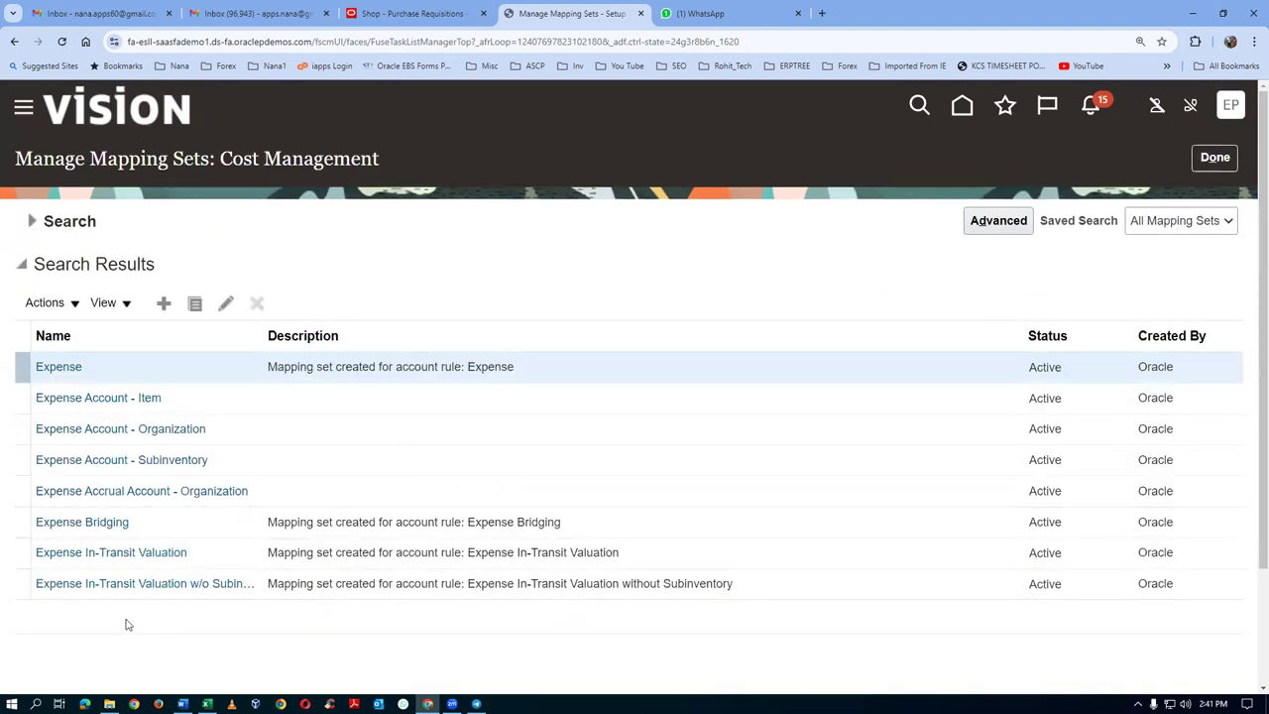
Step: Reopen the Expense Account - Organization mapping set, filter its charts of accounts by p01, check the p01_COA mapping, and leave without saving
click(87, 435)
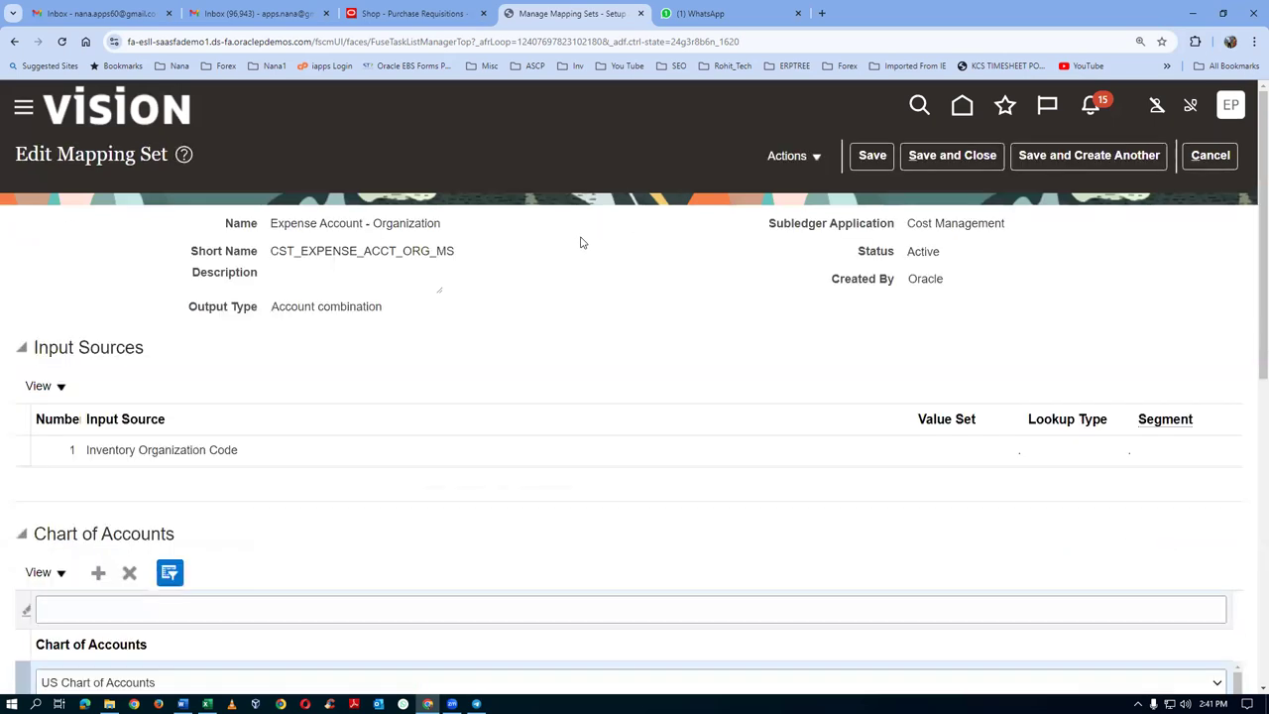
scroll(572, 338, down, 5)
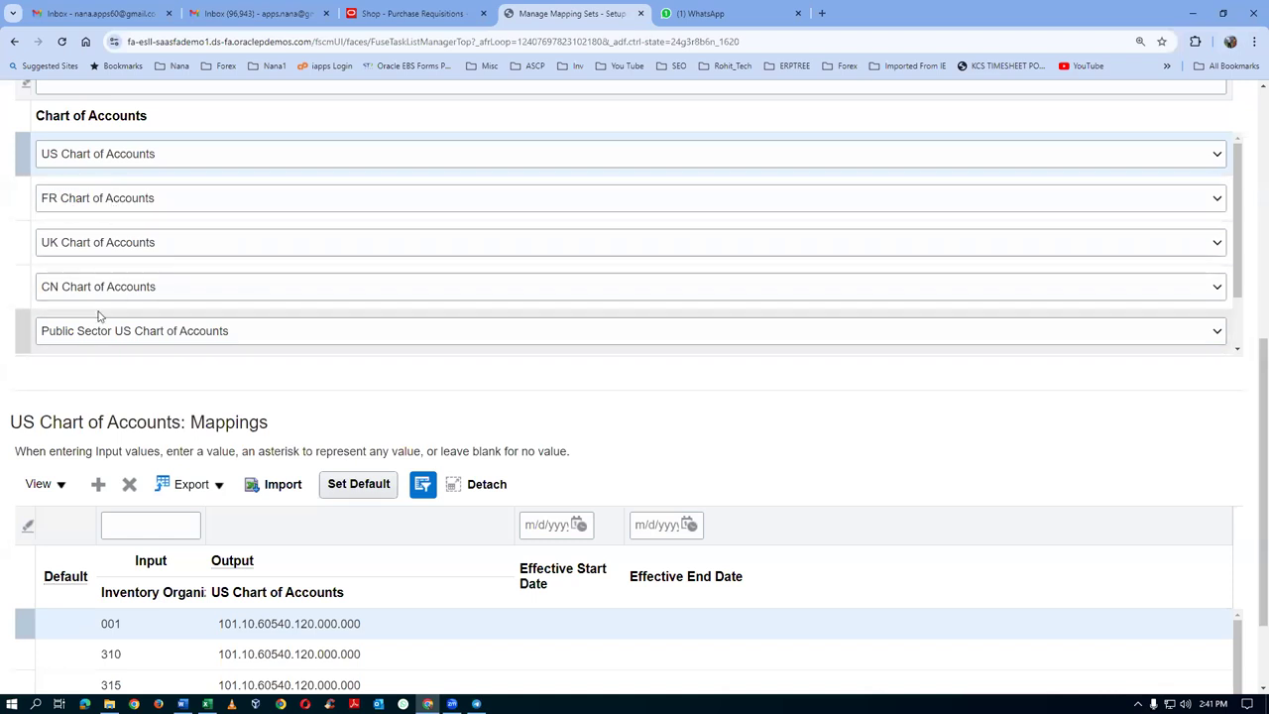
click(218, 164)
scroll(88, 248, up, 5)
click(113, 610)
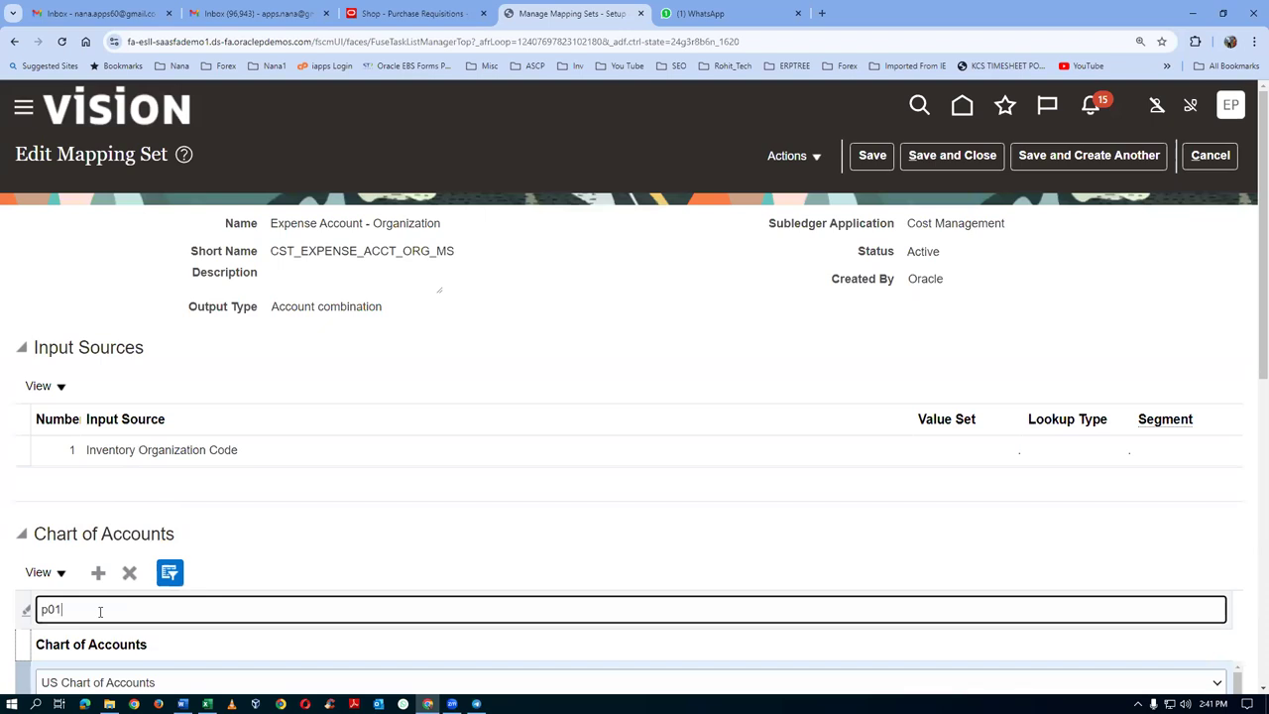
text(p01)
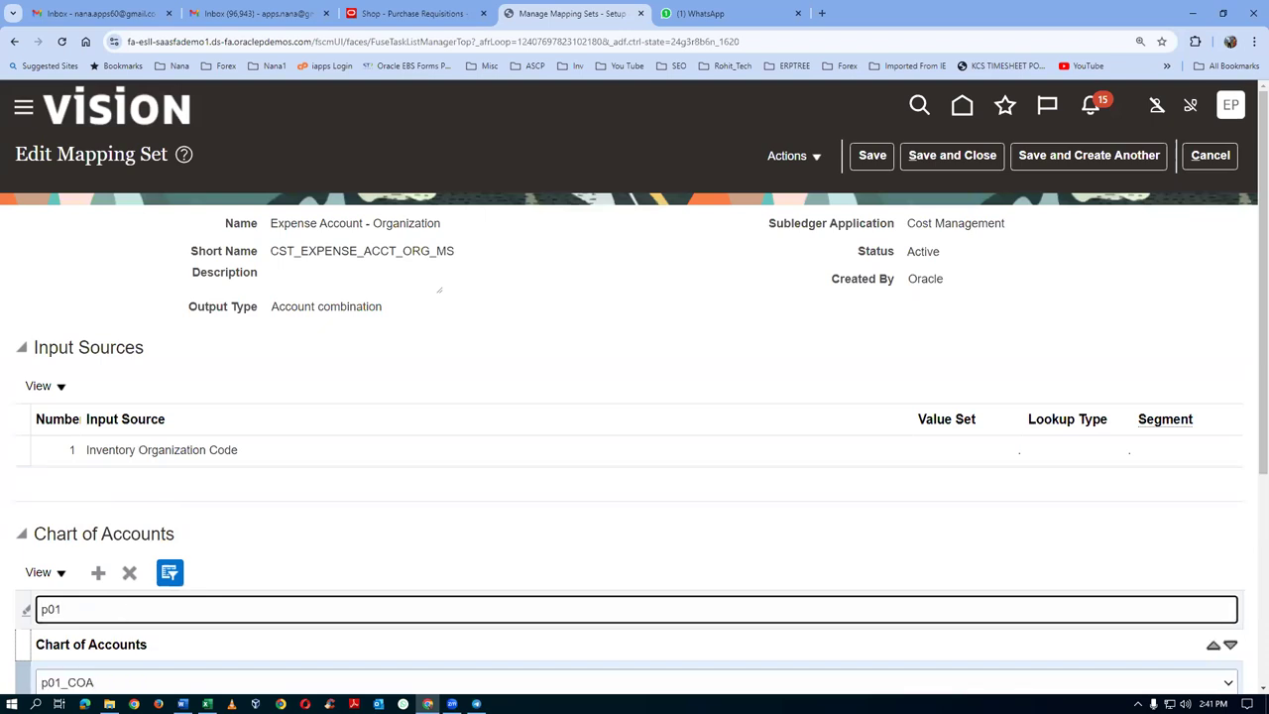
scroll(1252, 440, down, 4)
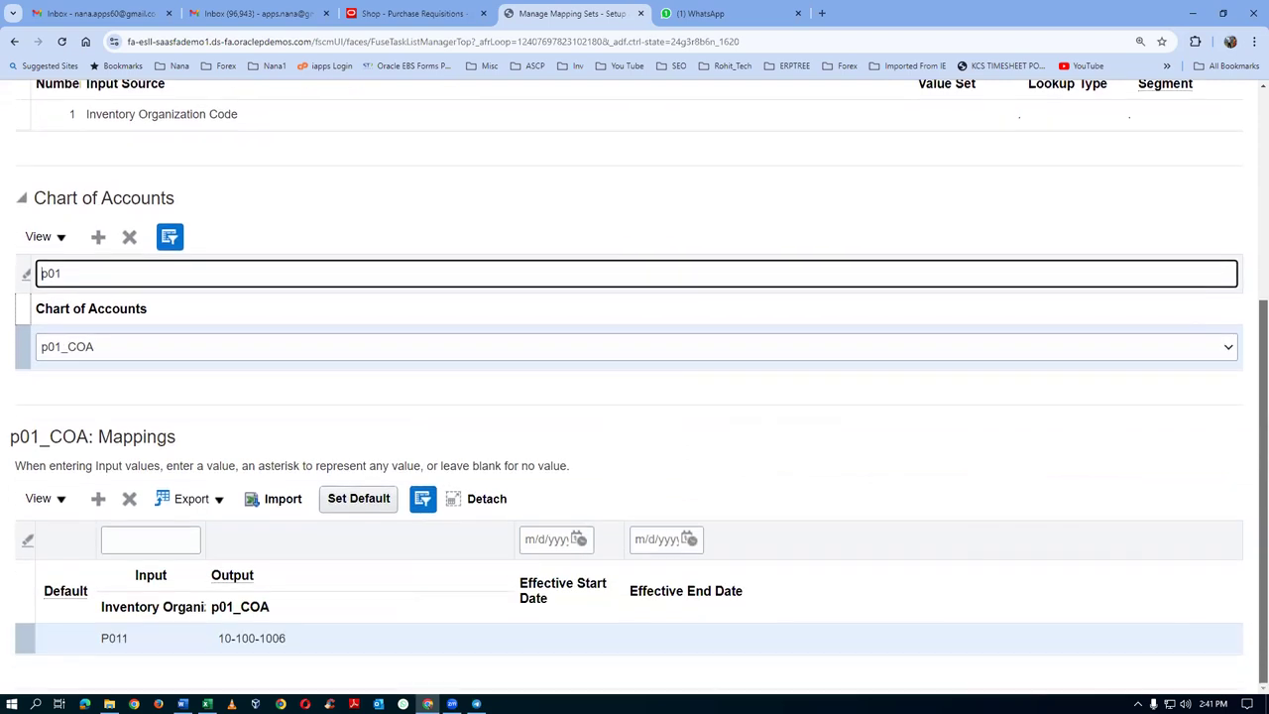
scroll(1252, 689, up, 4)
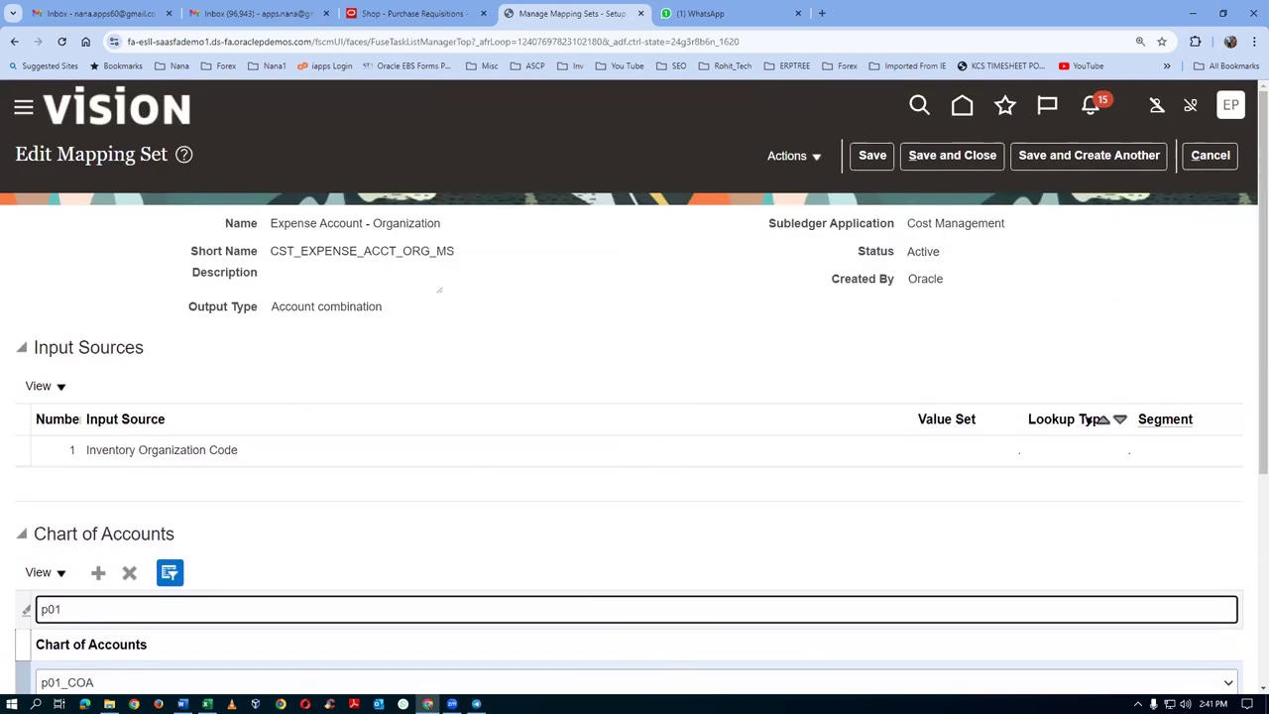
click(1210, 156)
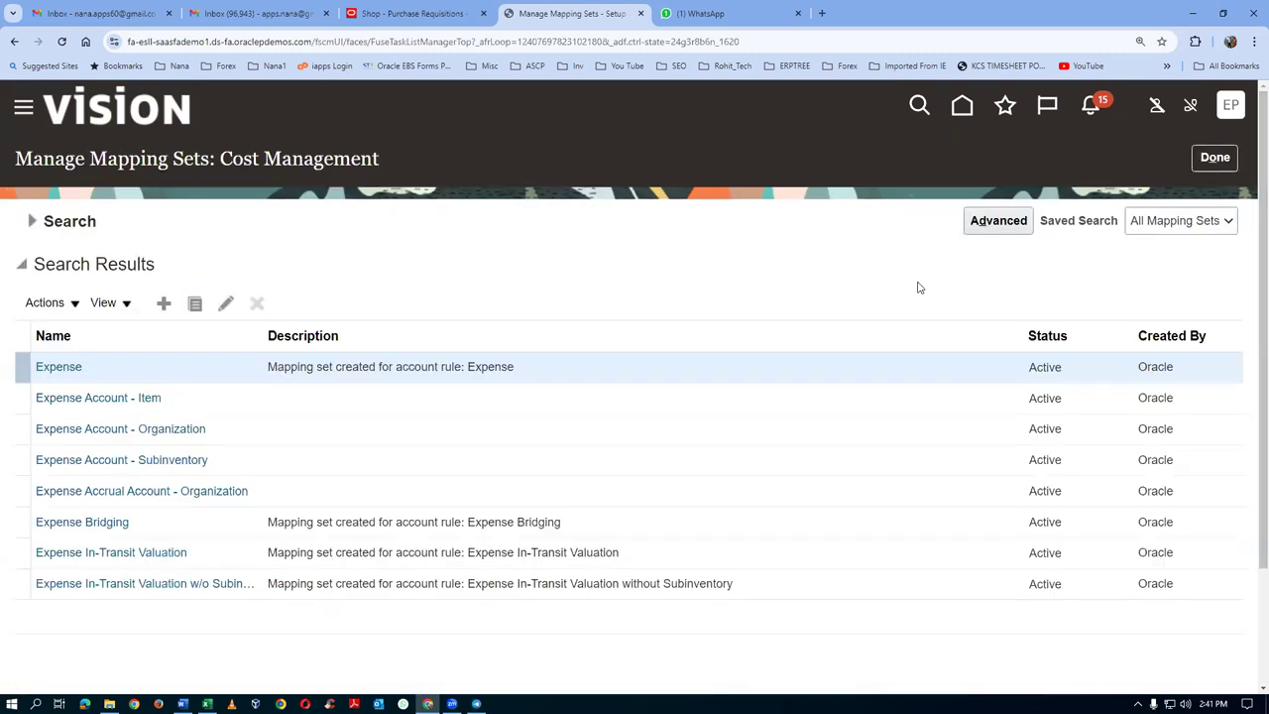
Step: Highlight expense item rows 4 to 6 of the mapping table in the Word document for review, and return to the browser
key(alt+Tab)
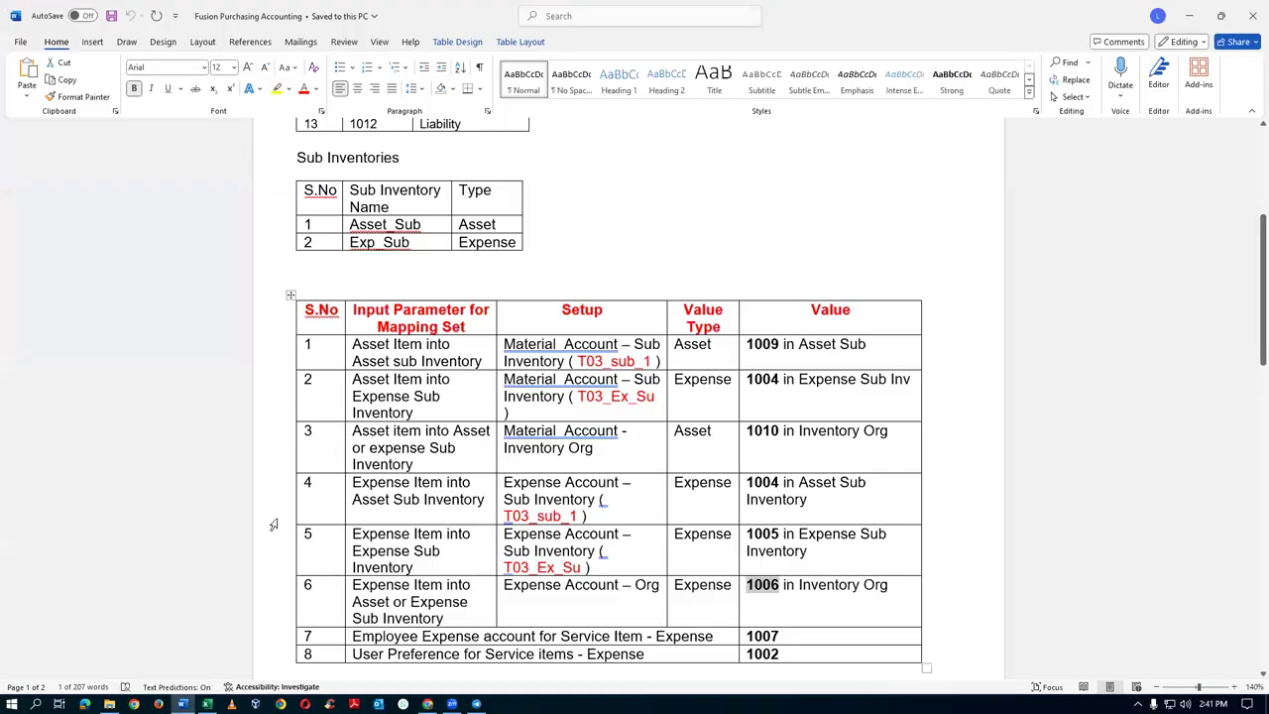
drag(269, 494, 254, 591)
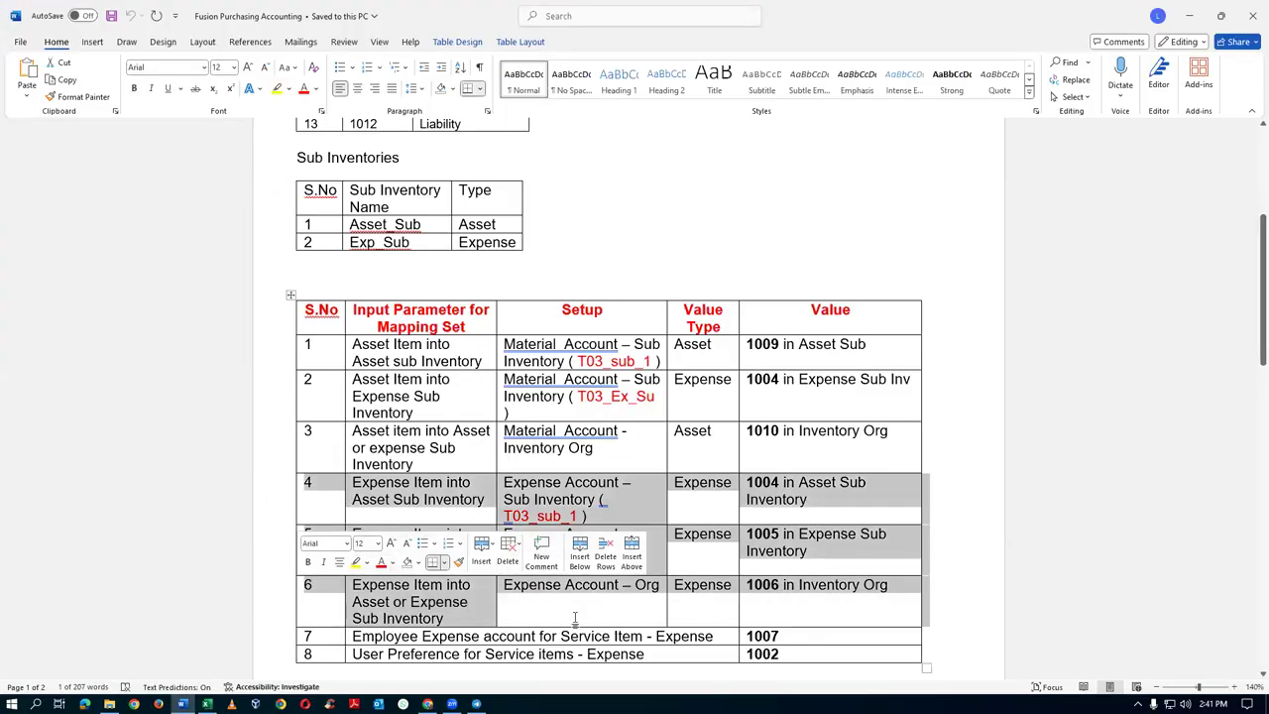
key(alt+Tab)
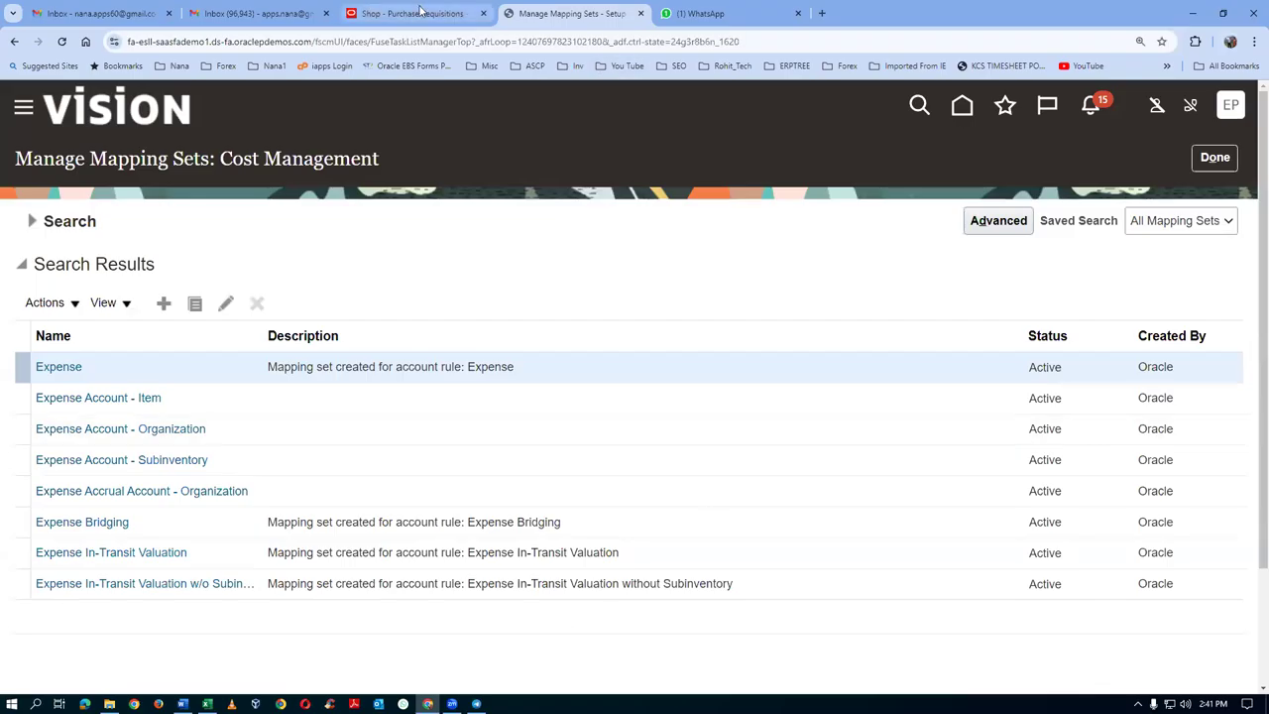
Step: Switch to the Purchase Requisitions page, start a new requisition line, and choose p0103_expense_item as its item
click(382, 12)
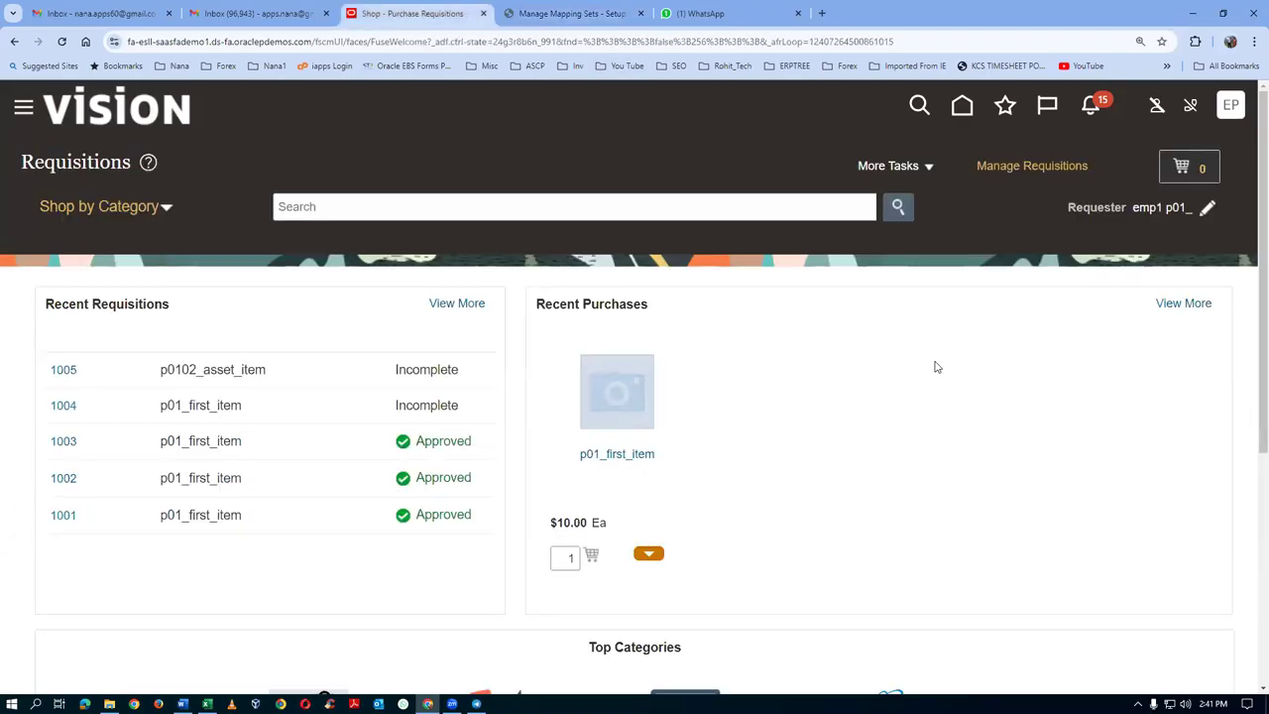
click(892, 166)
click(885, 199)
click(347, 282)
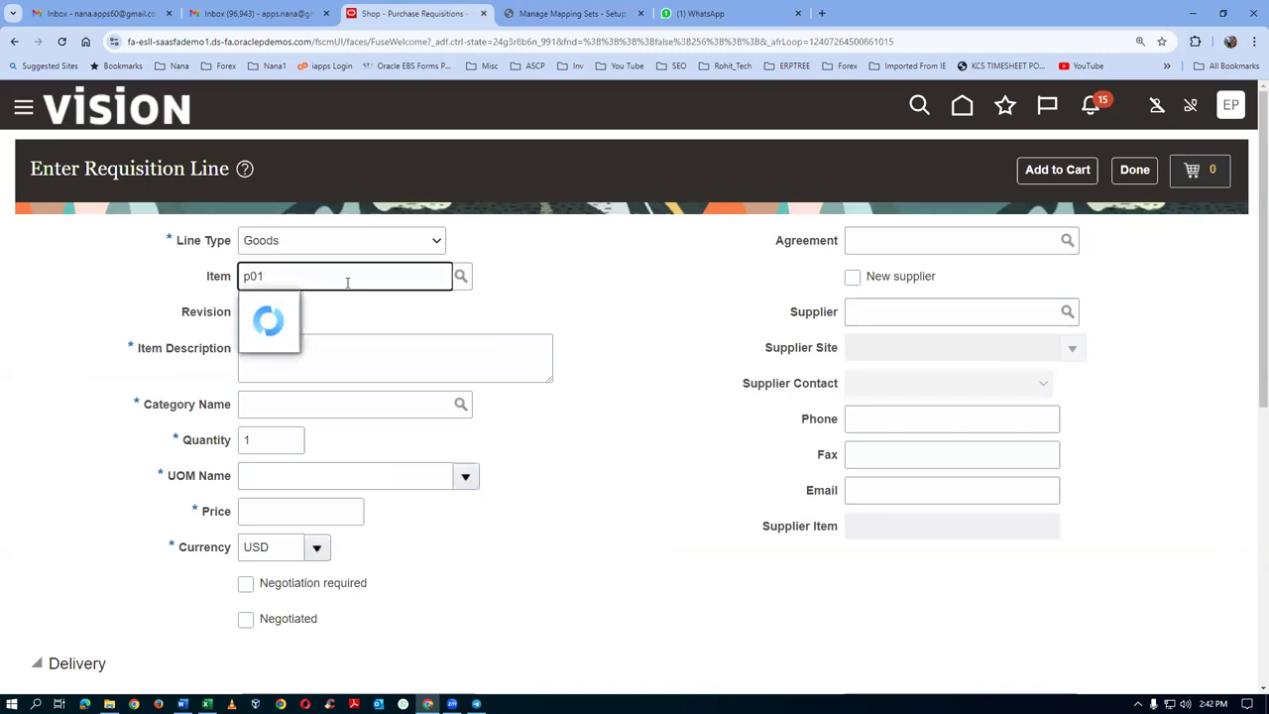
text(p013)
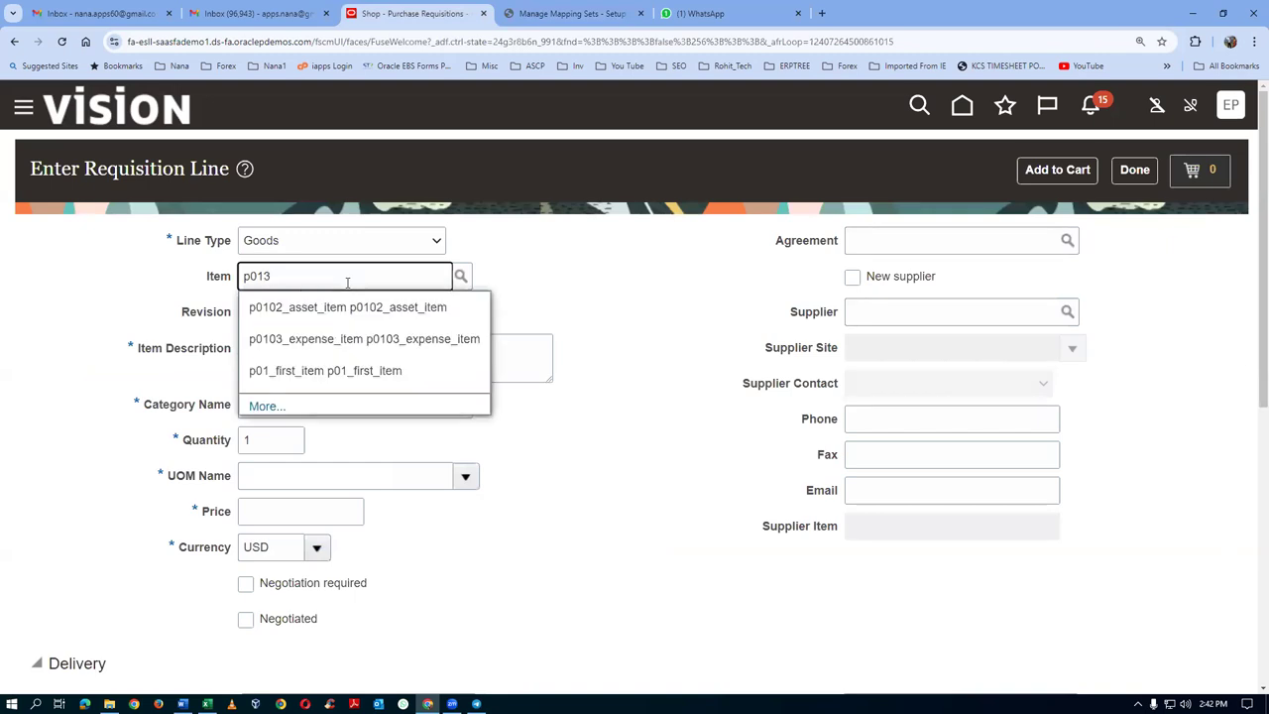
key(BackSpace)
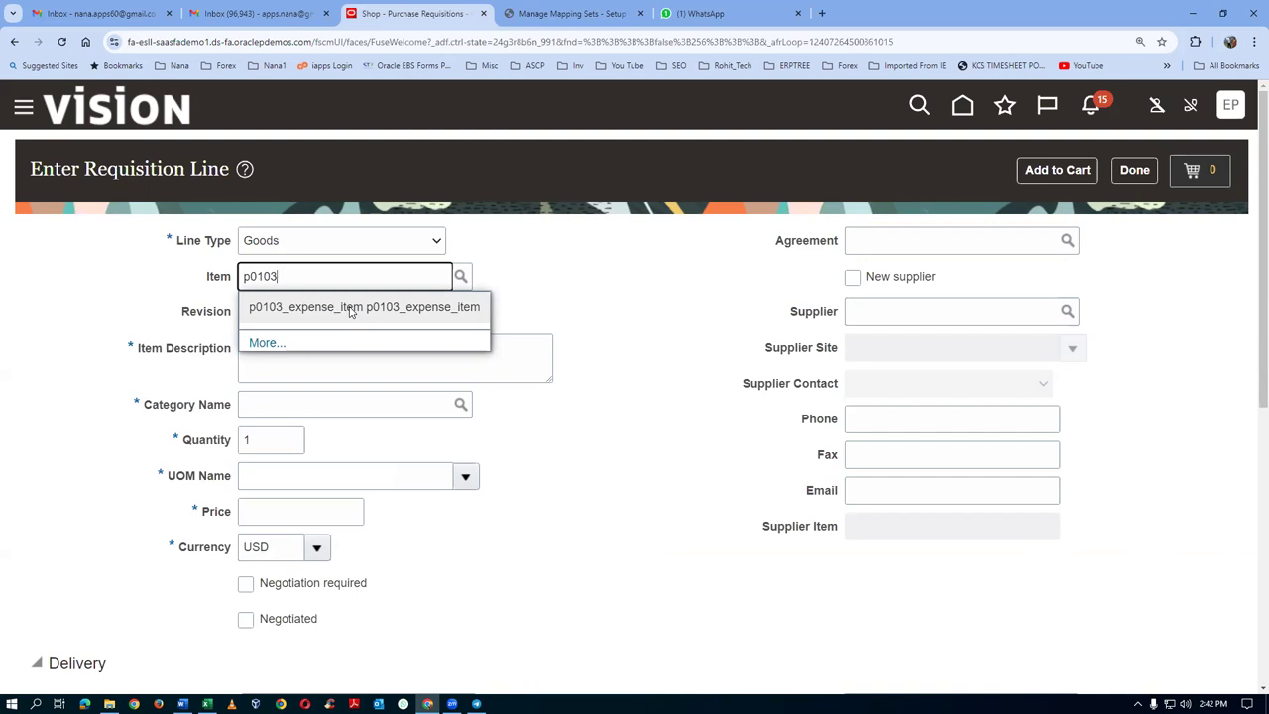
click(349, 309)
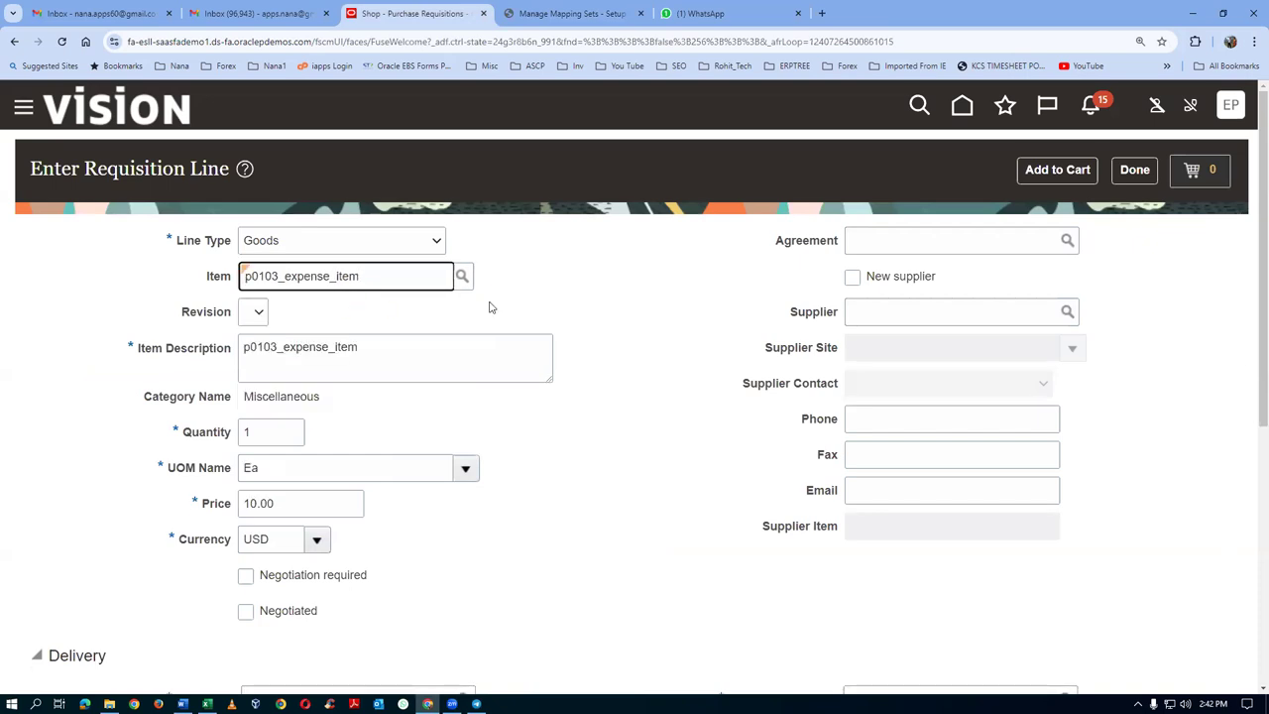
Step: Check row 4 of the Word mapping table, covering an expense item into an asset subinventory, and return to the requisition line
key(alt+Tab)
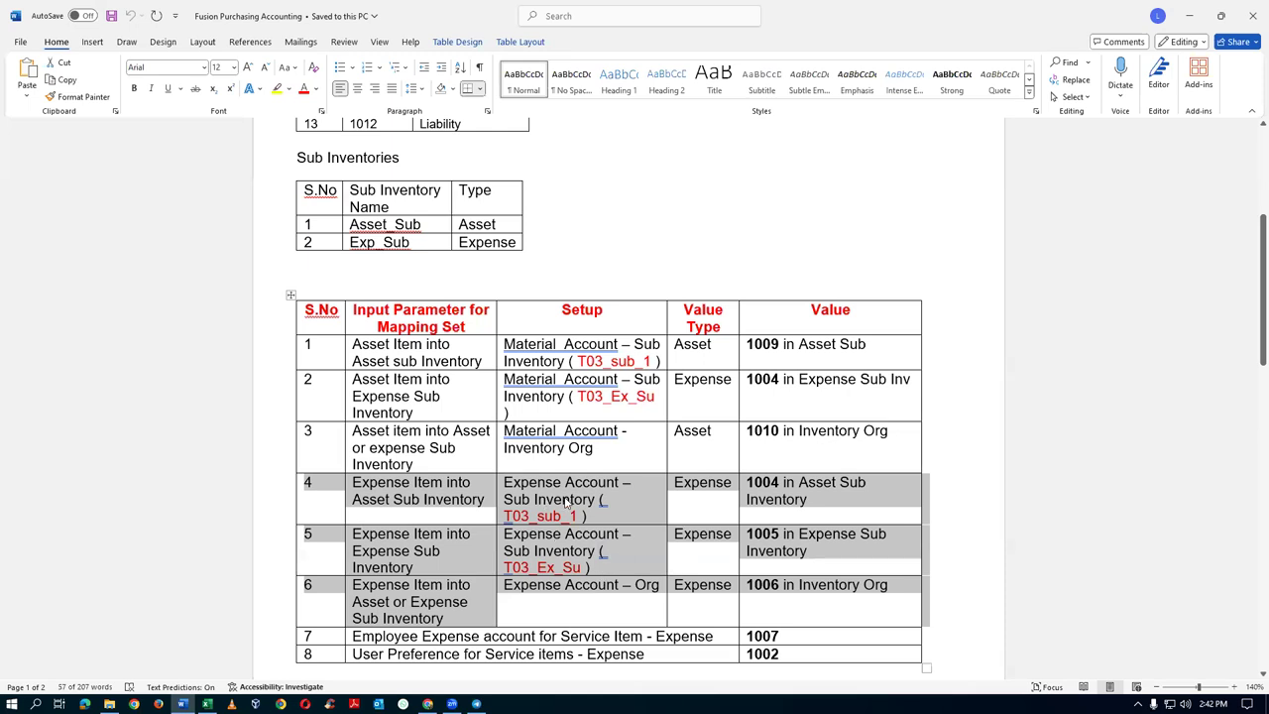
click(448, 507)
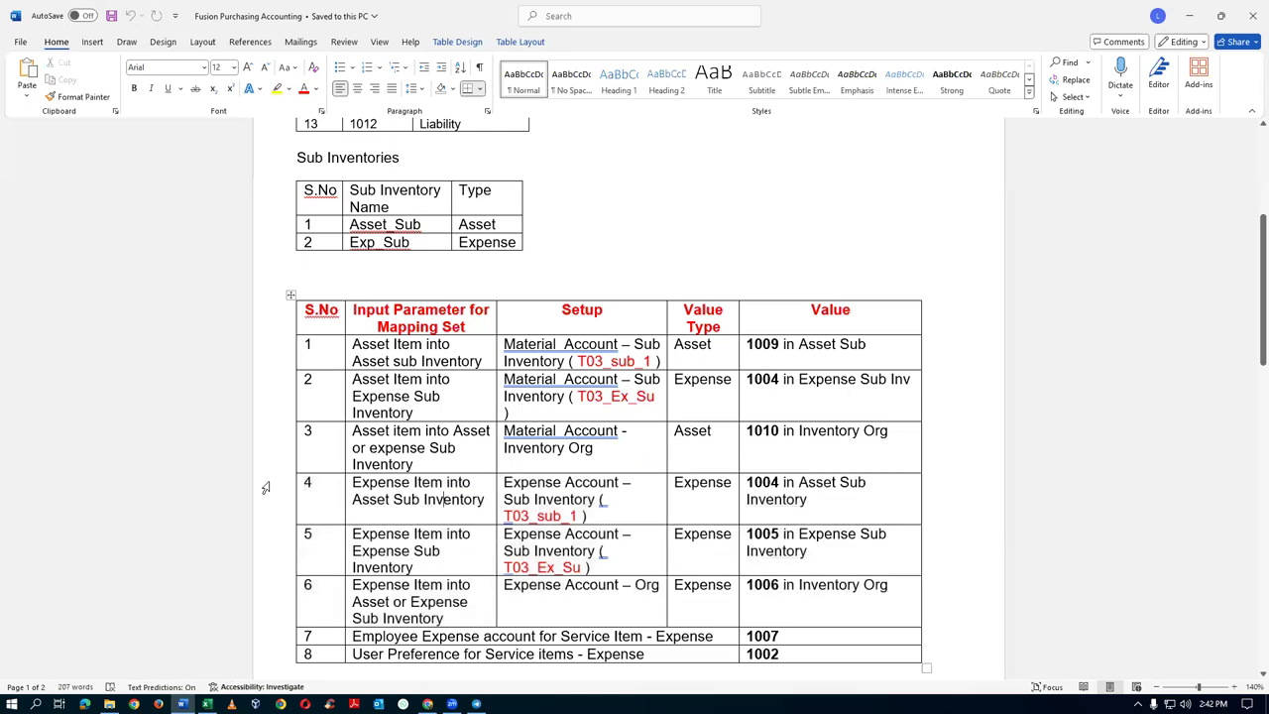
click(270, 490)
key(alt+Tab)
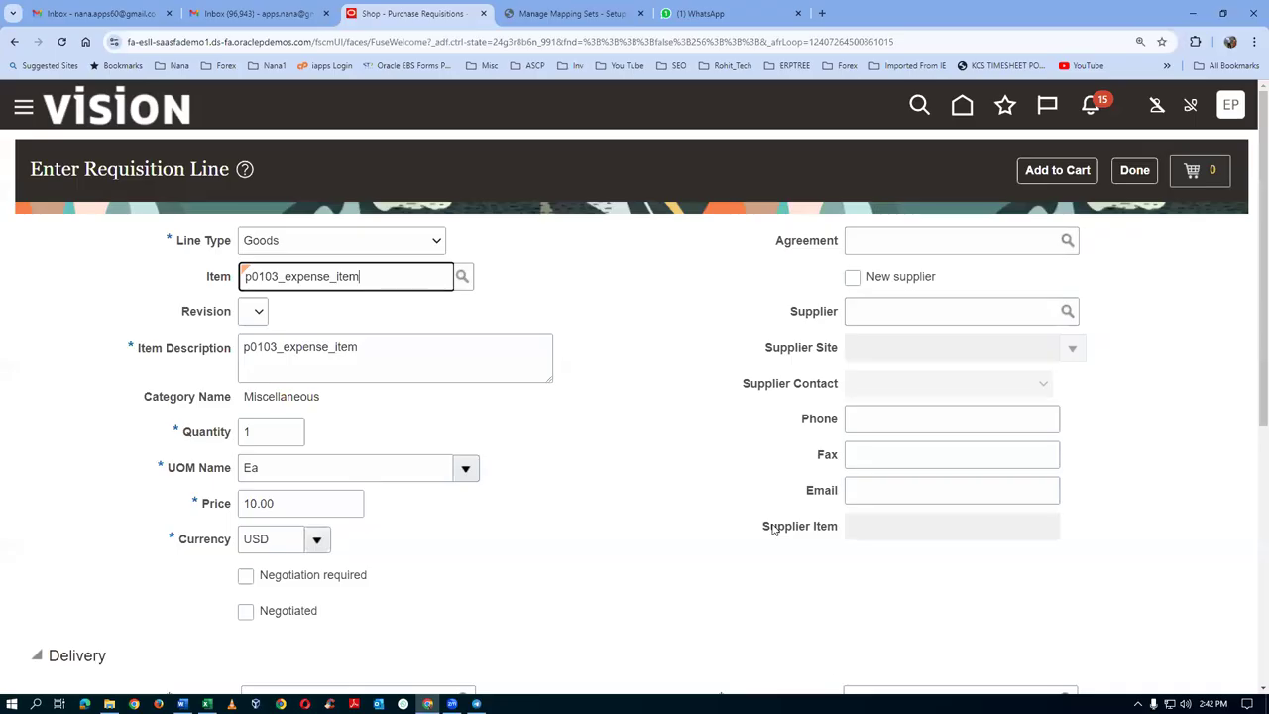
Step: Set the requisition line's subinventory to Asset_Sub, check the charge account under Billing, and add the line to the cart
scroll(871, 520, down, 5)
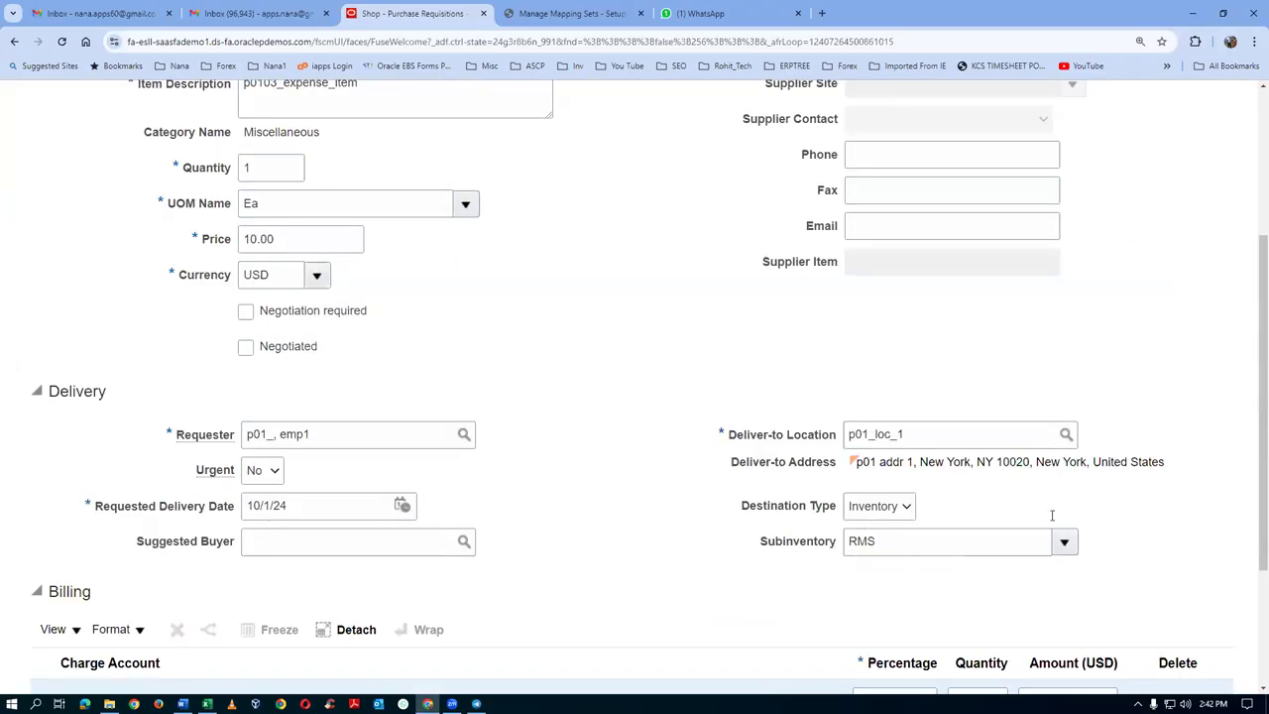
click(1064, 542)
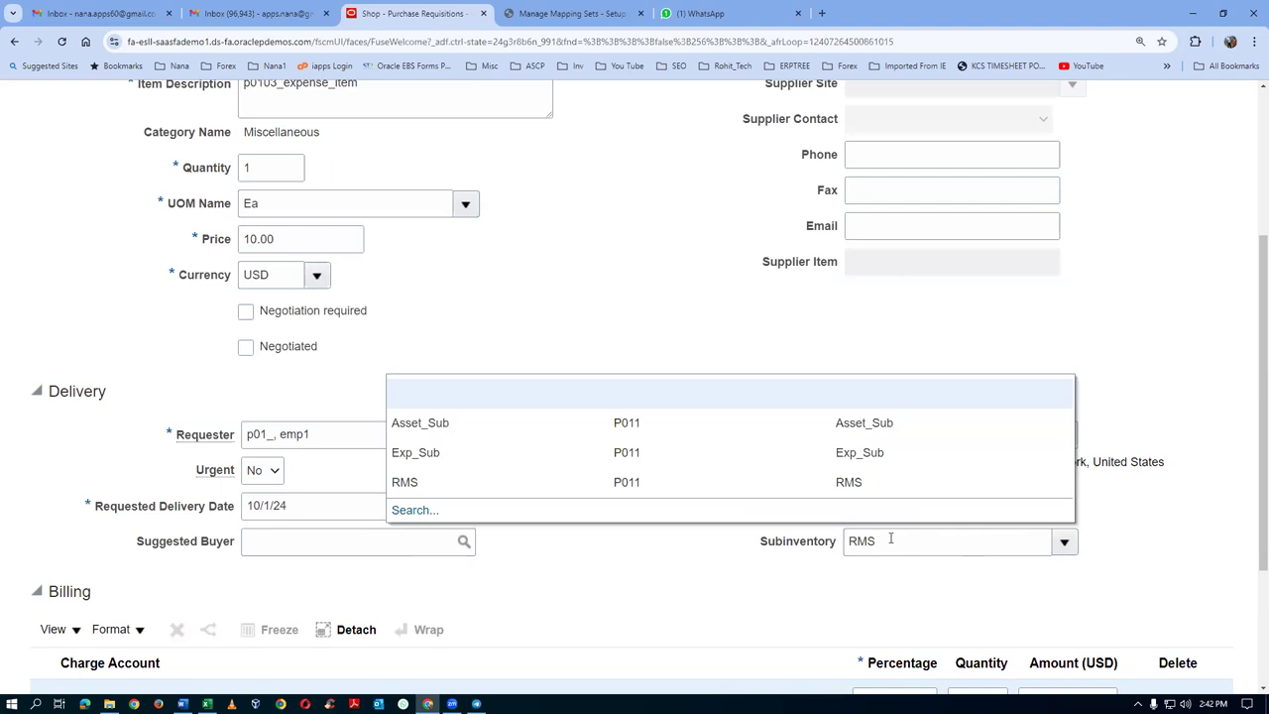
click(424, 422)
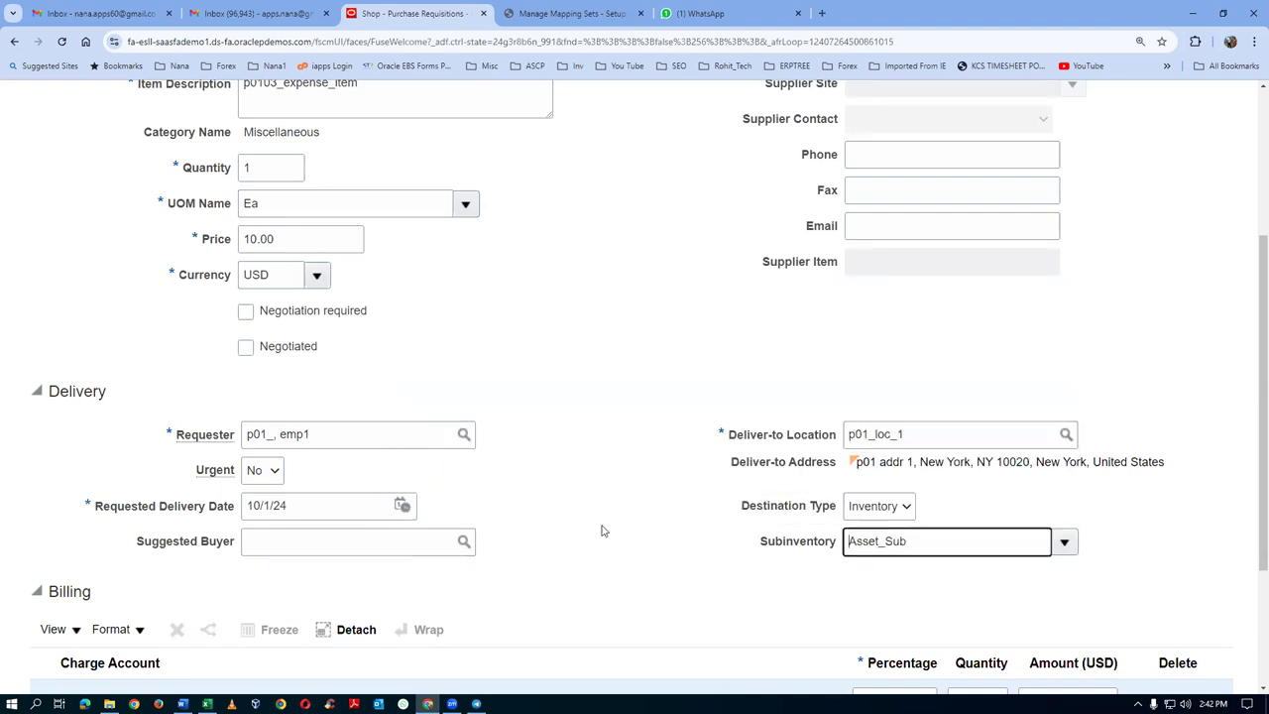
scroll(600, 531, down, 2)
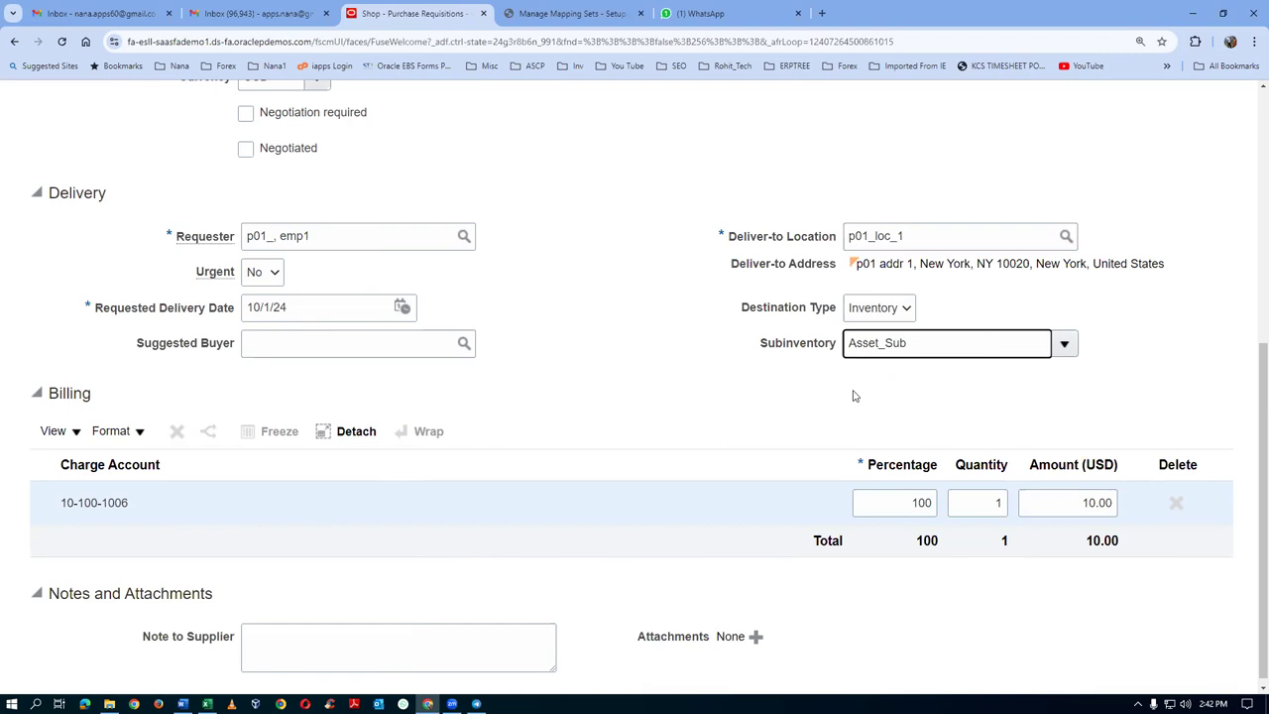
scroll(858, 397, up, 3)
scroll(863, 401, up, 3)
scroll(862, 396, down, 2)
scroll(991, 298, up, 3)
click(1057, 170)
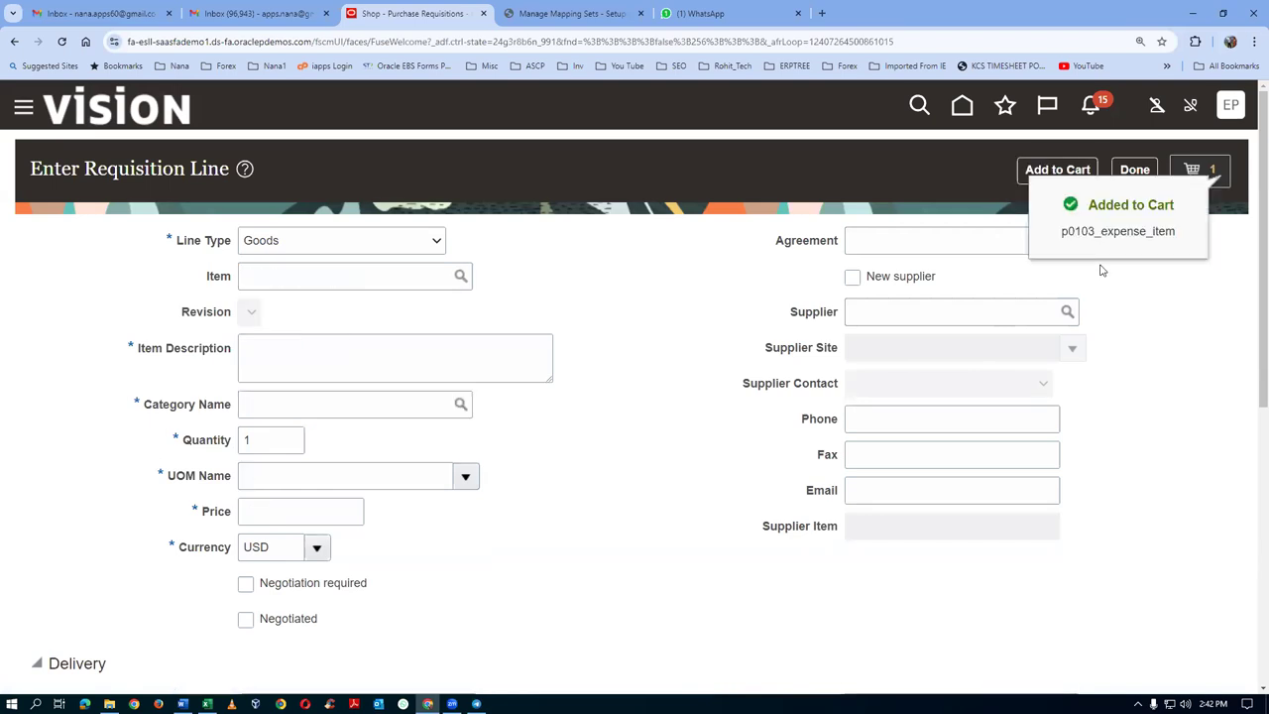
Step: Open the cart's requisition for review and inspect the segment details of line 1's charge account
click(1213, 173)
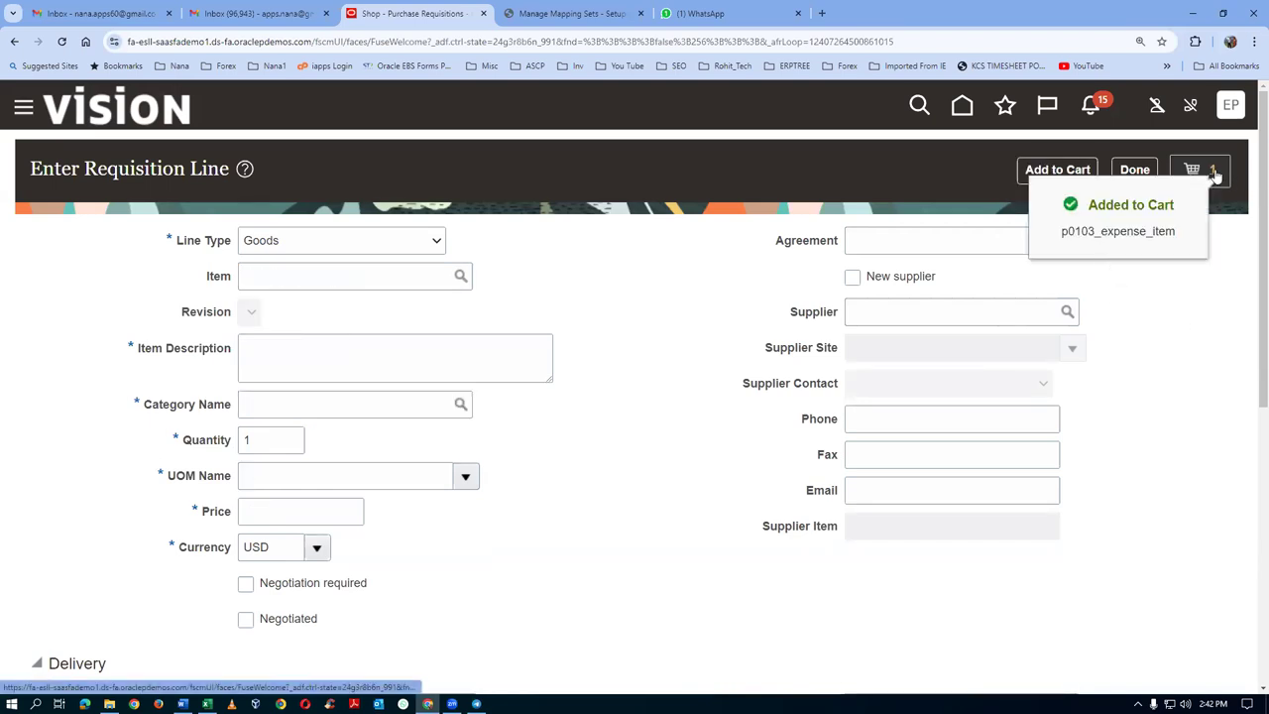
click(1006, 299)
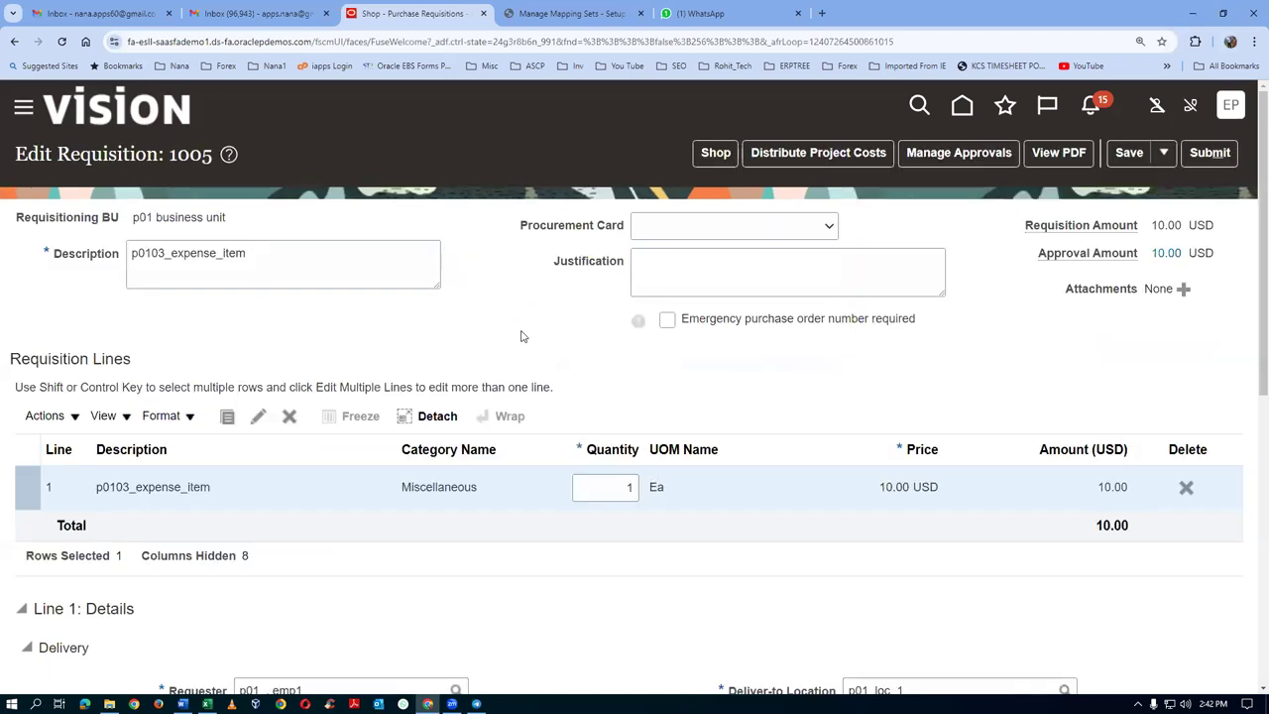
scroll(520, 334, down, 3)
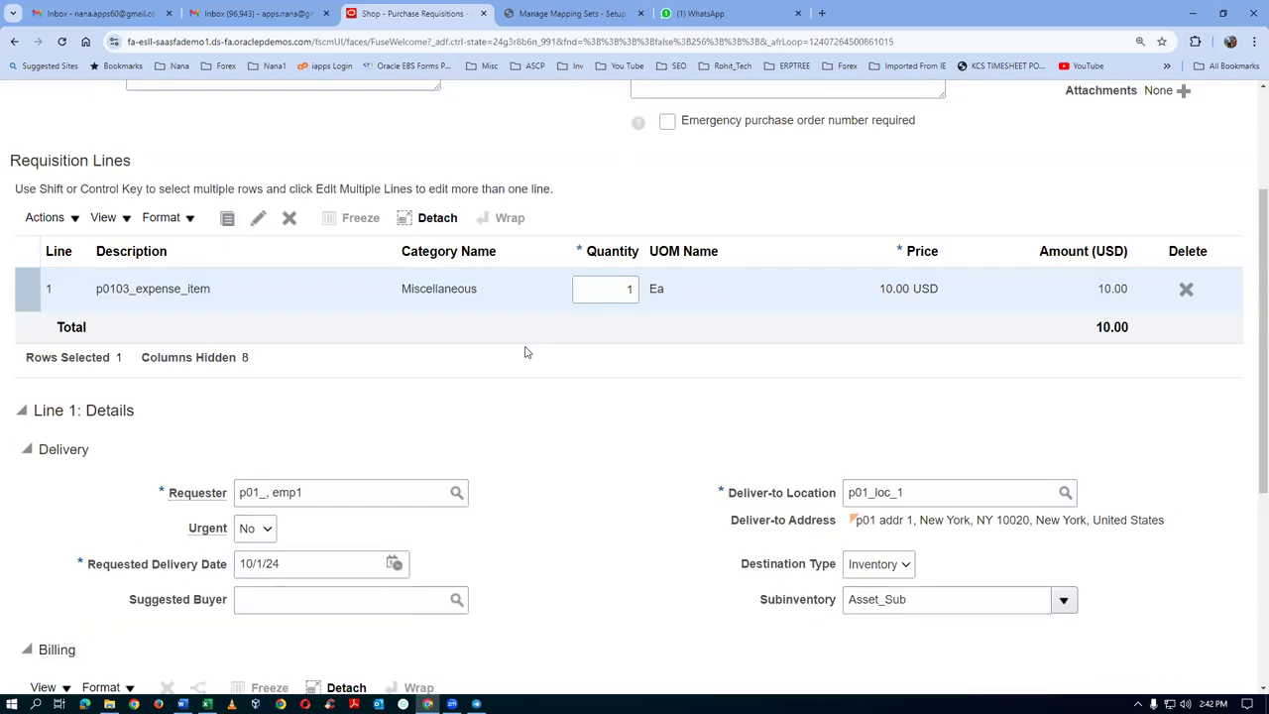
scroll(526, 352, down, 1)
scroll(526, 355, down, 3)
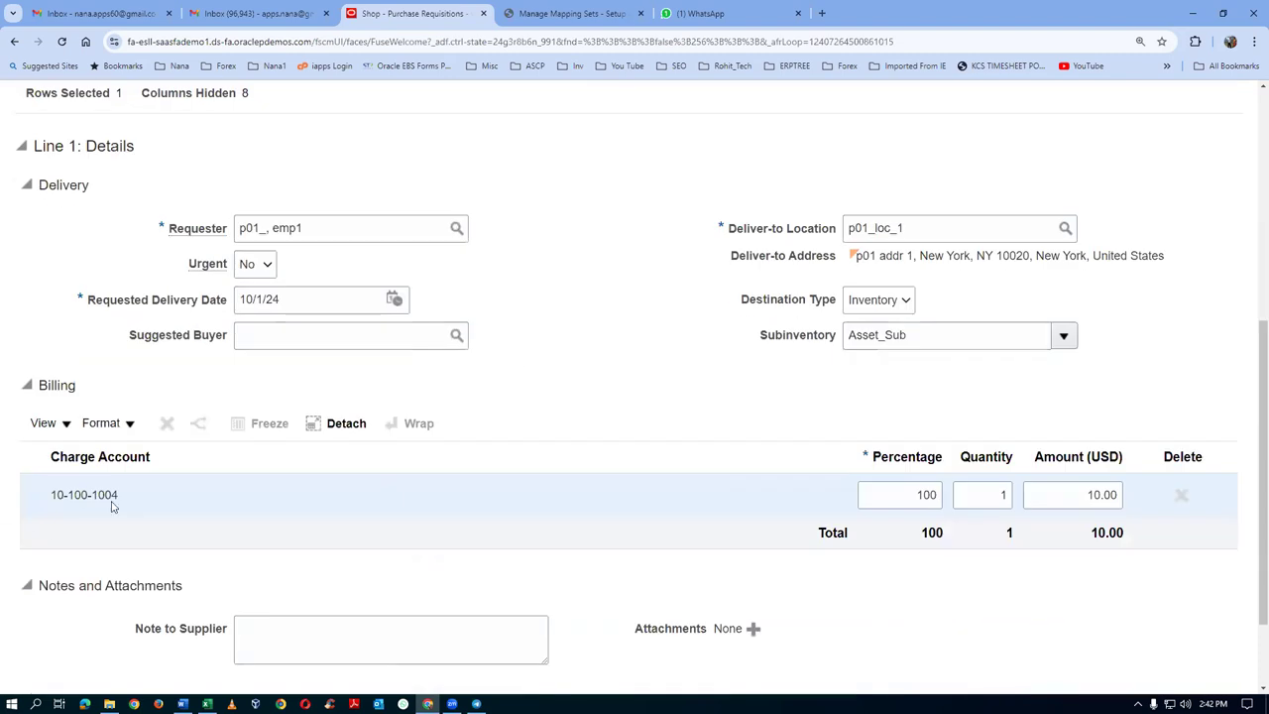
mouse_move(113, 495)
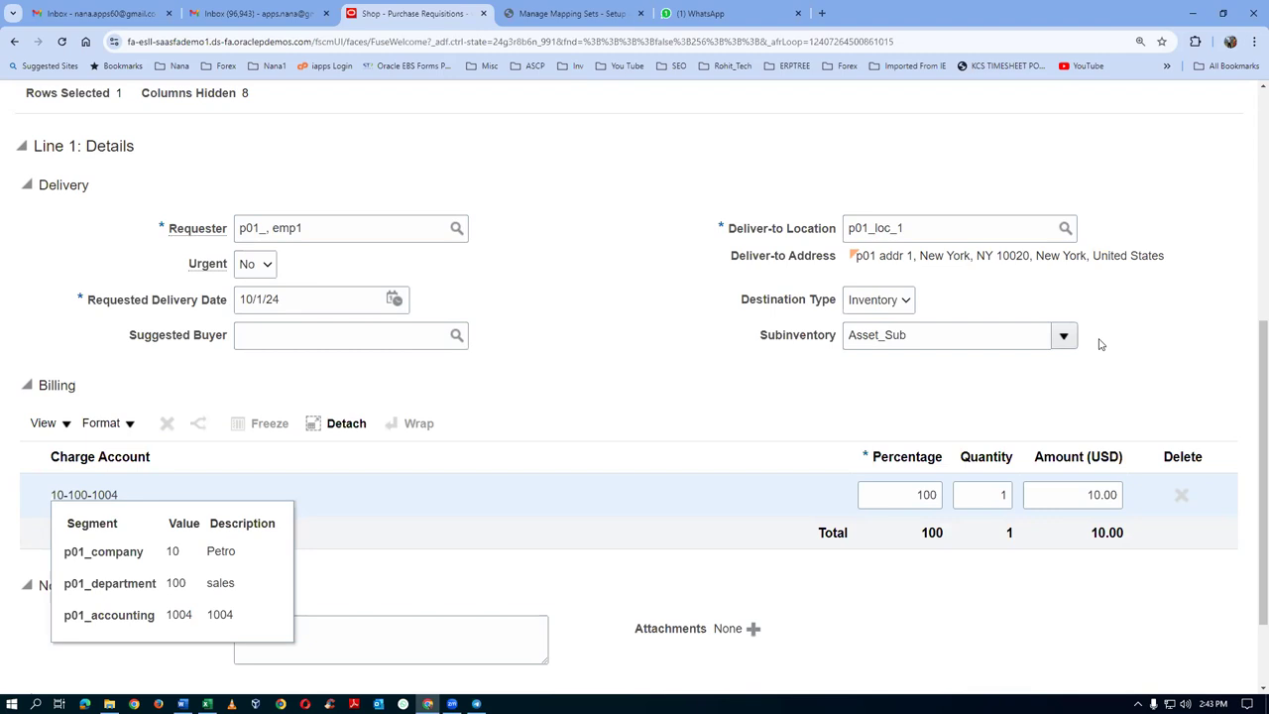
Step: Set line 1's subinventory to Exp_Sub, save the requisition, and check the updated charge account
click(1064, 337)
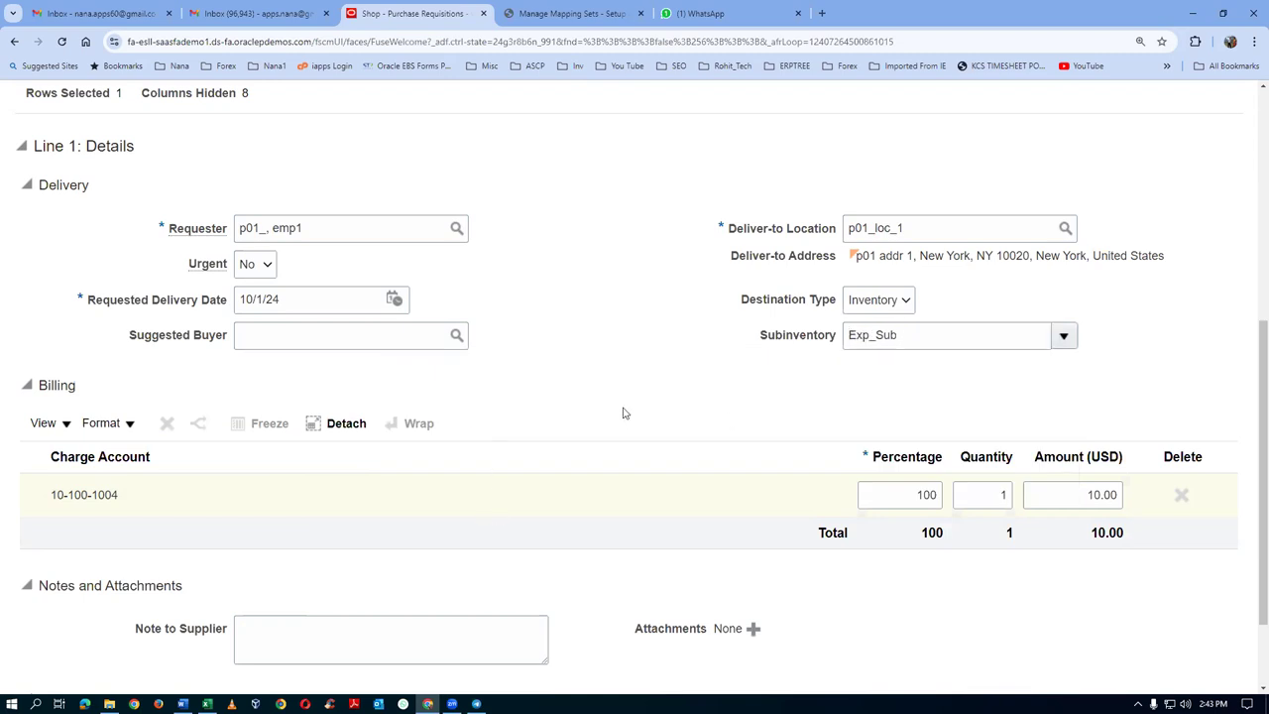
scroll(689, 409, up, 3)
scroll(689, 410, up, 2)
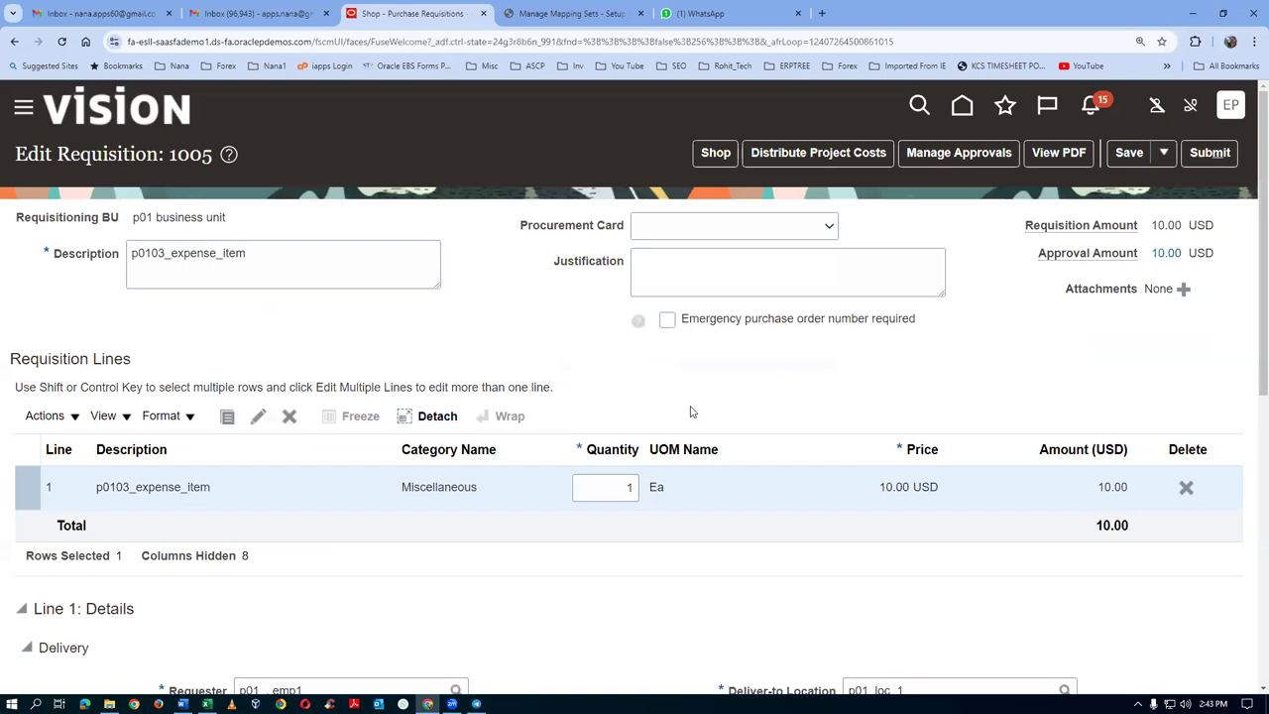
click(1131, 152)
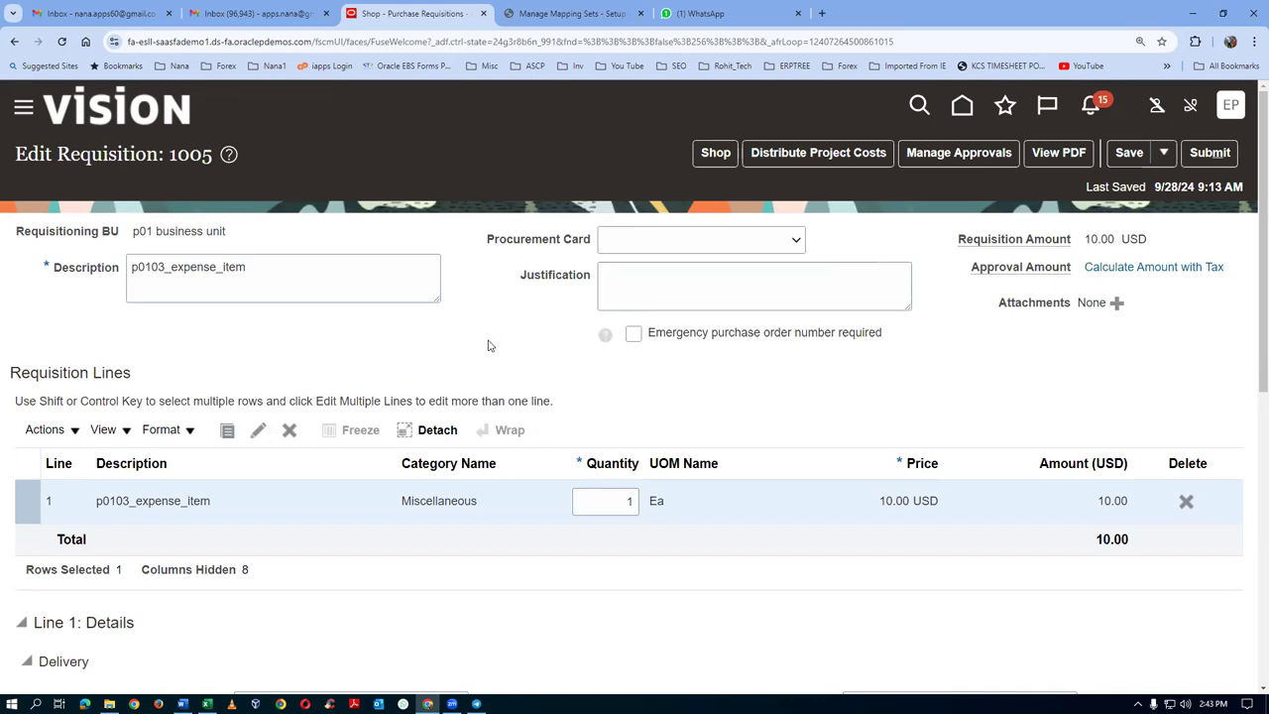
scroll(488, 345, down, 4)
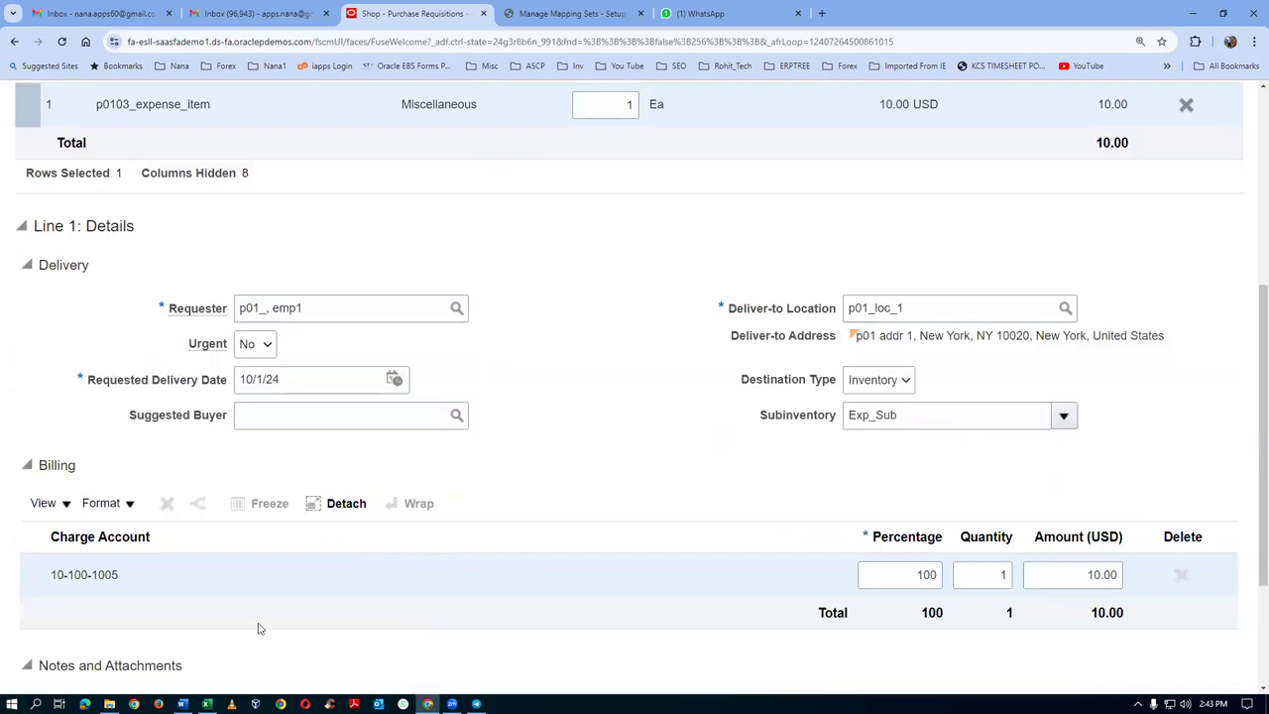
Step: Clear the subinventory on line 1 of the requisition, keeping Inventory as the destination type
click(1063, 416)
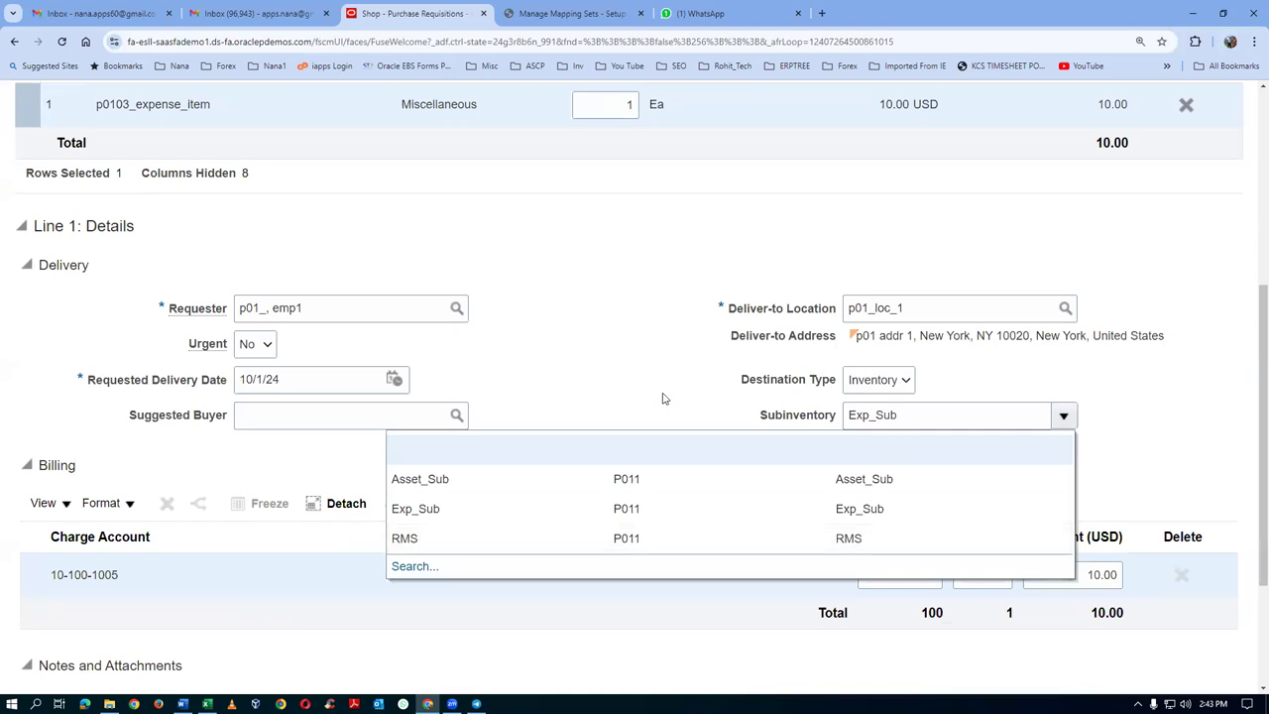
click(940, 418)
double_click(889, 423)
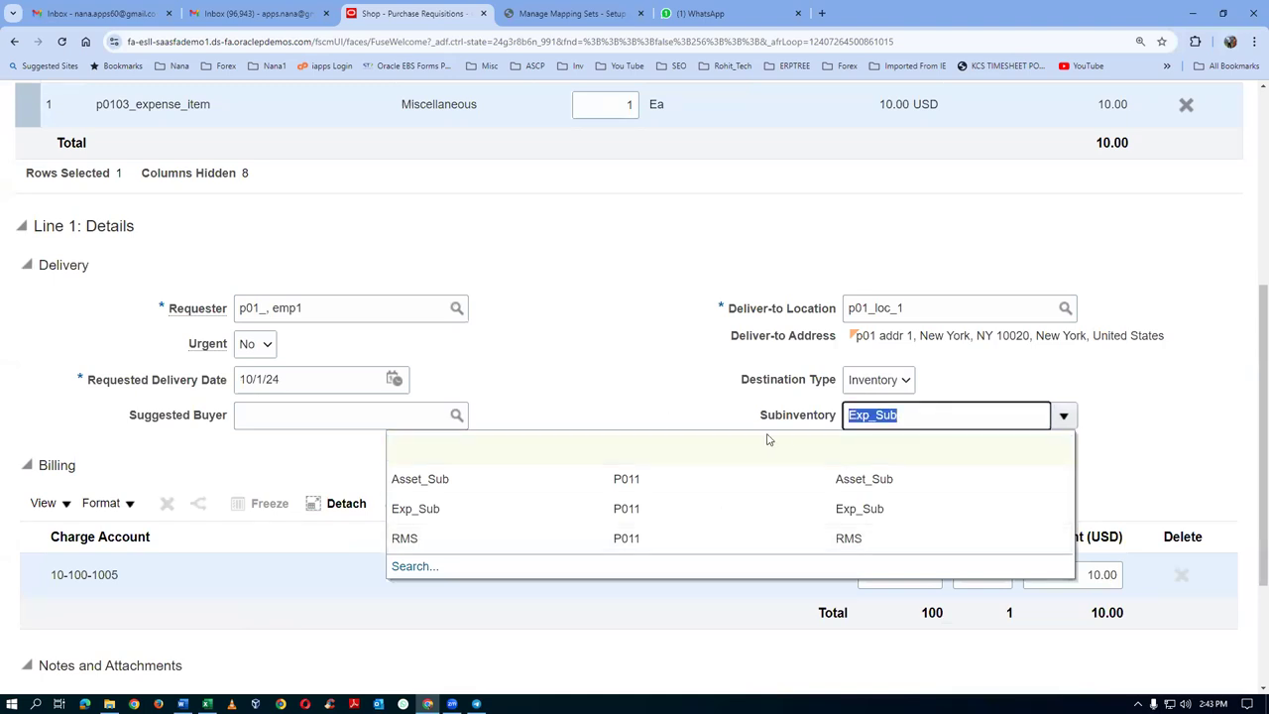
key(BackSpace)
click(576, 381)
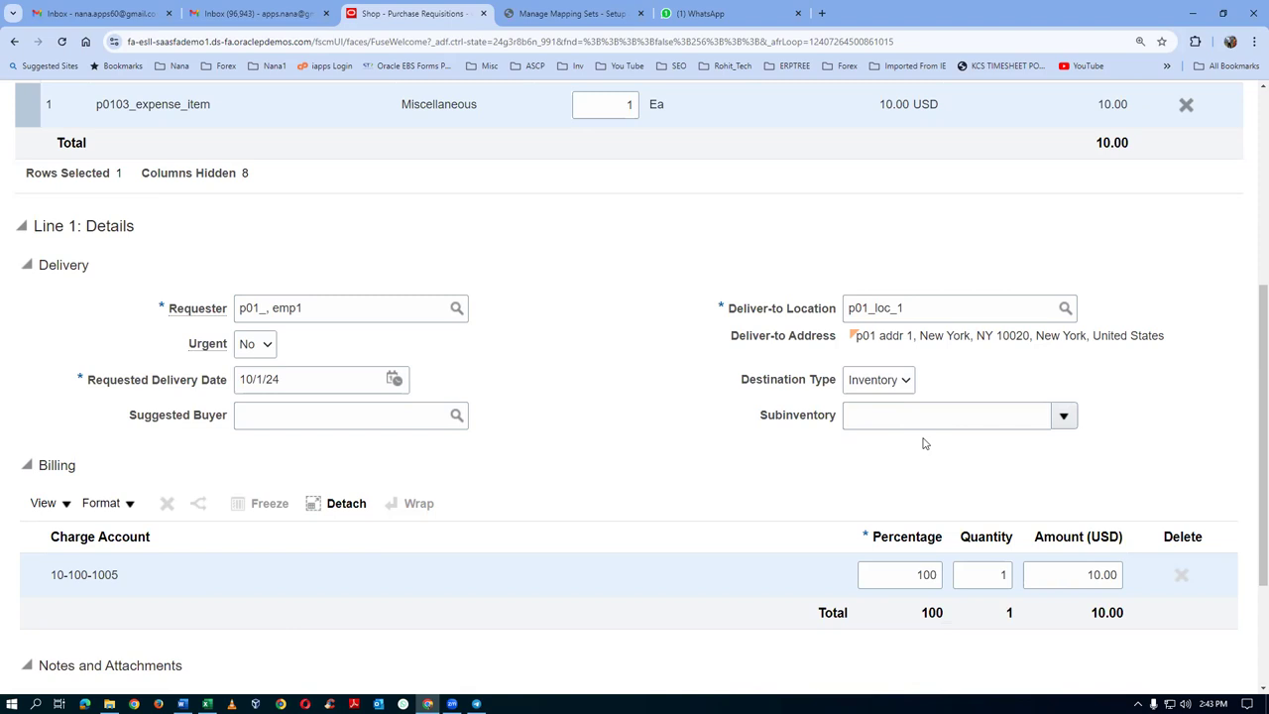
Step: Save the requisition with line 1's subinventory left blank and check the charge account under Billing
scroll(923, 443, down, 1)
scroll(923, 444, down, 1)
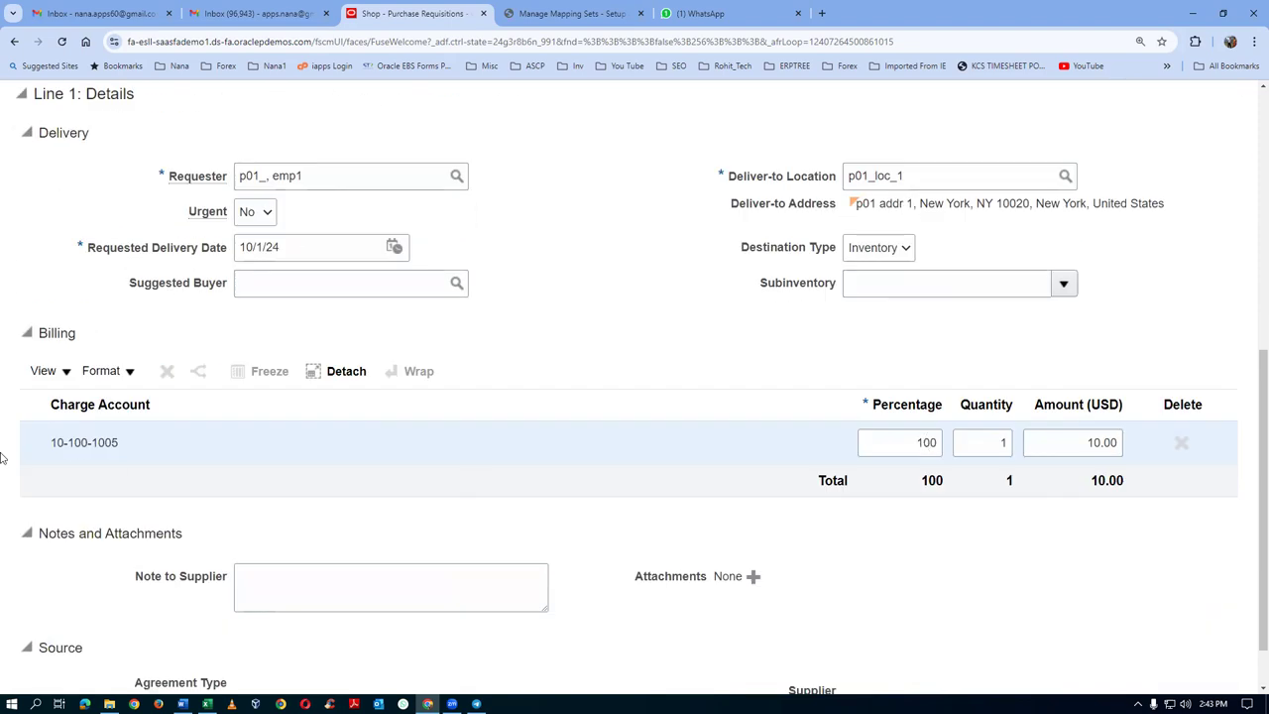
scroll(609, 361, down, 1)
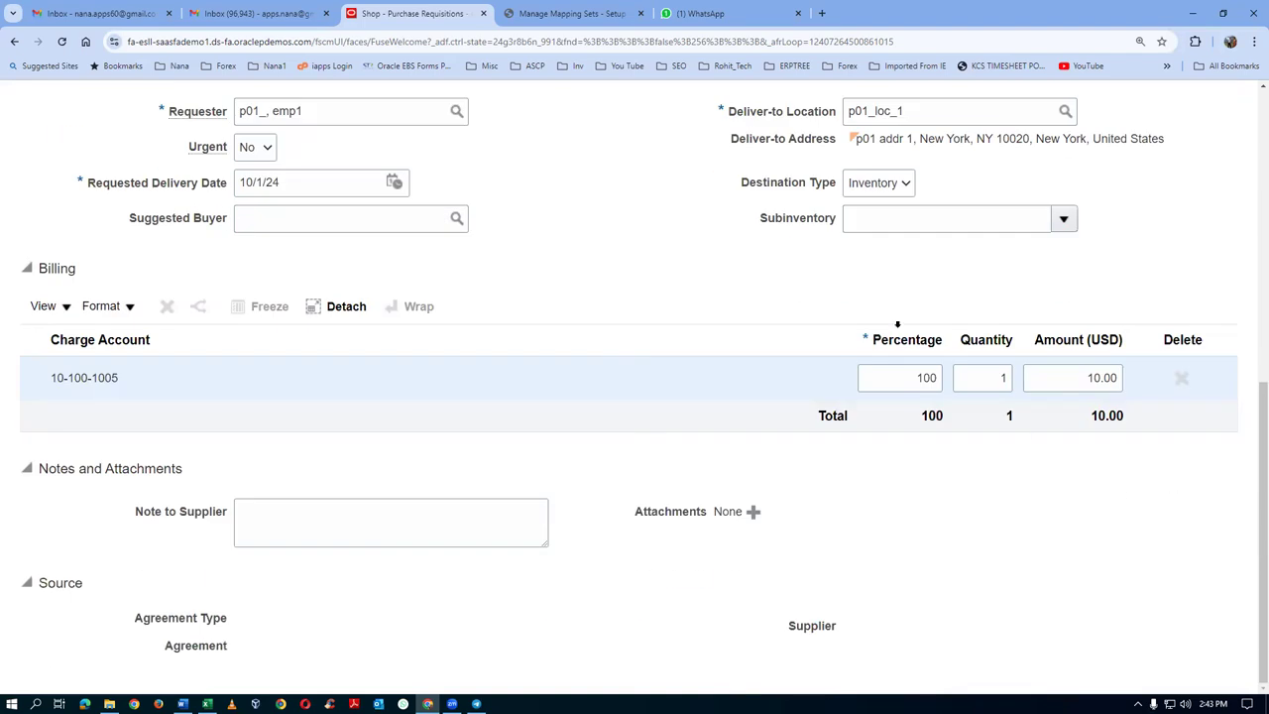
scroll(756, 375, up, 6)
scroll(780, 357, up, 3)
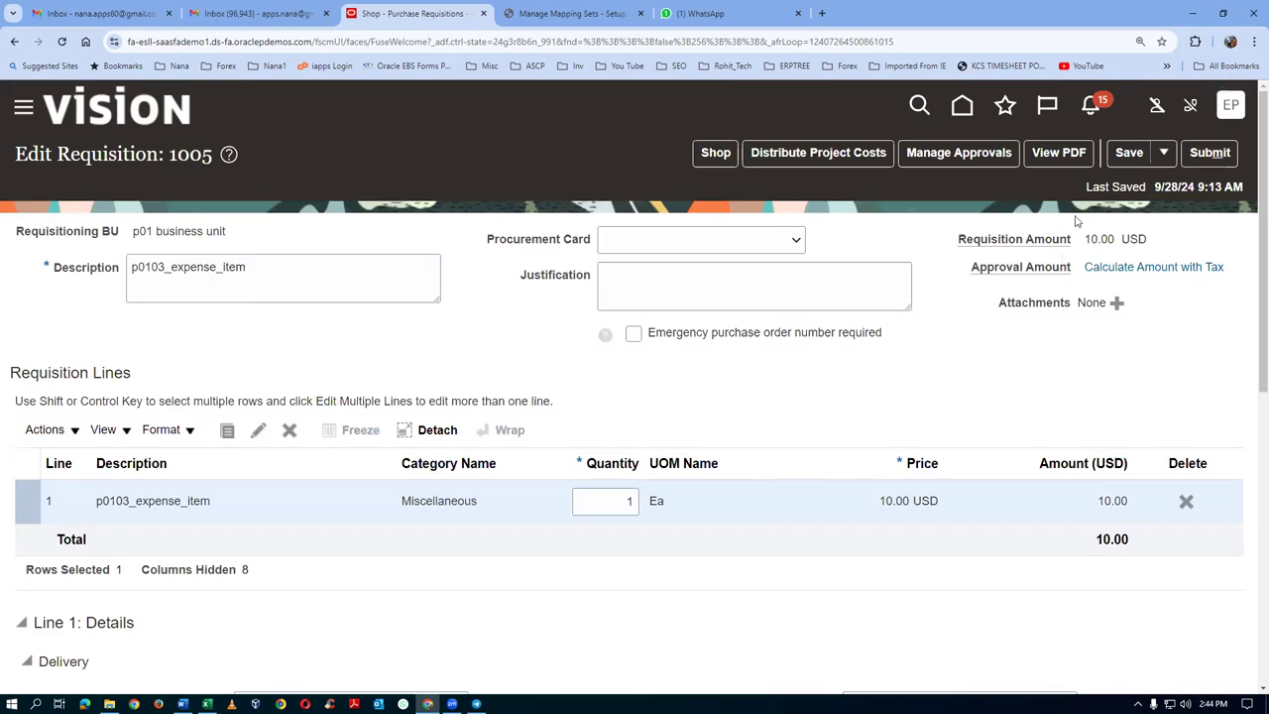
click(1150, 152)
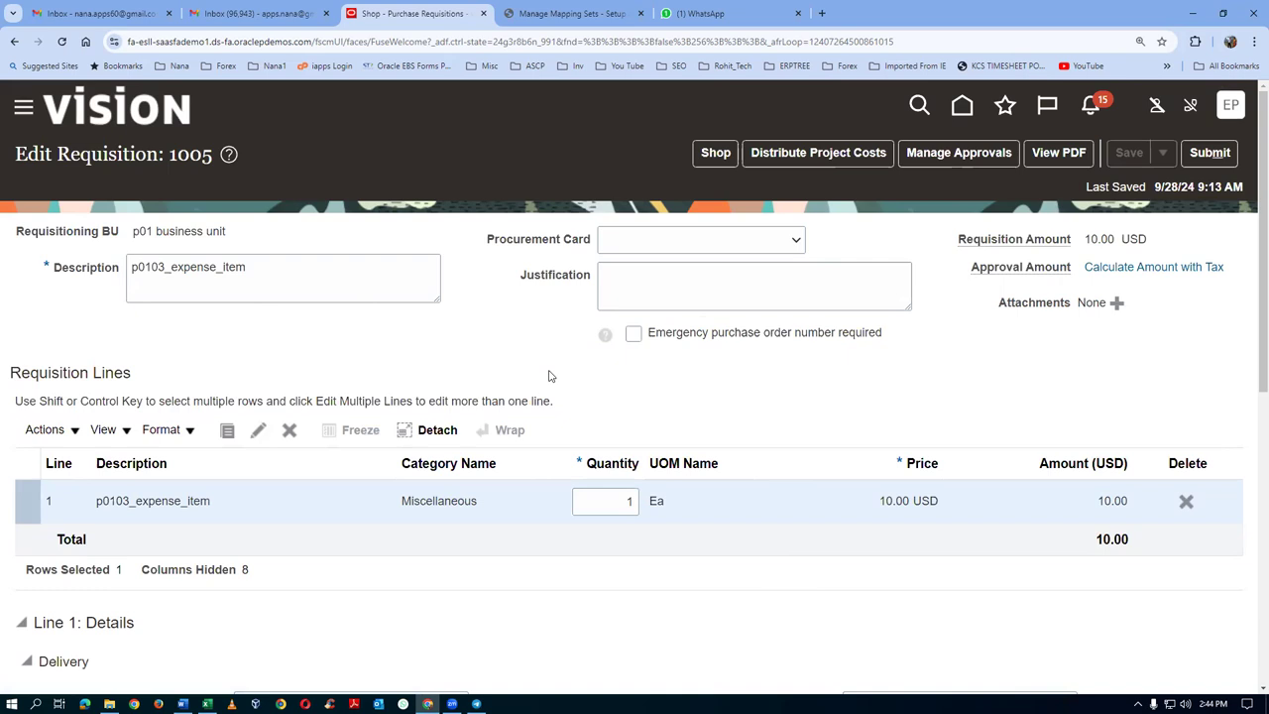
scroll(542, 385, down, 2)
scroll(543, 385, down, 5)
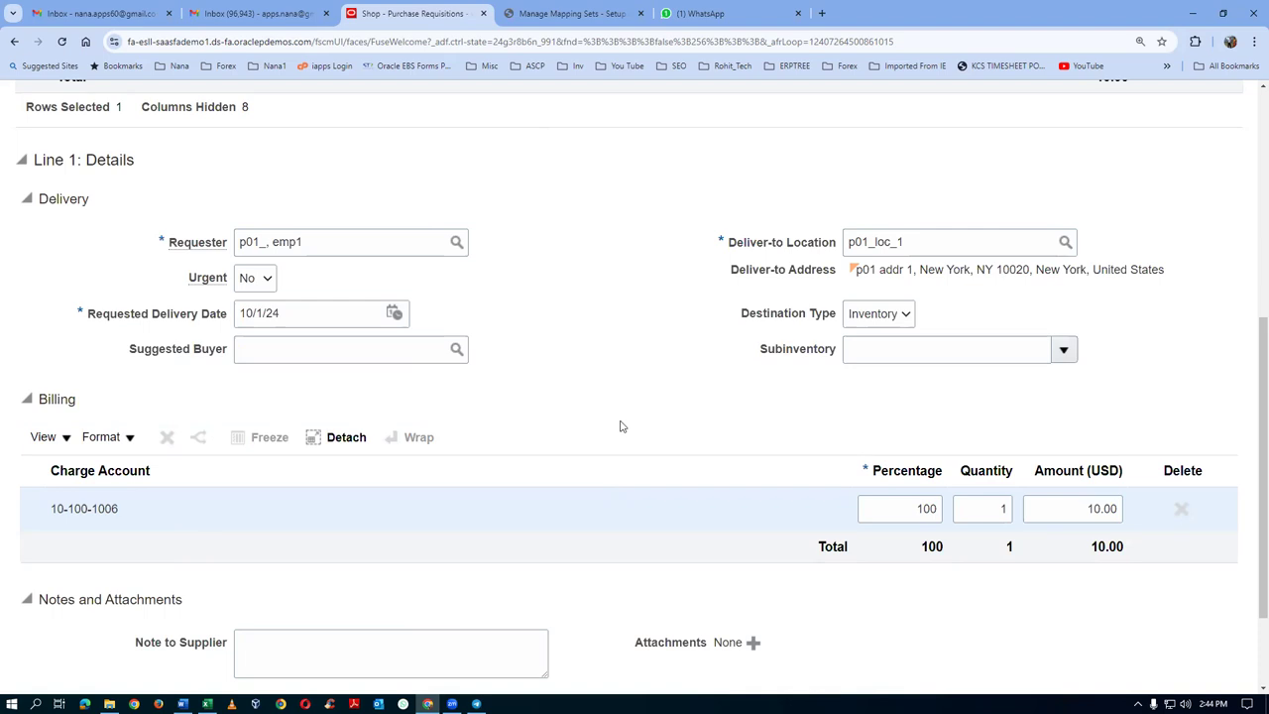
Step: Switch to the Fusion Purchasing Accounting document in Word and examine row 7, the employee expense account for service items
key(alt+Tab)
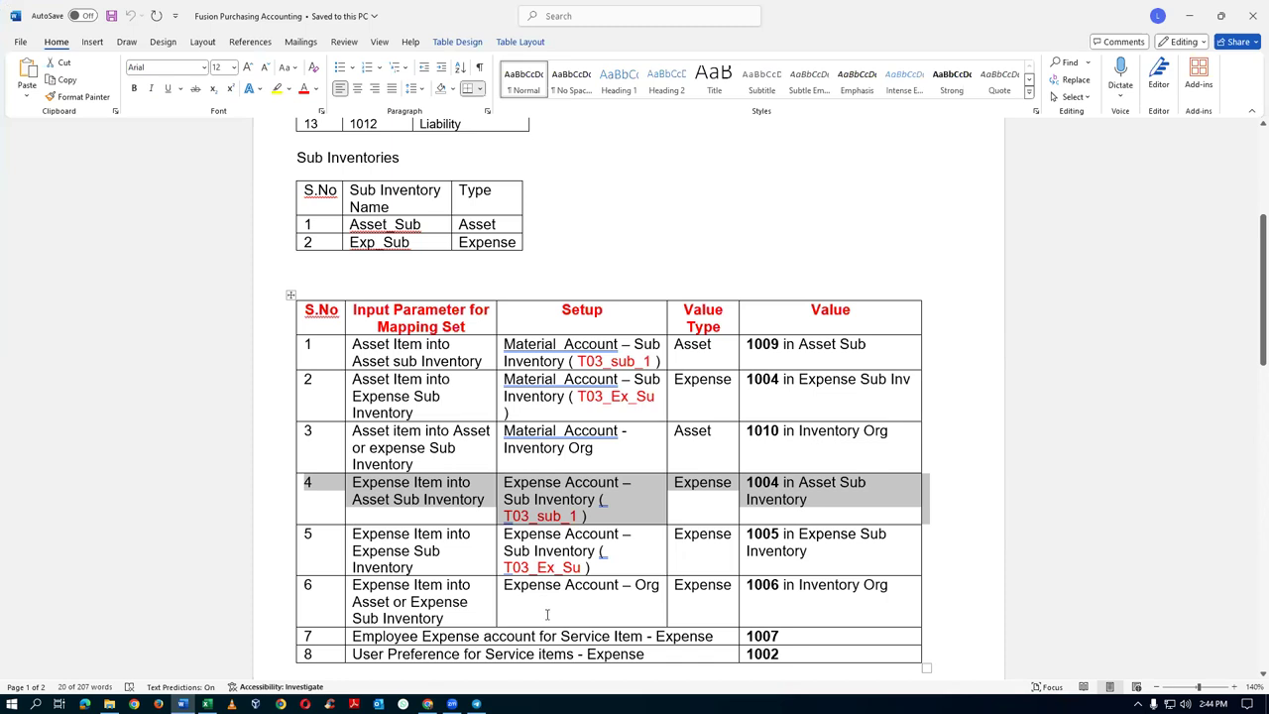
click(395, 638)
drag(384, 638, 710, 638)
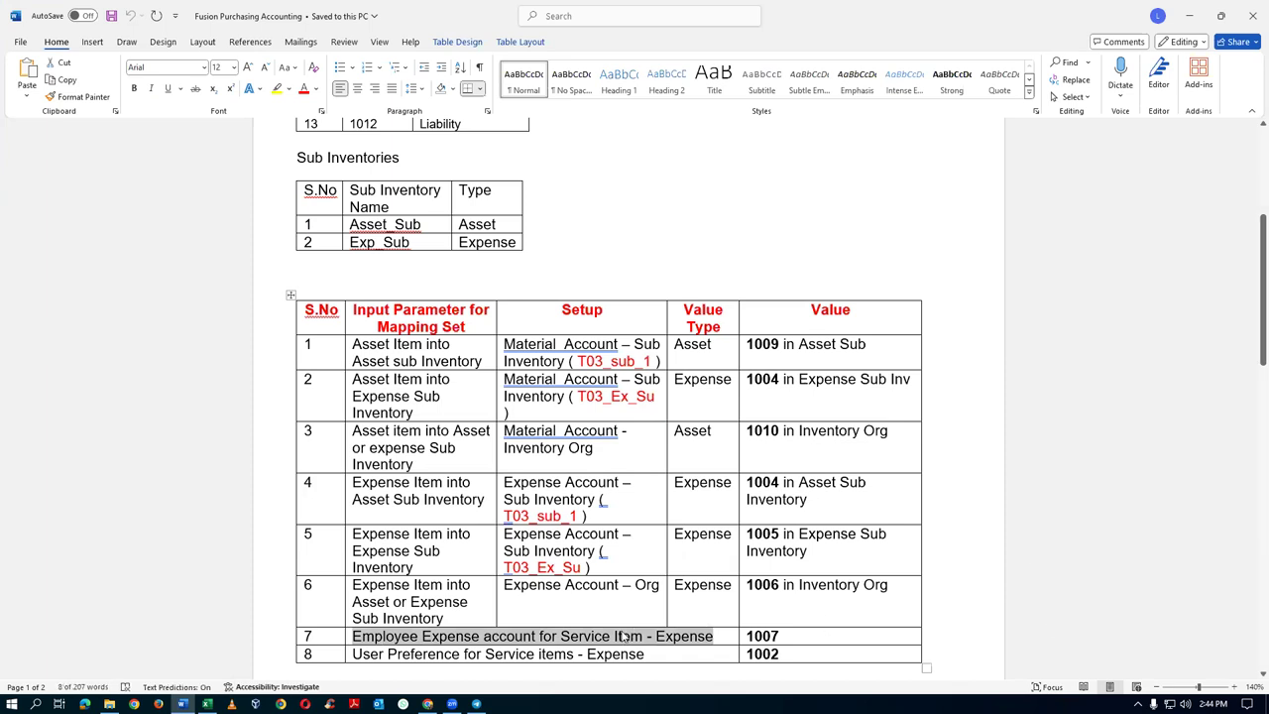
click(680, 642)
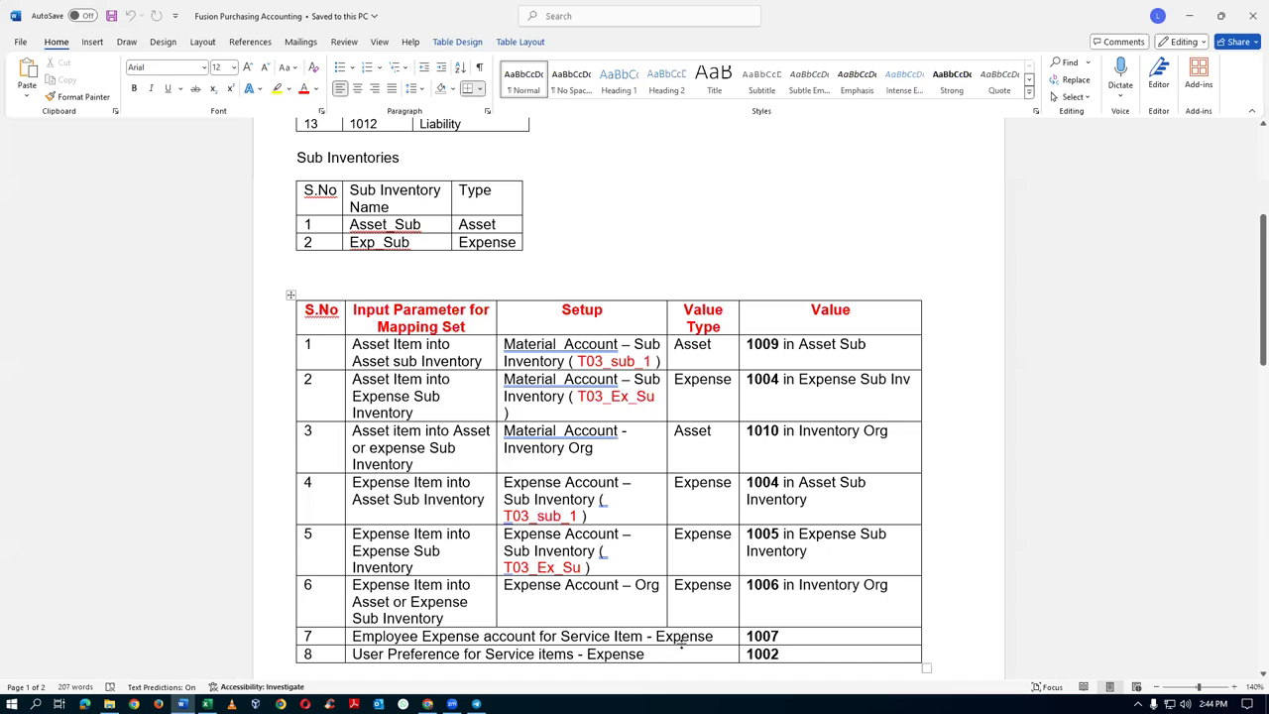
click(354, 639)
drag(355, 640, 509, 640)
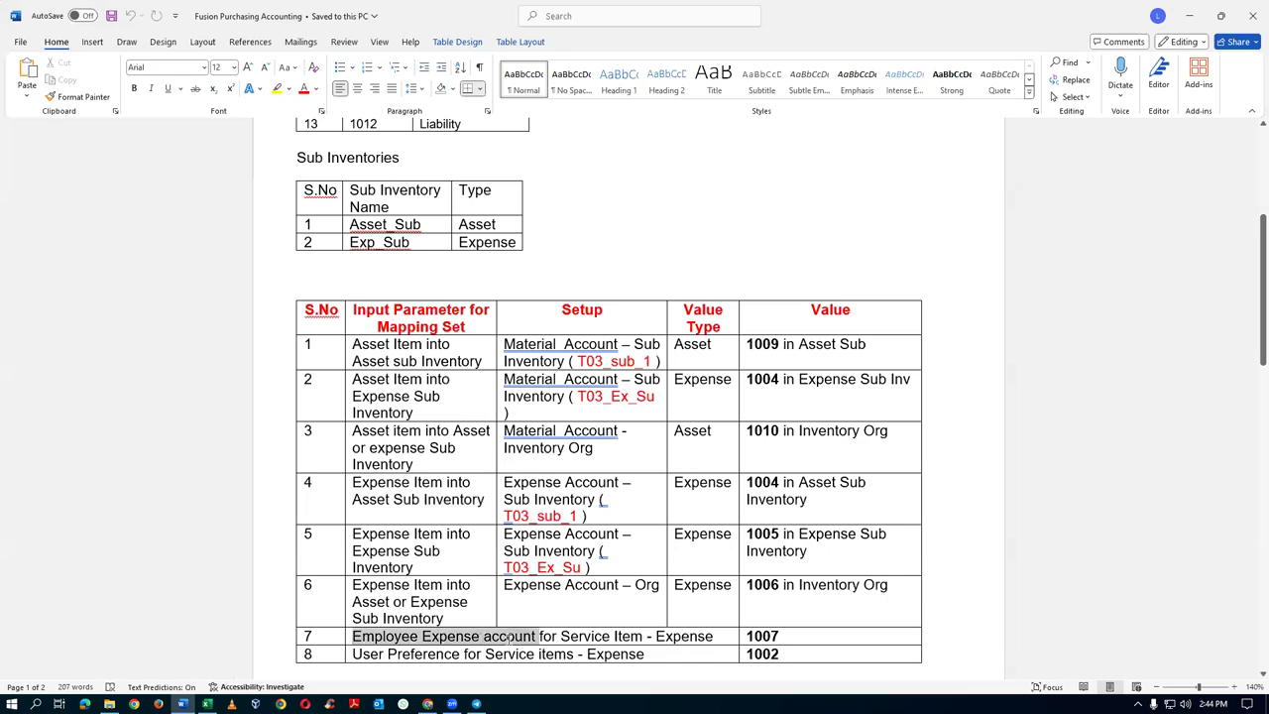
Step: Compare mapping set rows 1 to 6 of the accounting table with row 7's employee expense account and its value
click(275, 365)
drag(275, 365, 271, 589)
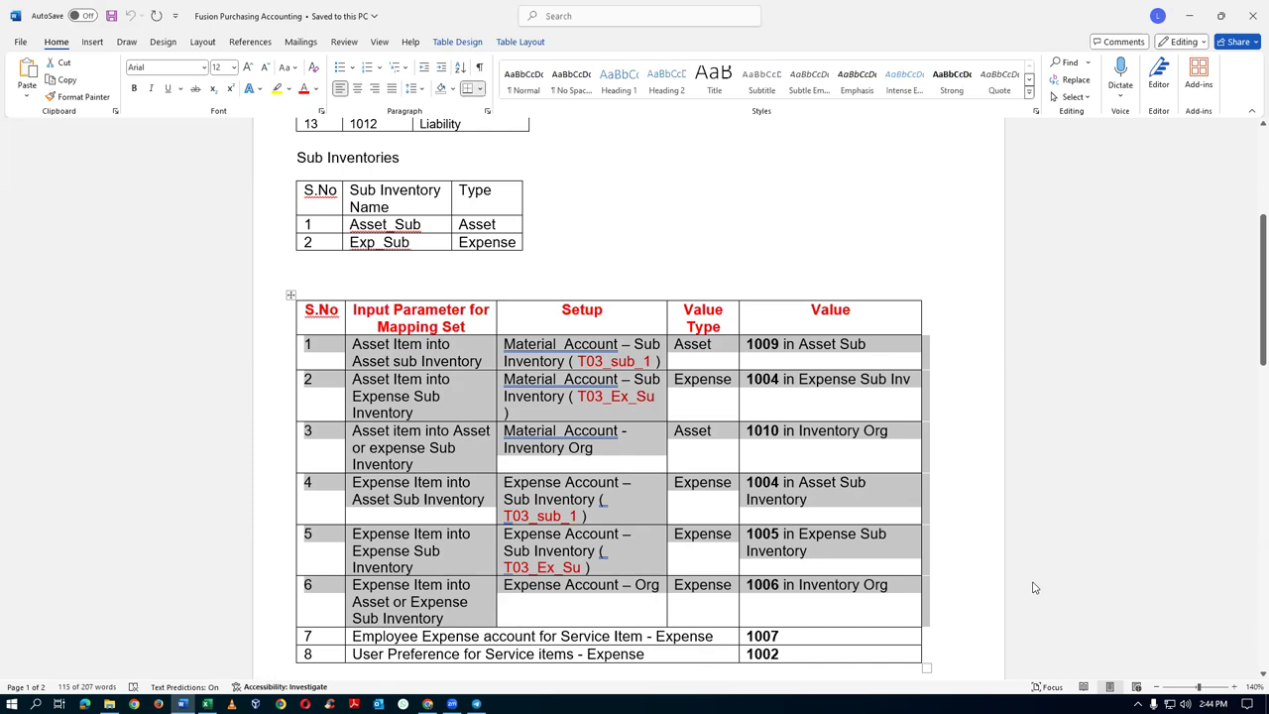
click(431, 673)
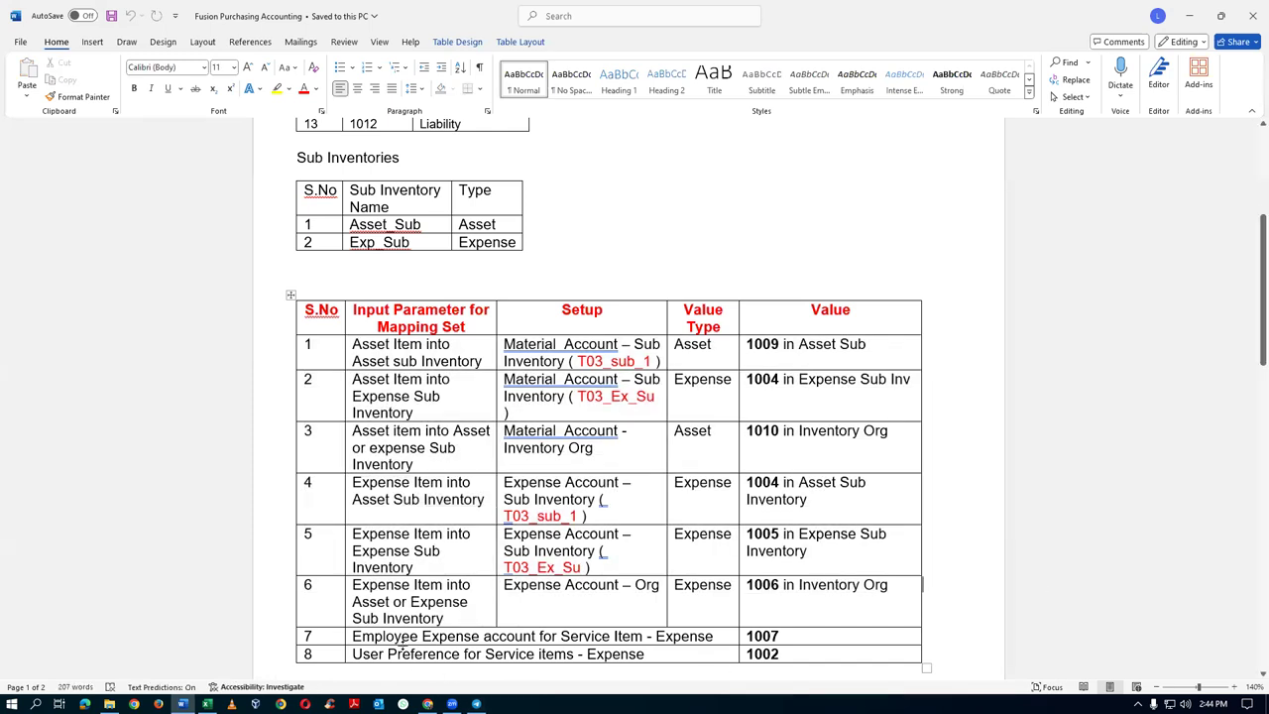
click(403, 637)
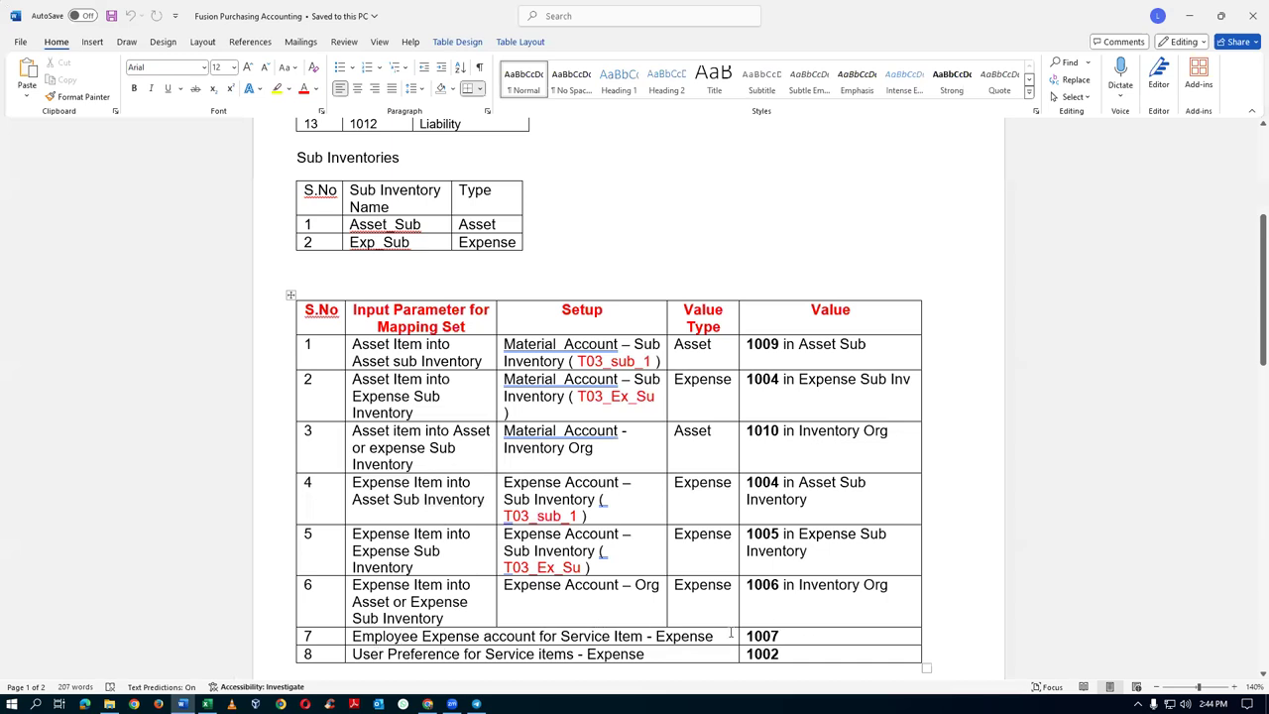
drag(748, 635, 785, 636)
click(972, 512)
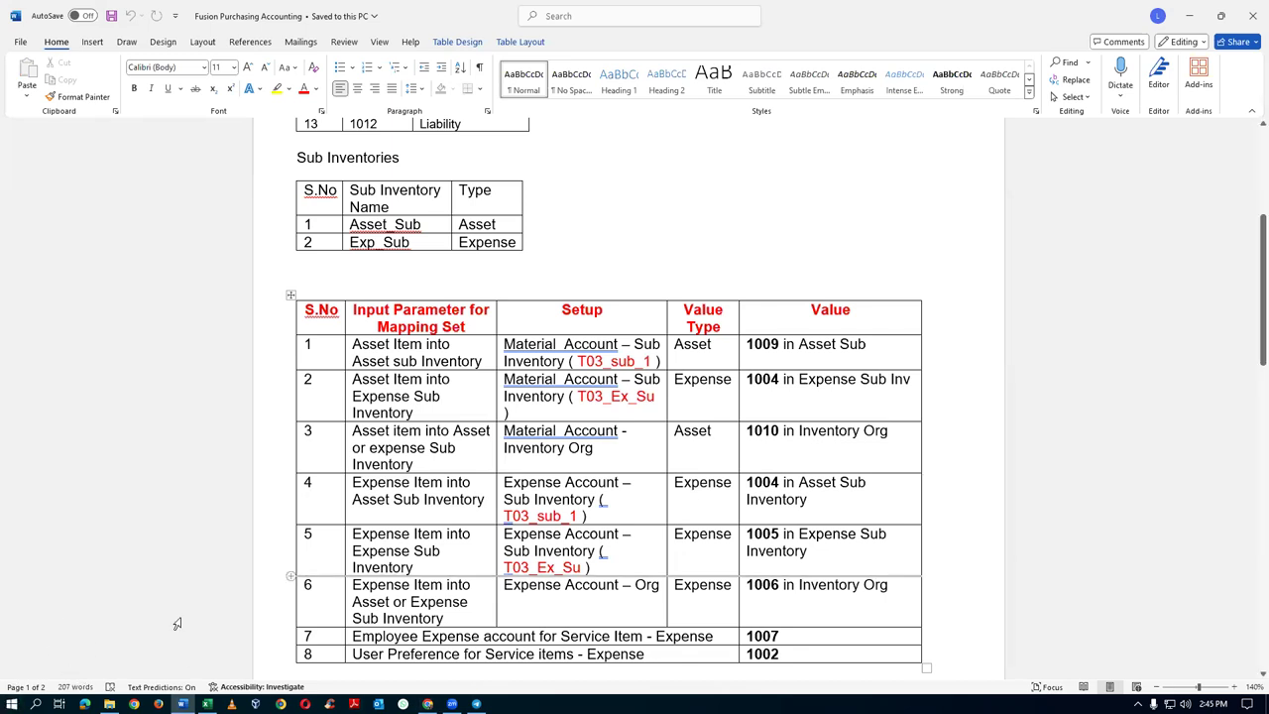
drag(357, 635, 433, 636)
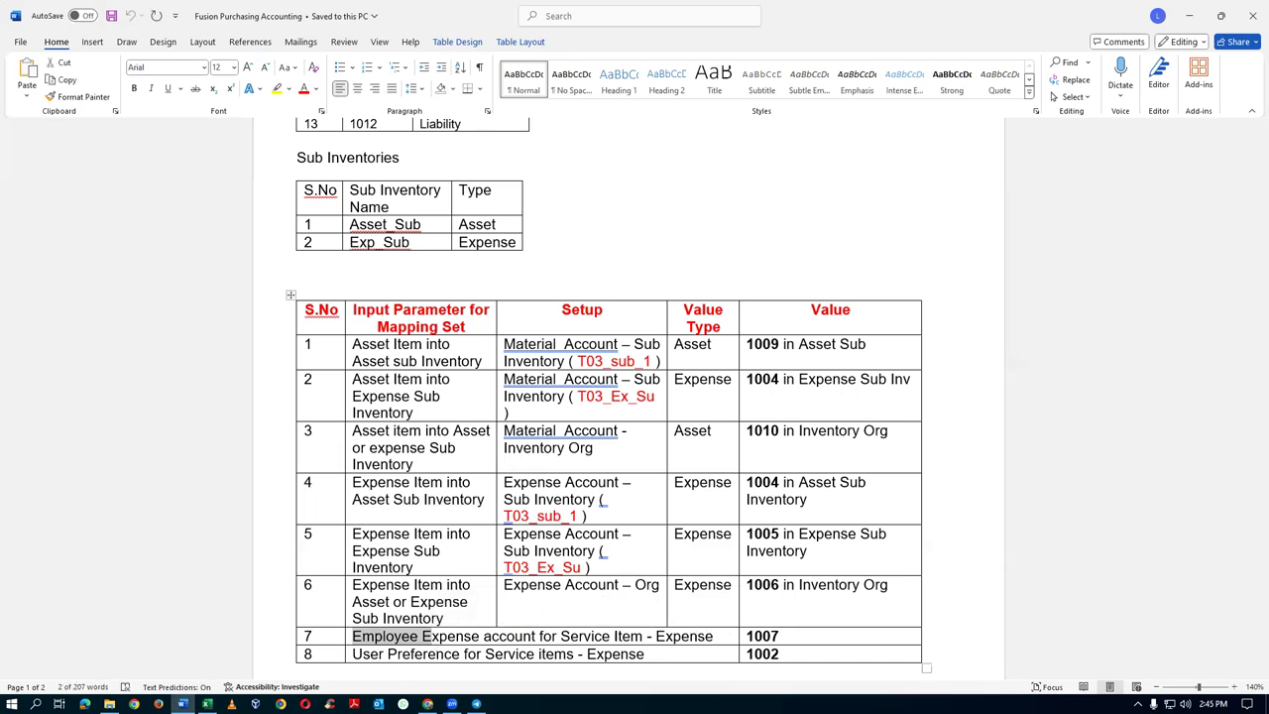
drag(748, 635, 784, 636)
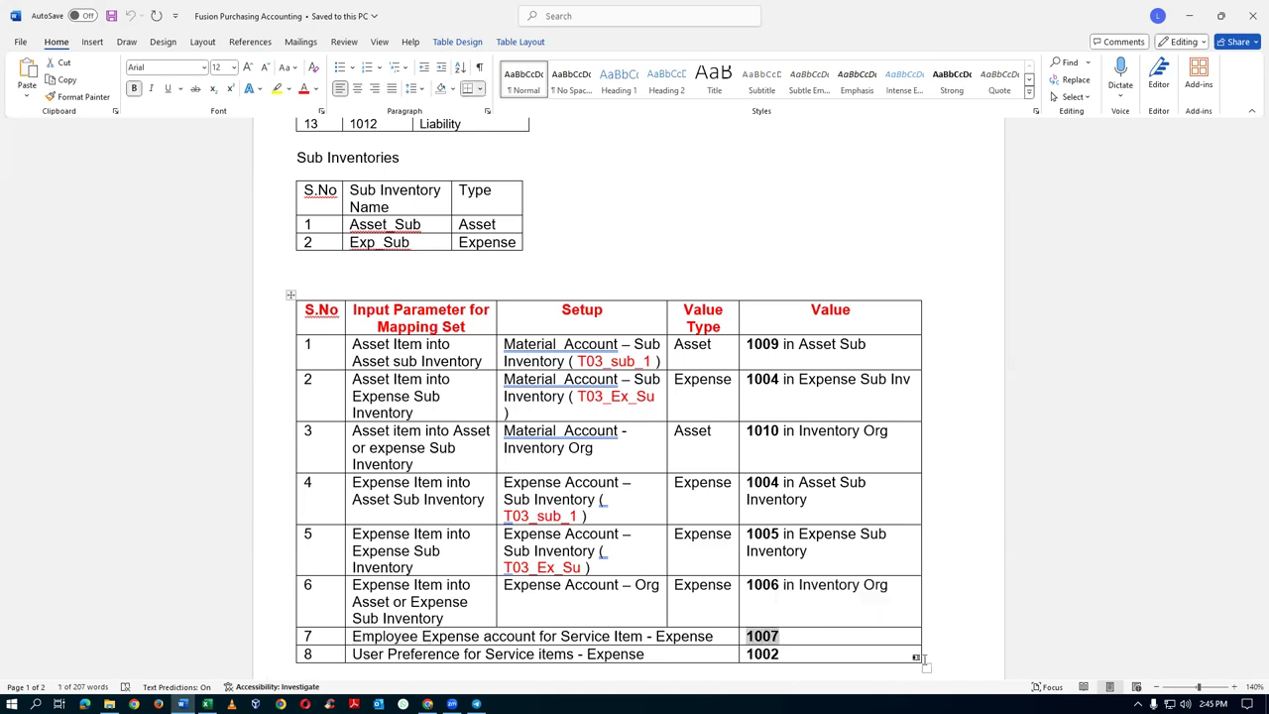
click(983, 617)
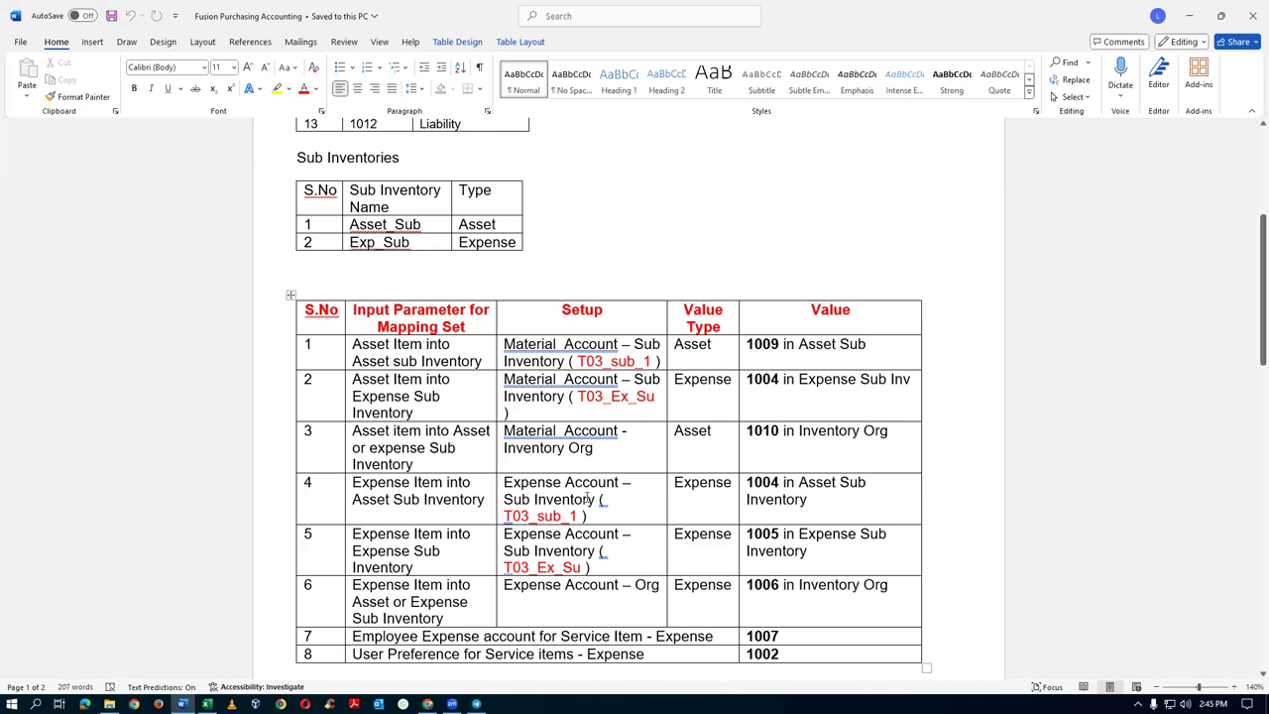
drag(261, 364, 264, 589)
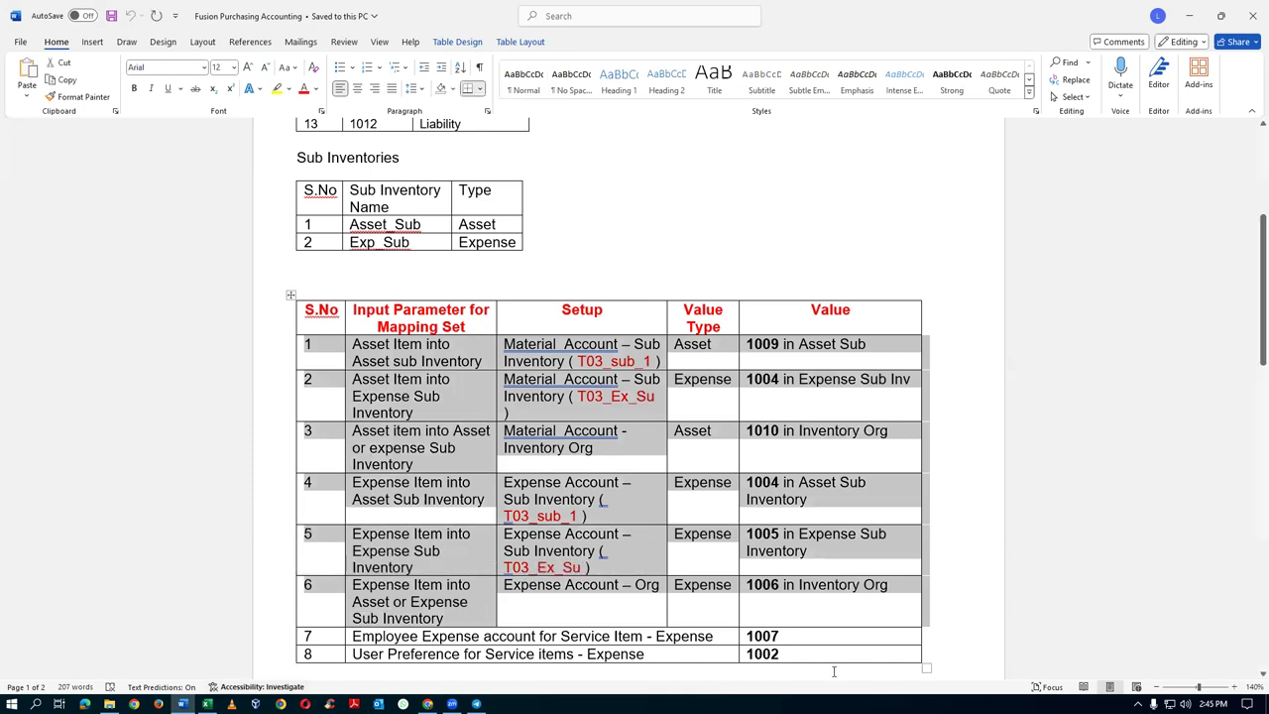
click(977, 607)
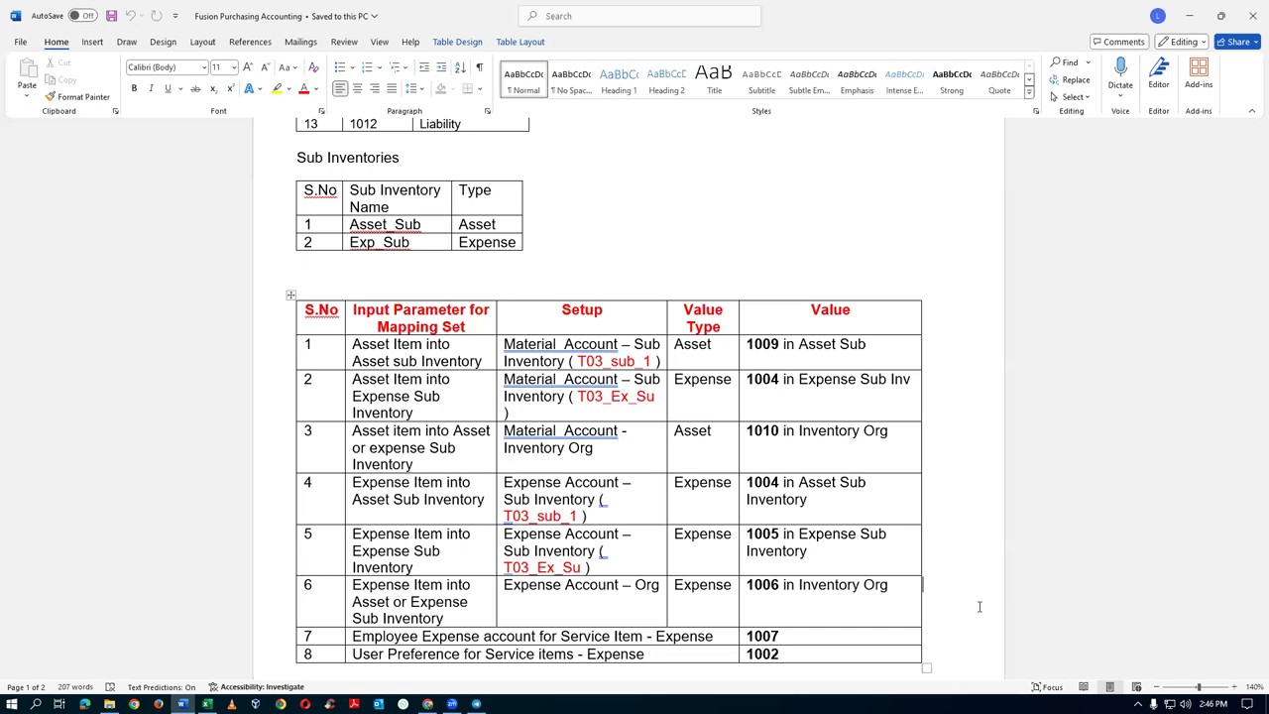
drag(241, 354, 268, 600)
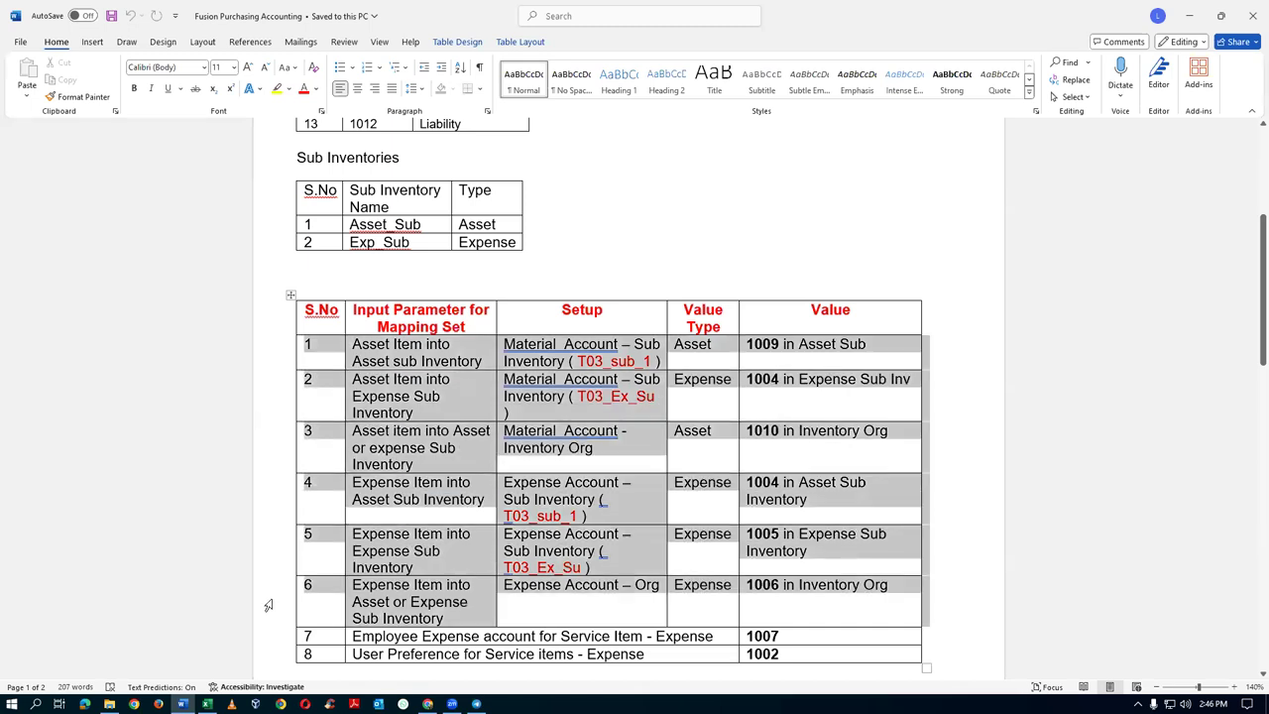
click(384, 637)
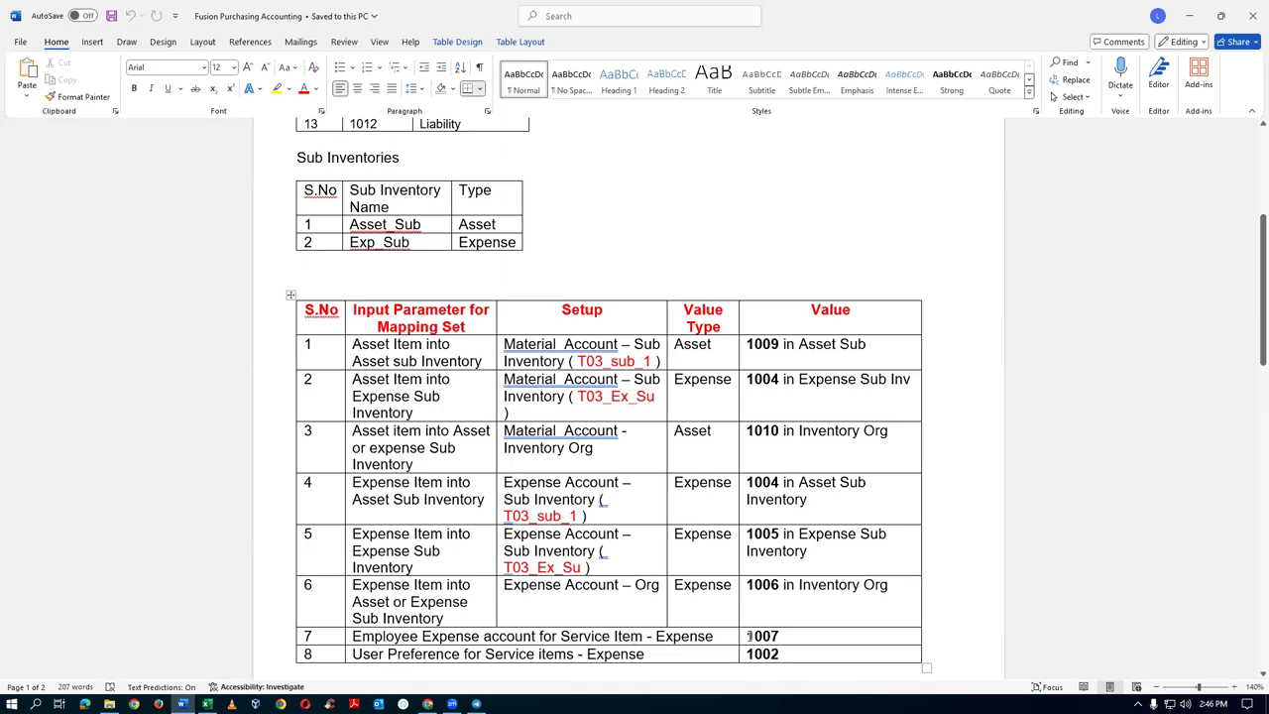
Step: Copy the account value 1007 from row 7 of the accounting table and switch back to Chrome
drag(749, 635, 780, 635)
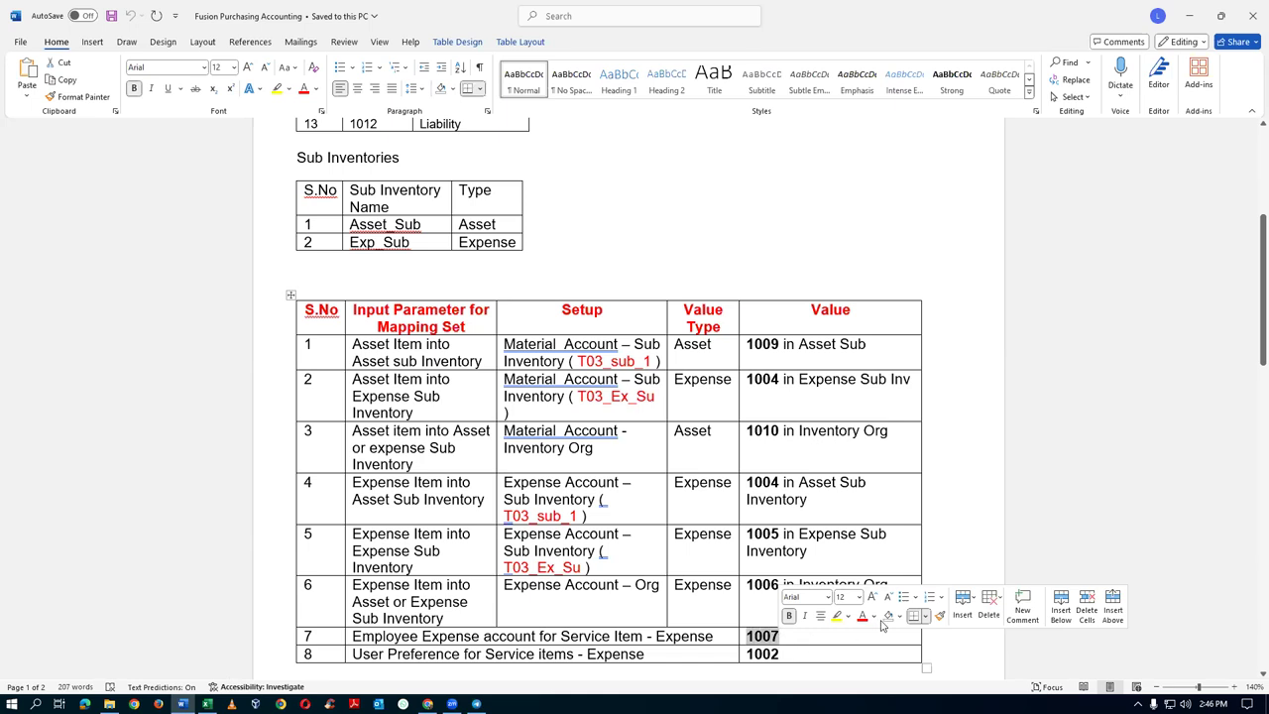
key(ctrl+c)
key(alt+Tab)
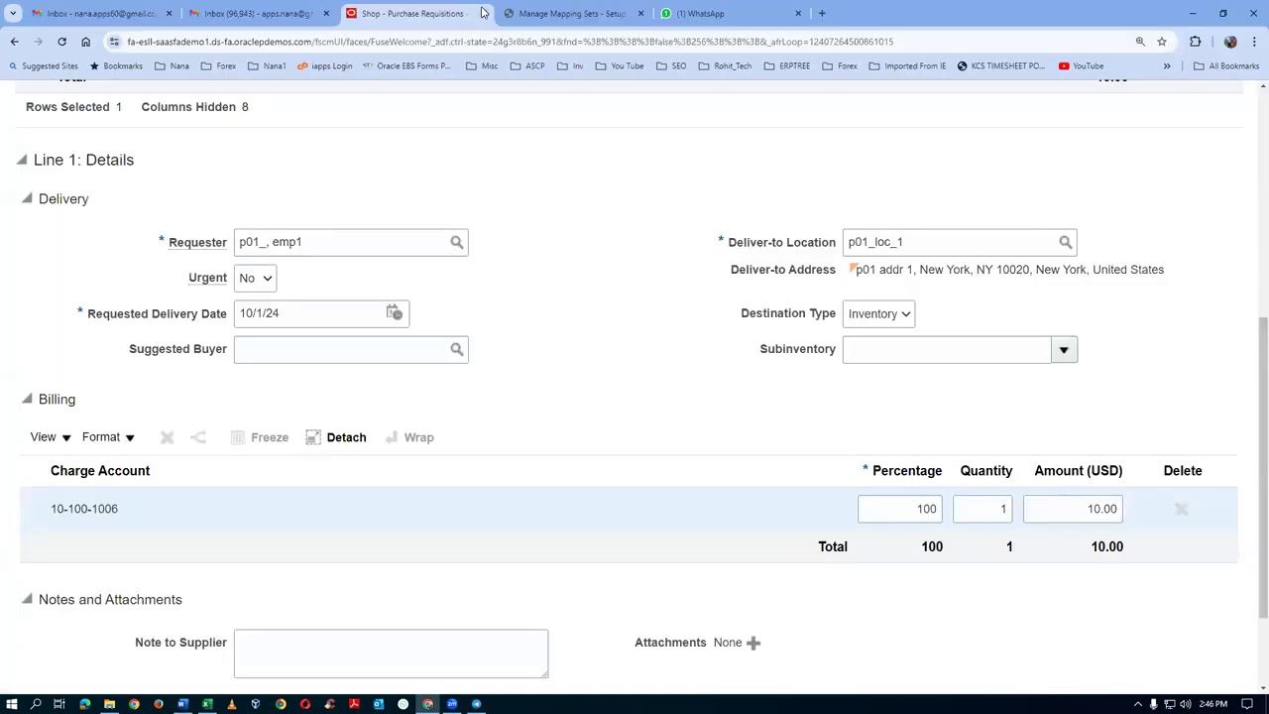
Step: Leave the mapping sets setup, return to the home page, and open Person Management under My Client Groups
click(521, 11)
click(1215, 159)
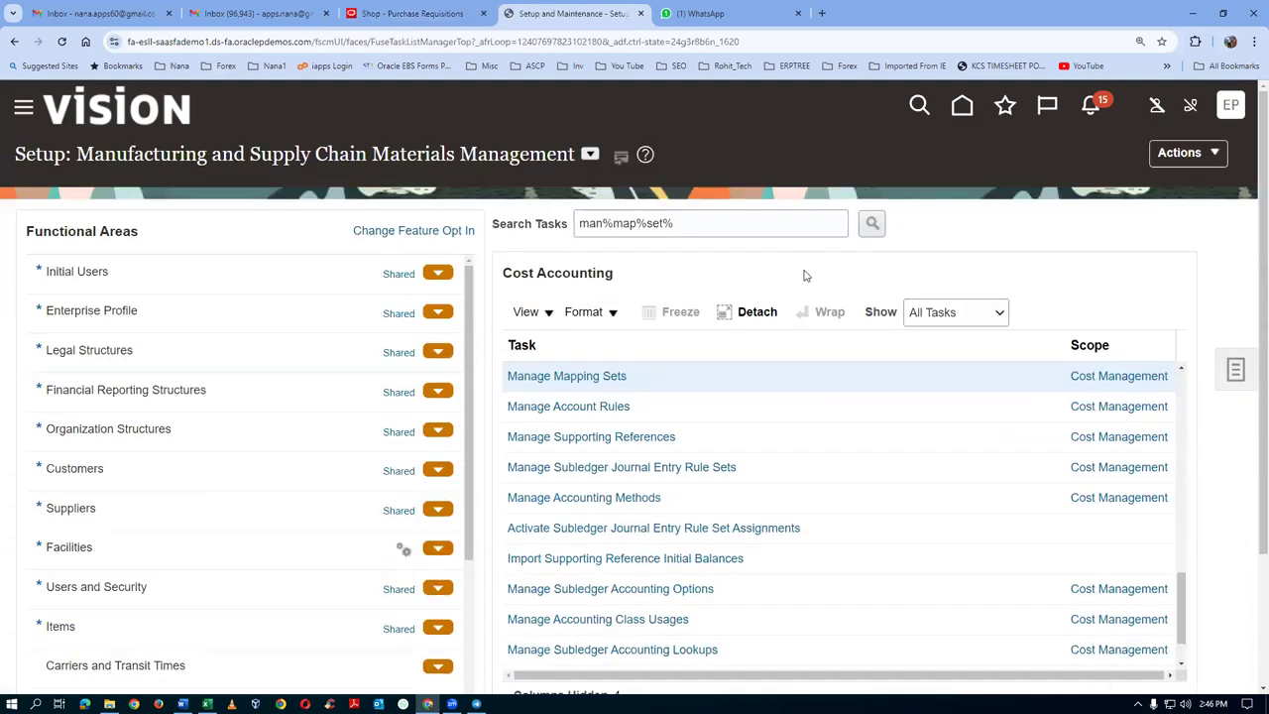
click(960, 114)
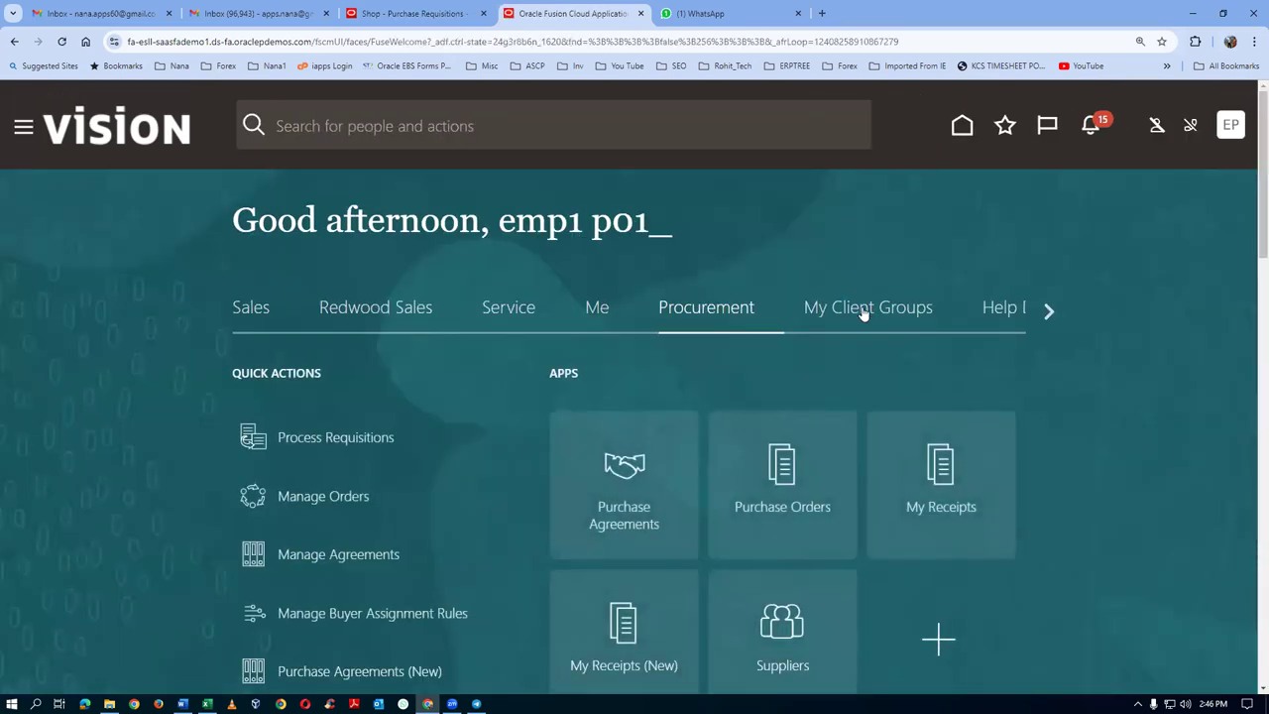
click(864, 310)
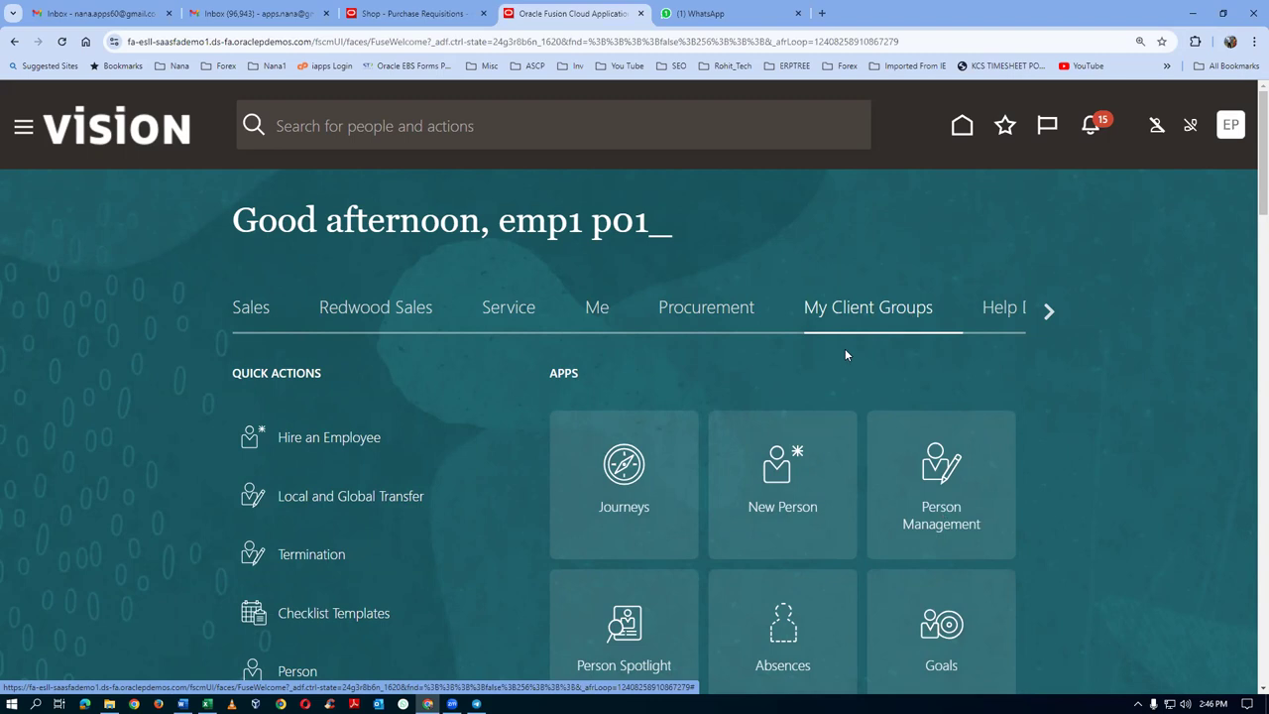
click(940, 468)
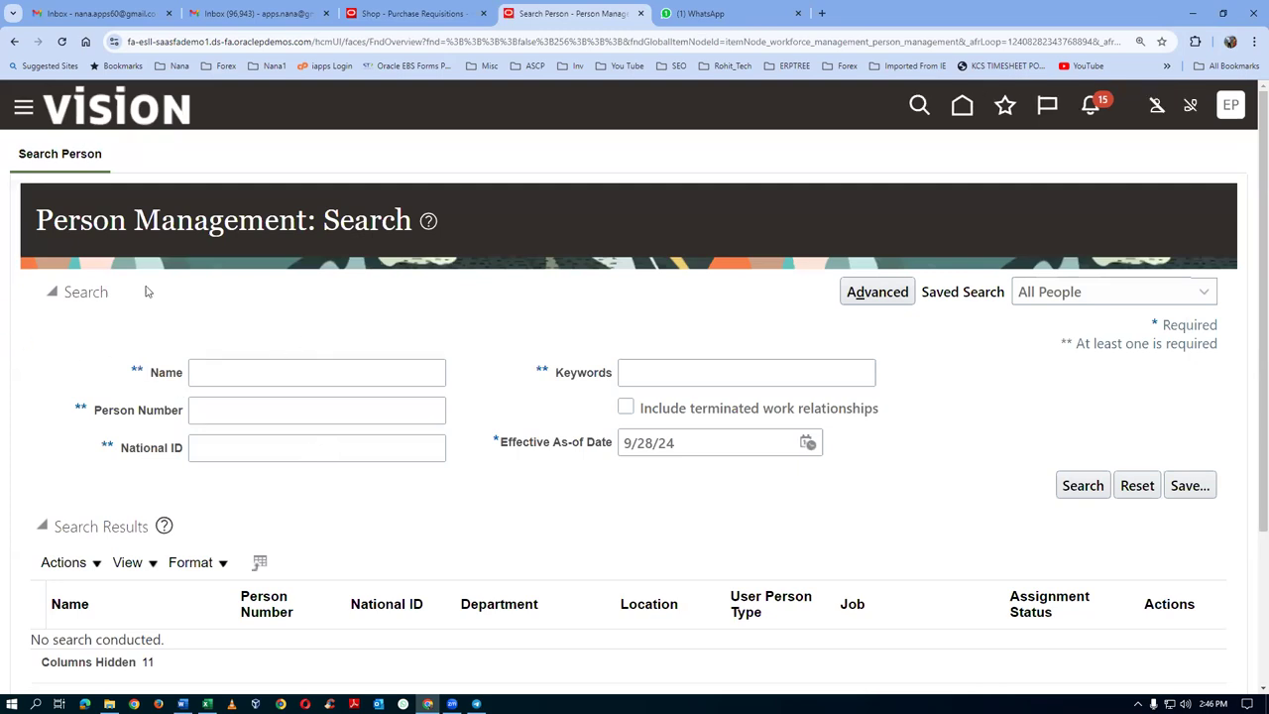
Step: Search for the requisition's requester by name and open that employee's employment record
click(225, 372)
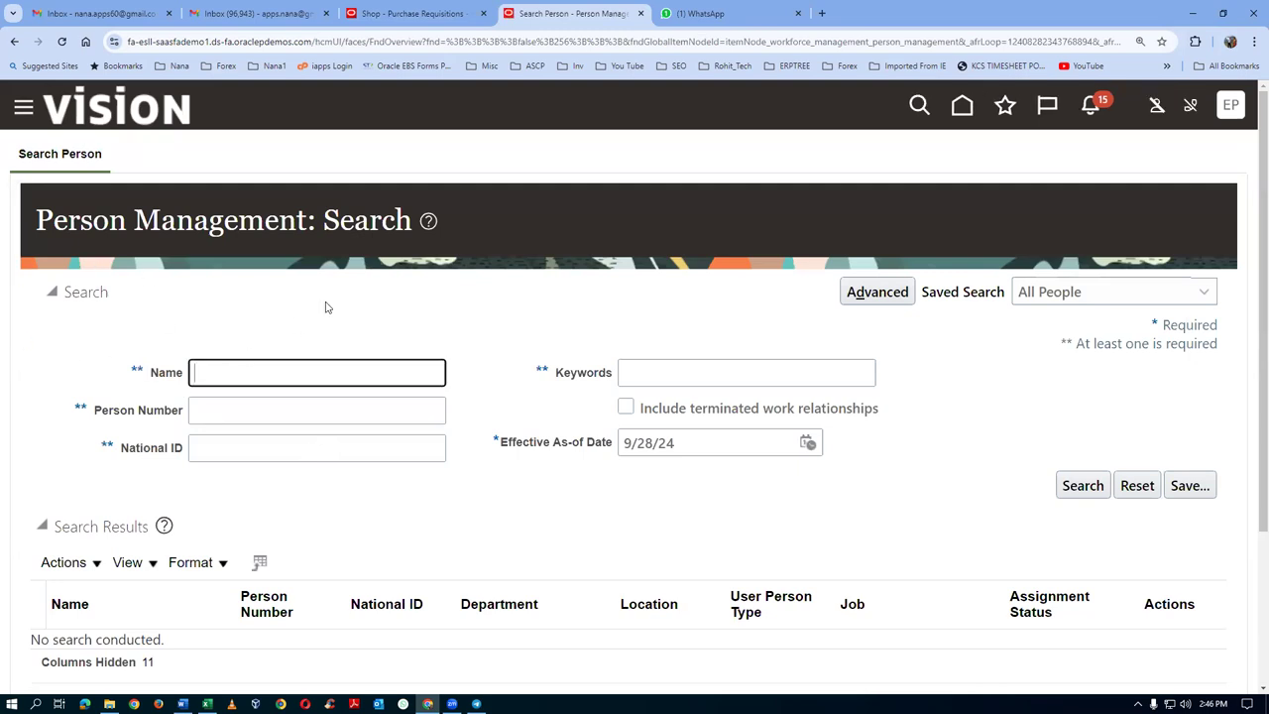
text(emp1, p01_)
click(1082, 488)
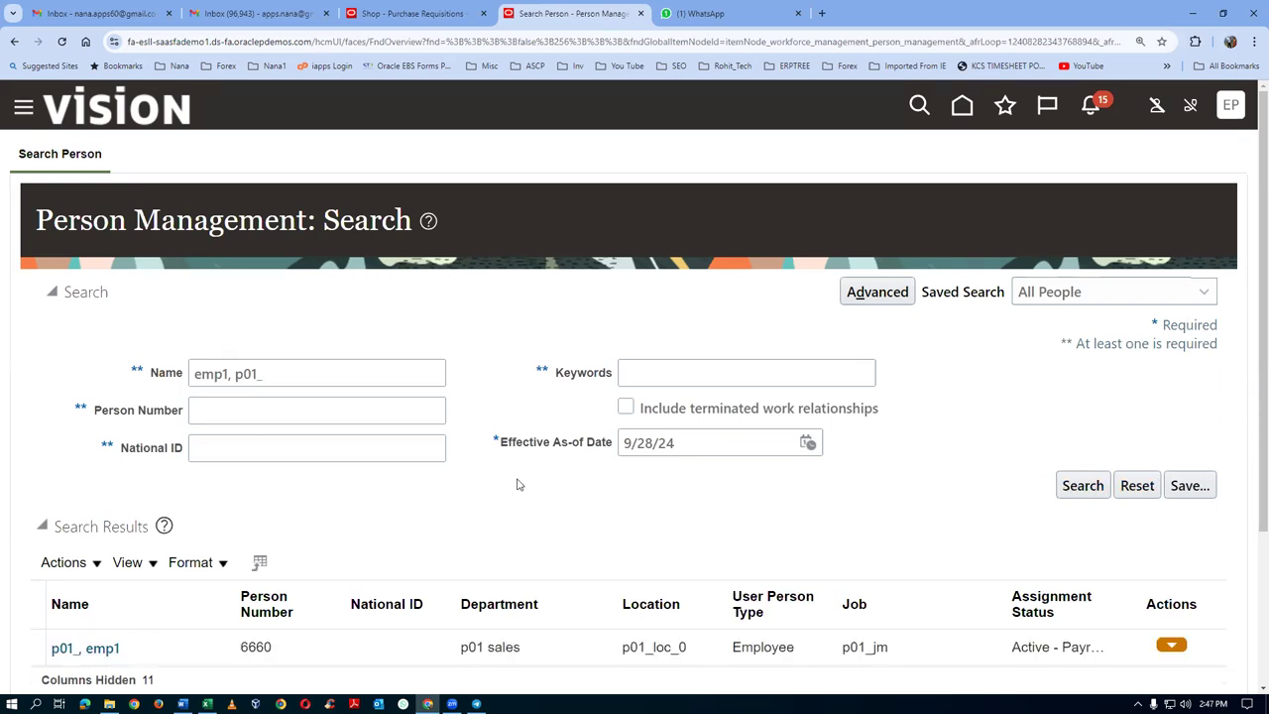
scroll(517, 484, down, 1)
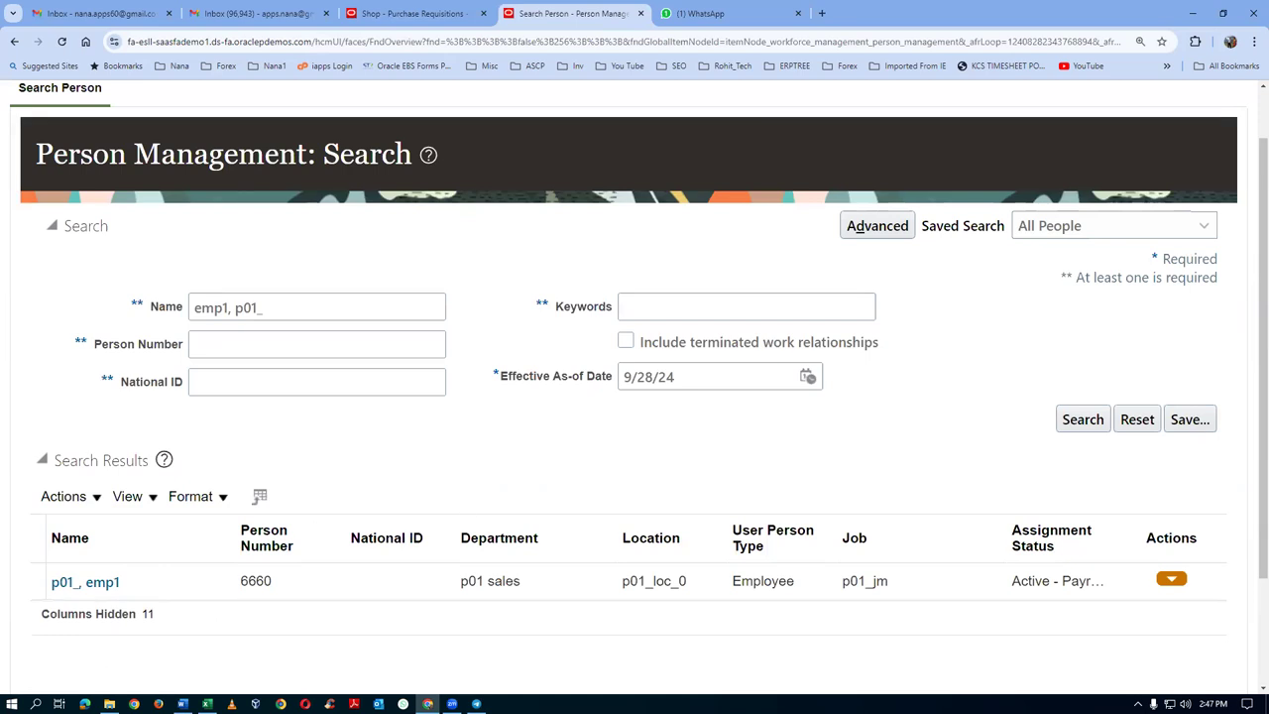
click(85, 583)
right_click(408, 486)
click(424, 465)
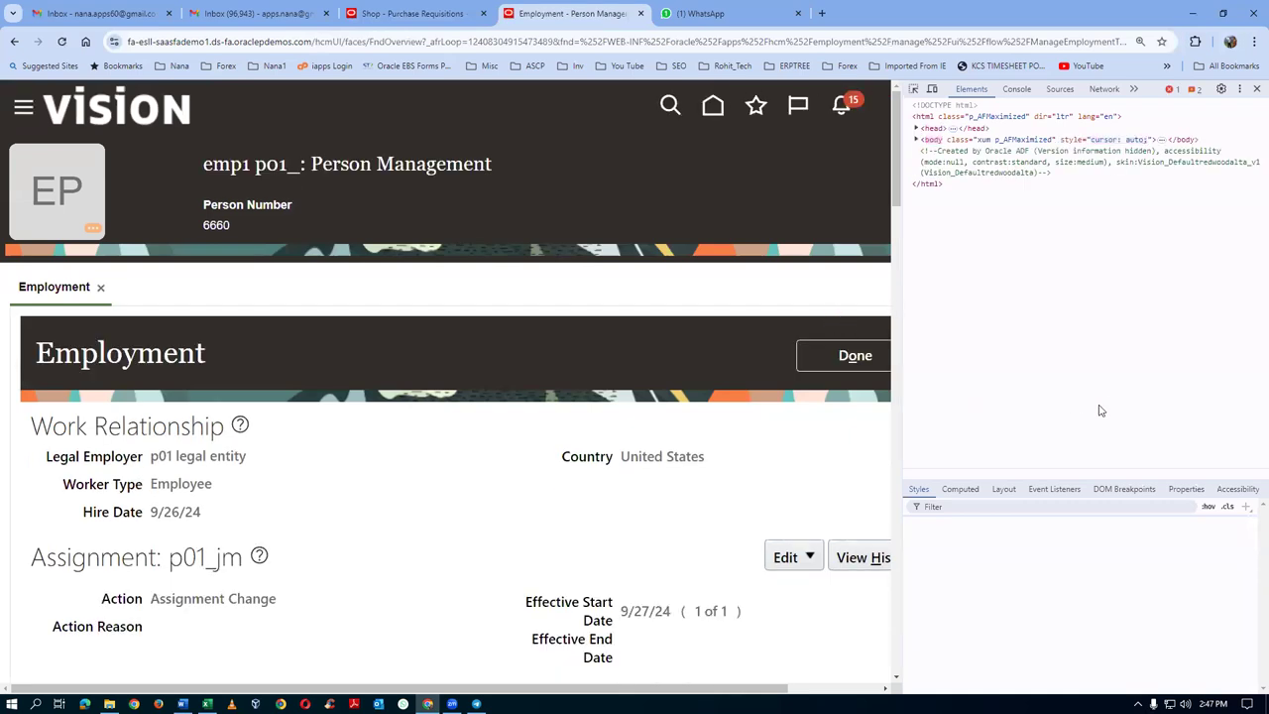
click(1255, 89)
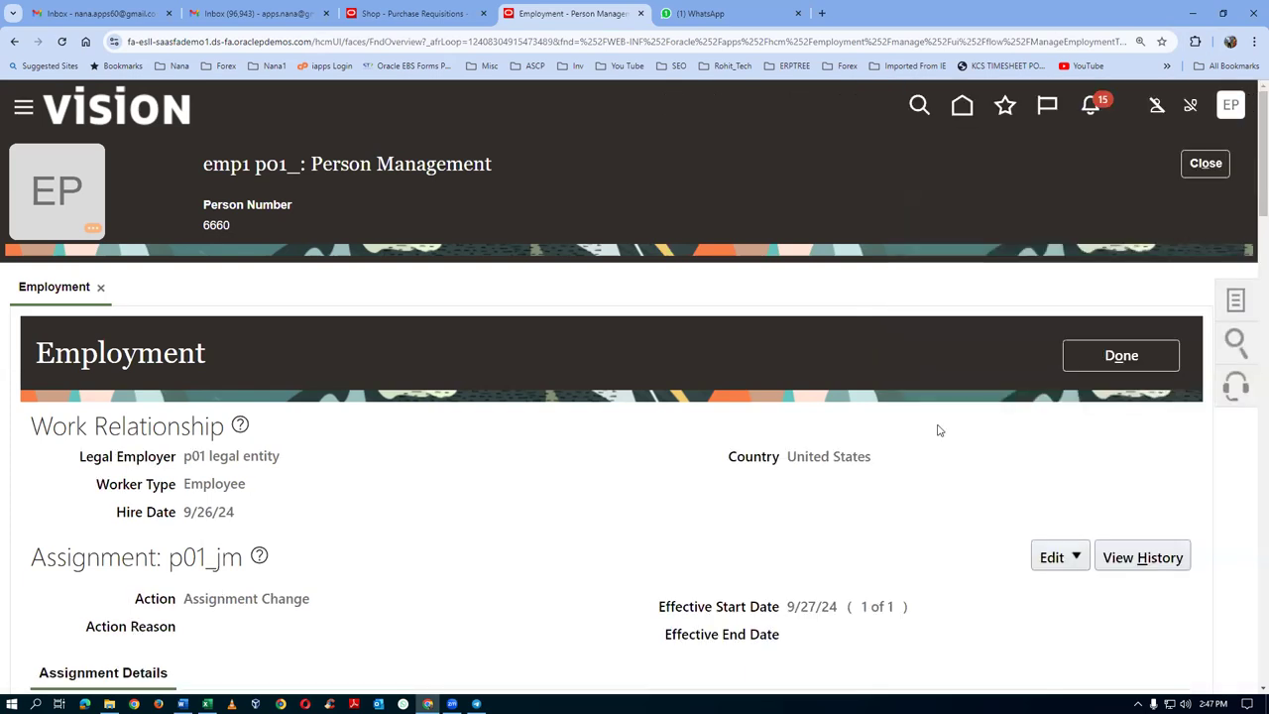
Step: Start an update of the employee's assignment with the action Assignment Change, effective 9/28/24
scroll(841, 511, down, 2)
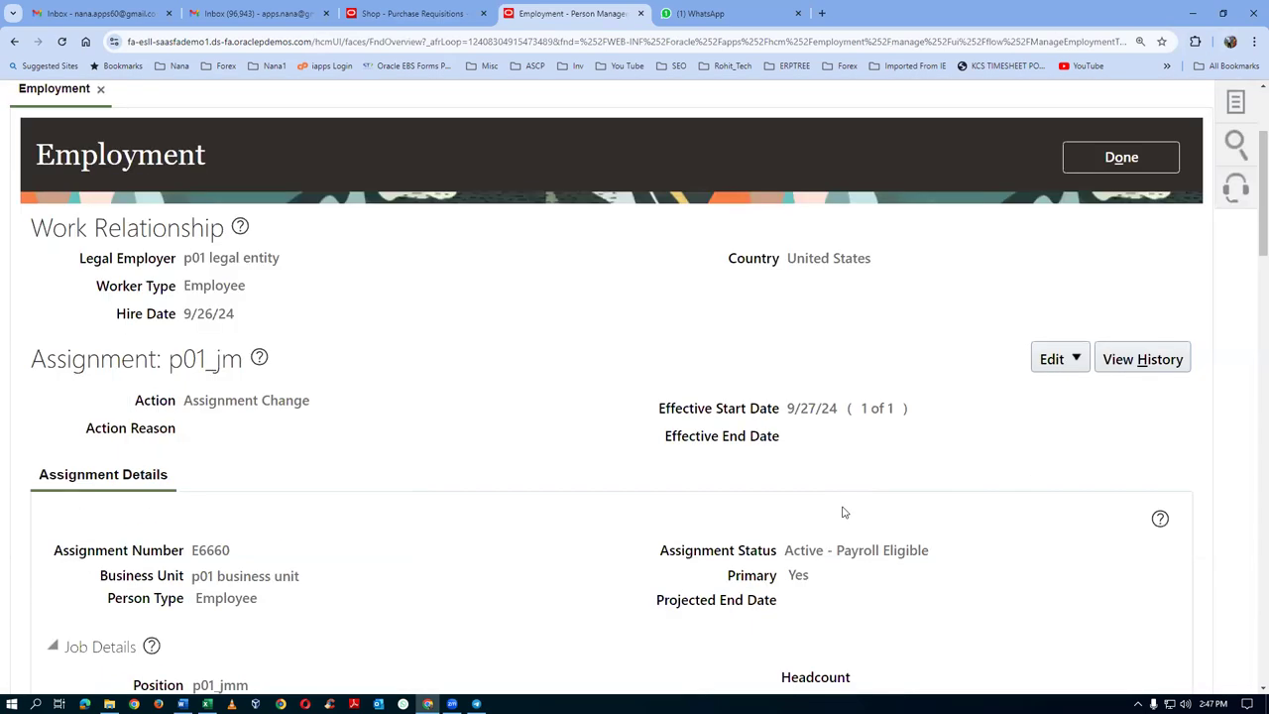
click(1059, 365)
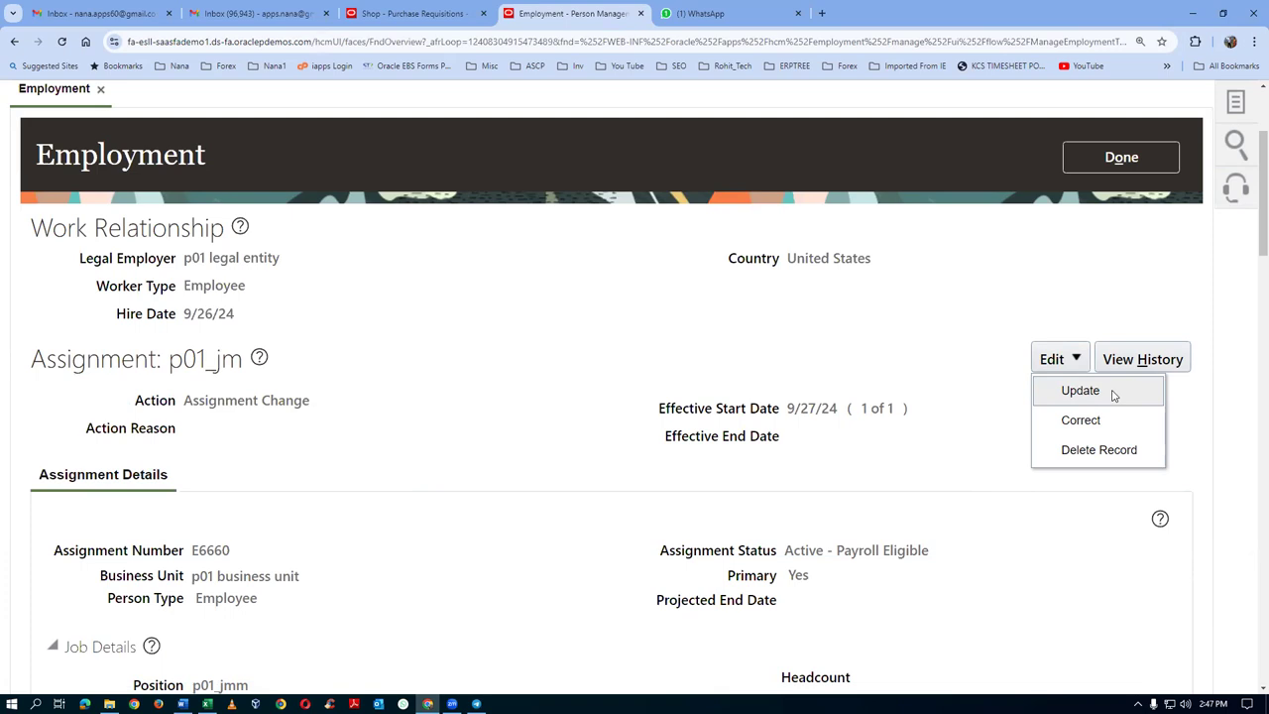
click(1081, 390)
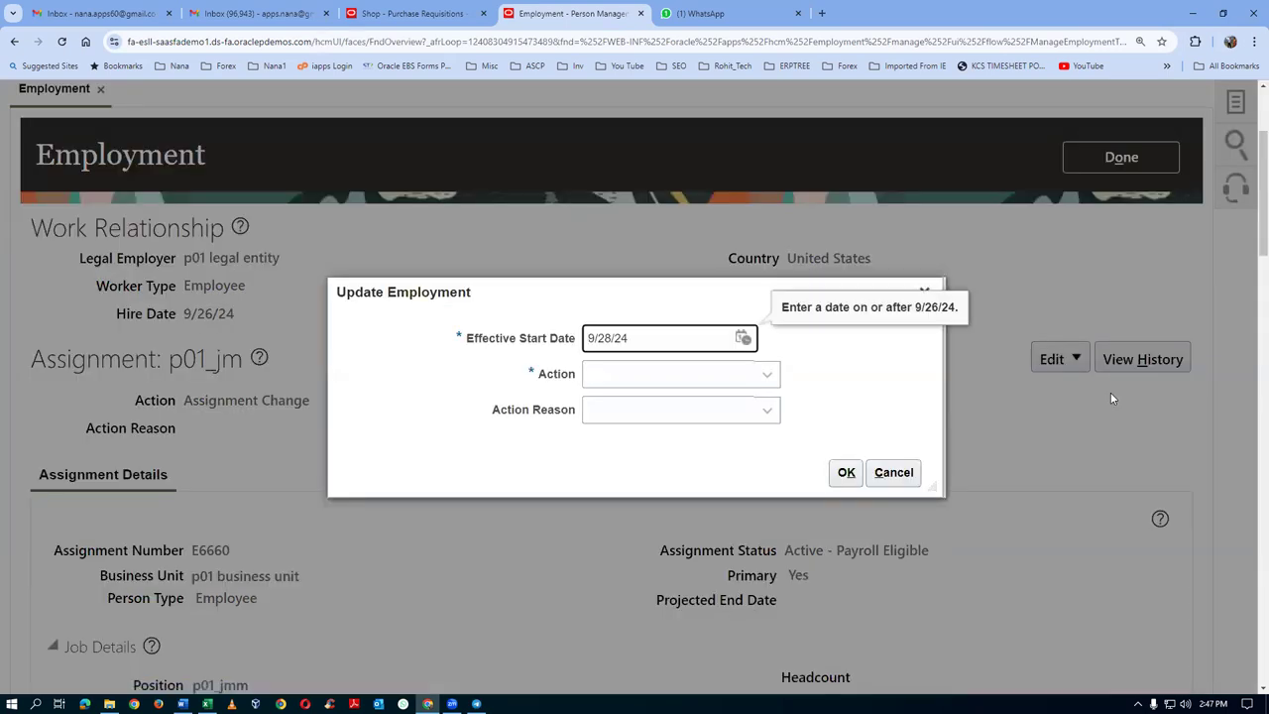
click(706, 384)
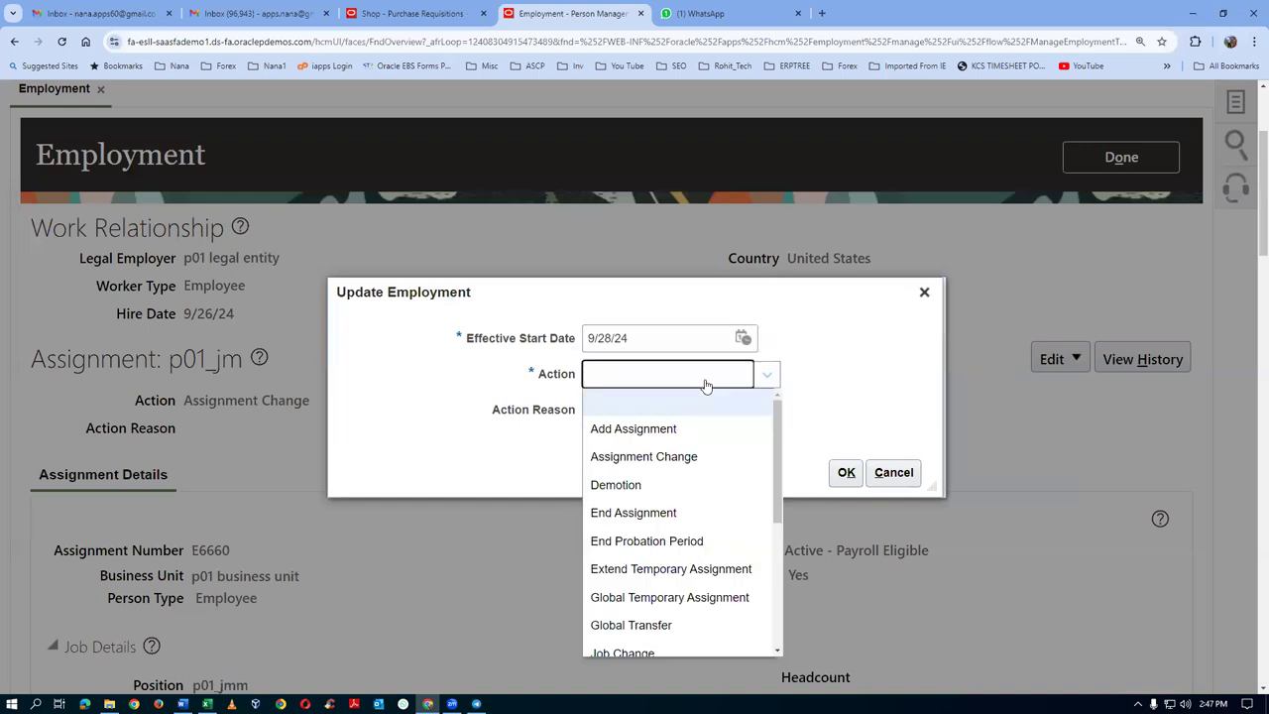
click(700, 458)
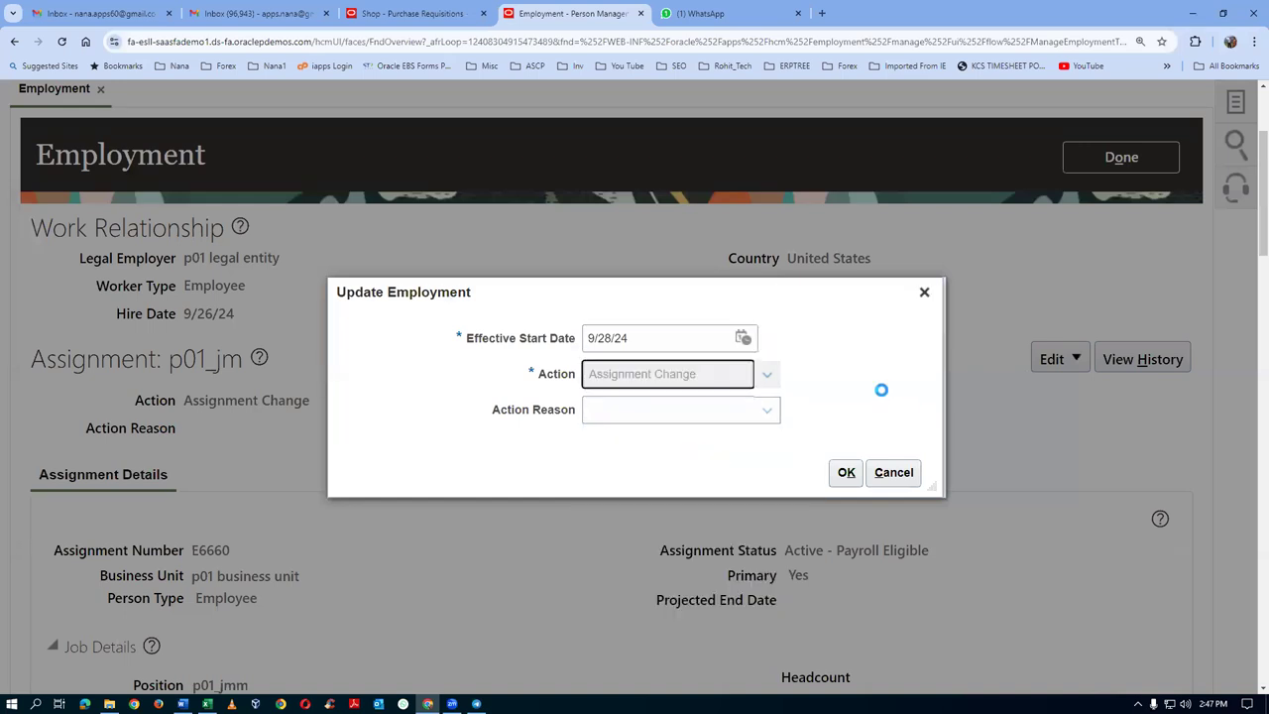
click(845, 472)
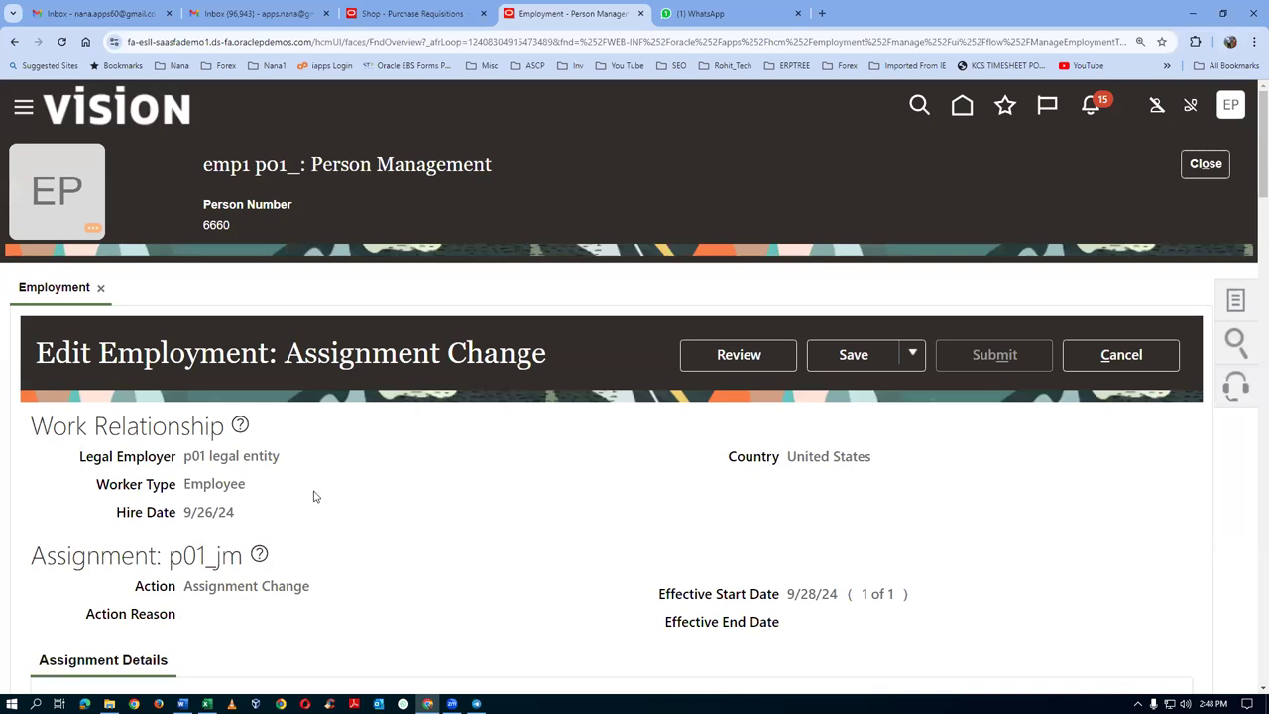
Step: Check row 7's employee expense account in the Word table and set the assignment's Default Expense Account under Expenses Information to 10-100-1007
scroll(315, 496, down, 6)
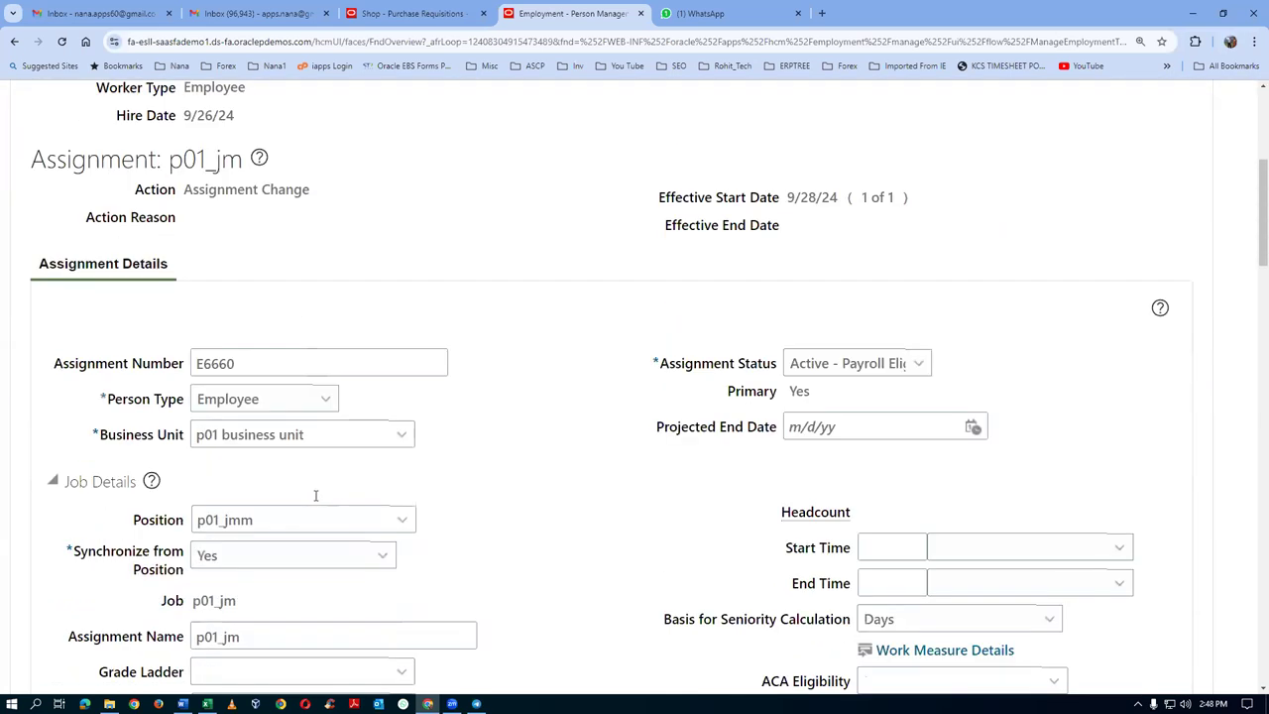
scroll(318, 502, down, 6)
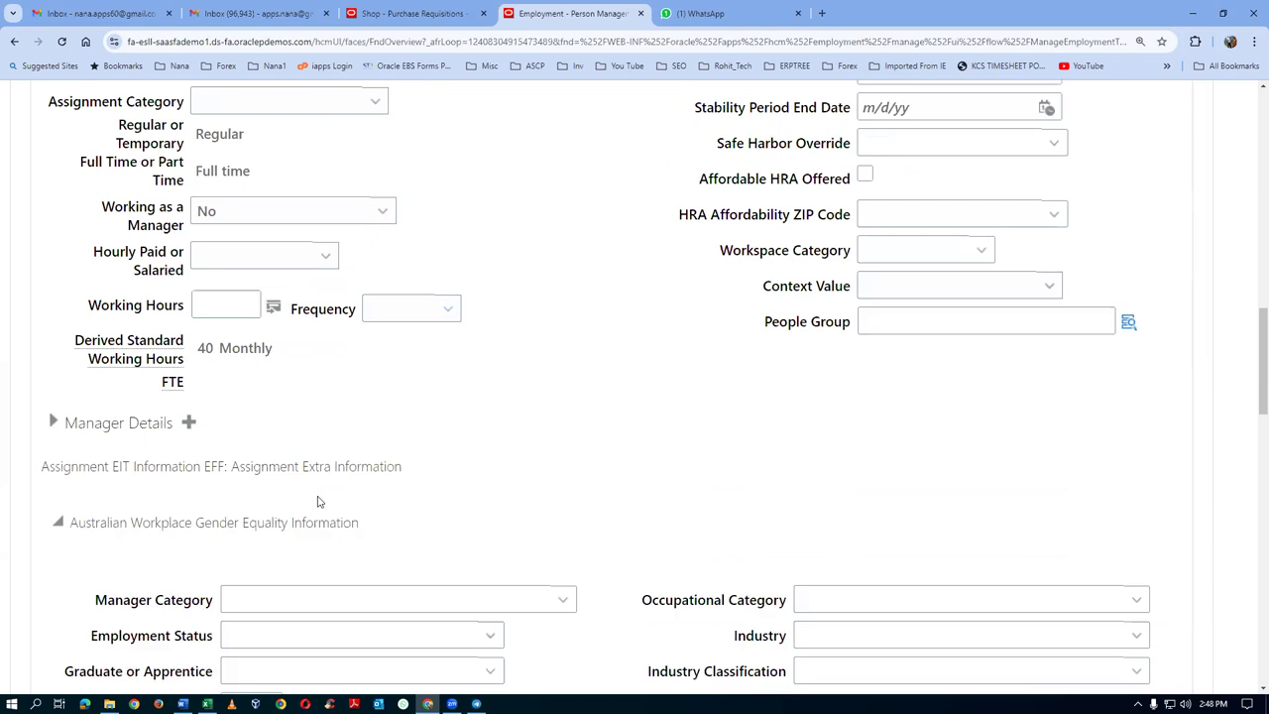
scroll(317, 502, down, 3)
scroll(319, 503, down, 3)
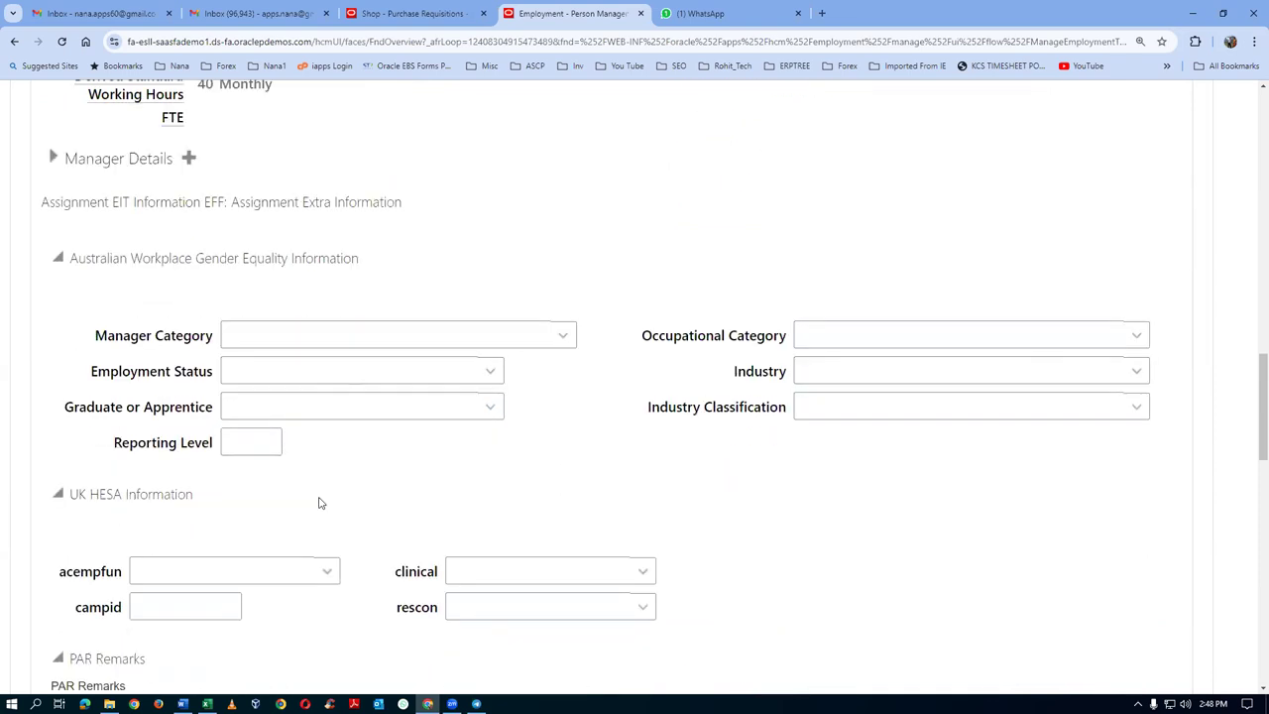
scroll(320, 503, down, 3)
scroll(320, 503, up, 1)
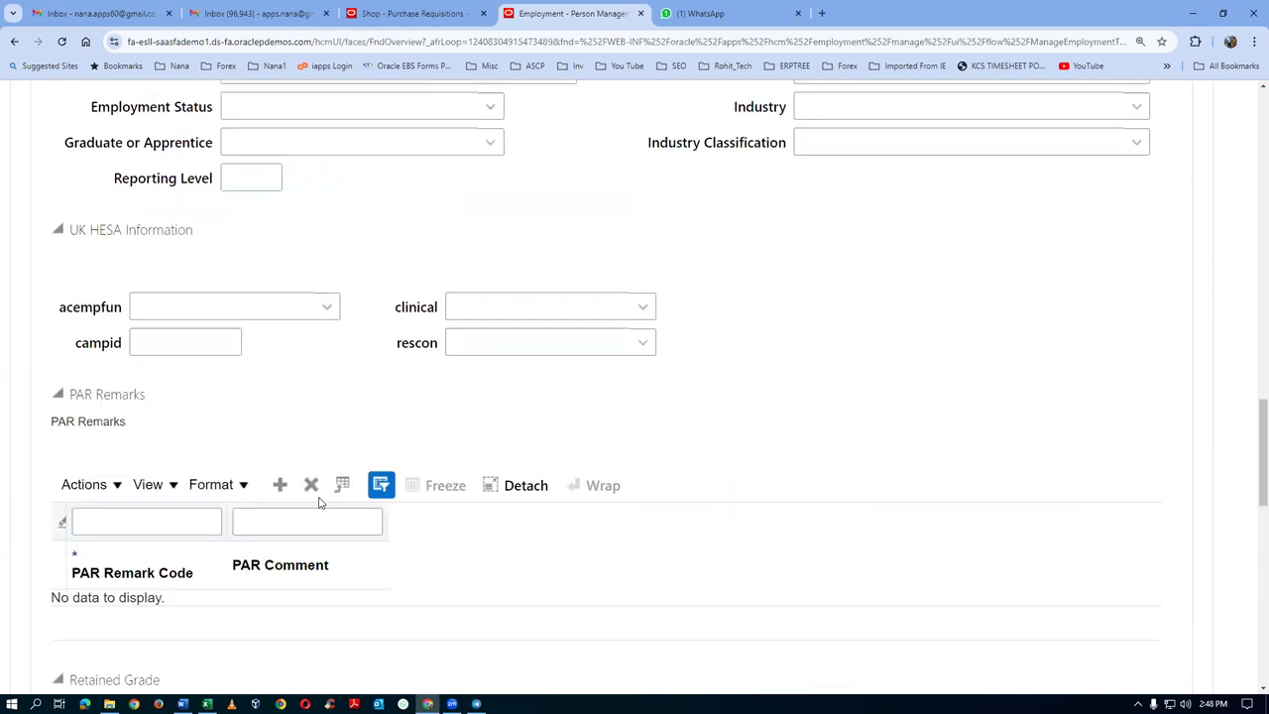
scroll(319, 502, down, 3)
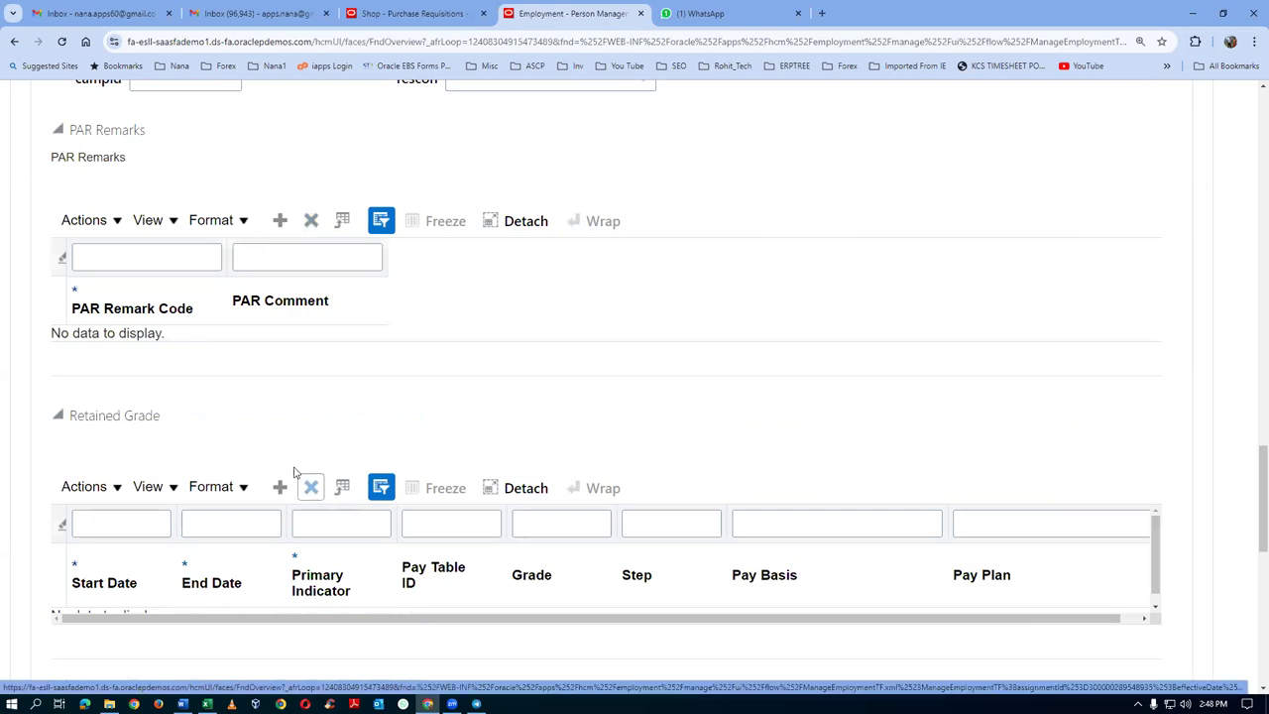
scroll(155, 446, down, 2)
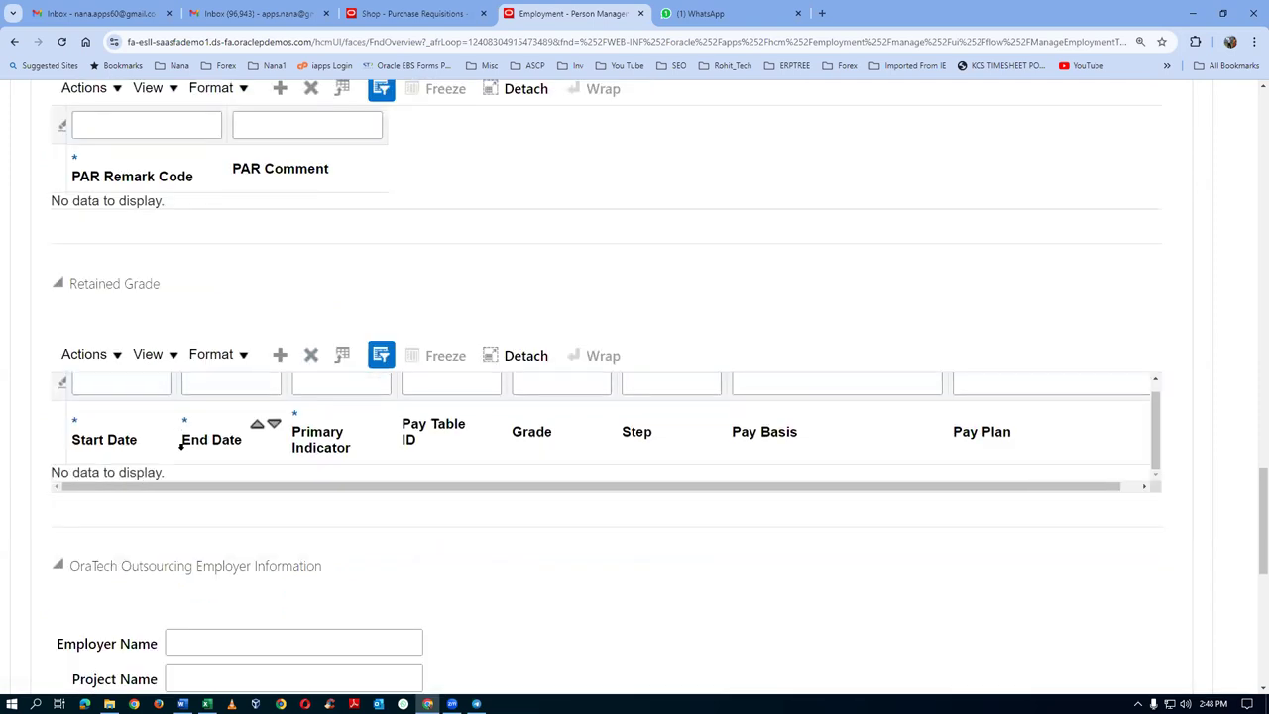
scroll(271, 534, down, 3)
scroll(272, 533, down, 2)
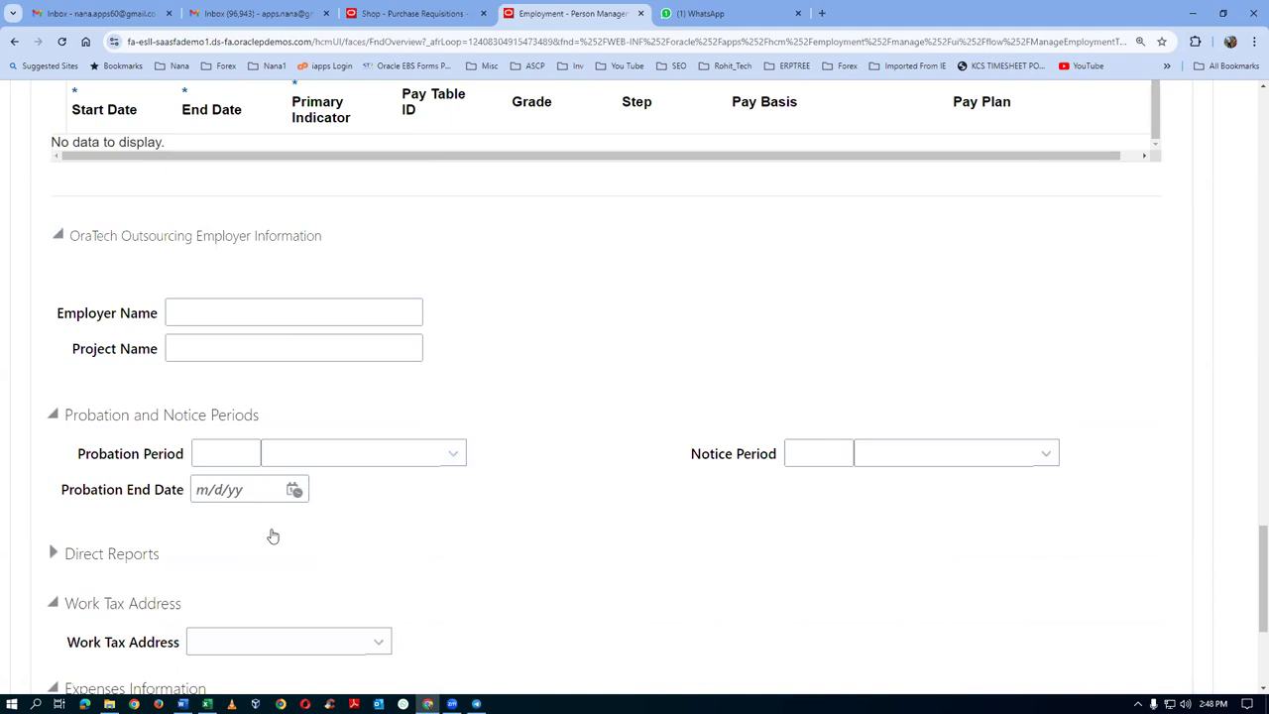
scroll(274, 536, down, 2)
scroll(273, 536, down, 1)
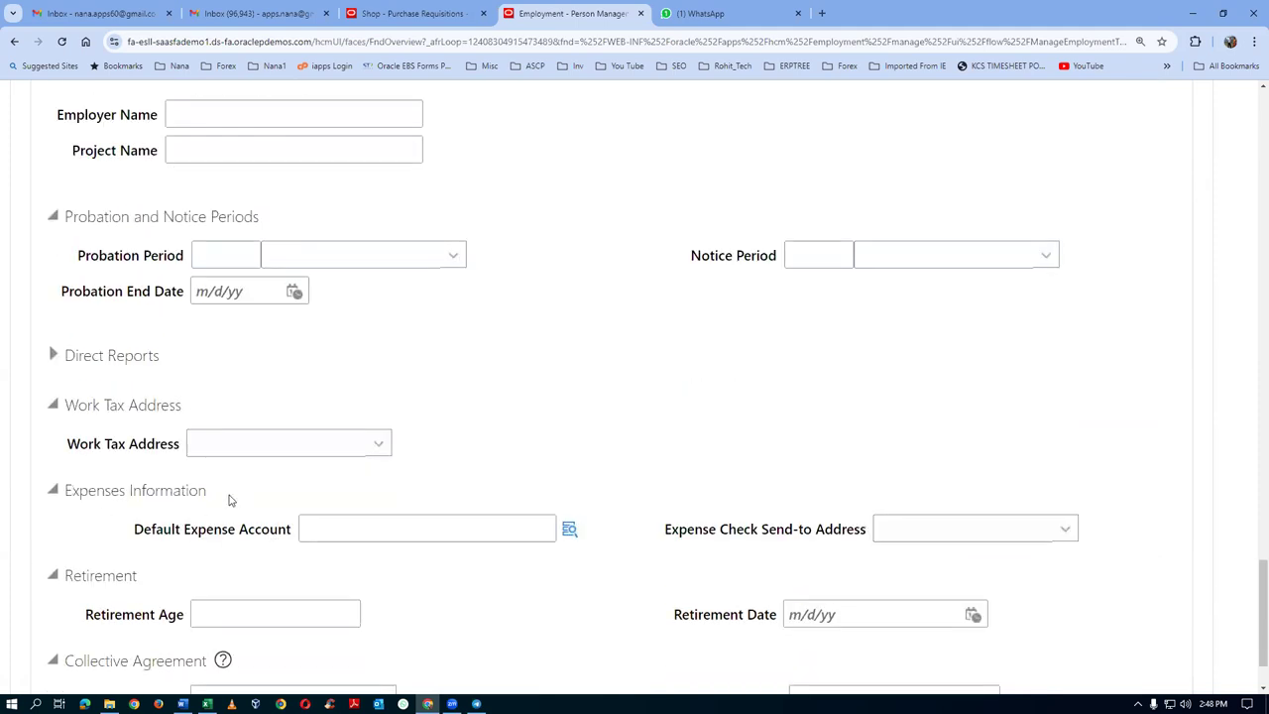
click(375, 532)
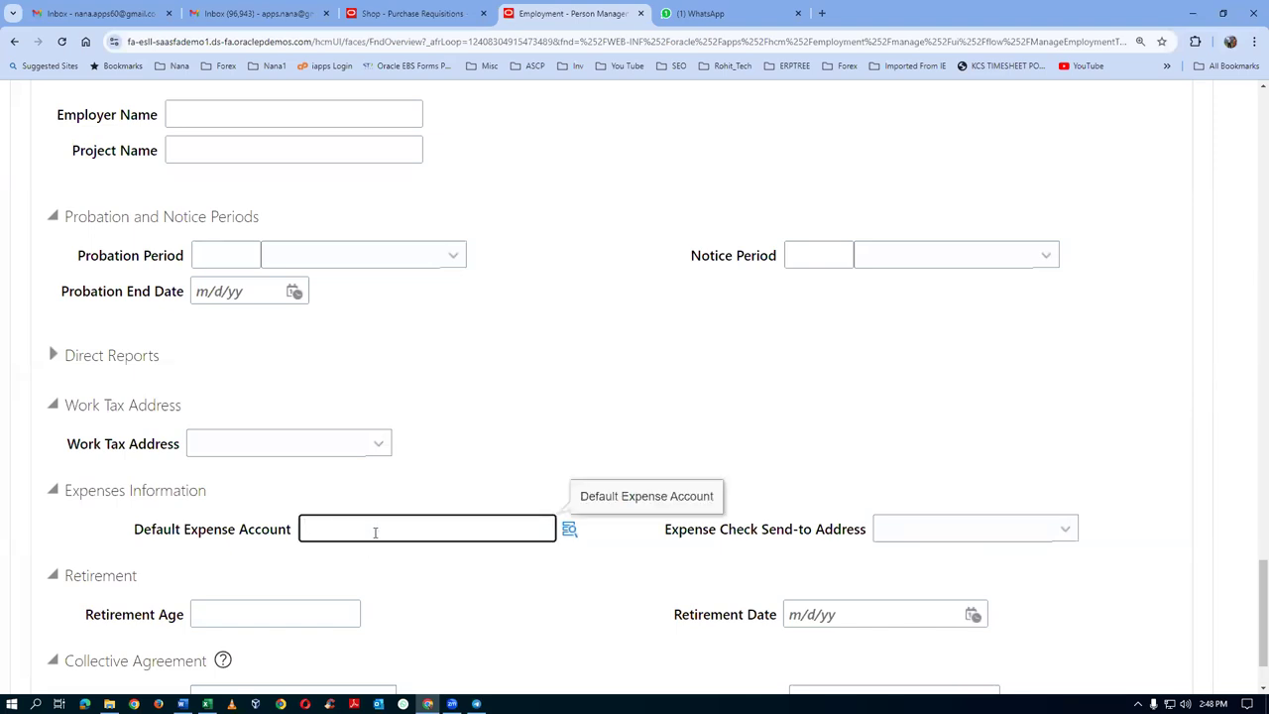
key(alt+Tab)
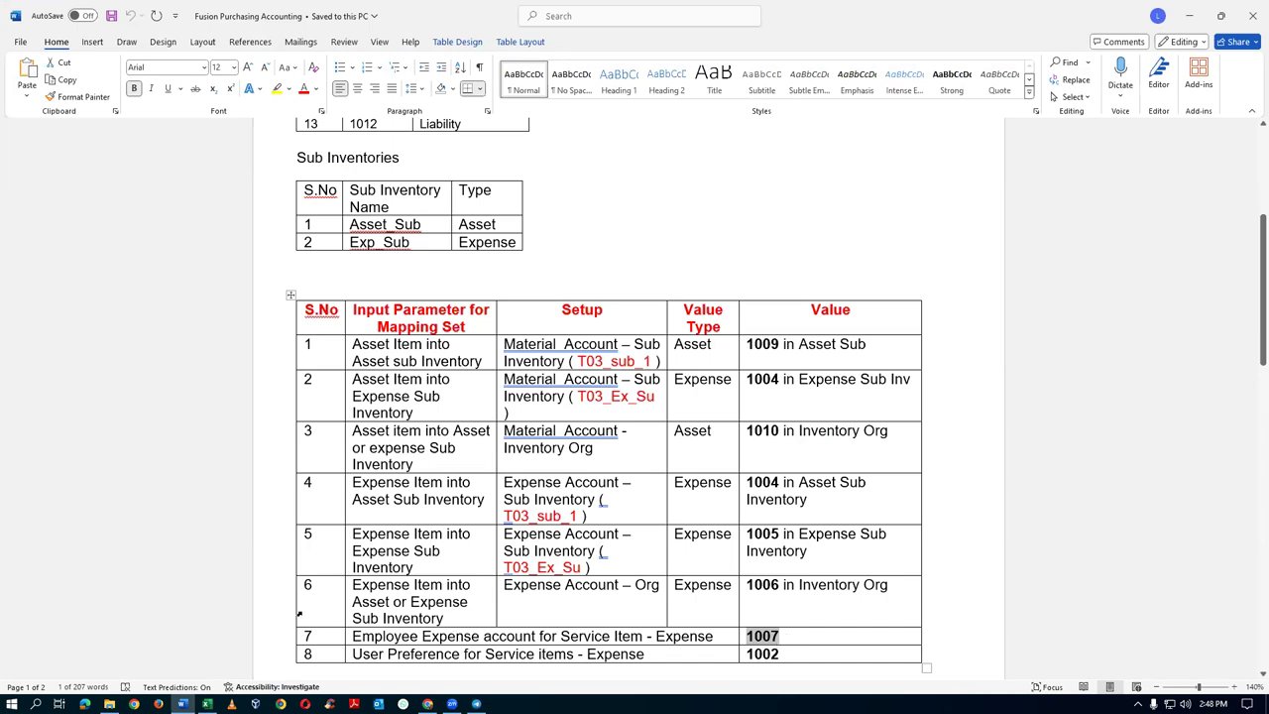
drag(355, 640, 589, 637)
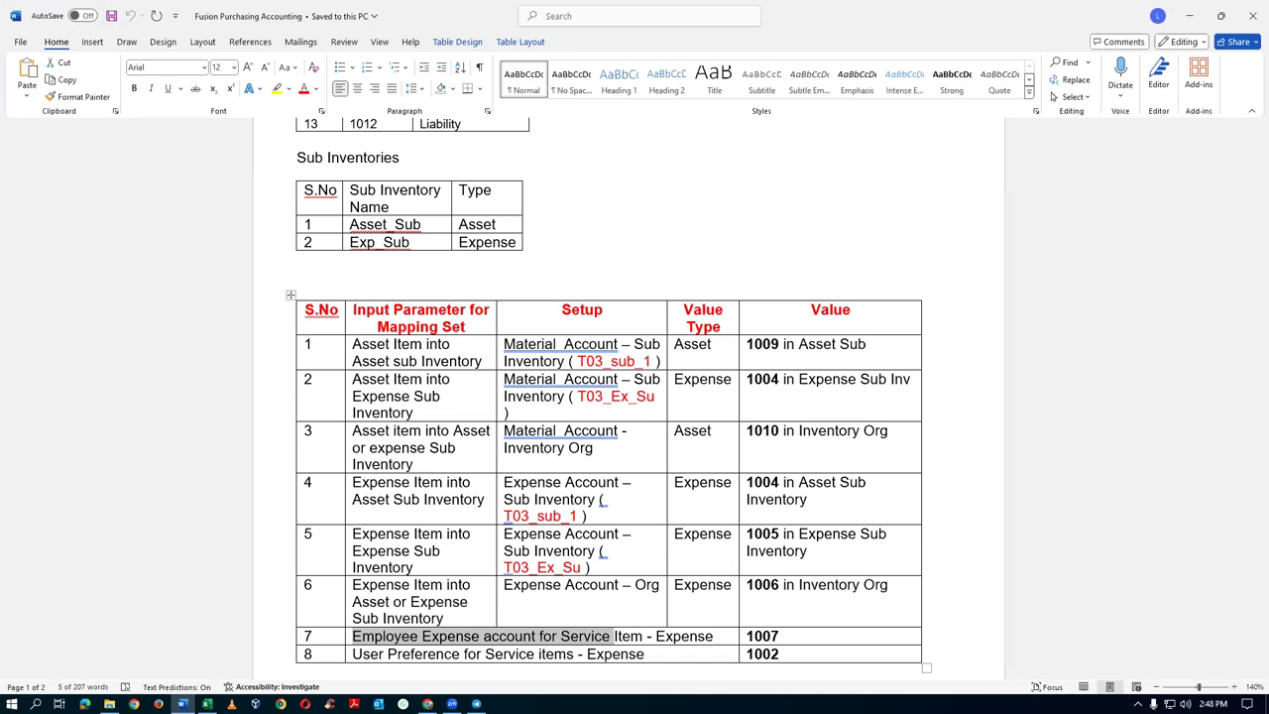
key(alt+Tab)
text(1)
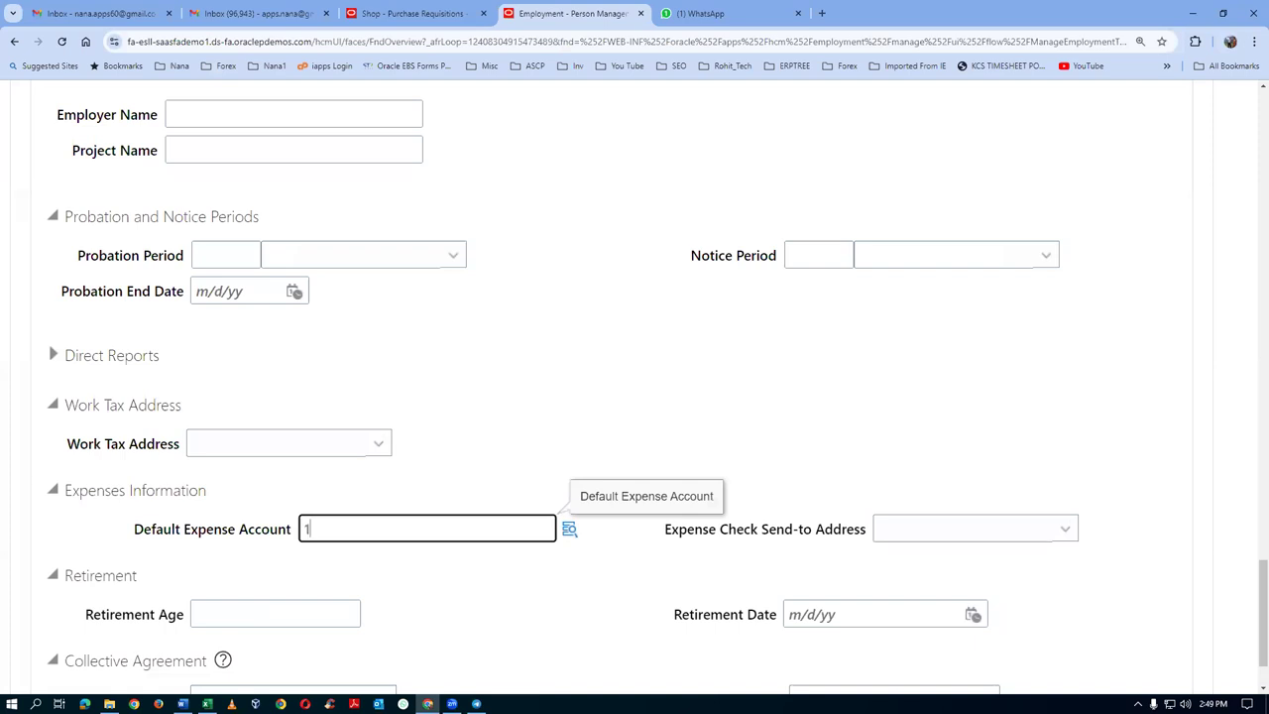
text(0-100-1007)
key(Tab)
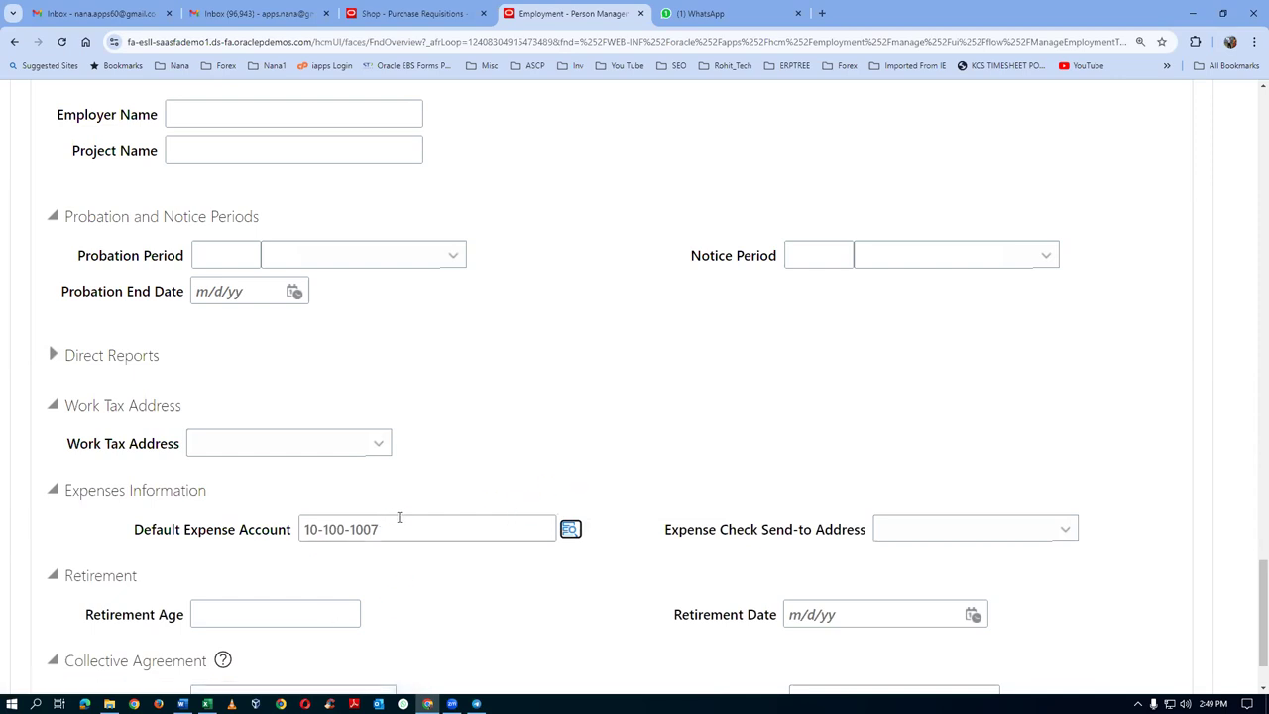
Step: Save the employee's assignment change and acknowledge the confirmation
scroll(955, 440, up, 9)
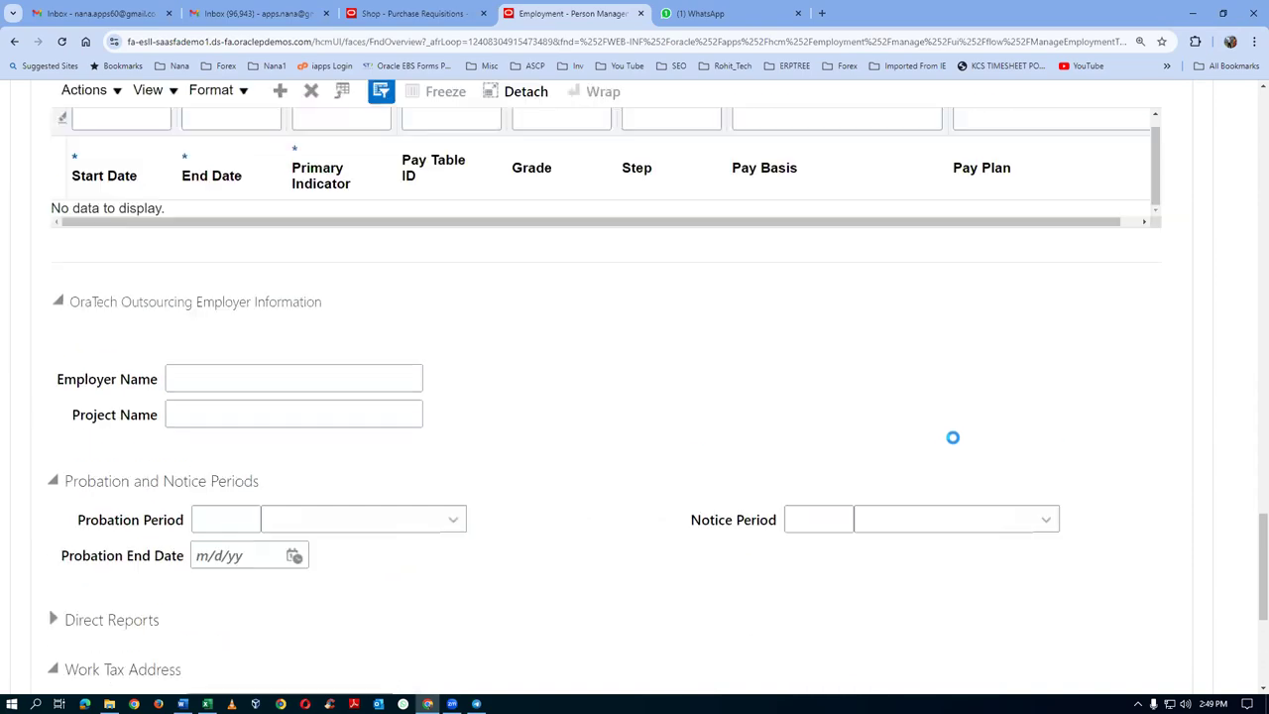
scroll(953, 437, up, 15)
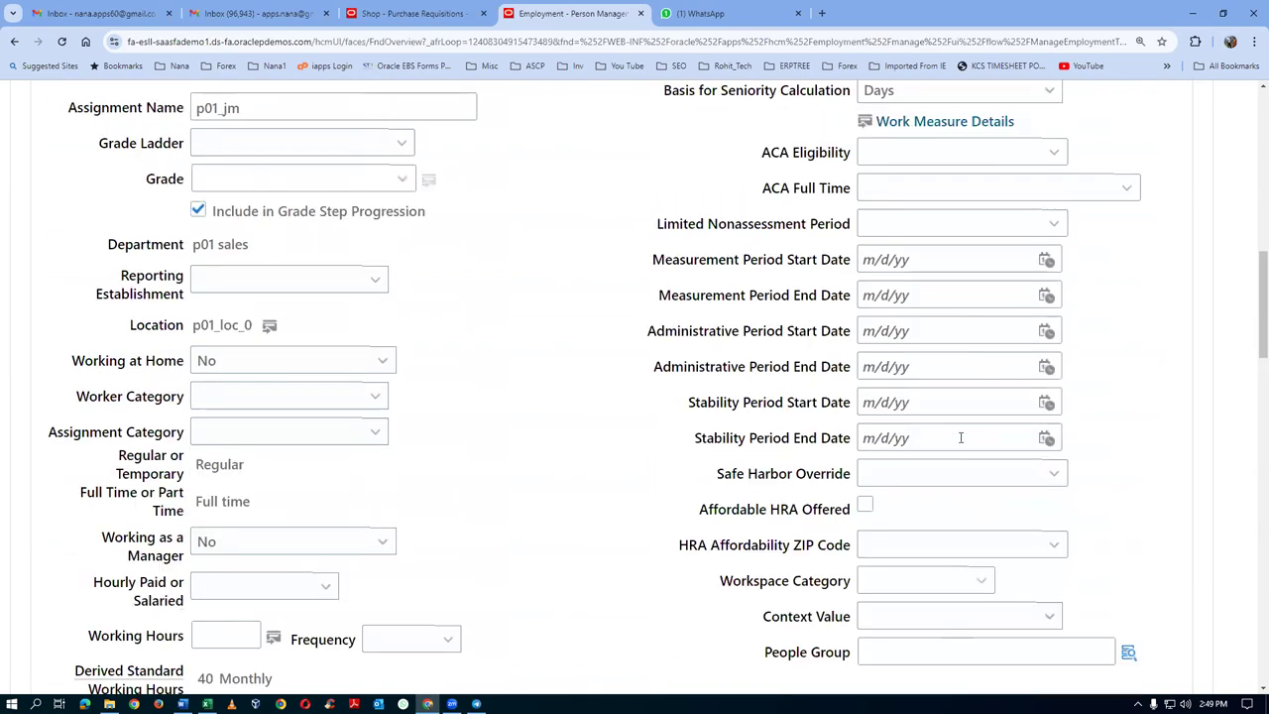
scroll(960, 436, down, 5)
scroll(955, 433, up, 6)
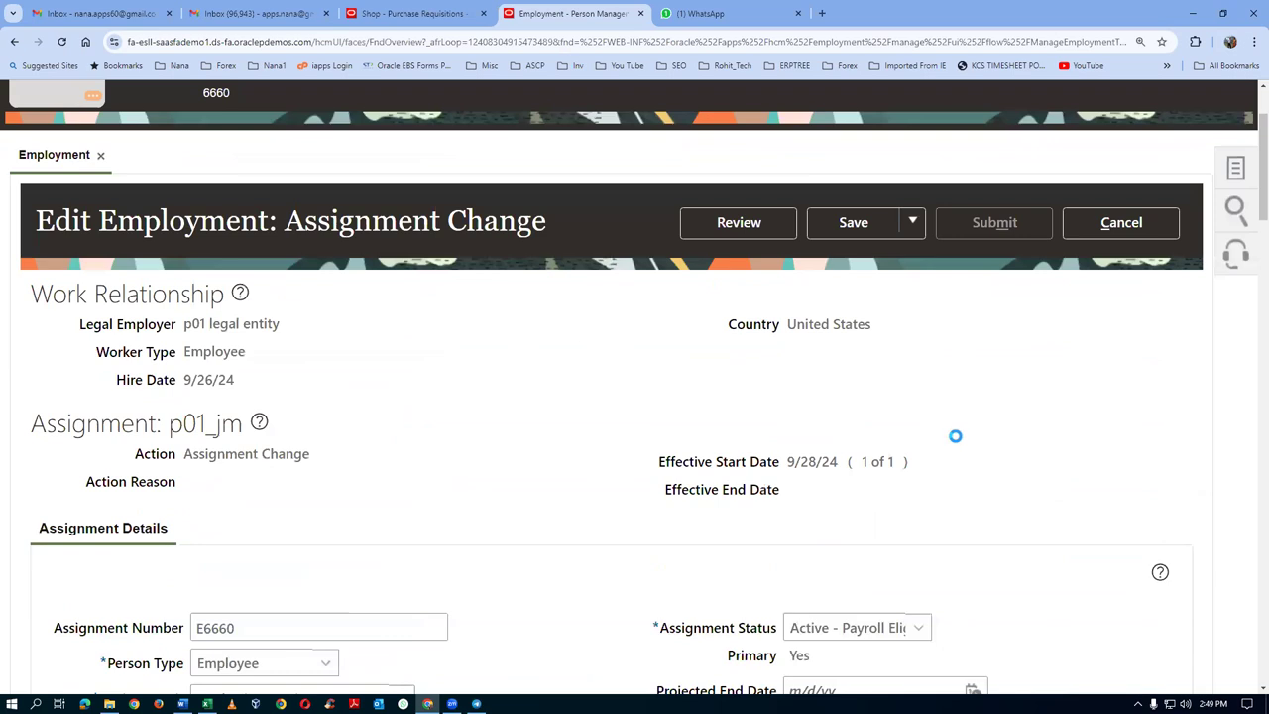
click(846, 221)
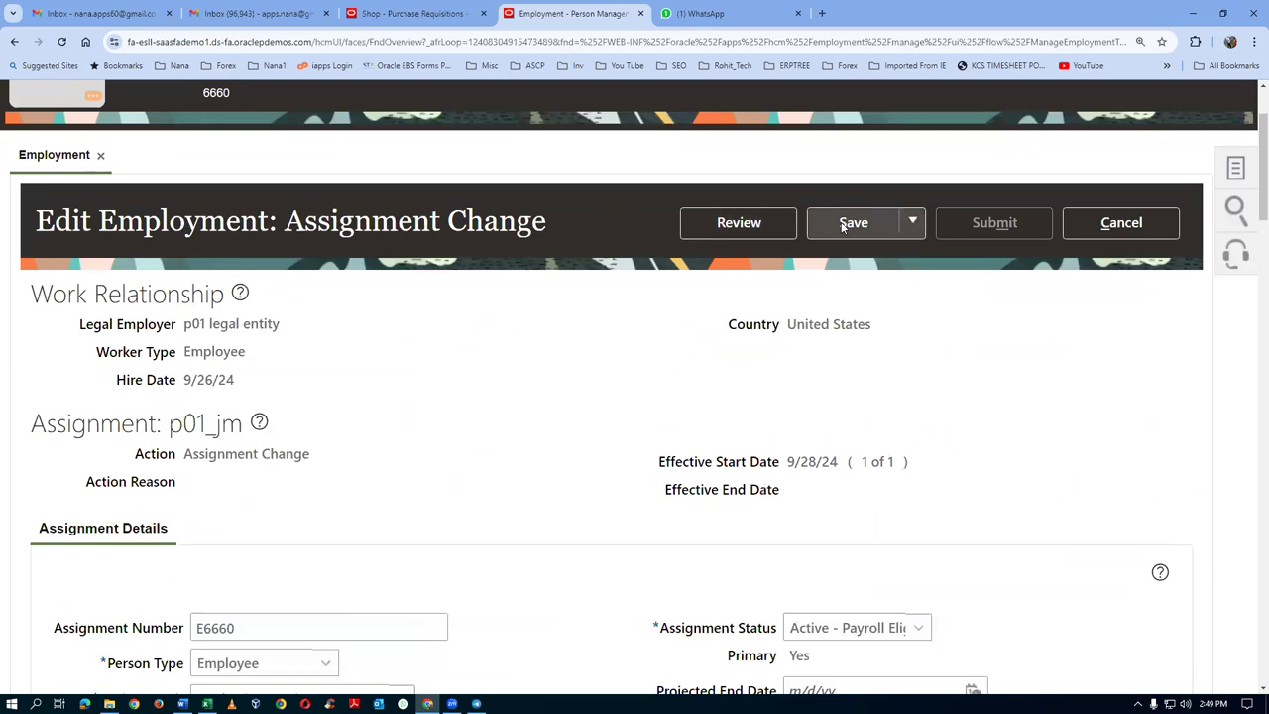
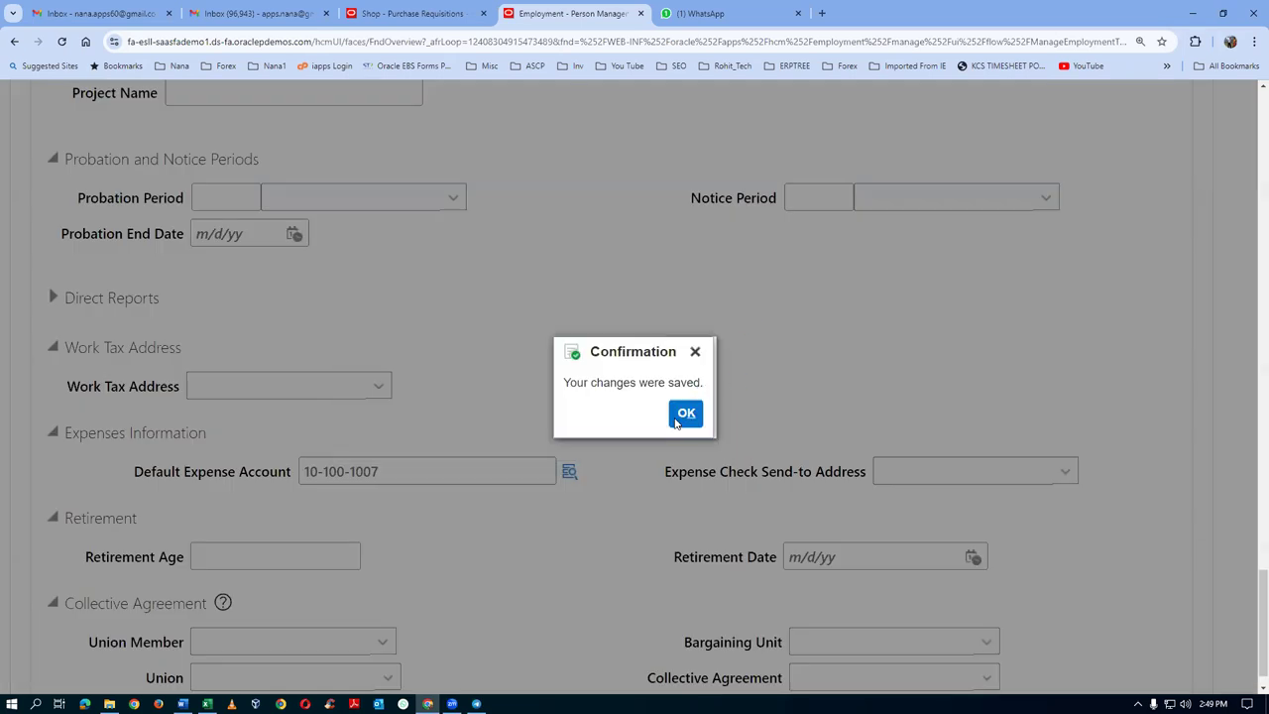
click(684, 414)
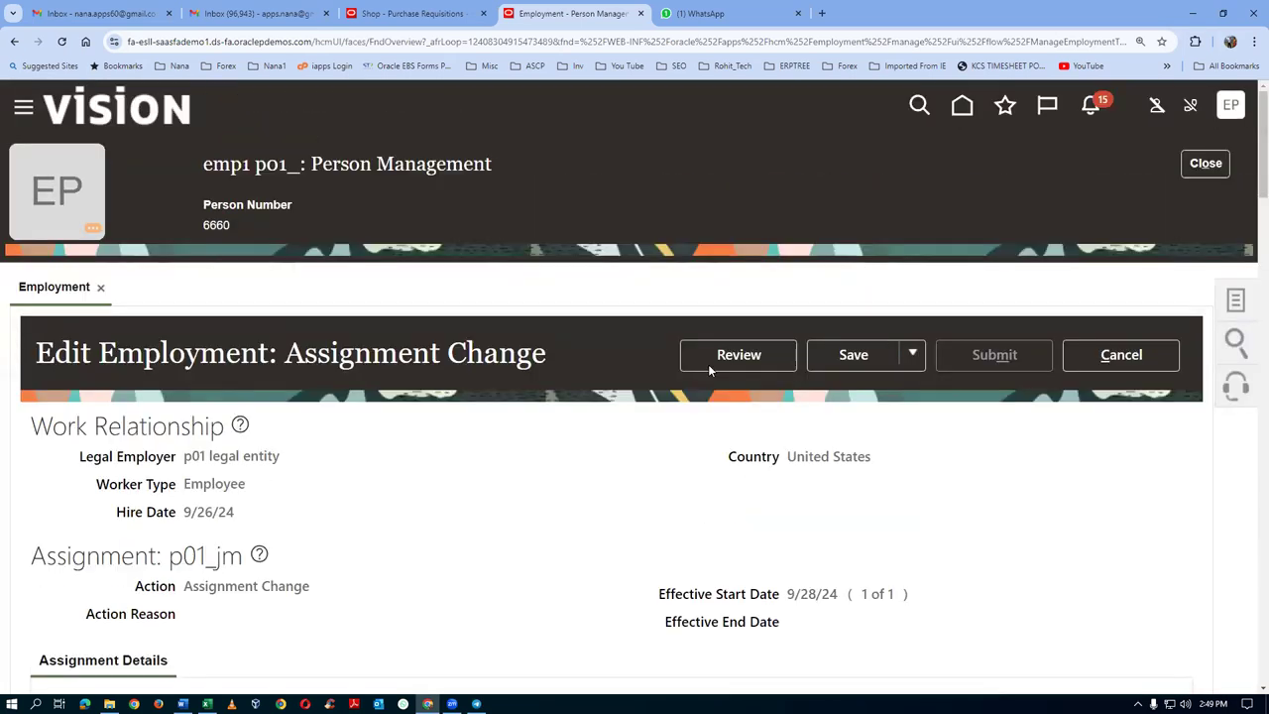
Step: Review the assignment change, checking the default expense account in Expenses Information, and submit it
click(709, 367)
scroll(651, 453, down, 2)
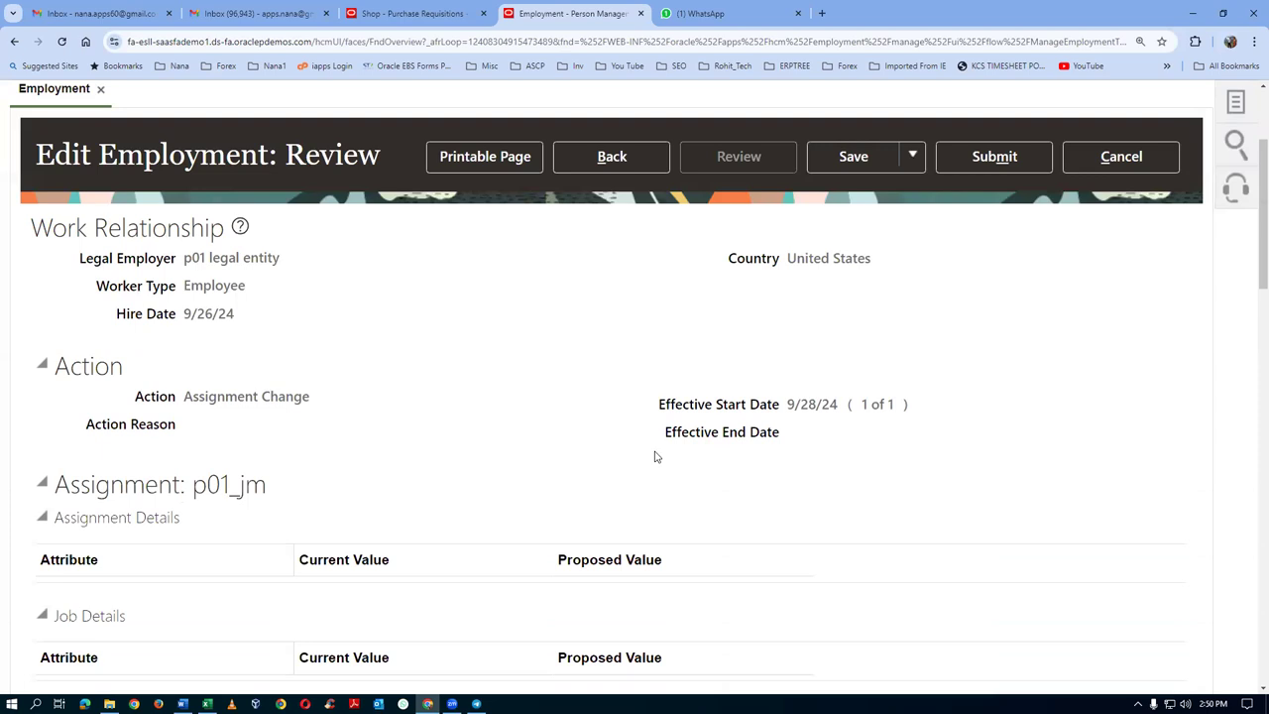
scroll(450, 447, down, 7)
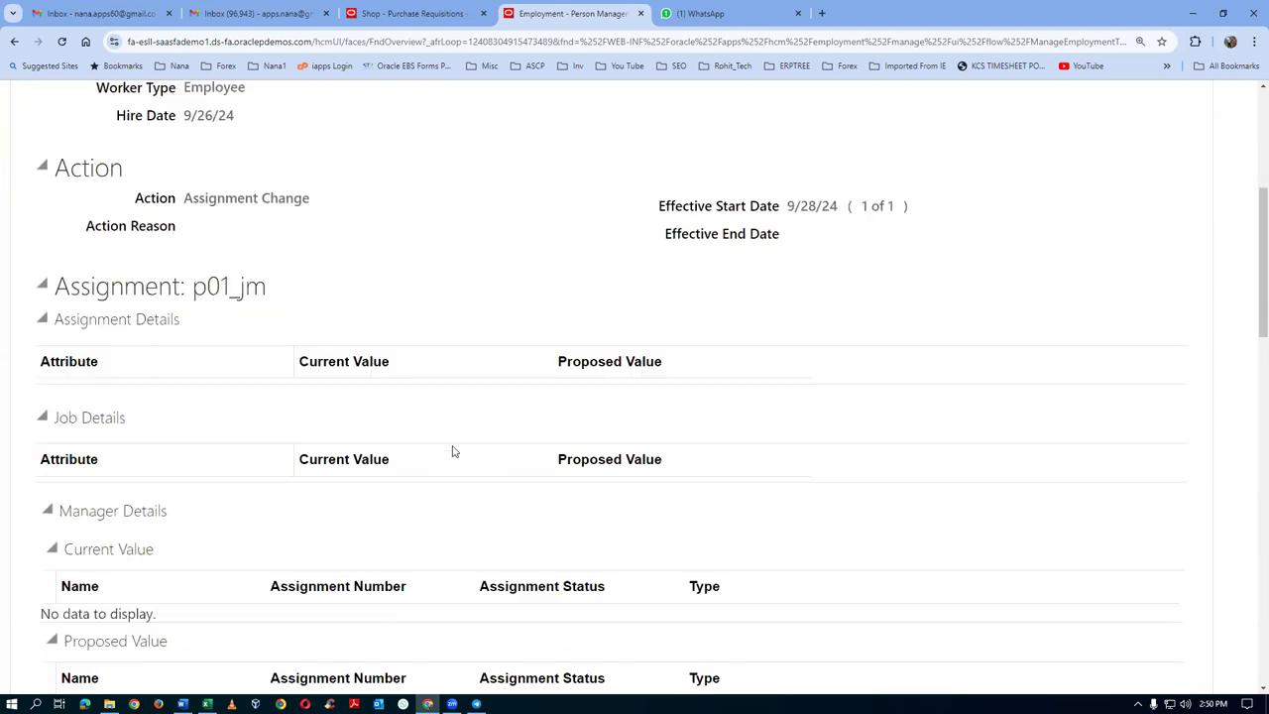
scroll(456, 452, down, 1)
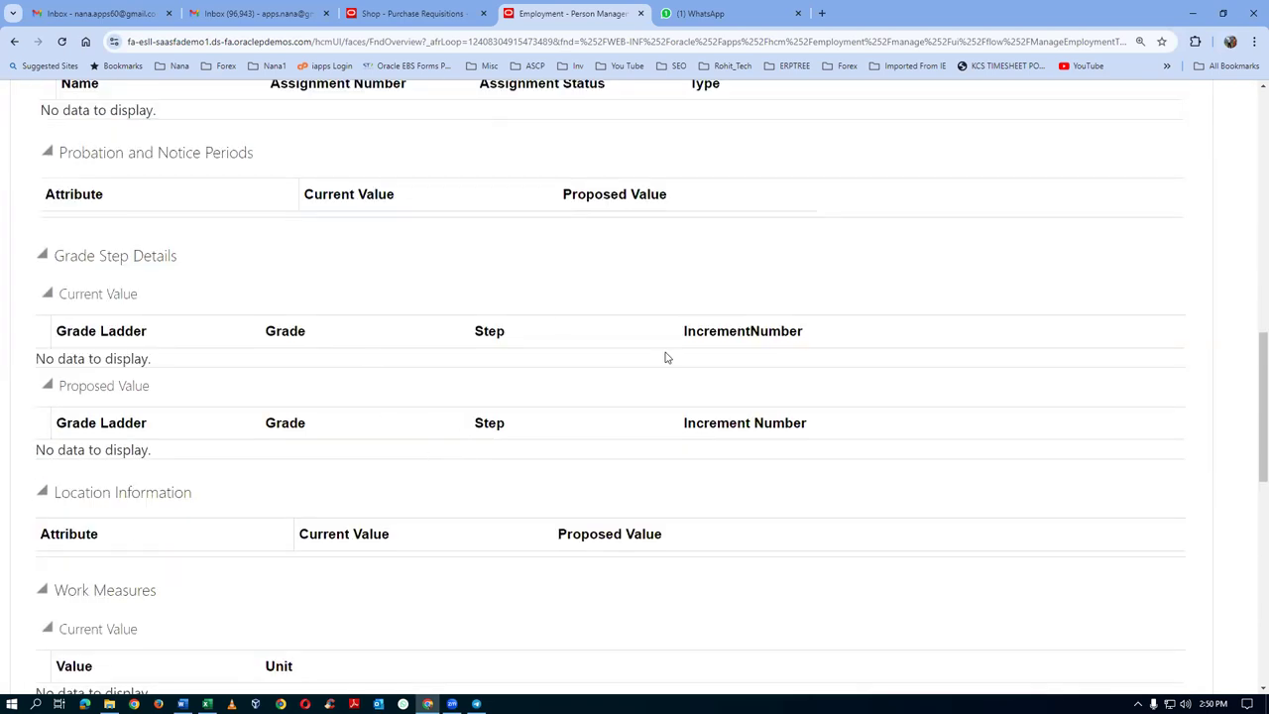
scroll(581, 485, down, 2)
scroll(585, 482, down, 6)
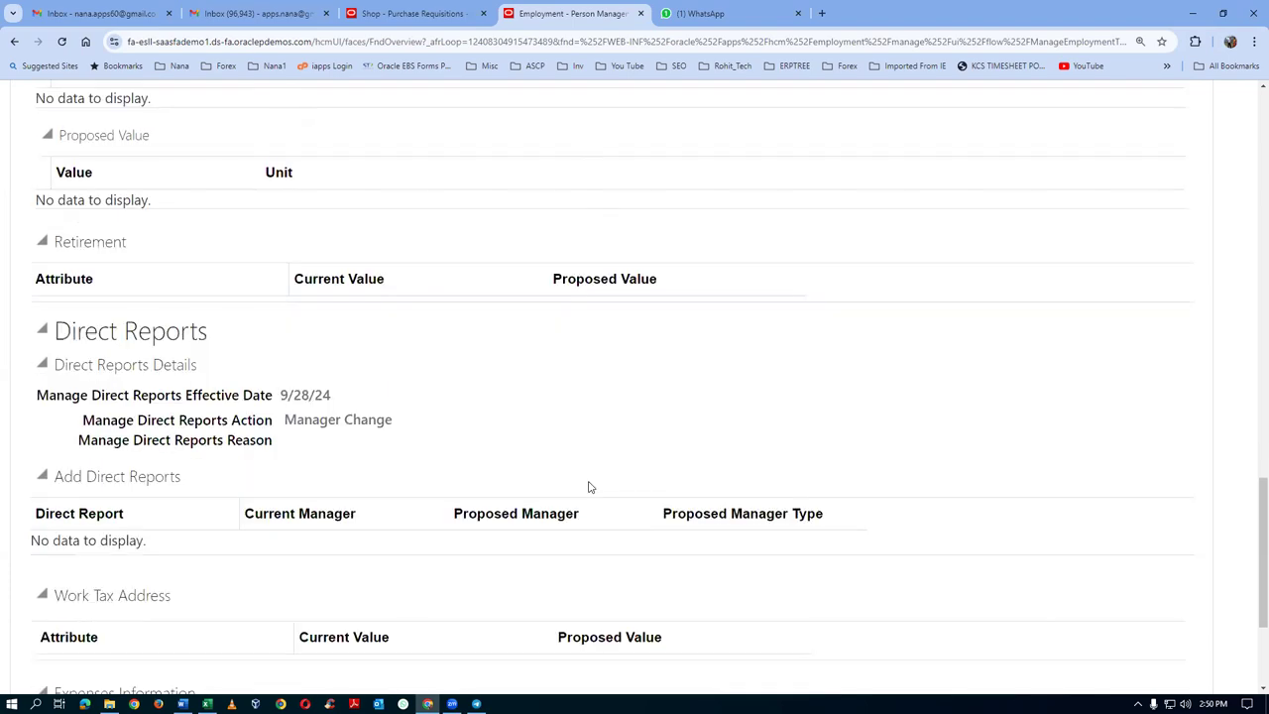
scroll(592, 487, down, 1)
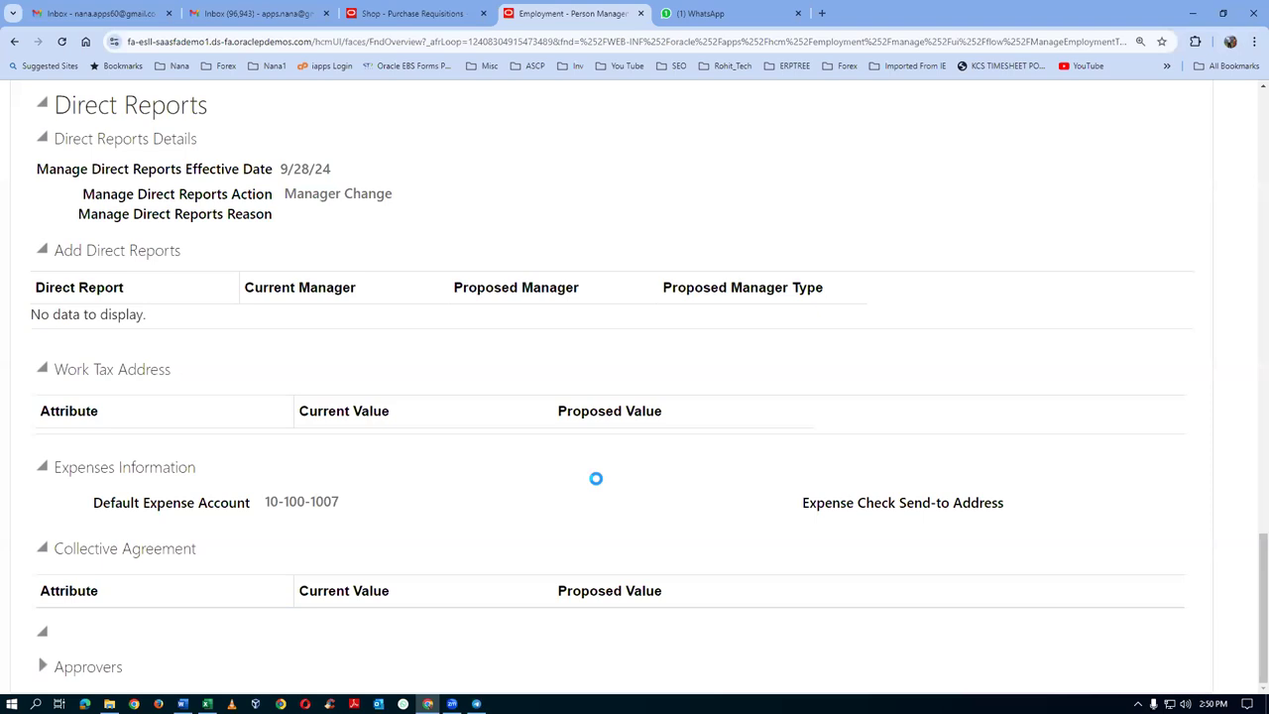
scroll(597, 484, down, 2)
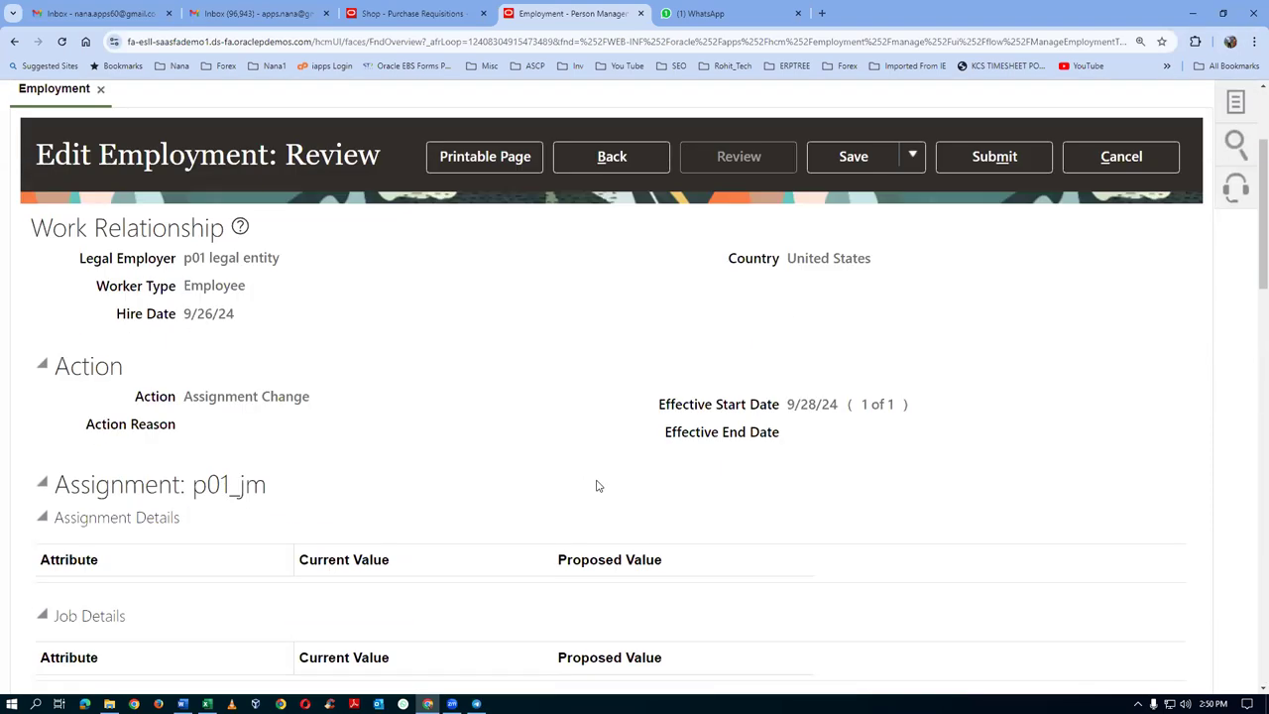
drag(1251, 284, 1250, 676)
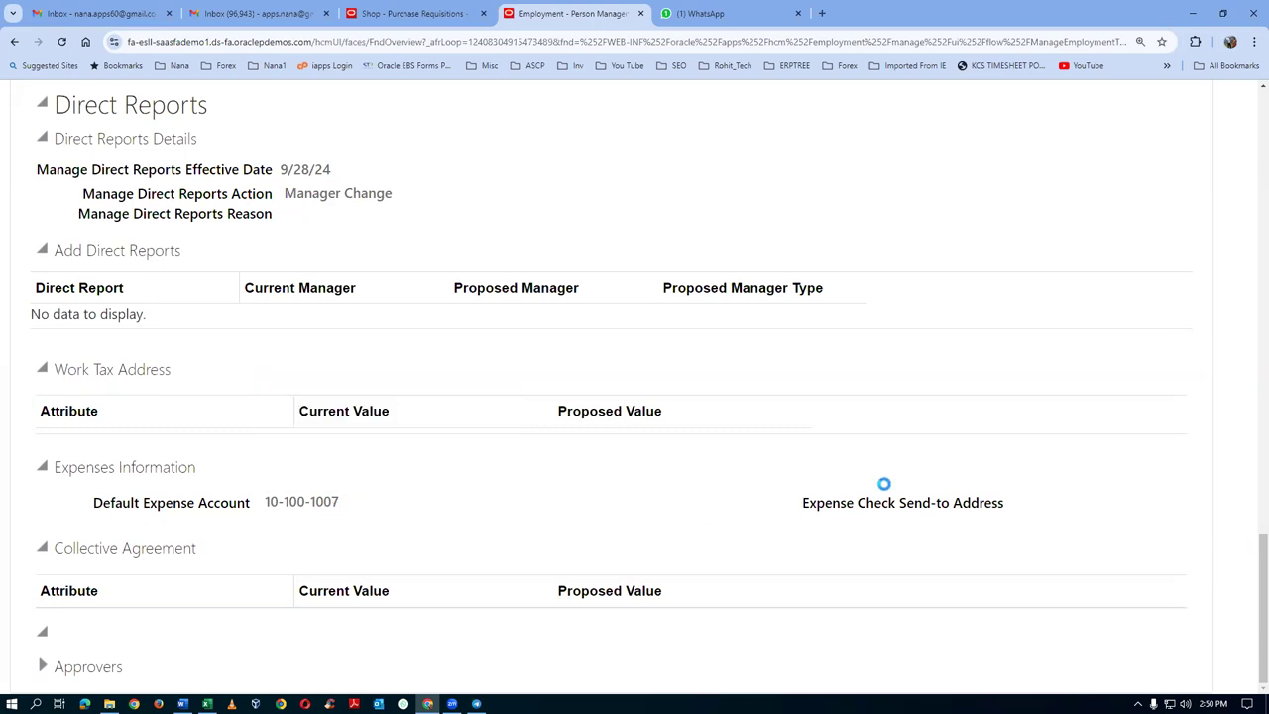
drag(1252, 543, 1253, 100)
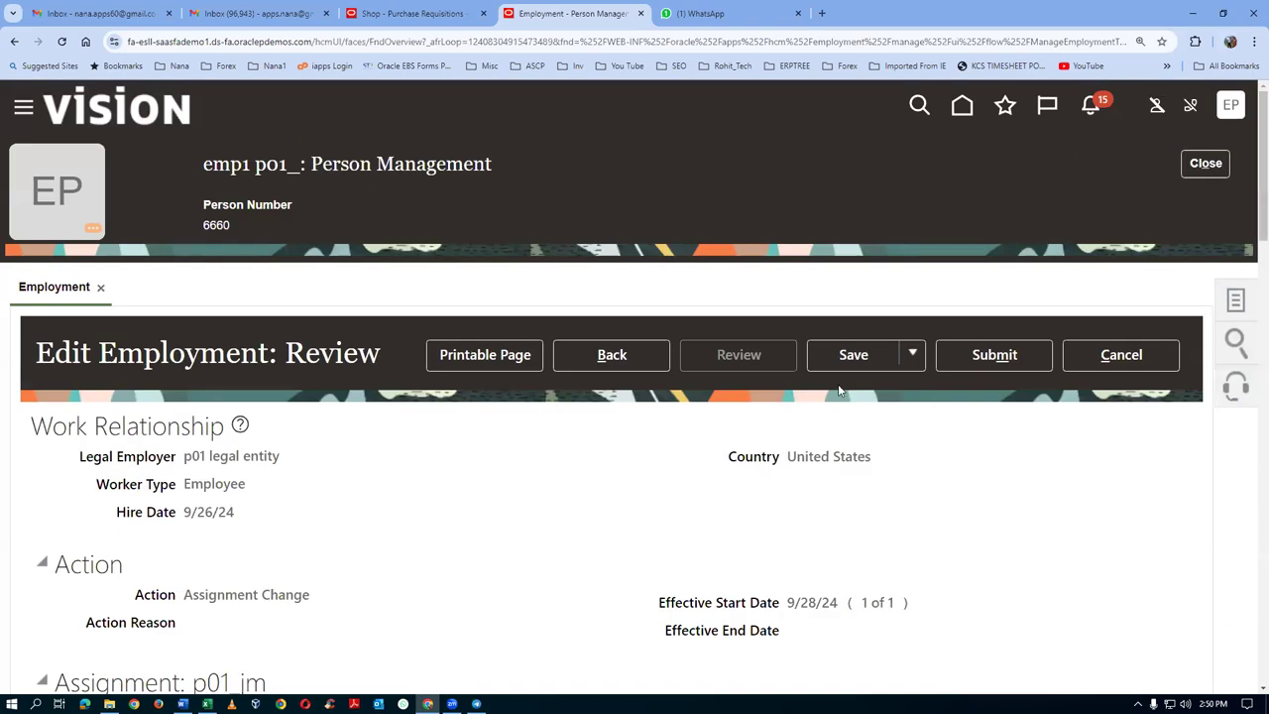
click(997, 359)
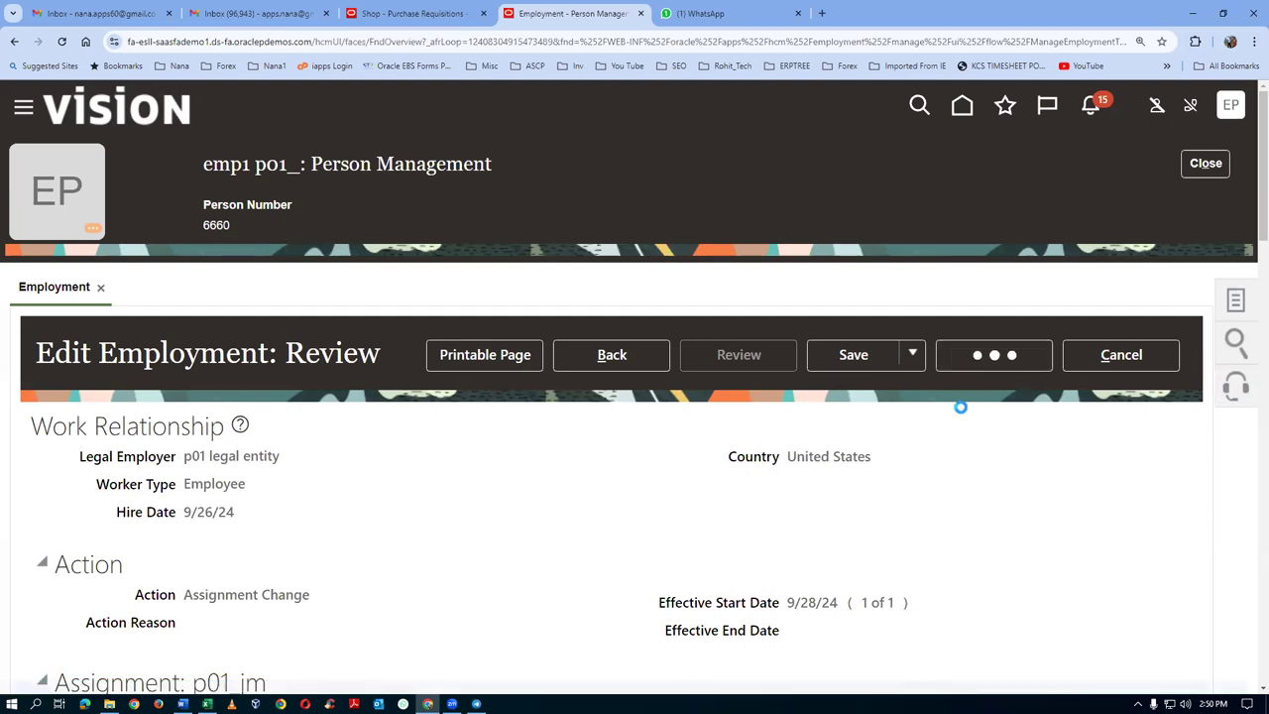
click(768, 416)
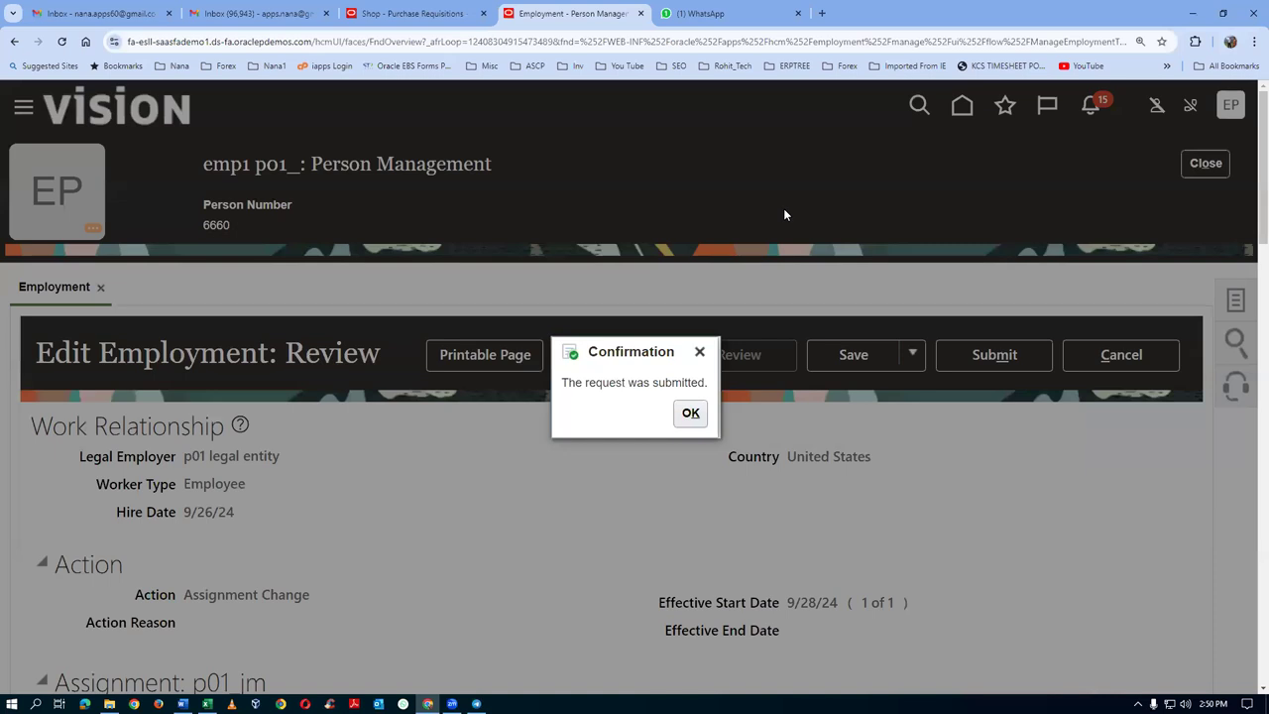
Step: Acknowledge the submission confirmation and close the employee's Person Management page
click(691, 417)
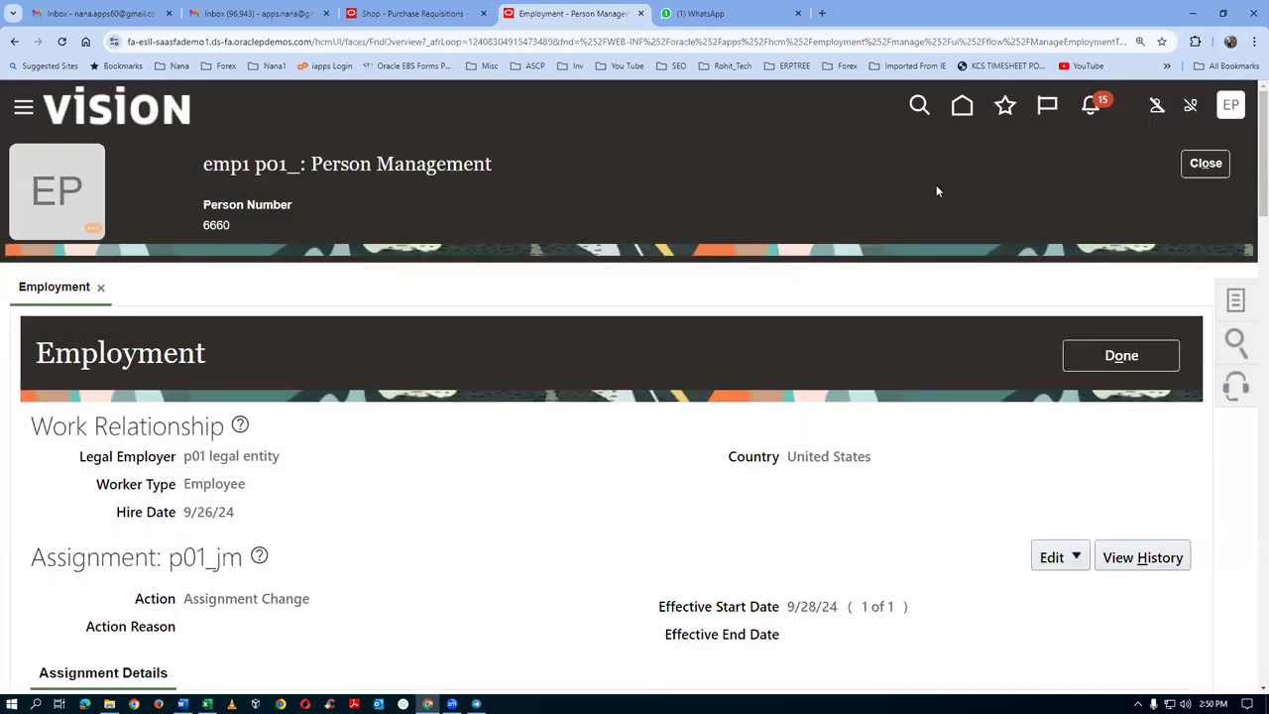
click(420, 13)
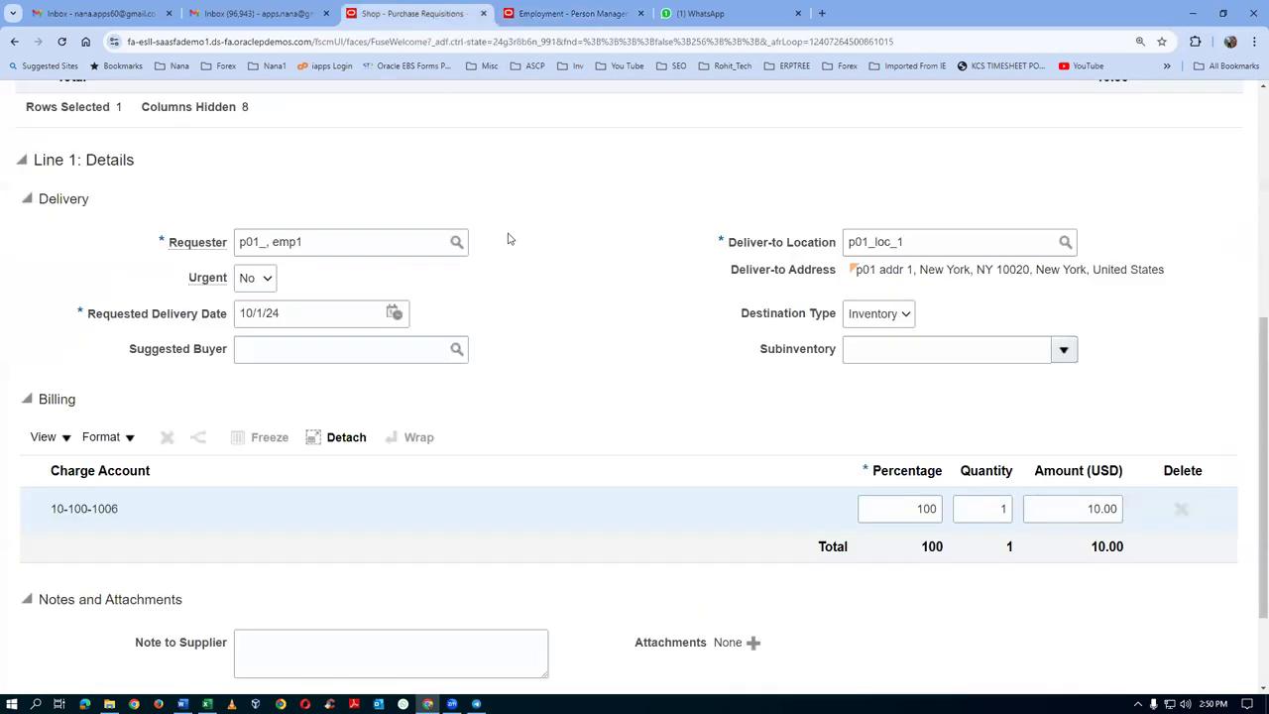
click(552, 18)
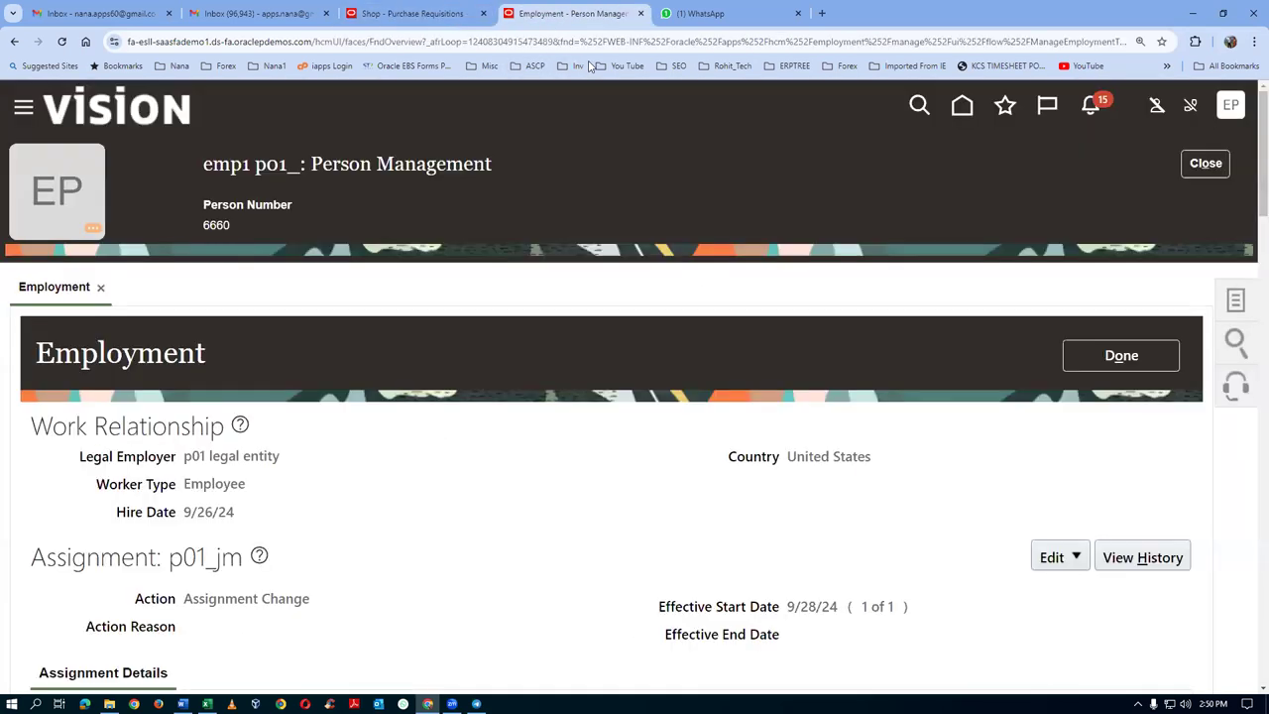
click(1202, 166)
Step: Return from requisition 1005 to the requisitions shopping page and remove p0103_expense_item from the cart
click(419, 16)
scroll(598, 385, up, 5)
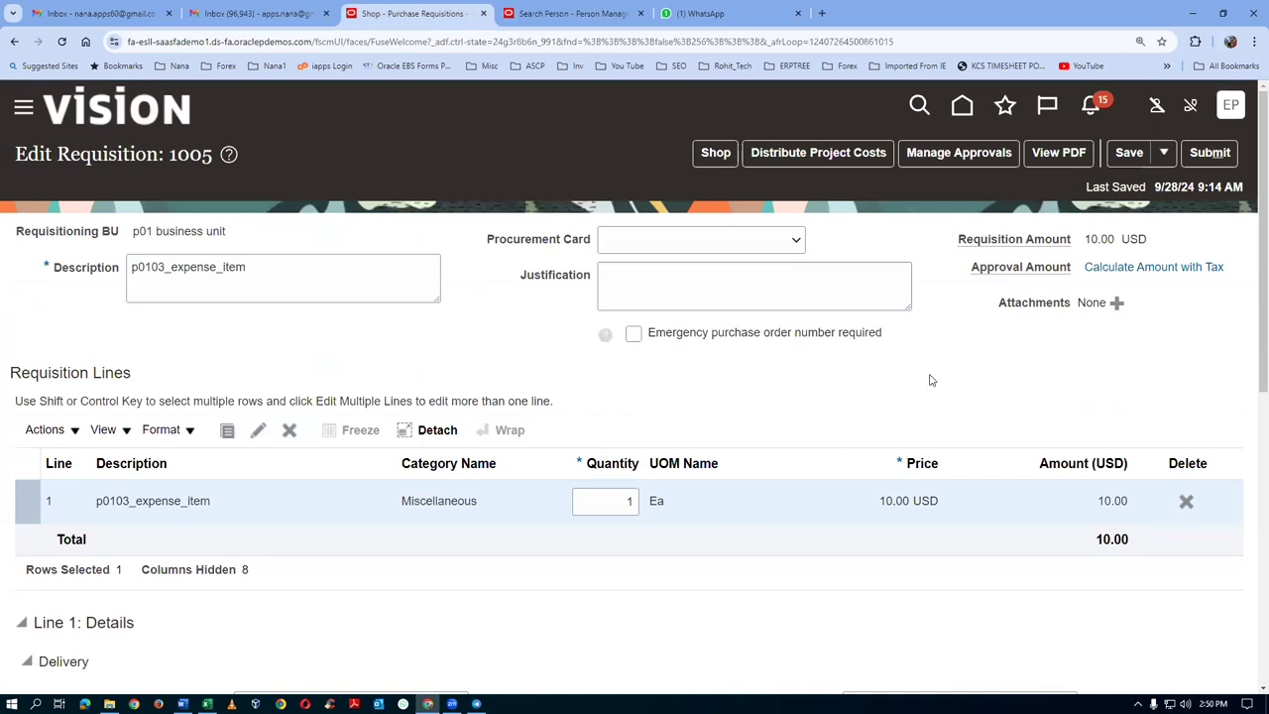
click(716, 153)
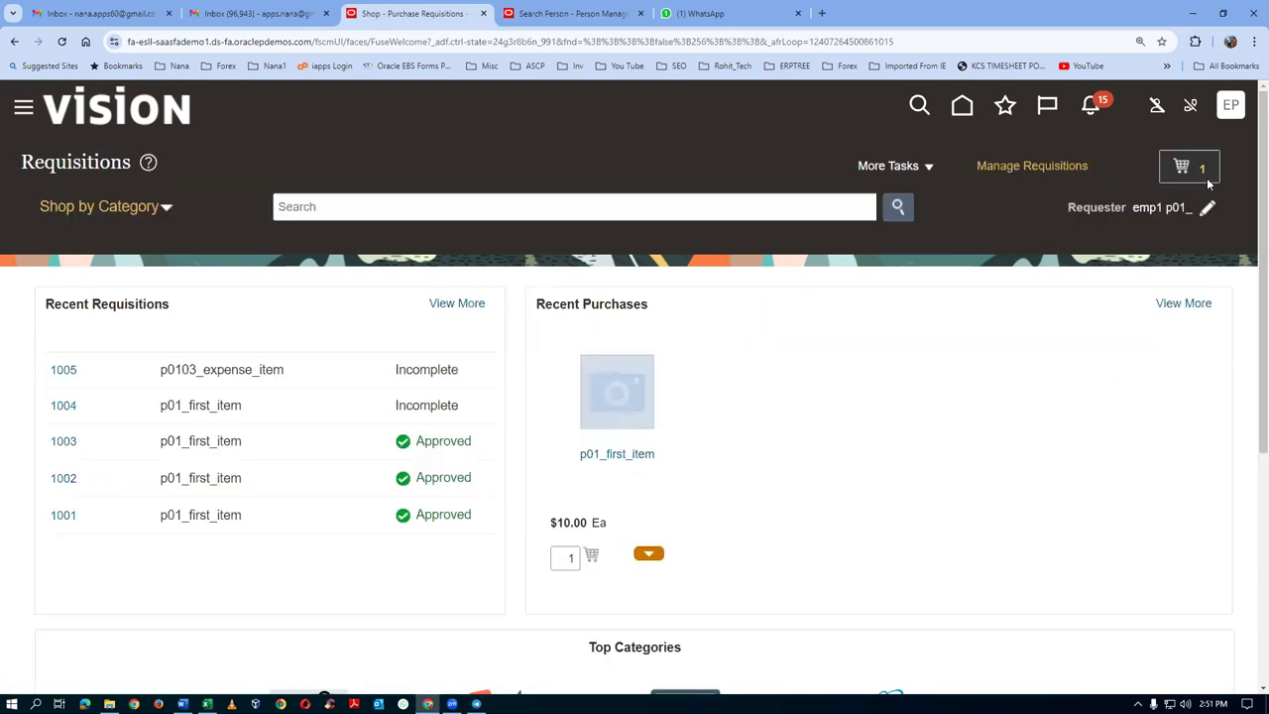
click(1203, 171)
Step: Start a new requisition line with the line type Fixed Price Services
click(882, 165)
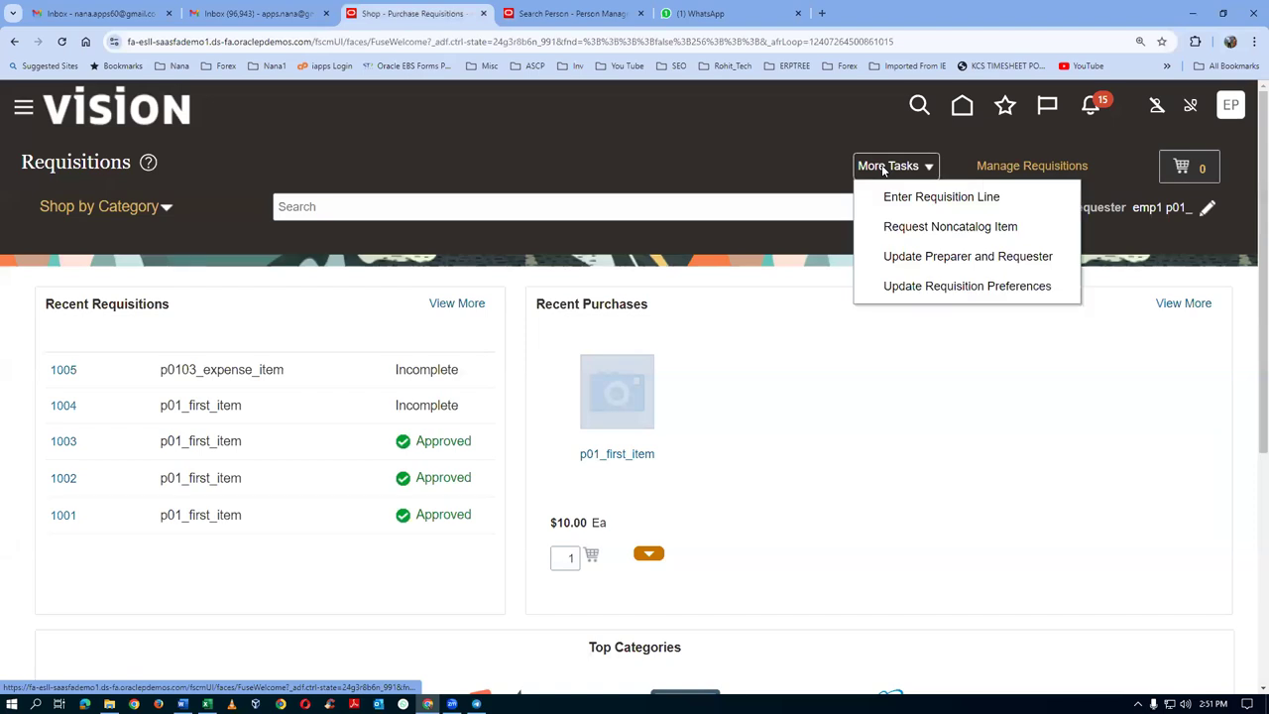
click(919, 201)
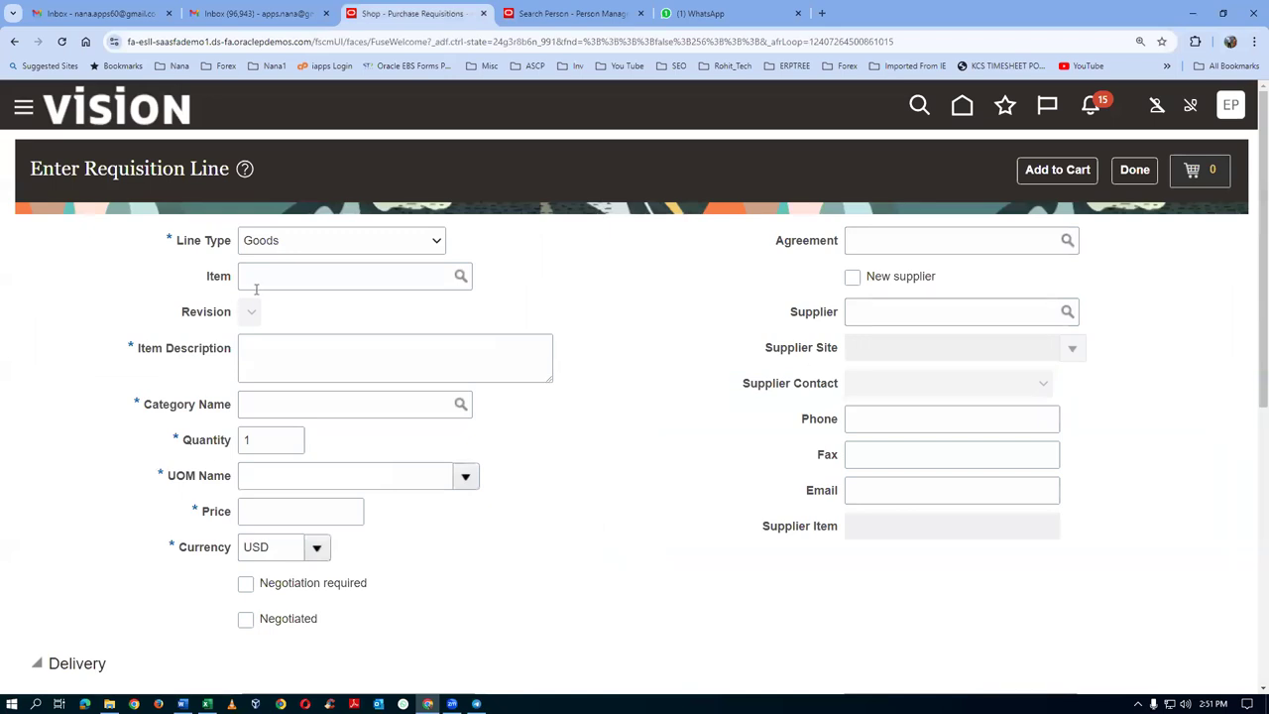
click(319, 245)
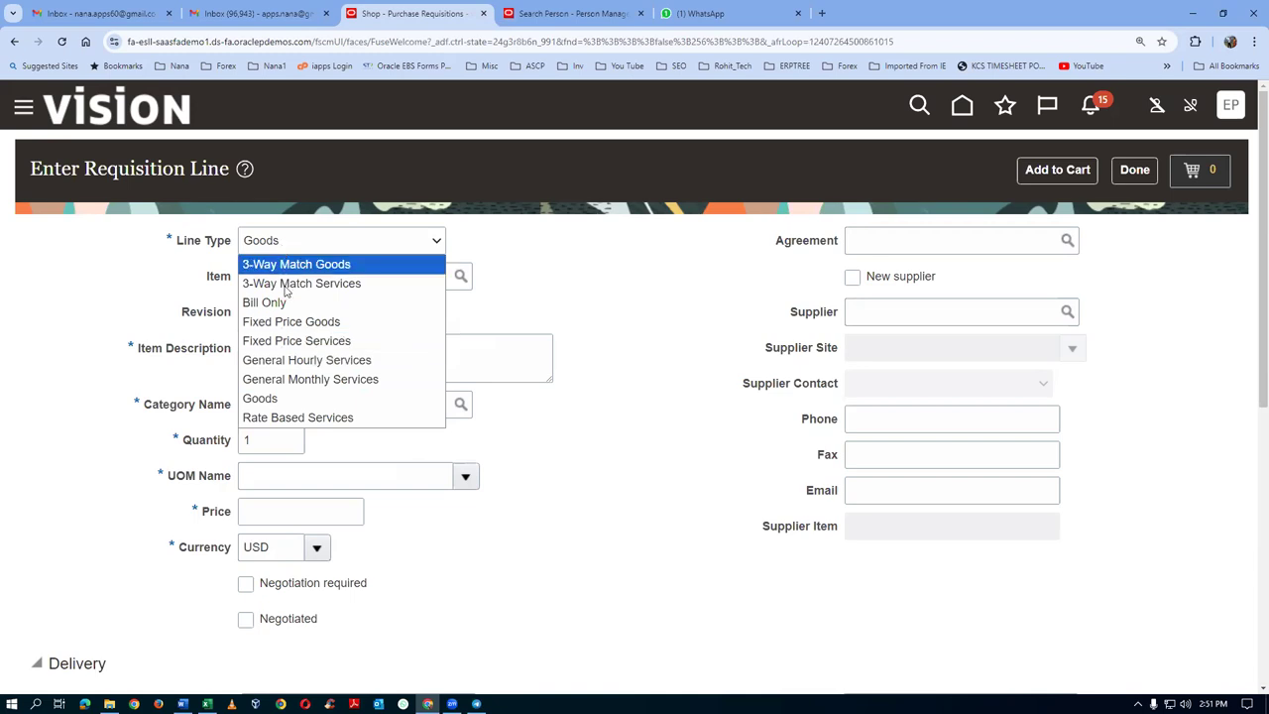
click(295, 341)
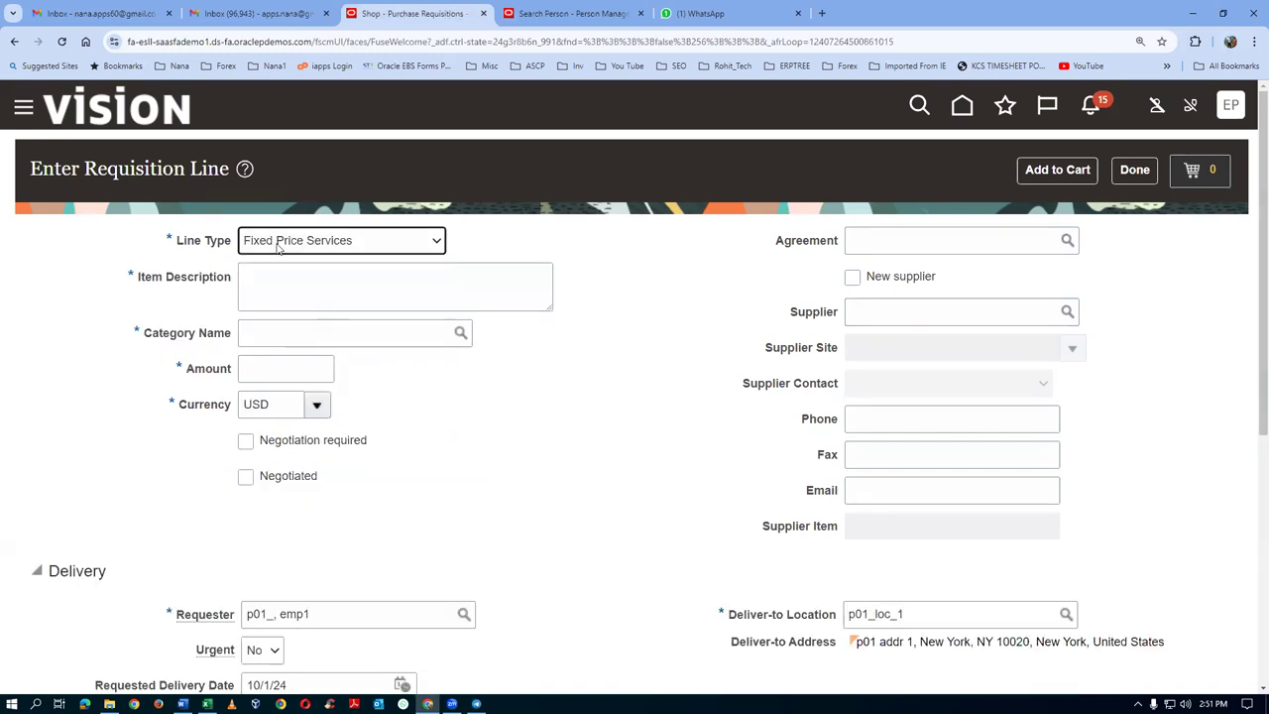
Step: Enter the item description AMC Contract, the category Miscellaneous and an amount of 1,000 for the service line
click(279, 292)
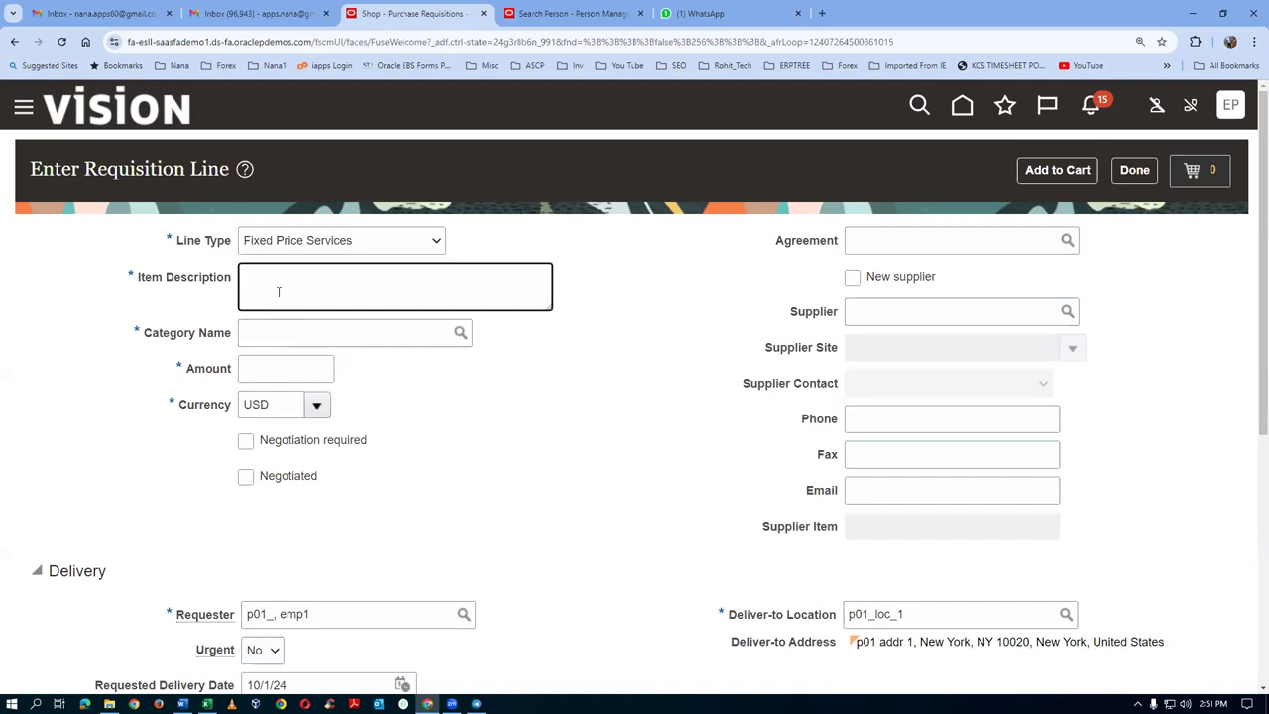
text(AMC Contract)
key(Tab)
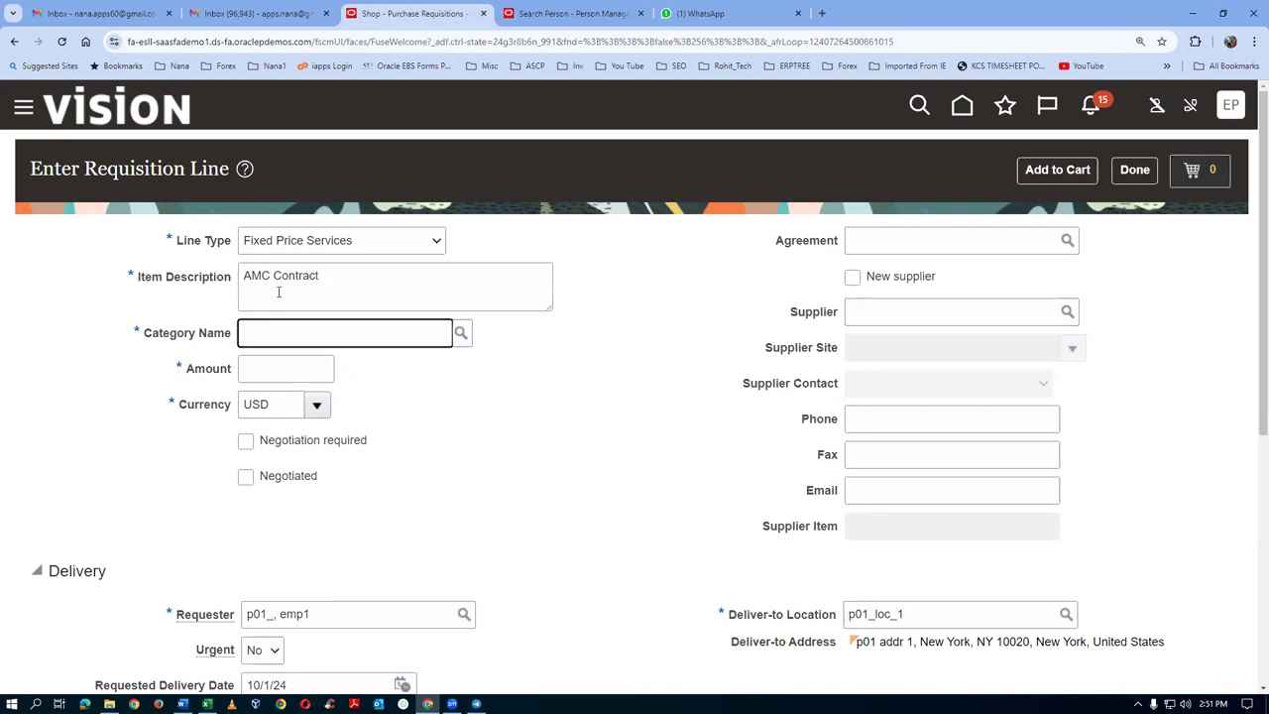
text(Misc)
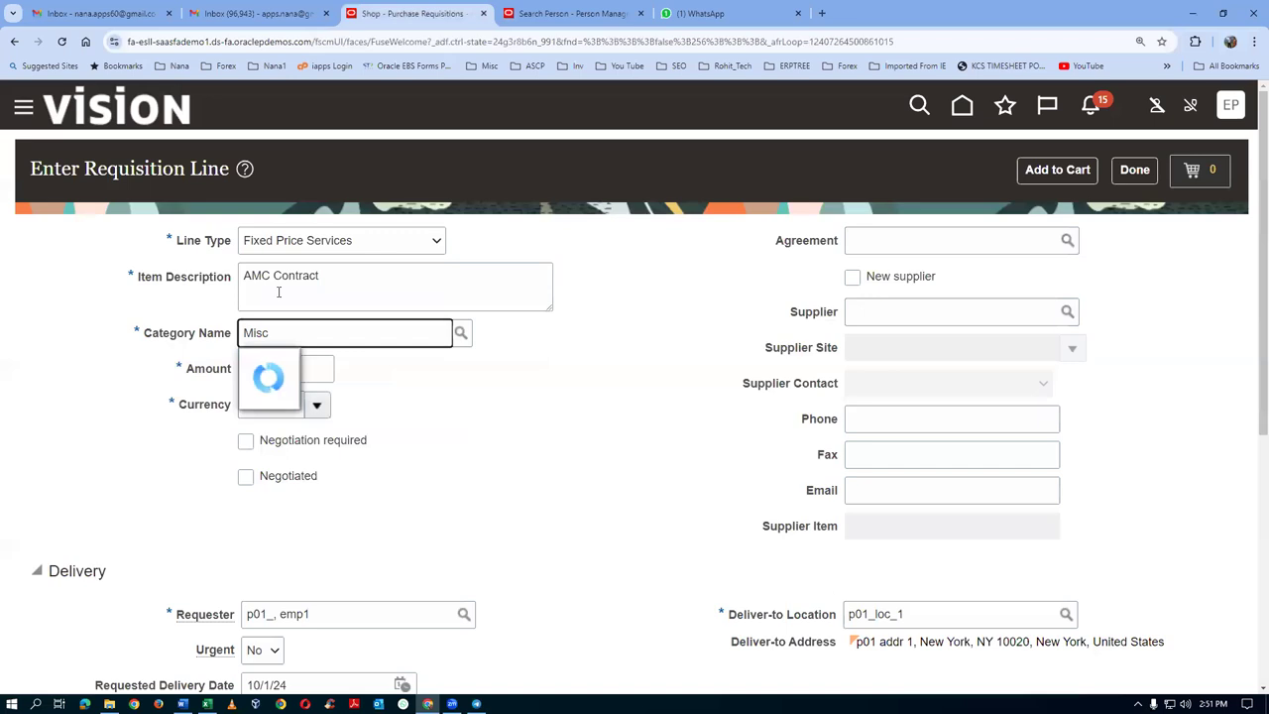
click(293, 372)
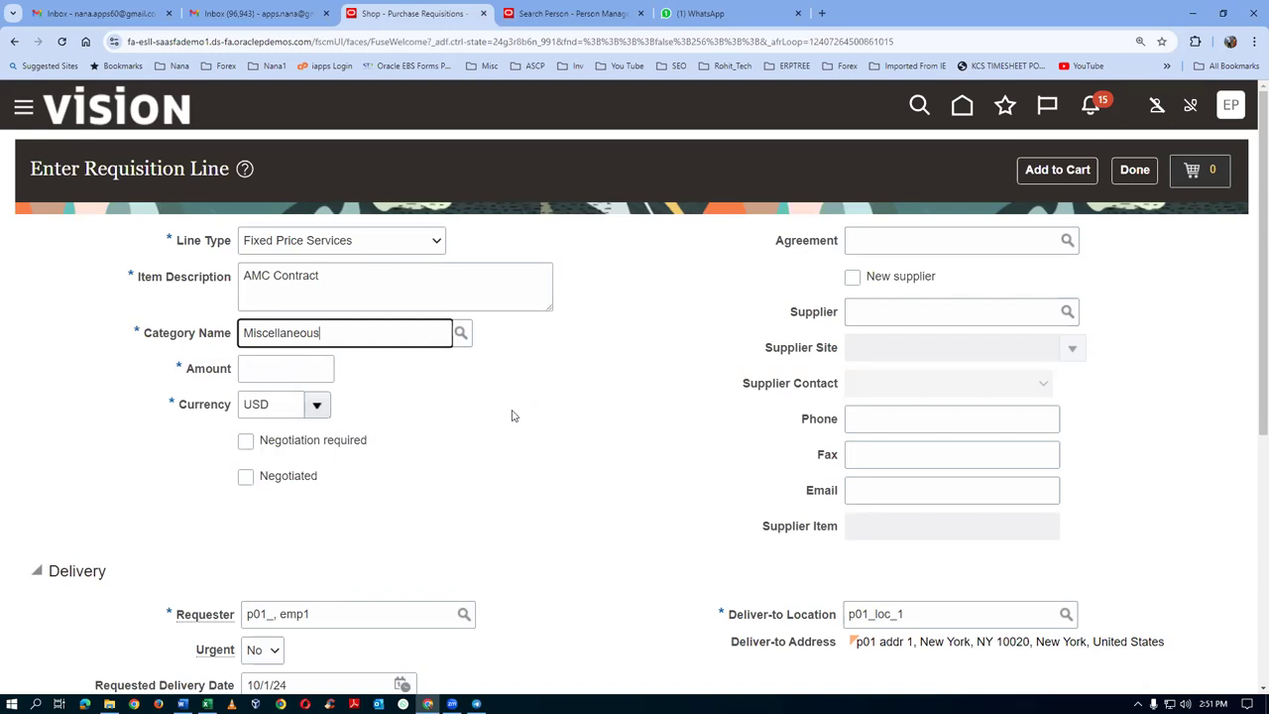
click(266, 359)
text(1,000)
key(Tab)
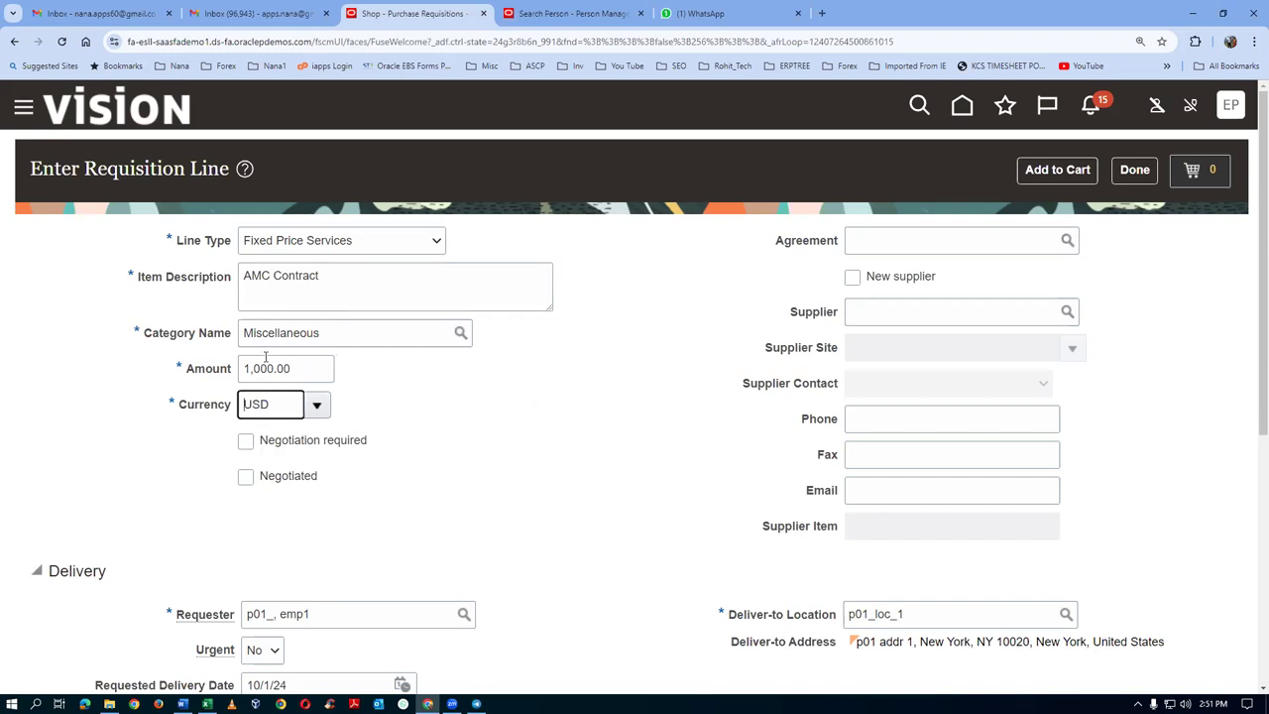
Step: Extend the service line's item description to "AMC Contract for 3 months"
click(323, 273)
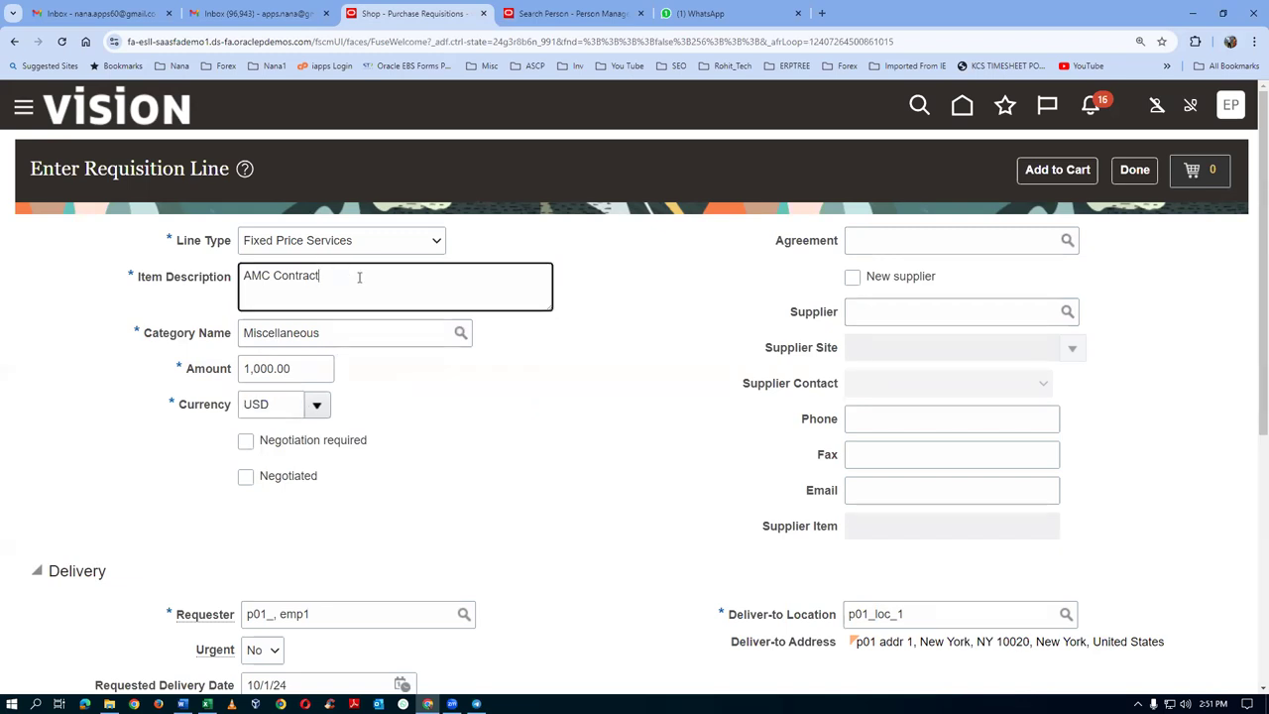
text(for 3 months)
key(Tab)
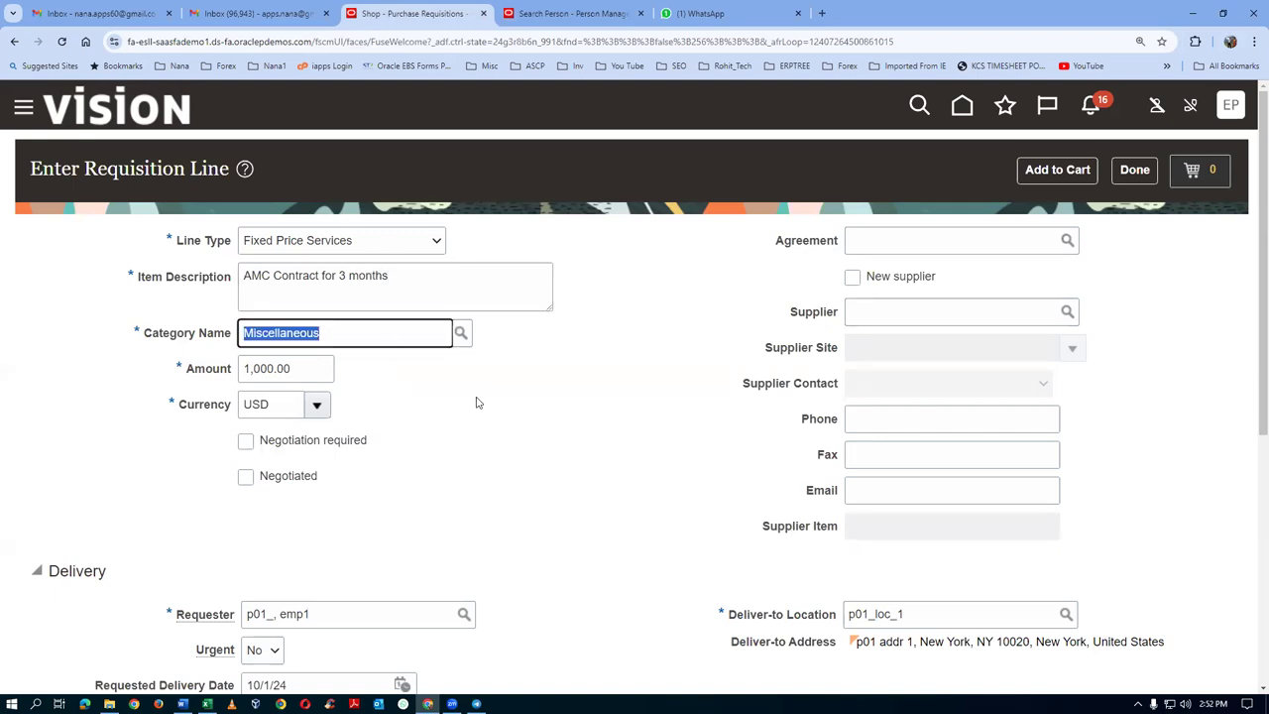
Step: Compare the service line's charge account under Billing with the employee expense account in row 7 of the Word mapping table
scroll(476, 402, down, 4)
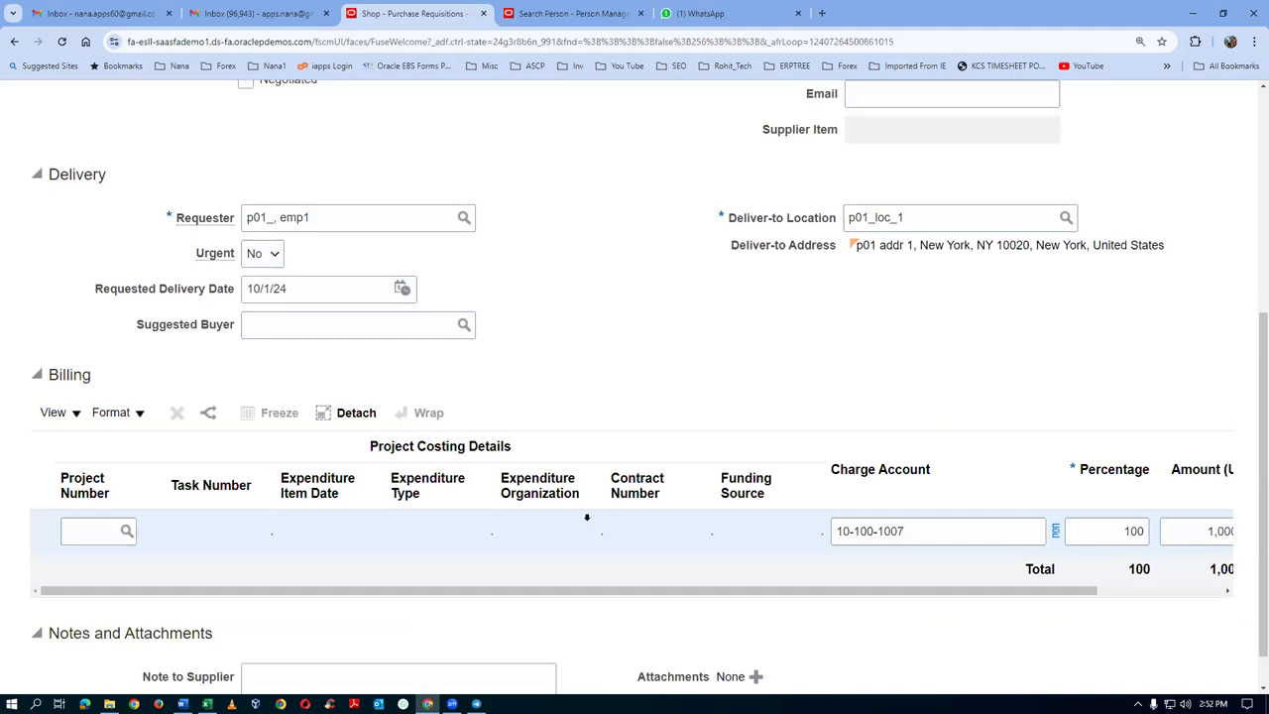
click(912, 532)
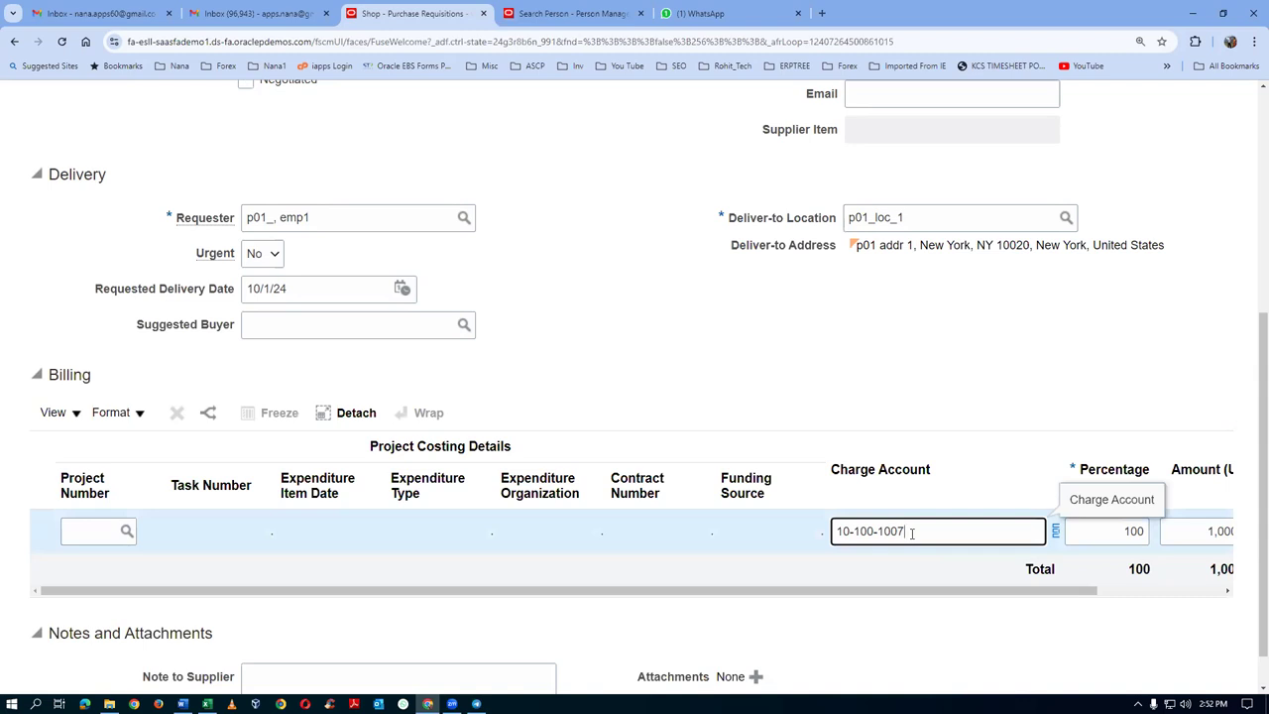
key(alt+Tab)
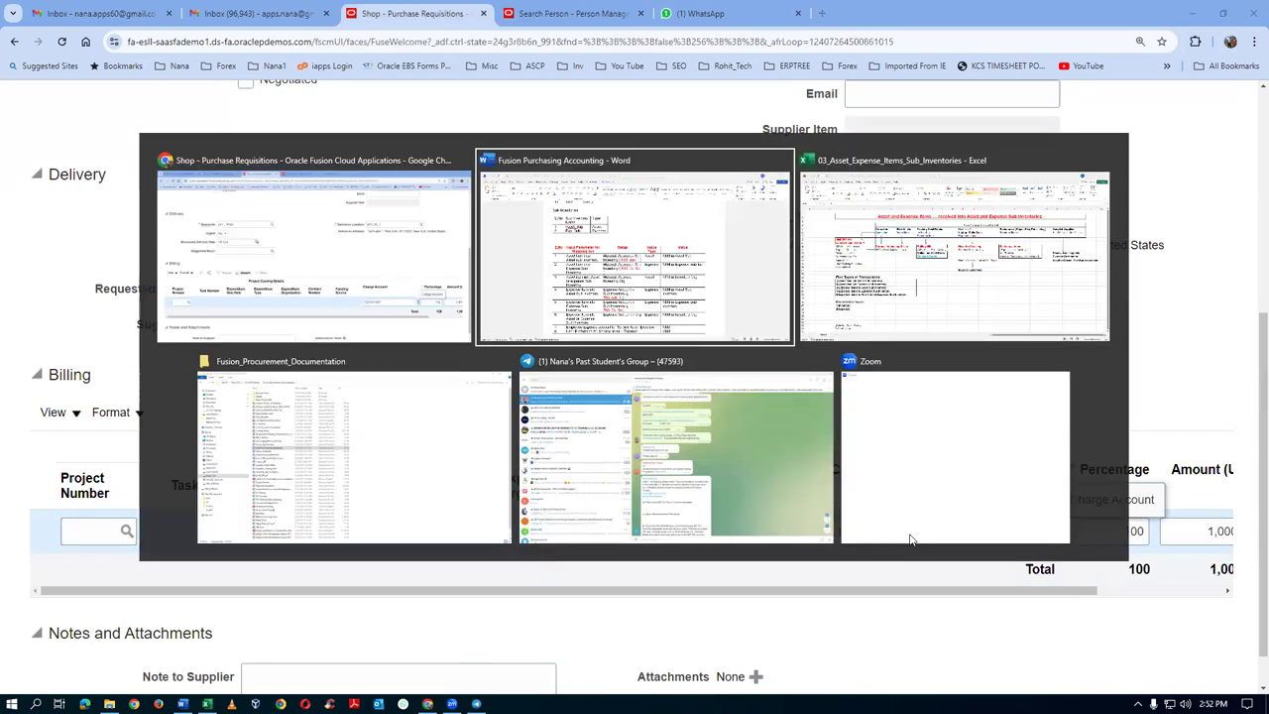
drag(264, 363, 257, 593)
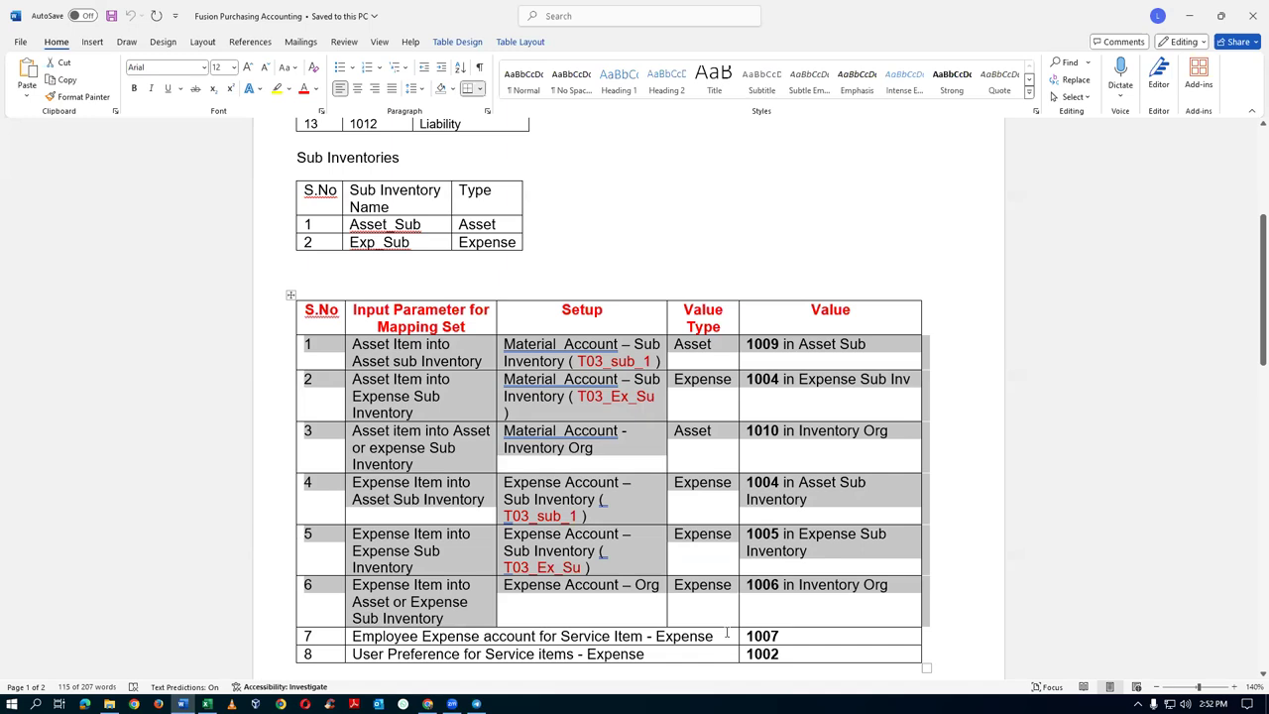
click(449, 639)
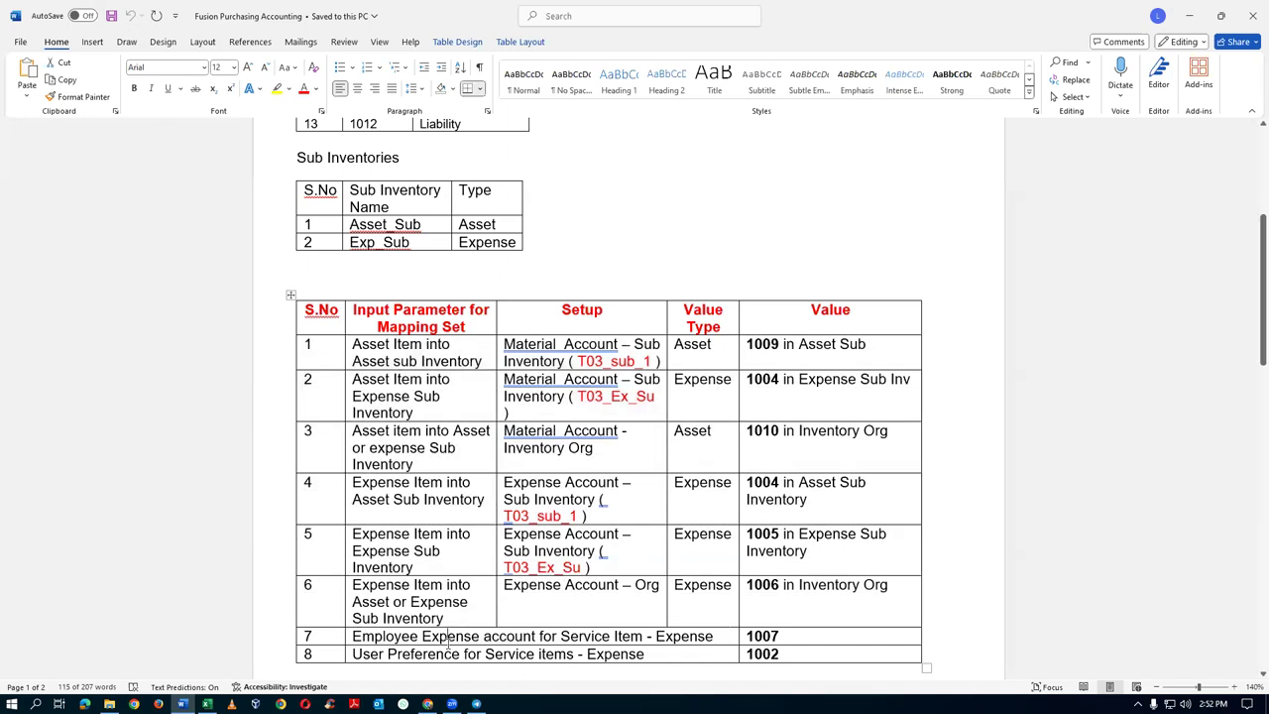
click(797, 640)
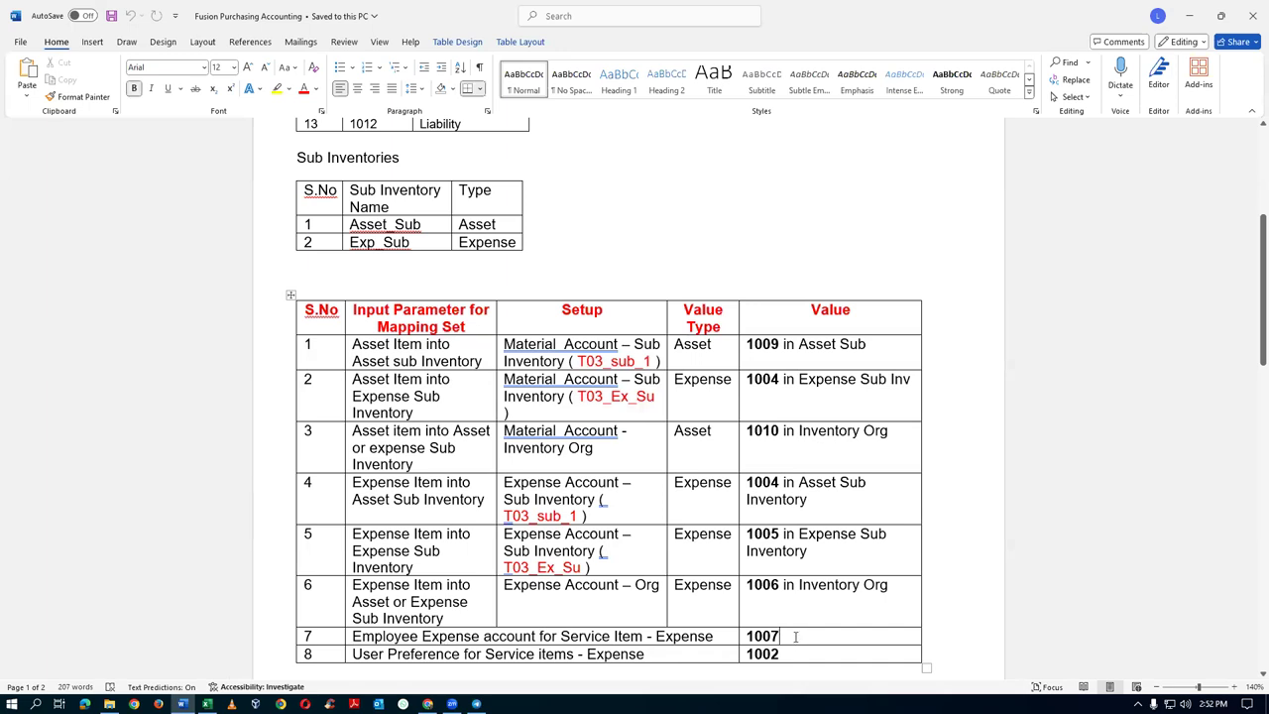
key(alt+Tab)
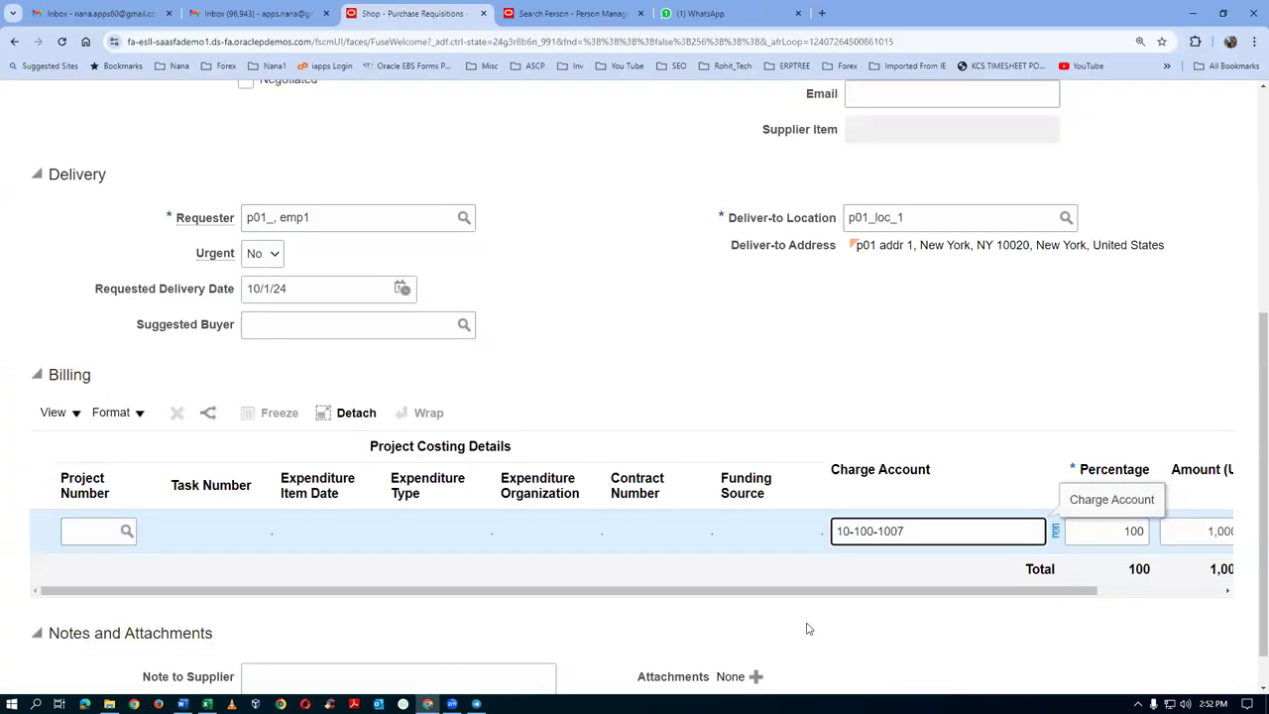
Step: Change the service line's charge account to 10-100-1008 and add the line to the cart
text(8)
key(Tab)
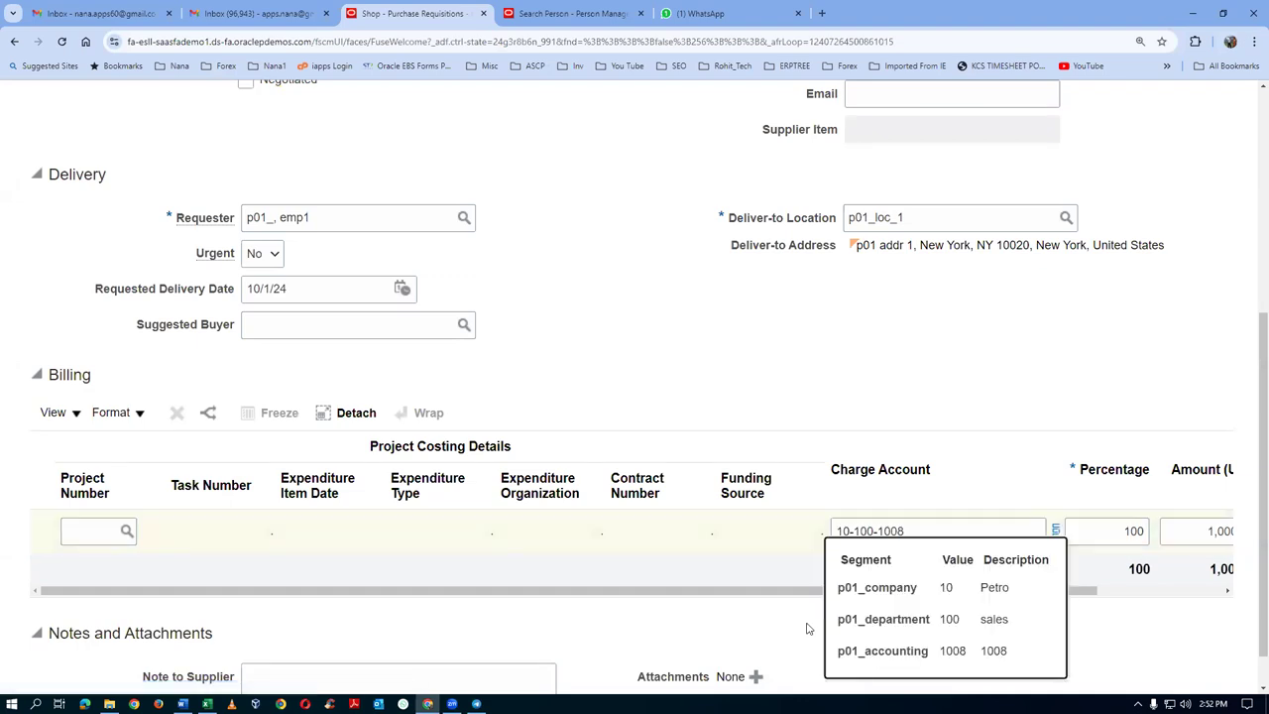
scroll(1086, 352, up, 1)
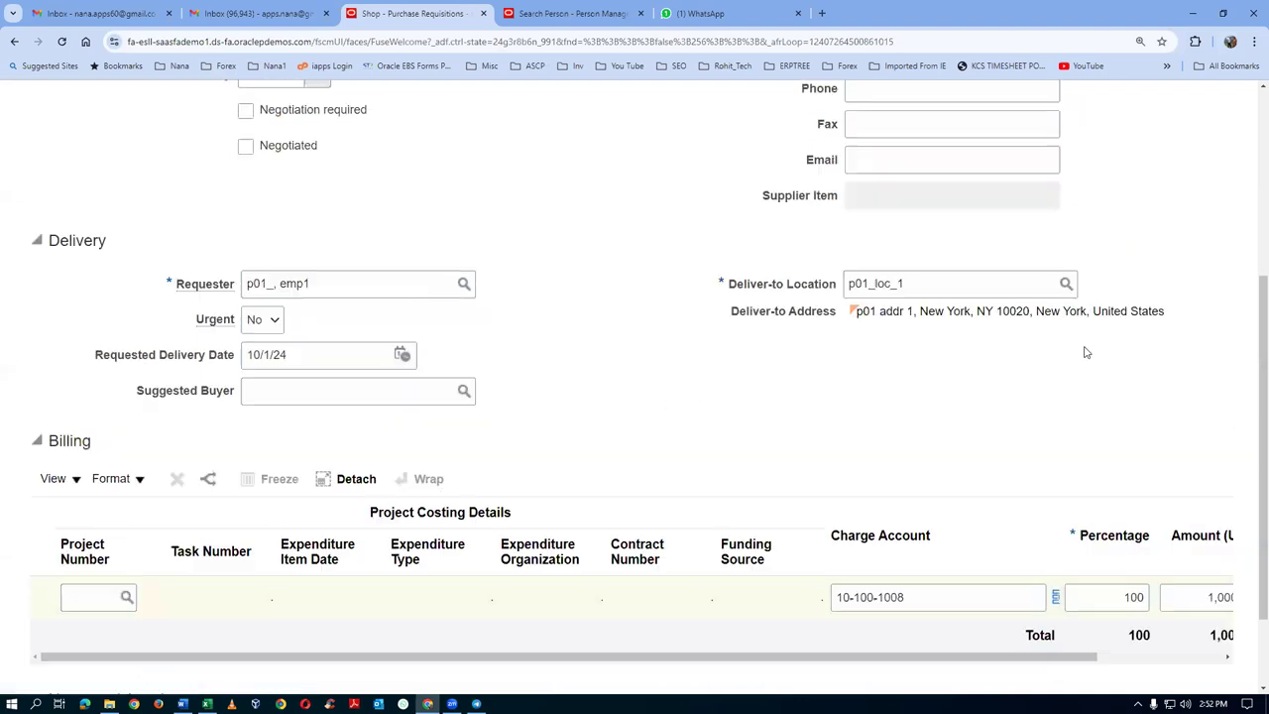
scroll(1086, 352, up, 5)
click(1071, 169)
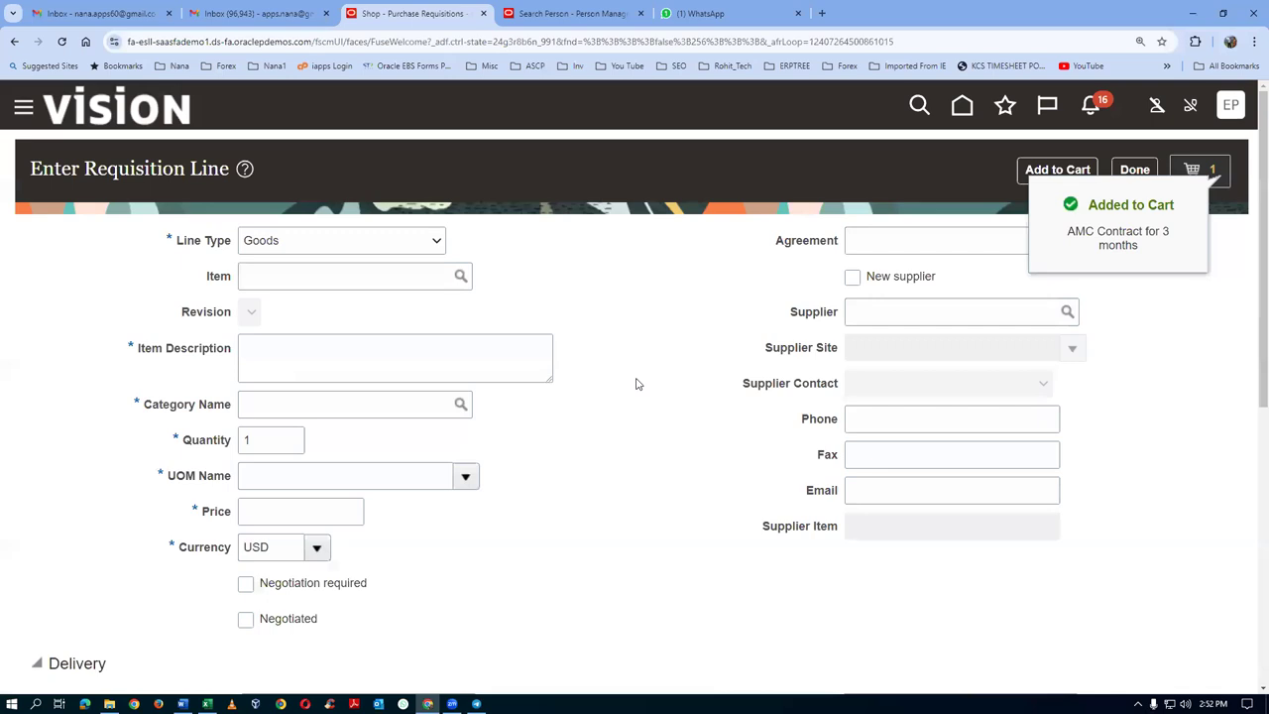
Step: Open the cart's requisition for review and examine the AMC Contract line's details and billing charge account
click(1215, 175)
click(1002, 299)
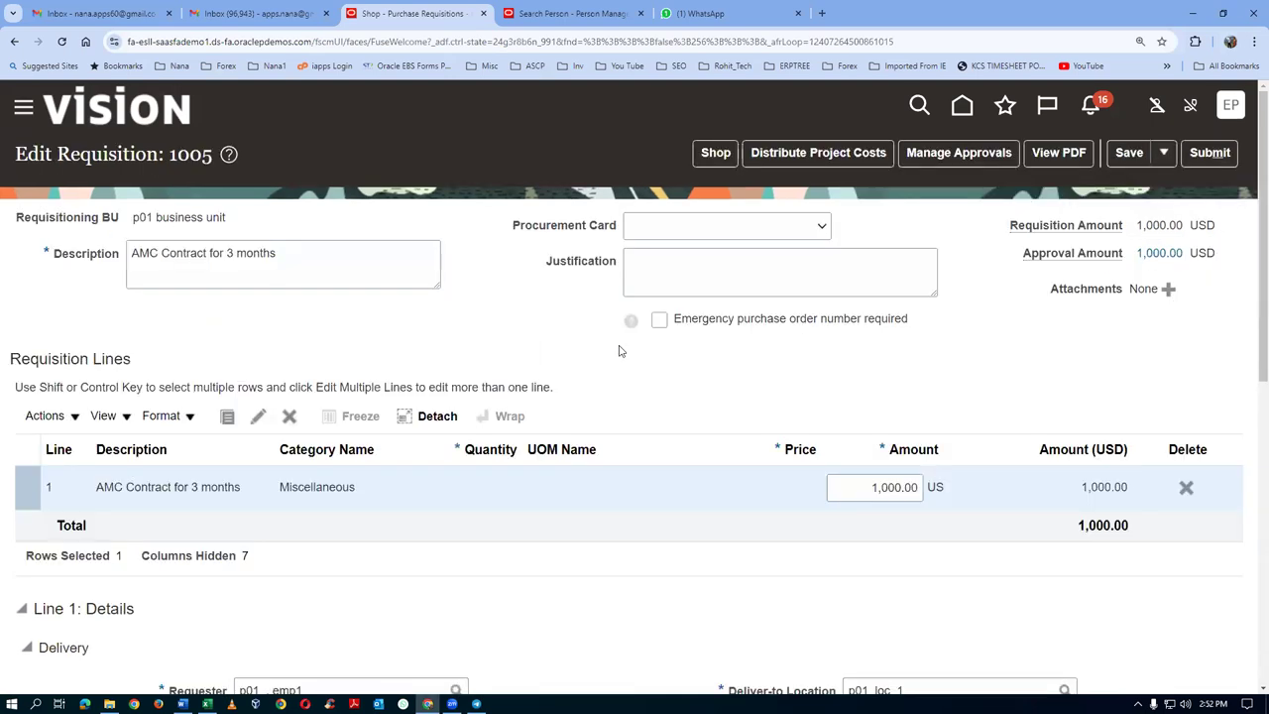
scroll(602, 367, down, 4)
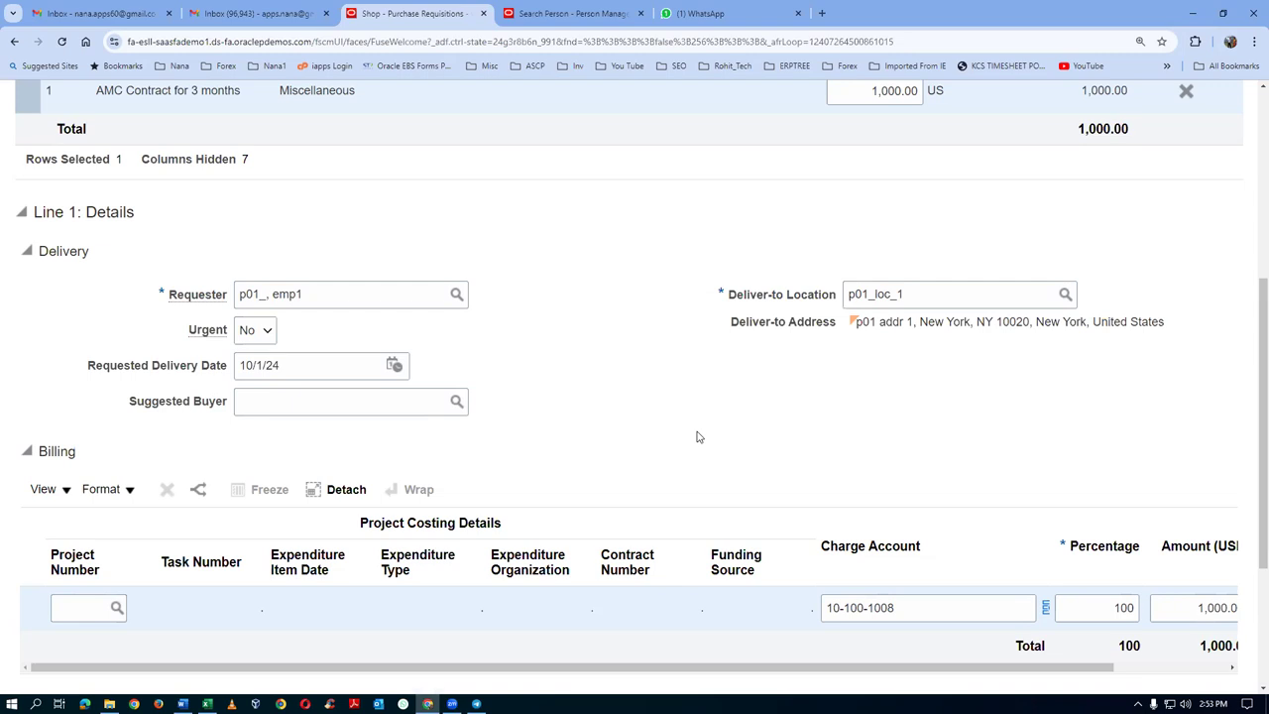
scroll(697, 436, up, 4)
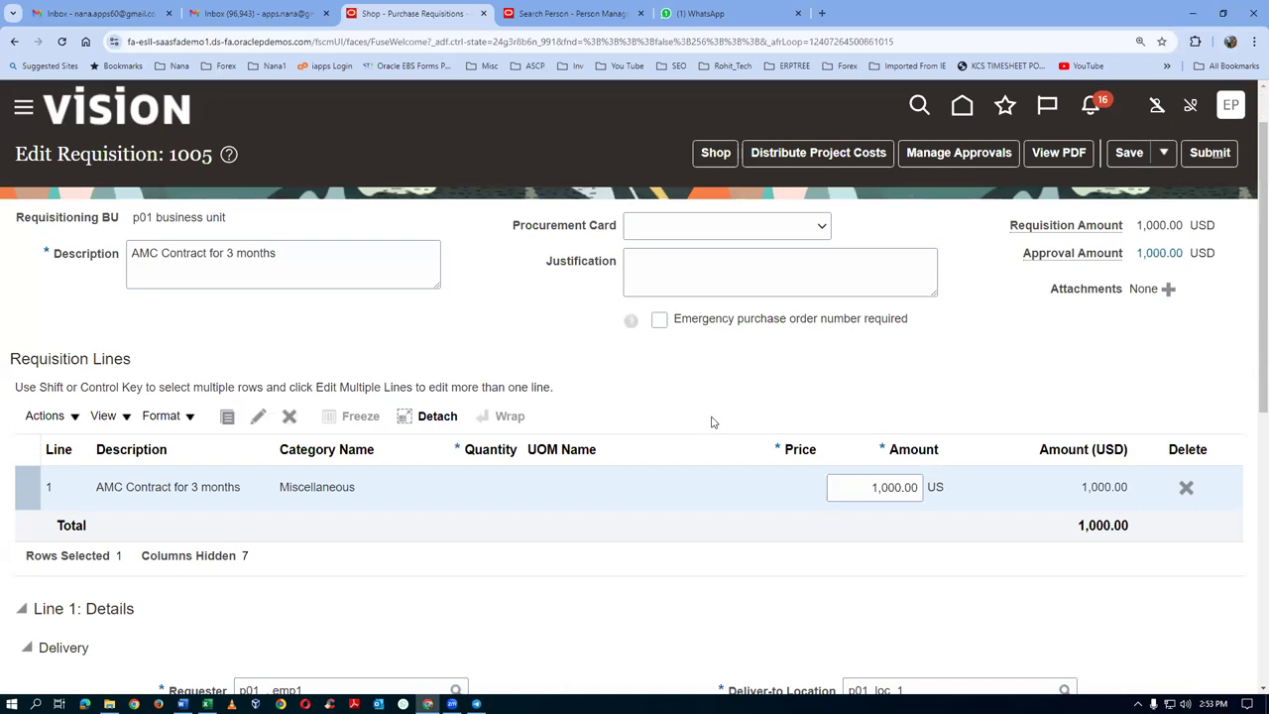
scroll(711, 421, down, 2)
scroll(770, 584, down, 1)
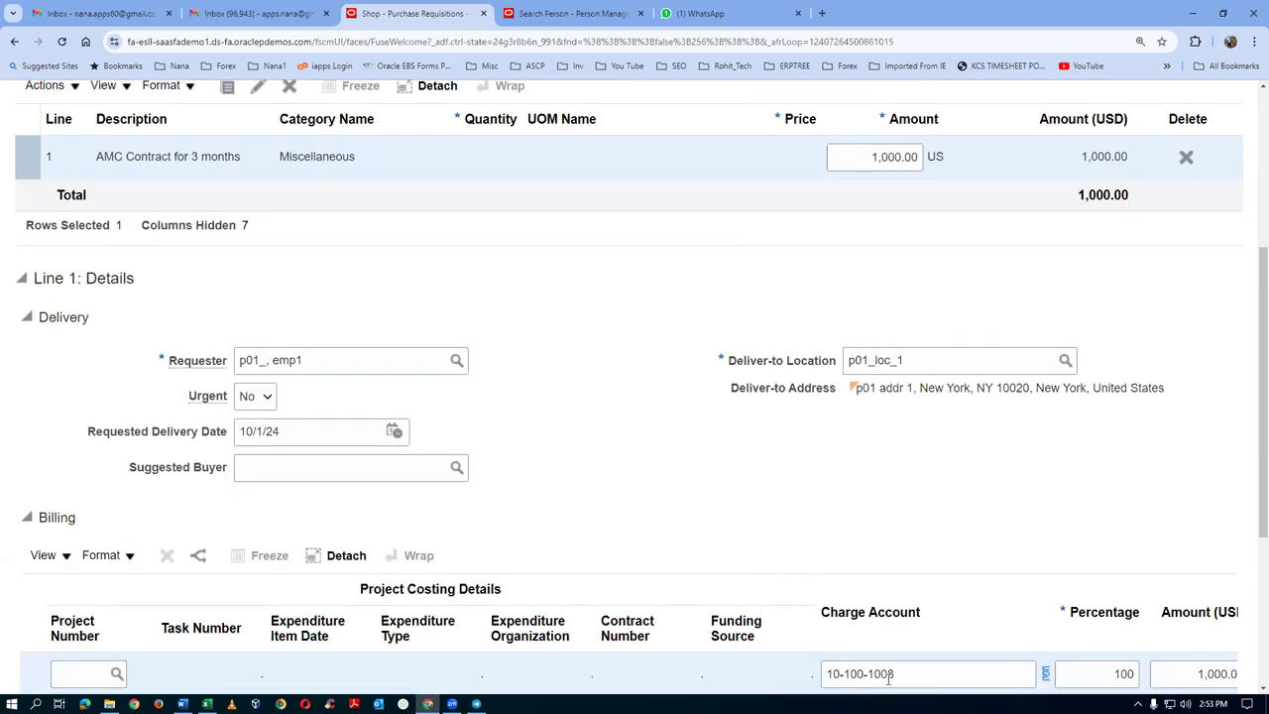
scroll(627, 315, up, 3)
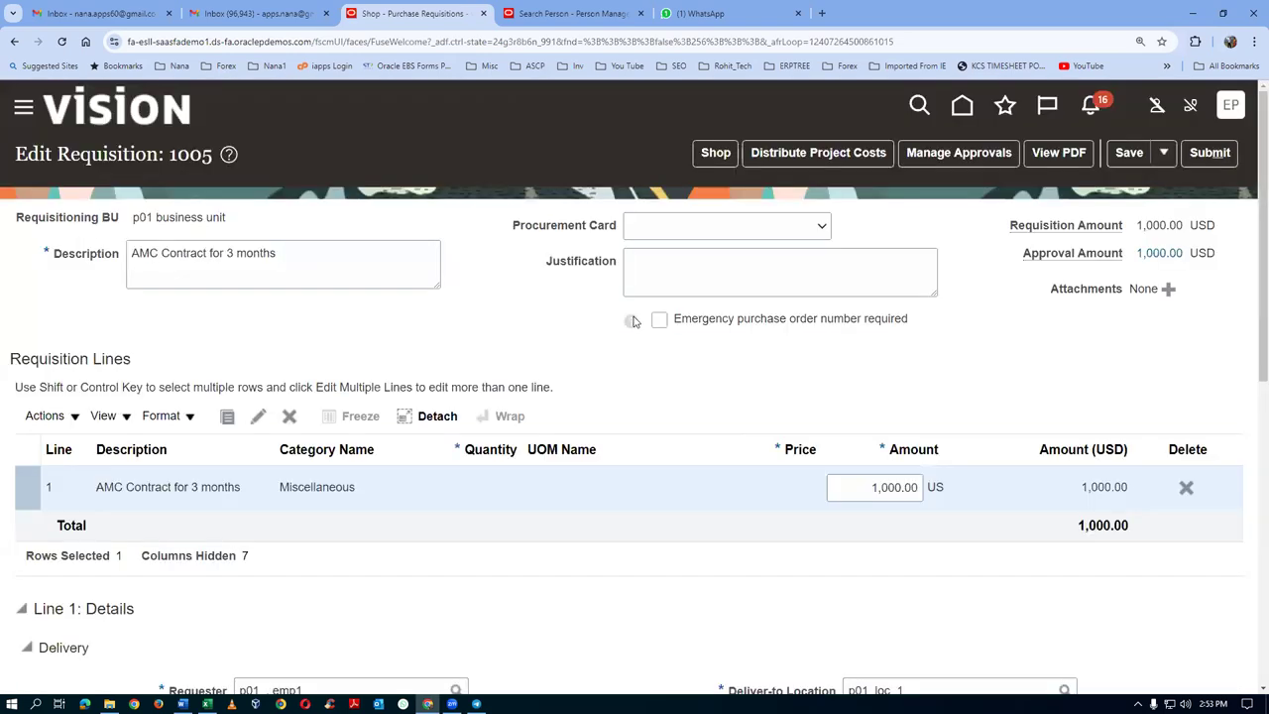
Step: Return to the requisitions shopping page and remove the AMC Contract for 3 months line from the cart
click(712, 154)
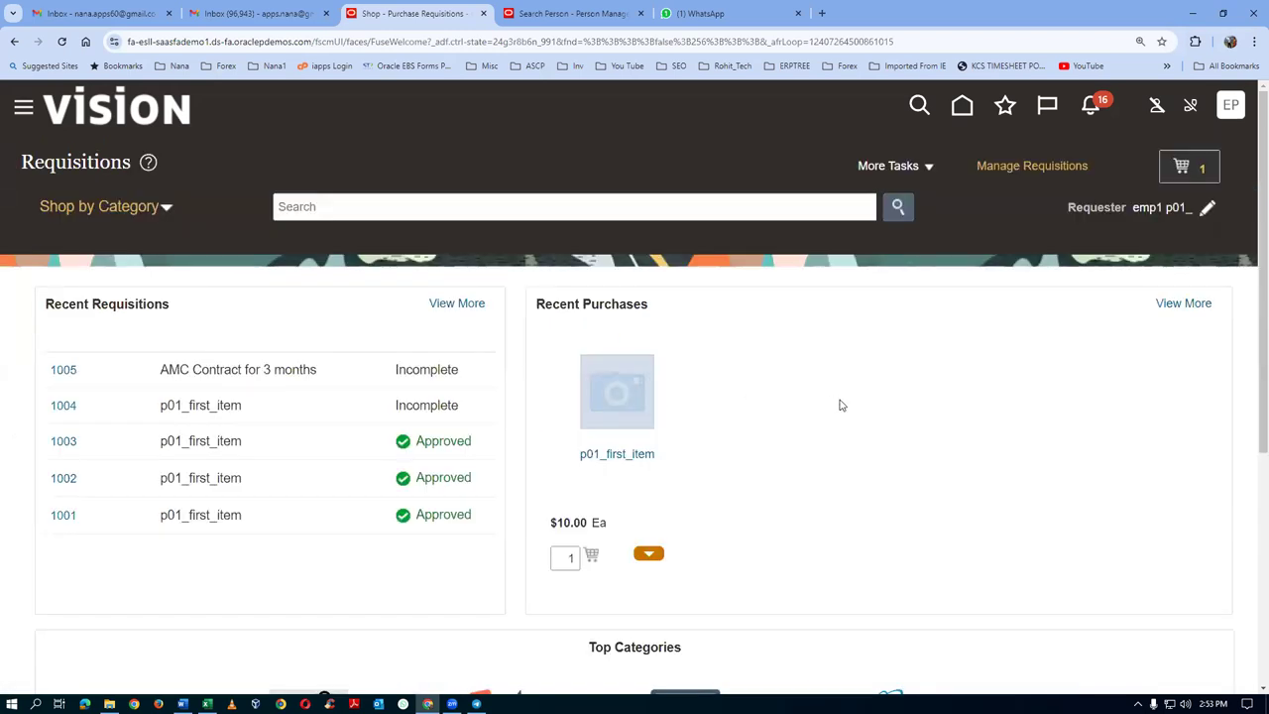
click(1205, 176)
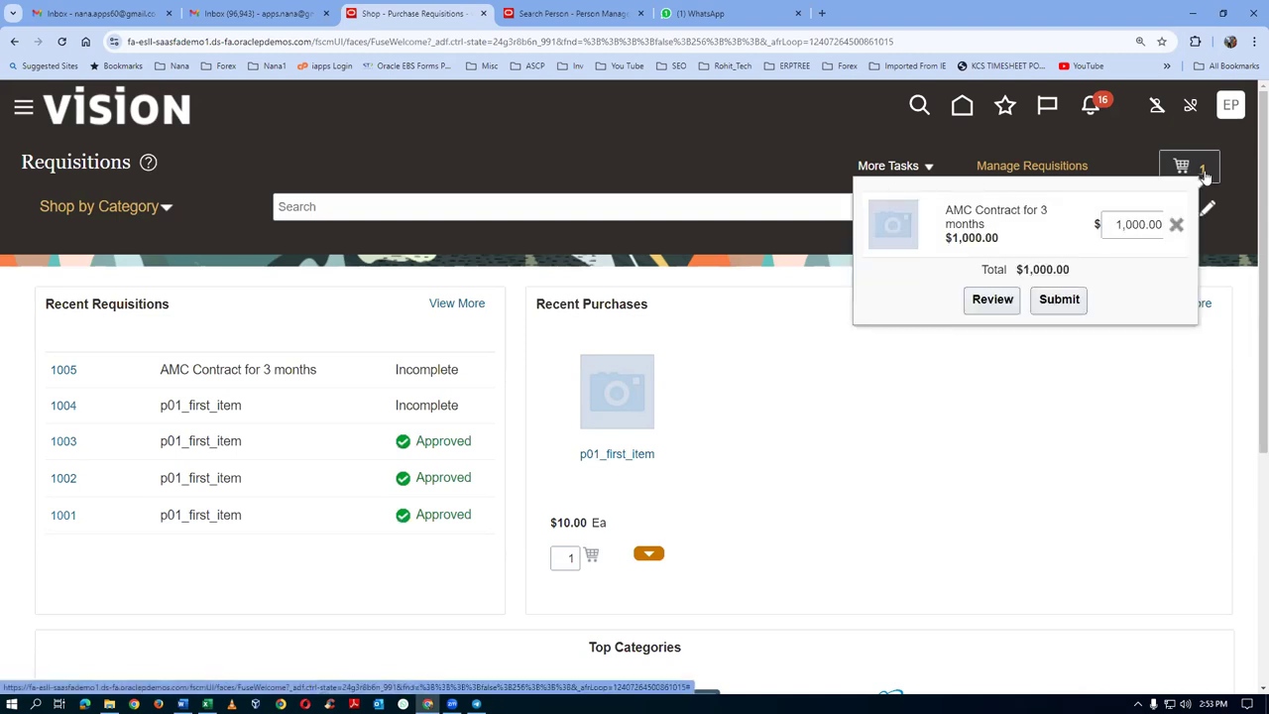
click(1177, 225)
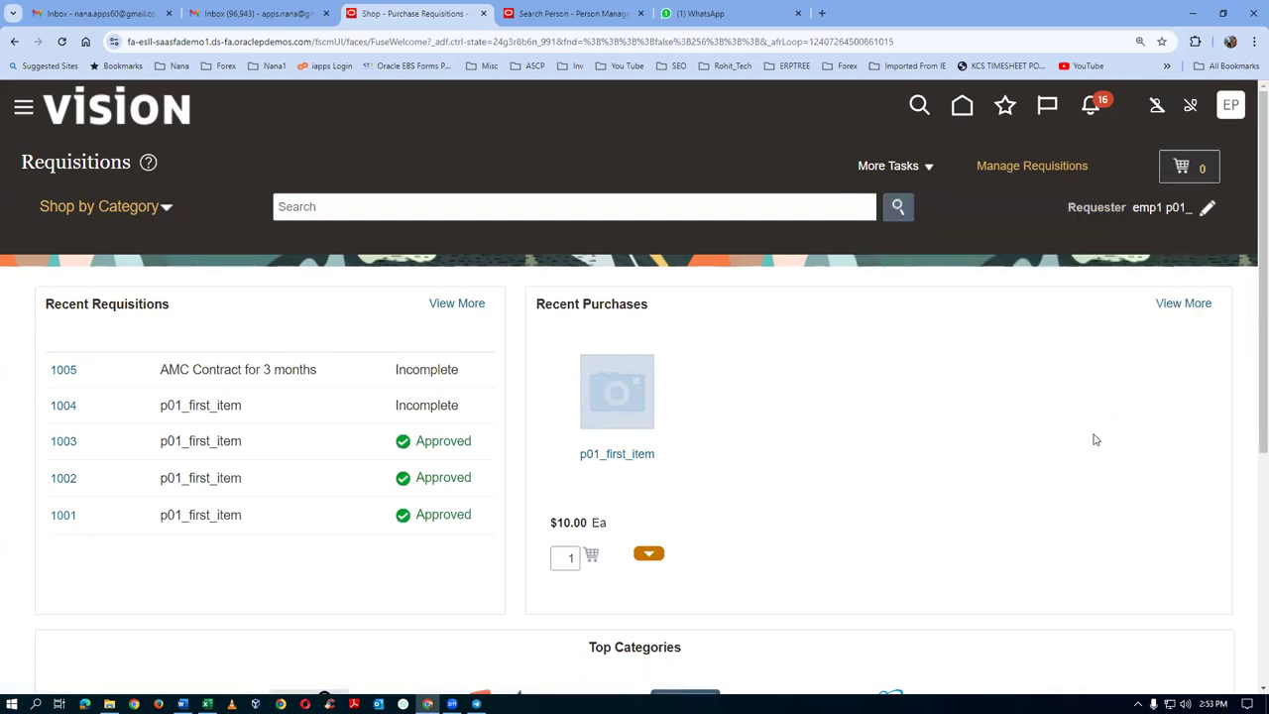
Step: Open the requisition preferences at Favorite Charge Accounts and check the user preference account in row 8 of the Word mapping table
click(871, 174)
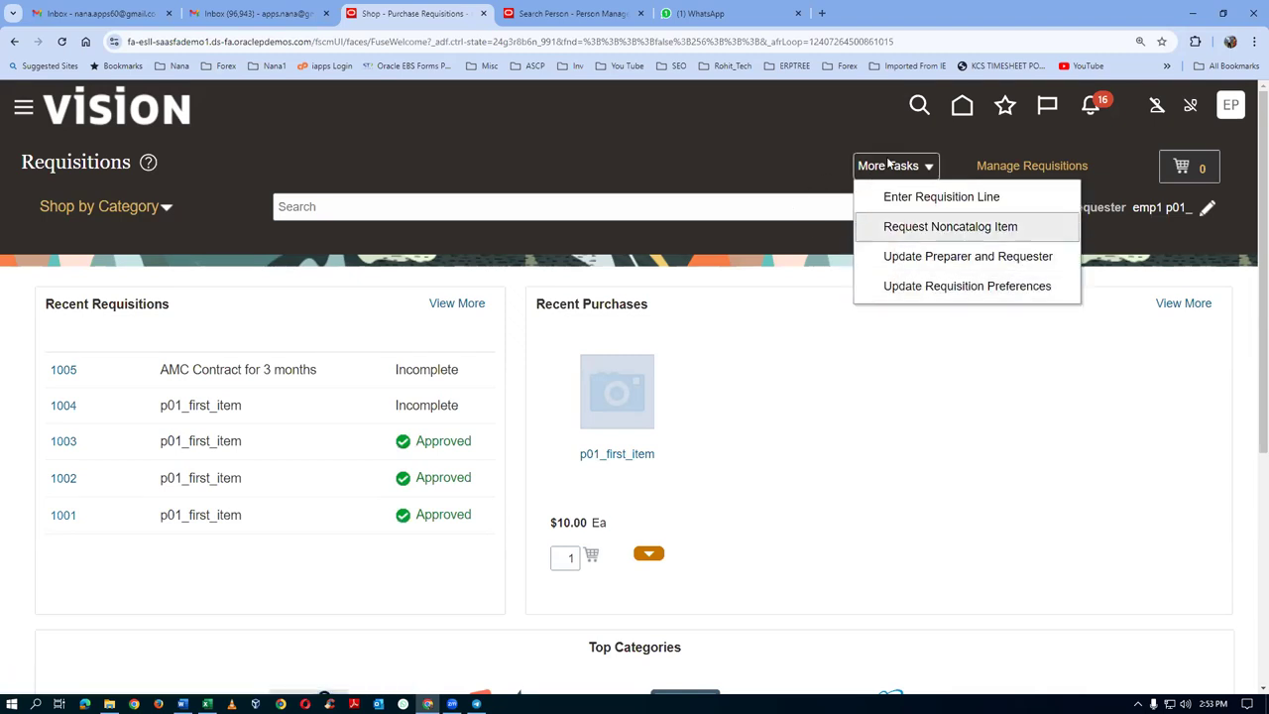
click(894, 288)
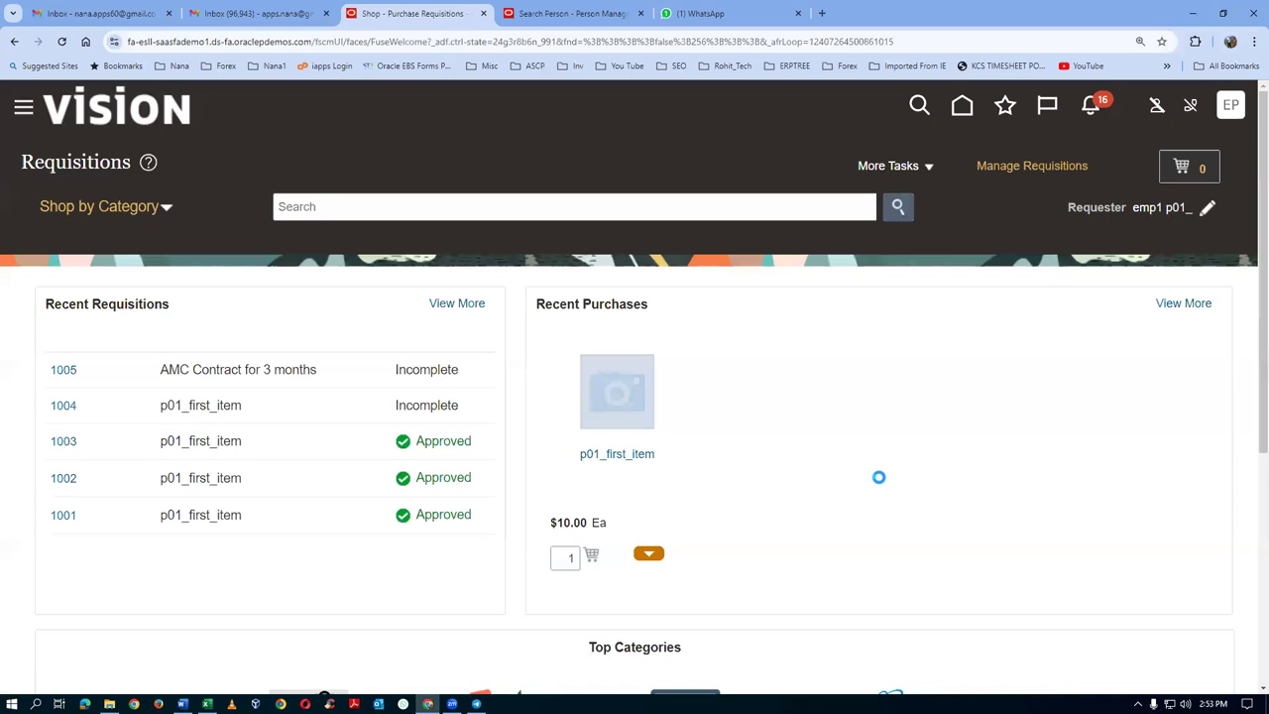
scroll(879, 482, down, 2)
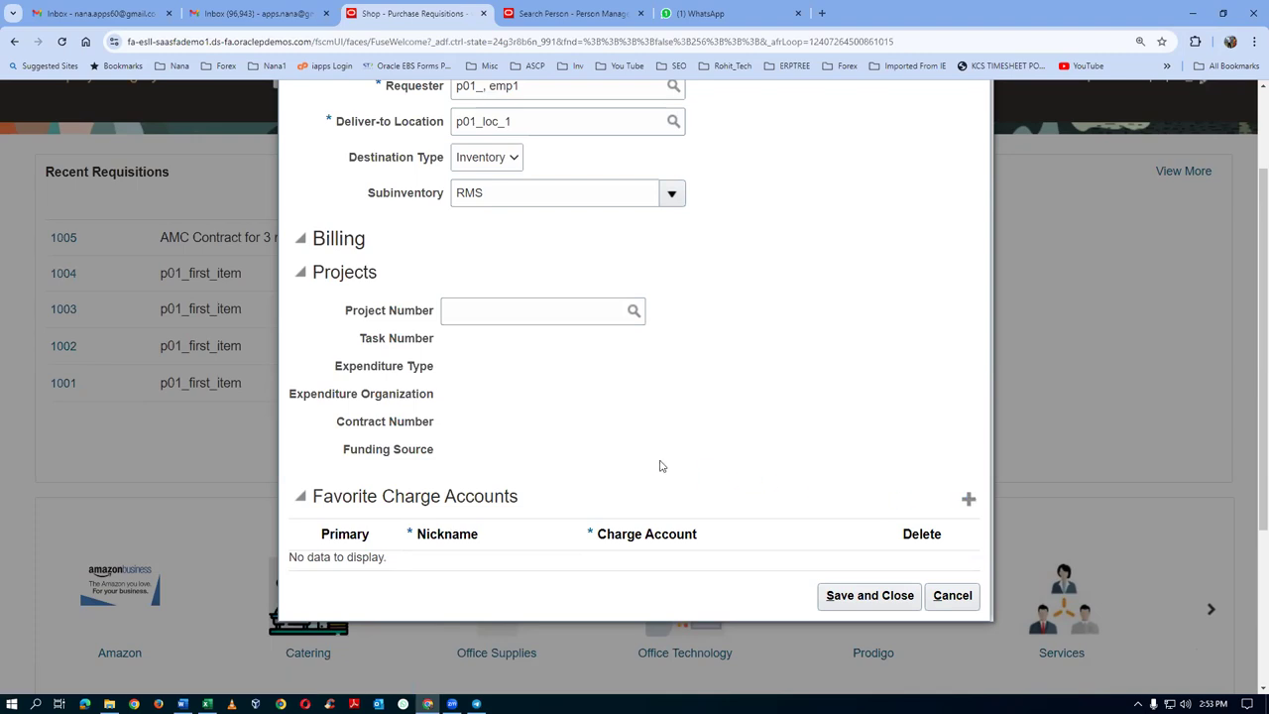
key(alt+Tab)
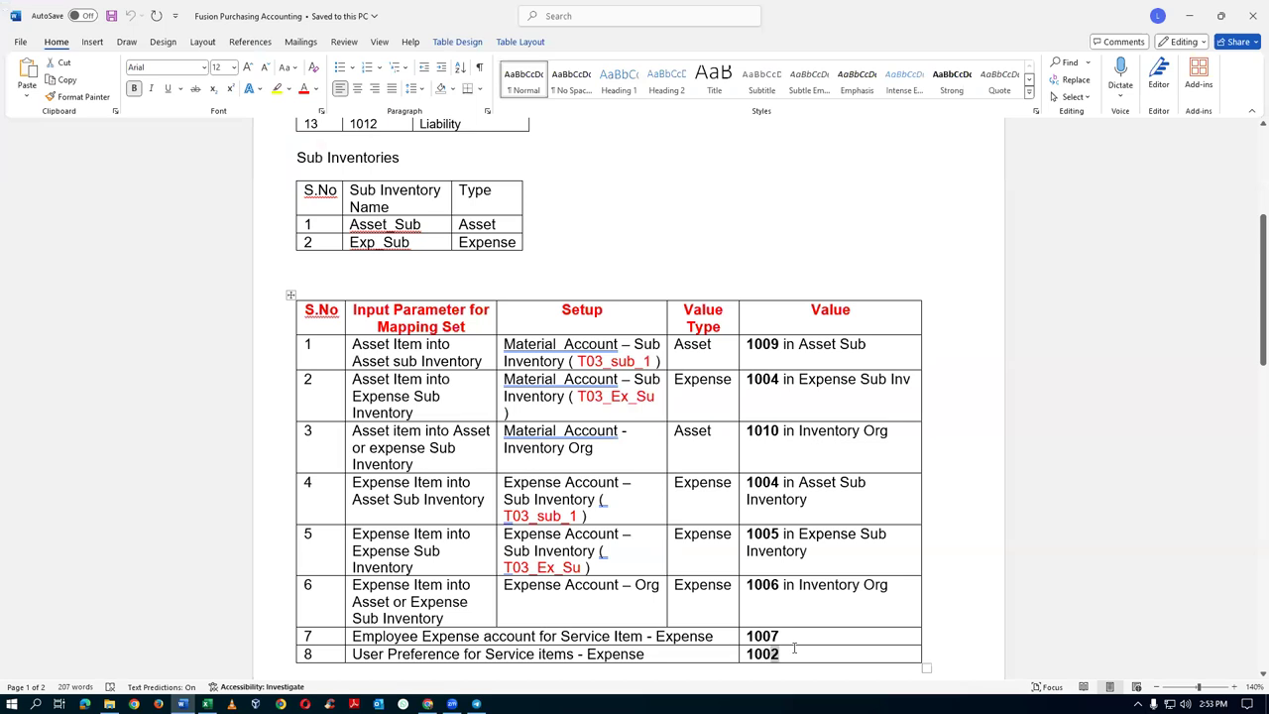
key(alt+Tab)
Step: Add a favorite charge account nicknamed "Mech dept charge account" with account 10-100-1002 and save the preferences
click(483, 580)
text(Mech de)
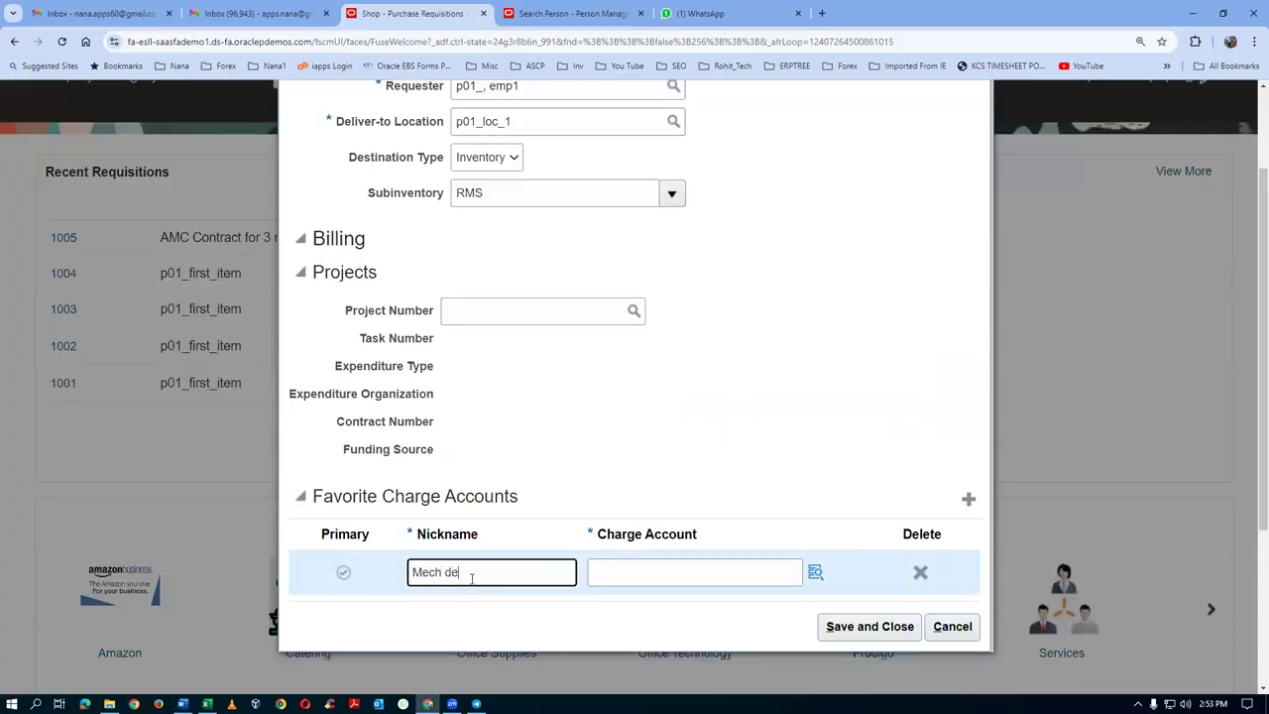
text(pt charge account)
click(631, 575)
text(10-100-1002)
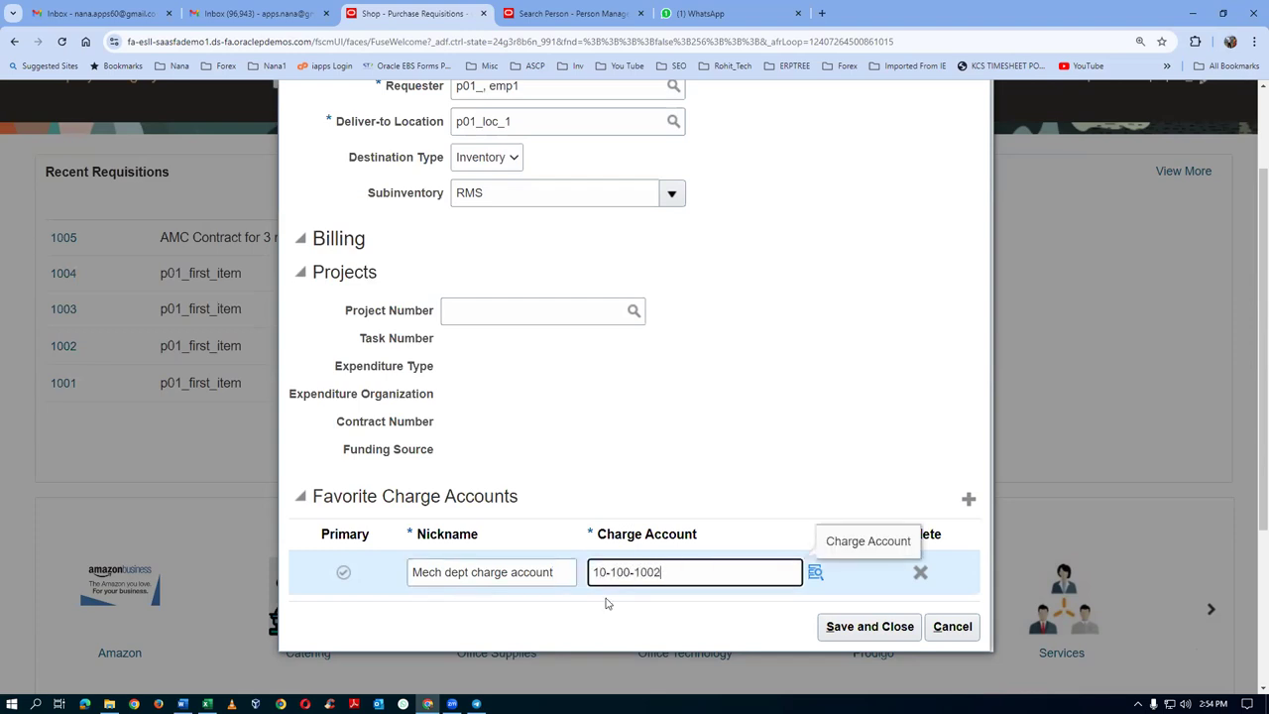
click(680, 458)
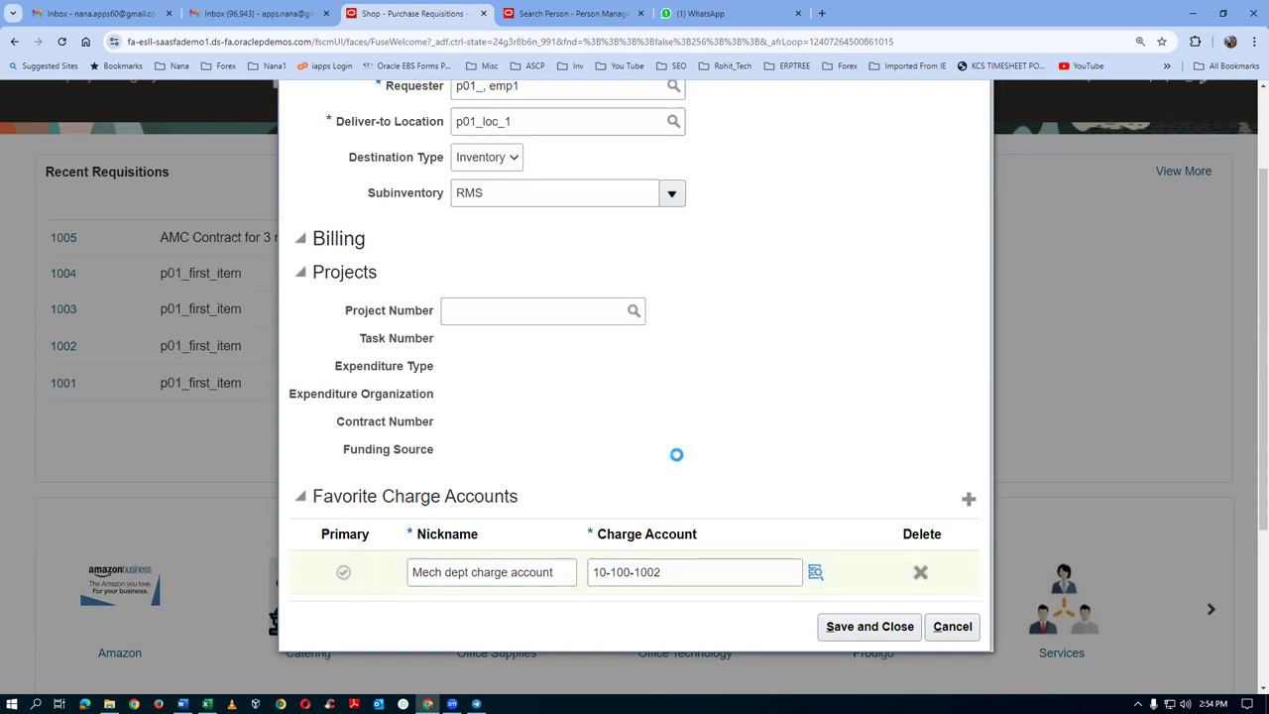
click(848, 627)
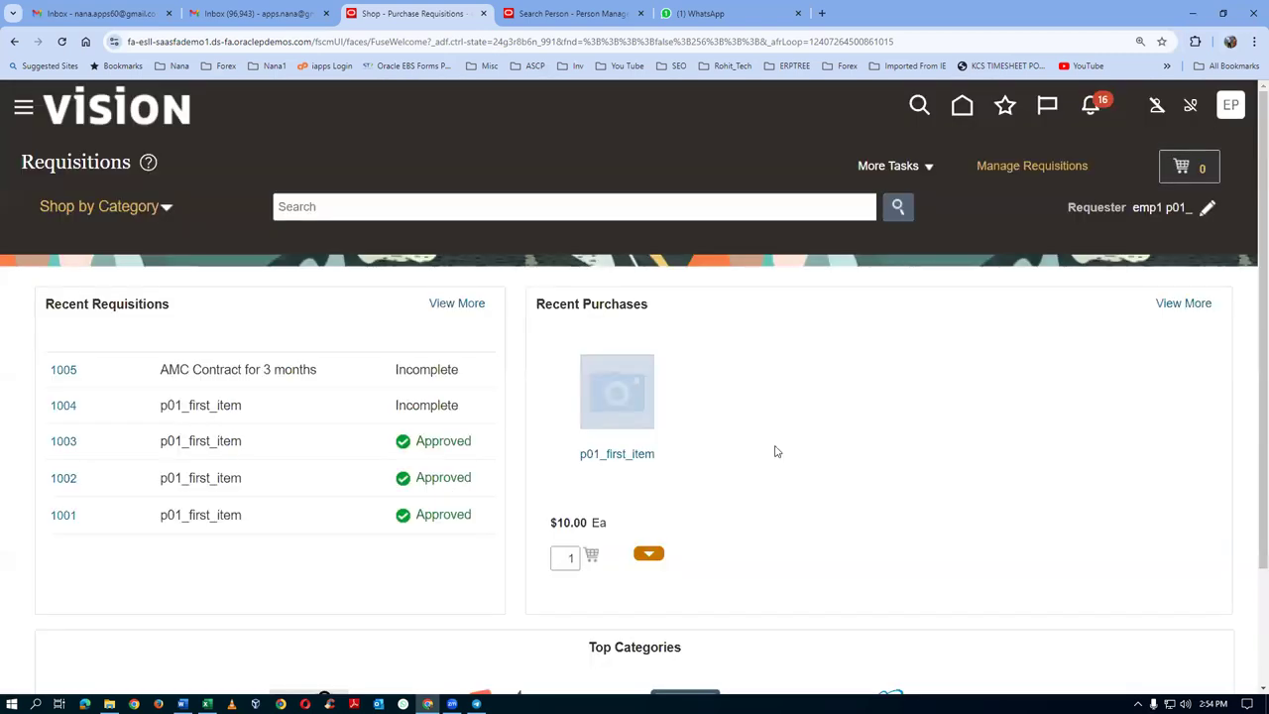
Step: Reopen the requisition preferences, check the saved favorite charge account and its primary status, and leave without changes
click(876, 166)
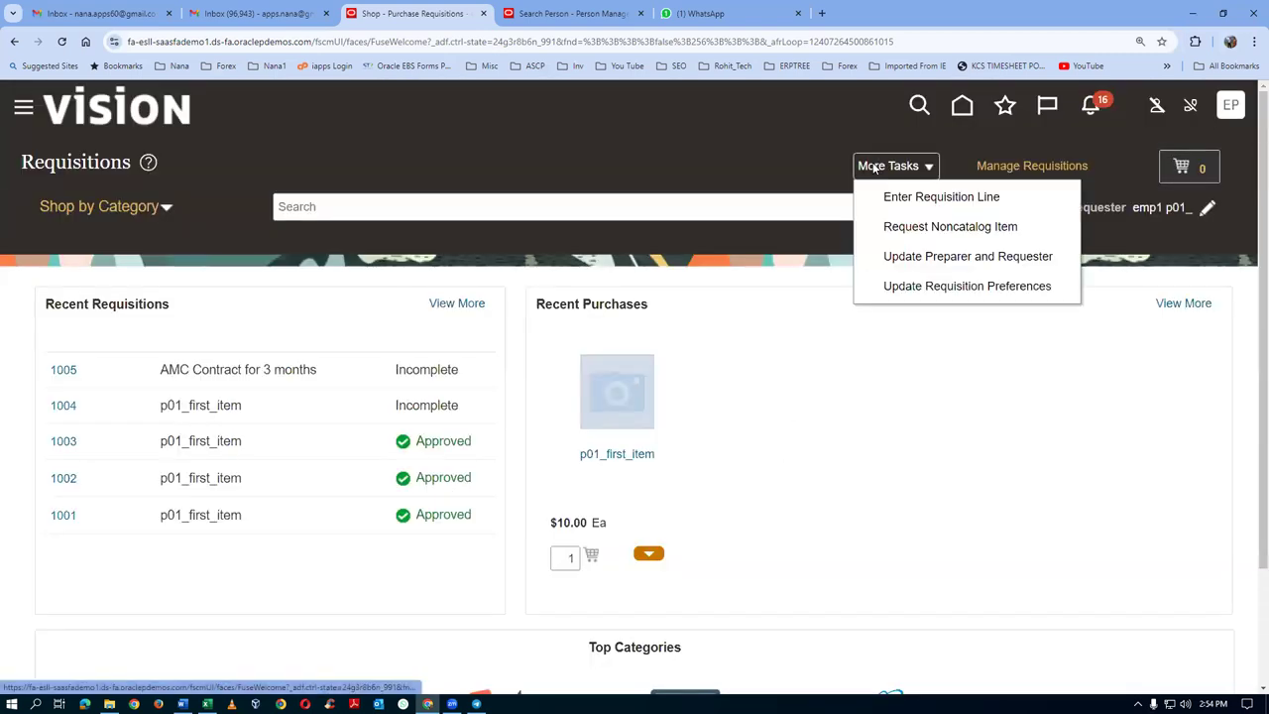
click(892, 287)
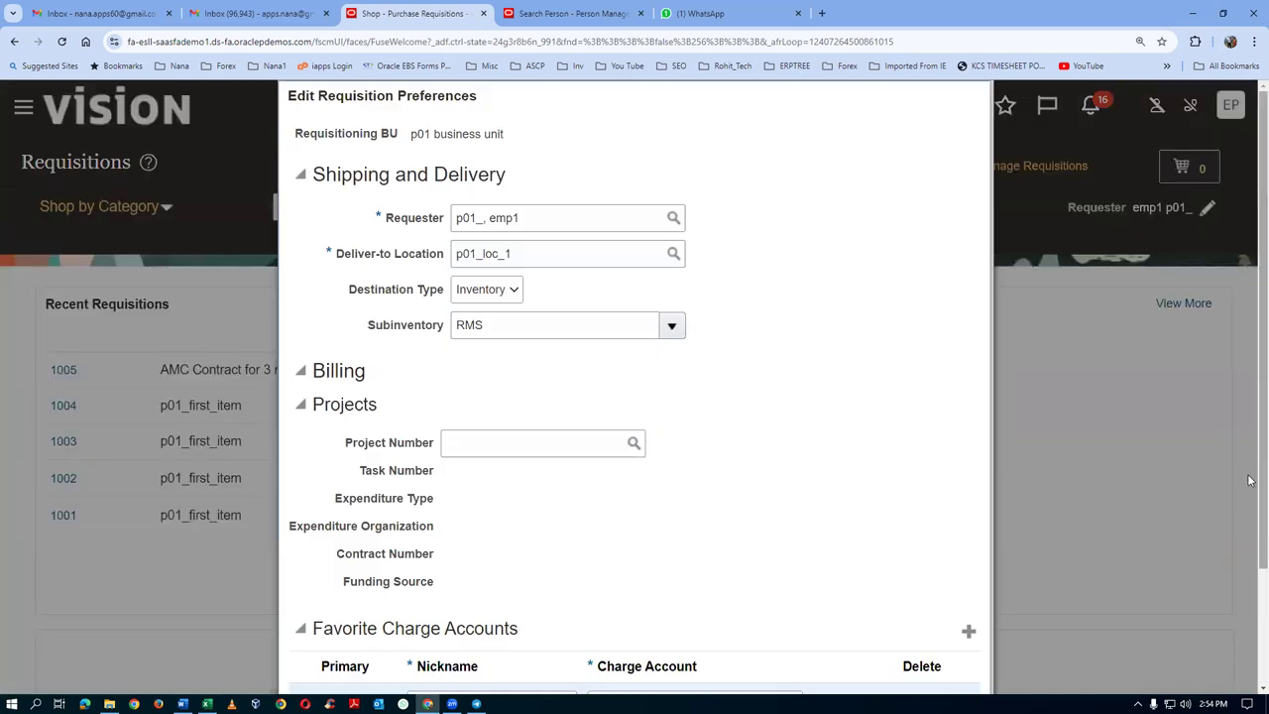
scroll(1249, 554, down, 2)
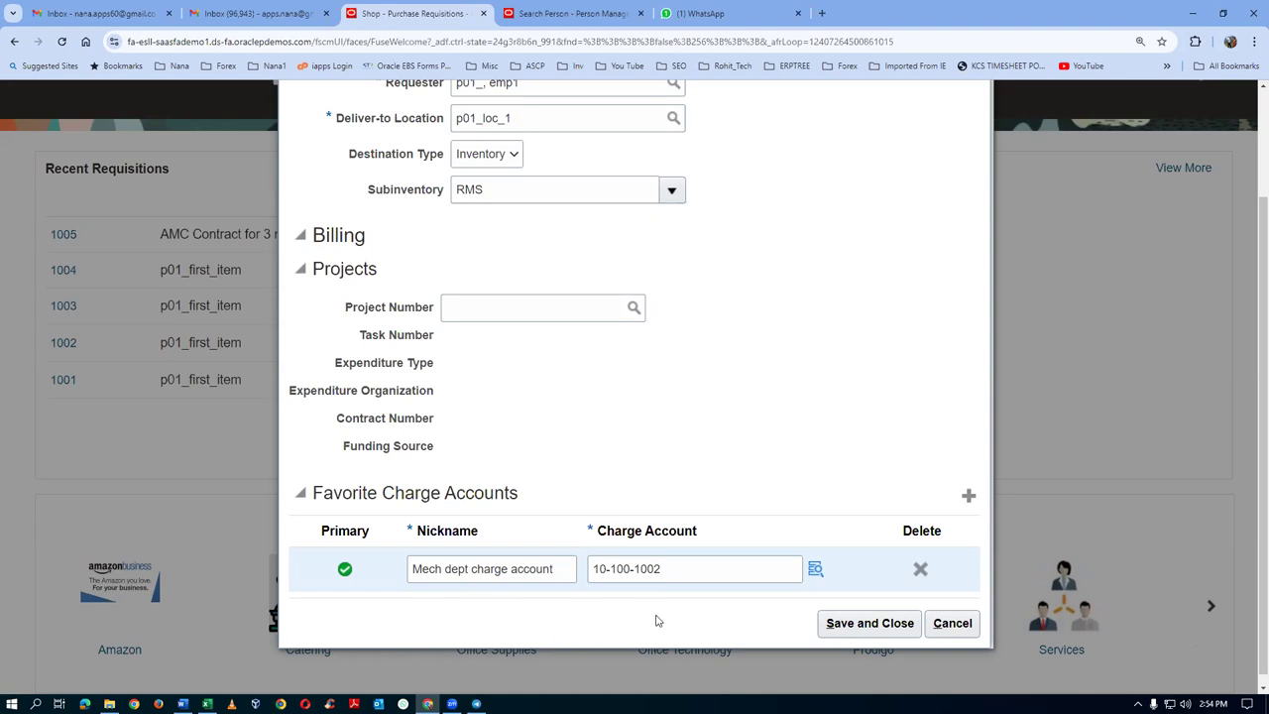
click(952, 623)
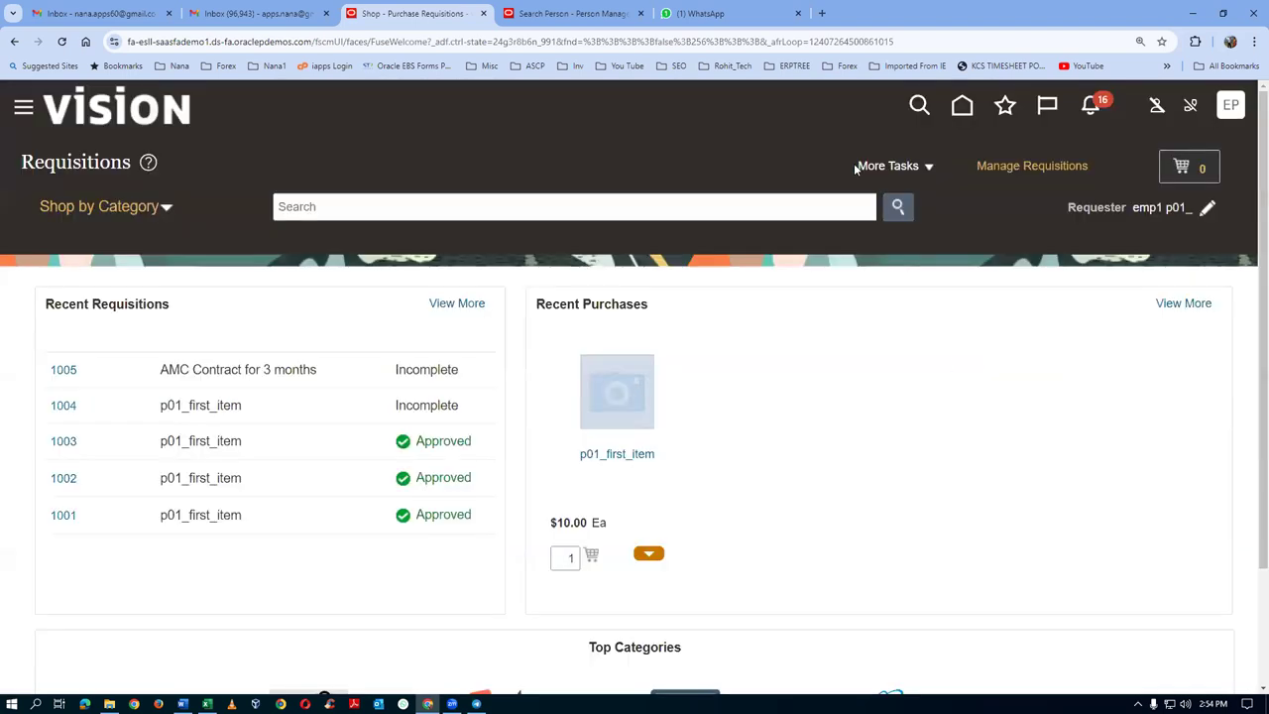
Step: Start a new requisition line with the line type Fixed Price Services, ready for its item description
click(899, 171)
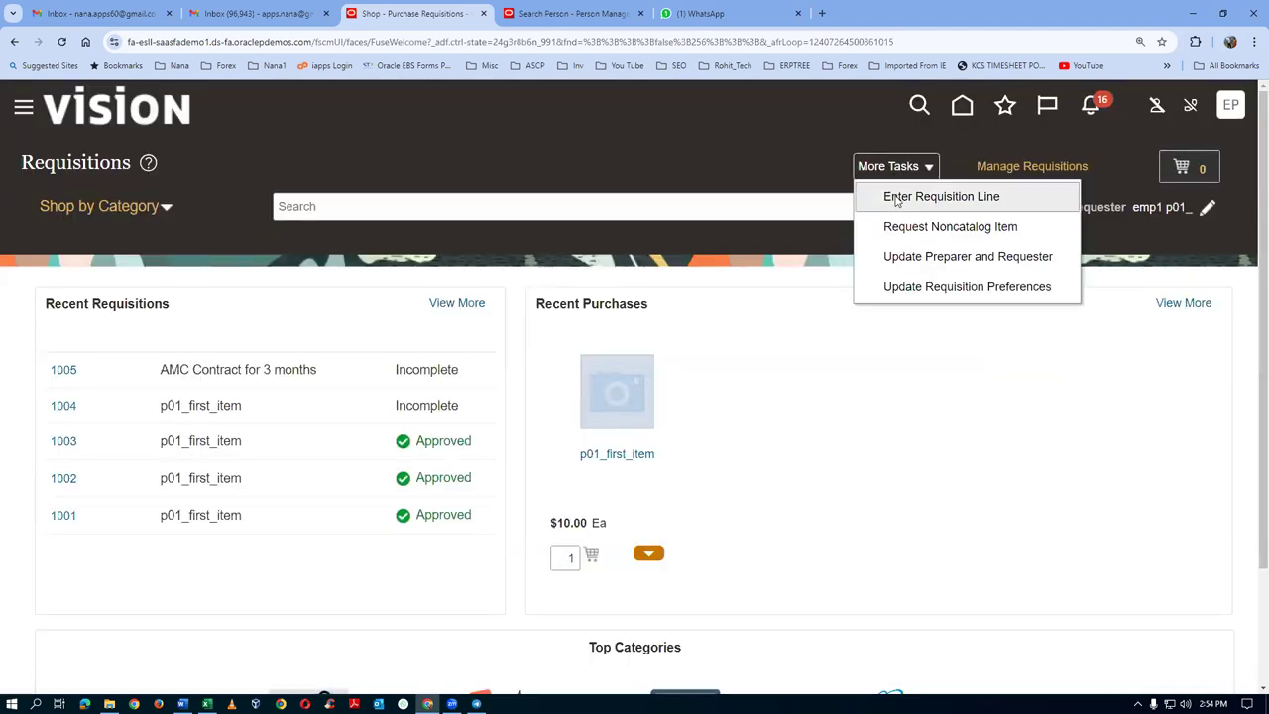
click(895, 198)
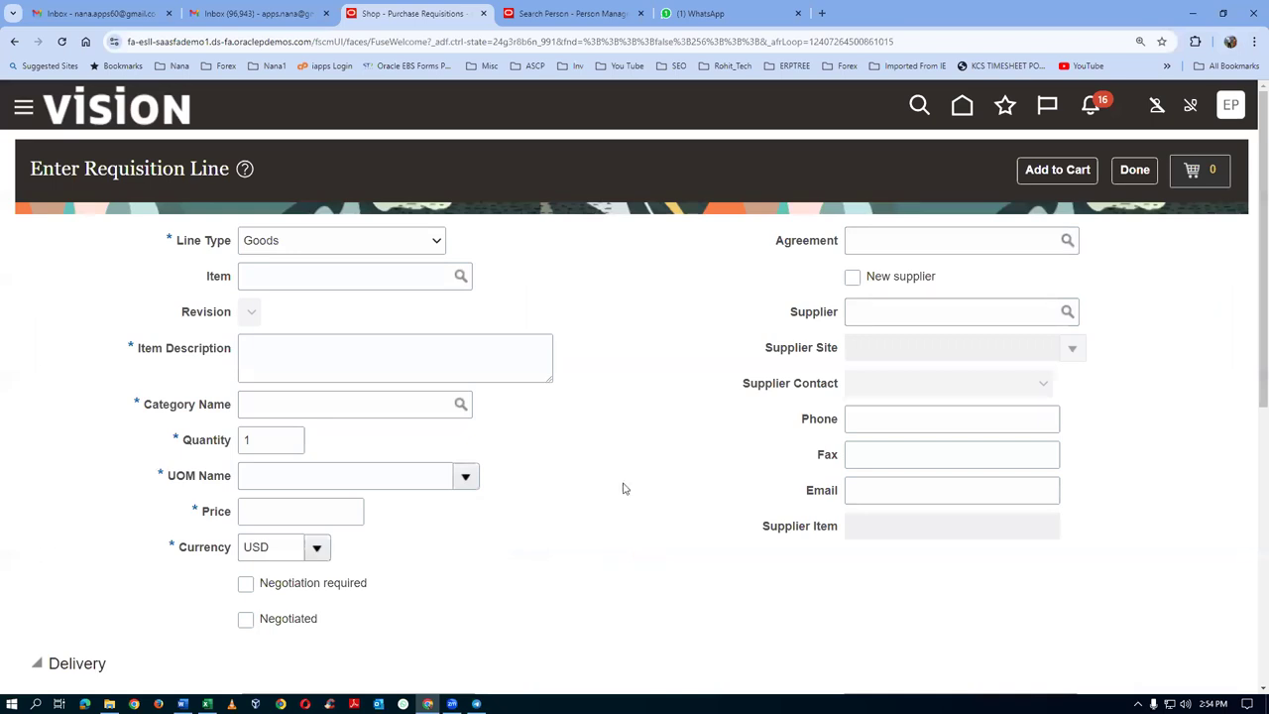
click(308, 243)
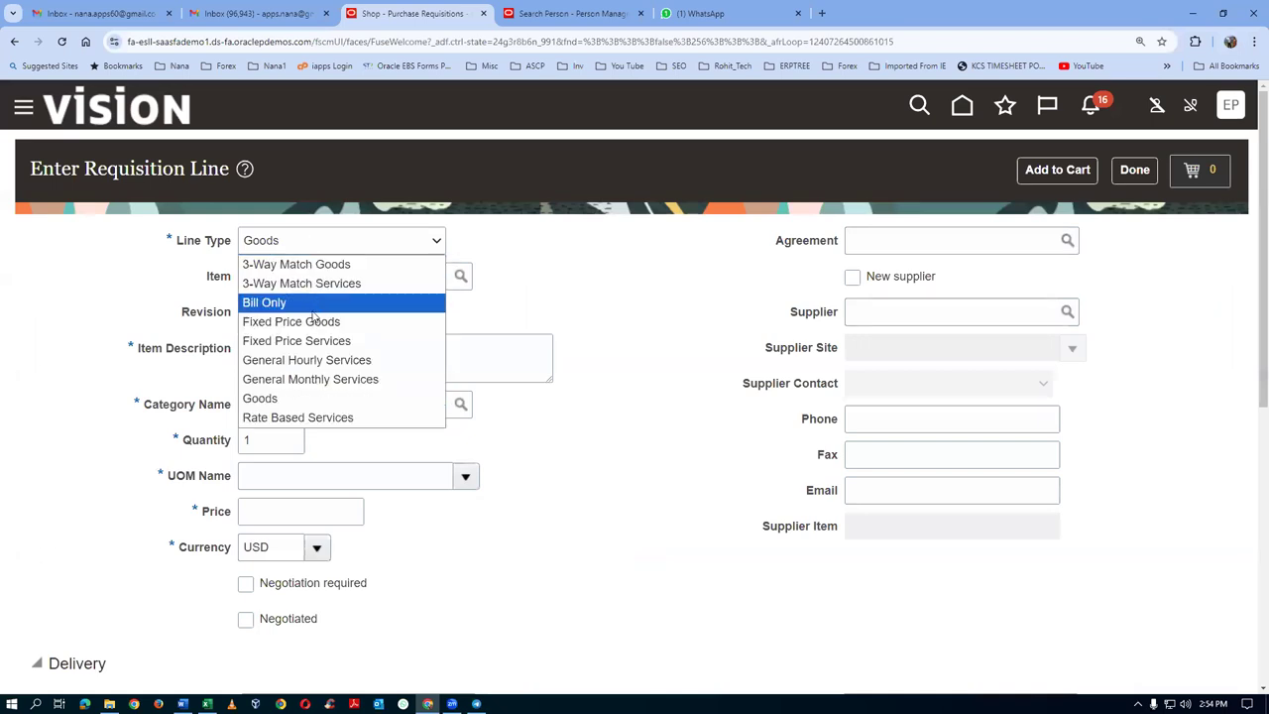
click(297, 340)
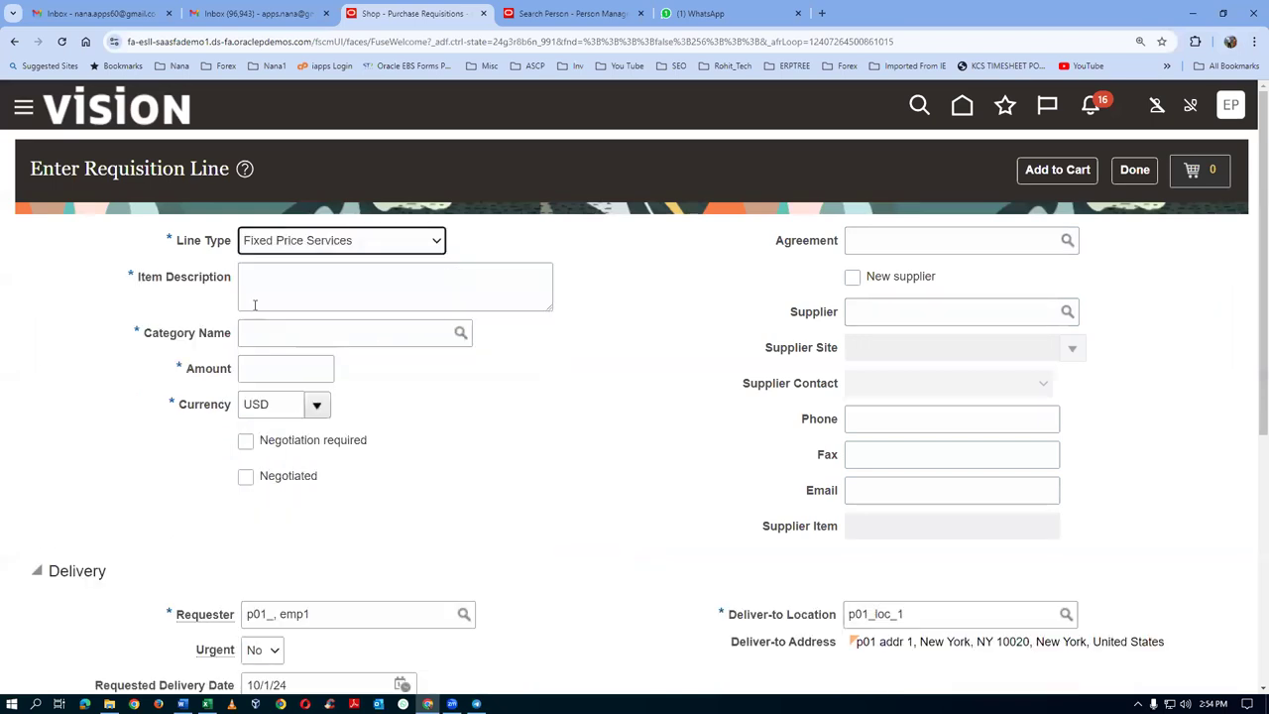
click(240, 304)
text(cable )
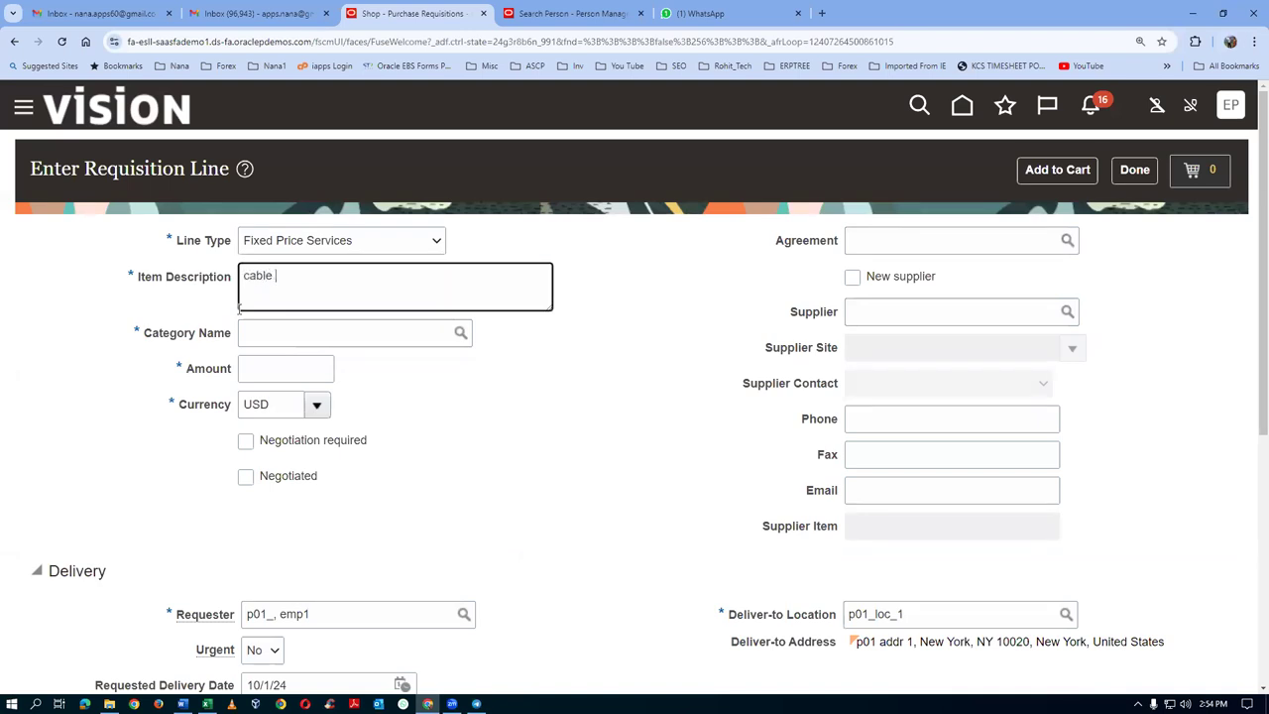
text(laying)
key(BackSpace)
key(BackSpace)
key(BackSpace)
key(BackSpace)
key(BackSpace)
key(BackSpace)
key(BackSpace)
key(BackSpace)
key(BackSpace)
key(BackSpace)
key(BackSpace)
Step: Describe the service line as "9Tara dance" and assign it the category Miscellaneous
text(9Tara dance)
click(357, 334)
text(Misc)
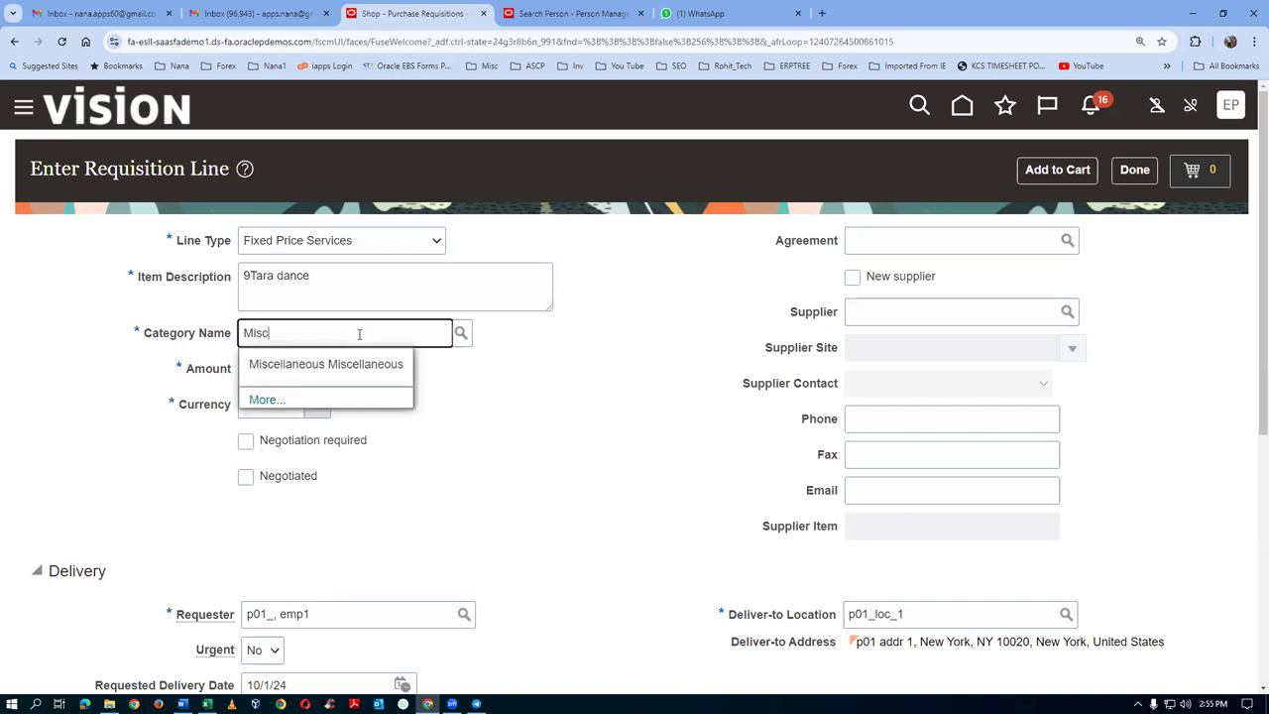
click(359, 362)
click(257, 372)
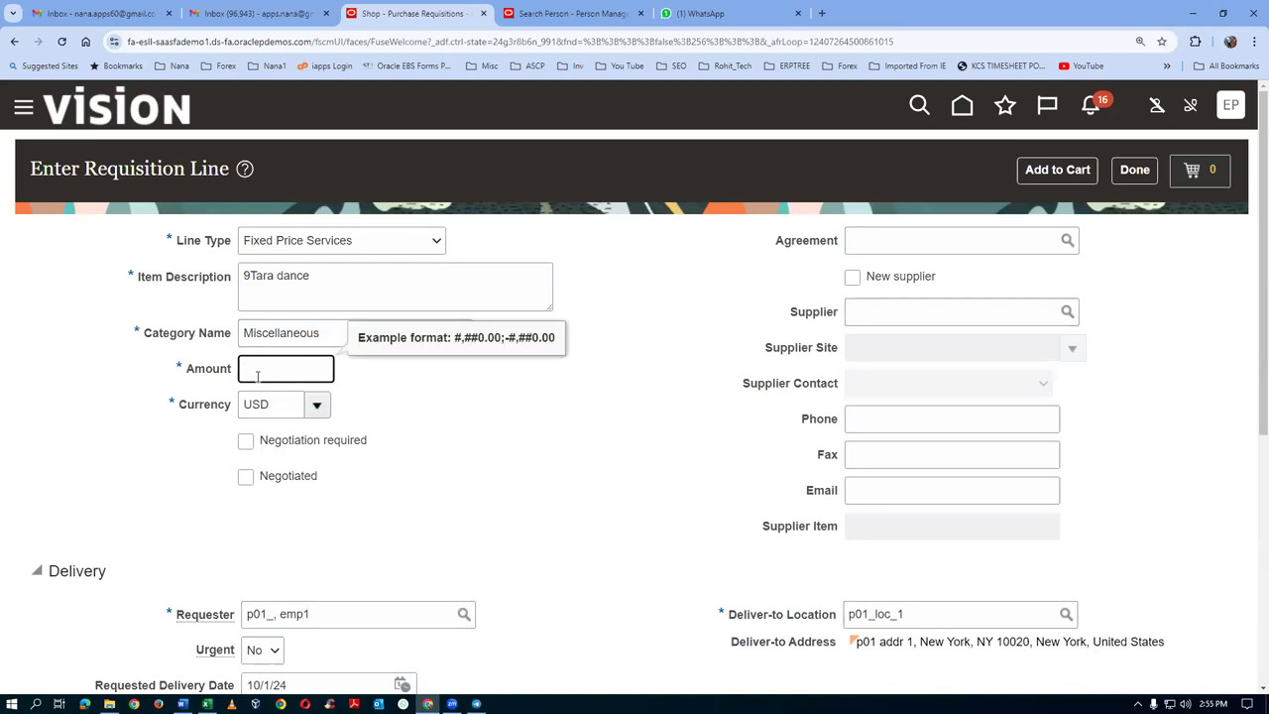
Step: Extend the item description to "9Tara dance for 1 hour" and set the line's amount to 100 USD
click(329, 283)
text(for 1 hour)
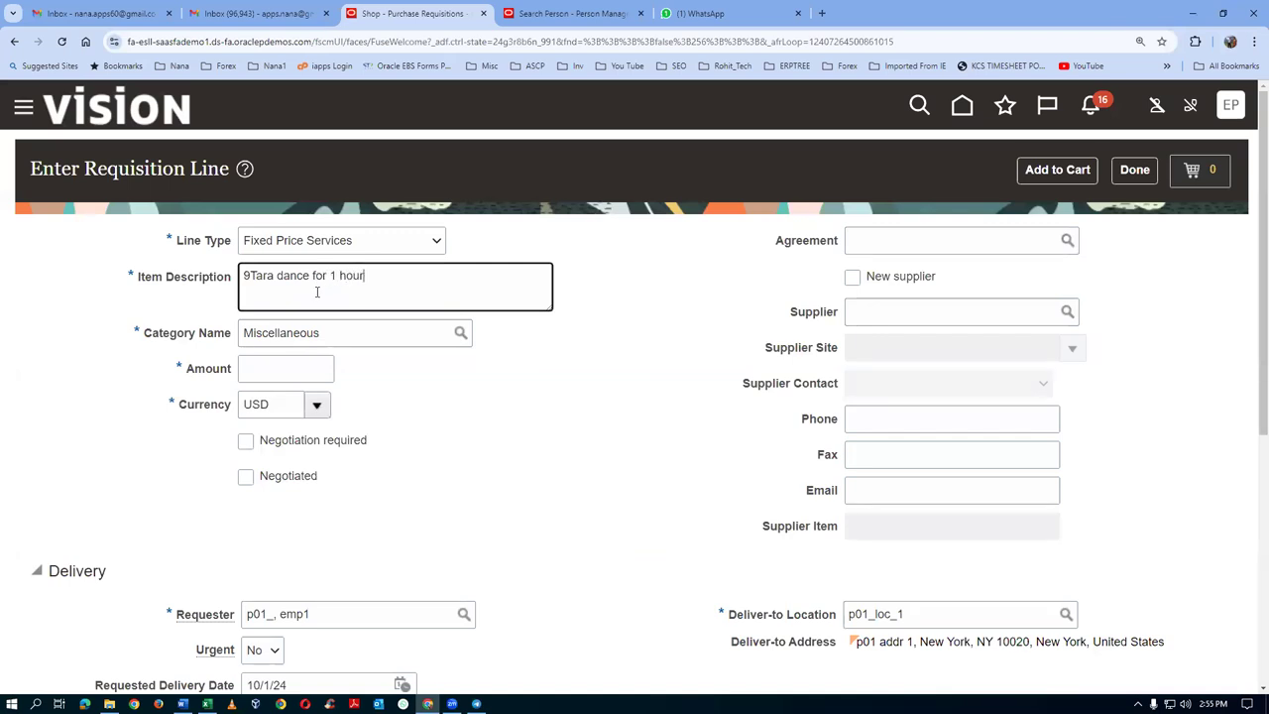
click(291, 378)
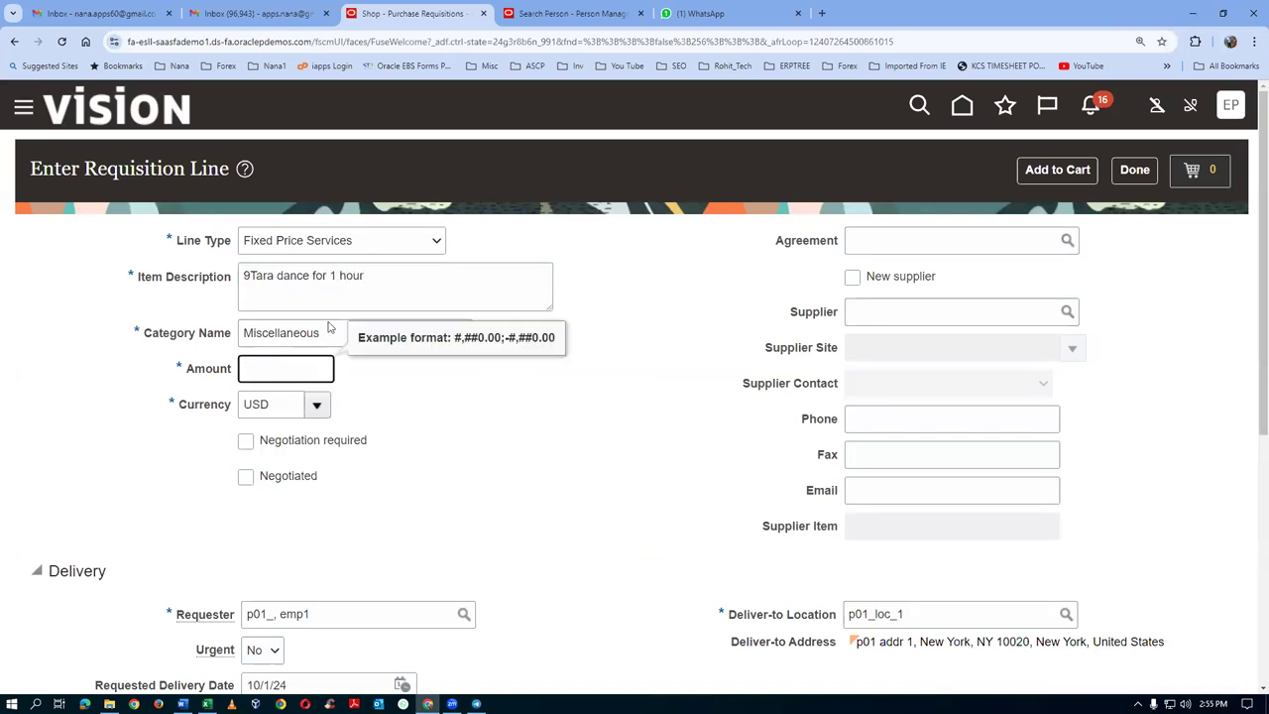
text(100)
key(Tab)
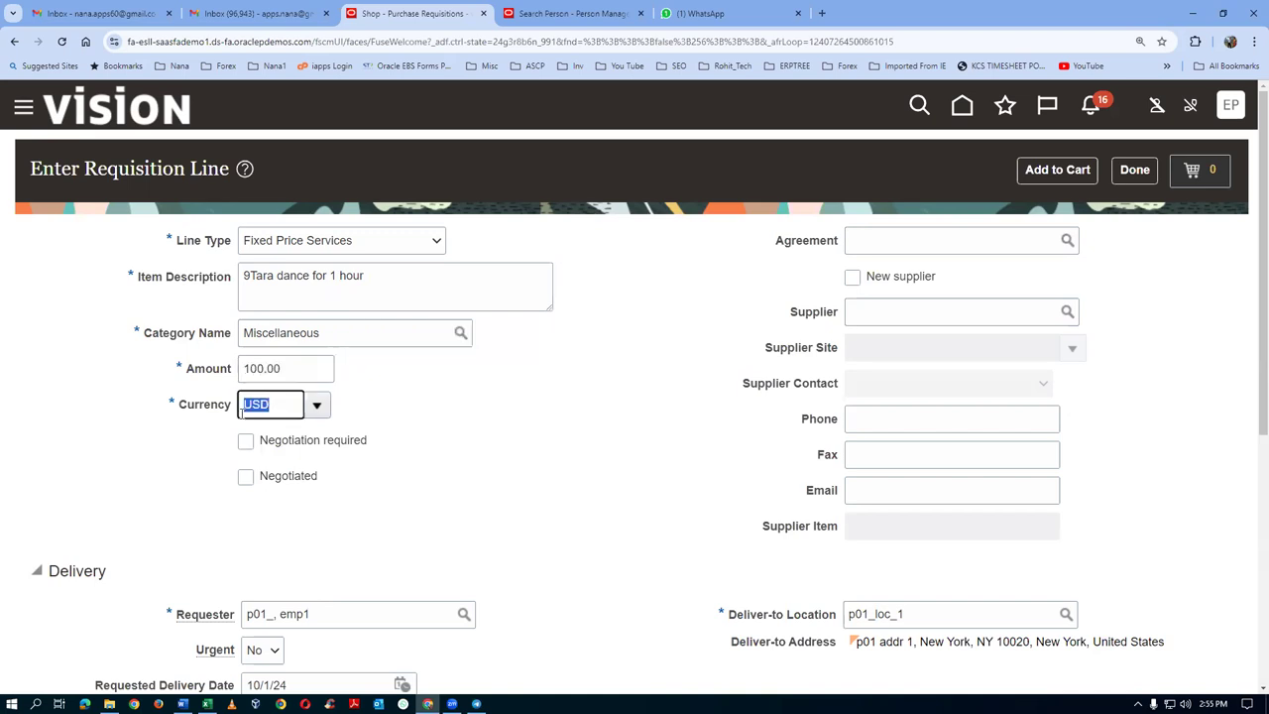
click(240, 411)
Step: Check the service line's charge account nickname and charge account under Billing, and add the line to the cart
scroll(479, 453, down, 4)
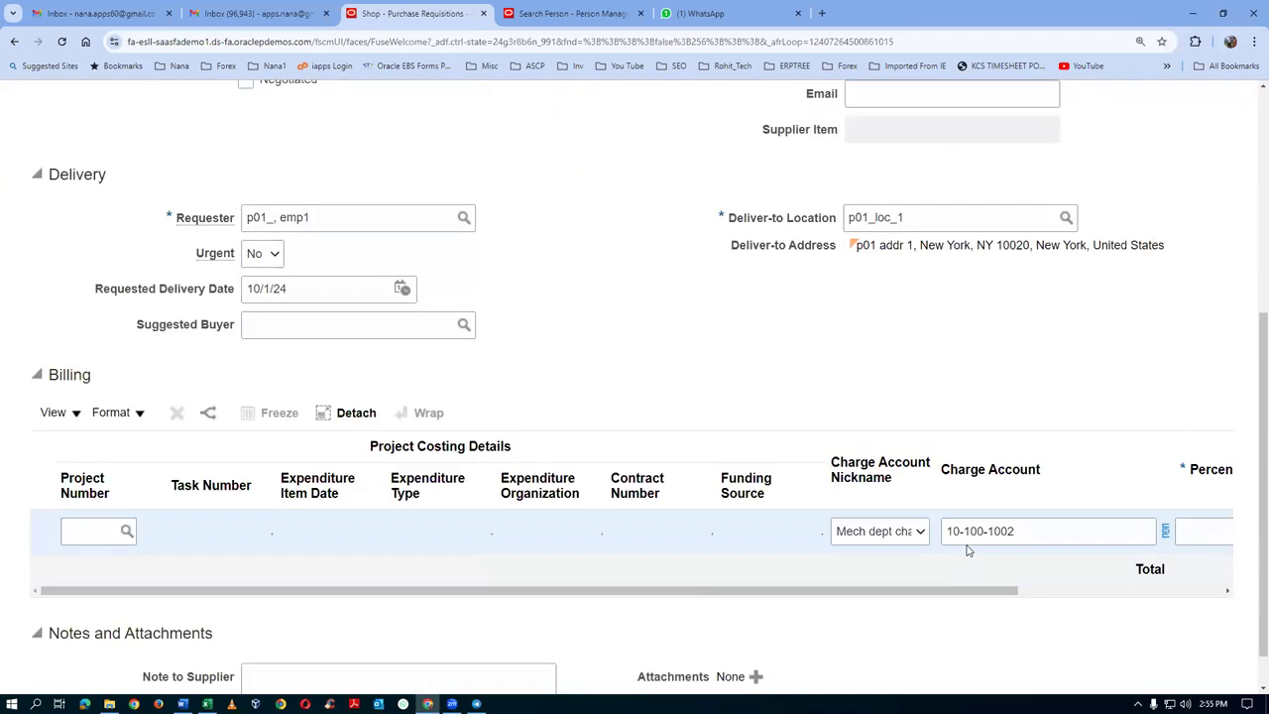
click(1023, 536)
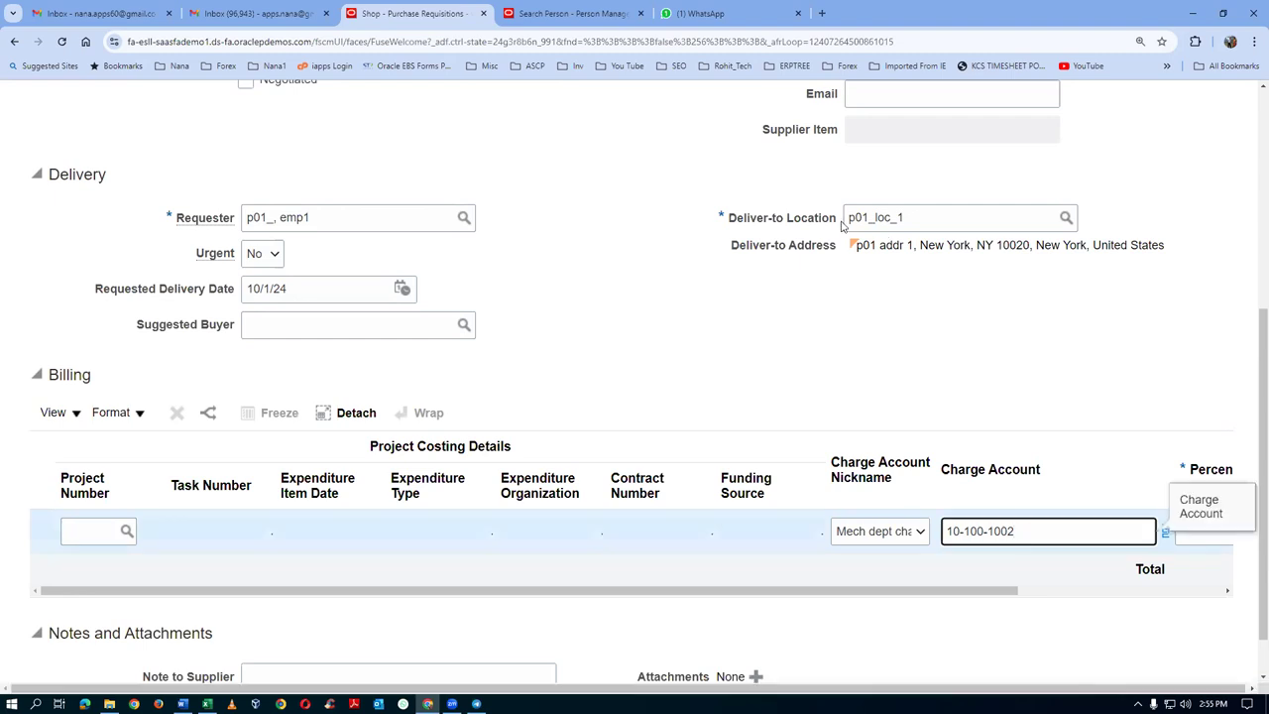
scroll(843, 223, up, 4)
click(1072, 173)
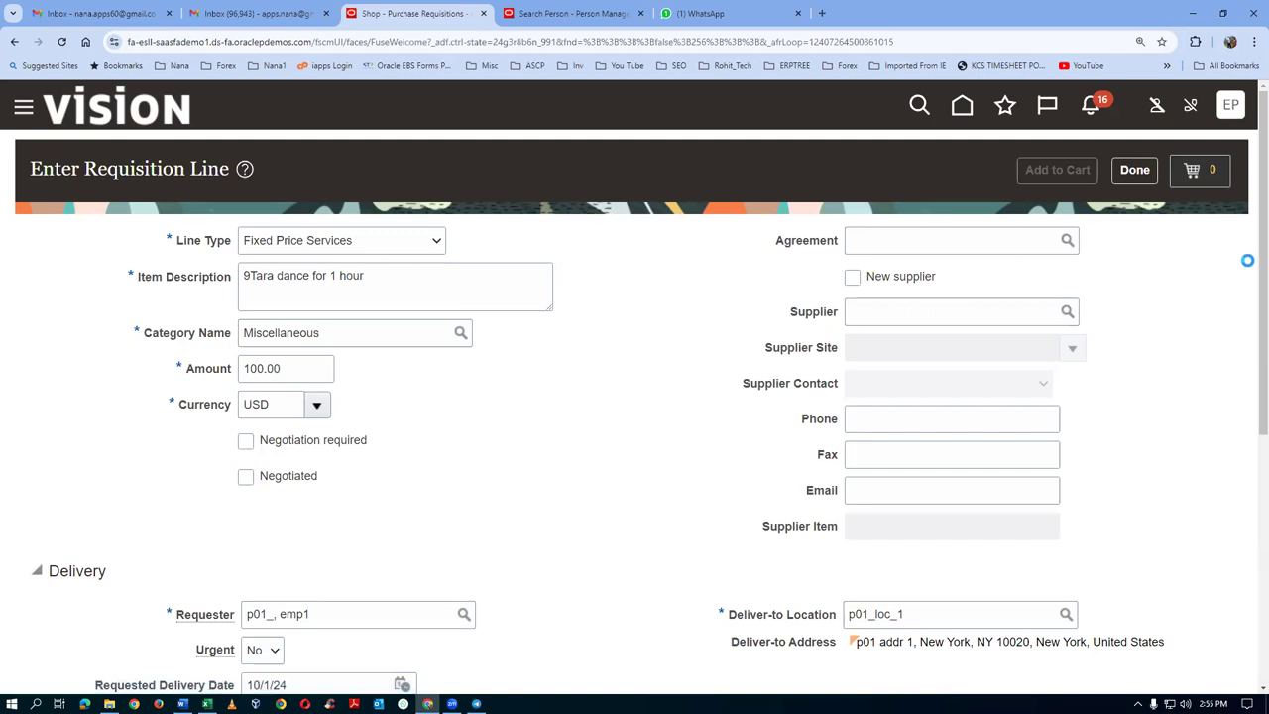
Step: Open the cart's requisition for review and examine the 9Tara dance line's delivery details and billing charge account
click(1210, 175)
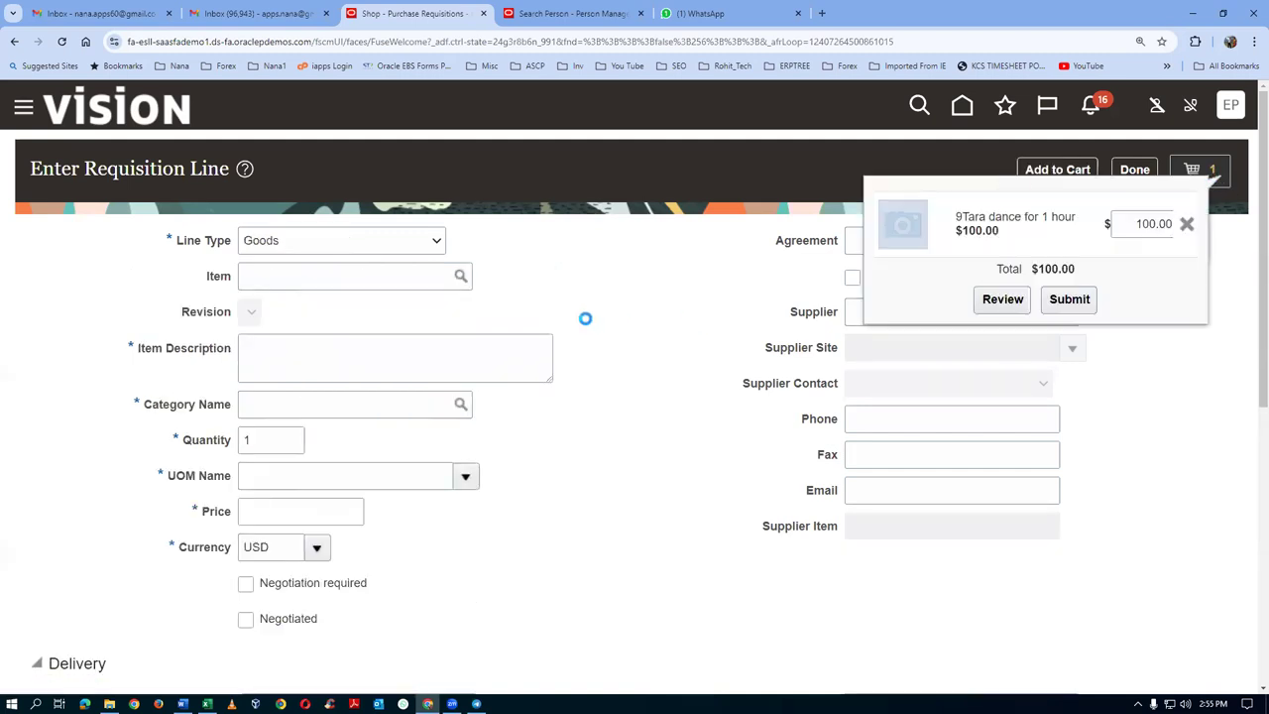
click(982, 306)
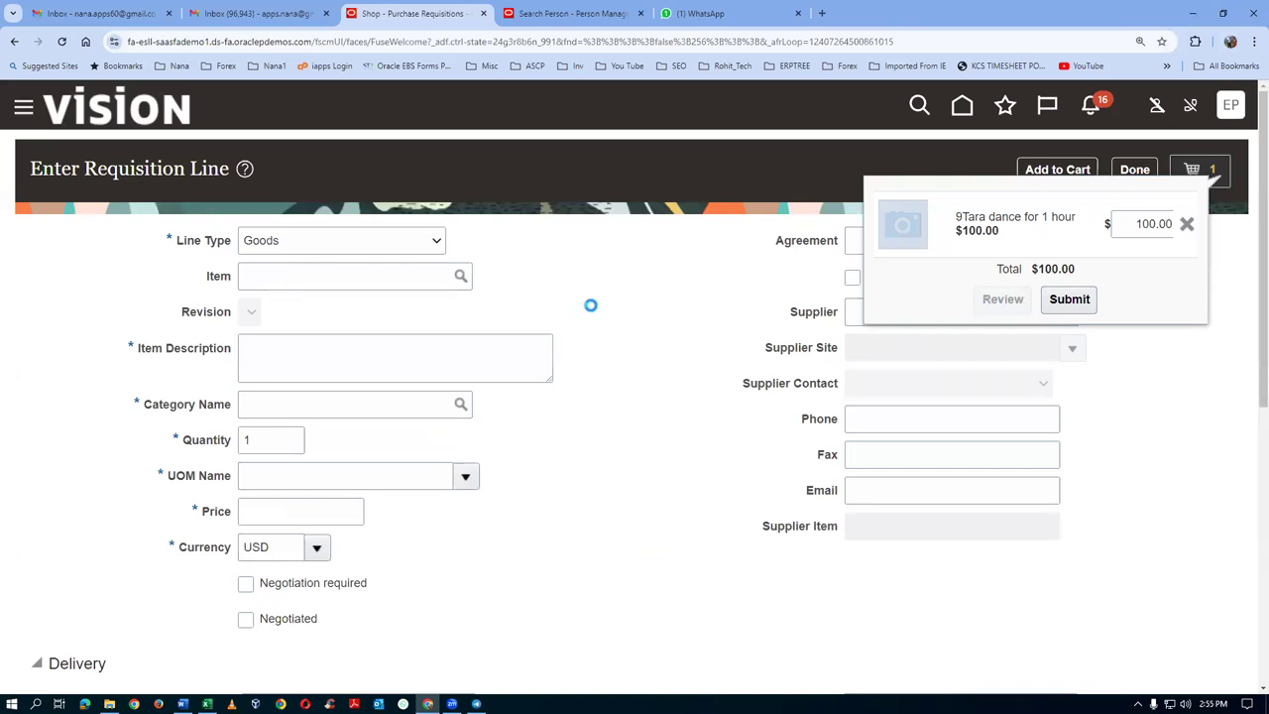
scroll(590, 310, down, 4)
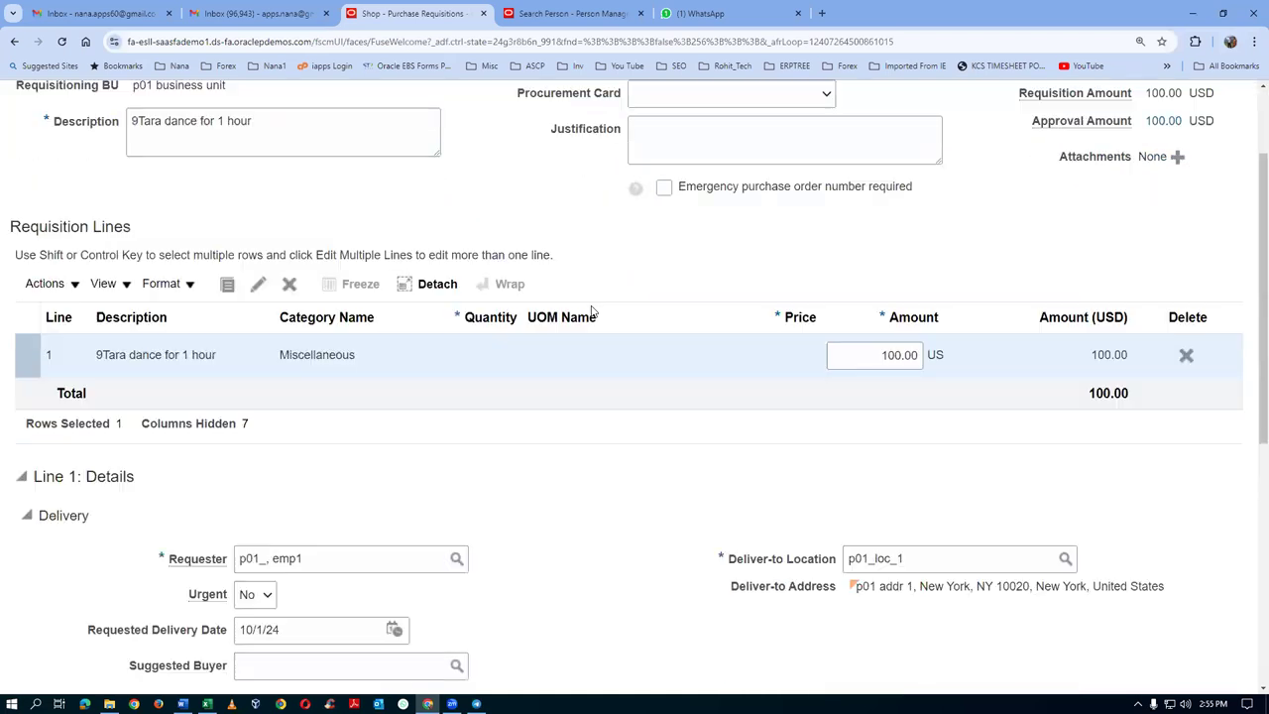
scroll(591, 311, down, 1)
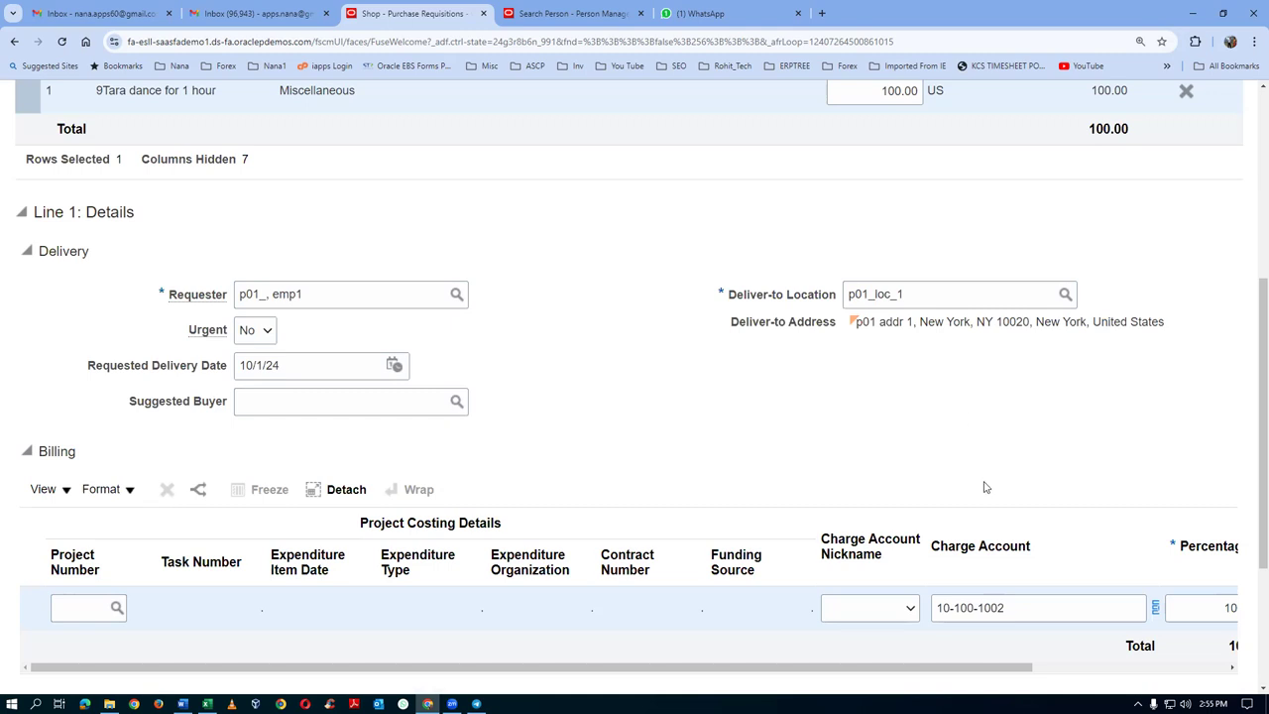
Step: Compare the employee expense account and user preference rows, 7 and 8, in the Word mapping table and return to the requisition
key(alt+Tab)
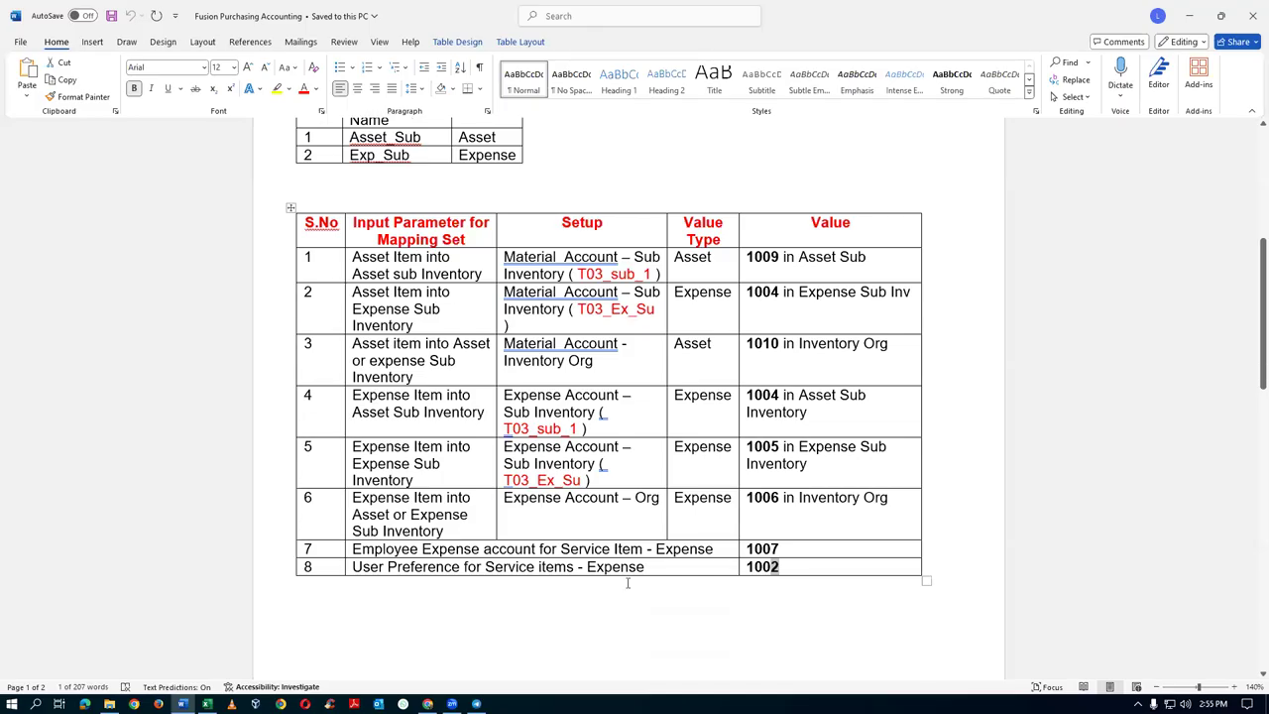
click(259, 565)
key(shift+Up)
key(shift+Down)
click(427, 625)
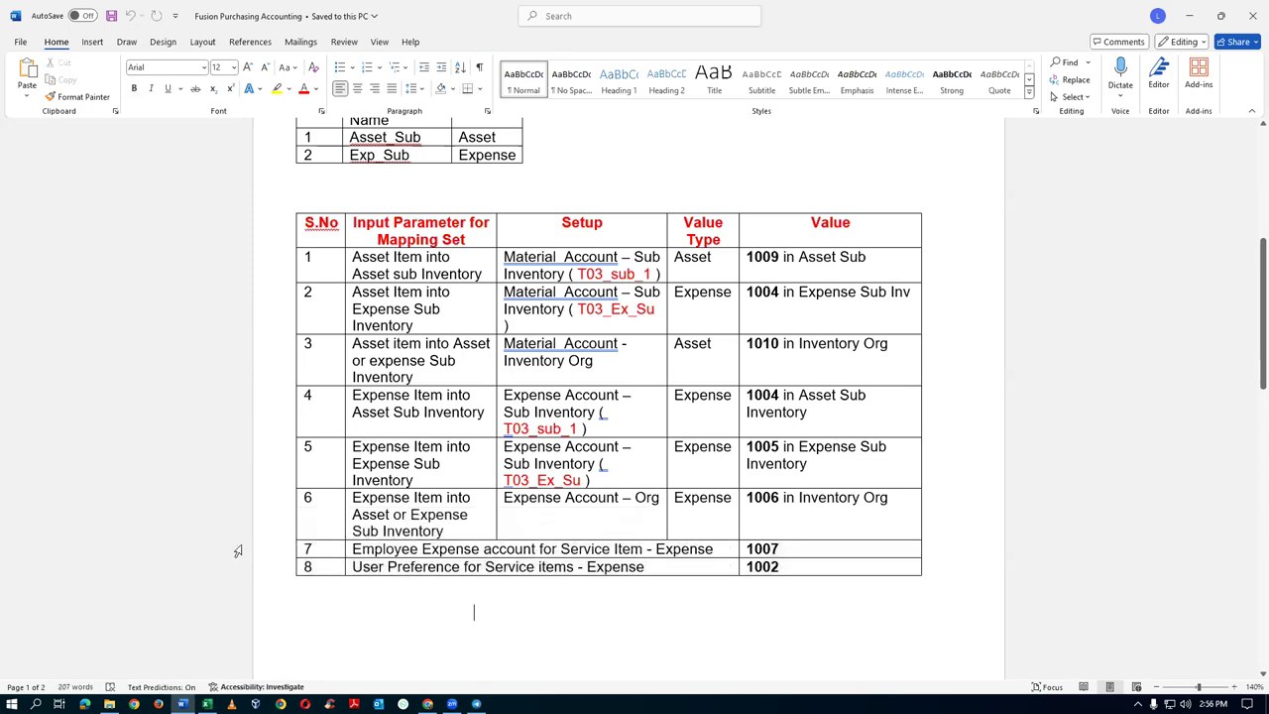
drag(278, 555, 280, 567)
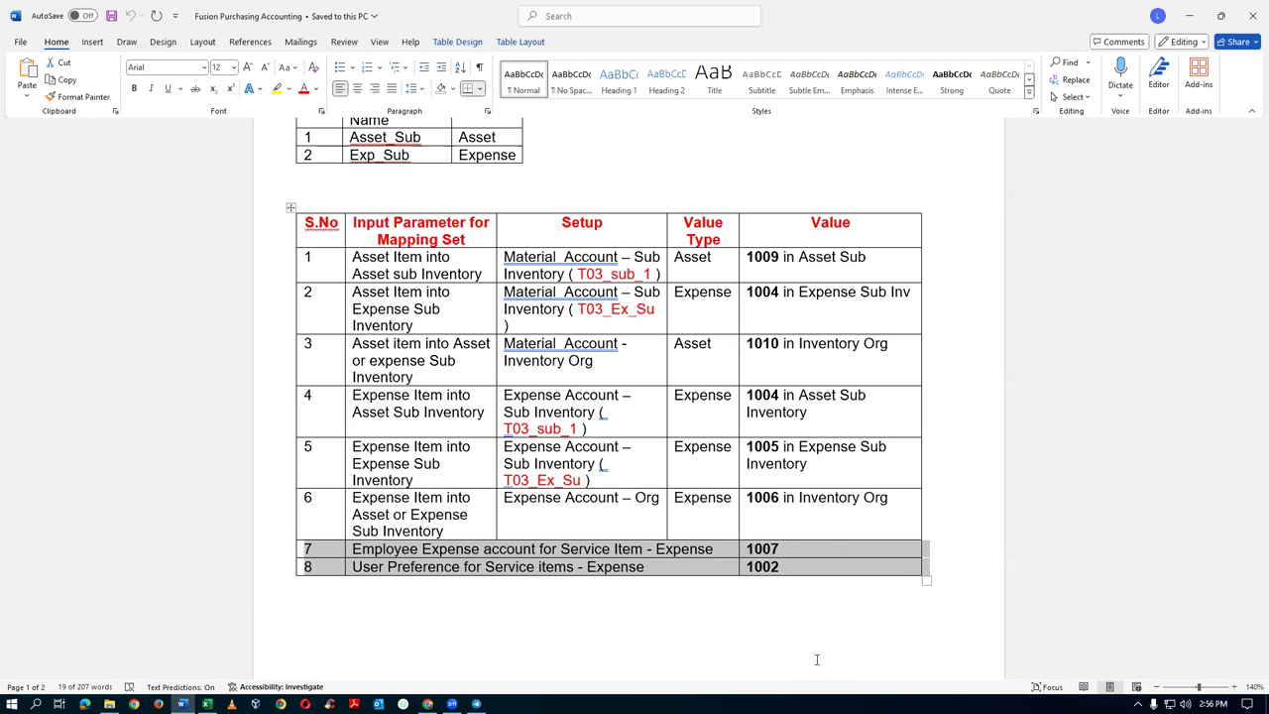
key(alt+Tab)
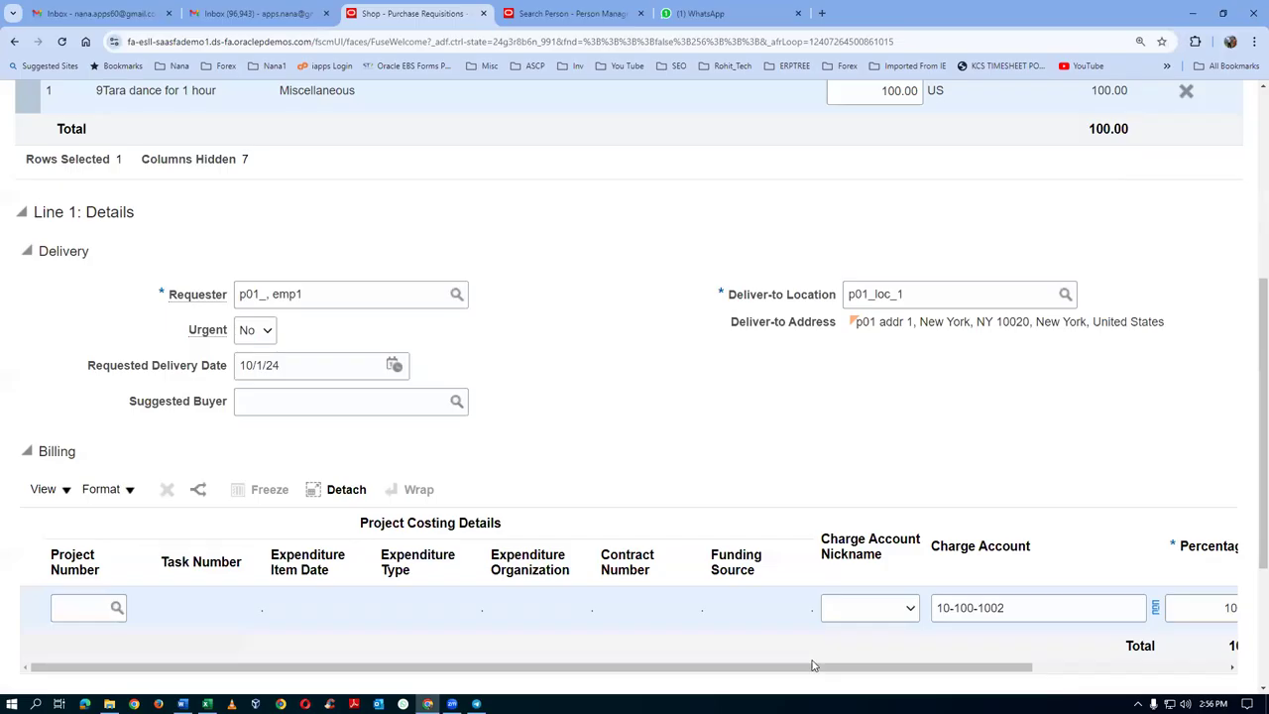
Step: Return to the requisitions shopping page and remove the 9Tara dance for 1 hour line from the cart
scroll(1187, 600, up, 4)
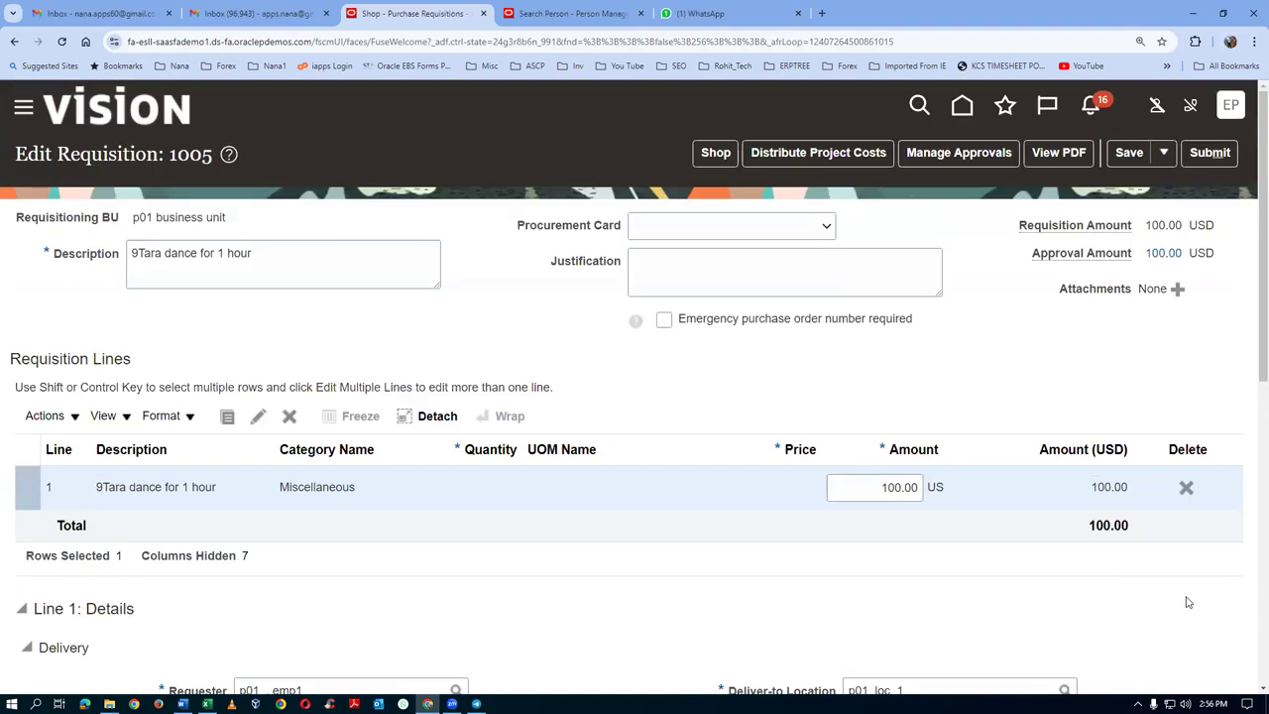
click(716, 152)
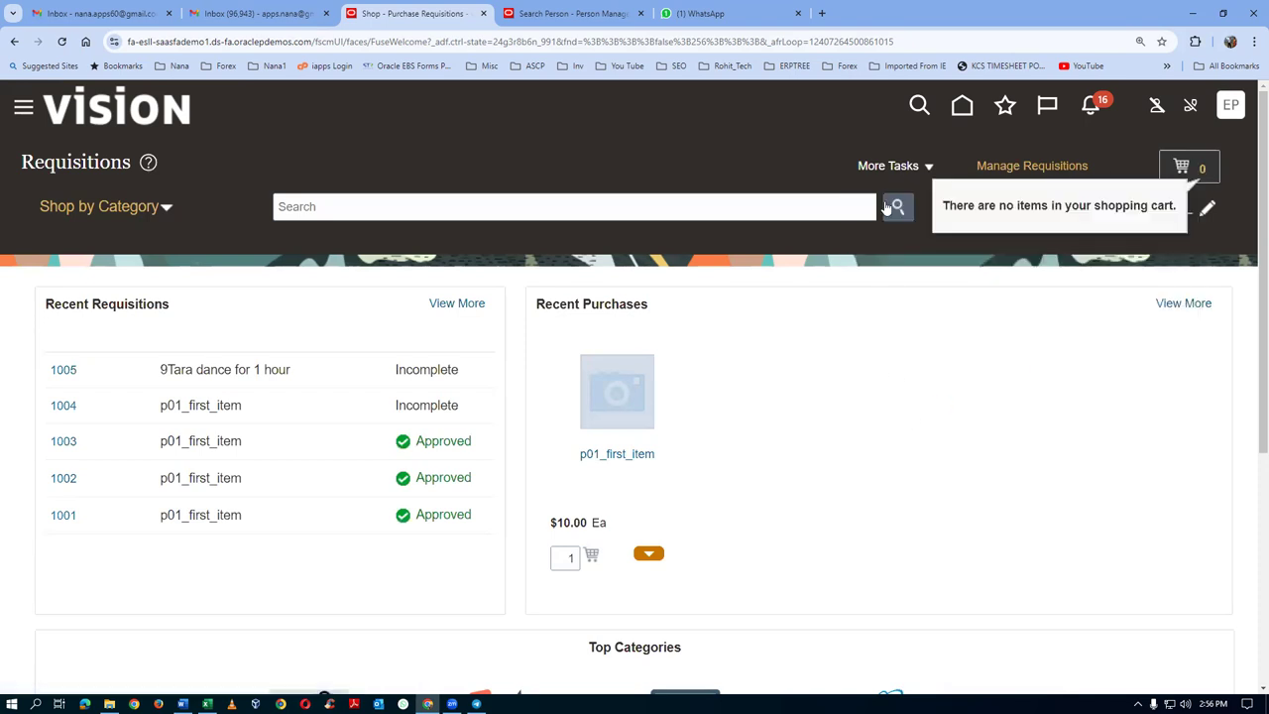
Step: Open the requisition preferences and check the available destination types under Shipping and Delivery
click(889, 170)
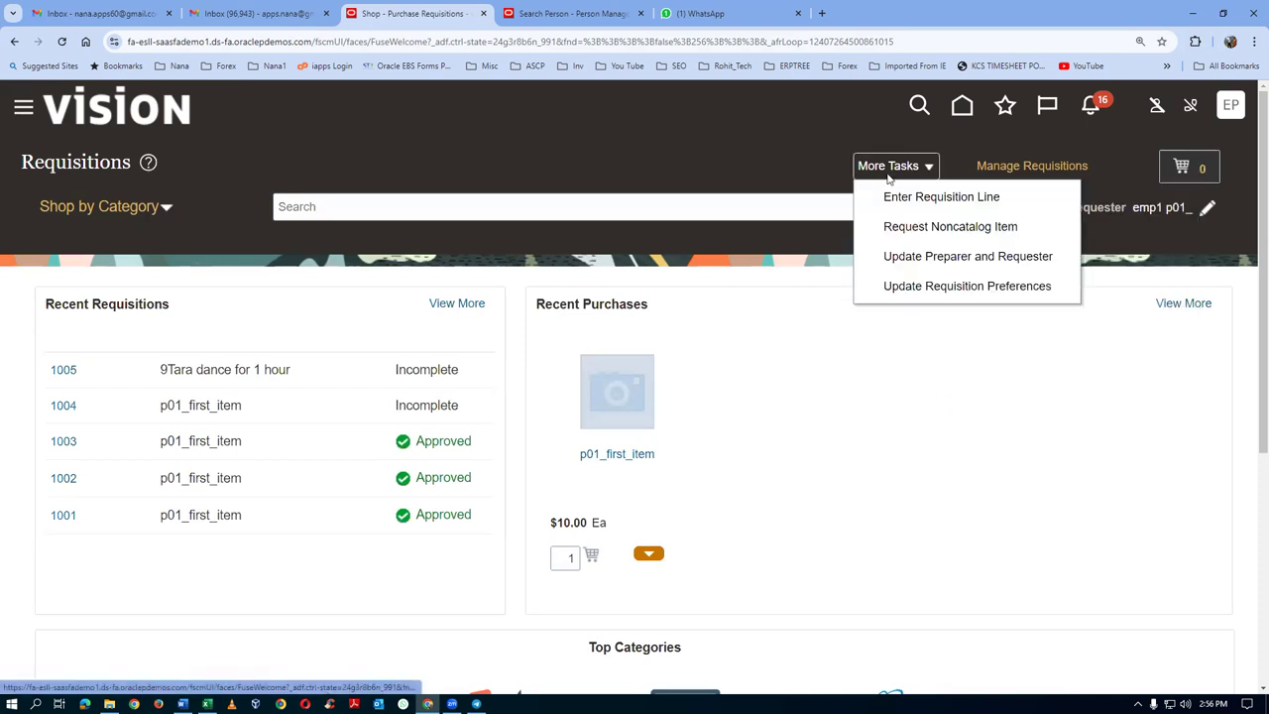
click(892, 286)
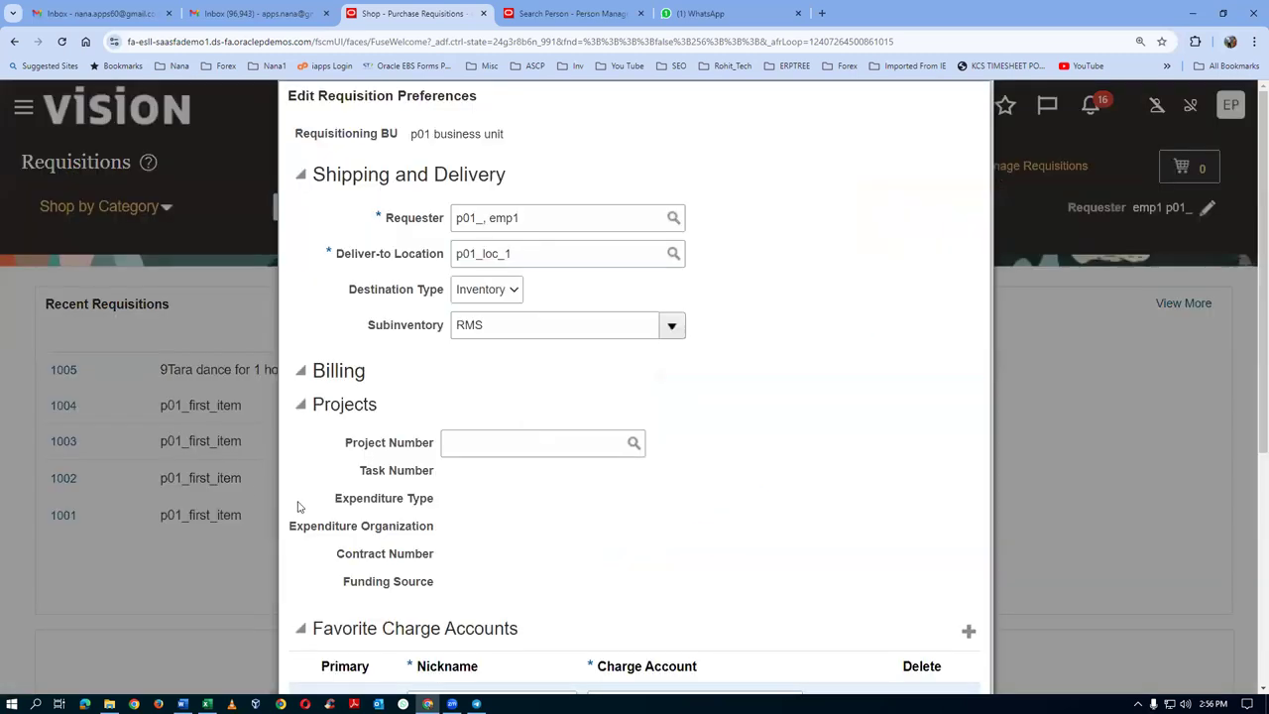
click(487, 296)
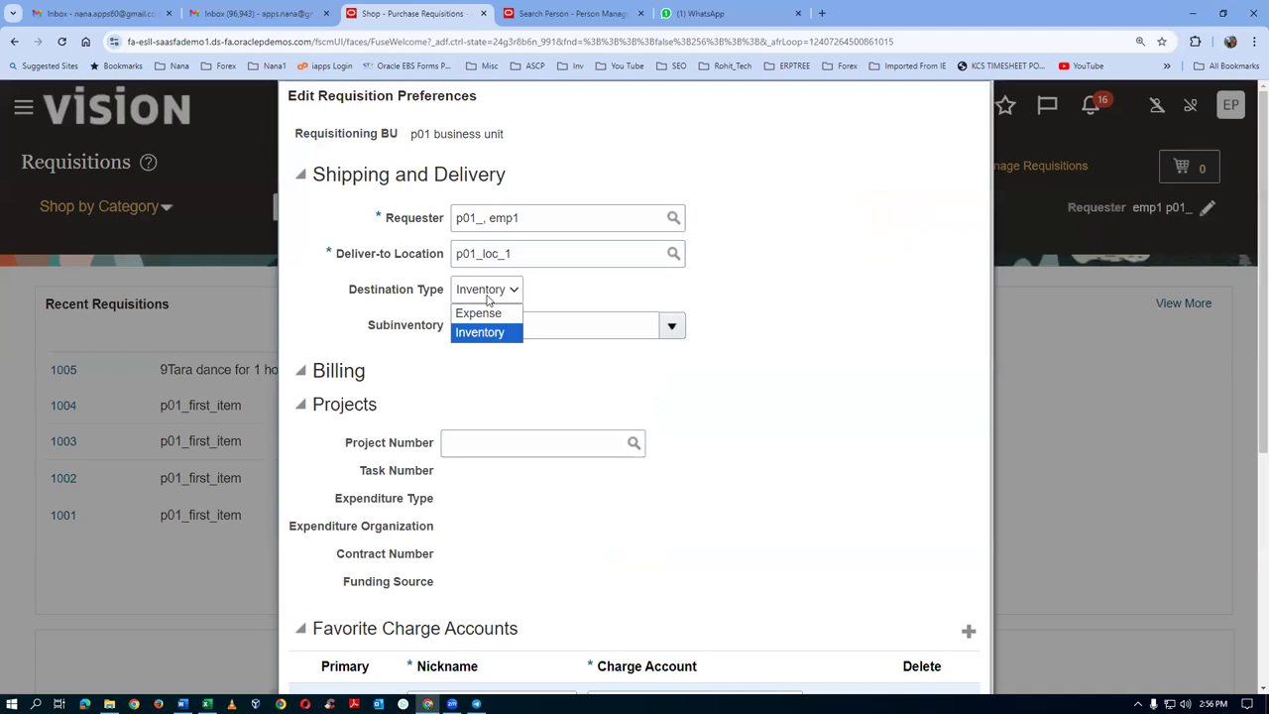
click(490, 298)
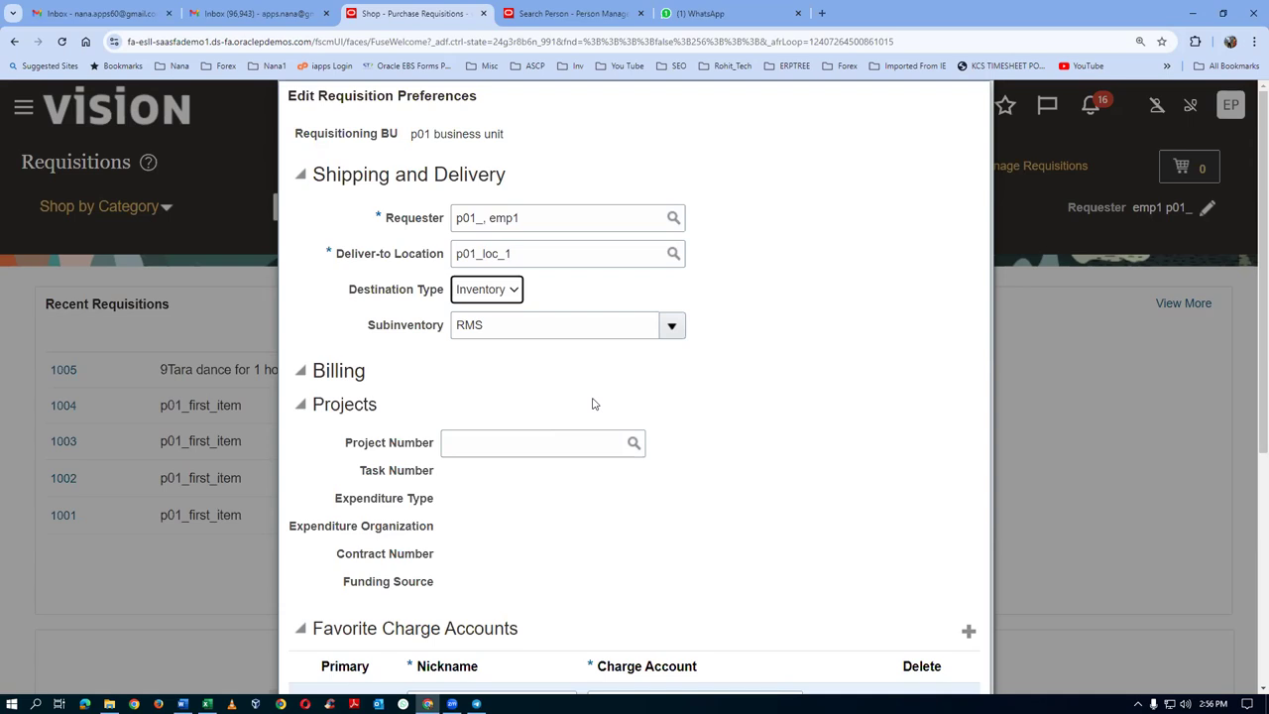
Step: Switch to the 03_Asset_Expense_Items_Sub_Inventories workbook in Excel and review the first four transaction types against the Expense destination type
key(alt+Tab)
key(alt+Tab)
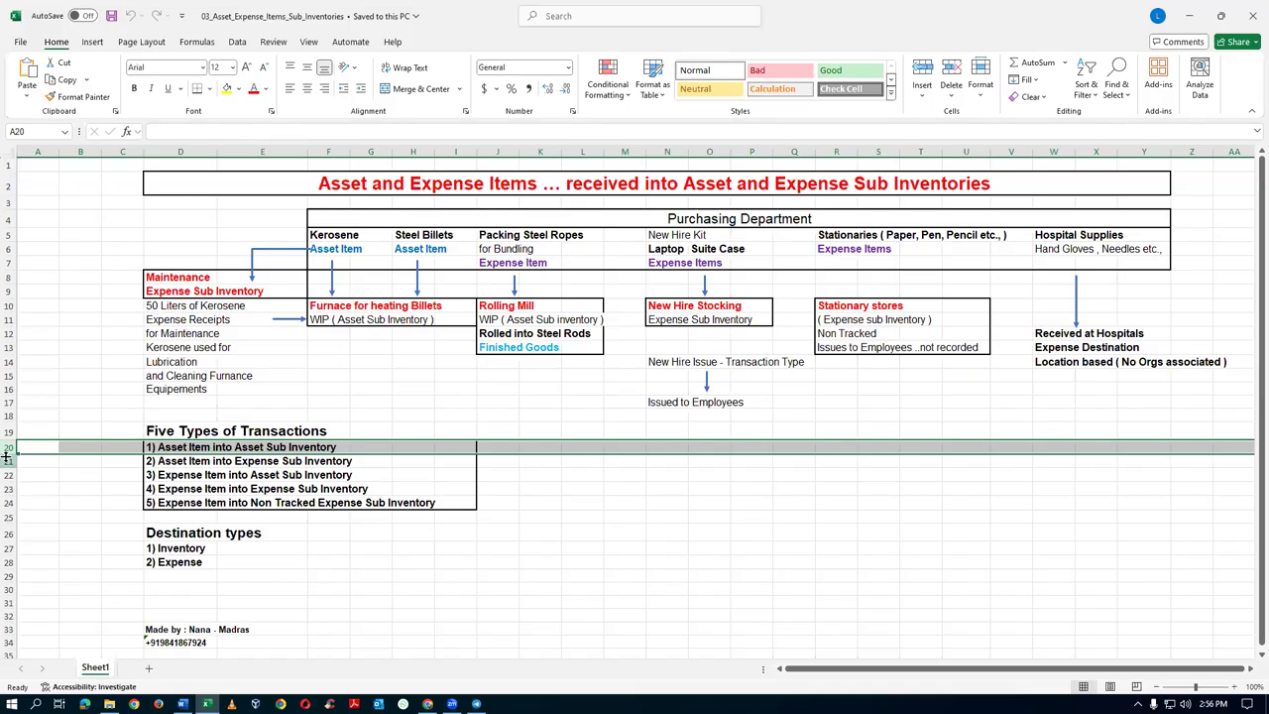
drag(8, 448, 9, 490)
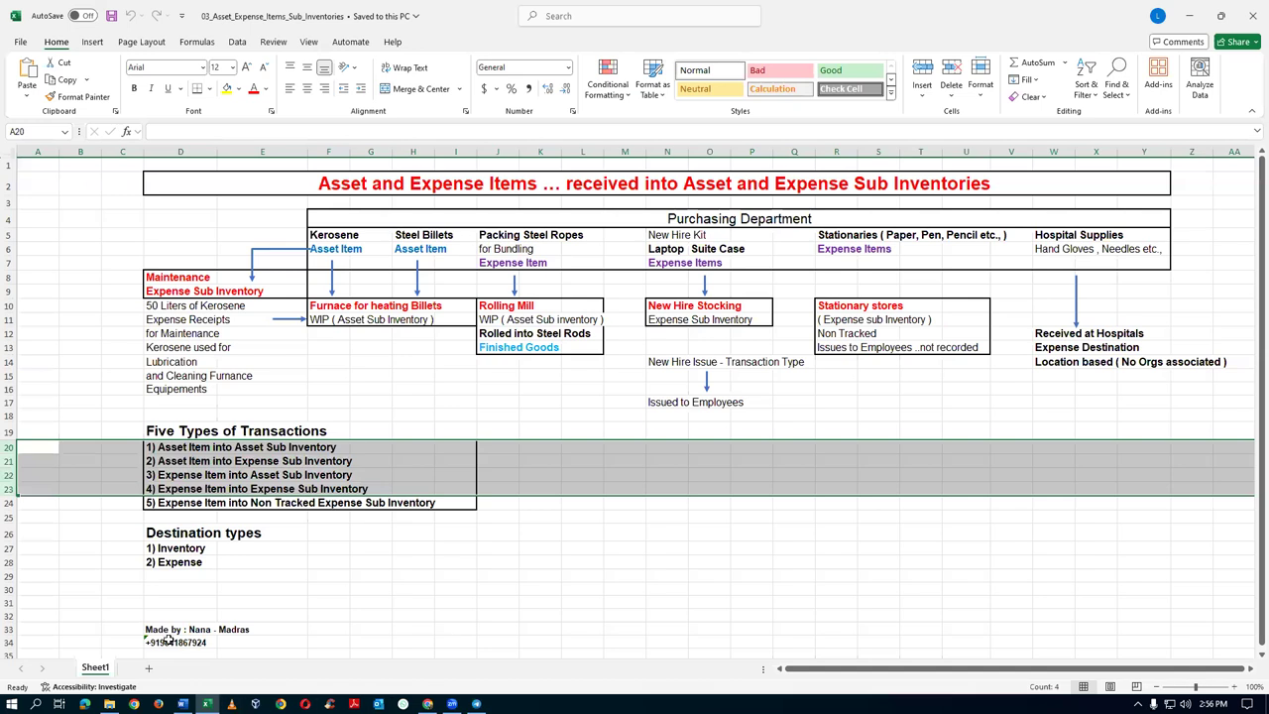
click(173, 562)
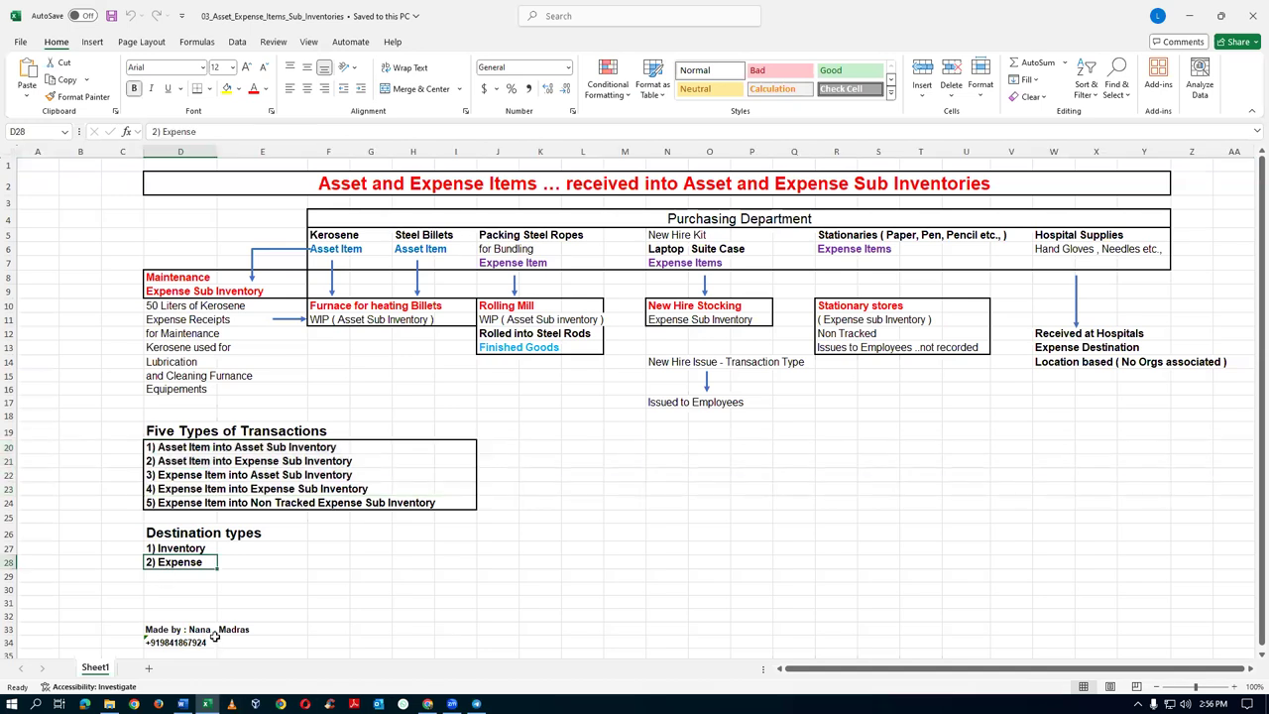
drag(8, 448, 6, 486)
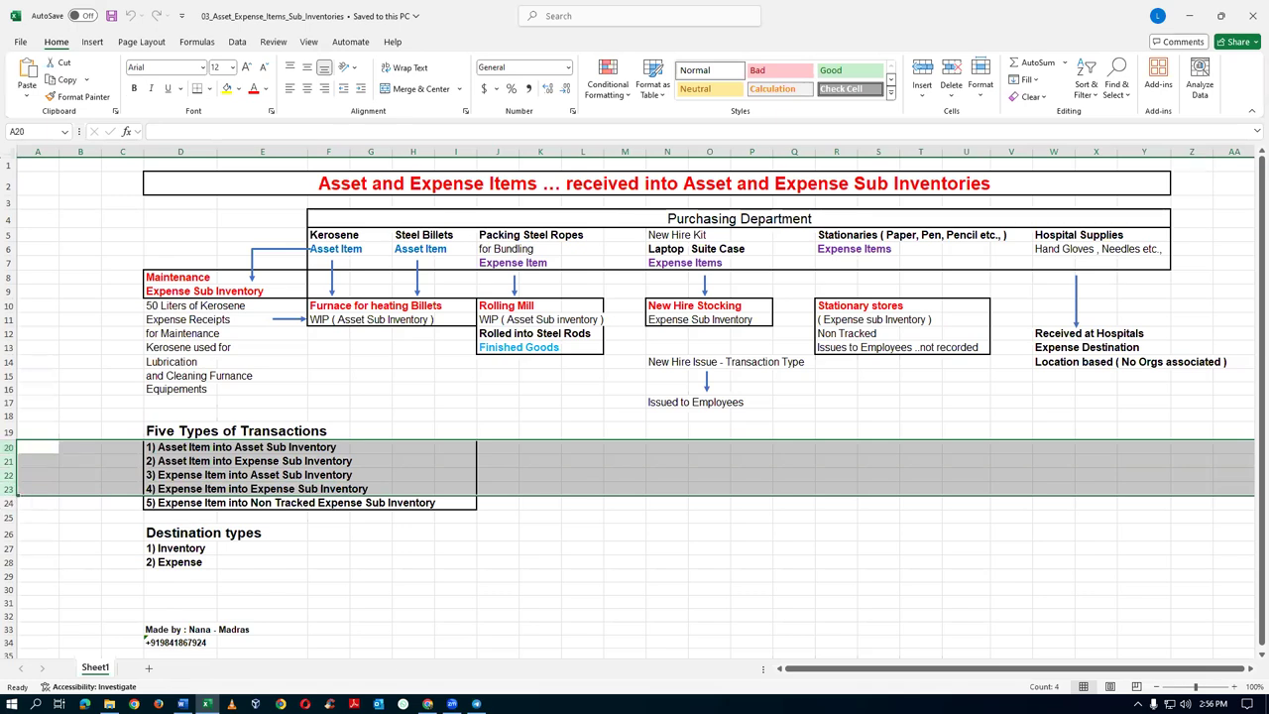
click(183, 564)
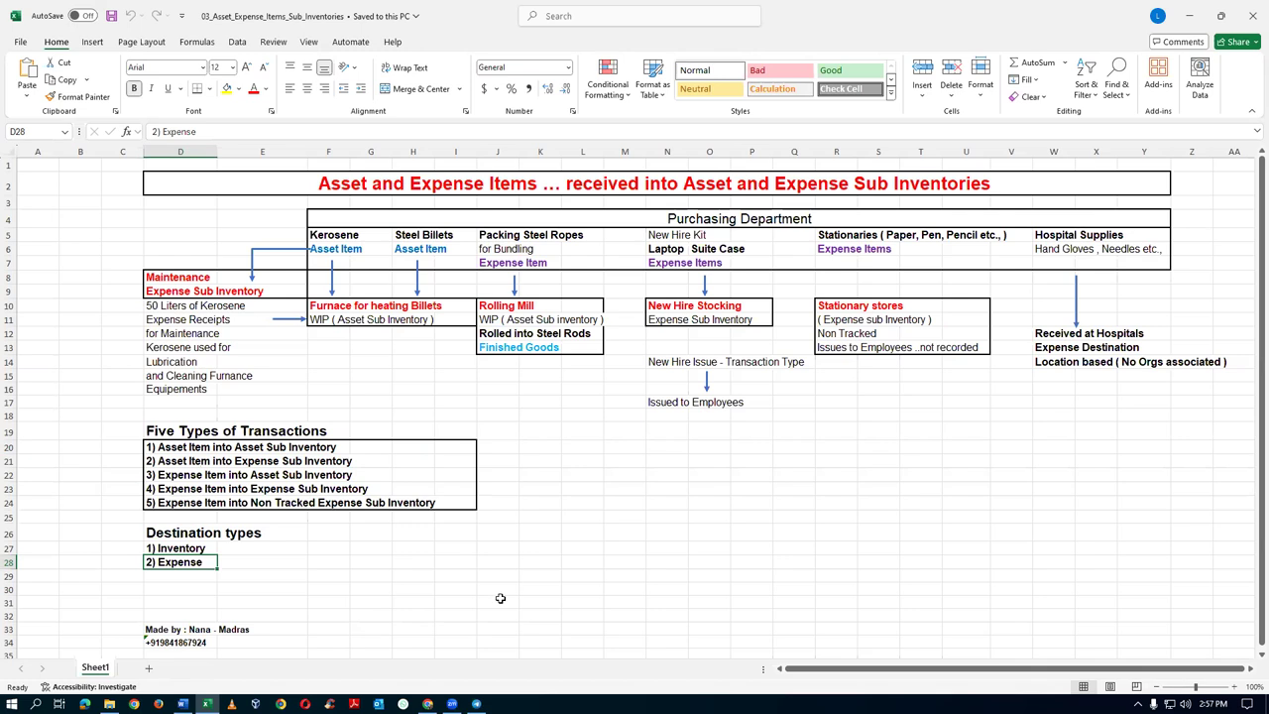
click(163, 642)
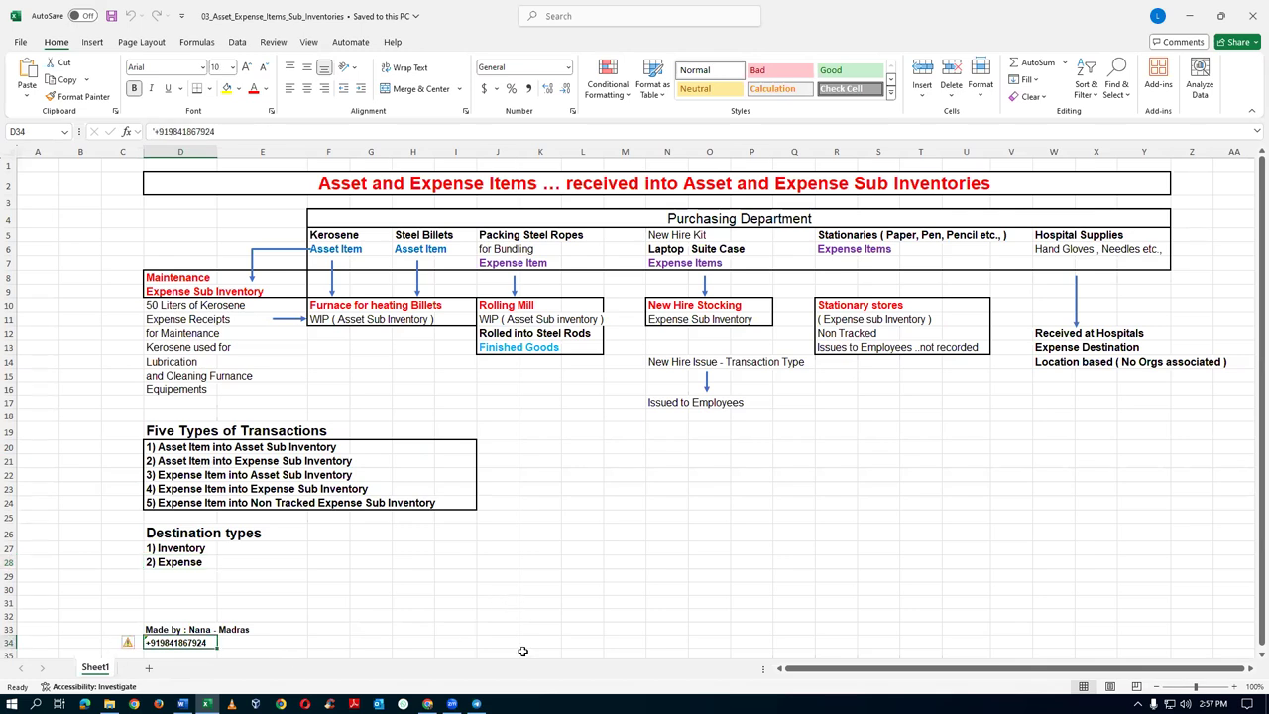
click(631, 562)
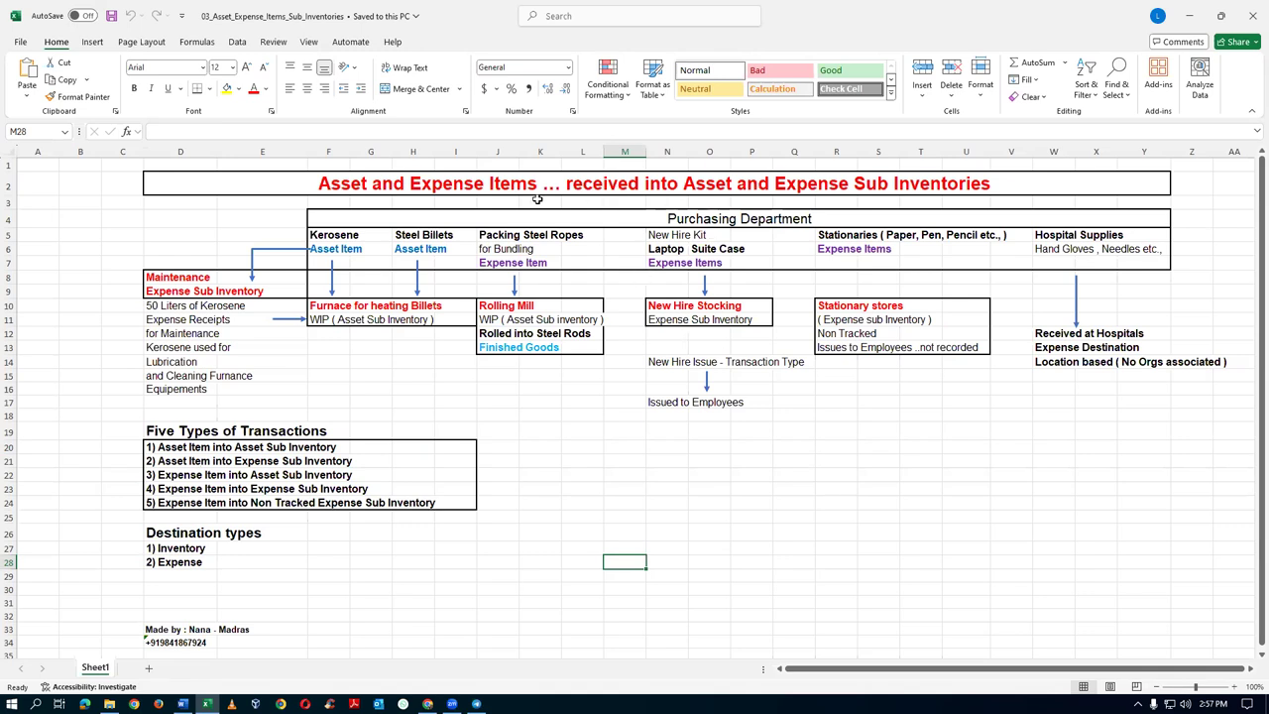
click(505, 186)
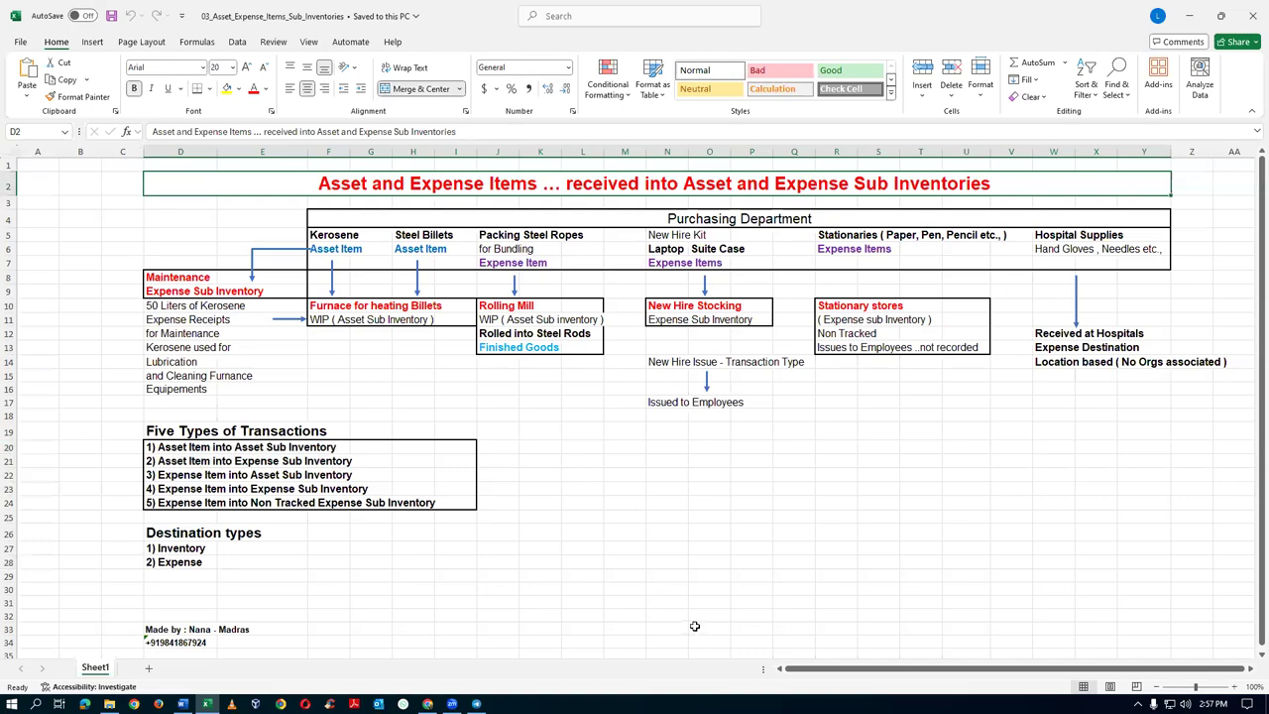
Step: Return to the requisition preferences in the browser, check the favorite charge account, and close them without saving
key(alt+Tab)
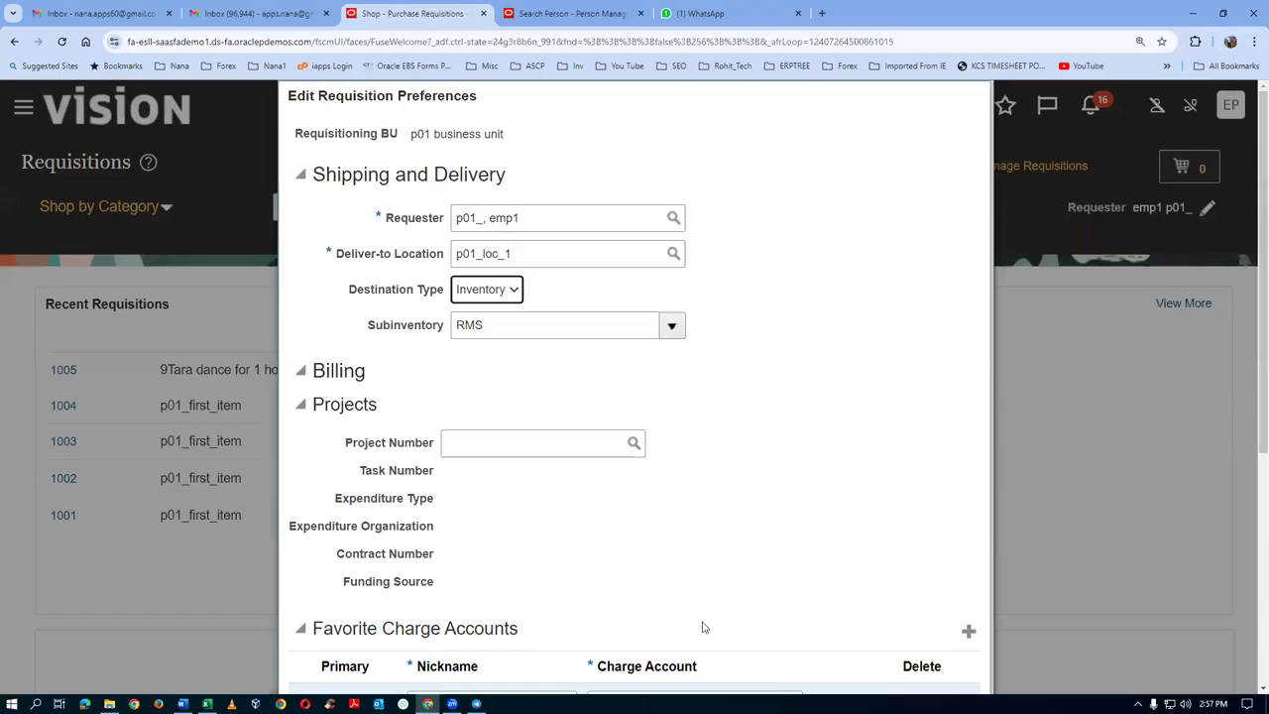
scroll(704, 628, down, 1)
scroll(704, 628, down, 1)
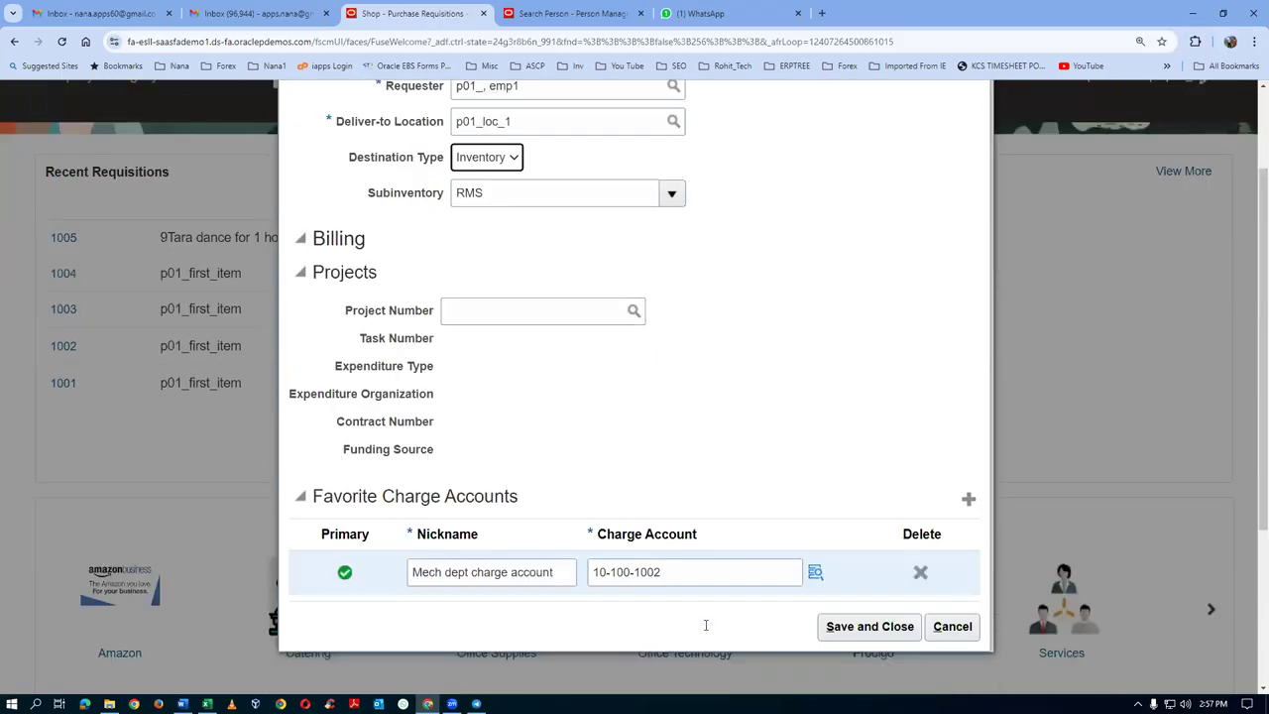
click(954, 627)
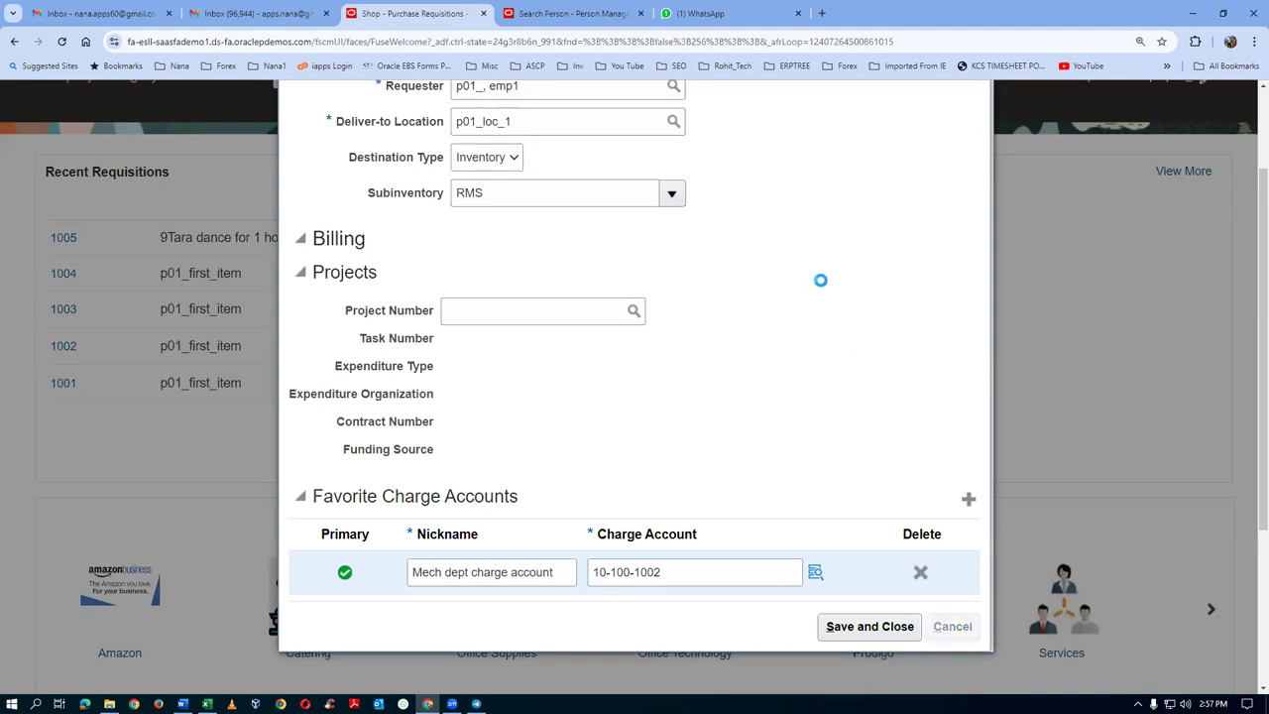